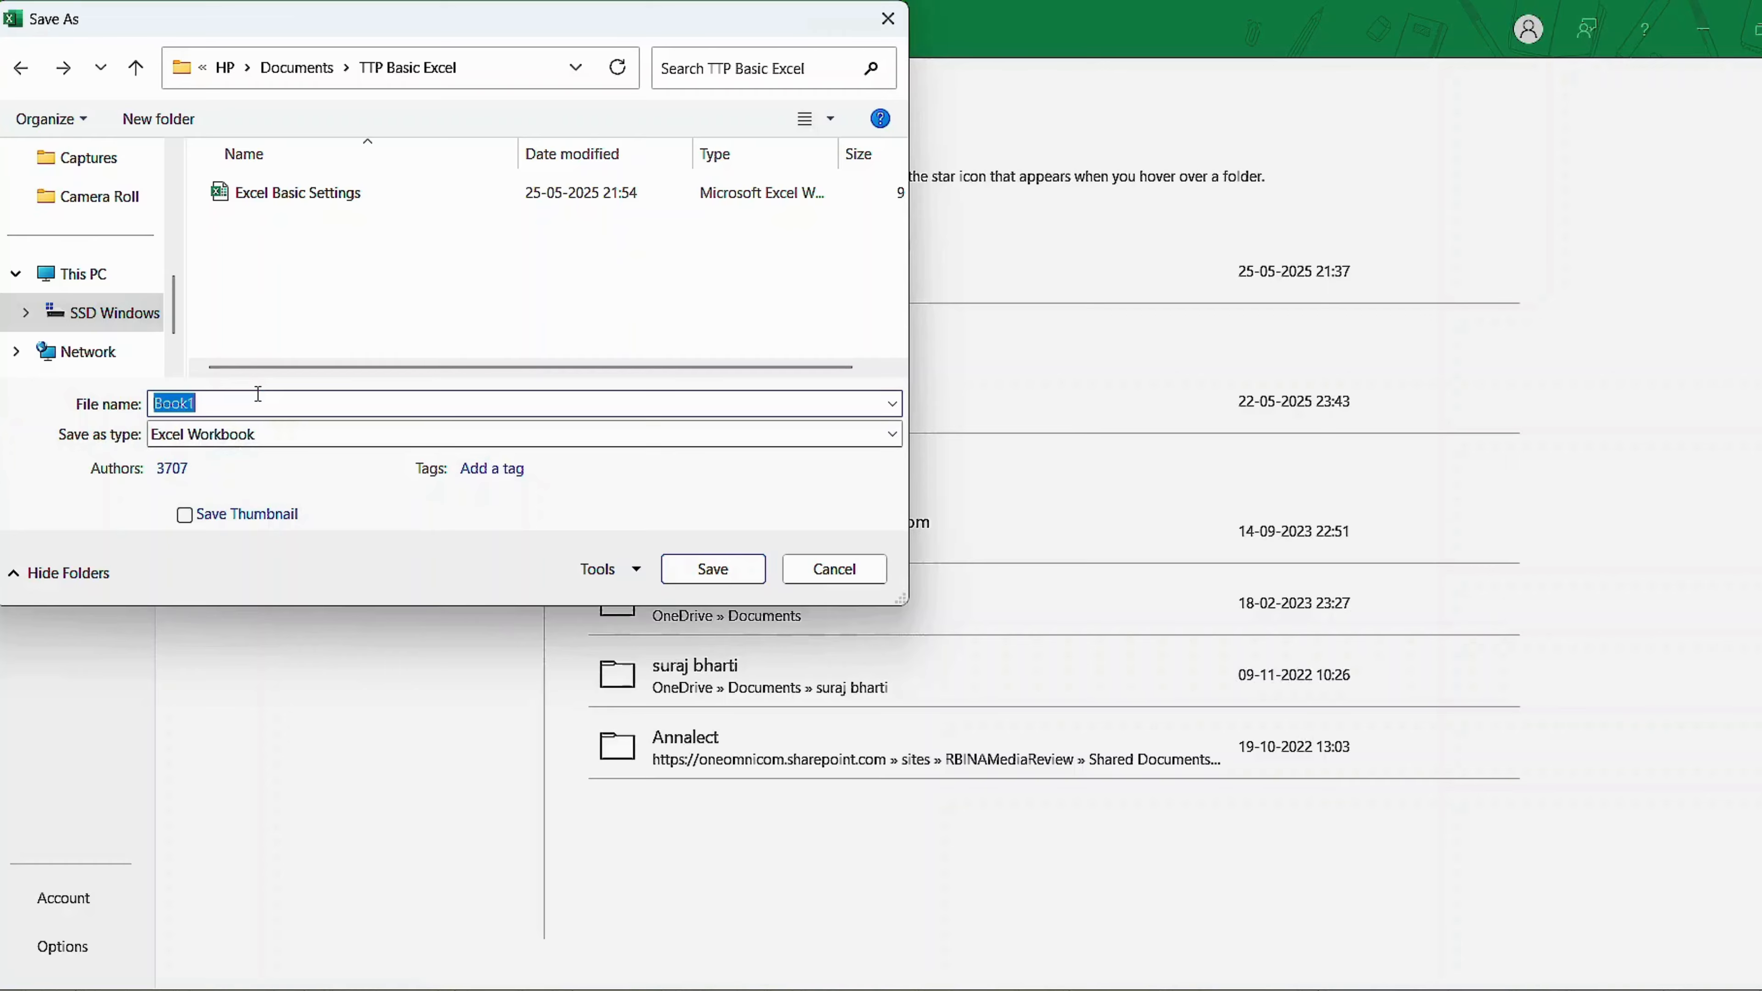
Save the workbook as "Basic Excel Interface" in the TTP Basic Excel folder
text(Basic Exce)
text(l)
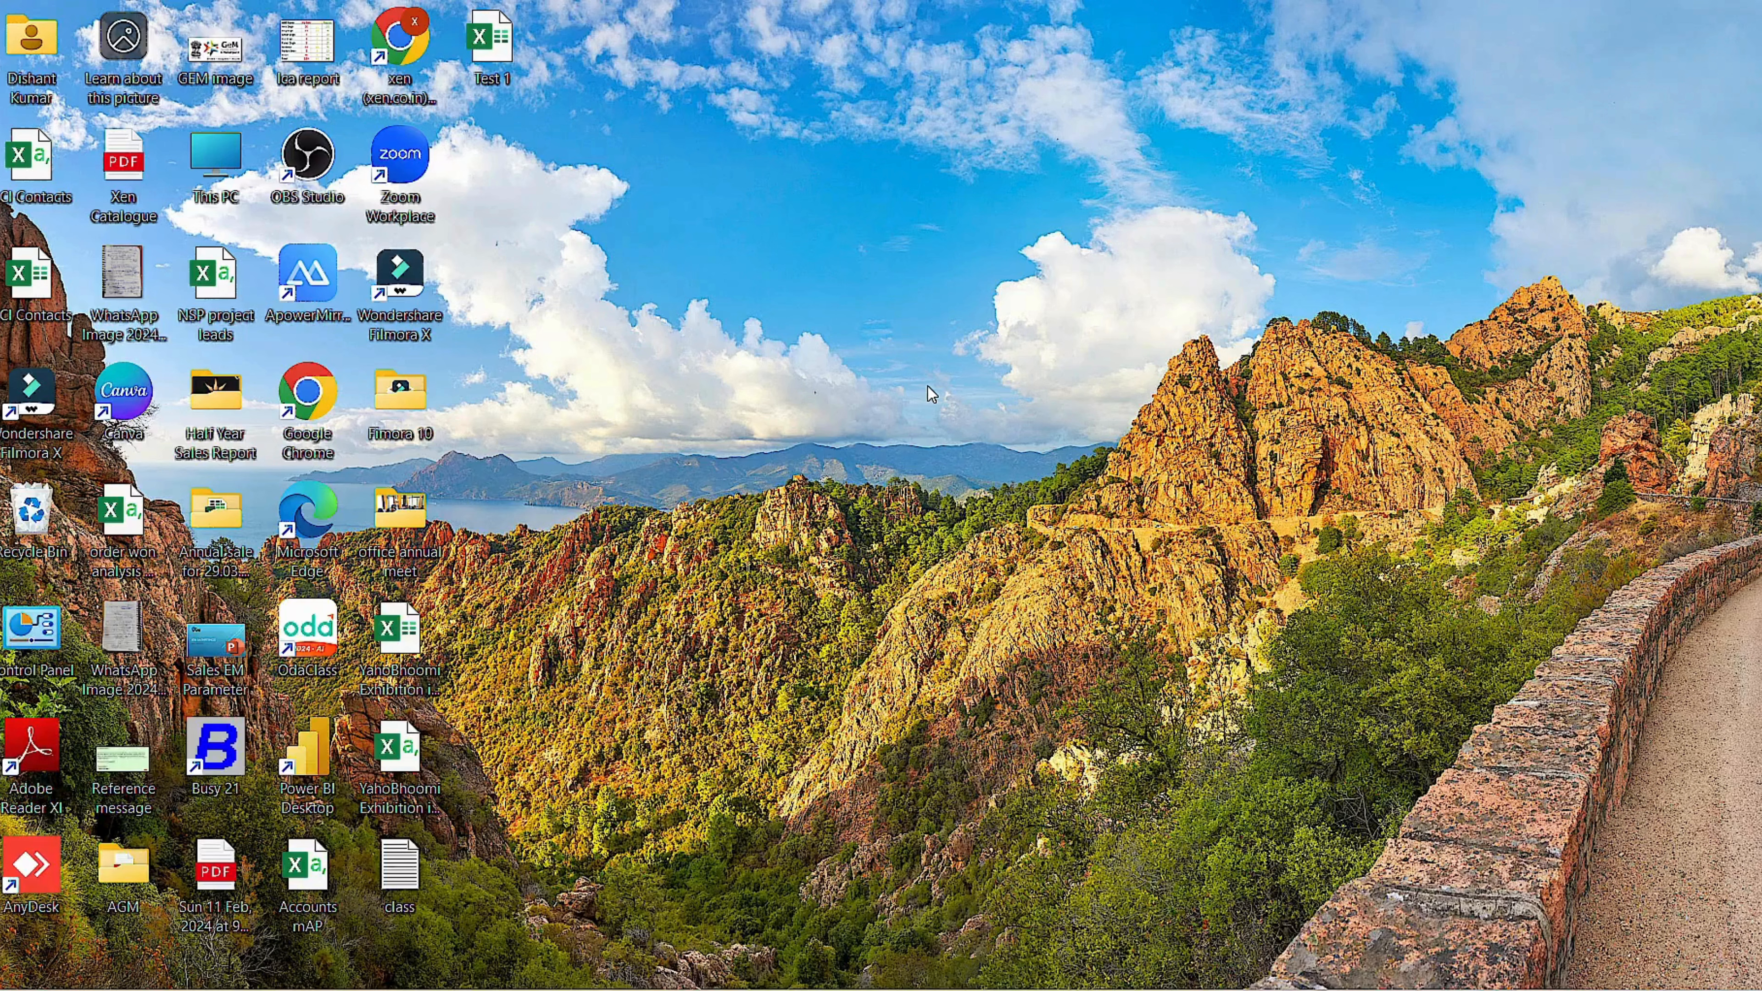
key(super+r)
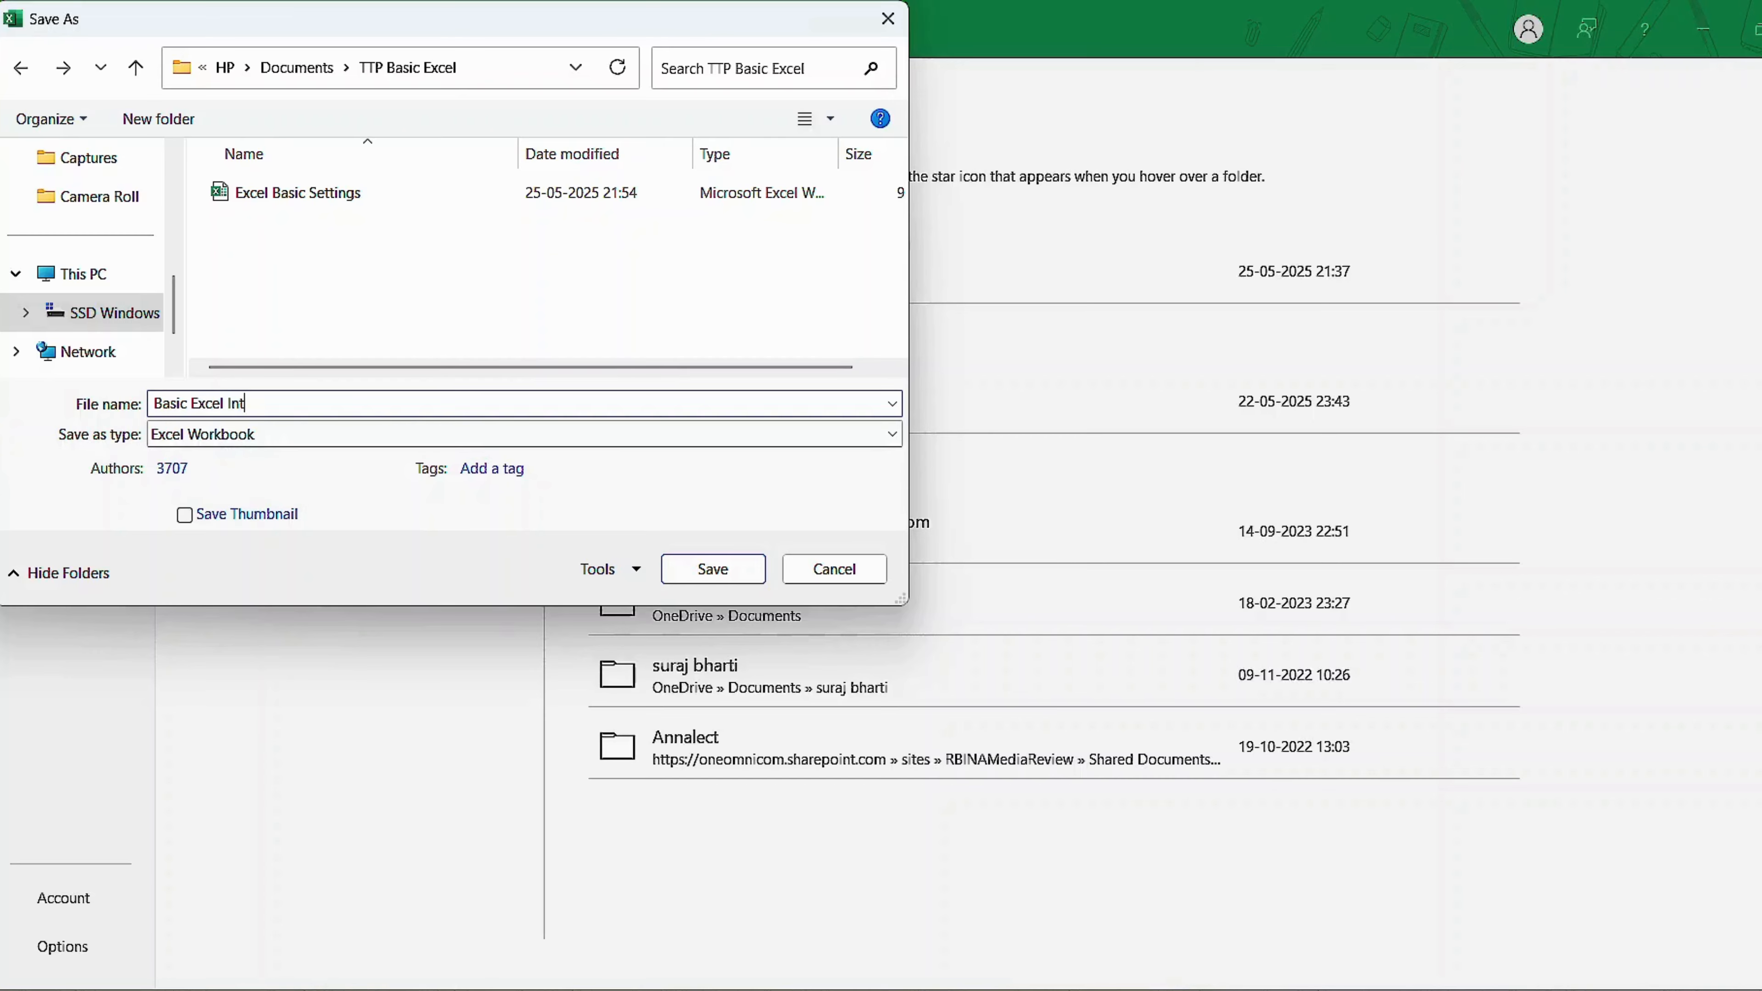
key(Return)
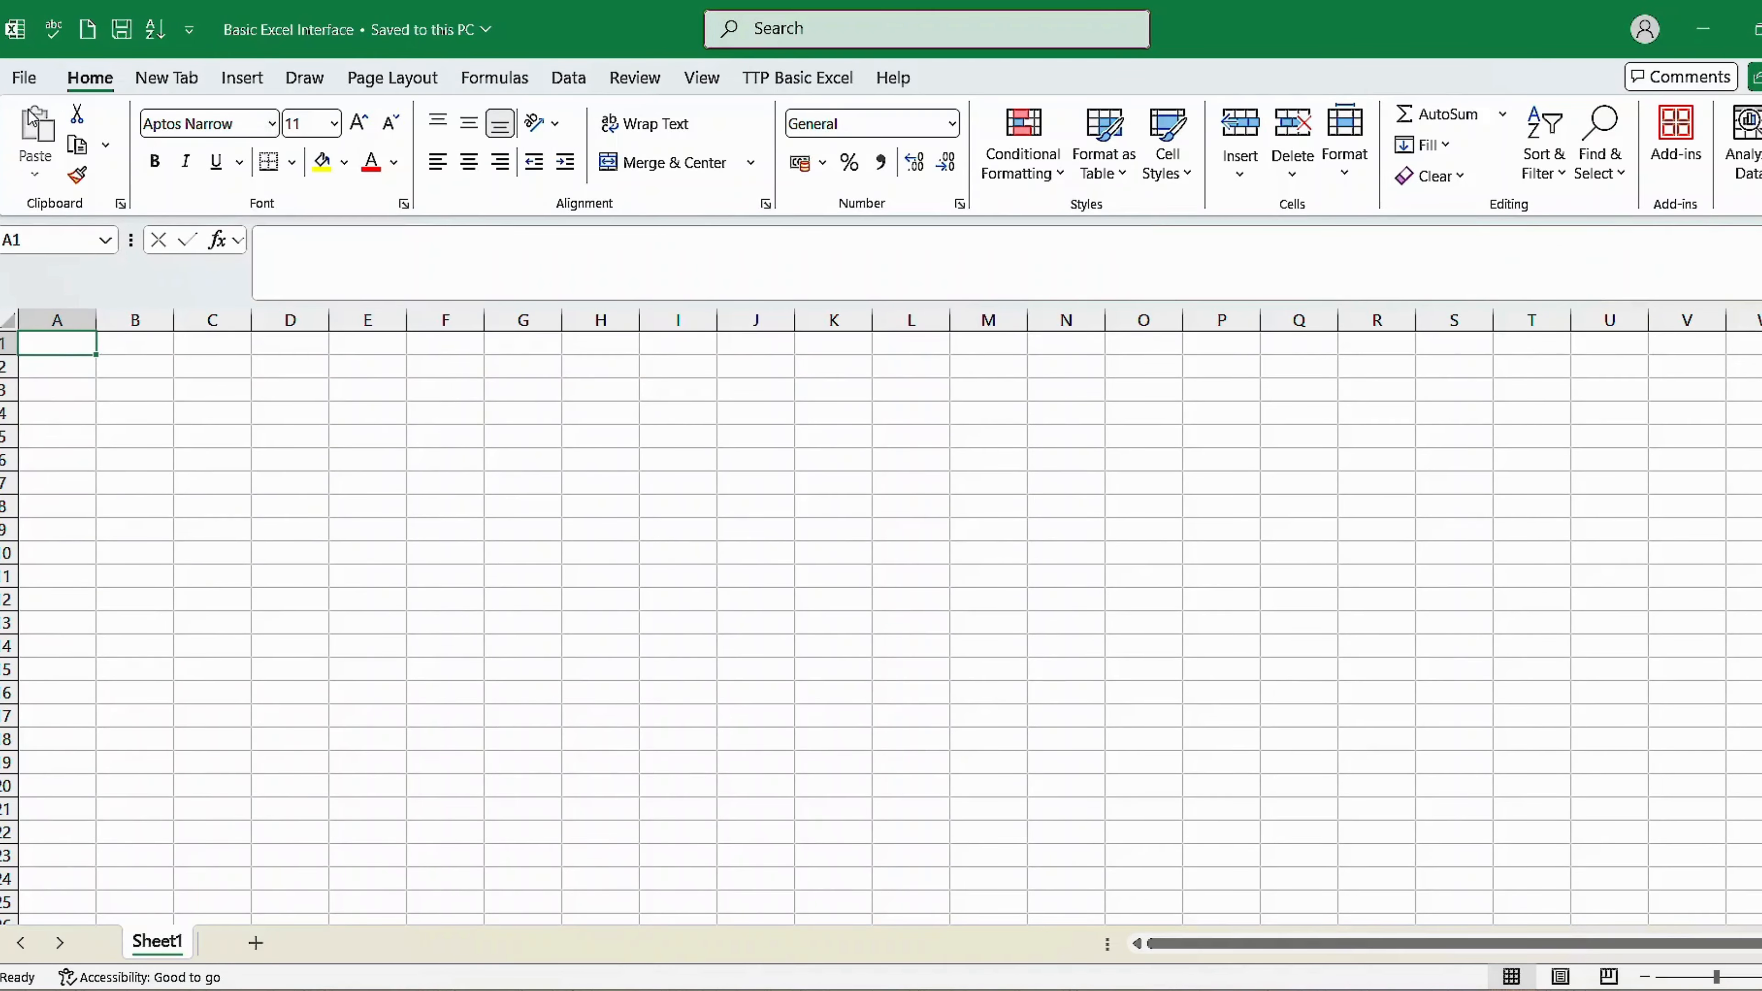
View the File start page with its templates and recent workbooks, and return to the worksheet
click(25, 77)
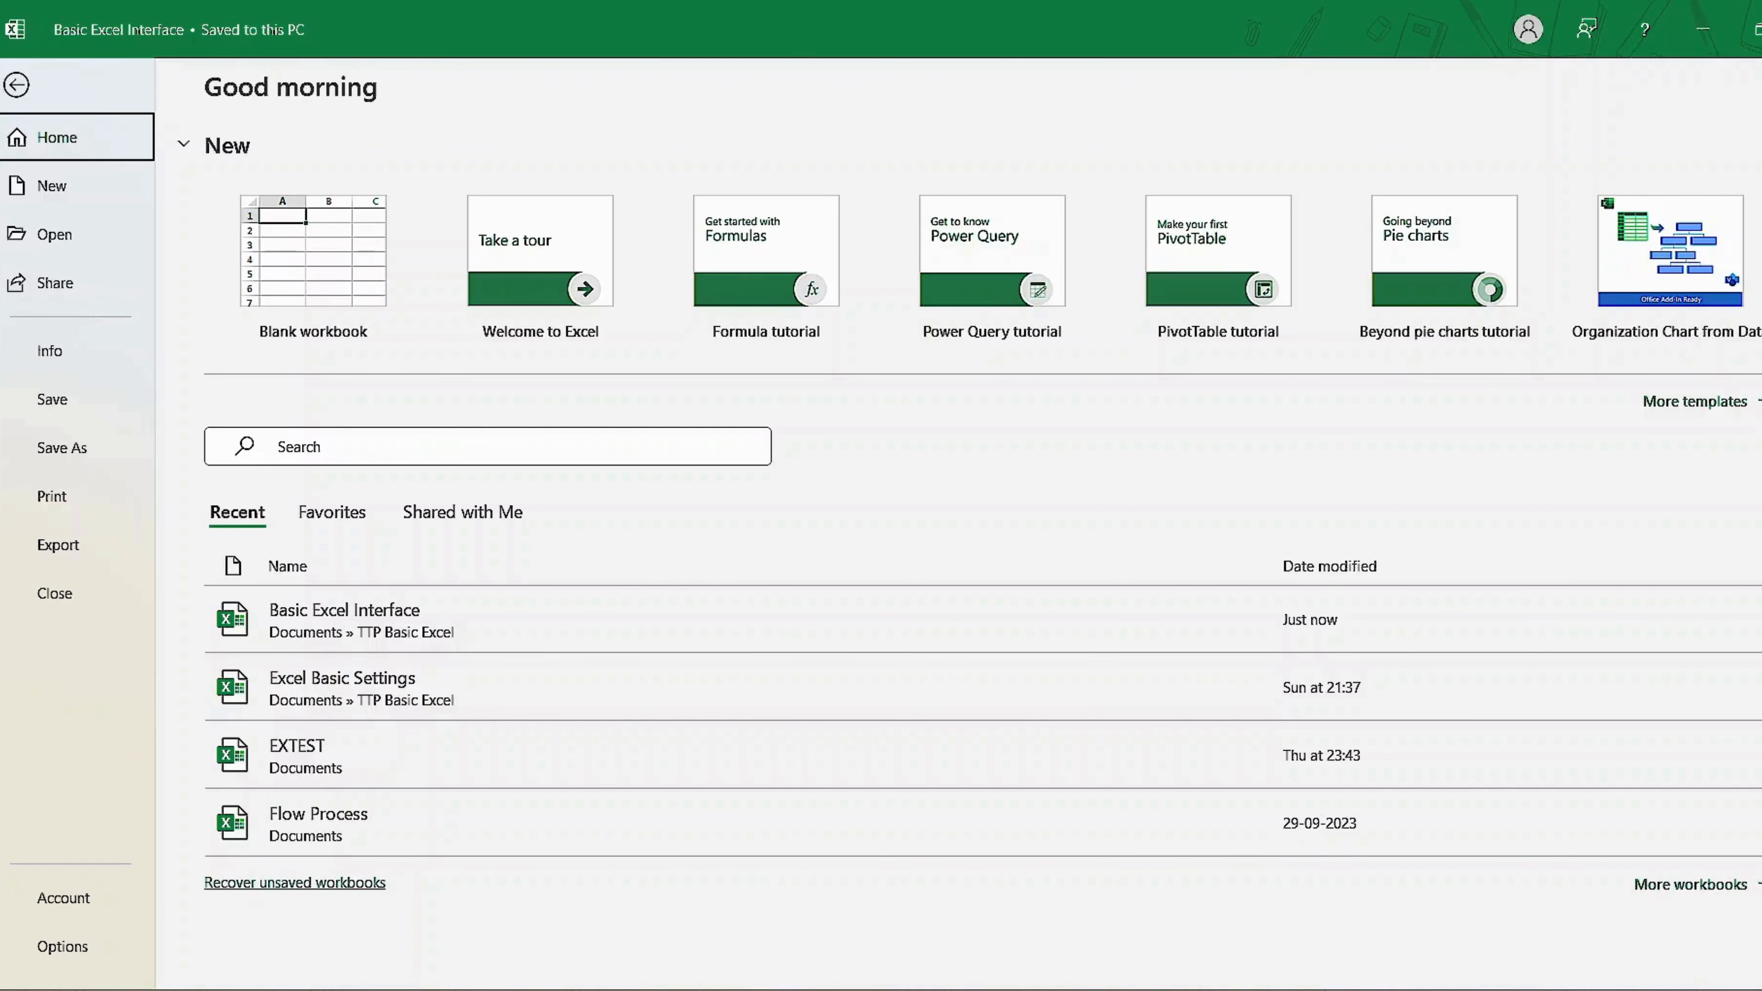
click(17, 85)
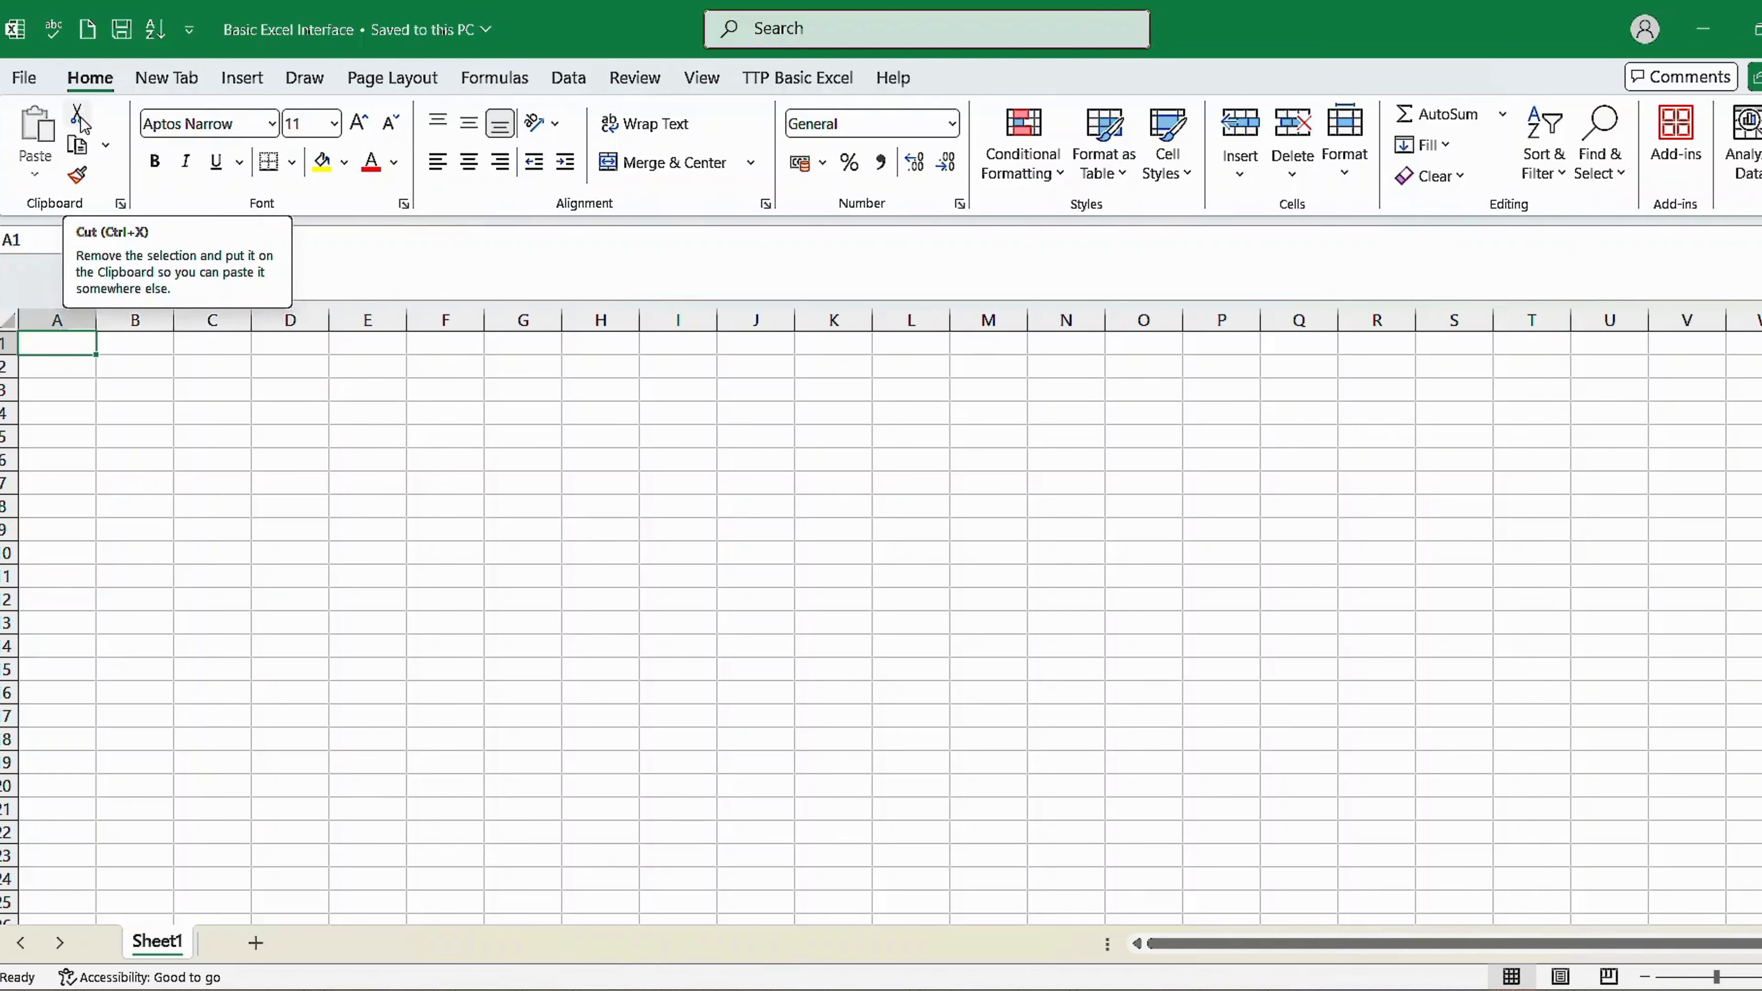
click(139, 357)
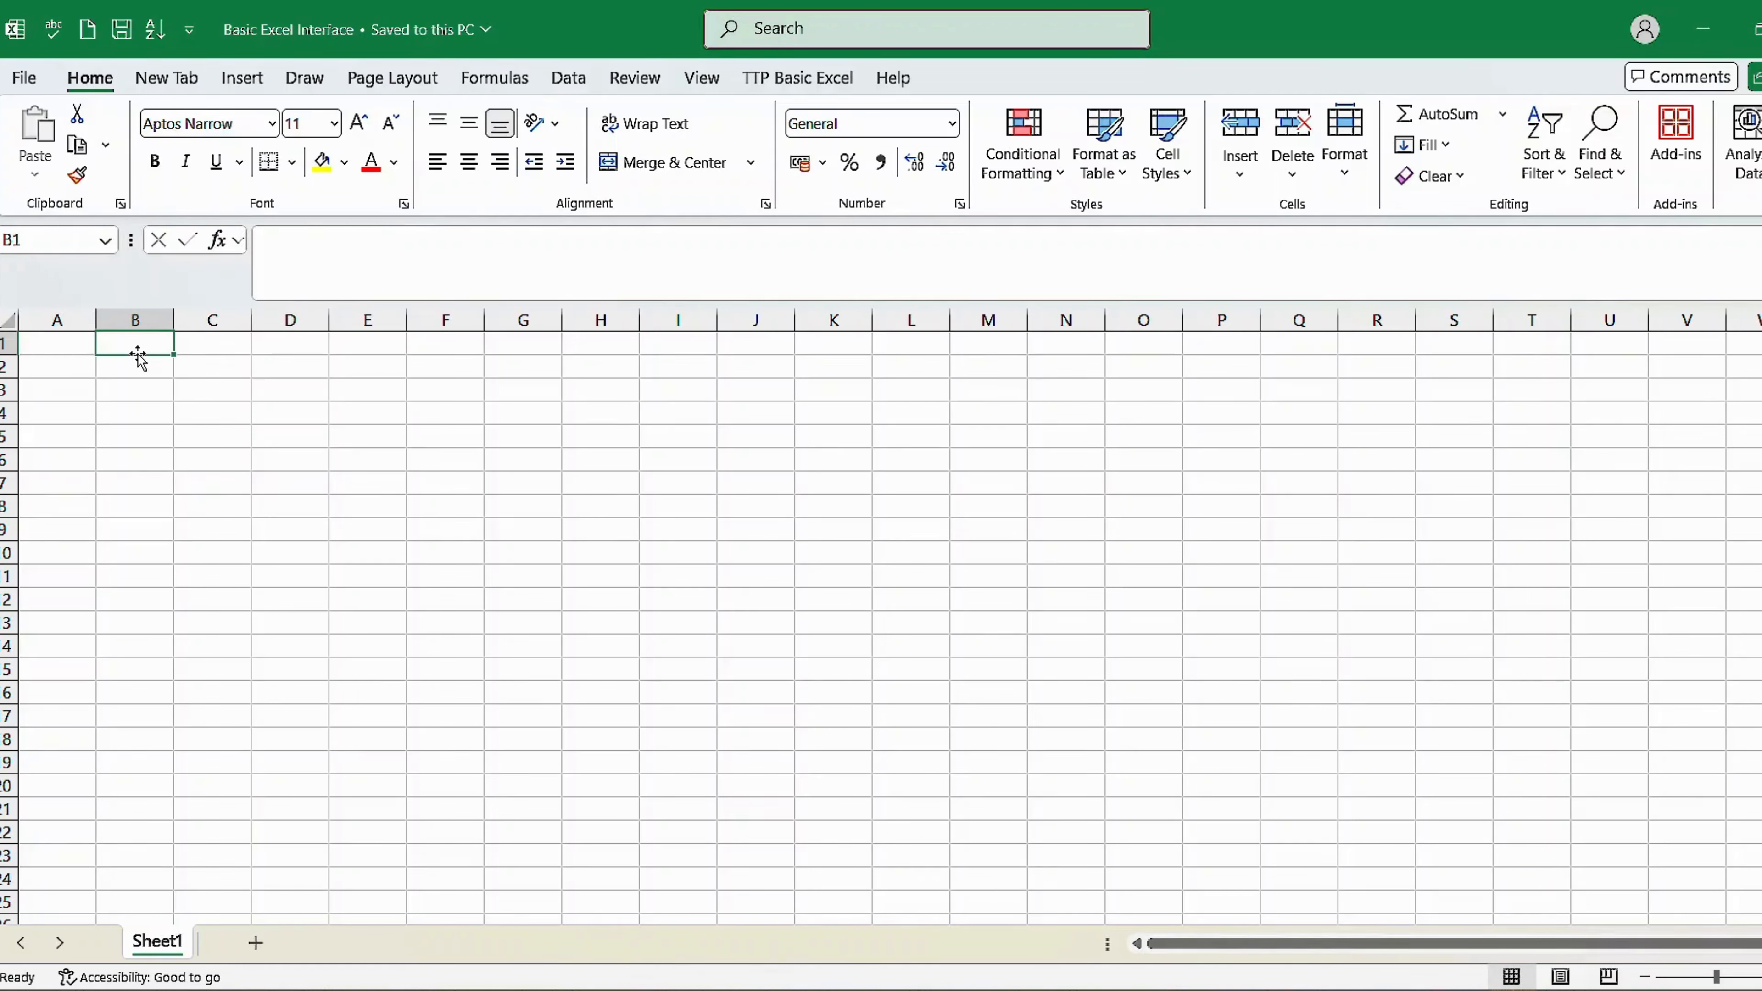
click(336, 355)
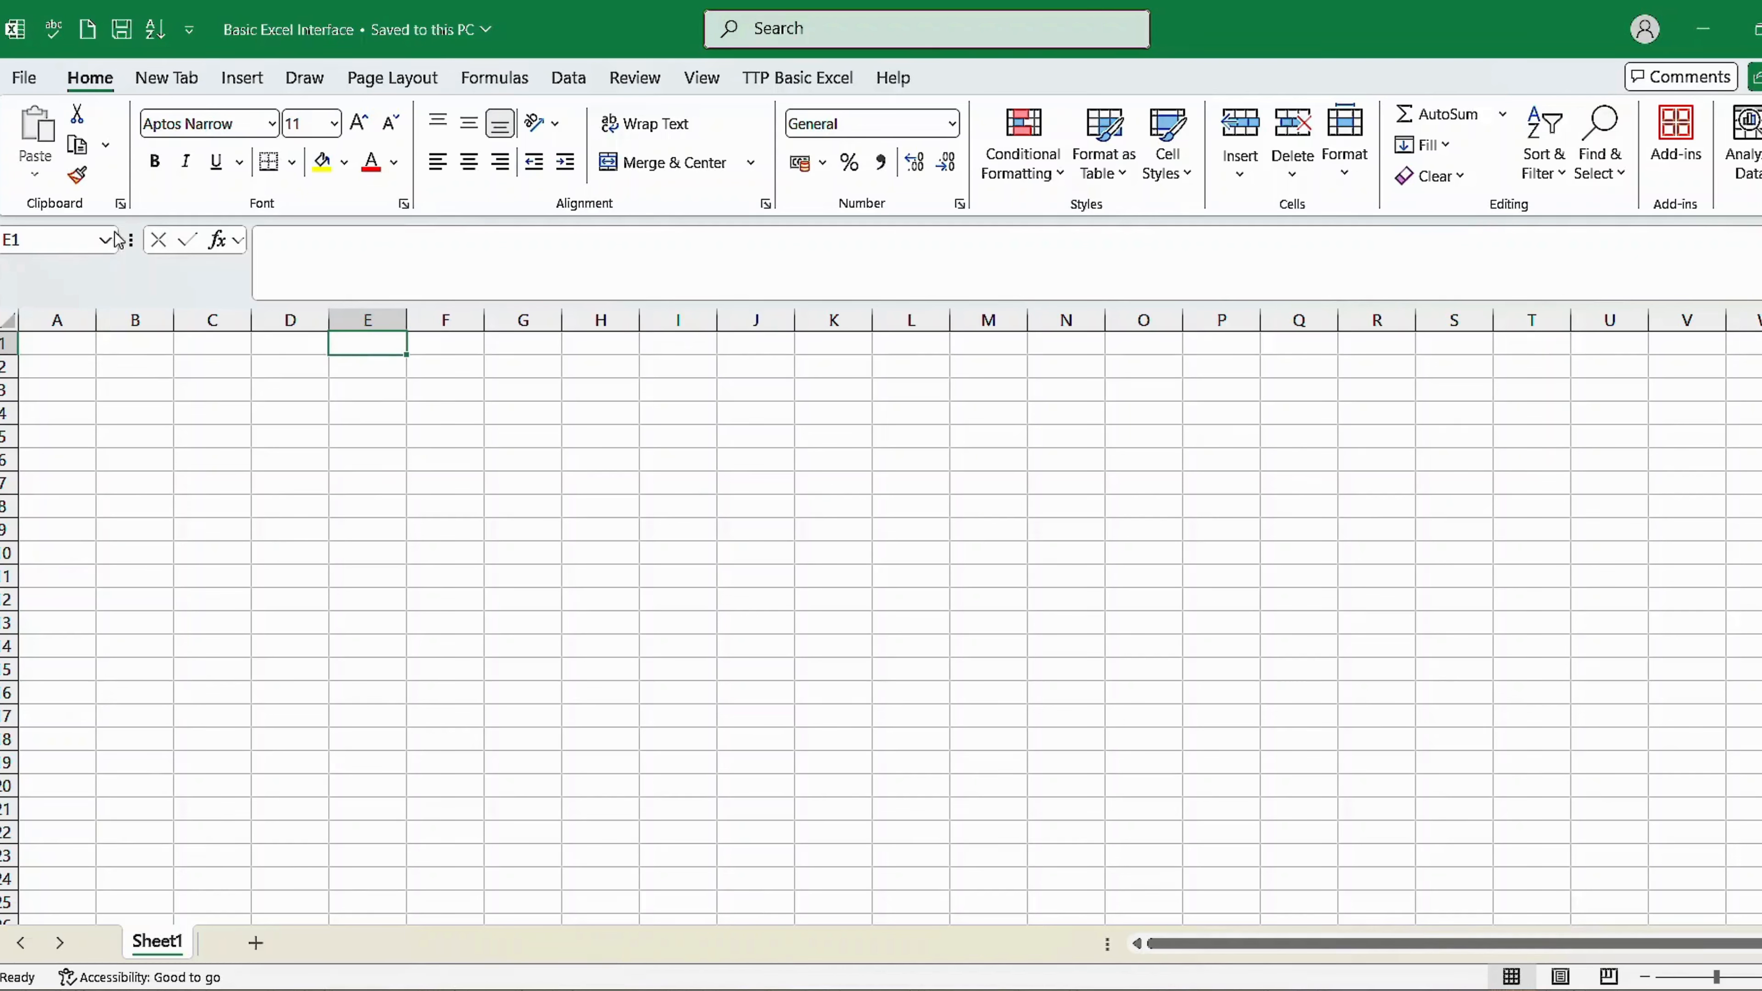
click(144, 339)
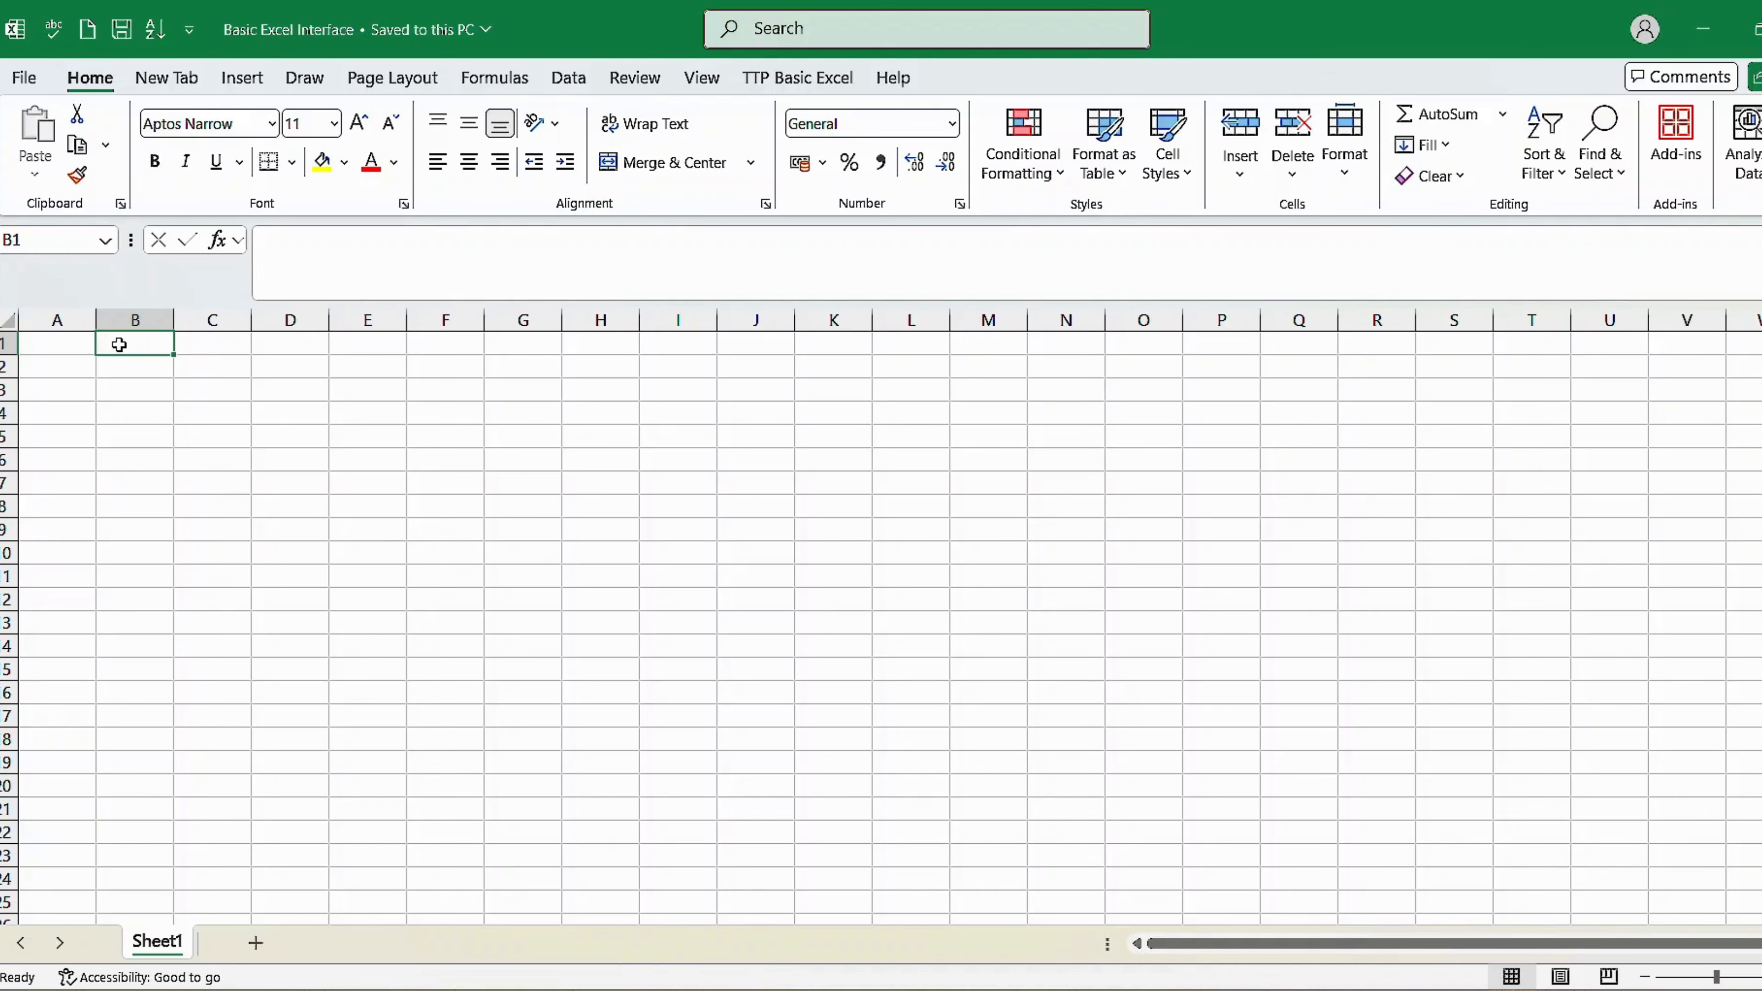
Enter a person's first name in cell A1 and keep that cell selected
click(78, 340)
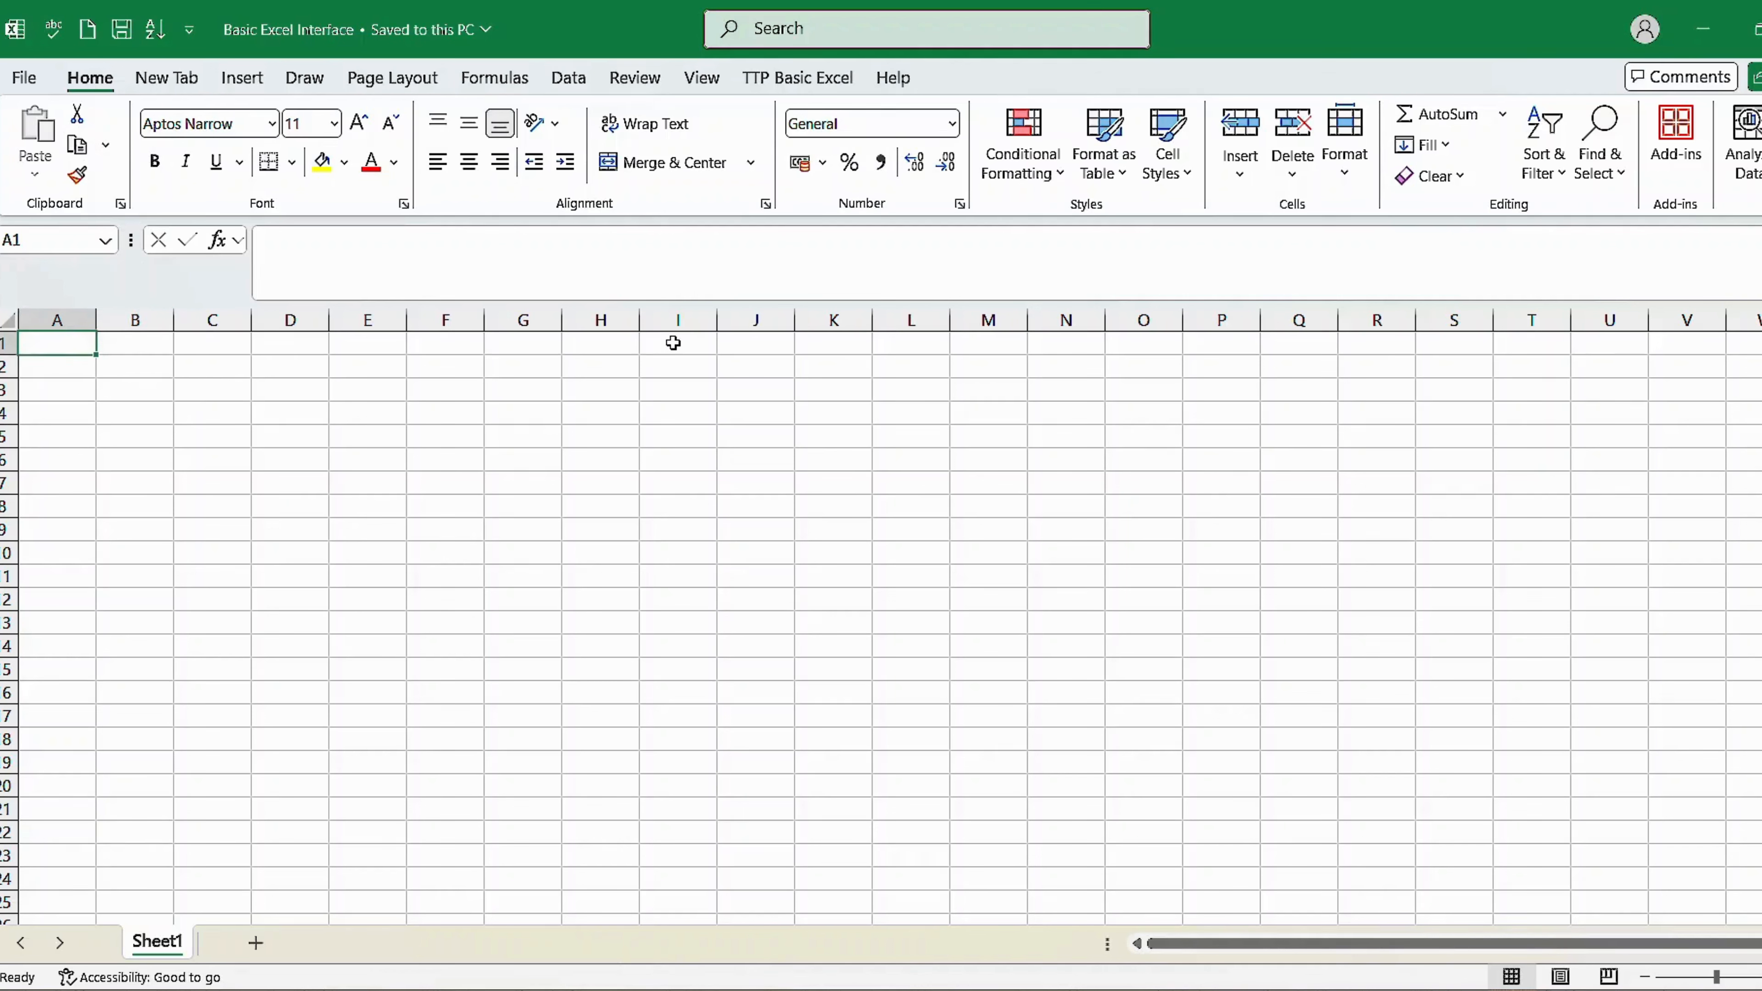
text(Dishant)
key(ctrl+Return)
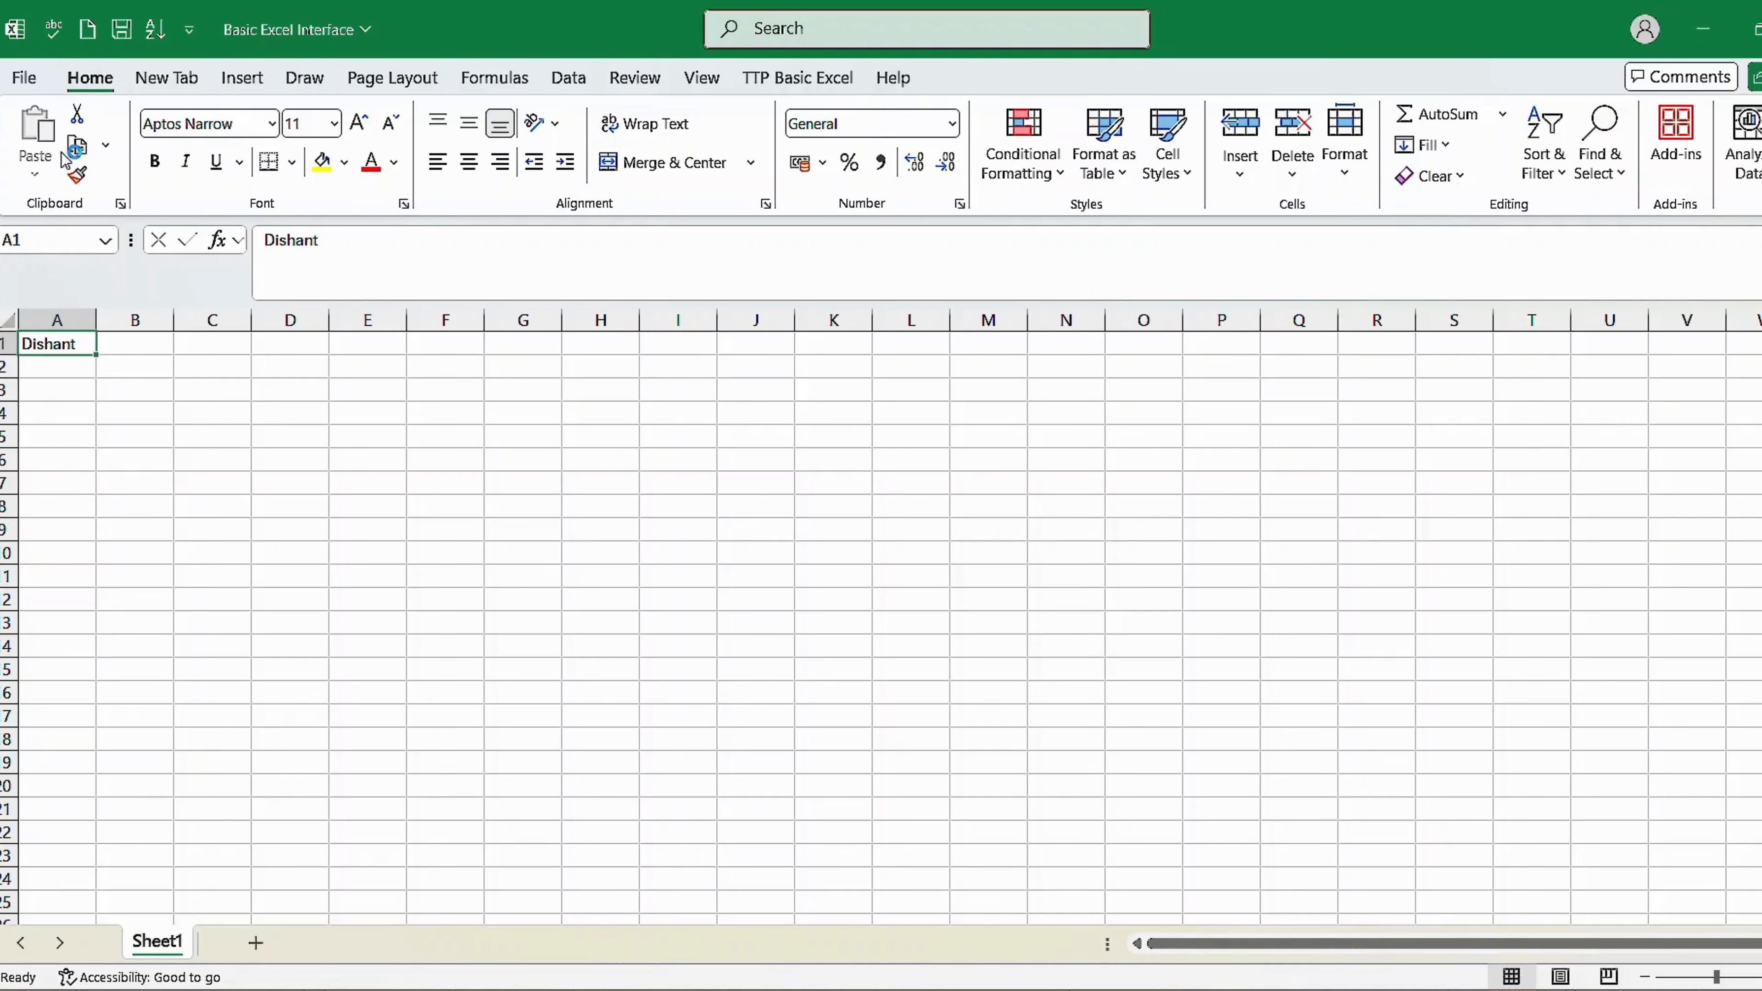
Try moving the name from A1 to C1 with Cut and Paste, and clear cell C1
click(76, 145)
click(201, 346)
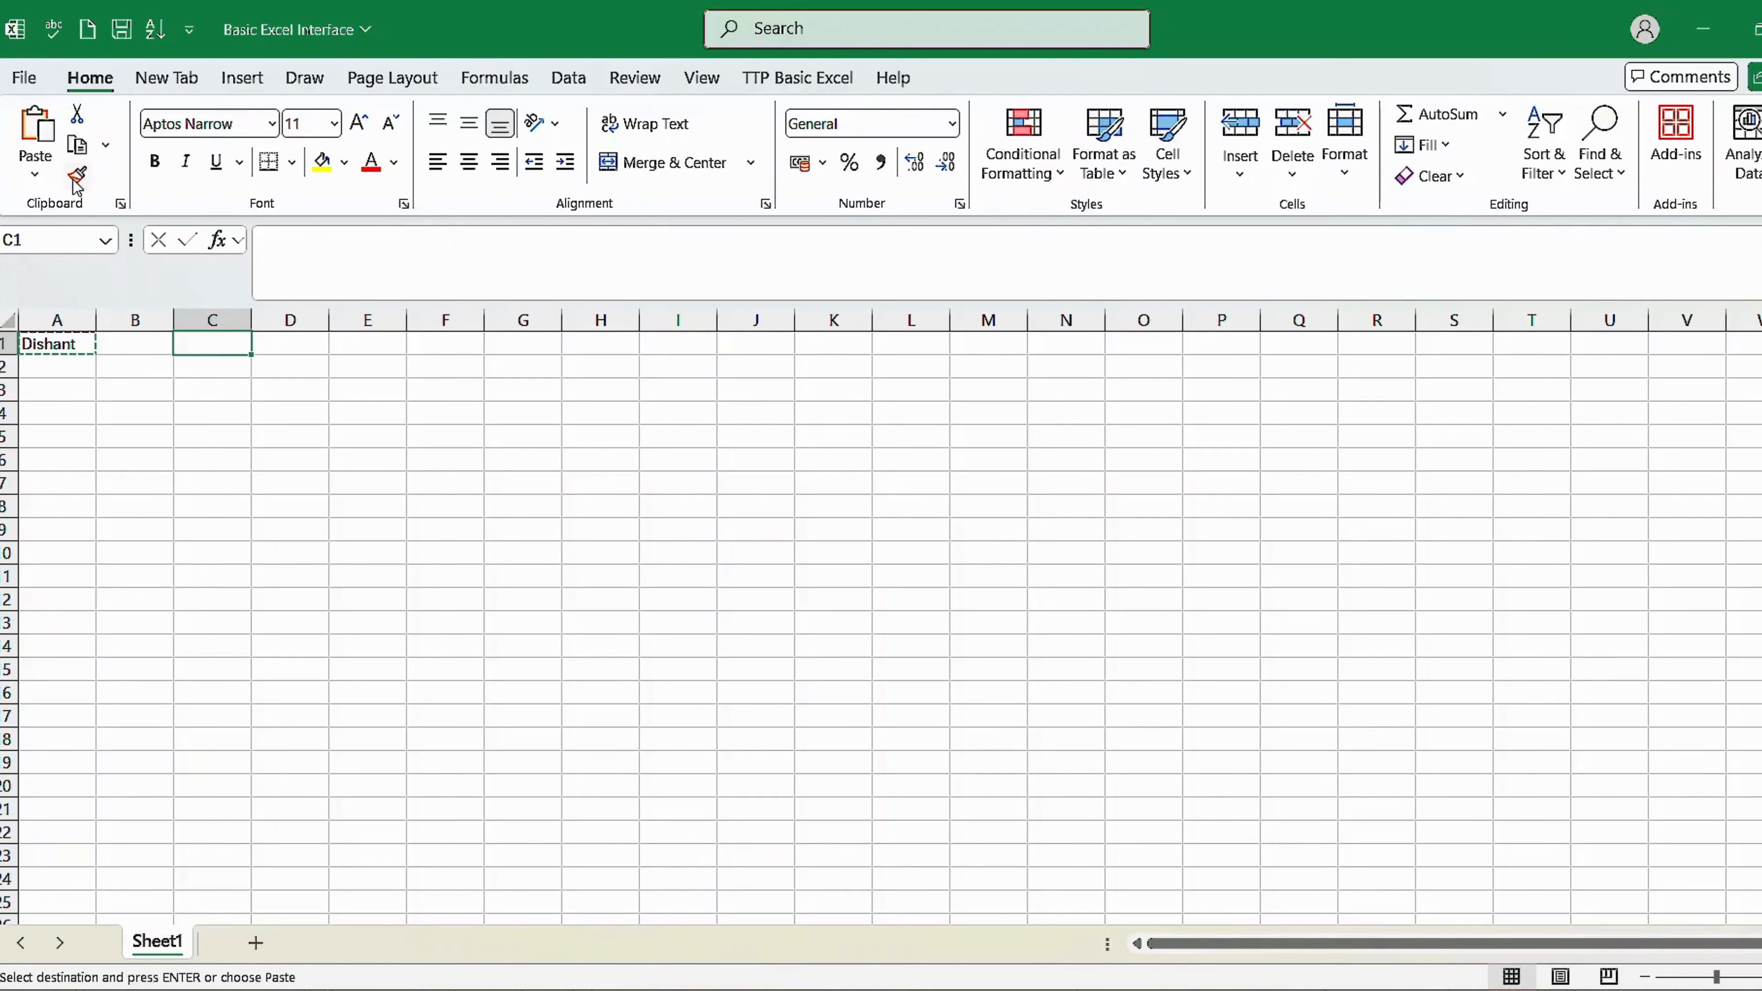
click(36, 142)
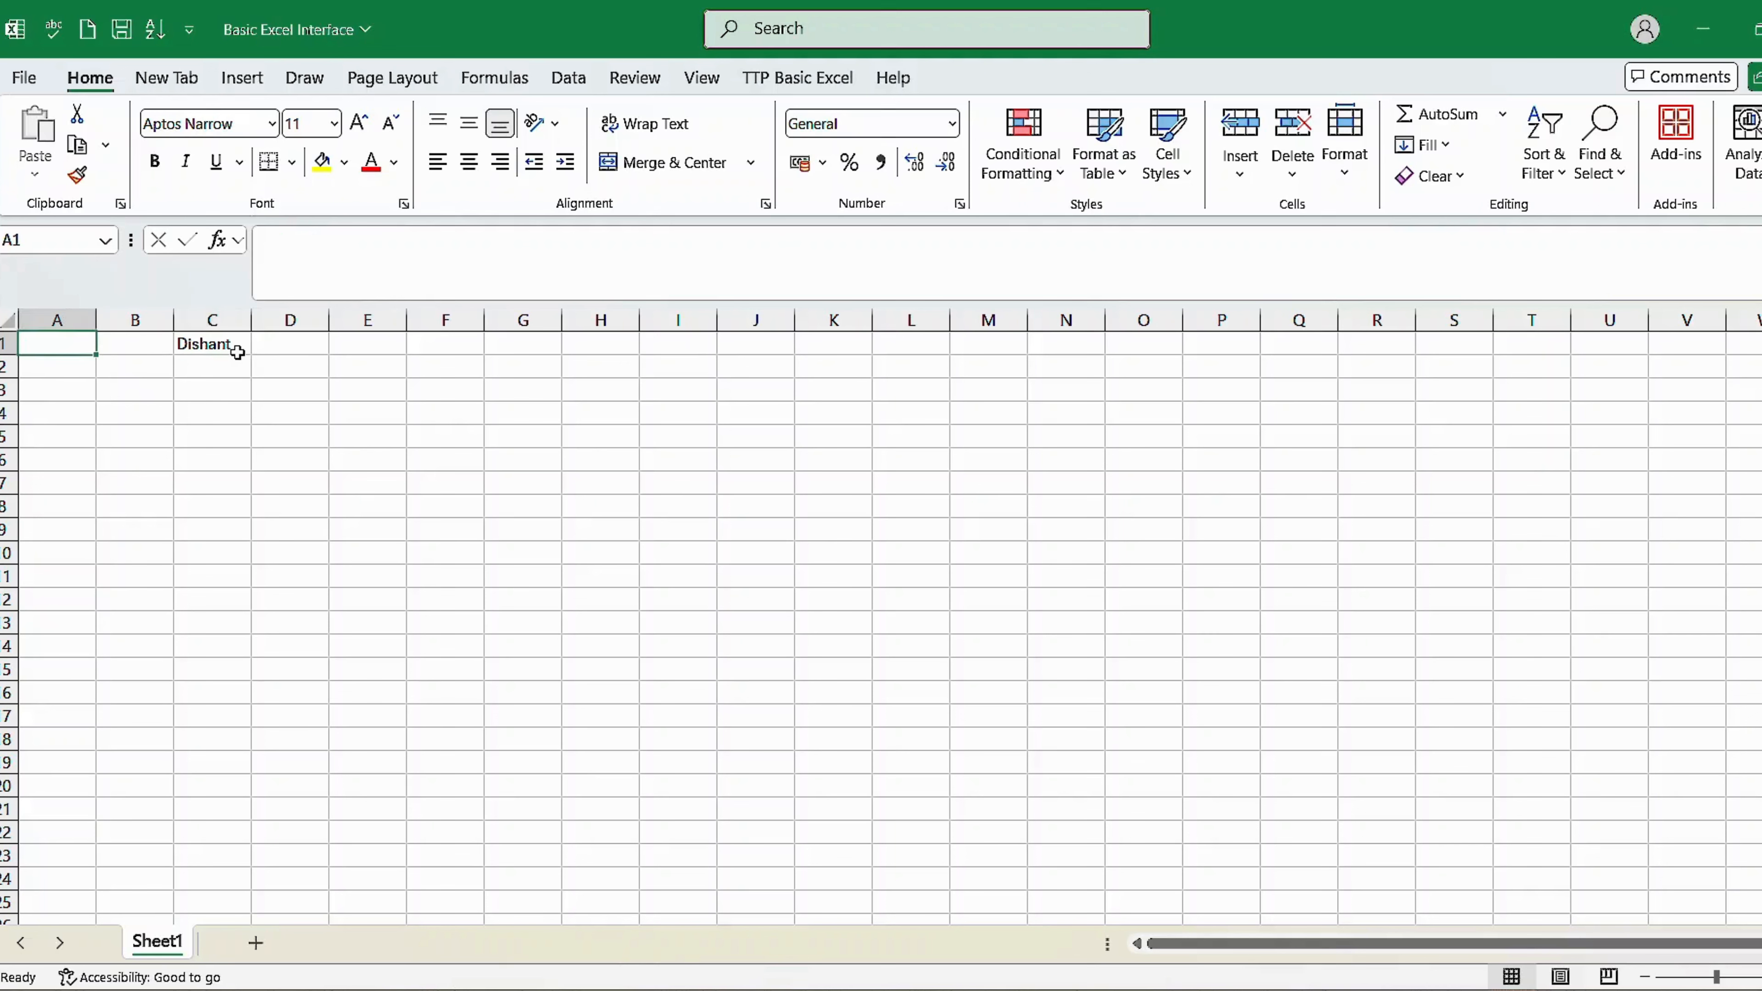
key(Delete)
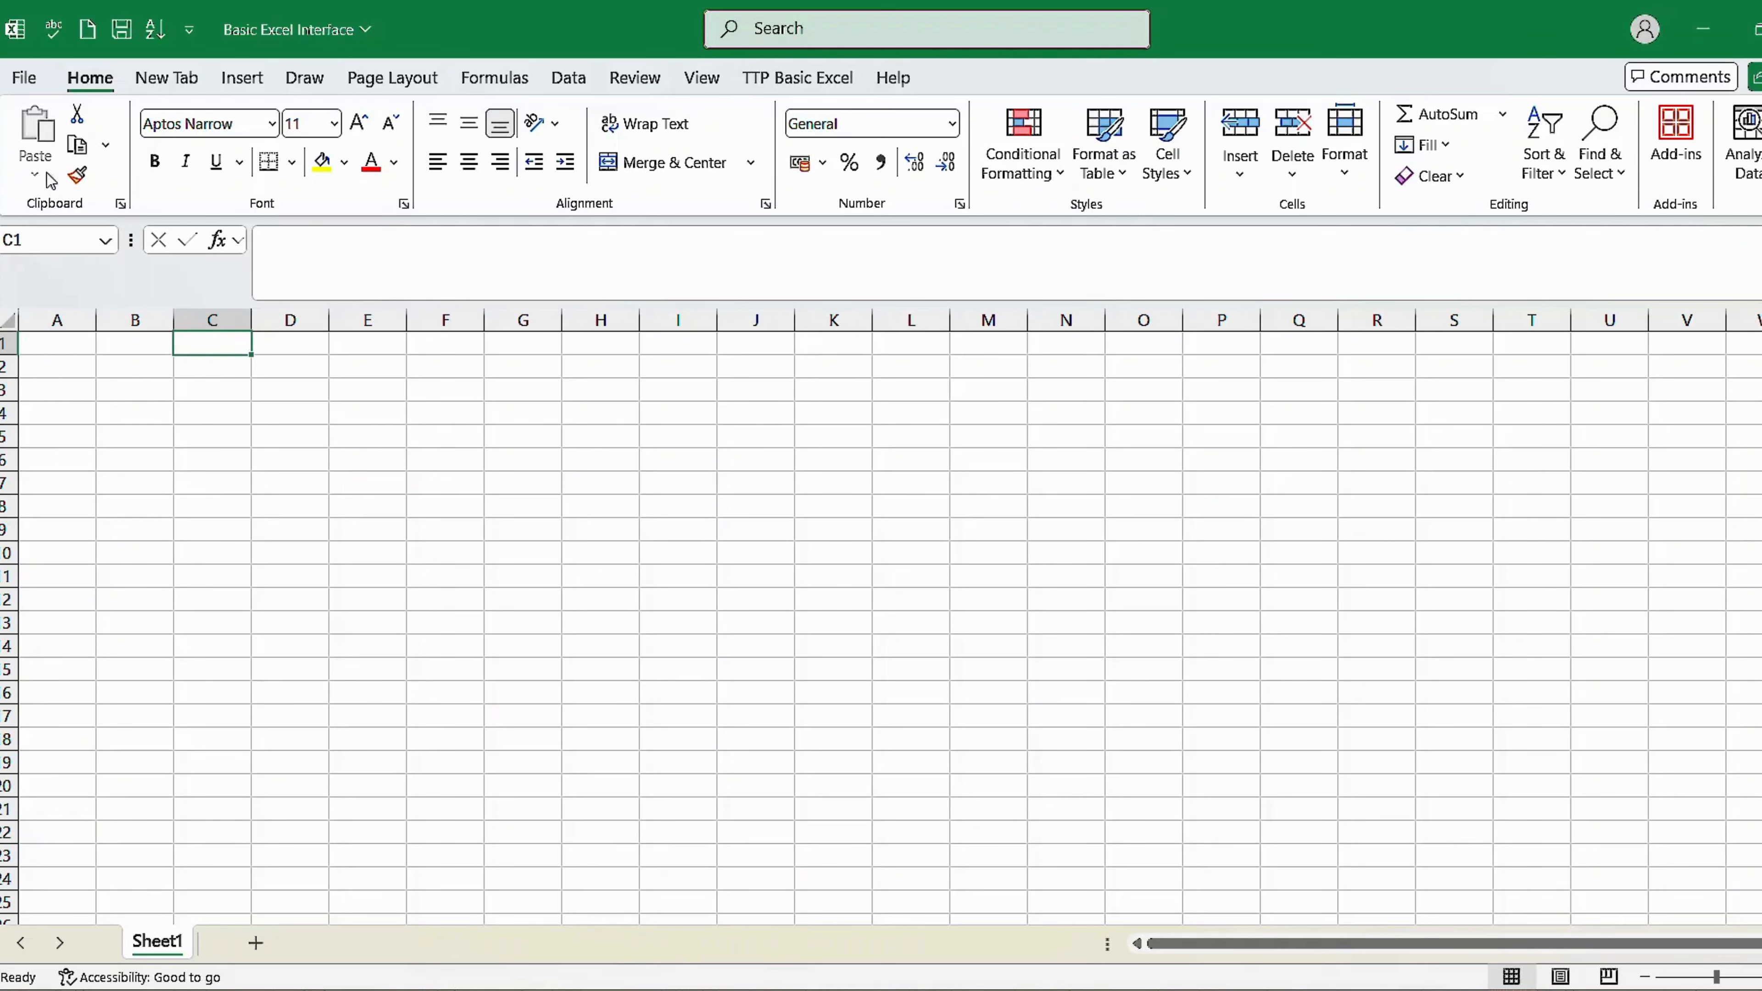
Undo the clearing of C1 and the move from A1, and cancel the pending cut
click(74, 346)
key(ctrl+z)
key(ctrl+z)
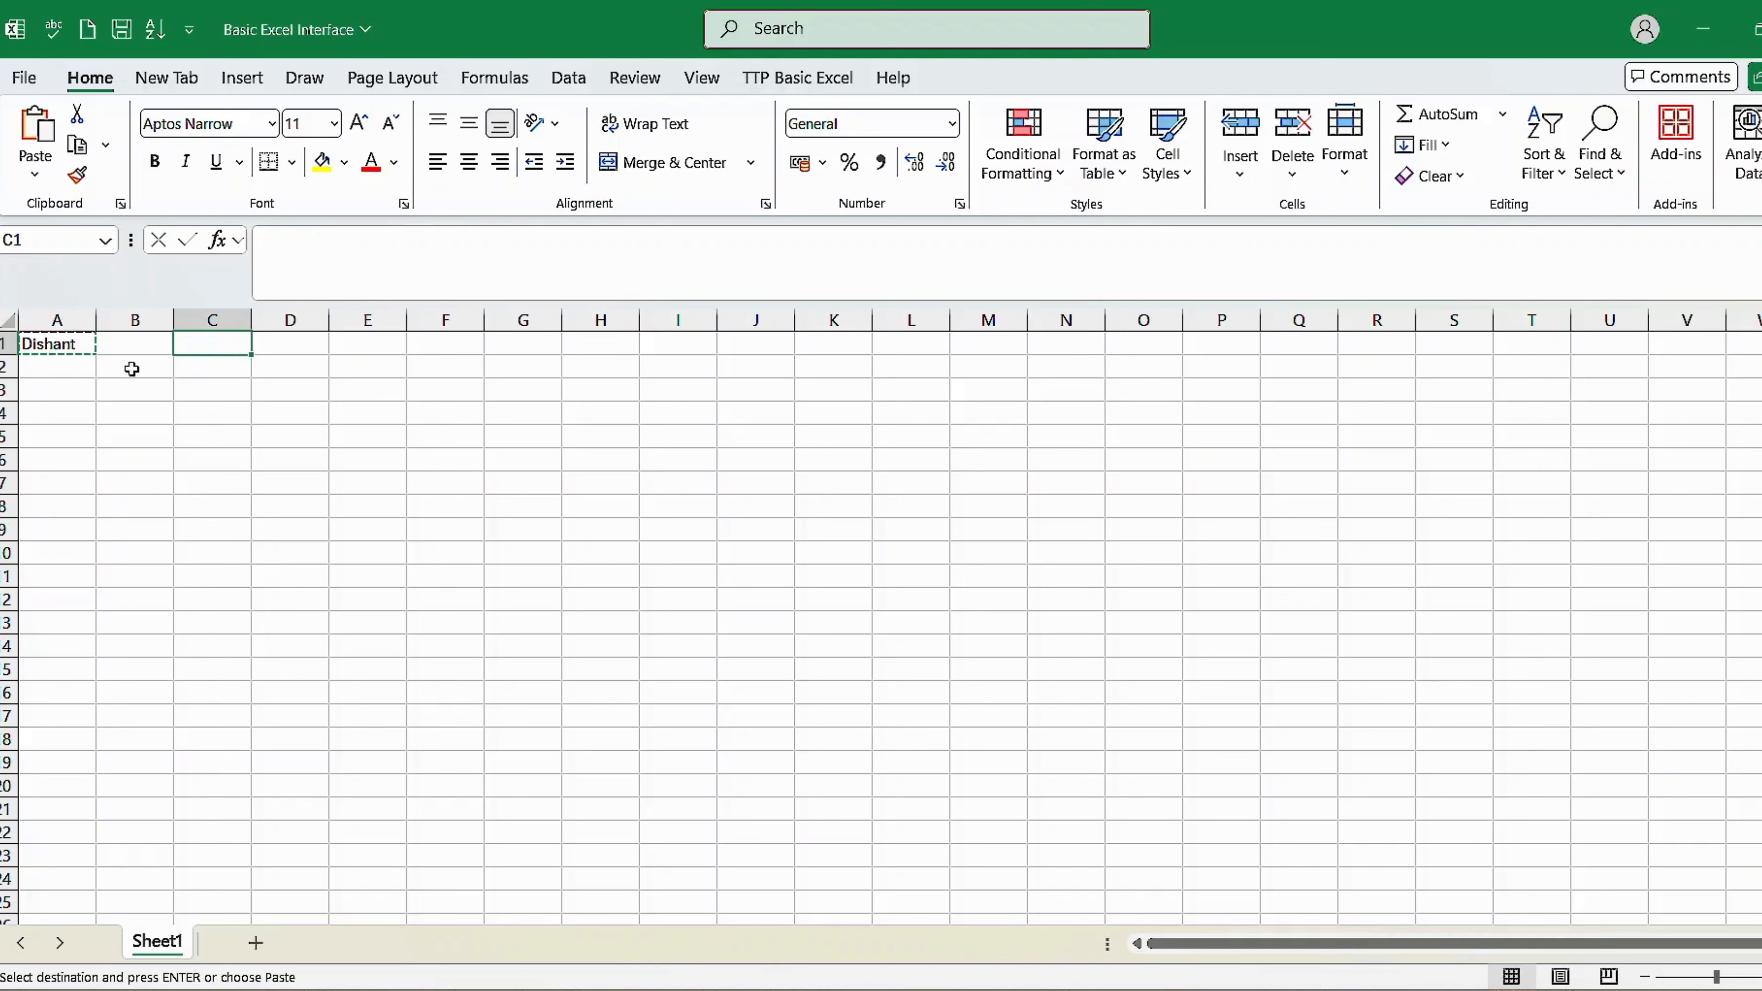
key(Escape)
Copy the name in A1 into cells D1 and E1, and end the copy mode
click(43, 345)
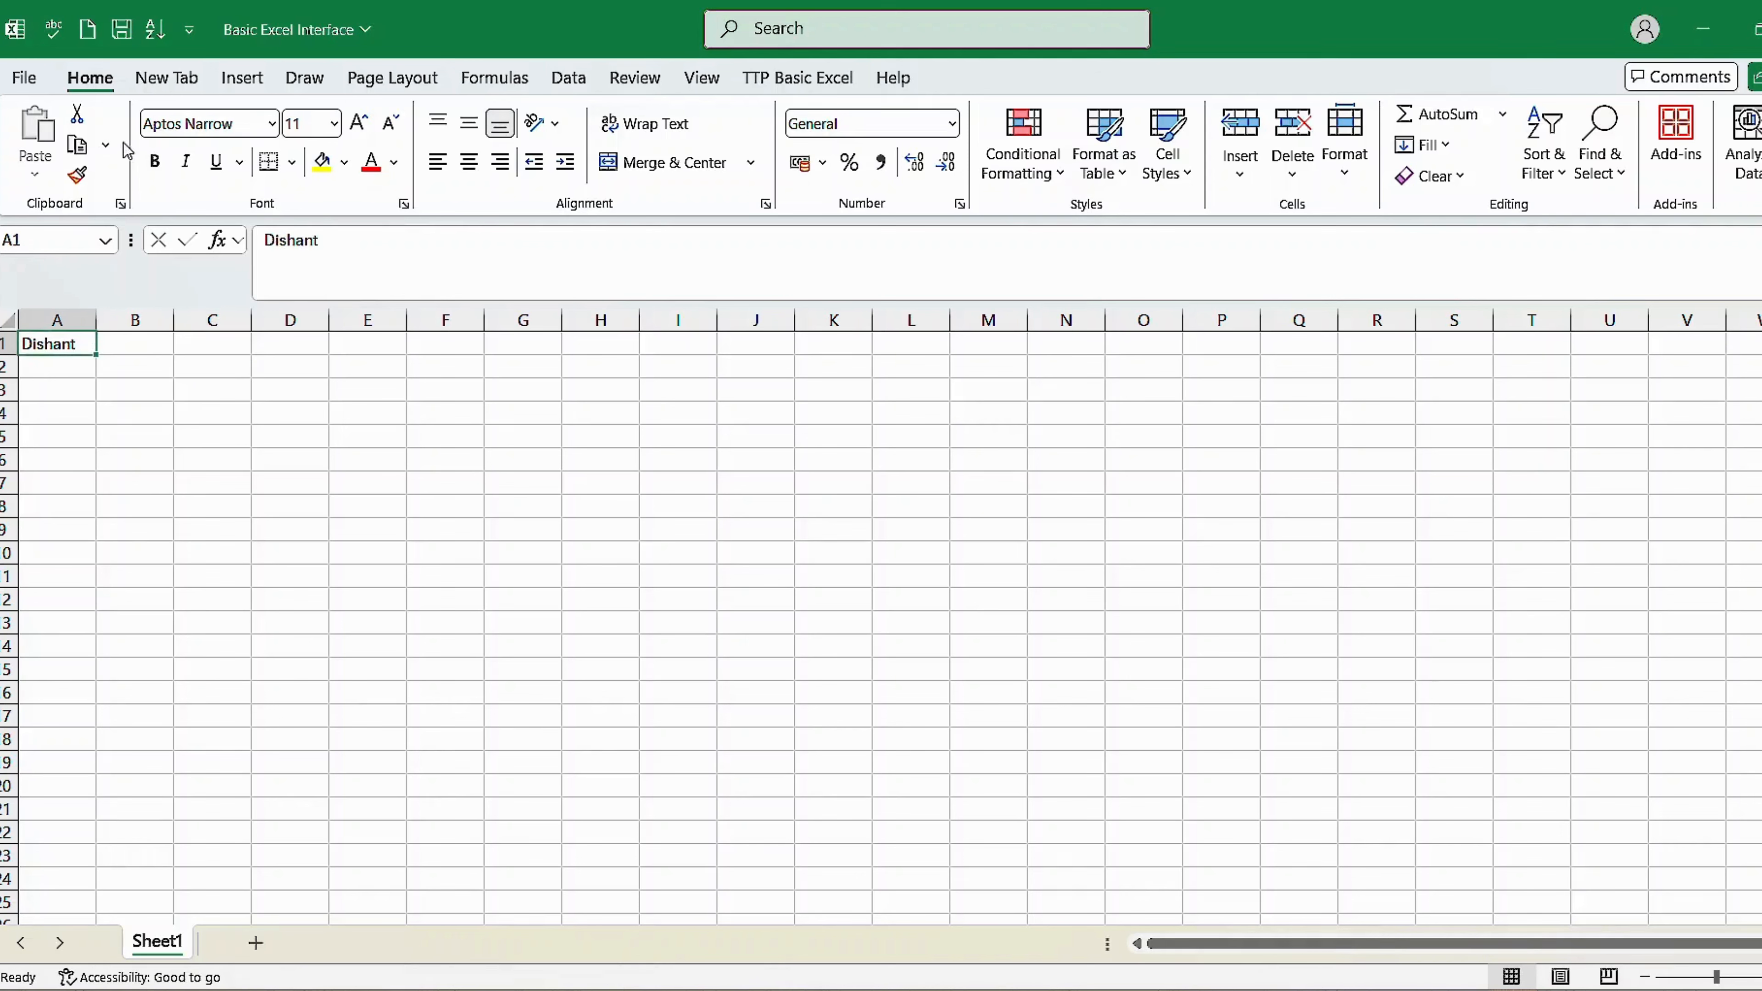
click(77, 146)
click(300, 347)
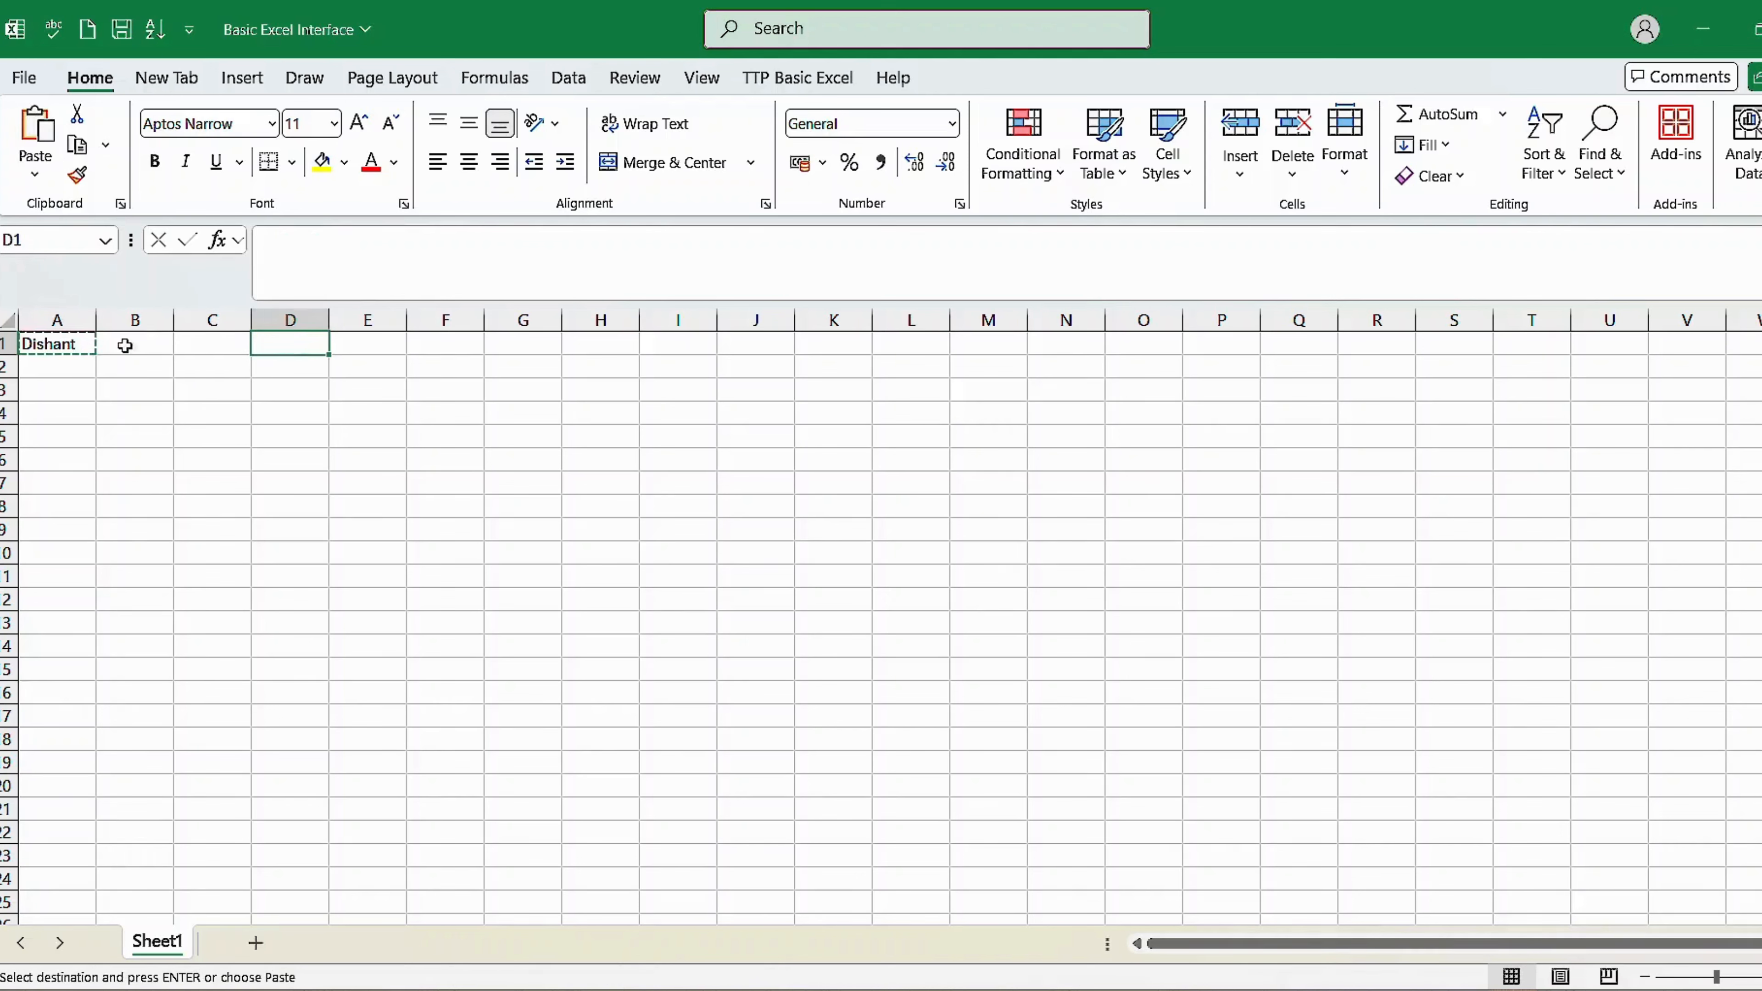
click(36, 135)
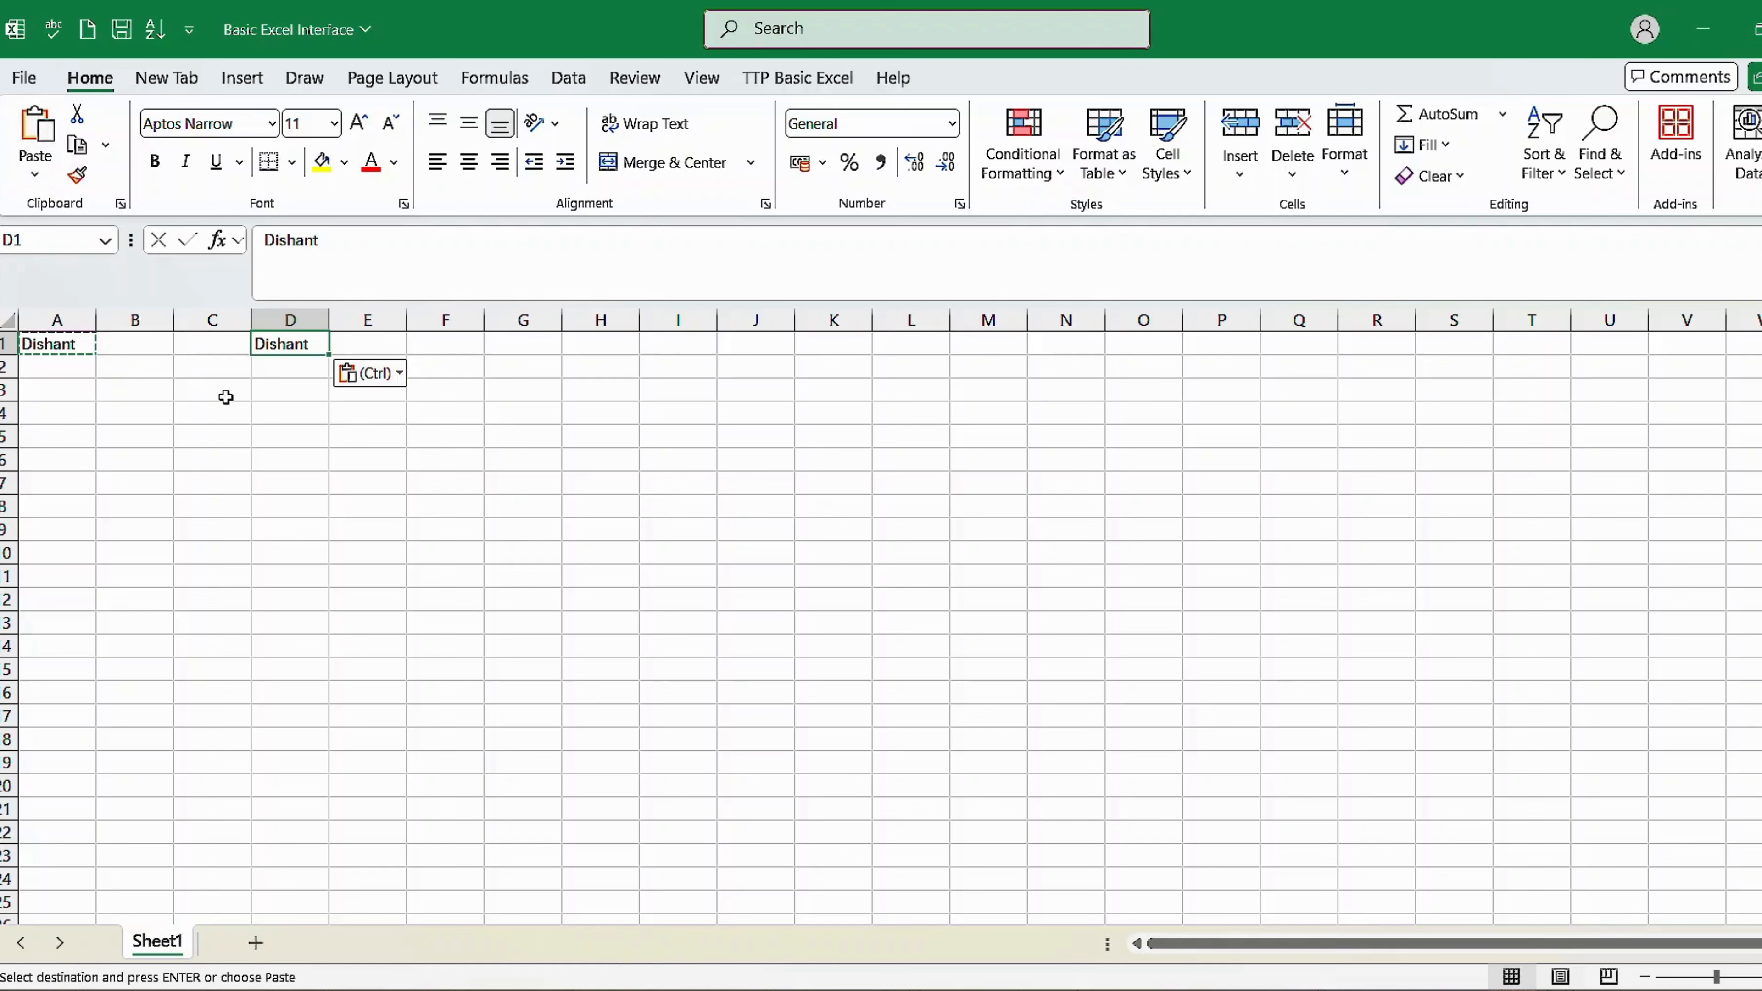
click(383, 349)
click(36, 135)
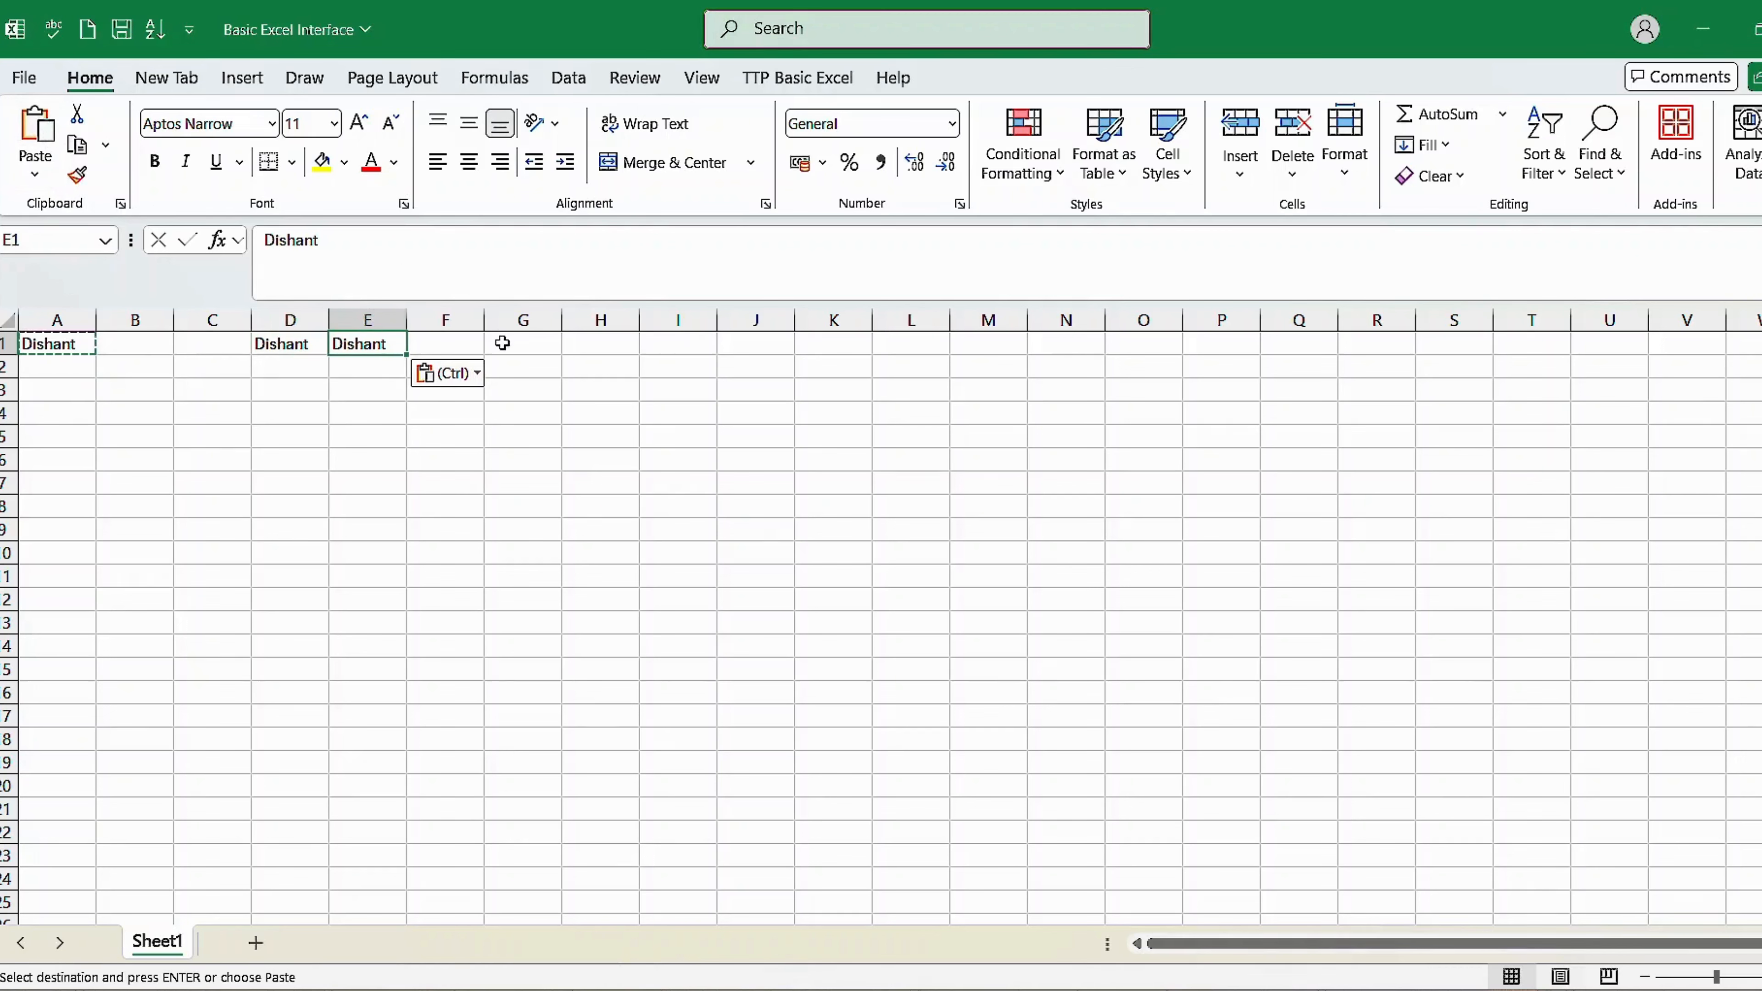
click(473, 342)
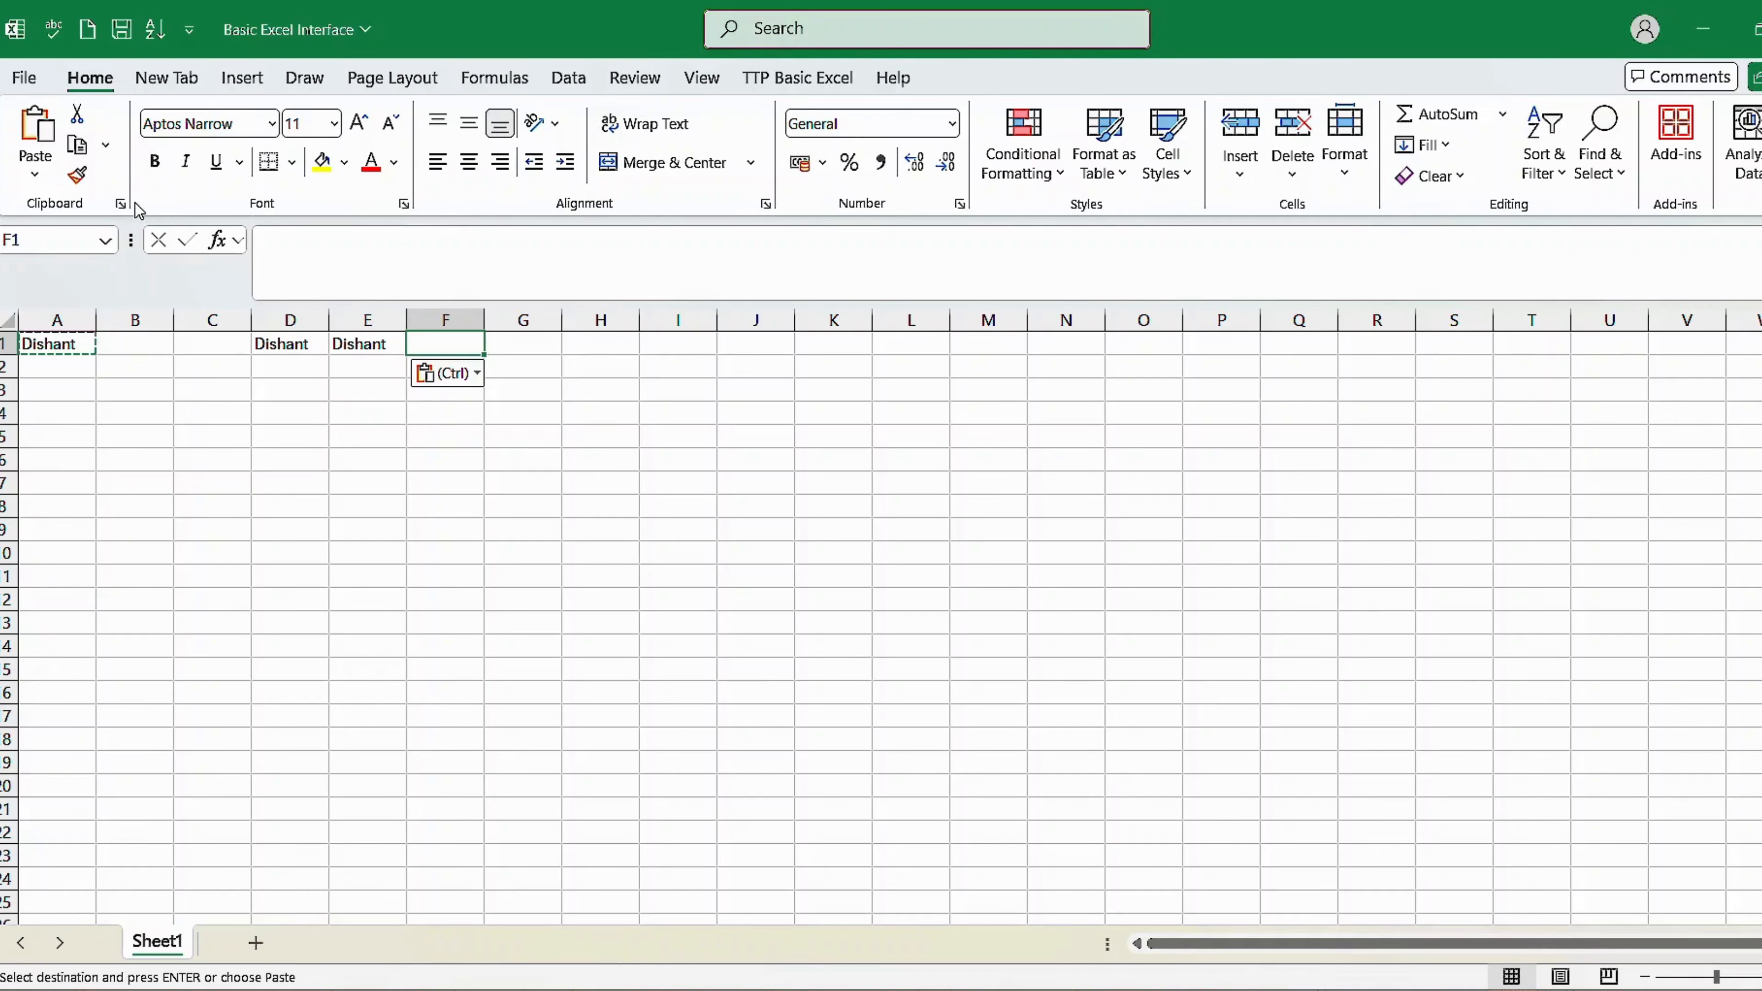
key(Escape)
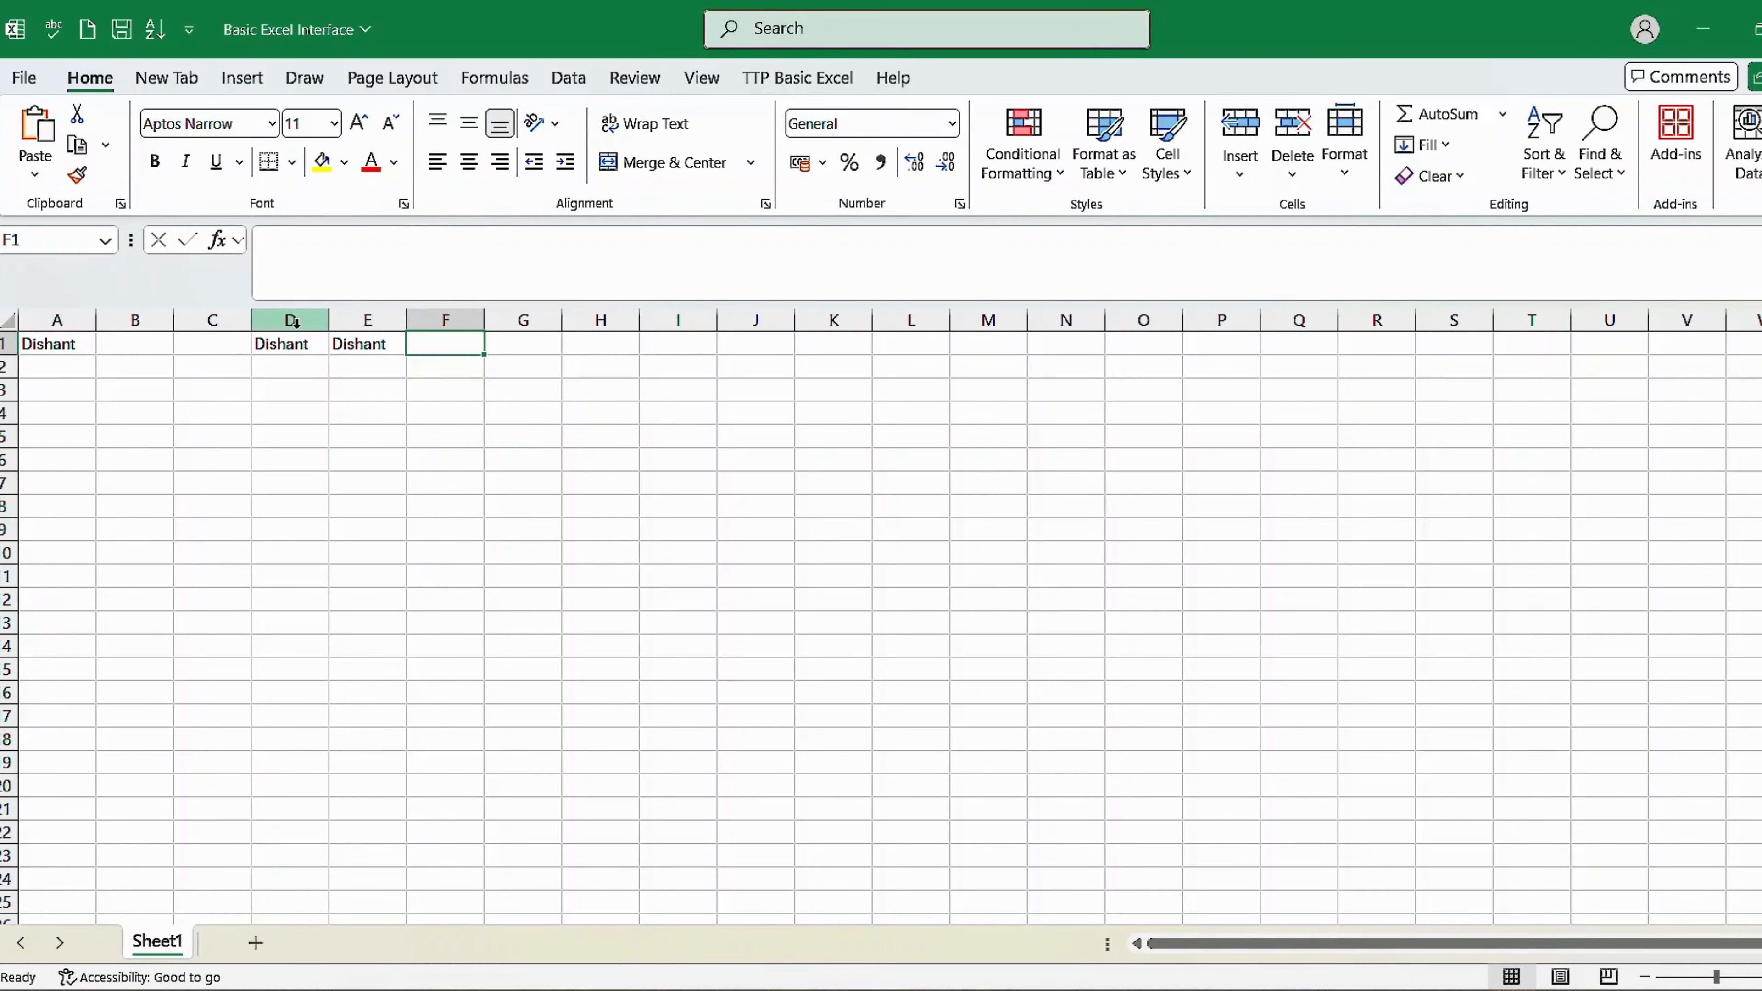
click(130, 362)
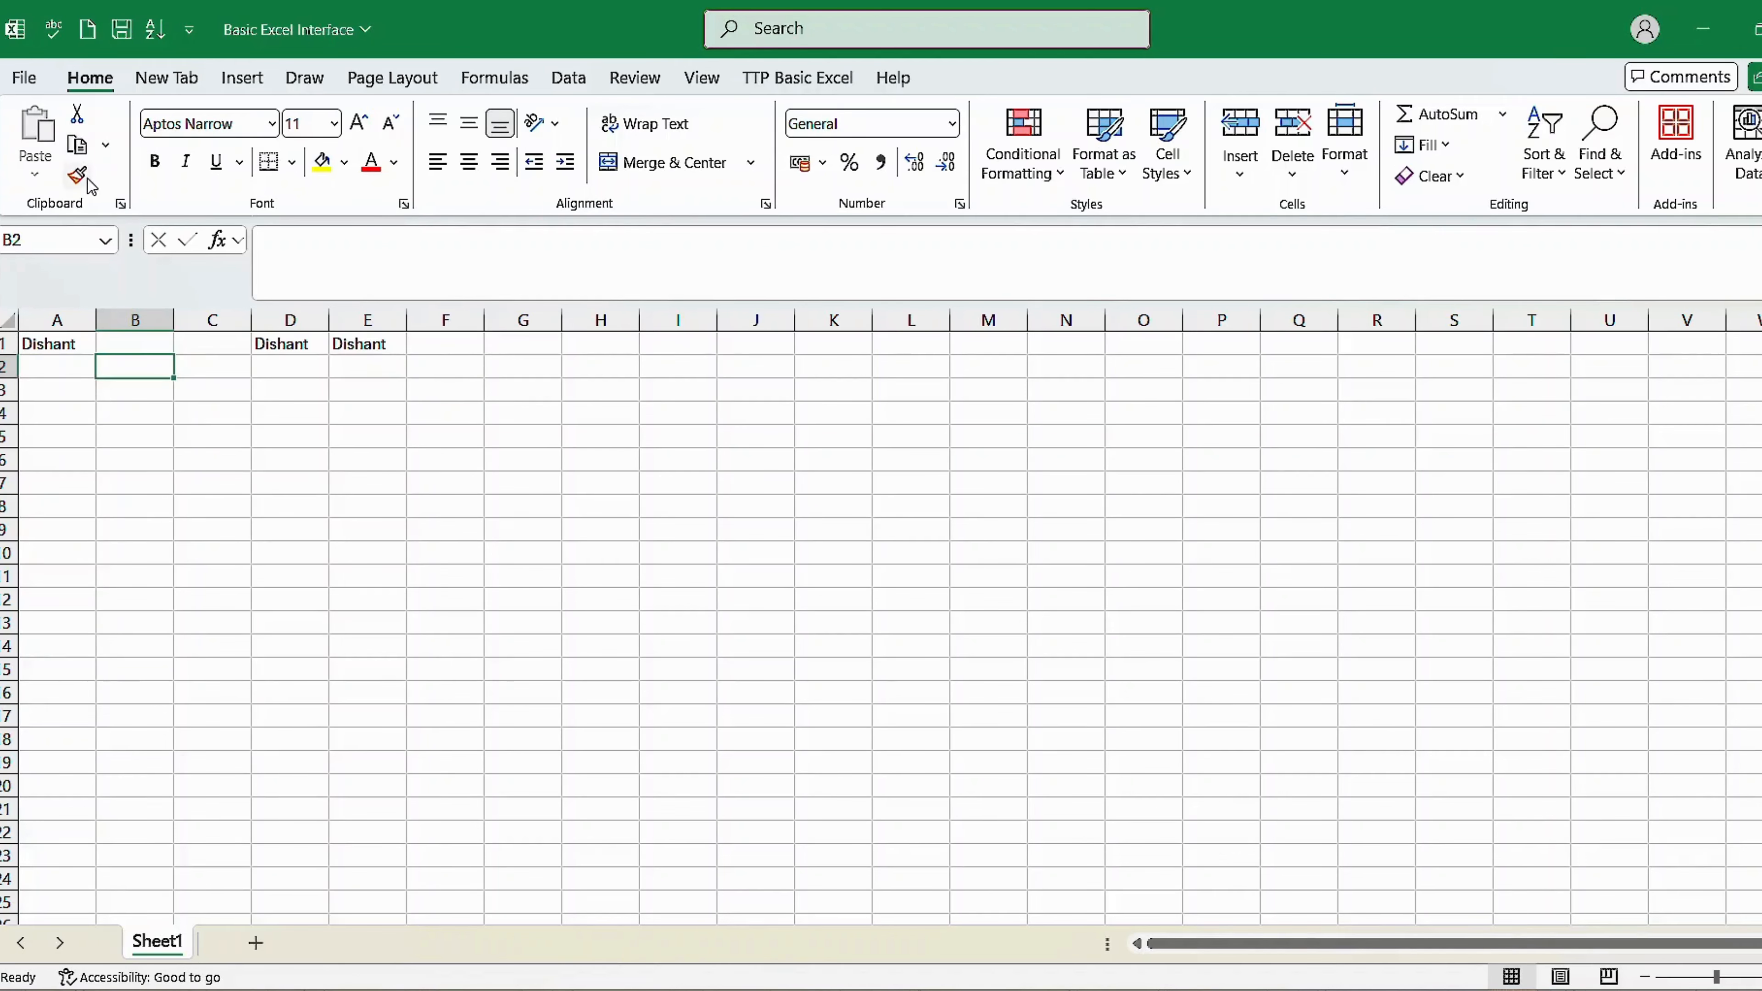
Format cell D1 with a black fill and a yellow font colour
click(292, 343)
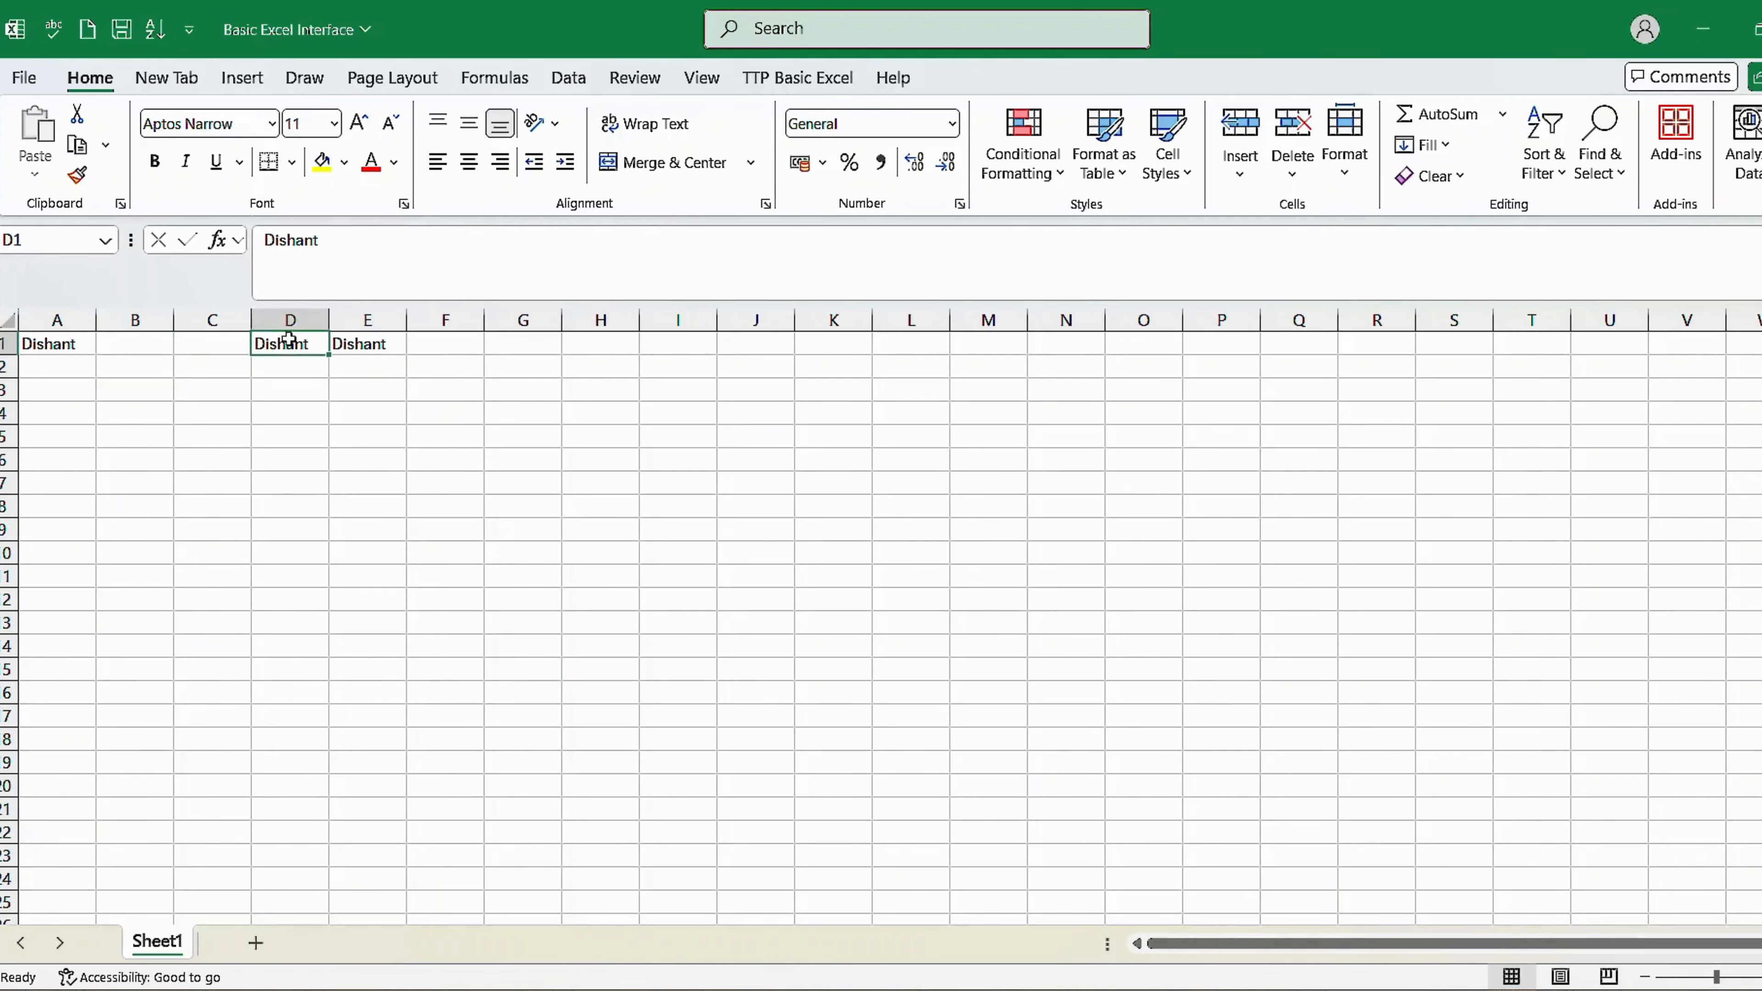
click(345, 163)
click(358, 282)
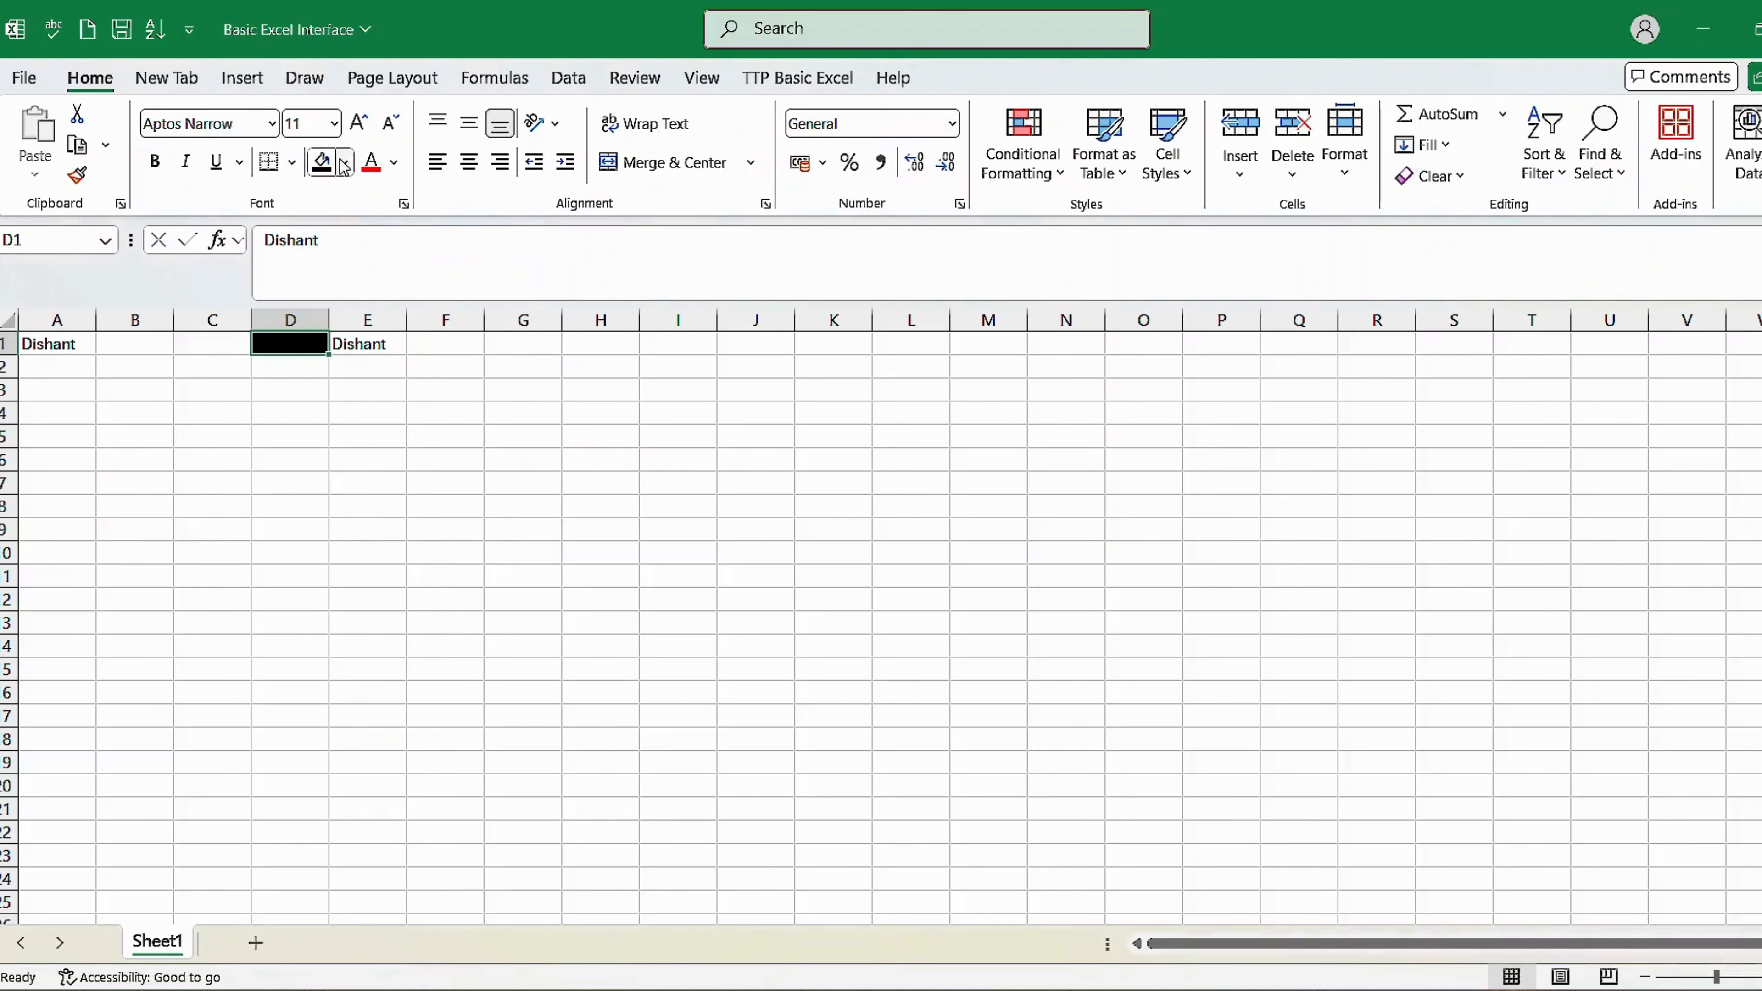
click(393, 163)
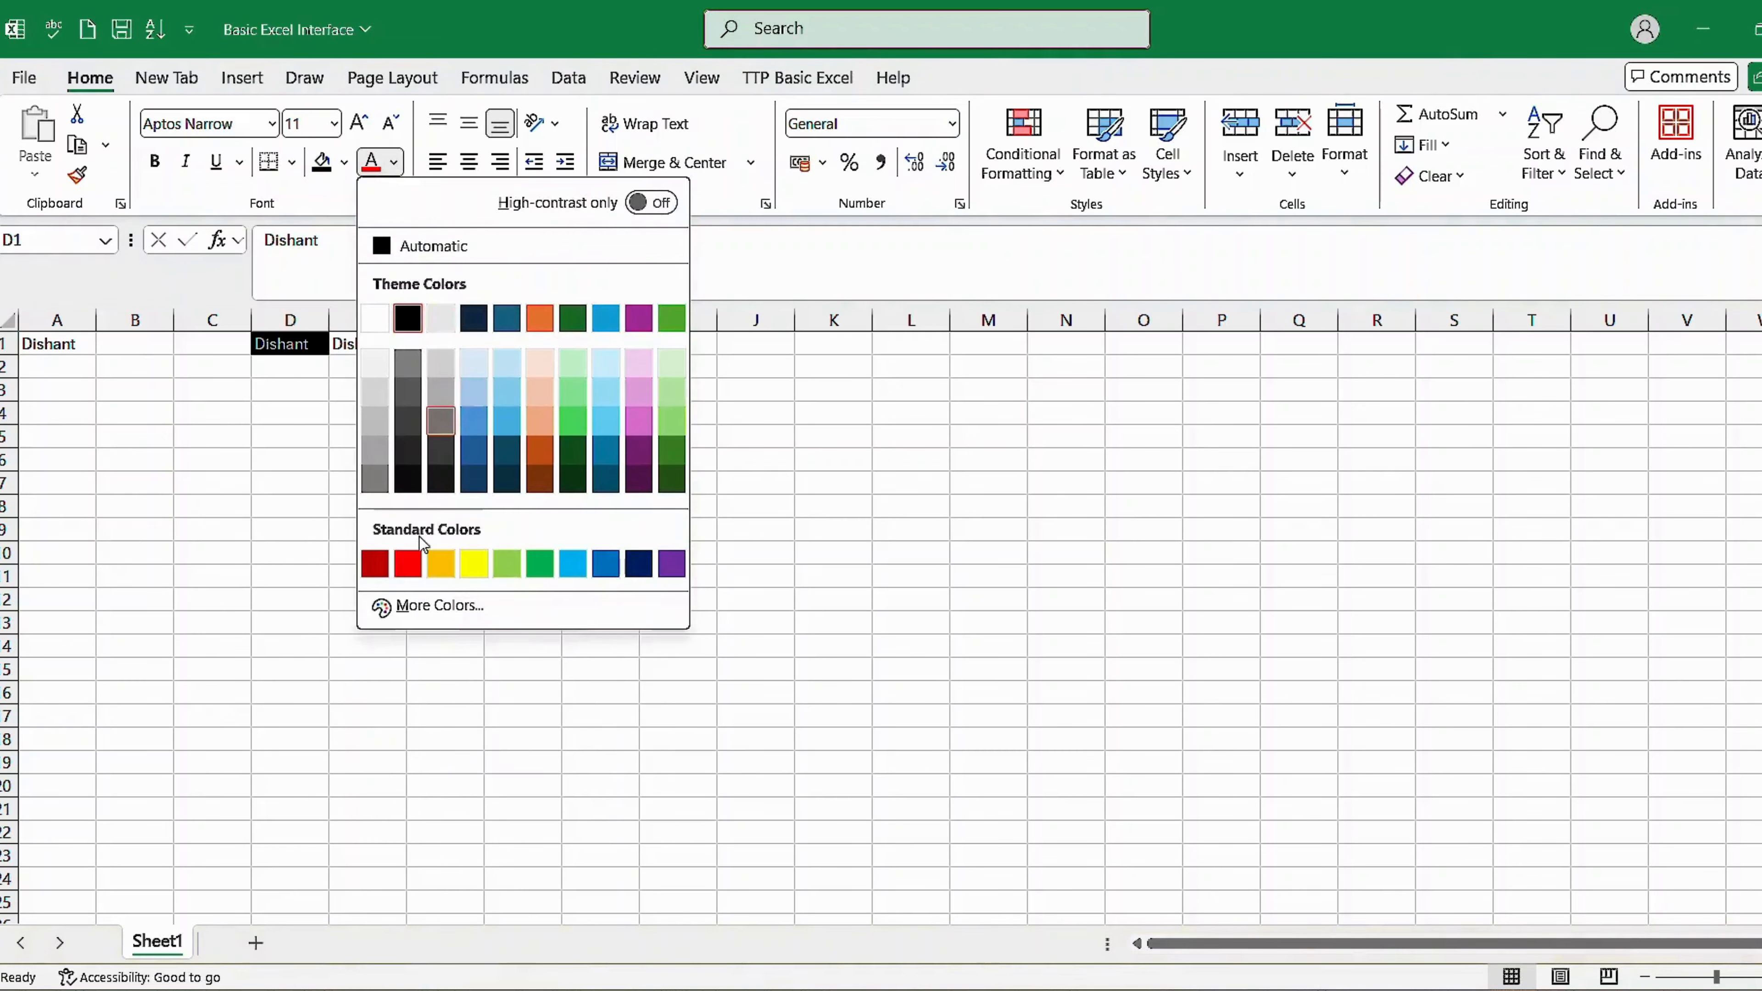
click(474, 563)
click(277, 459)
click(310, 350)
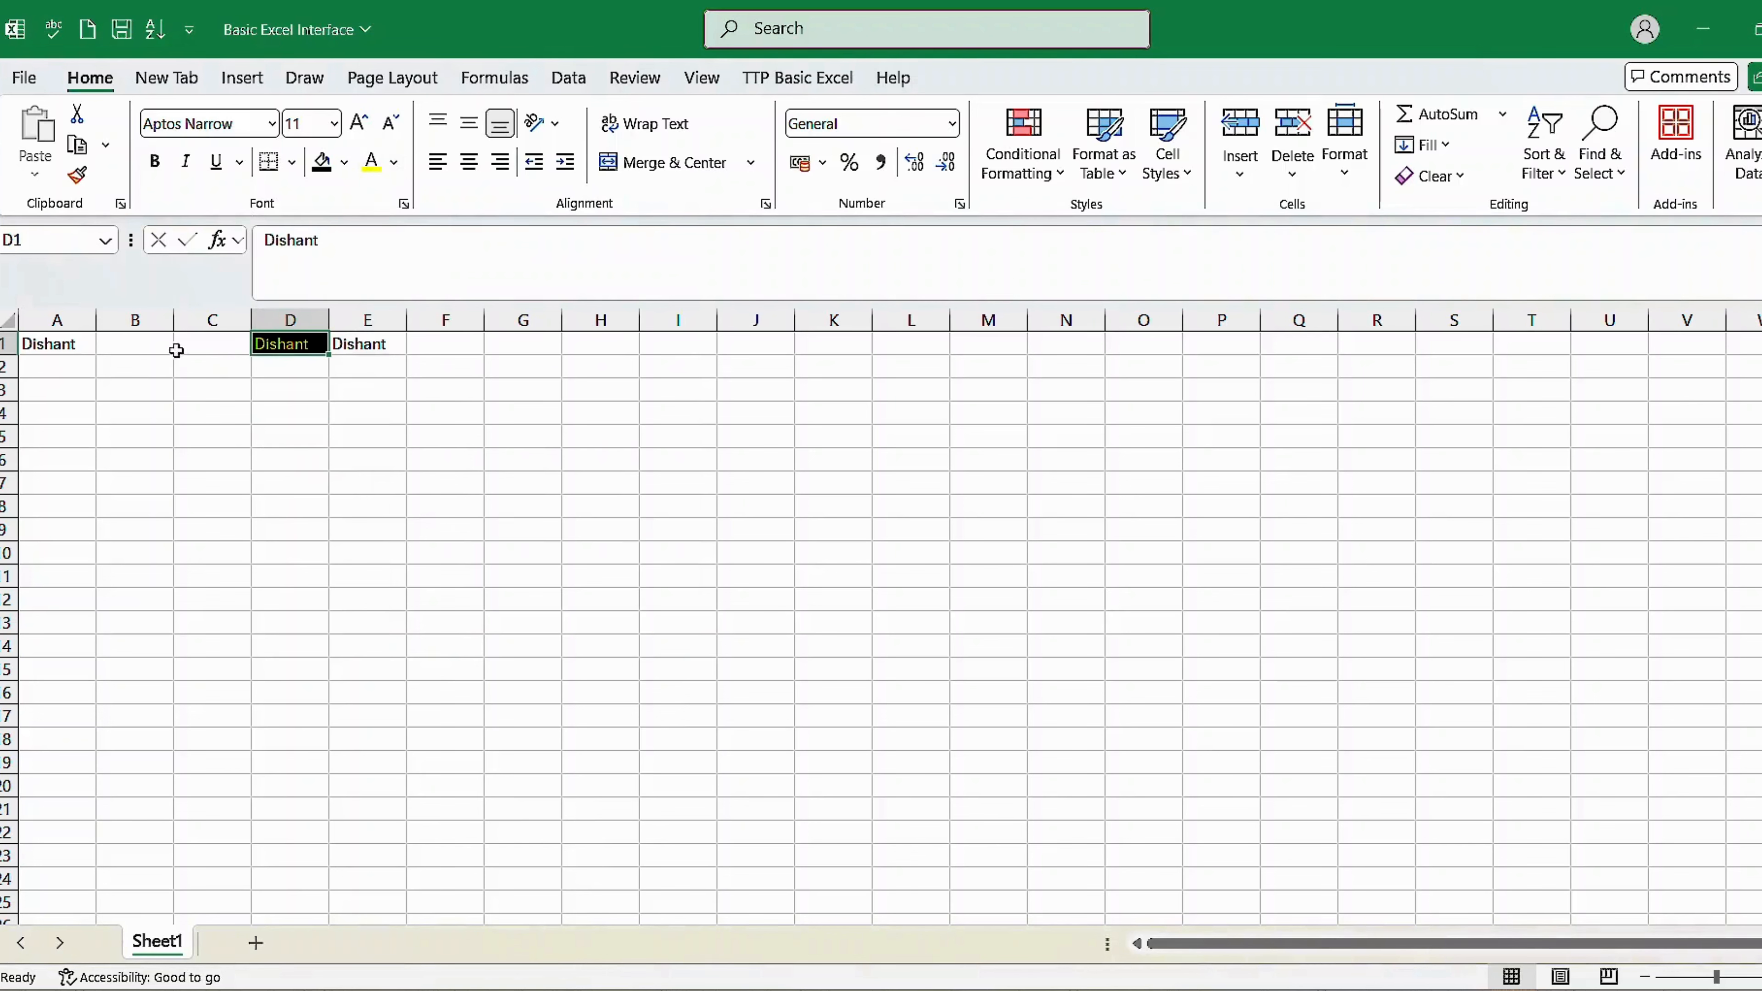
Apply the formatting of D1 to cell A1 with Format Painter
click(34, 344)
click(277, 342)
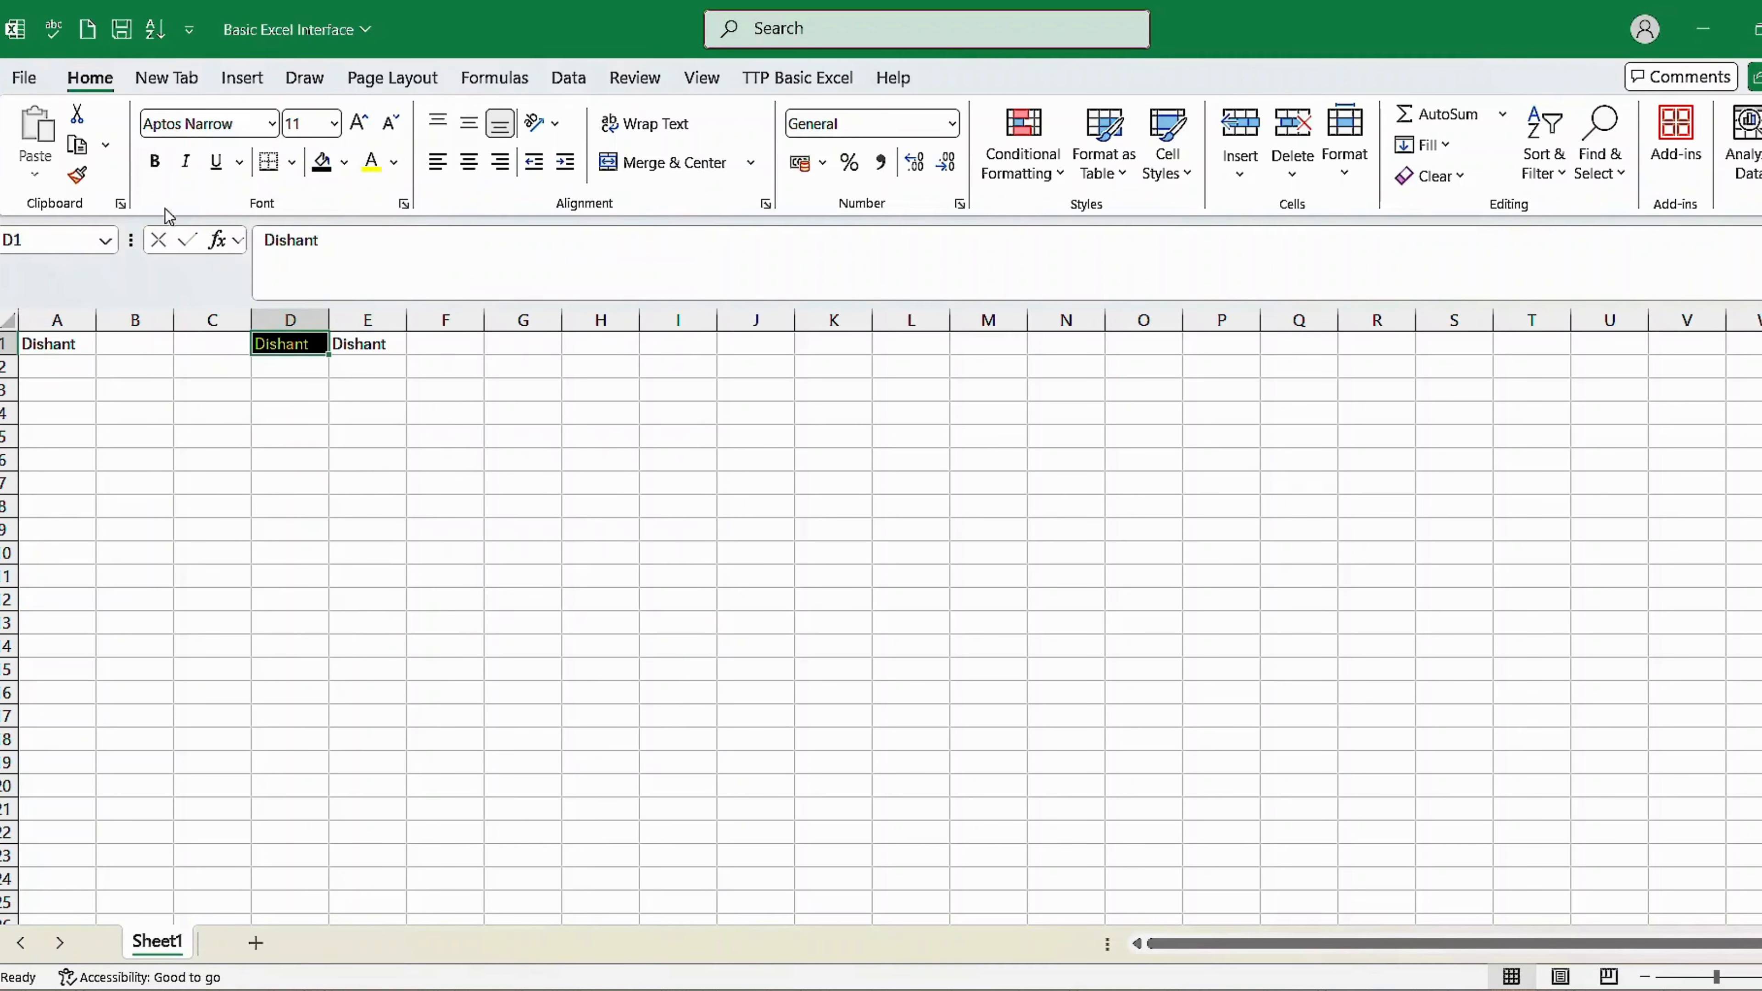
click(79, 177)
click(60, 345)
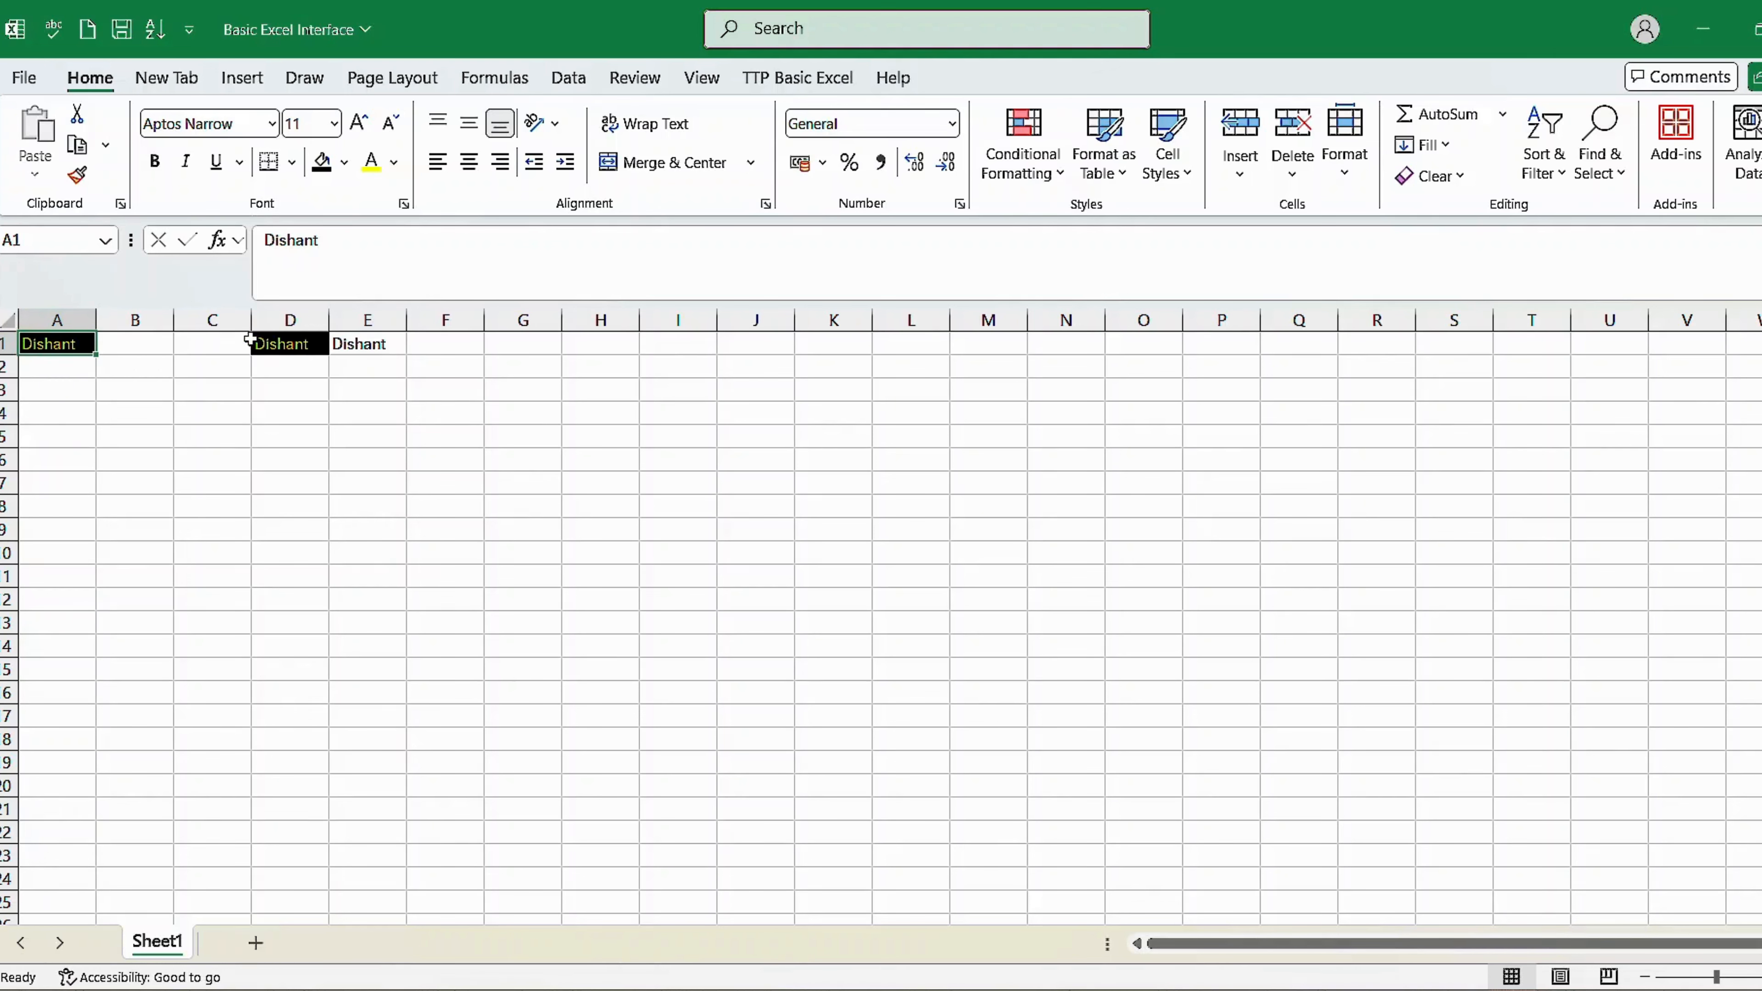
Copy the name in E1 into cells G1, H1 and I1, and end the copy mode
click(365, 345)
key(ctrl+c)
click(510, 344)
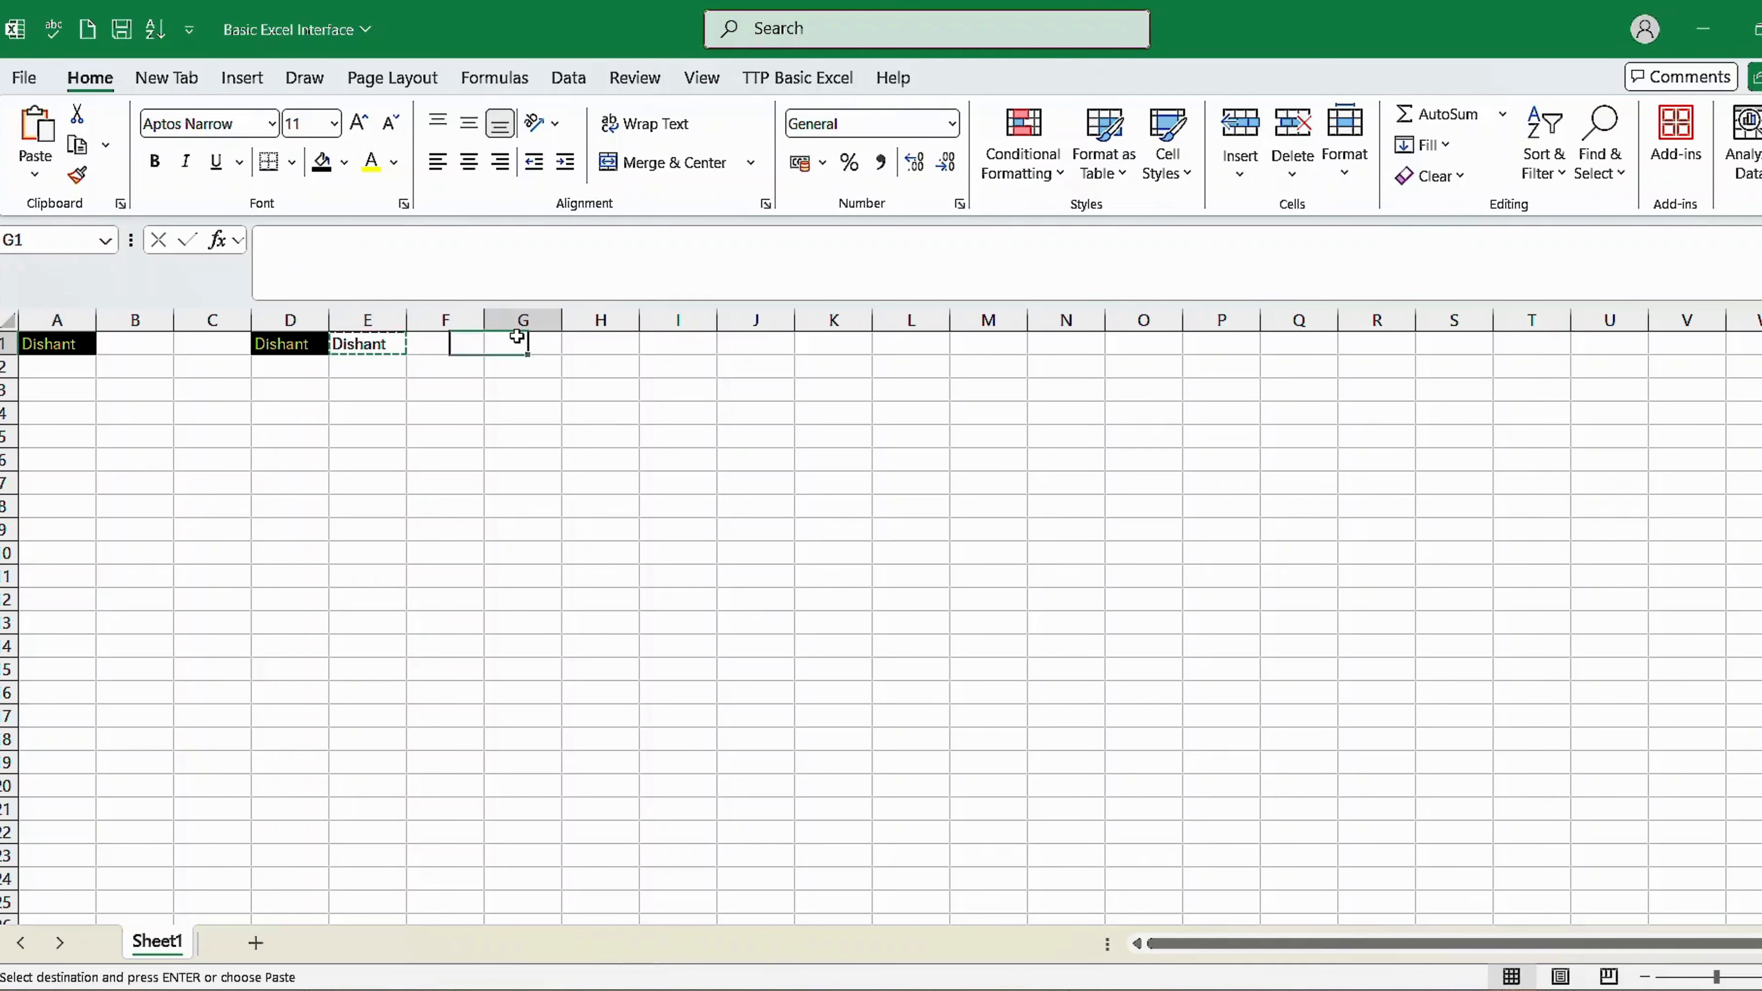
key(ctrl+v)
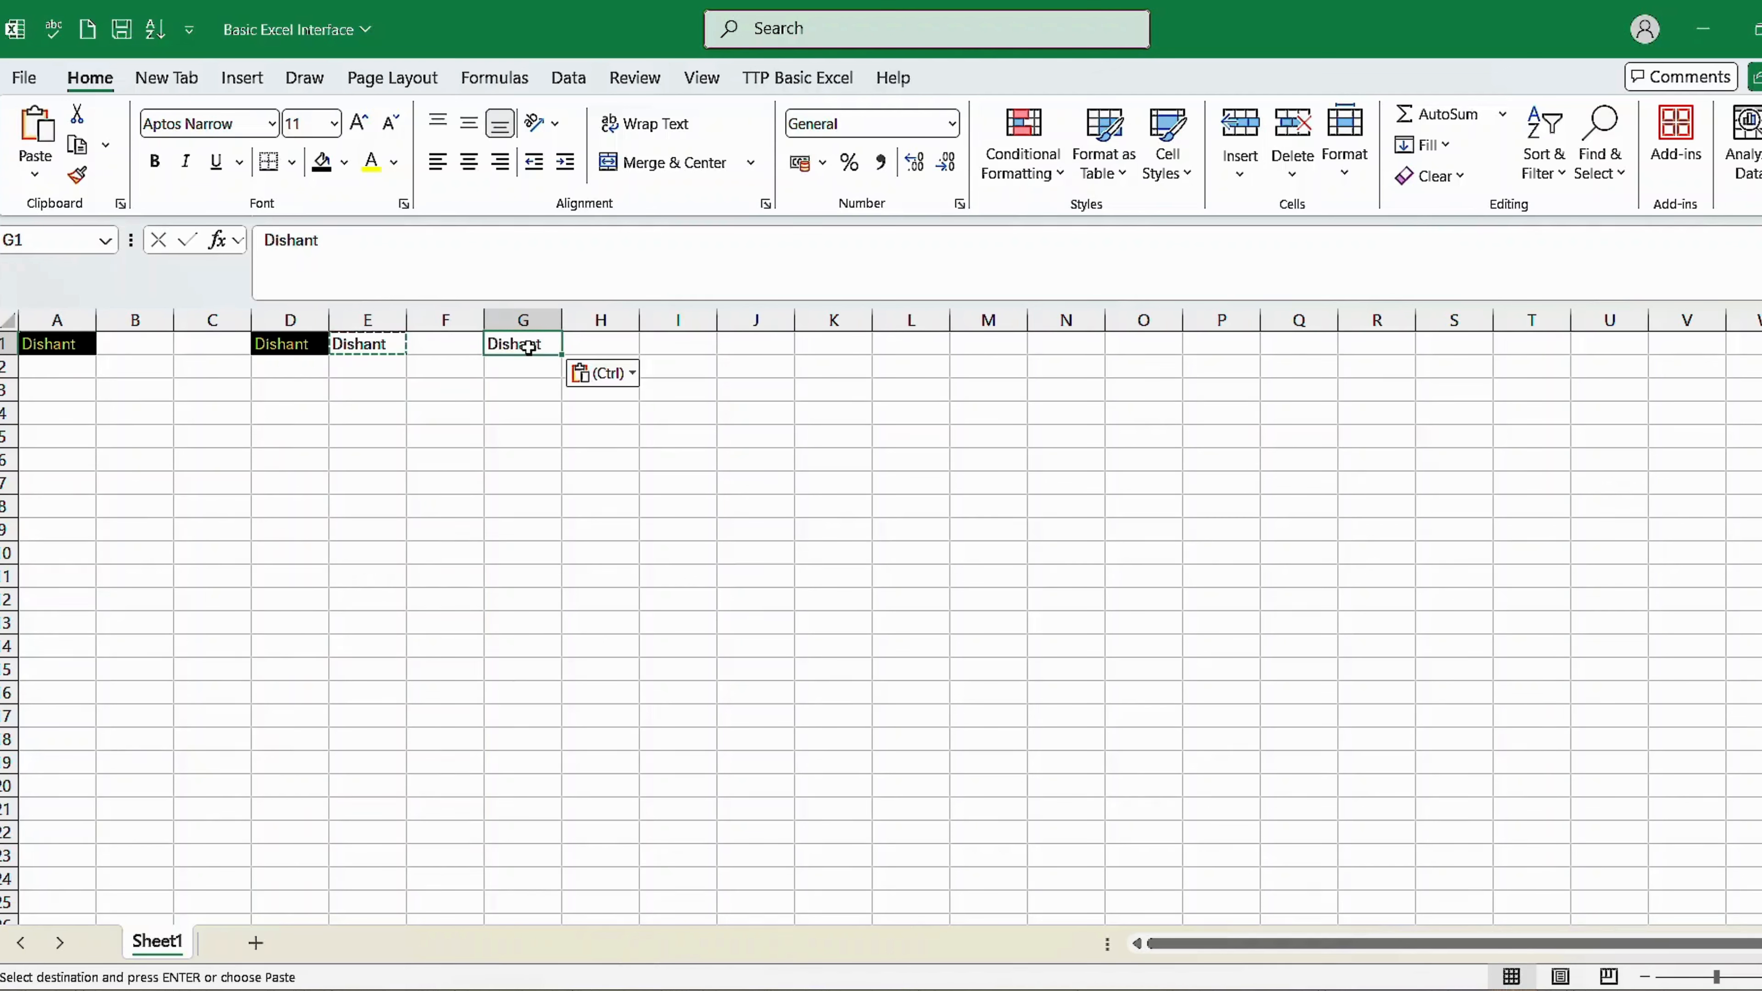
click(614, 349)
key(ctrl+v)
click(684, 343)
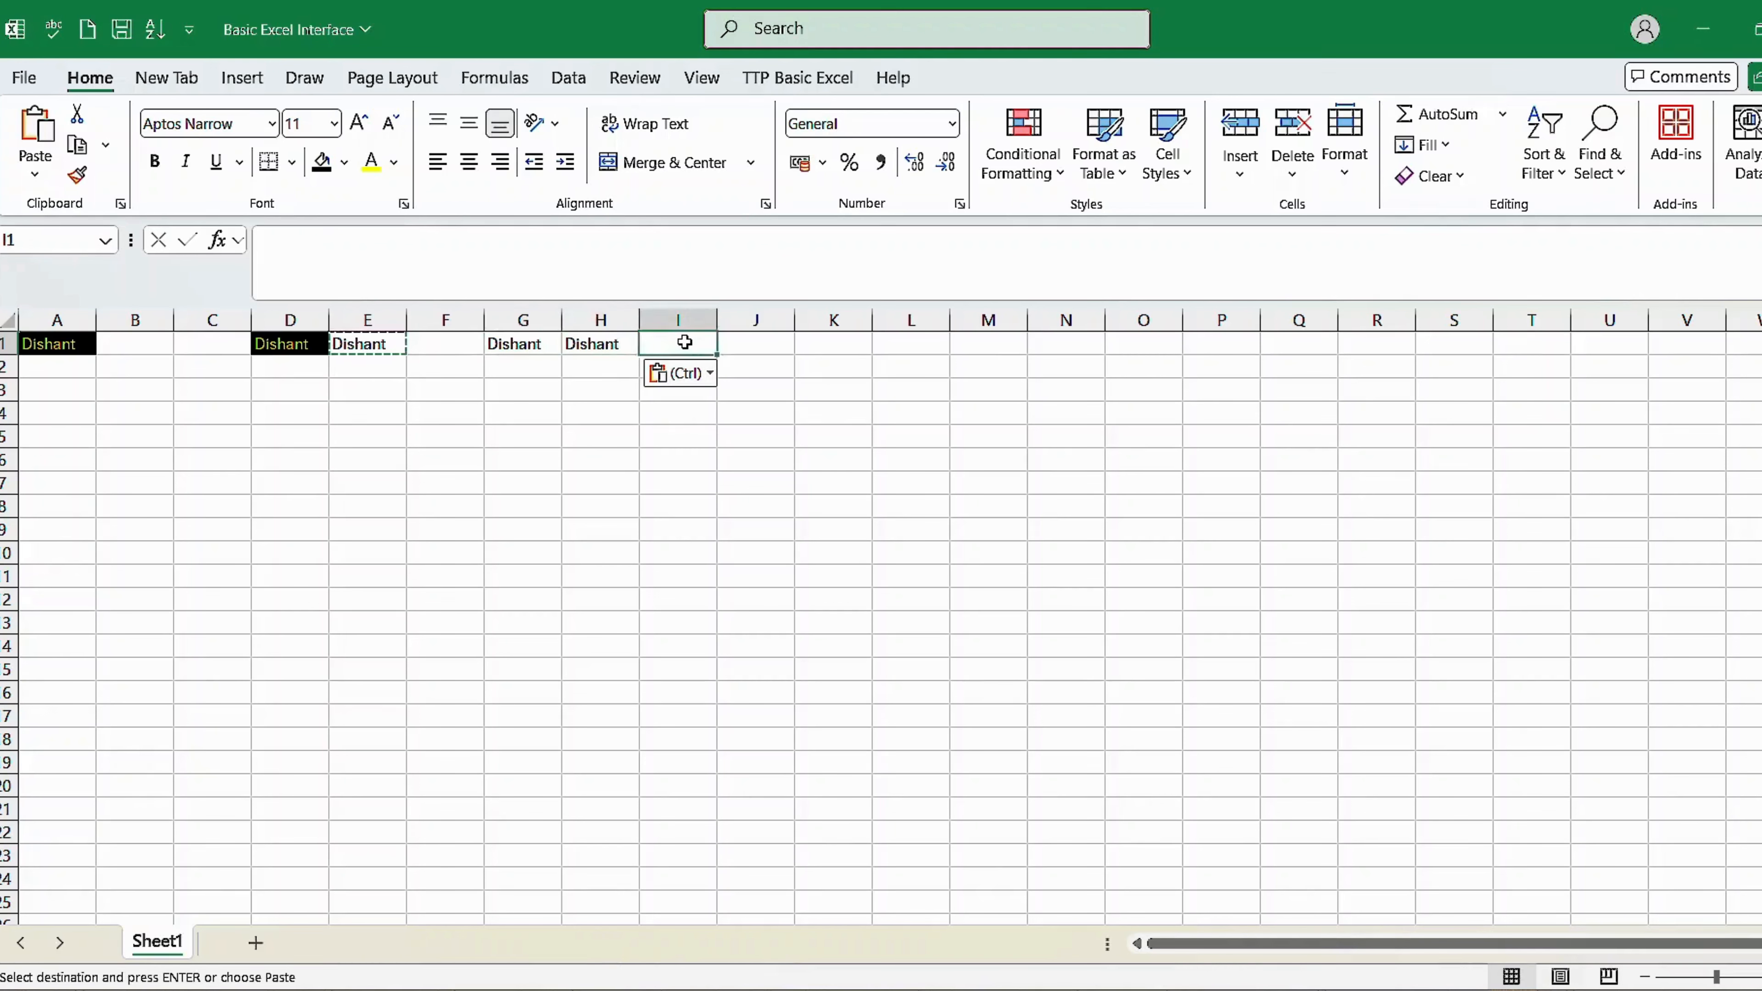
key(ctrl+v)
key(Escape)
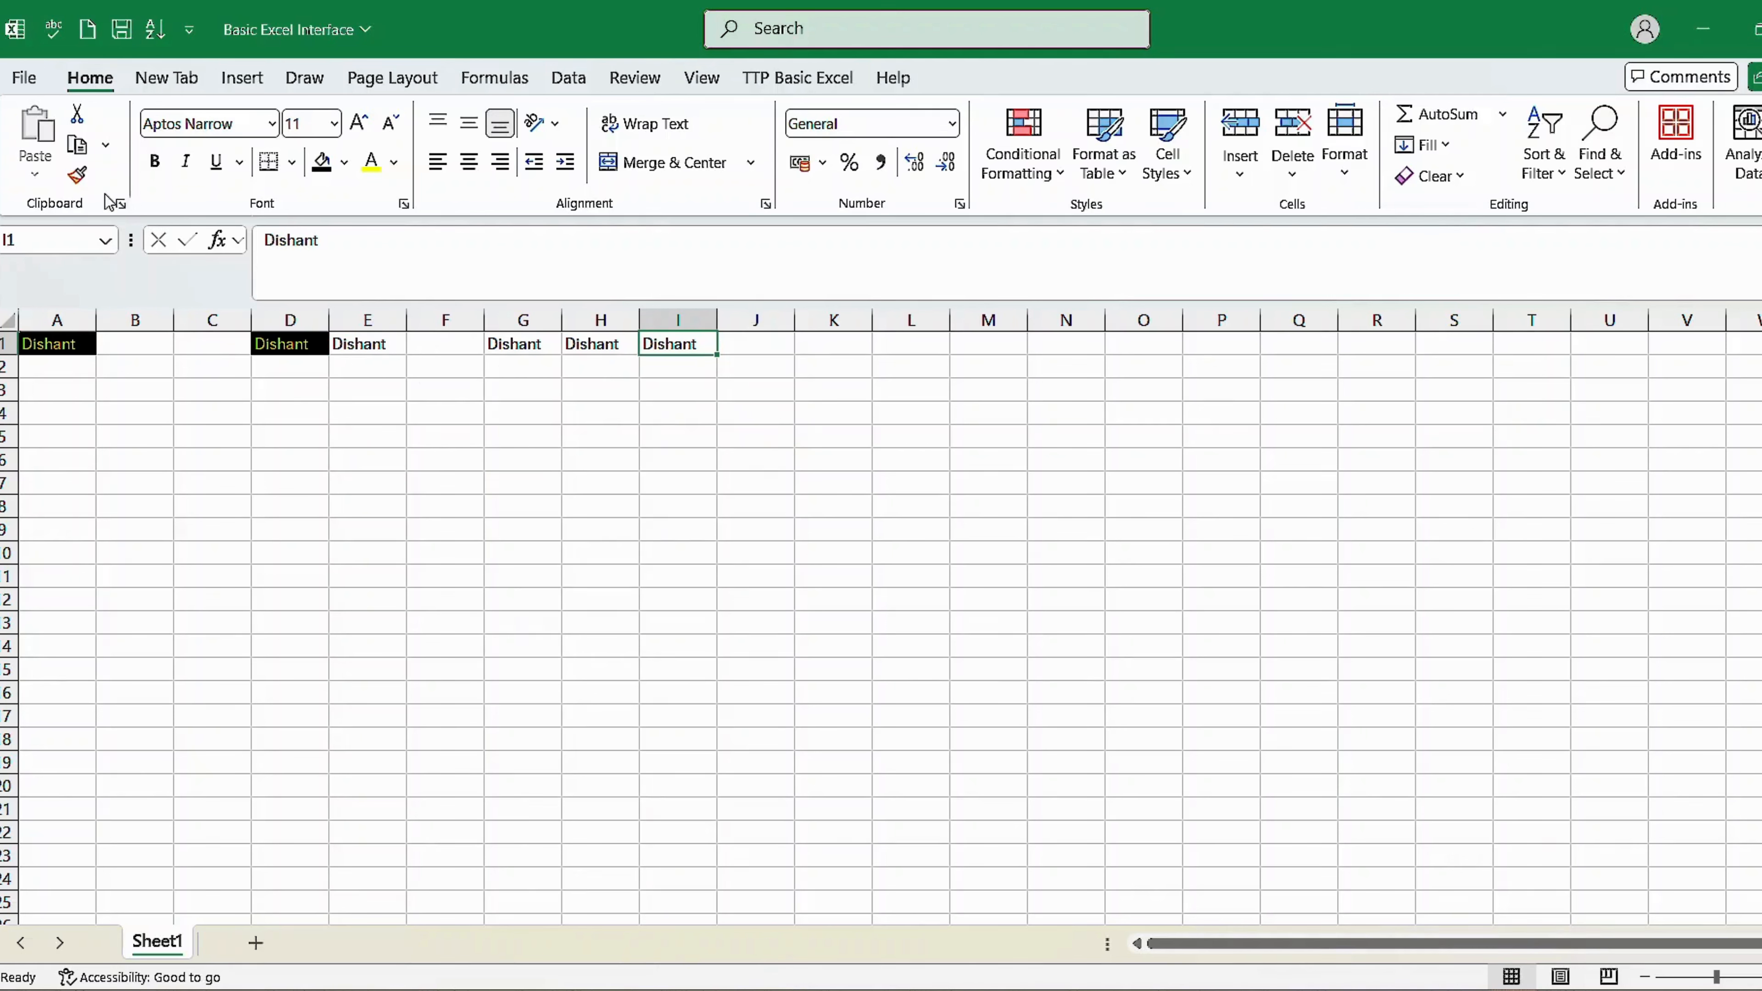
Apply the formatting of D1 to E1, G1, G2 and H2 through H5 with a locked Format Painter, and turn it off
click(289, 347)
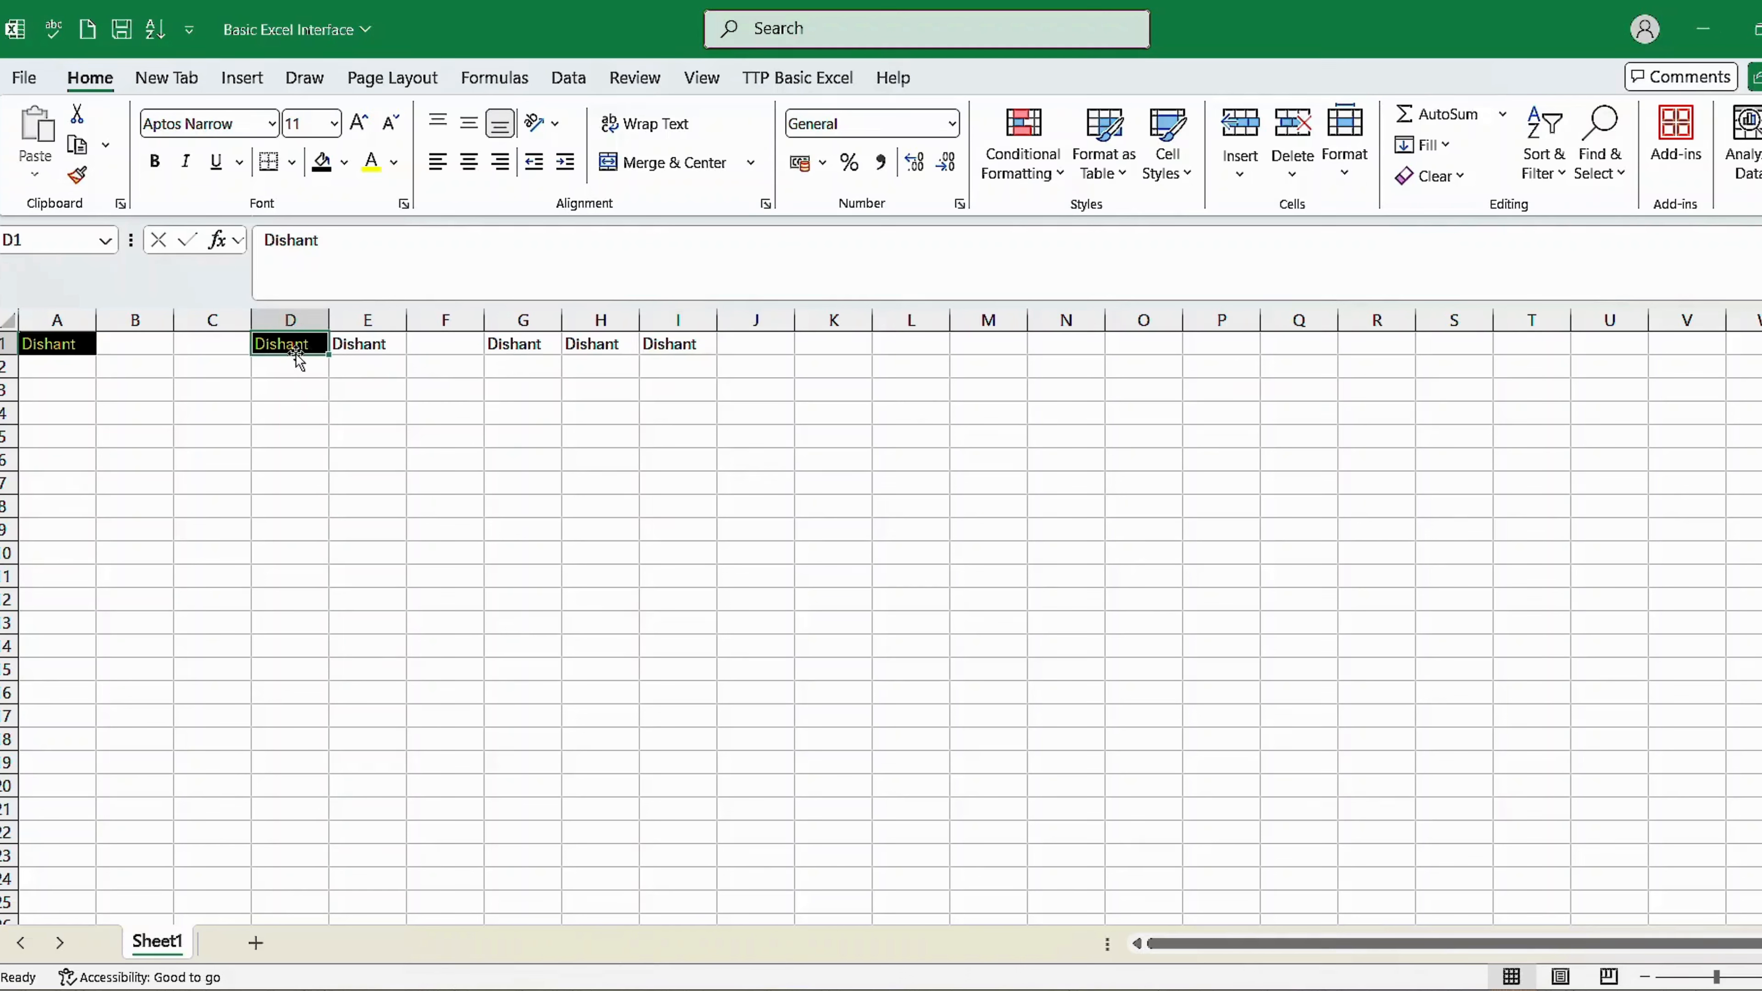
click(76, 176)
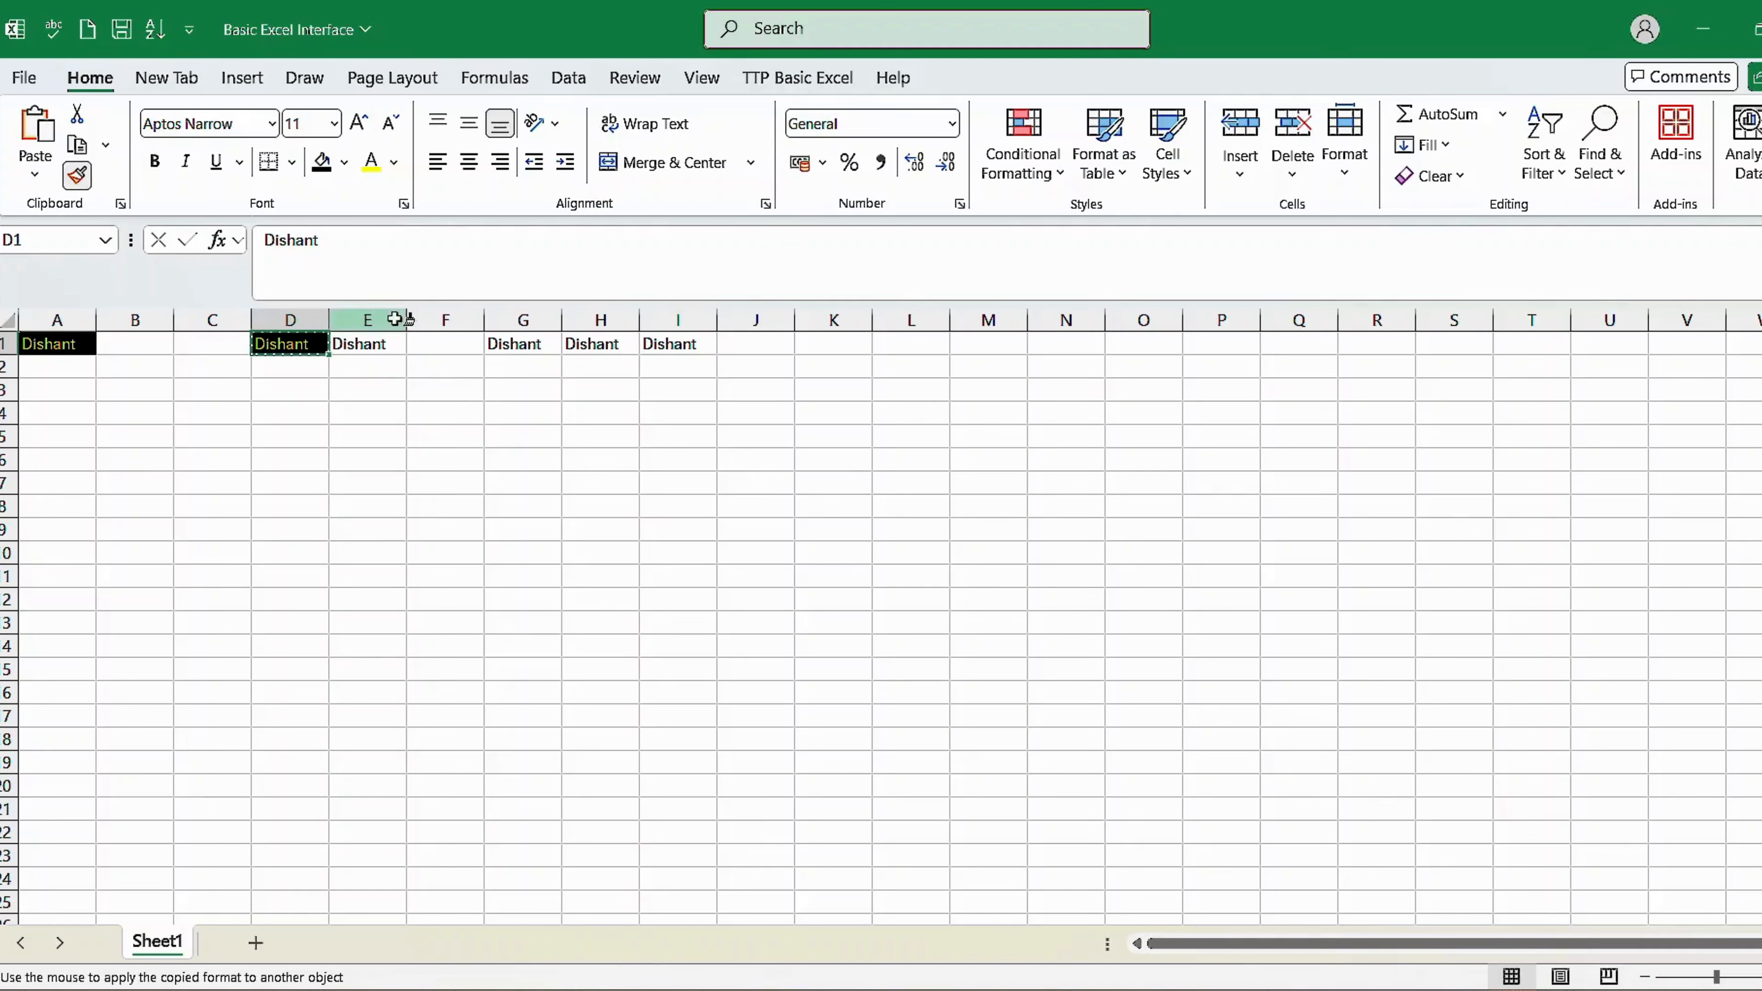
click(368, 347)
click(513, 345)
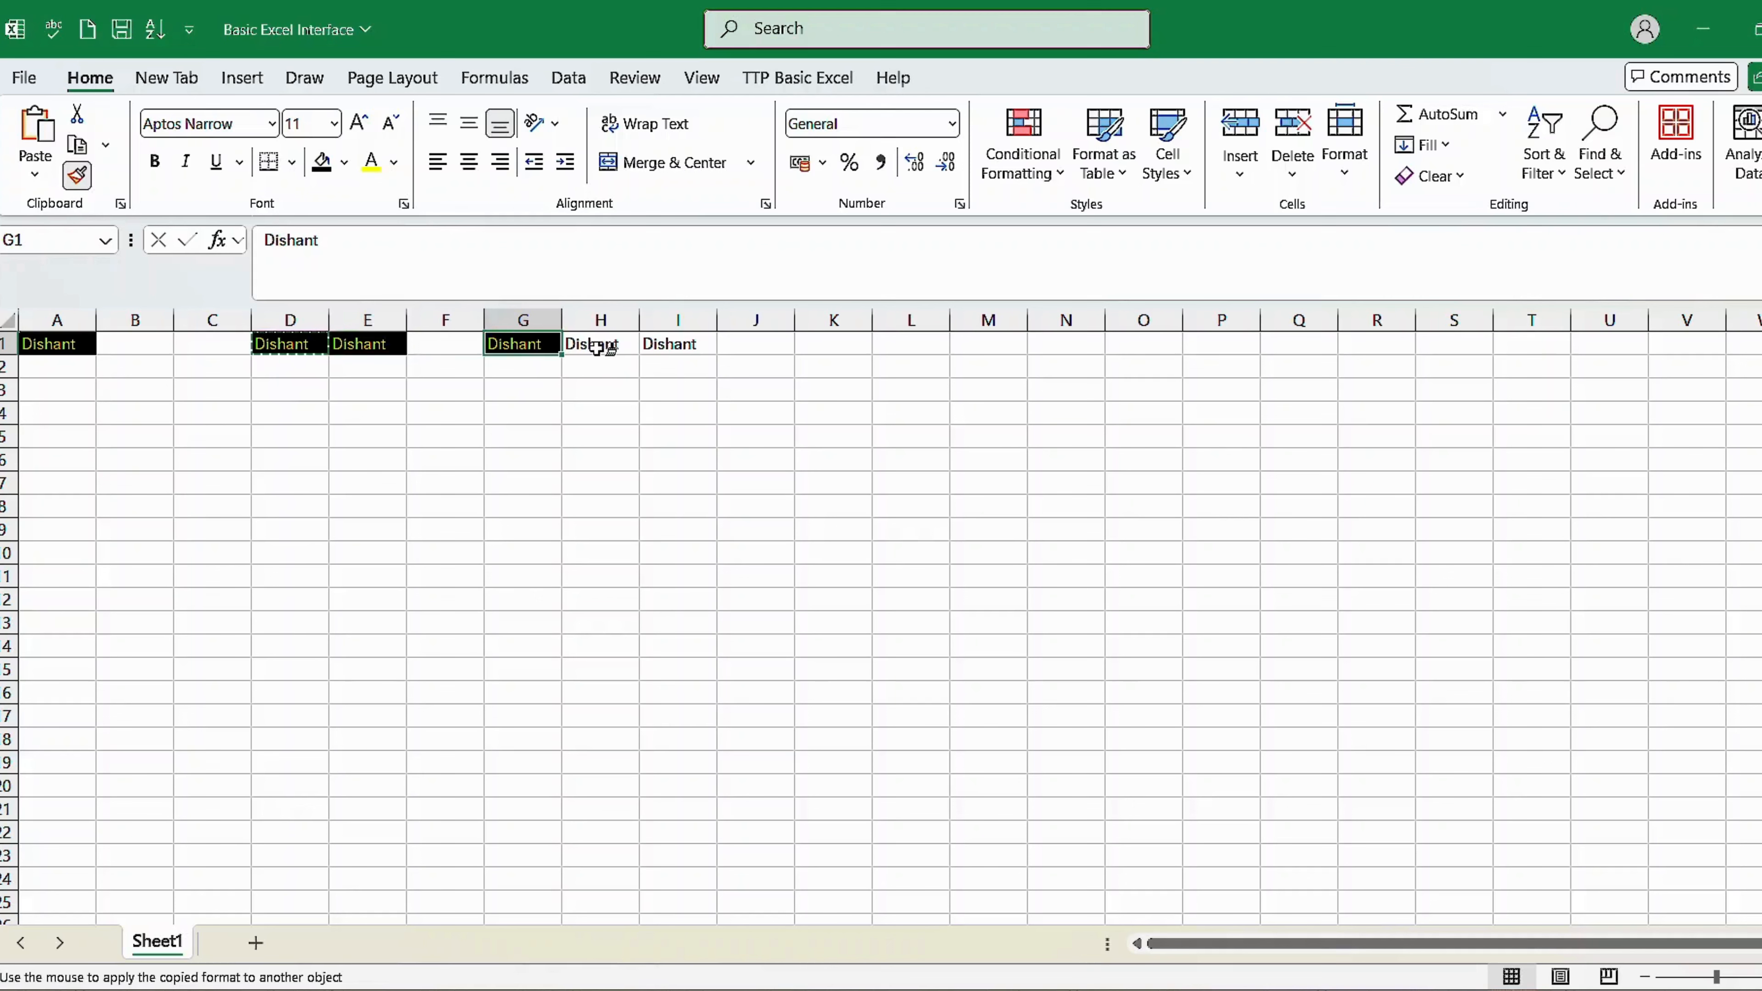
click(506, 367)
click(584, 364)
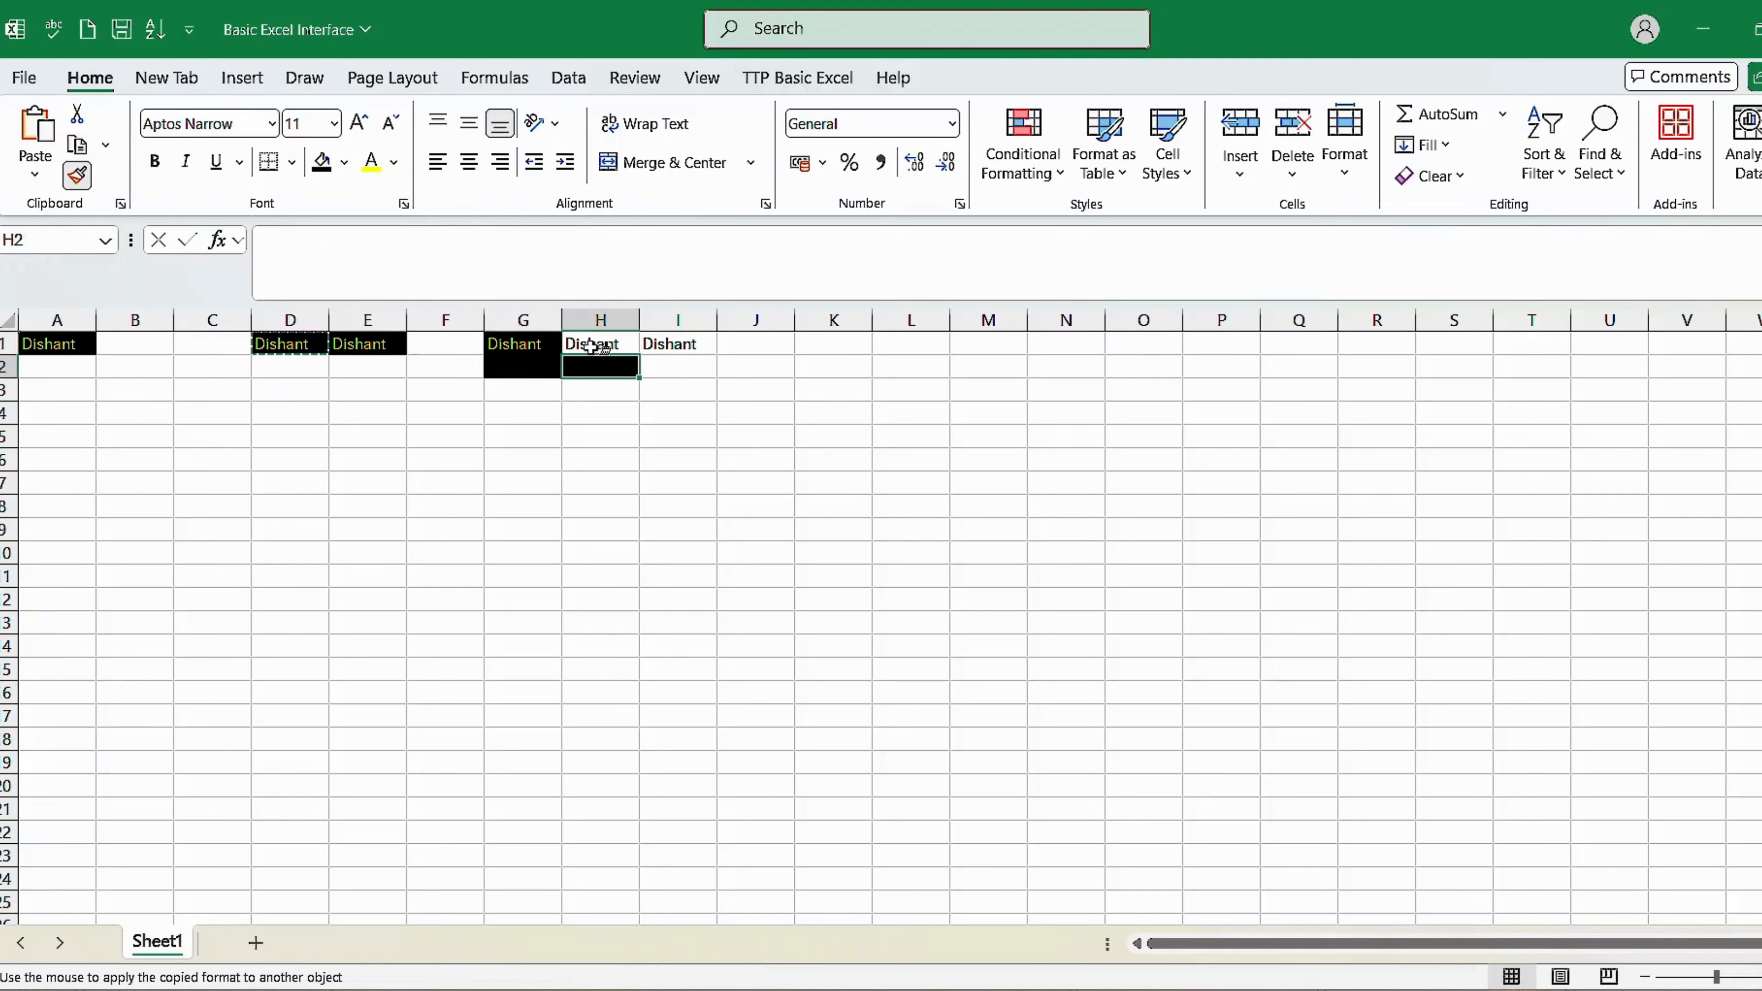
click(582, 394)
click(578, 431)
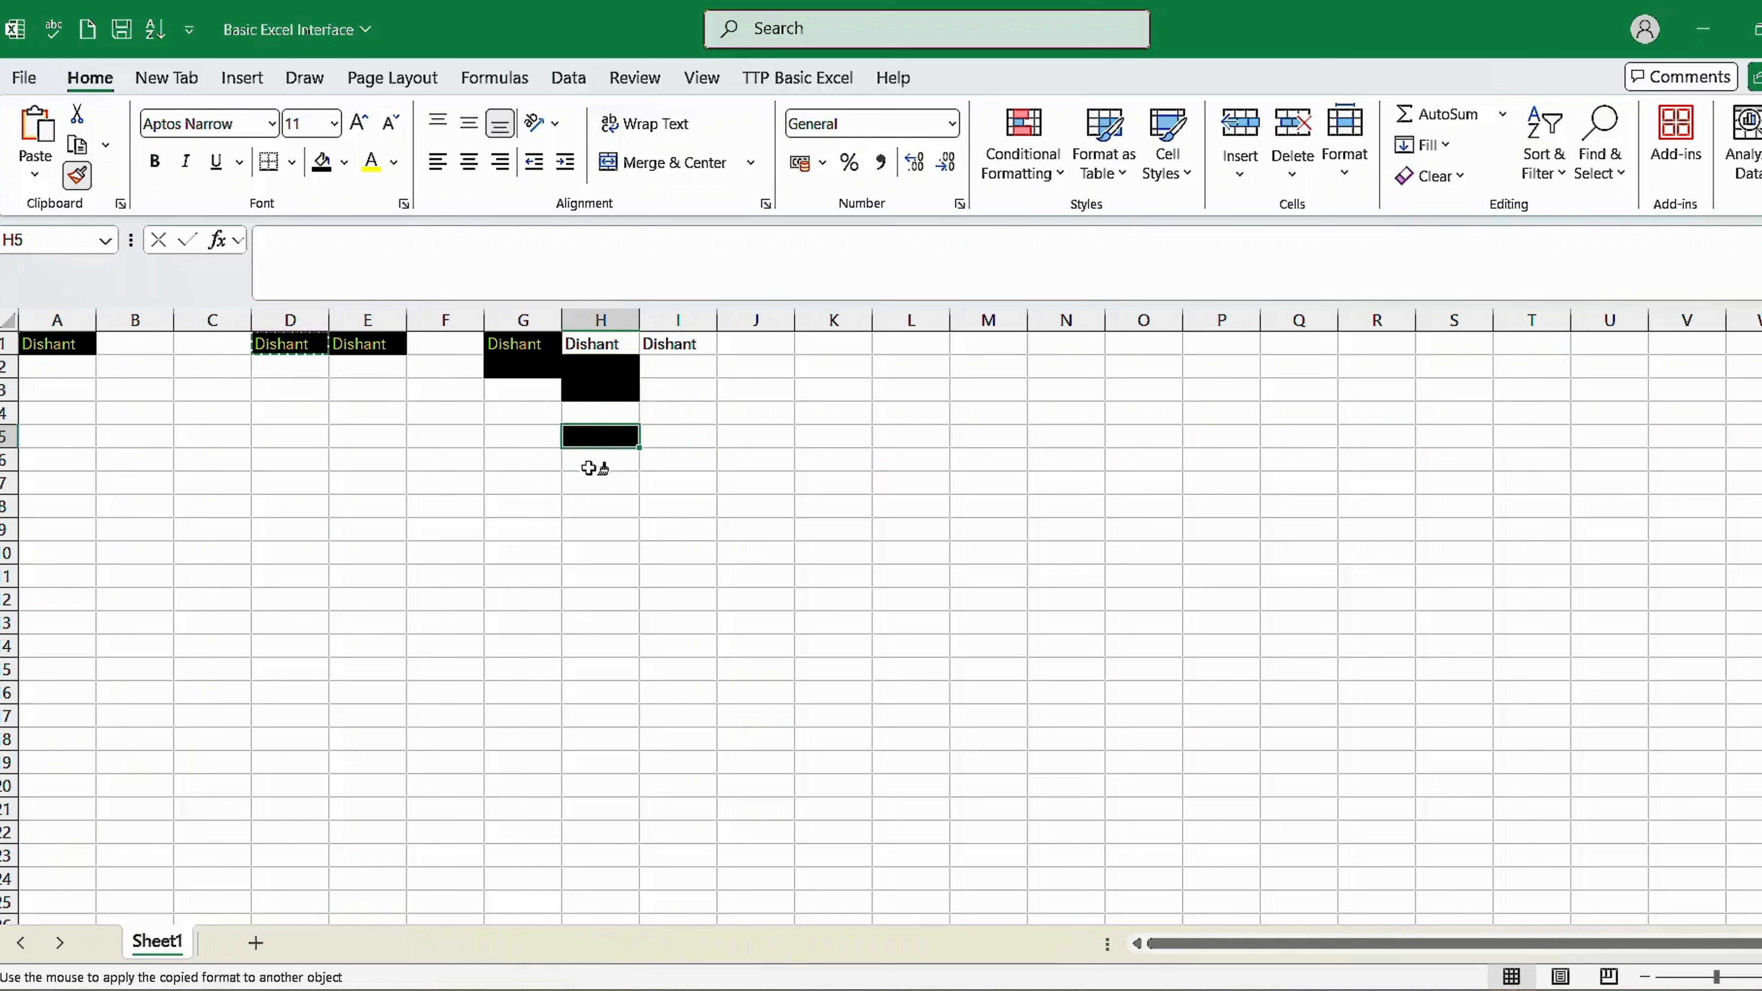
click(588, 409)
click(78, 176)
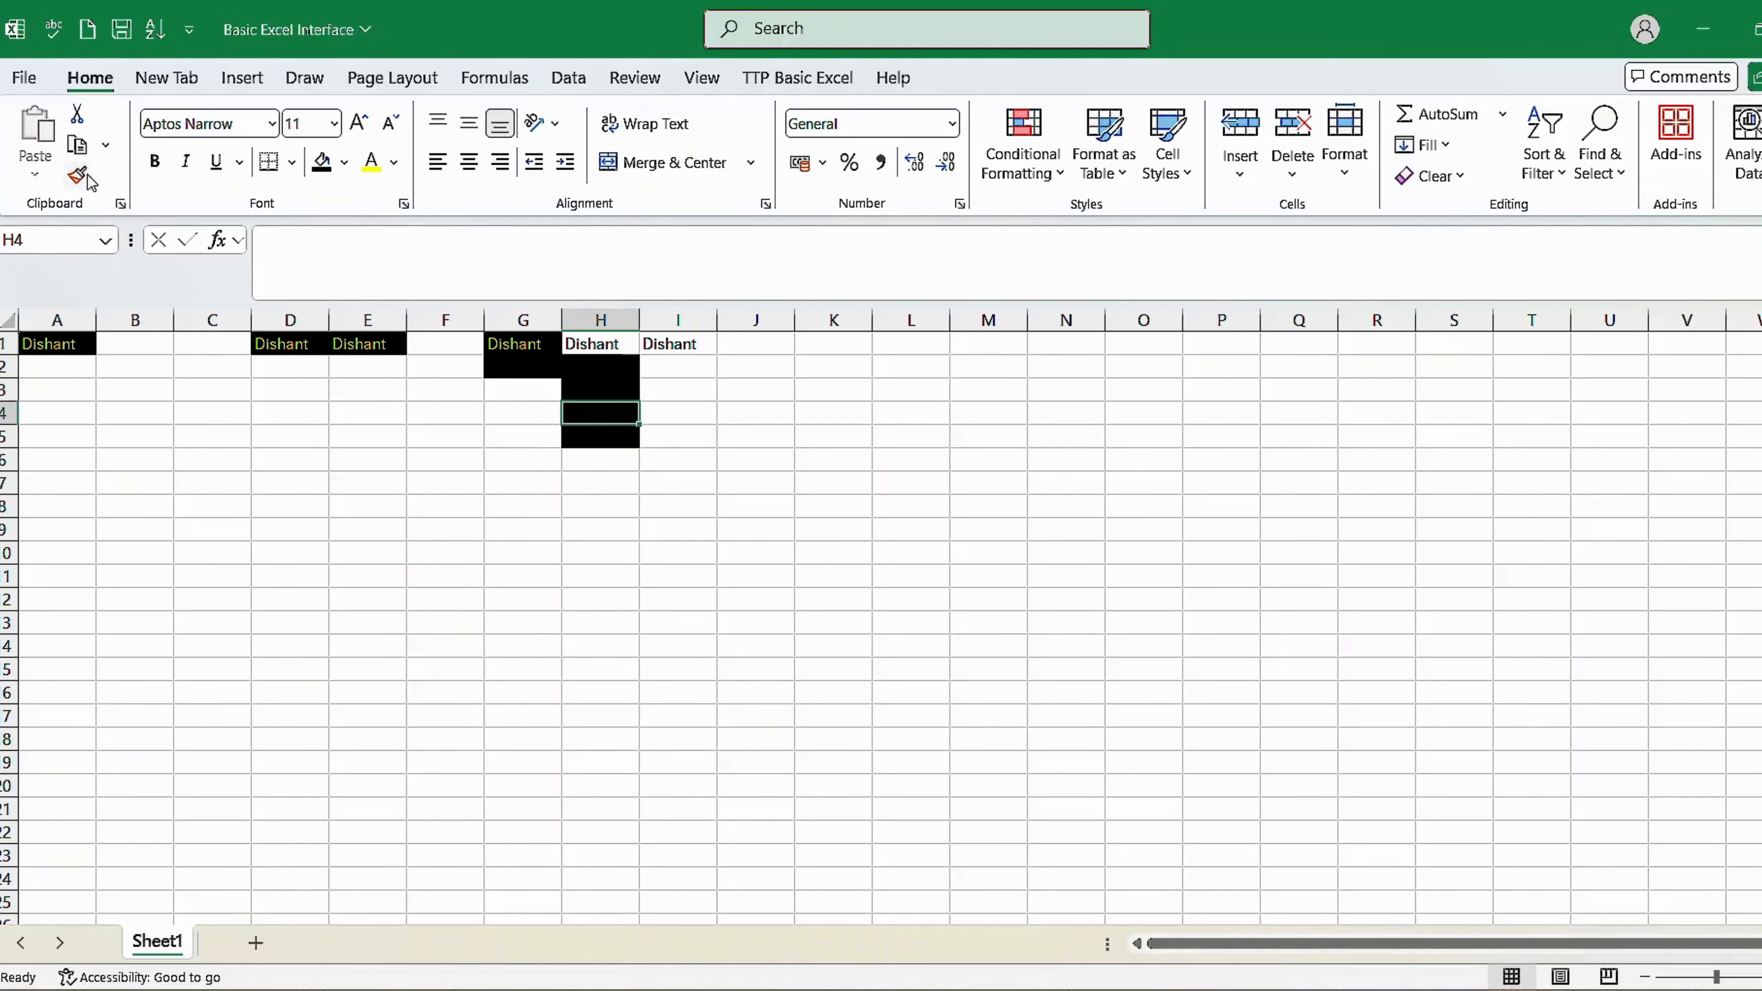
Apply the formatting of H4 to cell I1 with Format Painter, and set the font of I1 to Abadi Extra Light
click(86, 177)
click(670, 343)
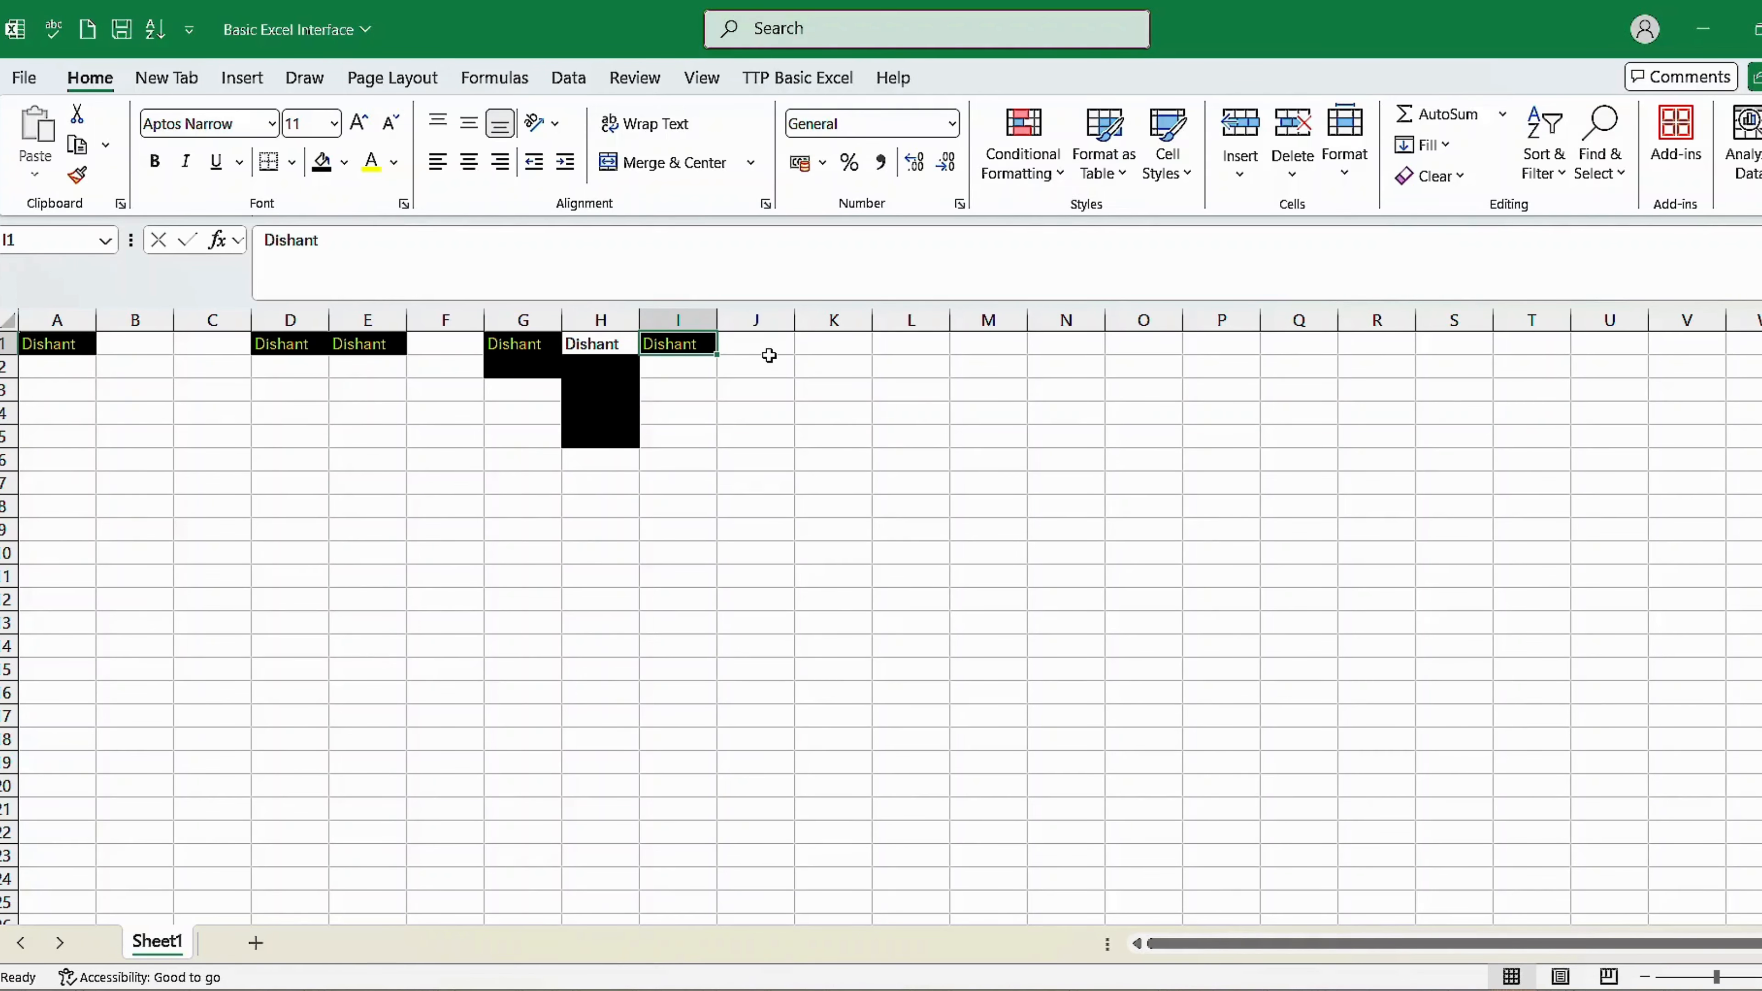
scroll(768, 355, up, 2)
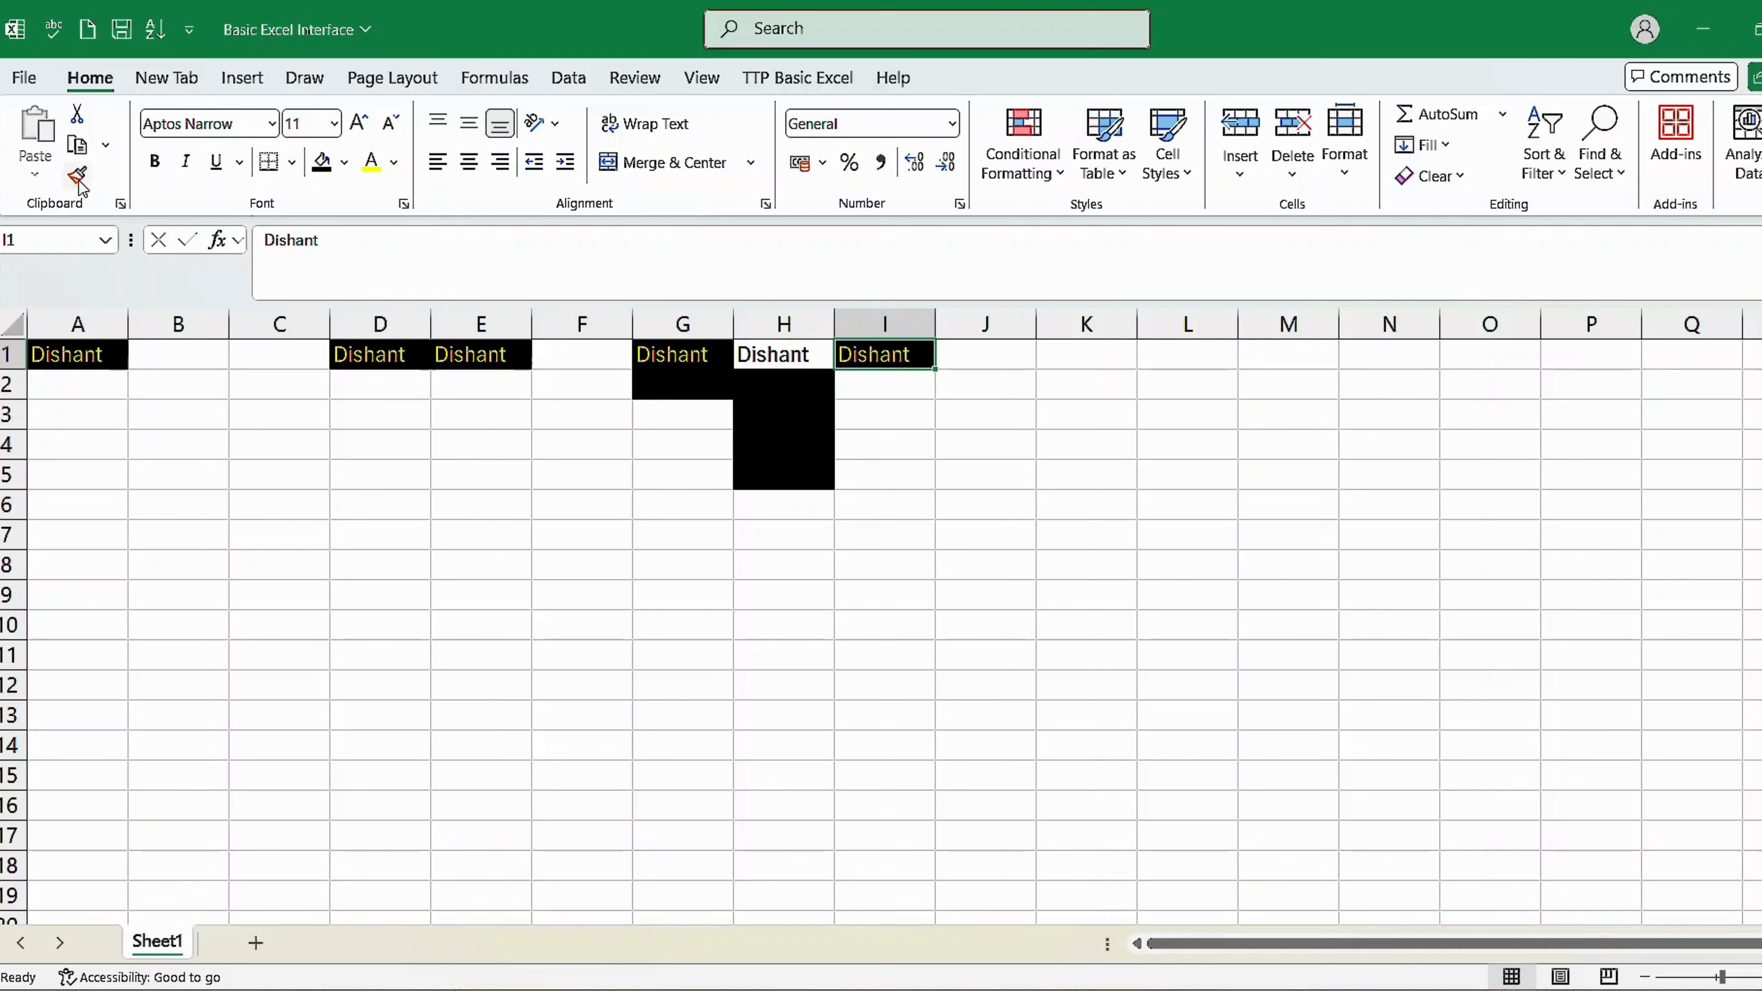
click(271, 124)
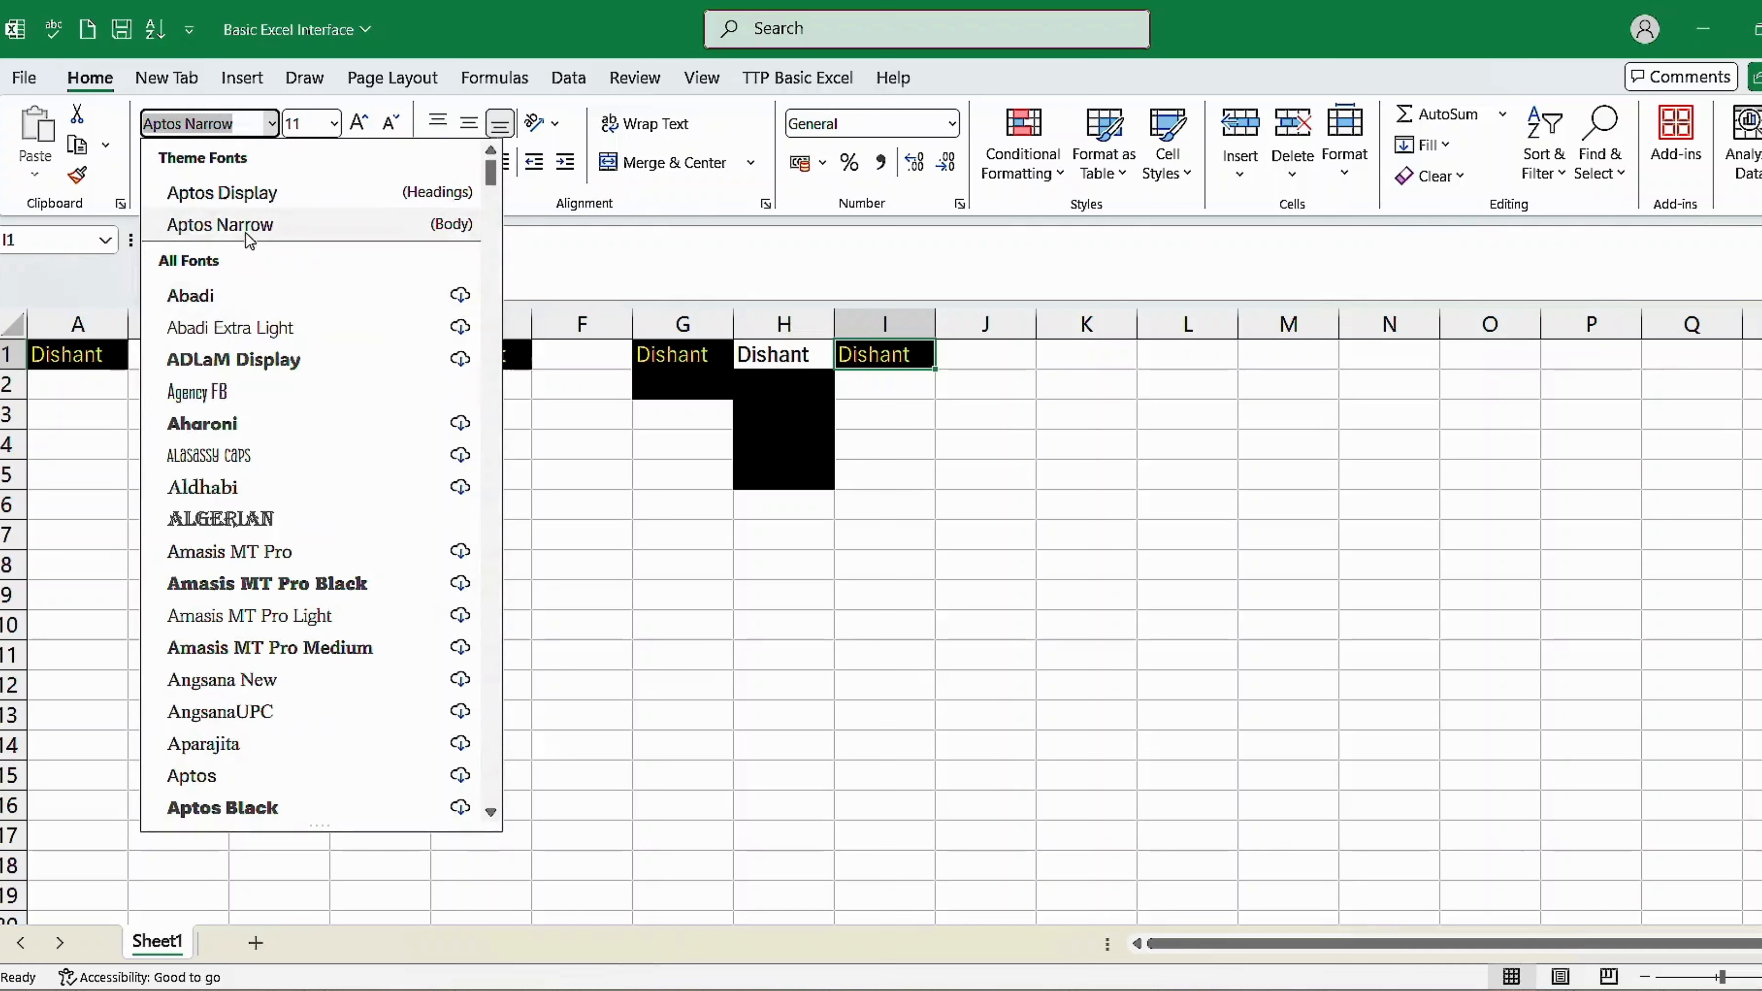
click(229, 327)
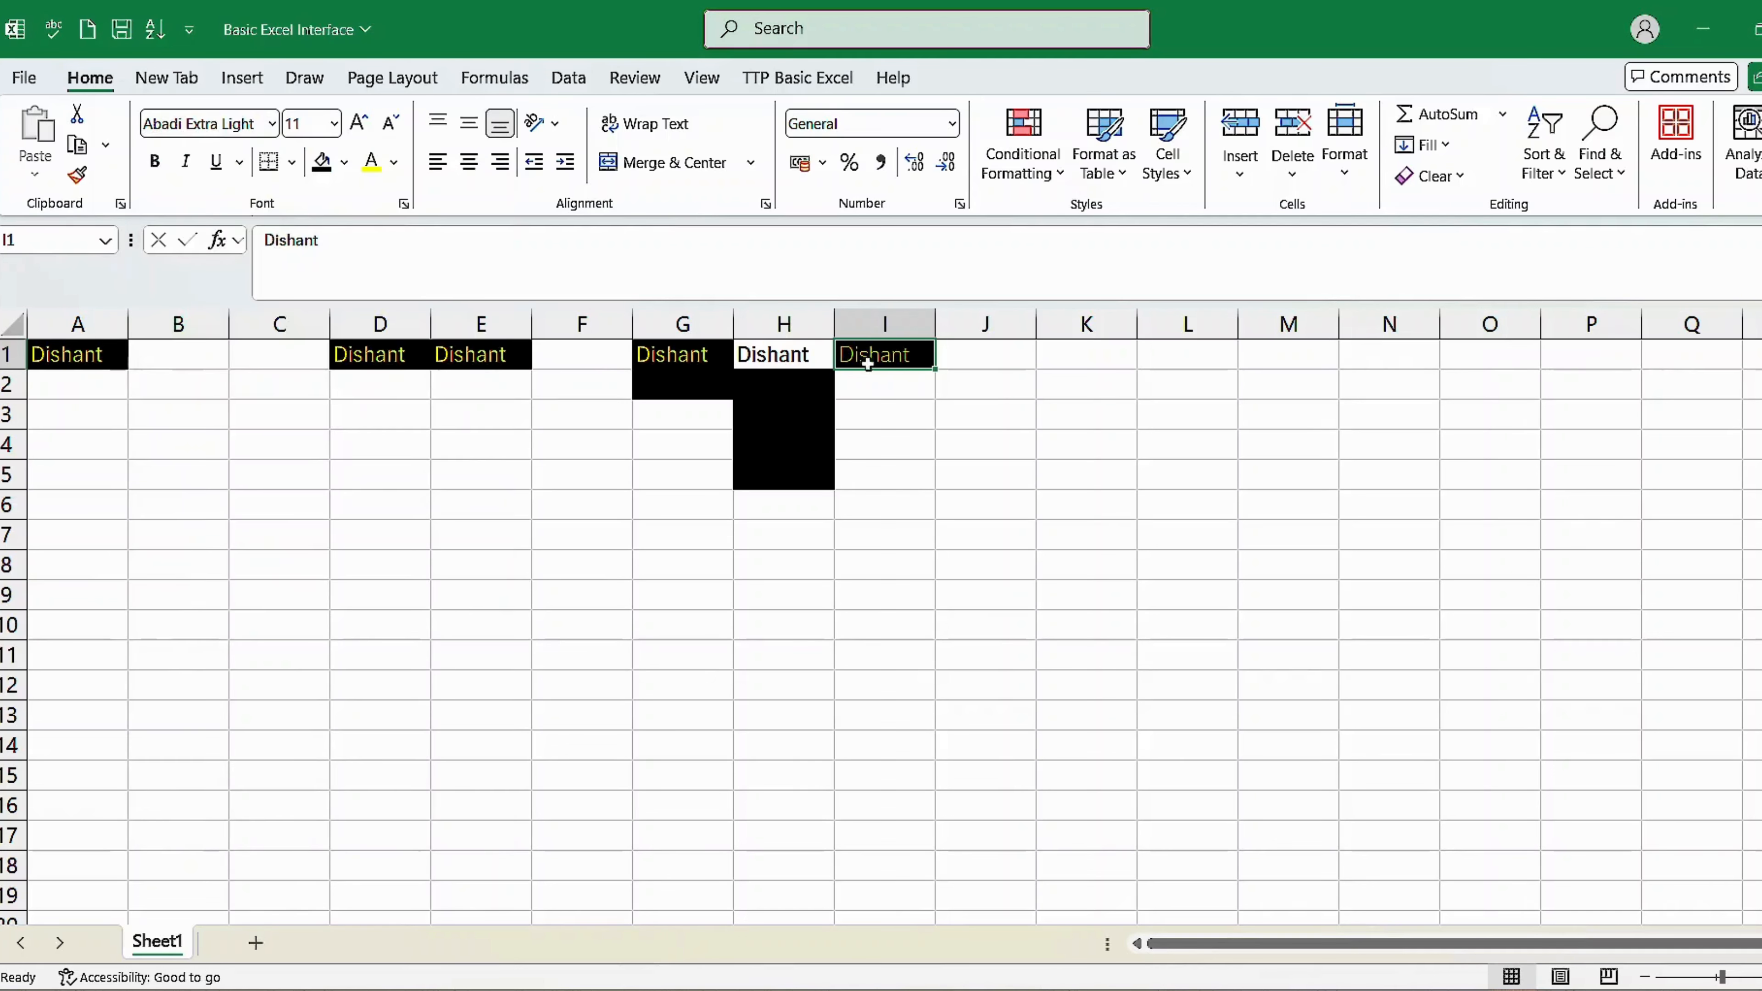
AutoFill the list of names from cell D1 down to D4
click(374, 383)
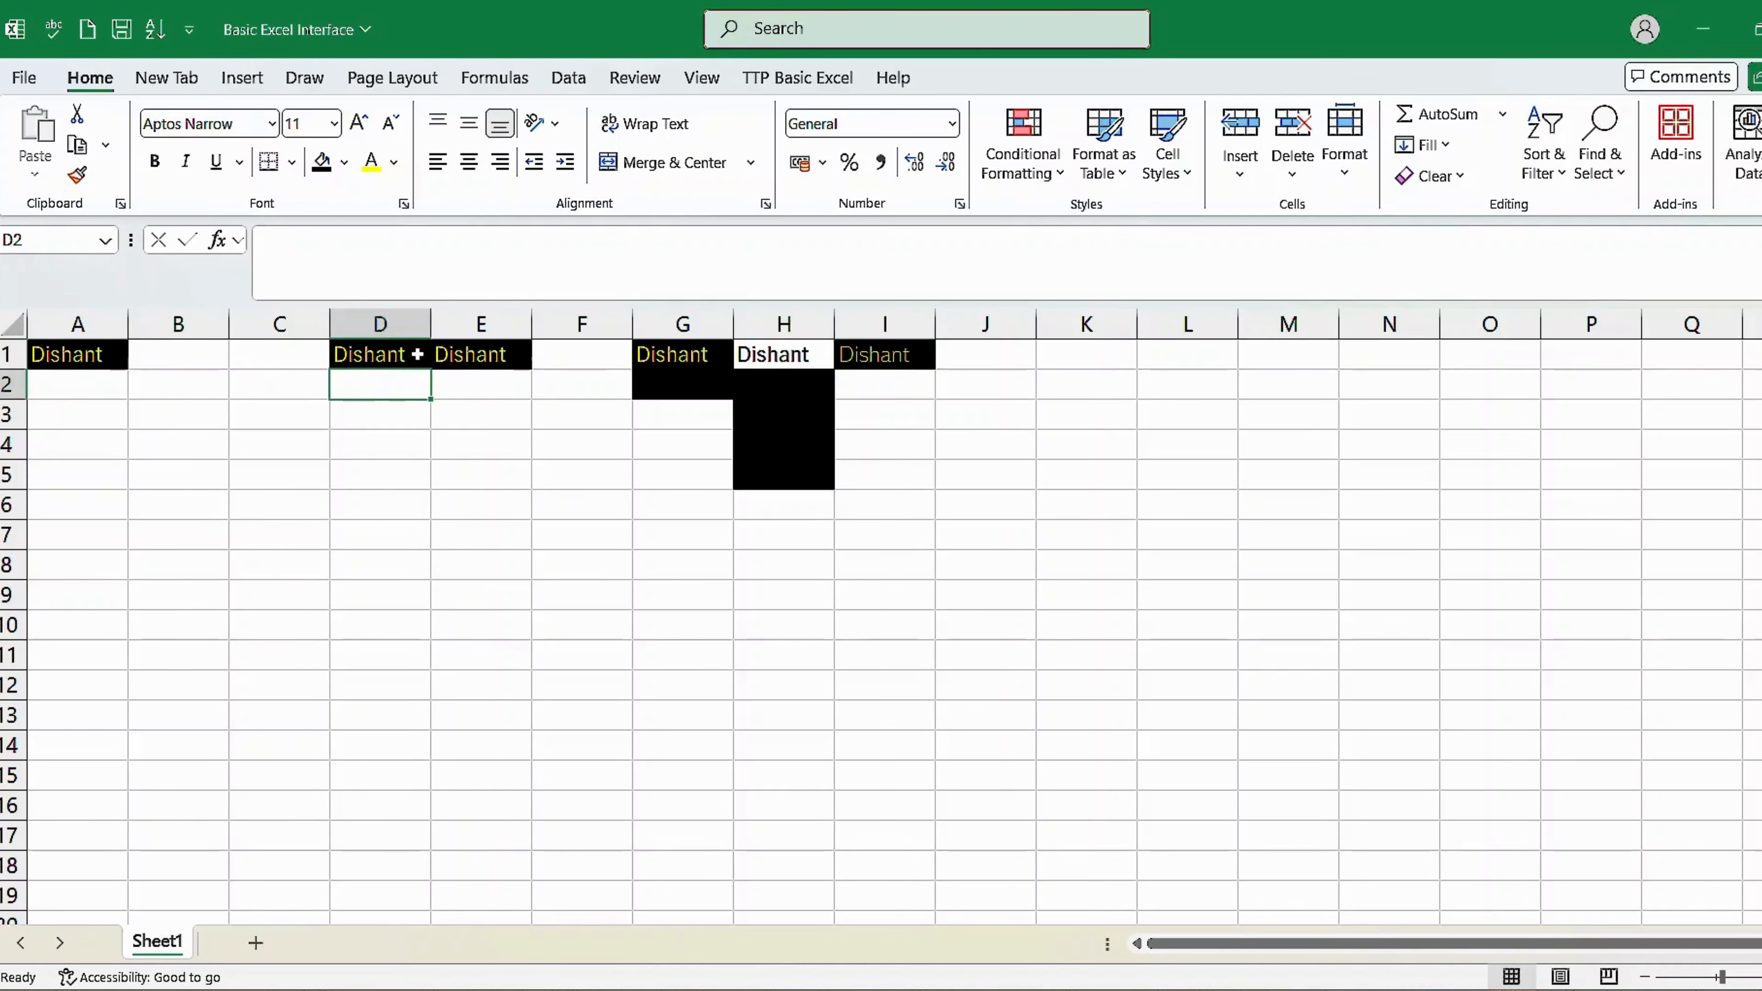
click(405, 355)
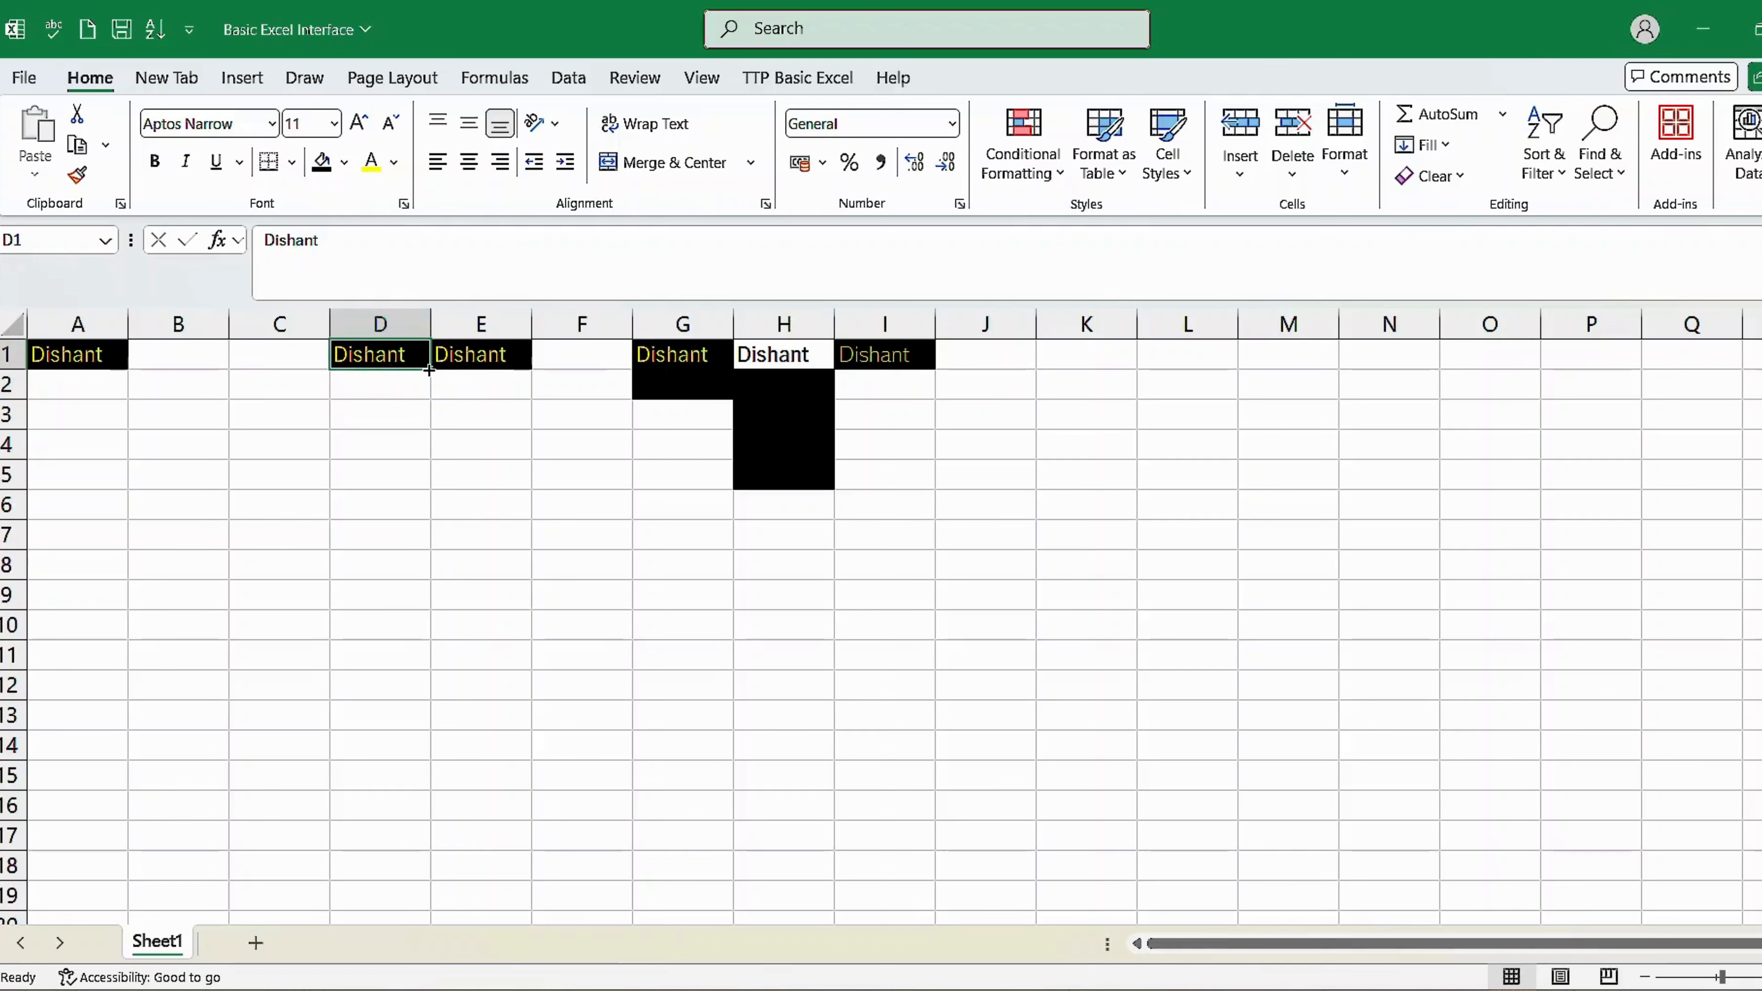
drag(429, 369, 410, 466)
drag(372, 362, 371, 476)
click(339, 528)
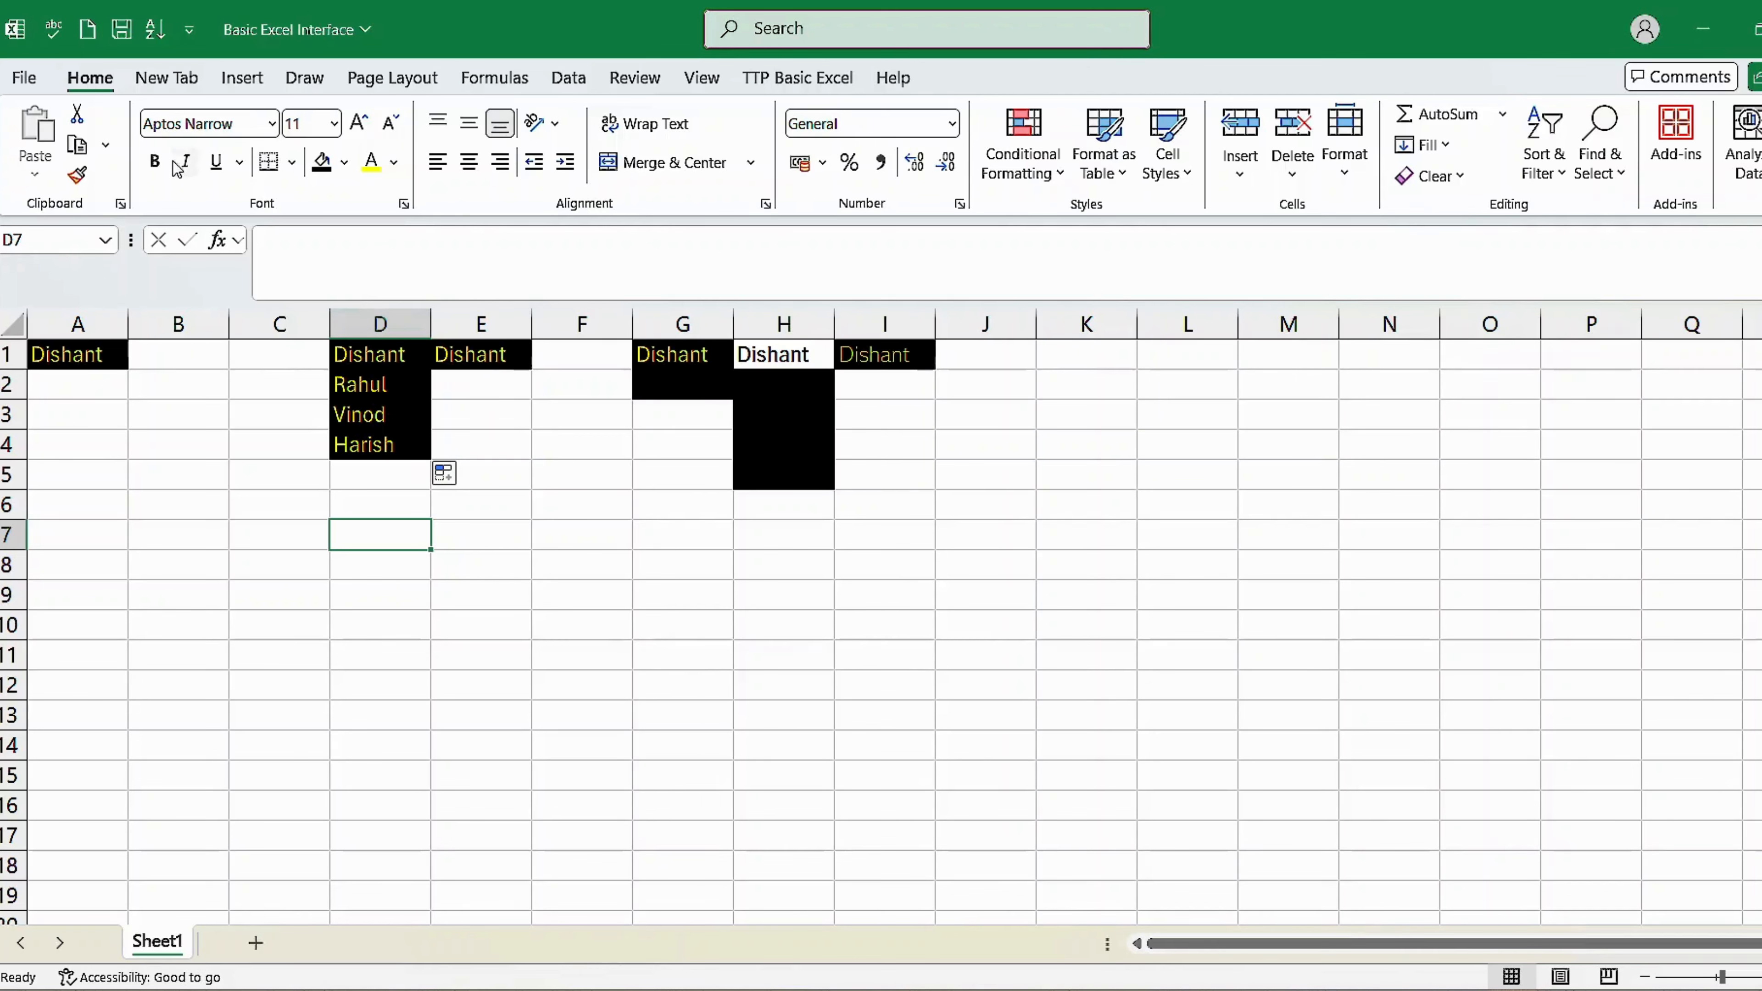
Make the names in cells D1 and D2 bold
click(385, 359)
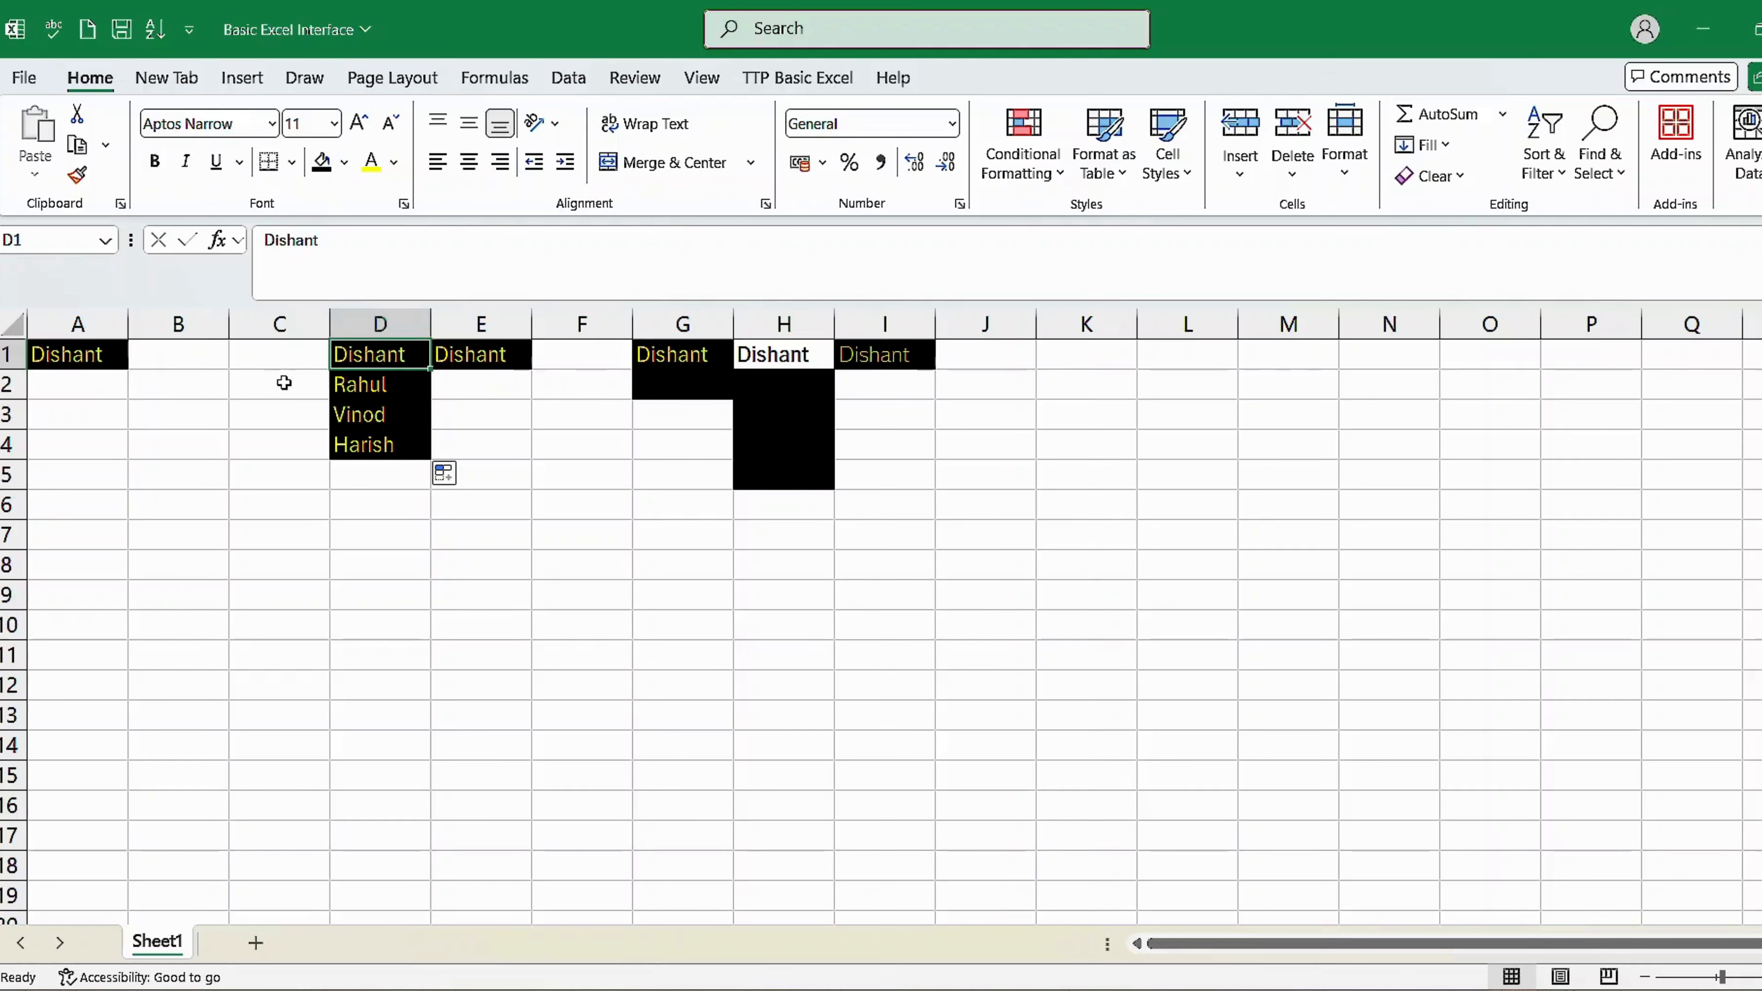
click(159, 170)
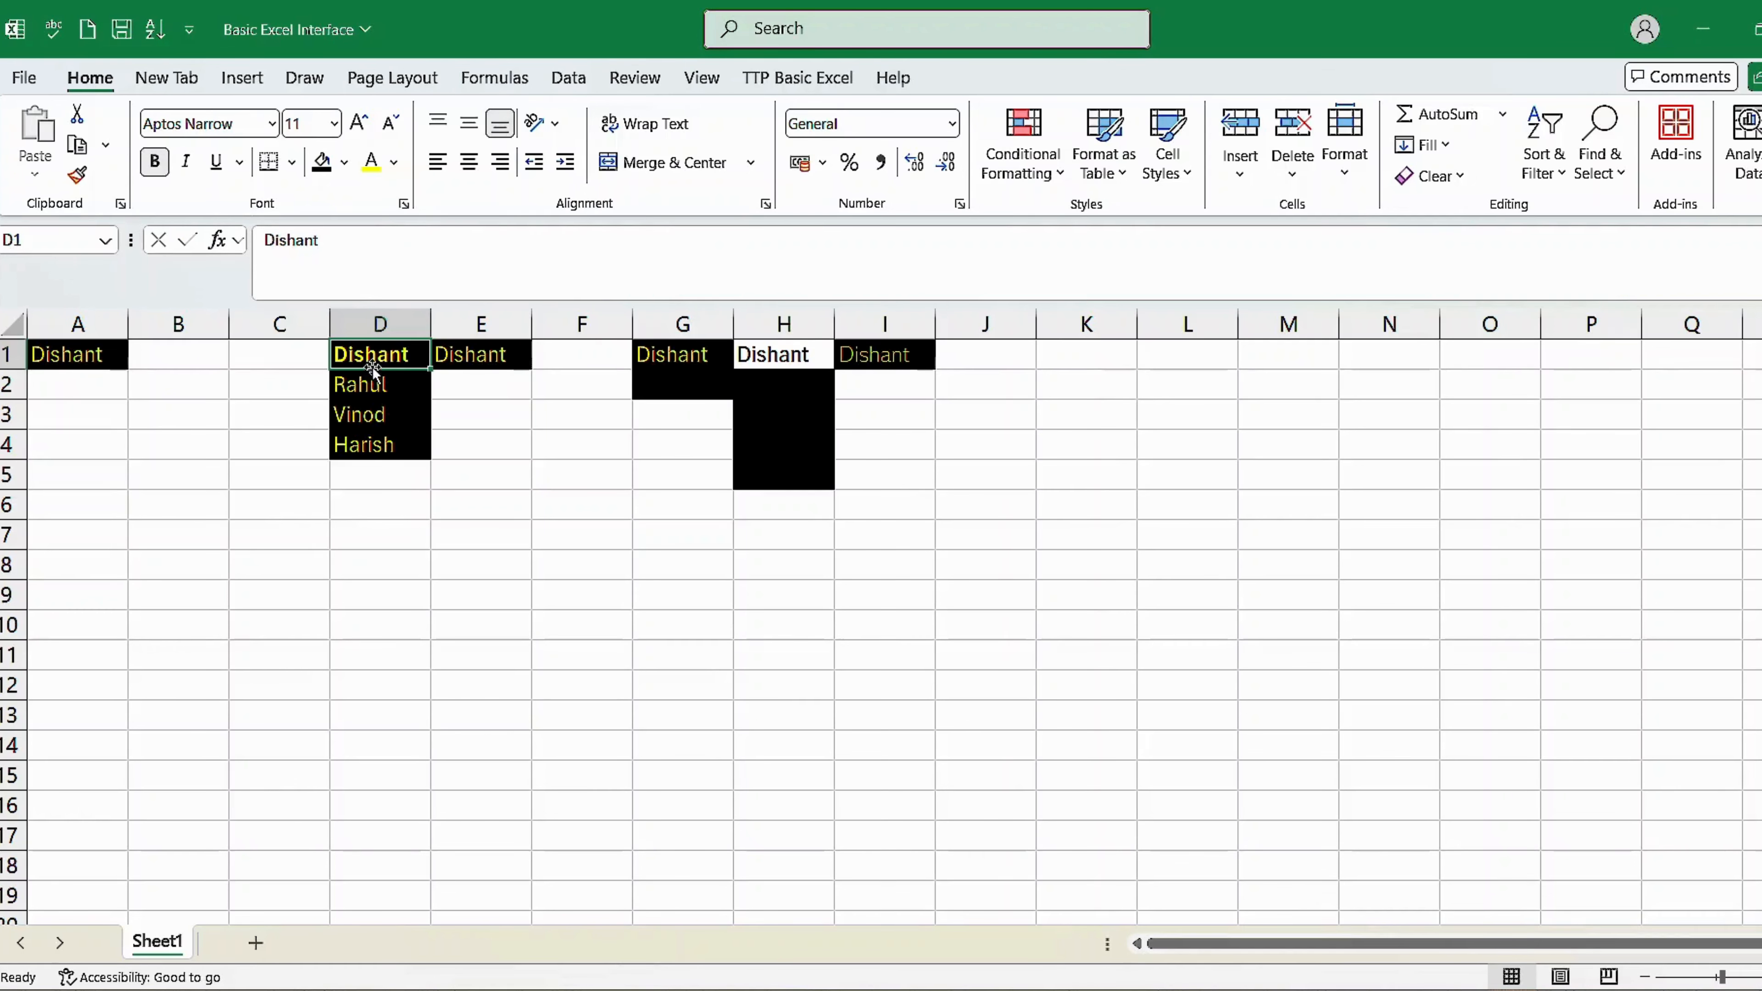
click(154, 162)
click(154, 162)
click(359, 390)
key(ctrl+b)
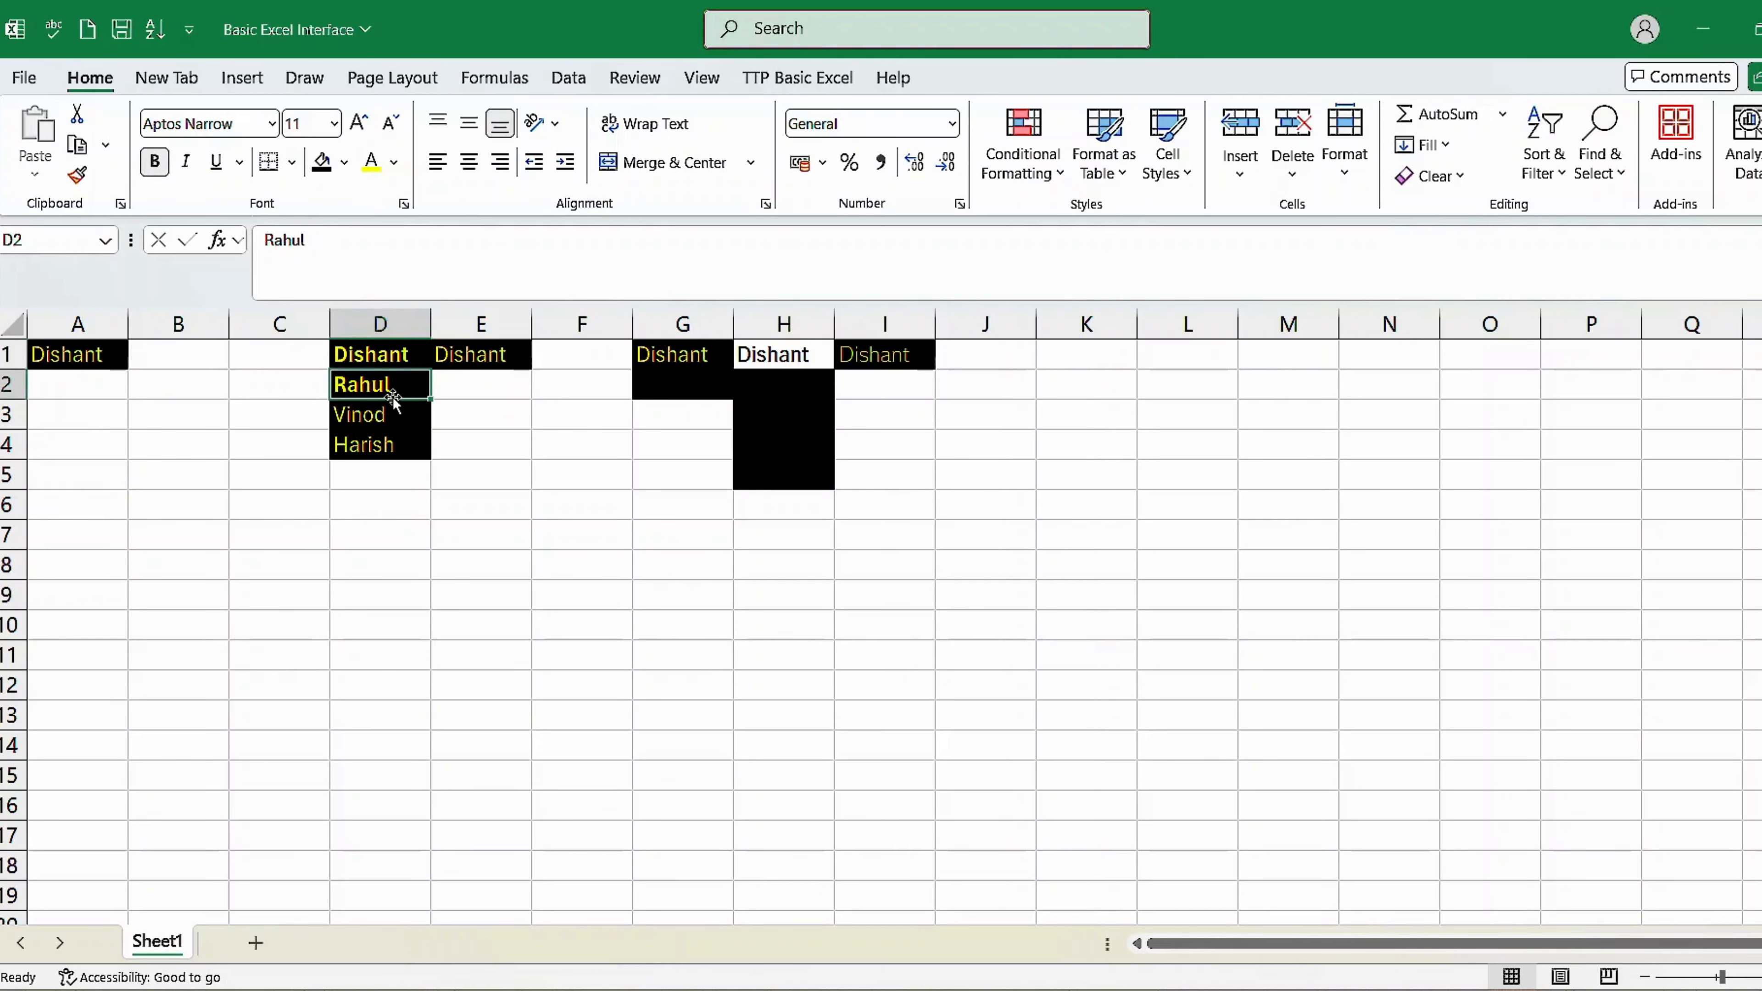
click(393, 349)
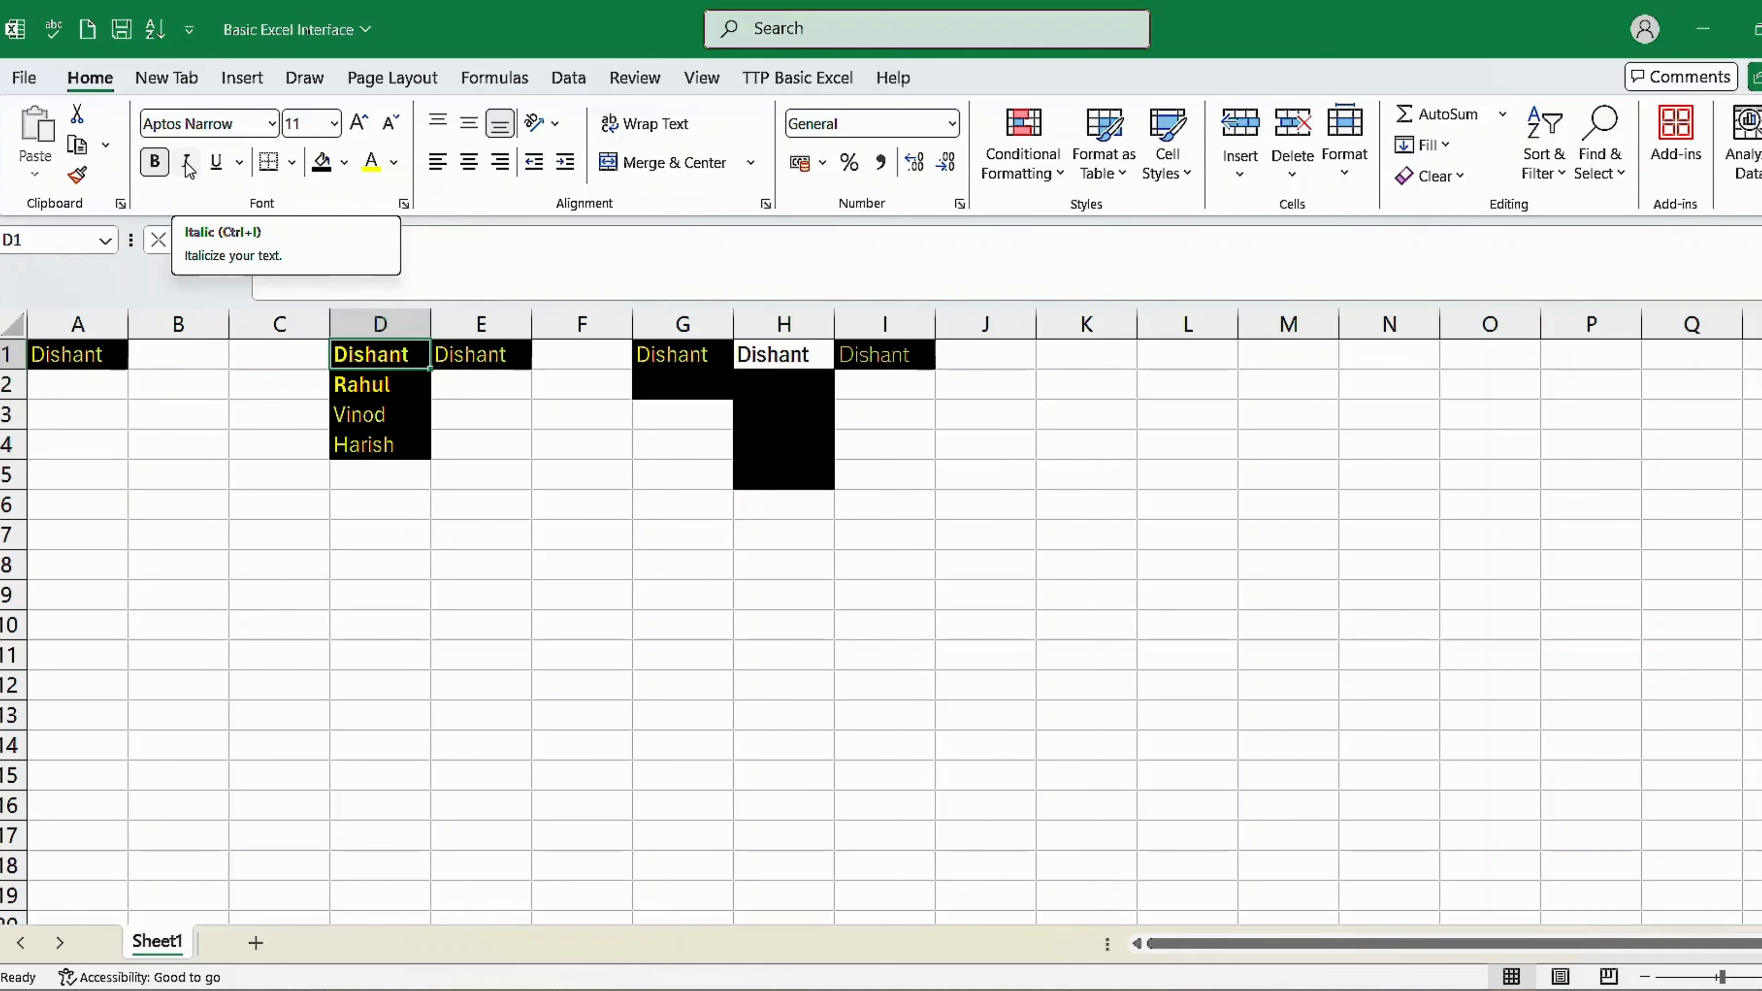
key(alt+f)
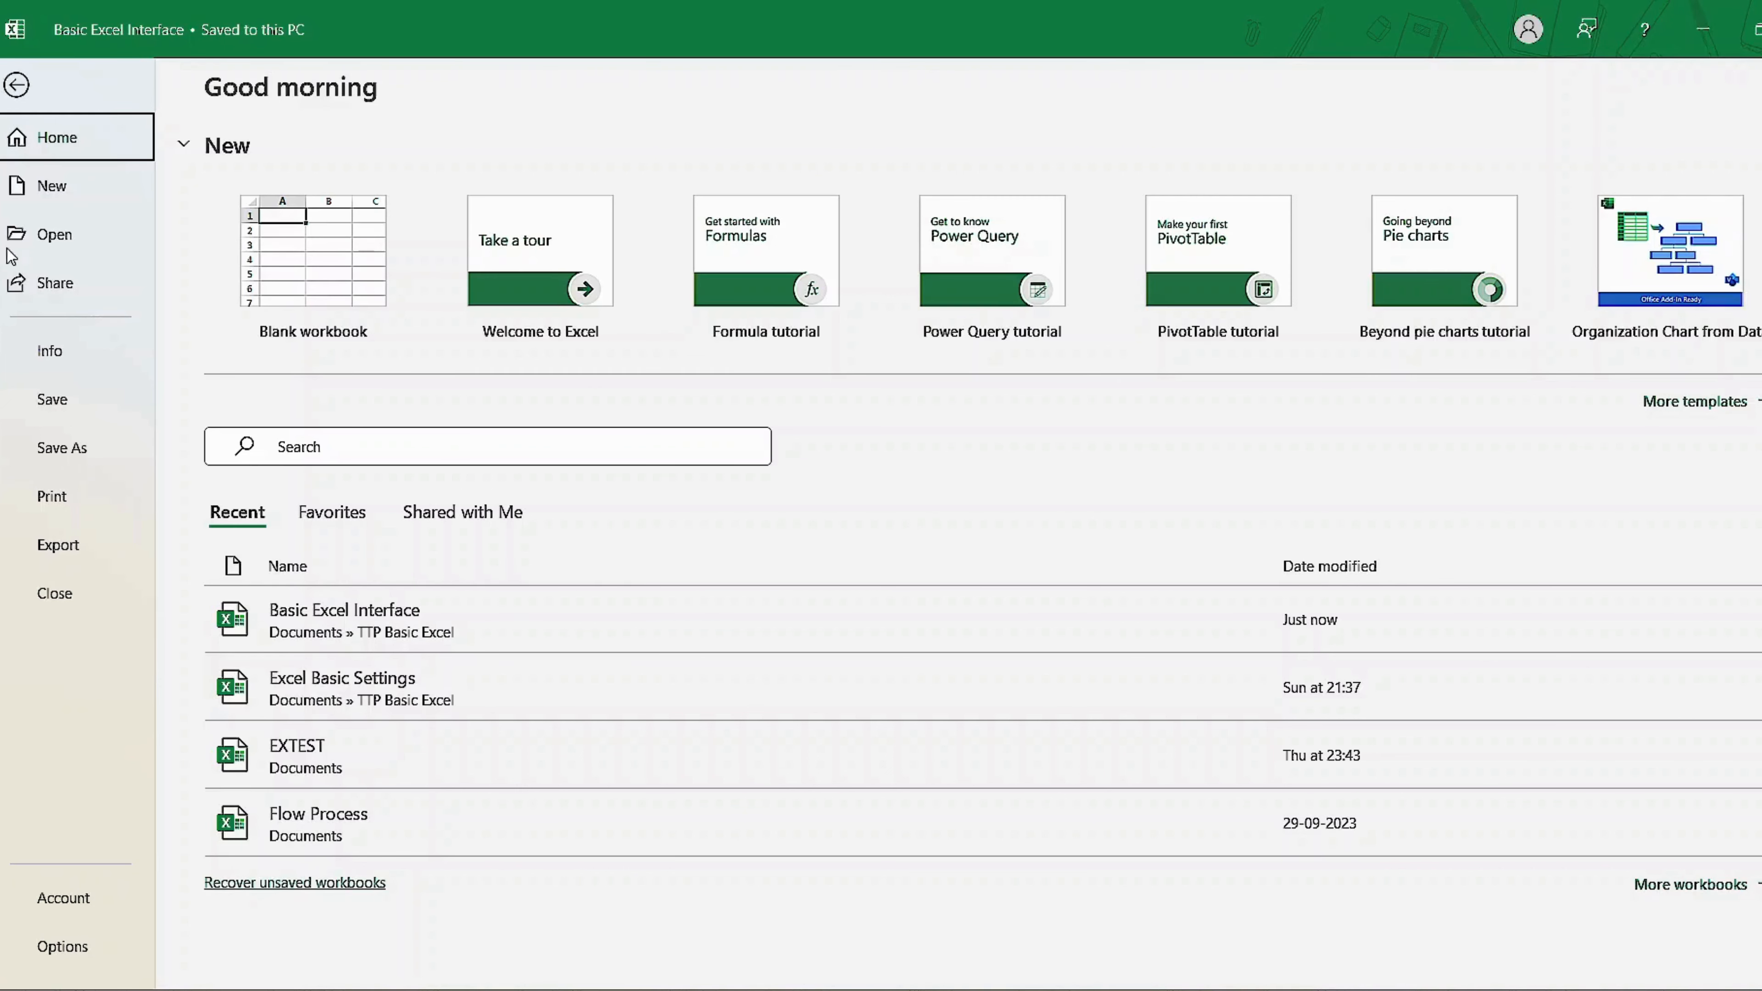
click(16, 85)
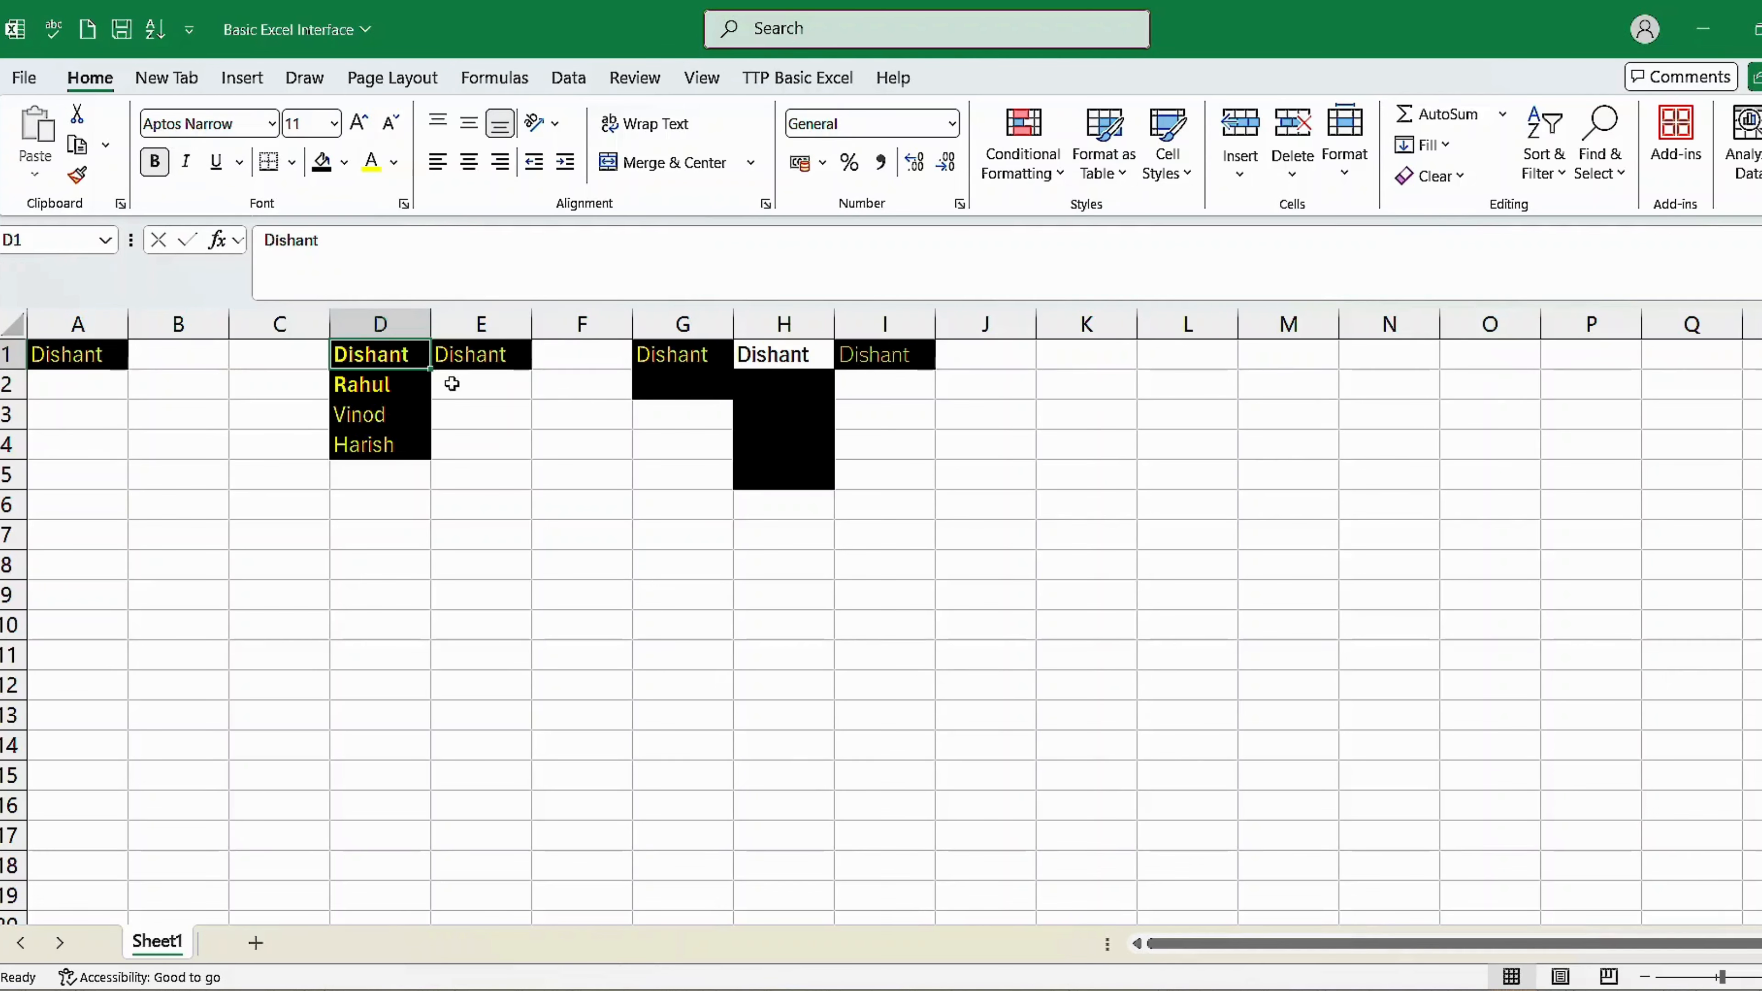
Make the name in cell D2 italic and underlined
click(397, 384)
click(185, 161)
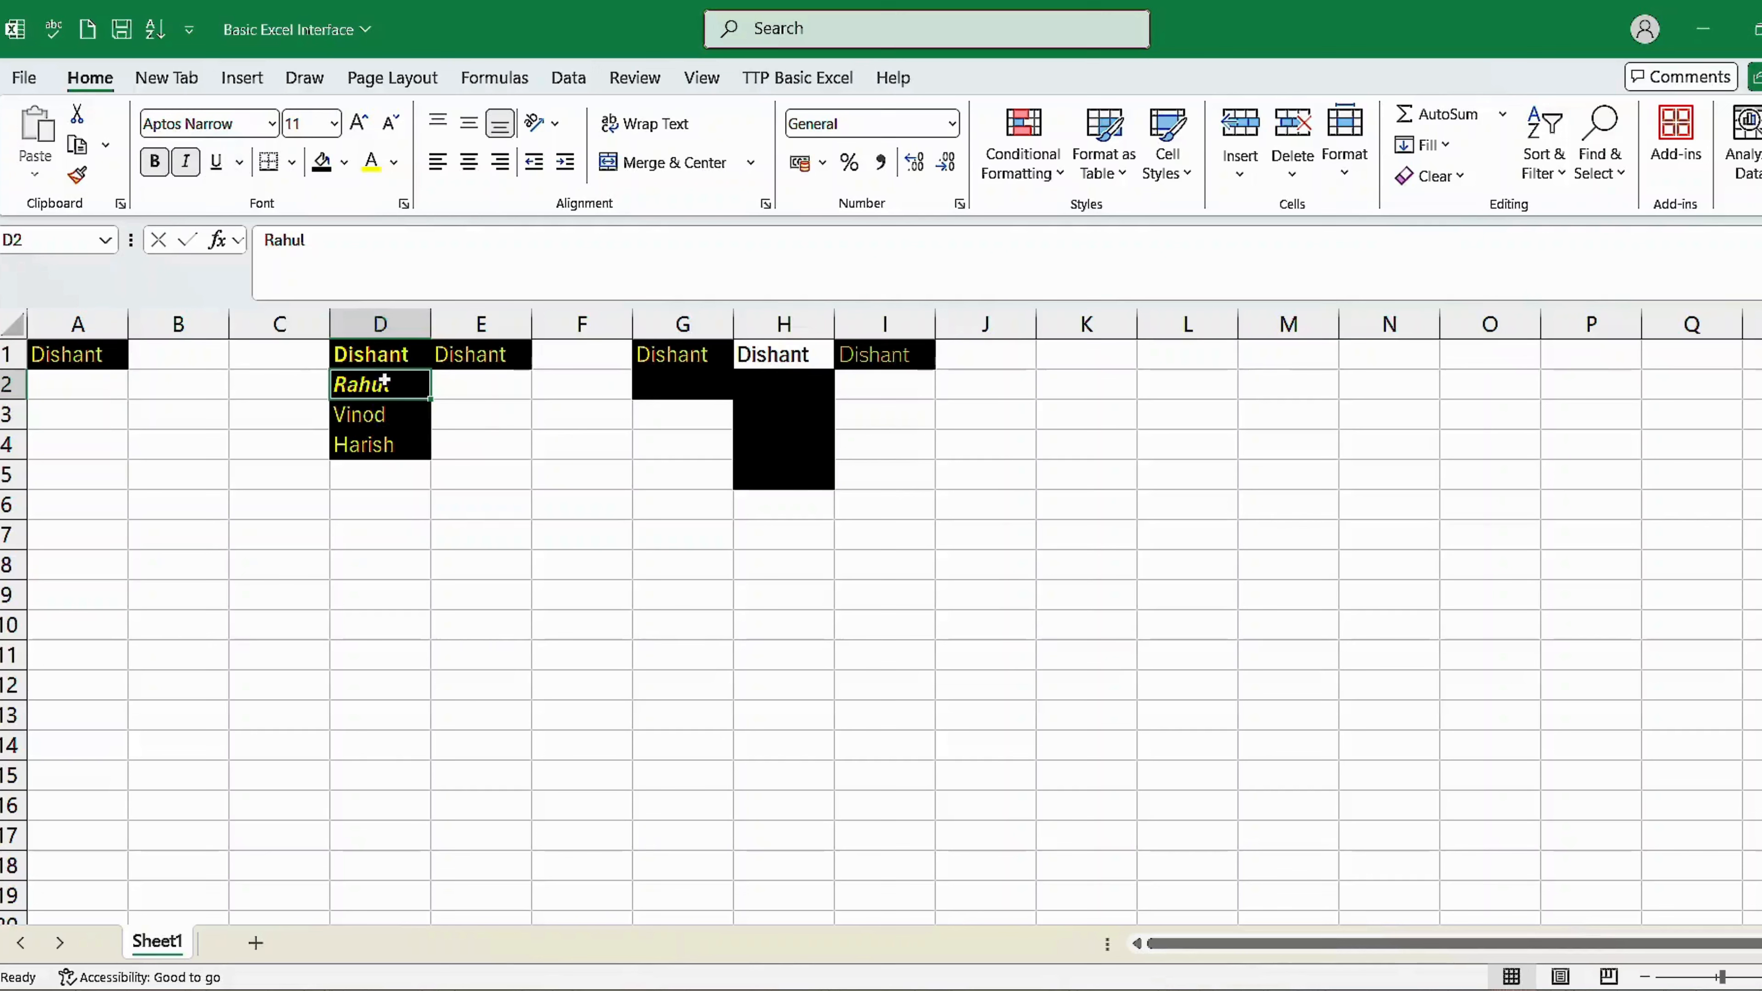
click(215, 165)
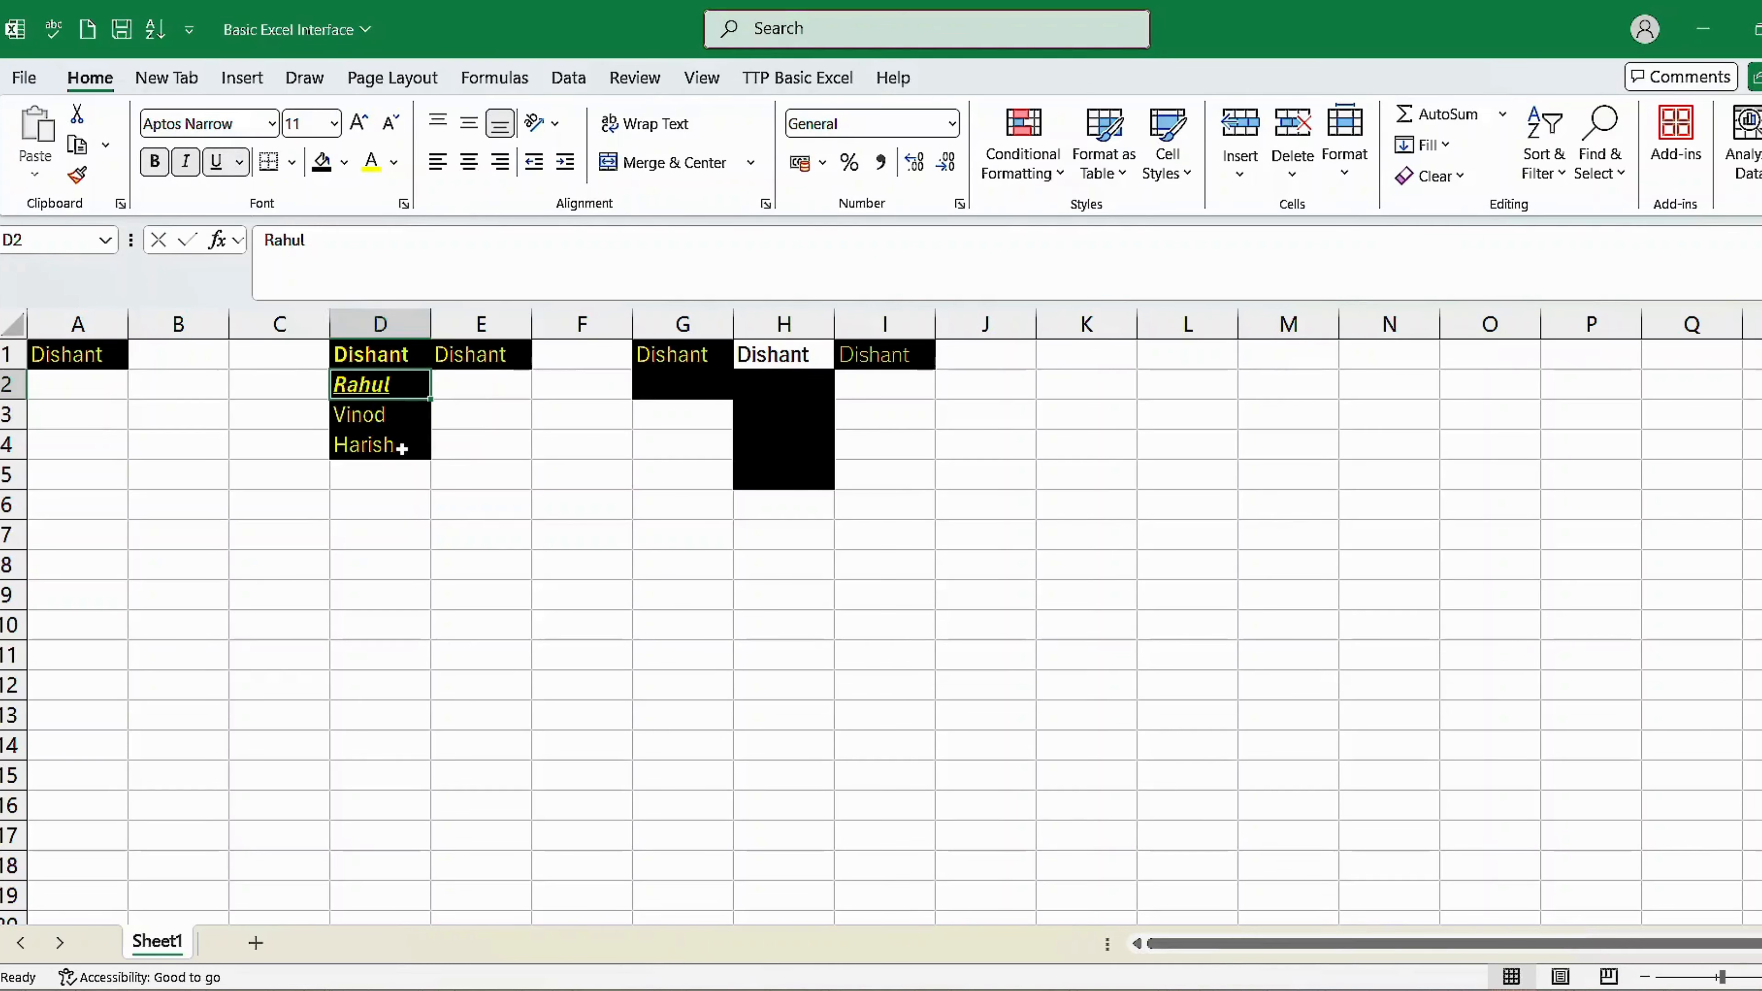
click(400, 445)
click(390, 388)
click(382, 414)
click(343, 388)
click(159, 414)
click(186, 506)
Apply All Borders to the range C6:F11
drag(305, 510, 608, 651)
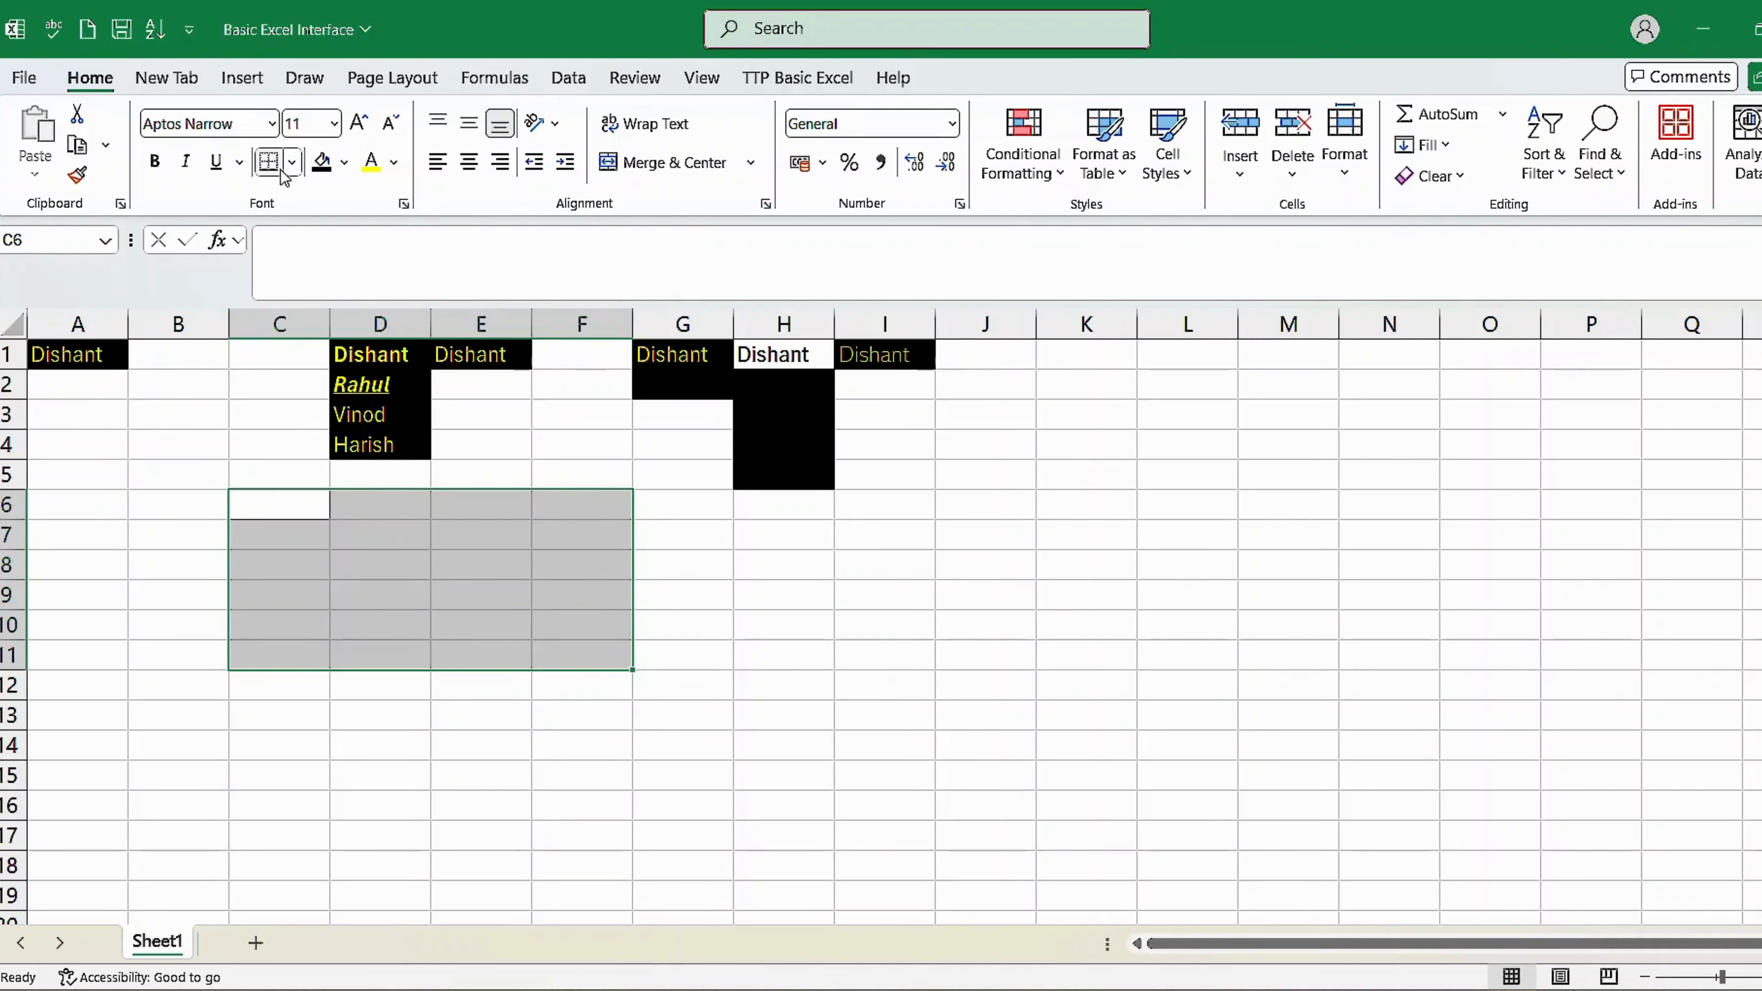
click(292, 163)
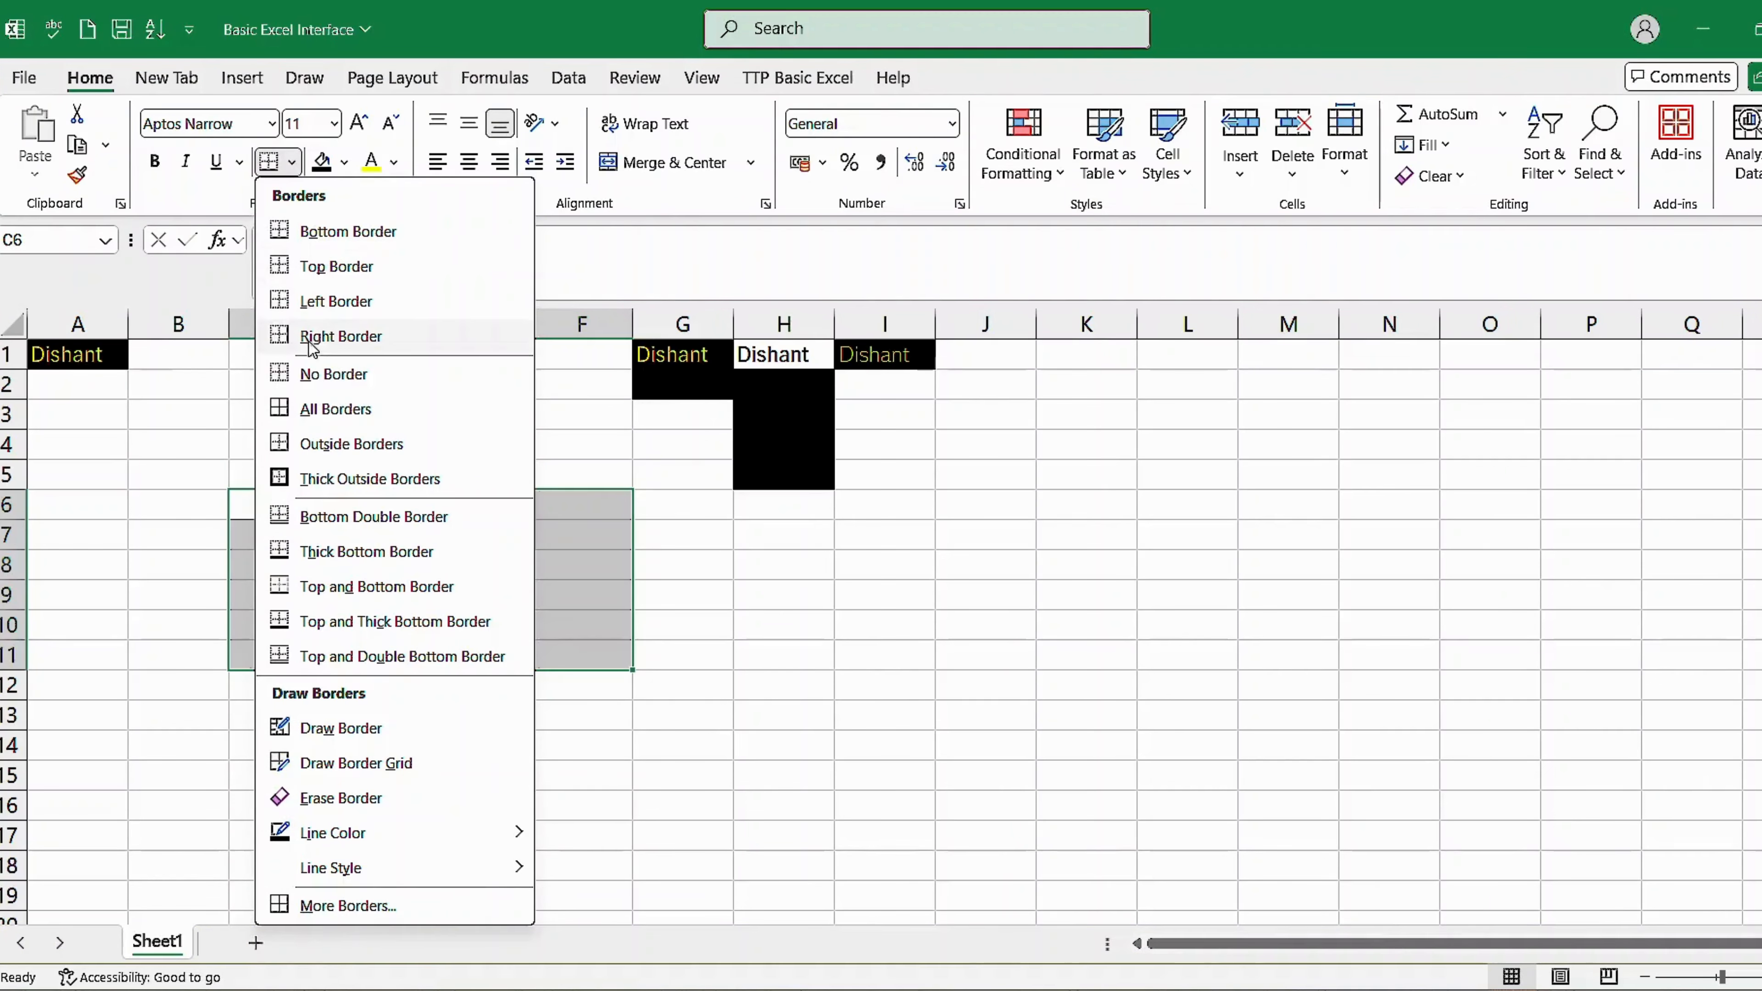
click(305, 404)
click(417, 623)
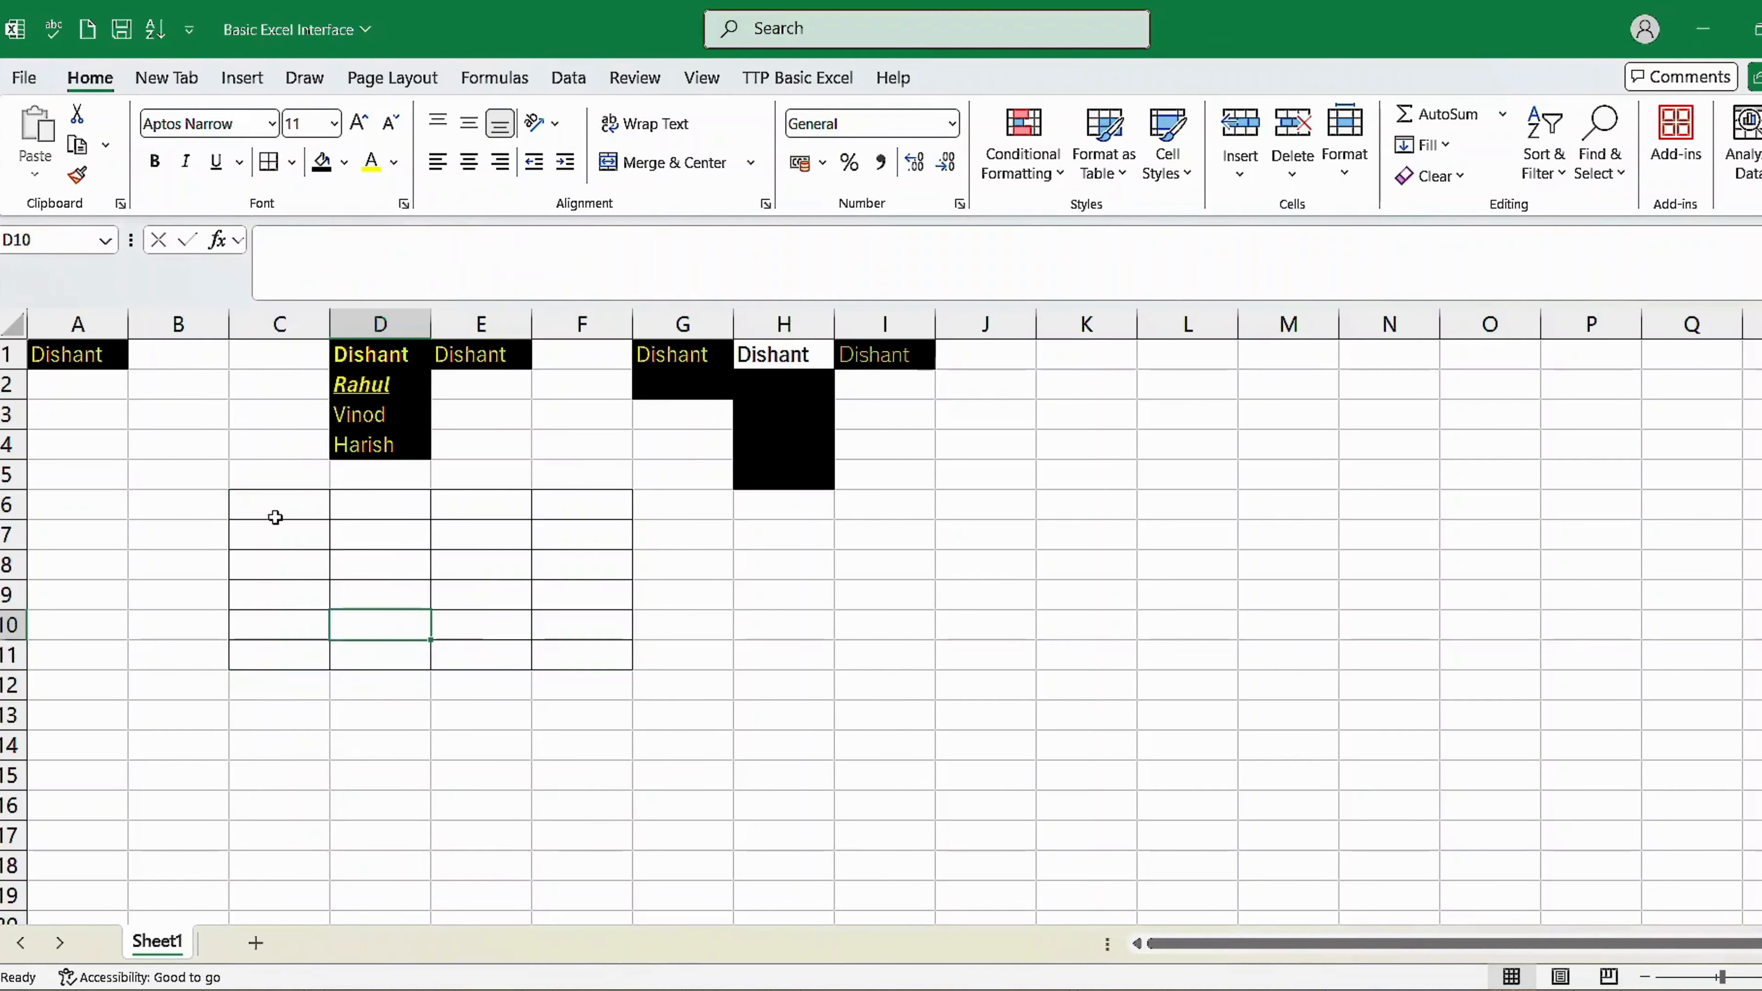
drag(276, 512, 613, 661)
click(481, 625)
click(287, 504)
Copy the name in D4 into cells C6 through F6 as the table's formatted top row
click(381, 444)
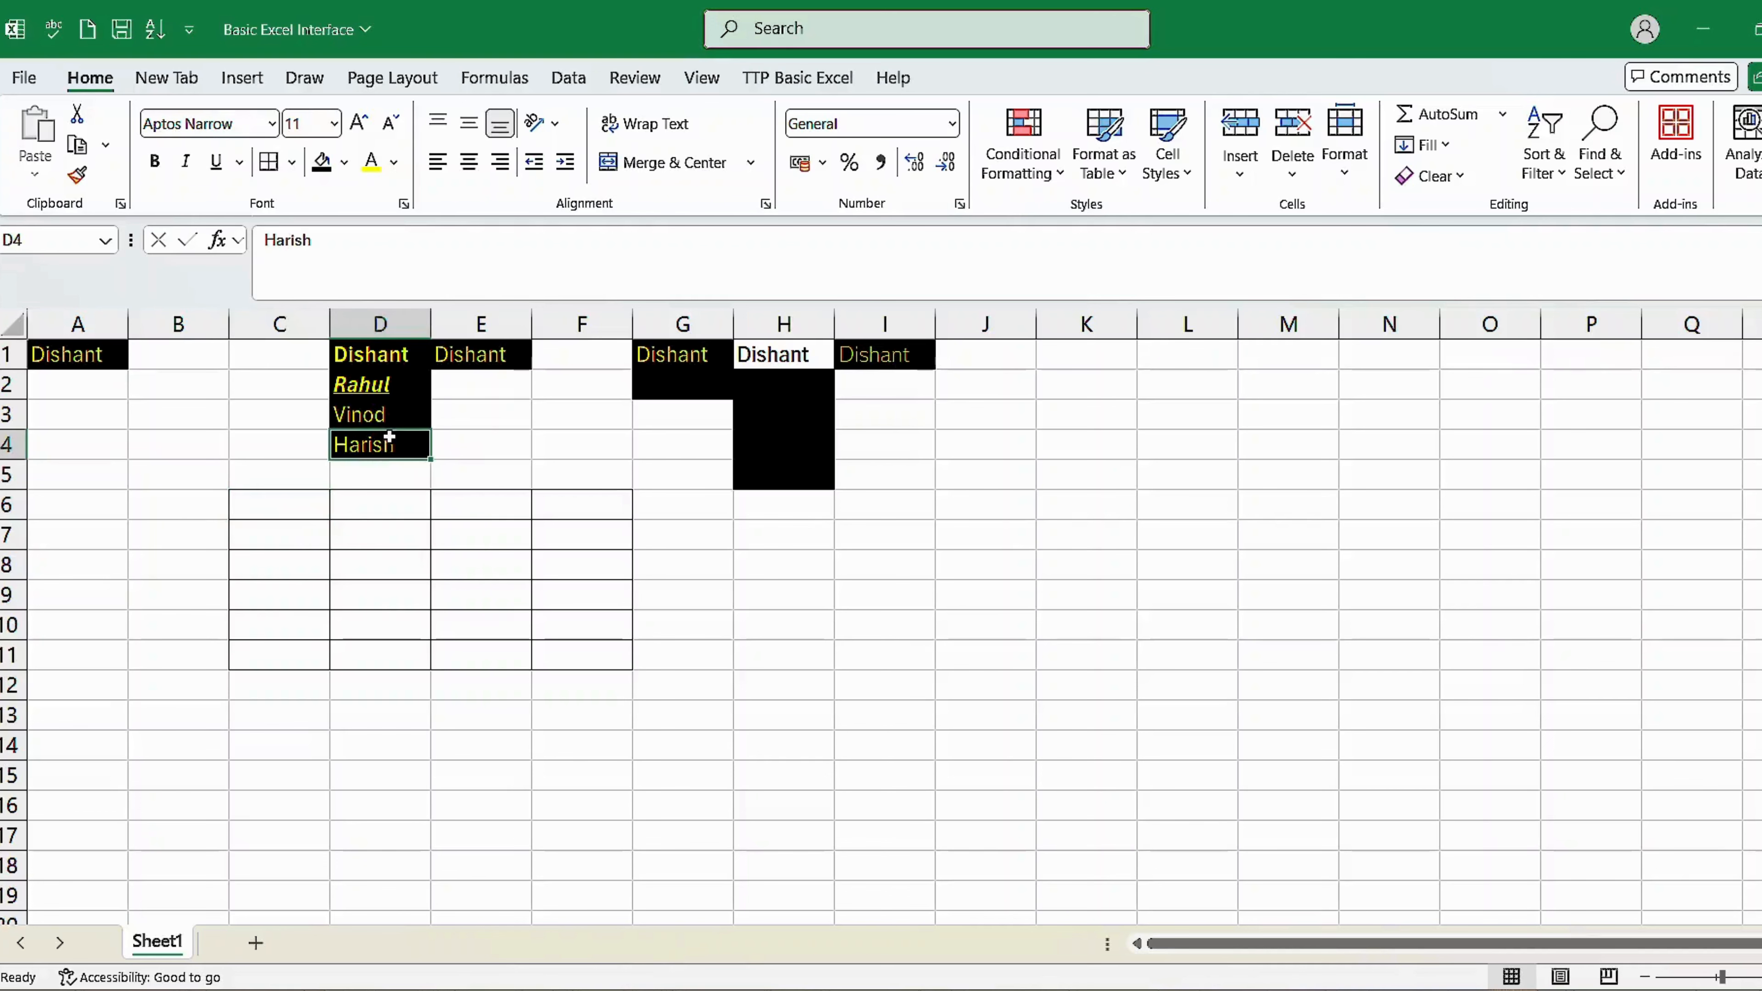
key(ctrl+c)
click(299, 510)
key(ctrl+v)
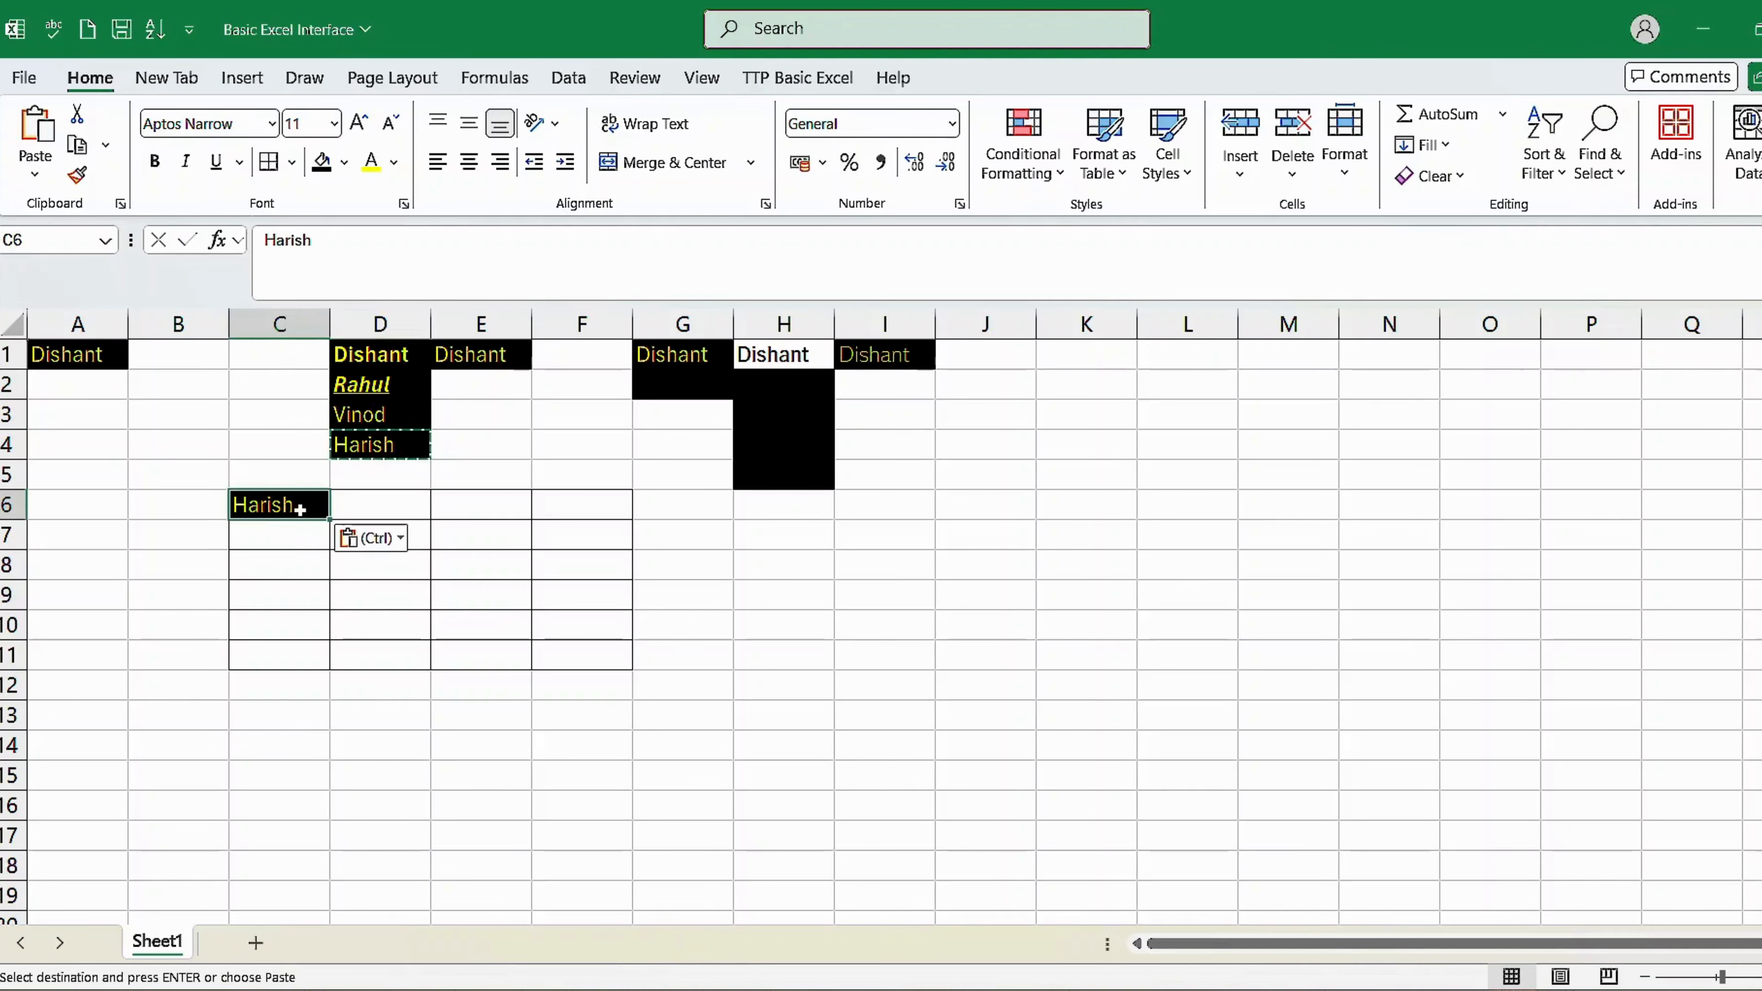
drag(295, 505, 625, 509)
key(Return)
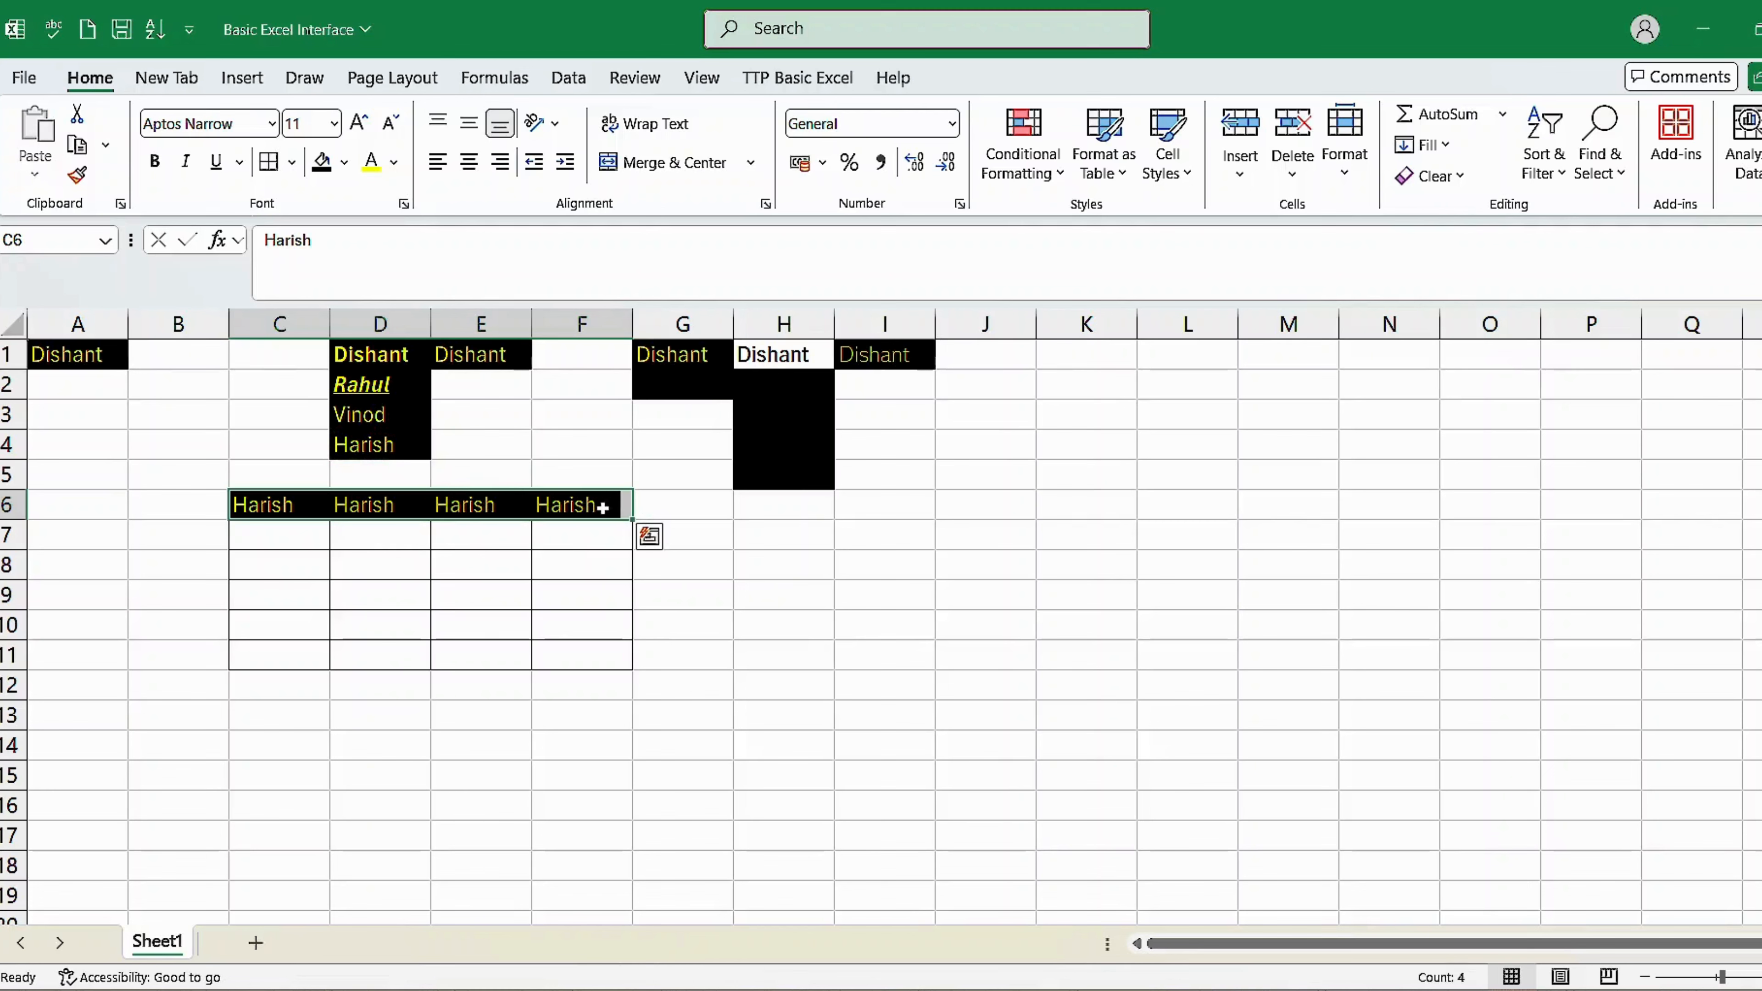
click(281, 529)
drag(285, 504, 617, 657)
Enter the headers Name, Age, Roll Number and Class in cells C6 through F6
click(285, 512)
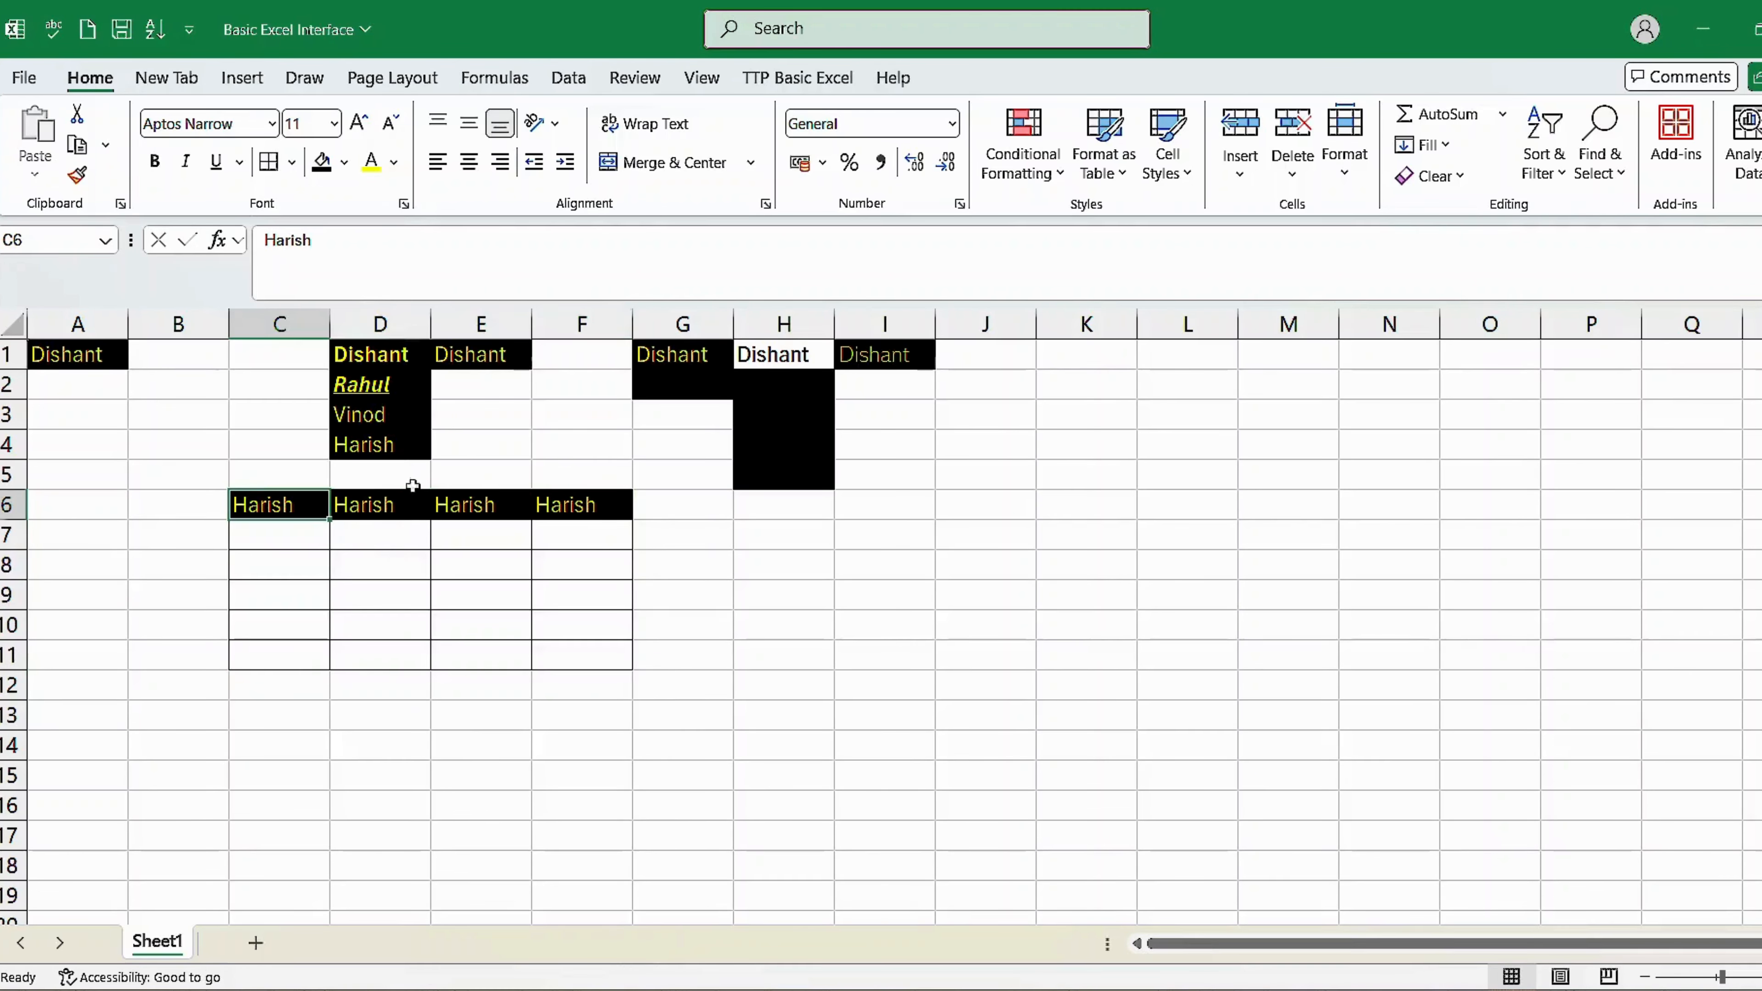
text(Name)
key(Tab)
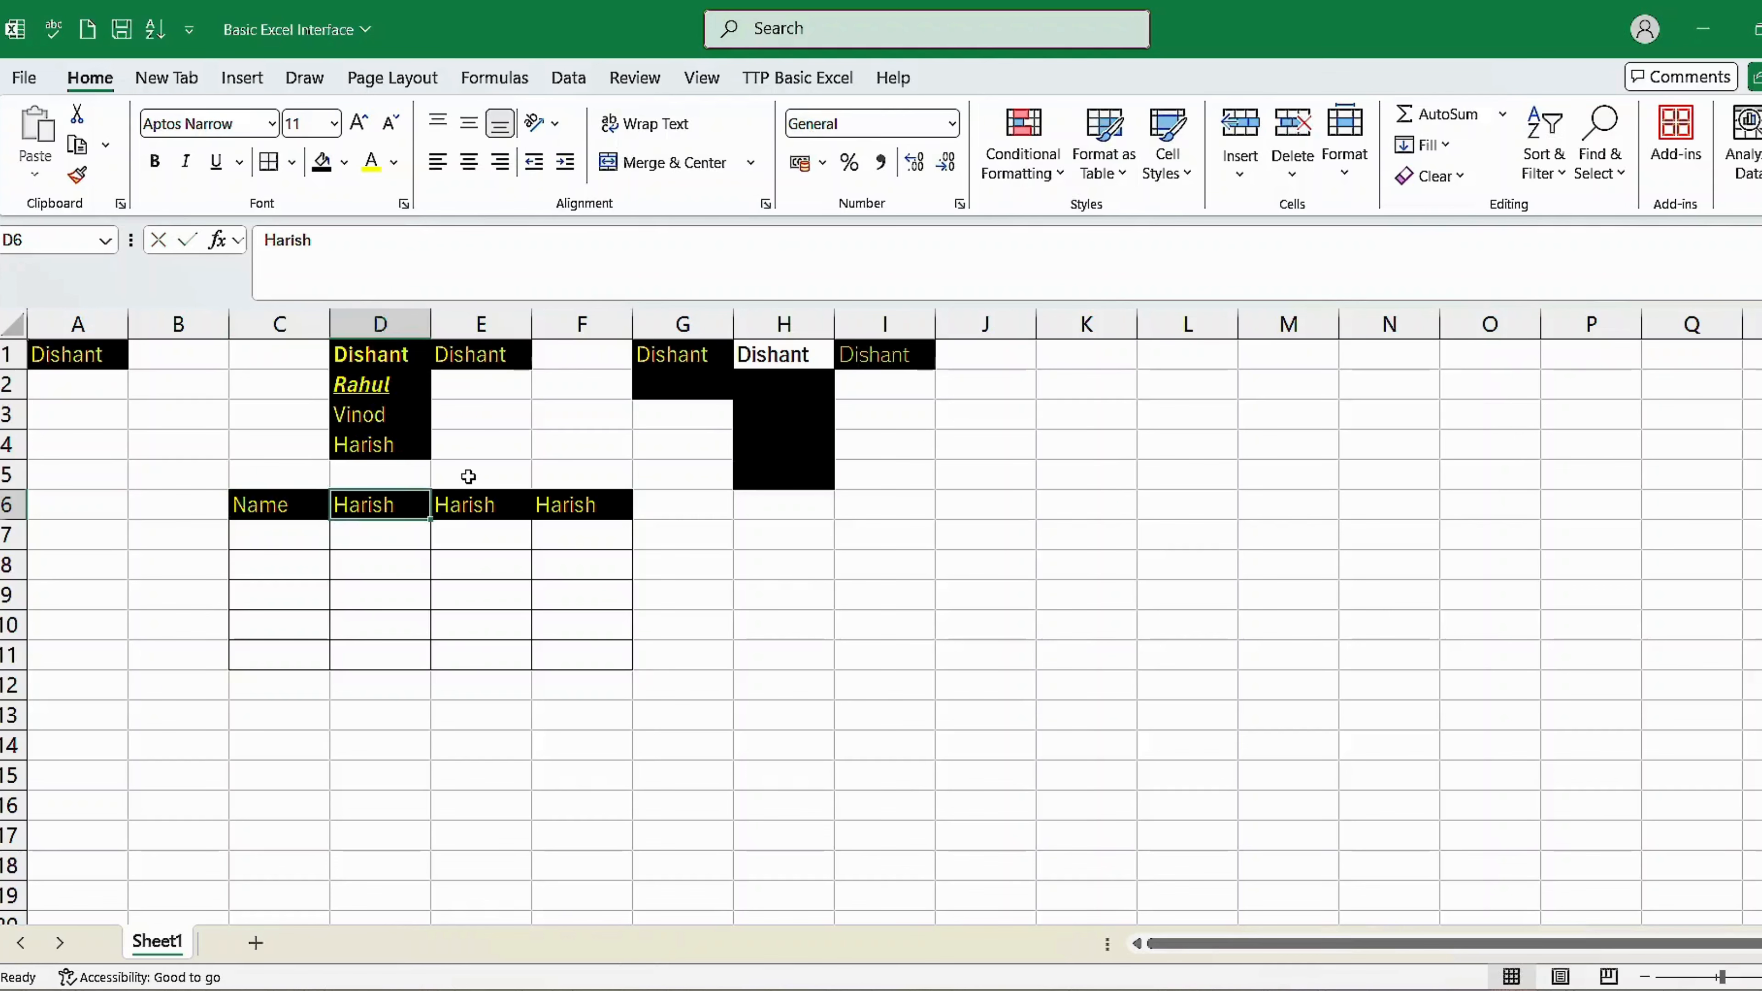
text(Age)
key(Tab)
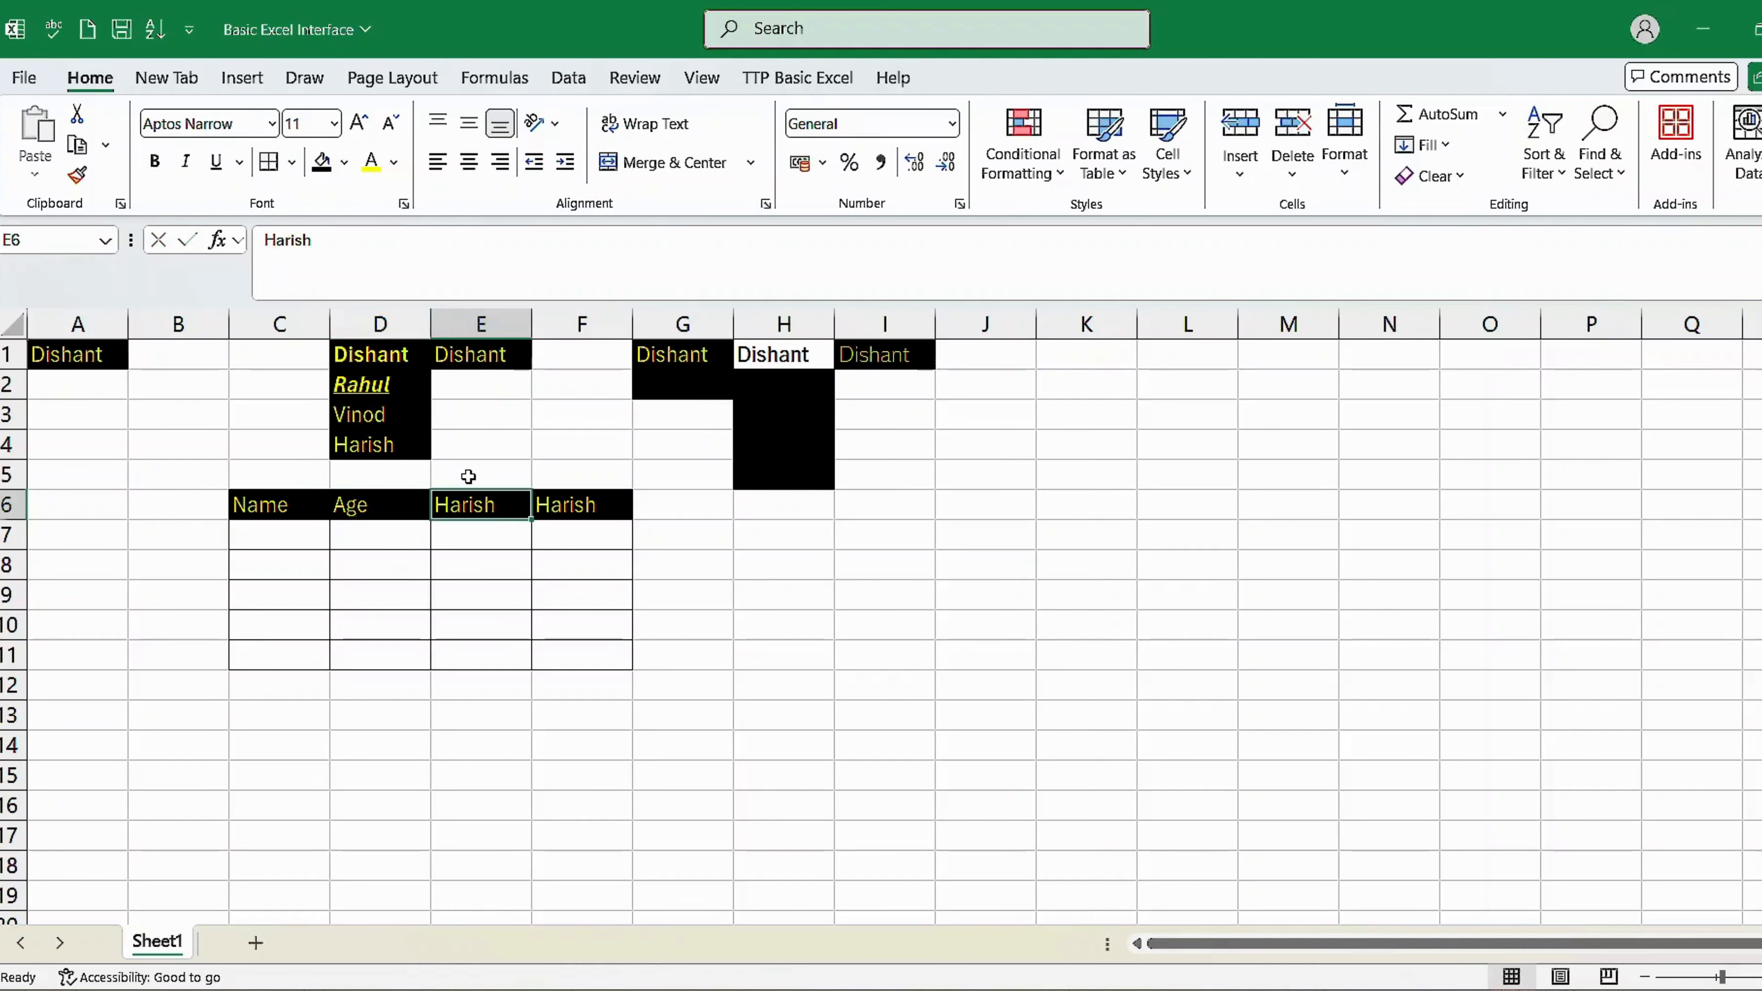
text(Roll Number)
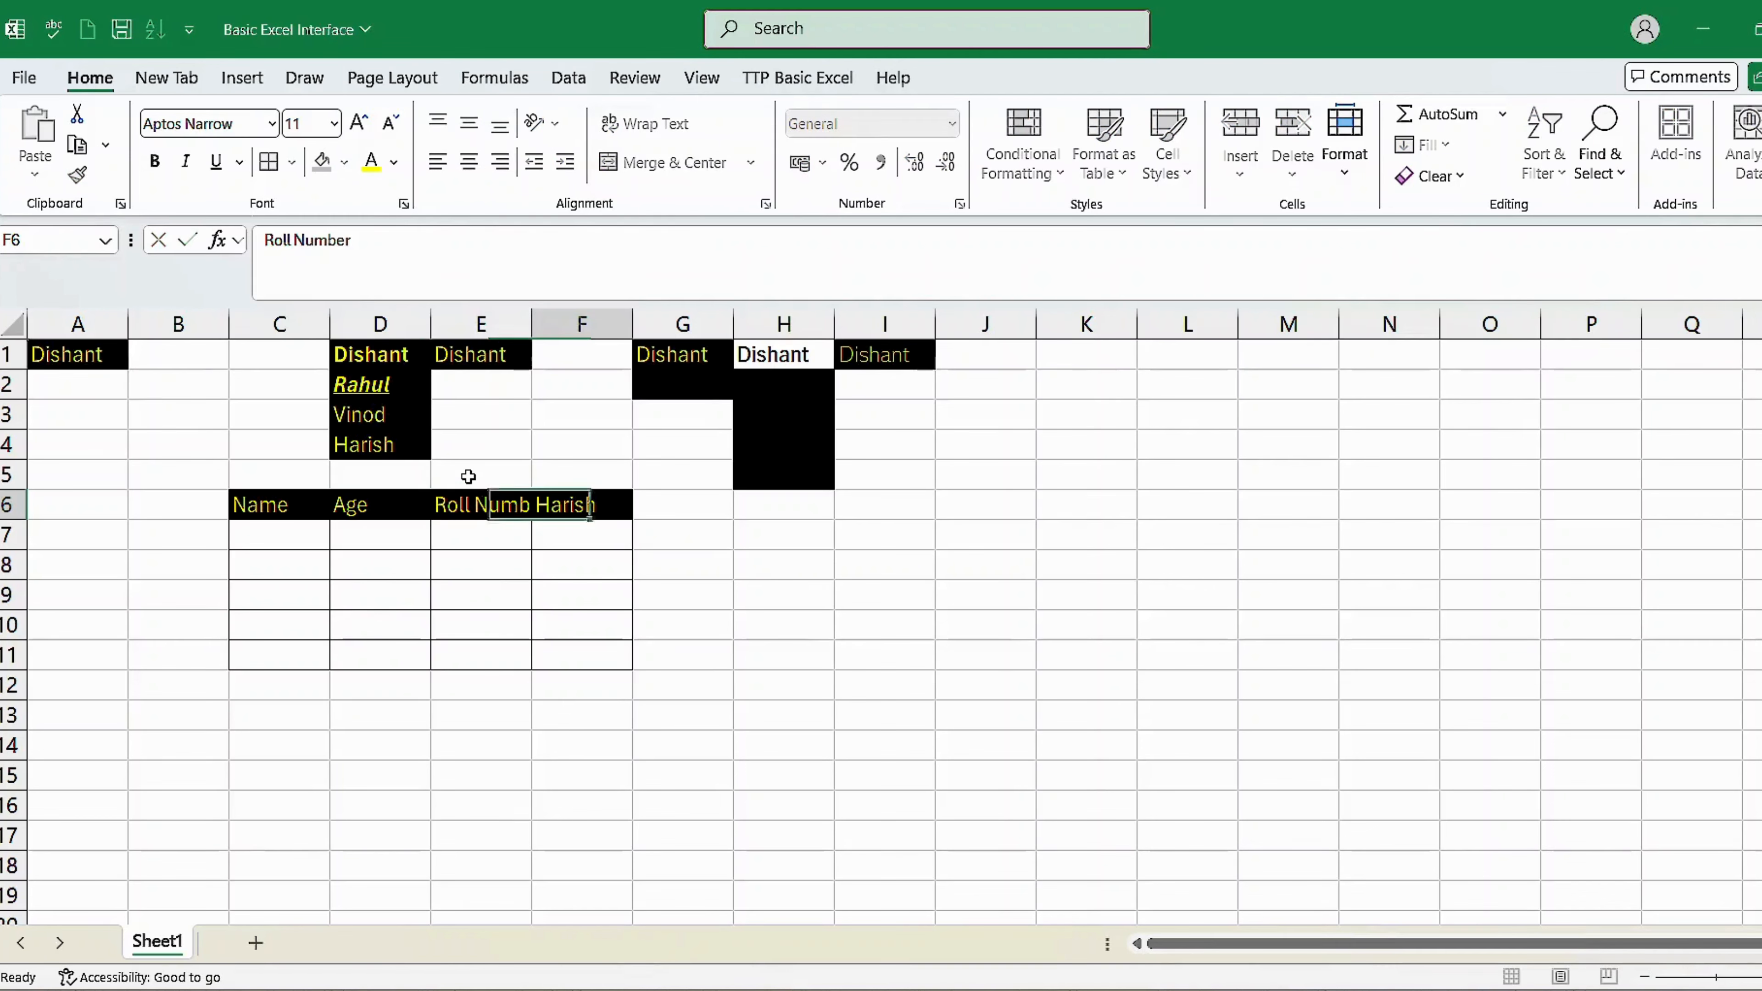
key(Tab)
text(Class)
key(Return)
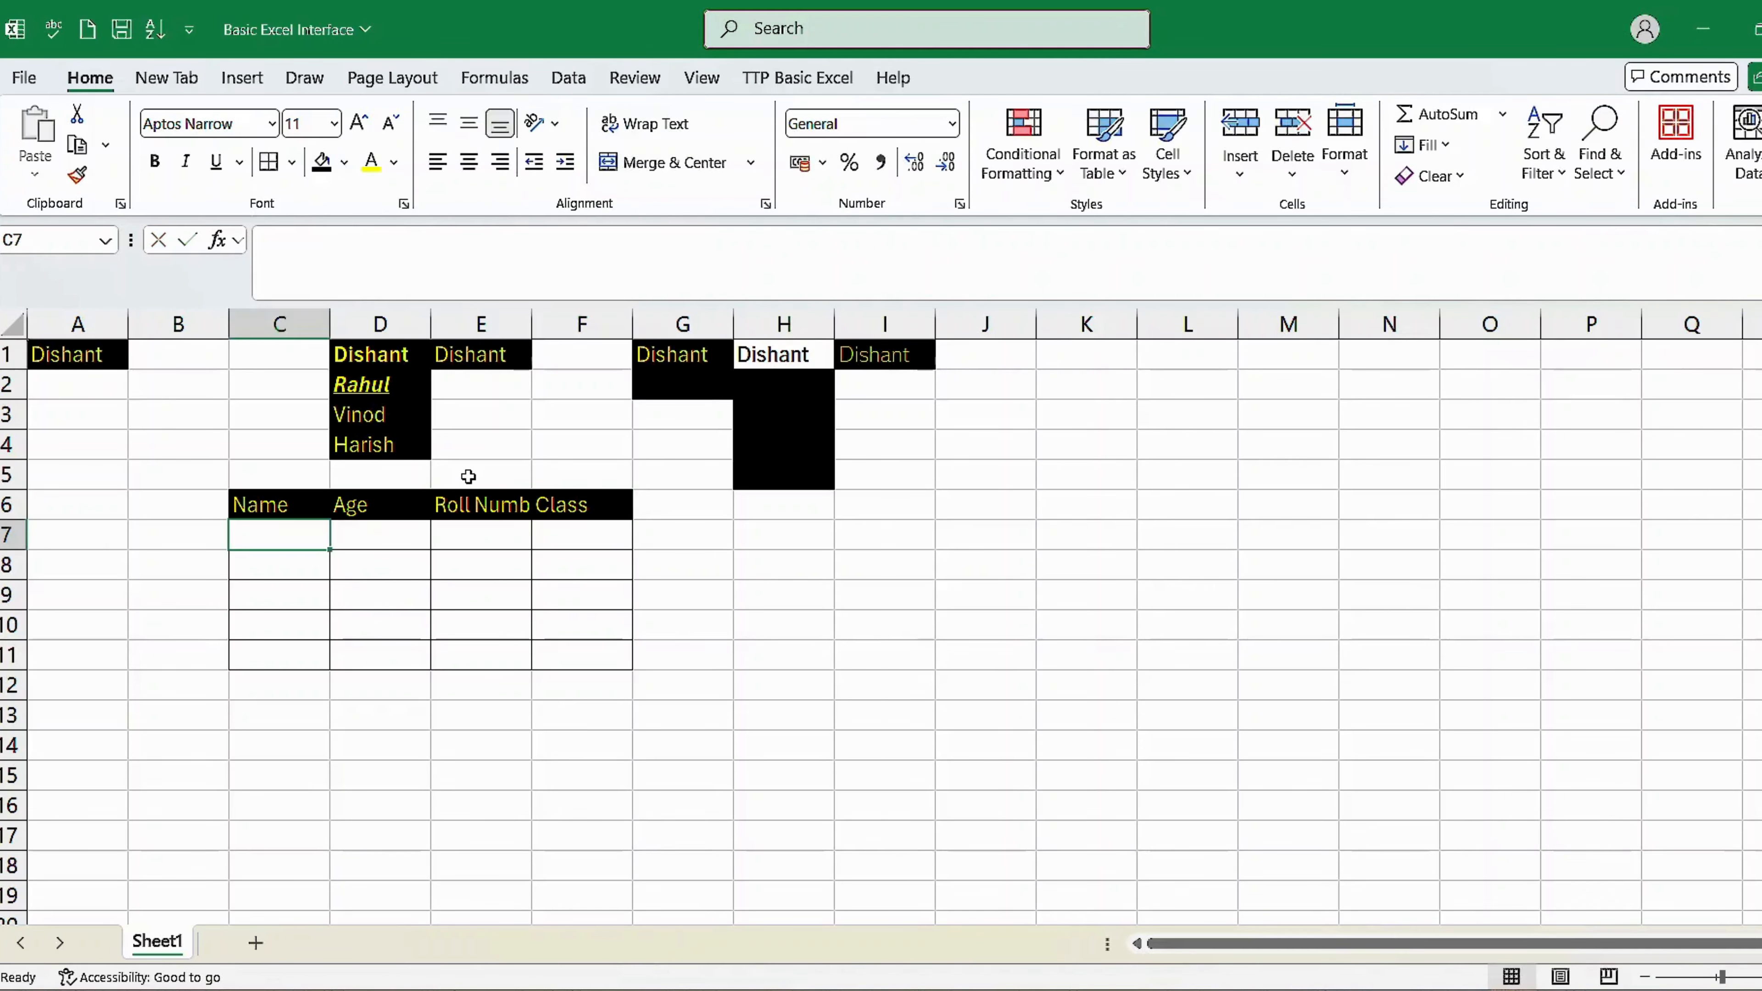
AutoFit the width of column E to the Roll Number header, and deselect the table
double_click(531, 325)
click(533, 325)
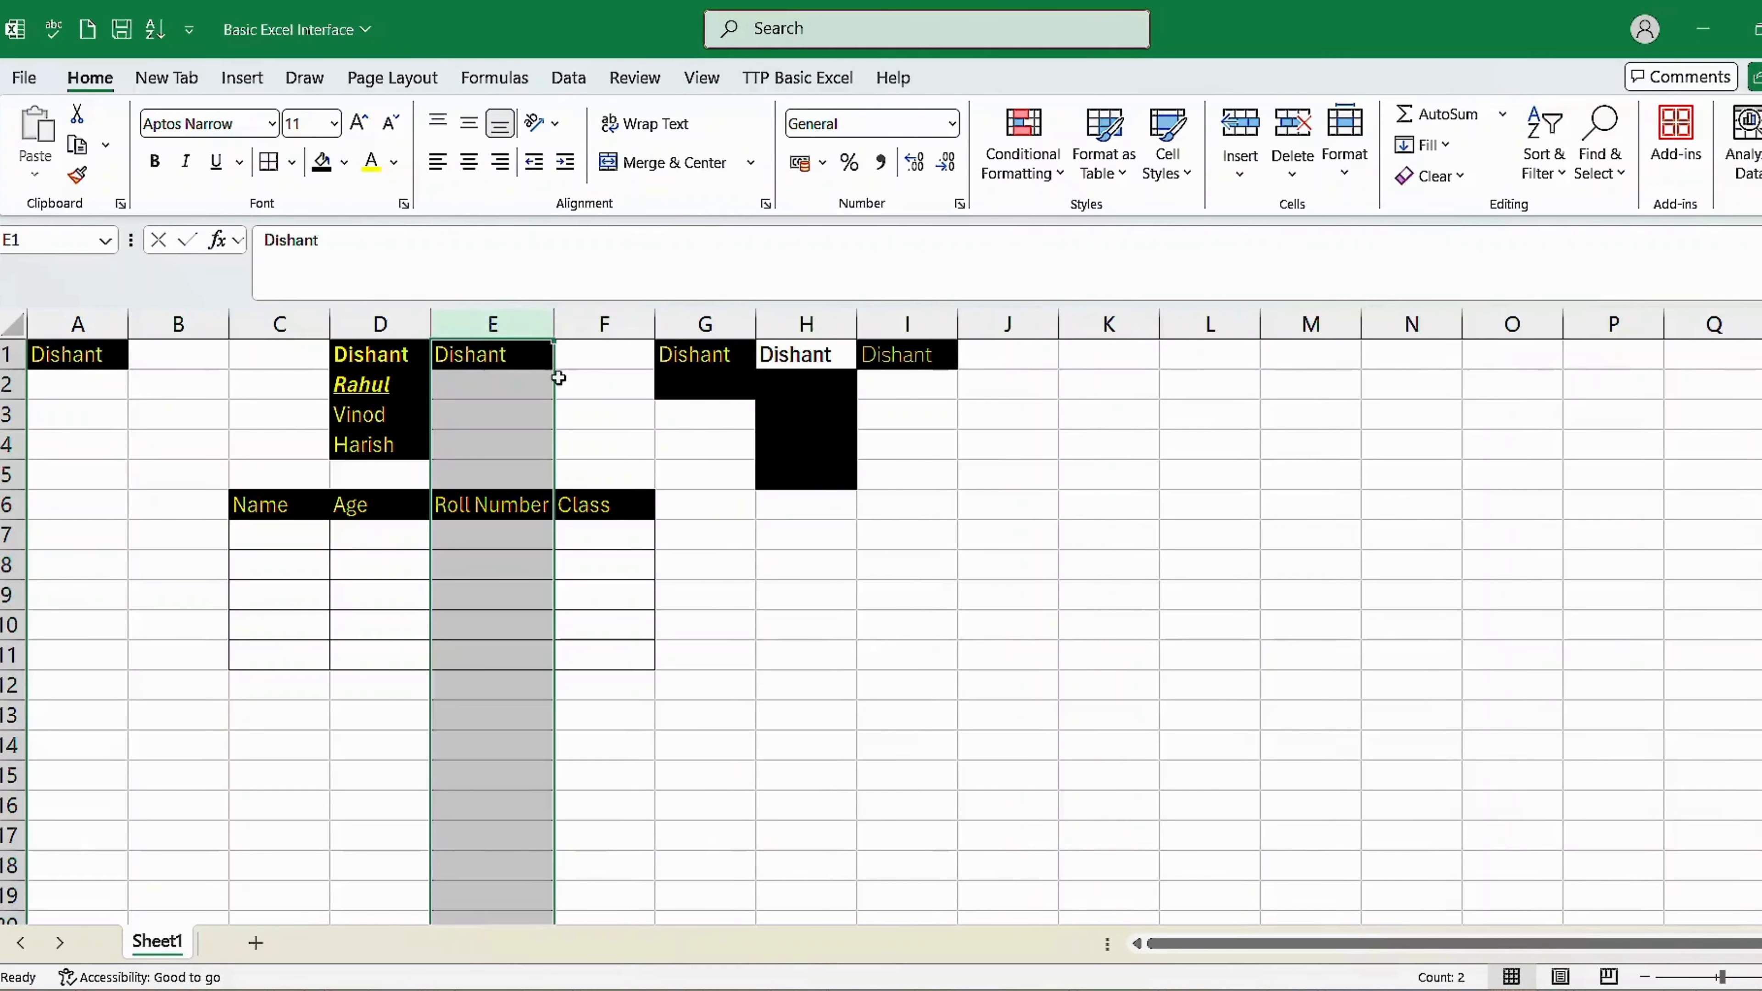
click(478, 562)
mouse_move(278, 506)
mouse_down()
mouse_move(641, 638)
mouse_move(649, 659)
mouse_up()
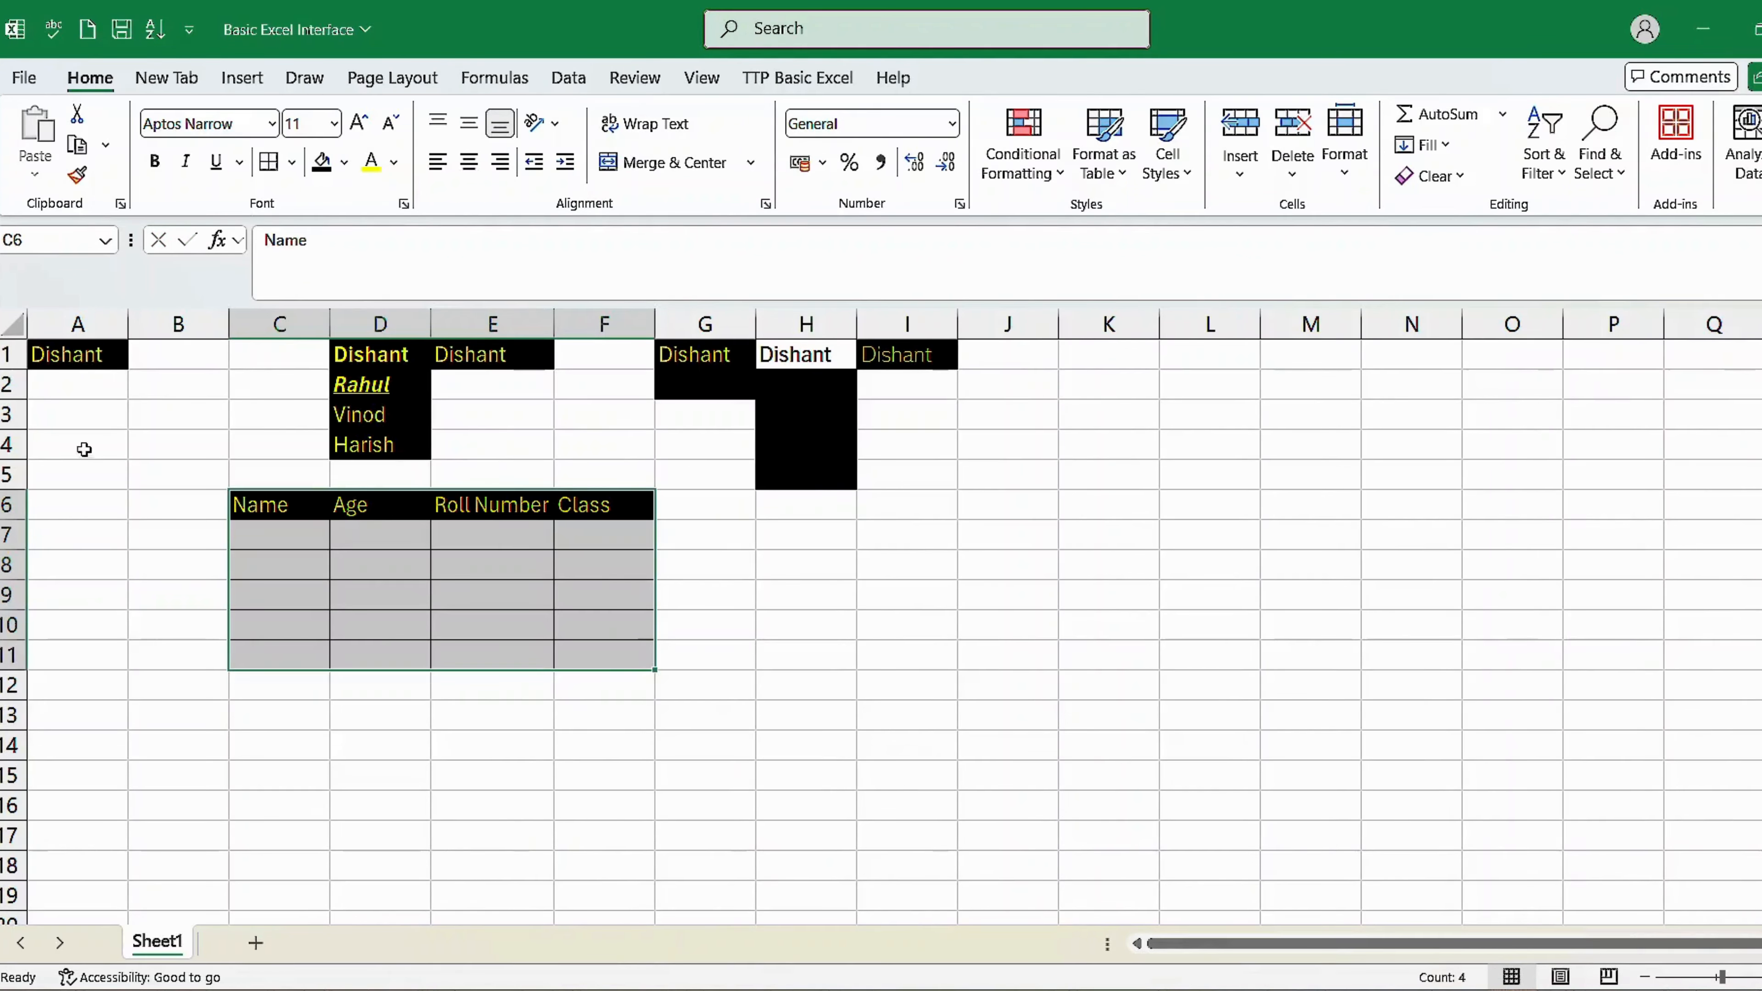
click(761, 505)
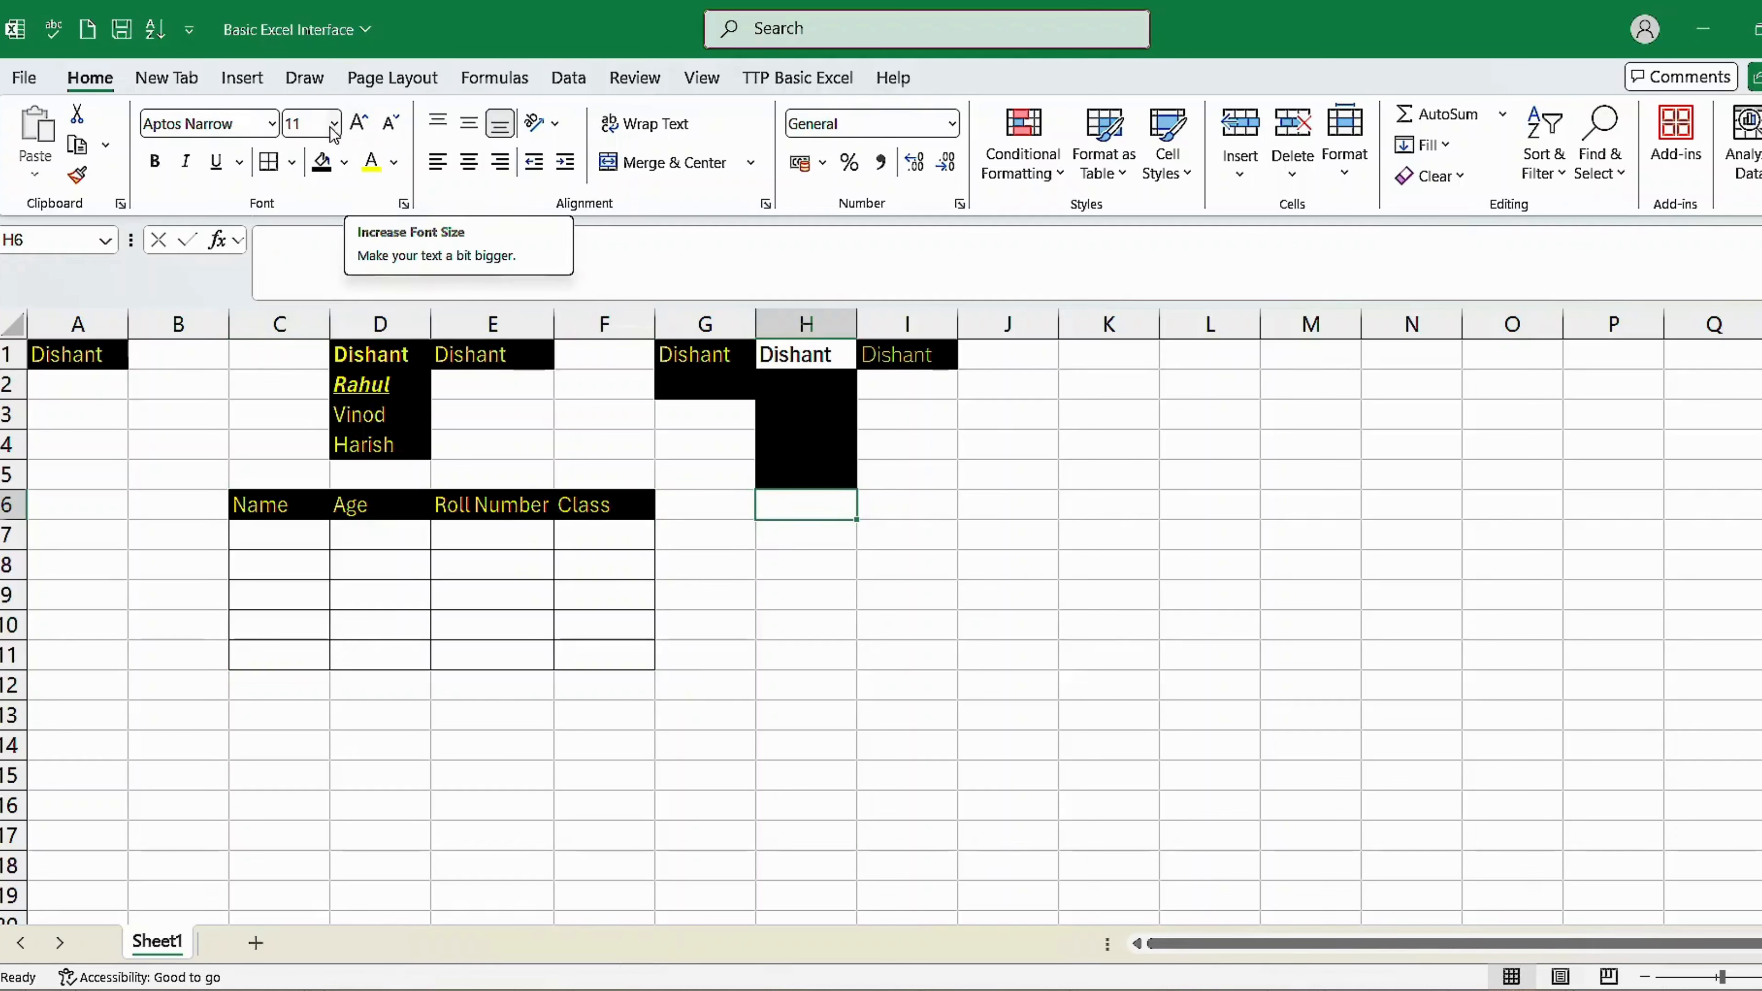
Increase the font size of the Class header in F6 step by step to 18
click(561, 494)
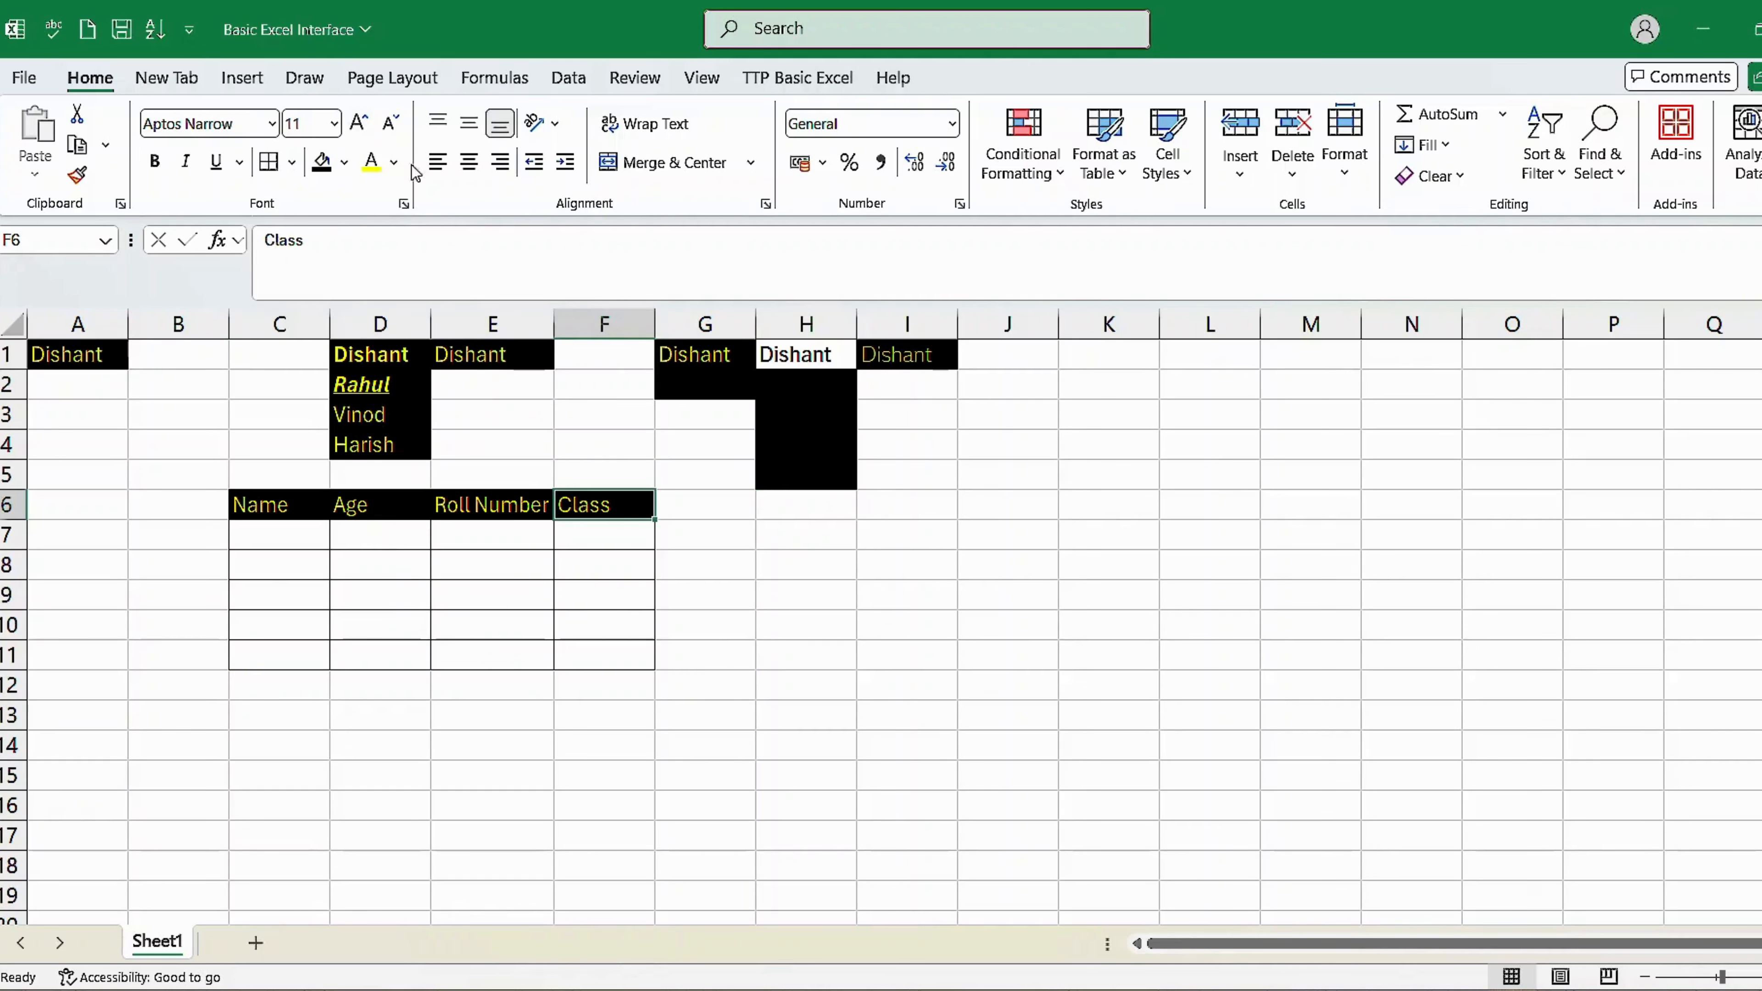
click(361, 125)
click(359, 127)
click(359, 127)
click(358, 130)
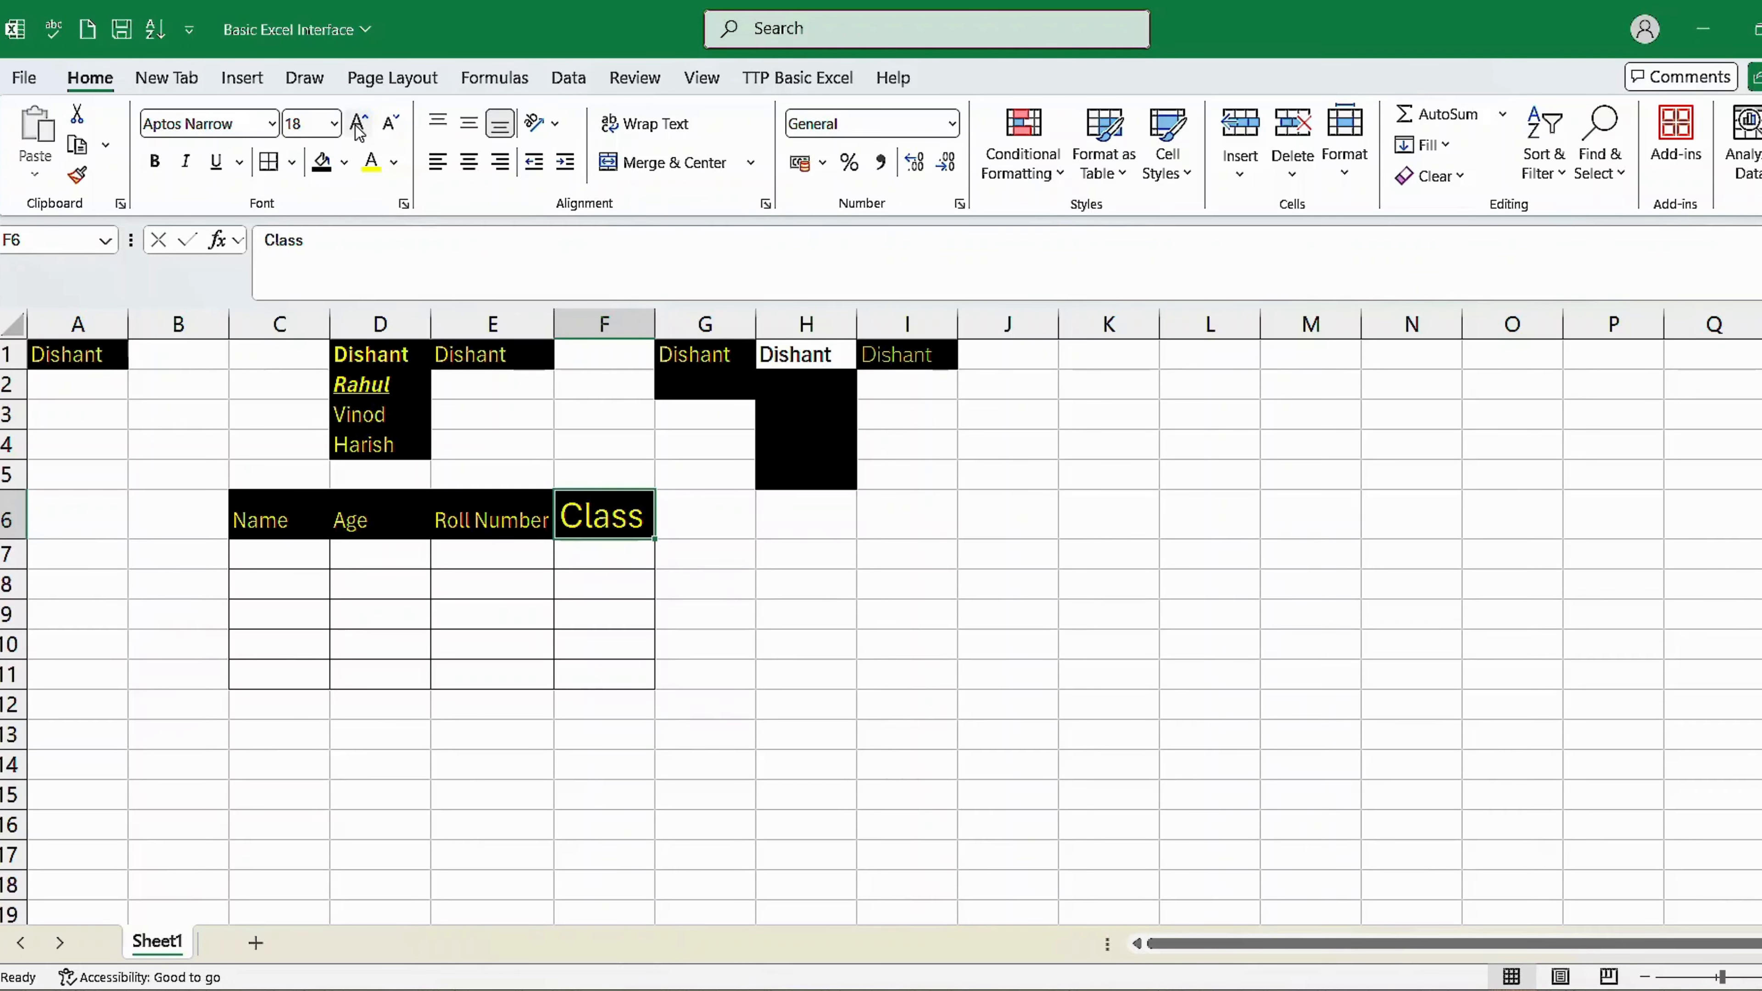
Decrease the font size of the Class header in F6 step by step to 11
click(392, 128)
click(393, 128)
click(393, 129)
click(393, 129)
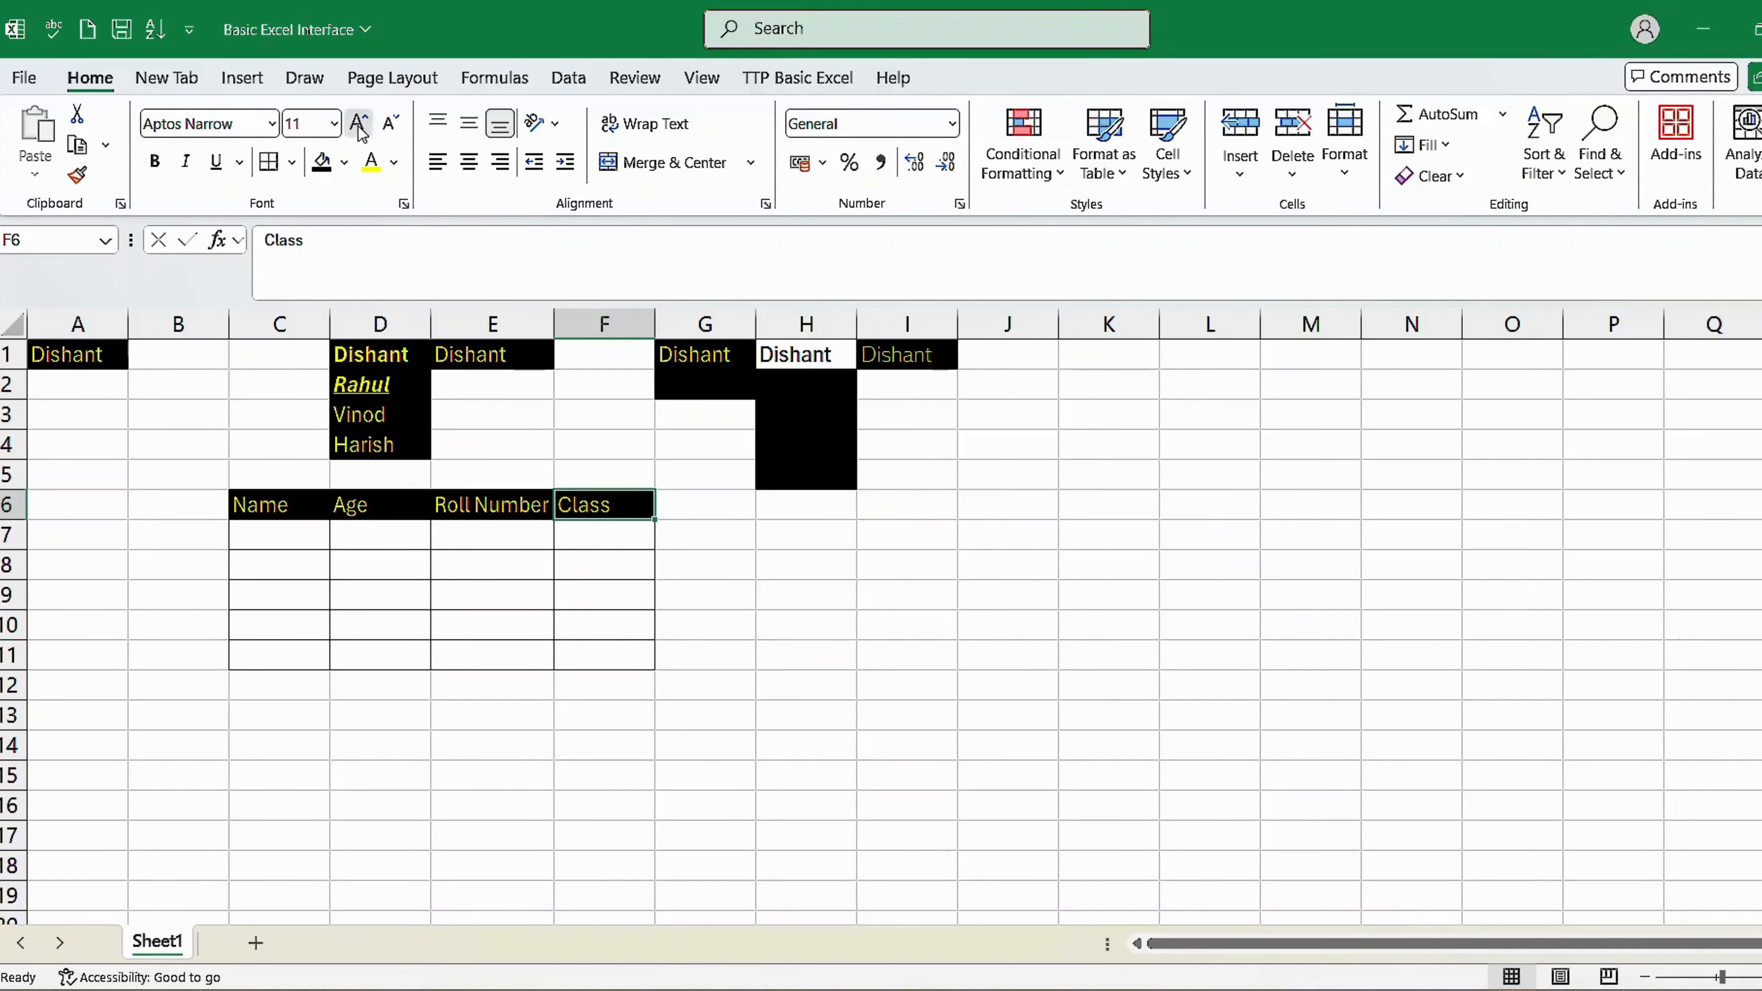
Enlarge the Class header in F6 to font size 26 and AutoFit column F to it
click(359, 125)
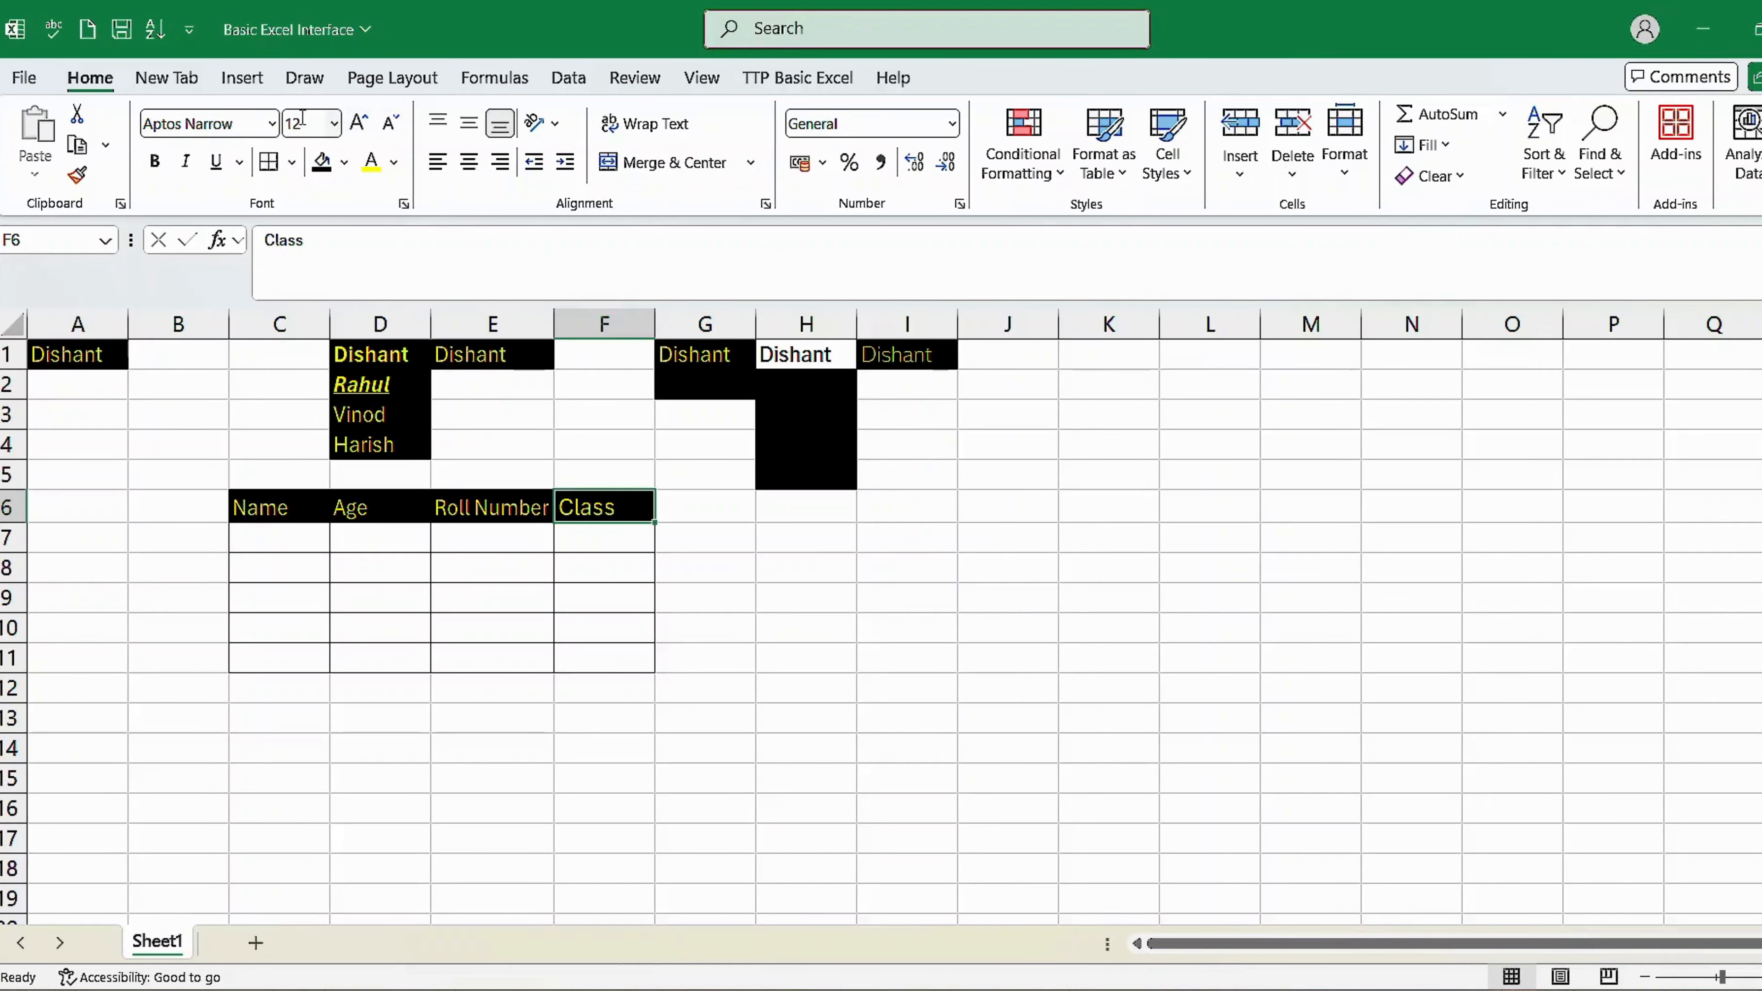
click(334, 125)
click(305, 475)
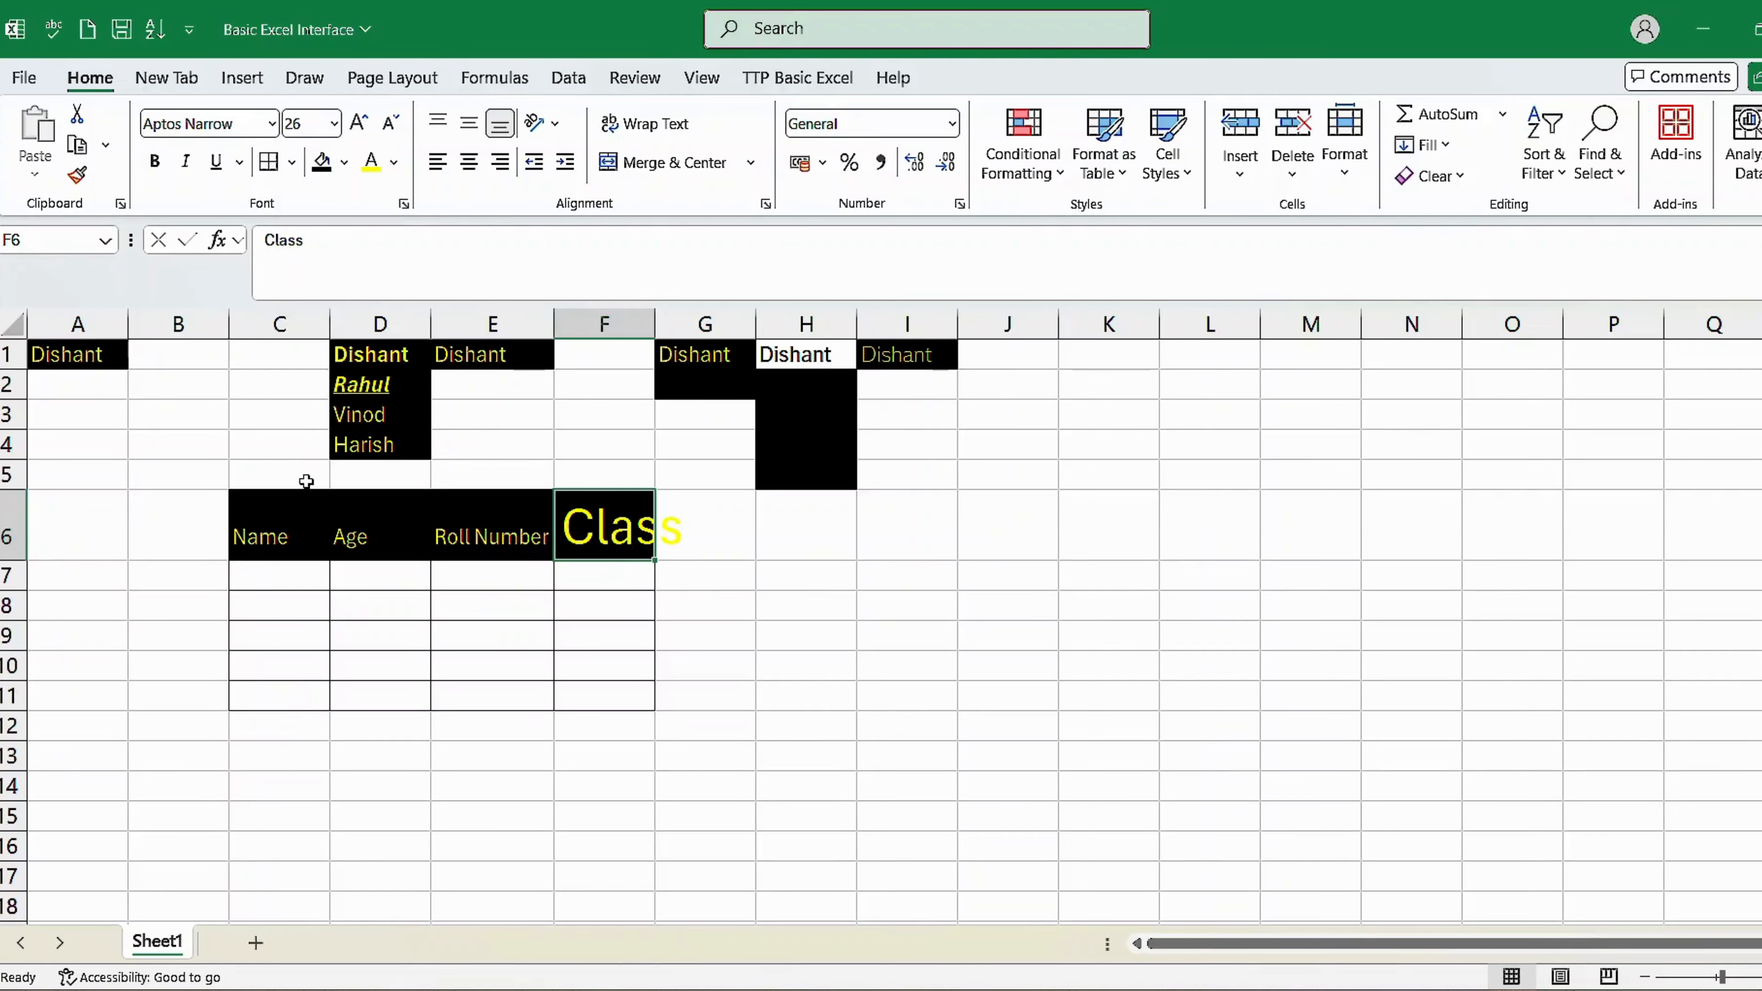
double_click(654, 323)
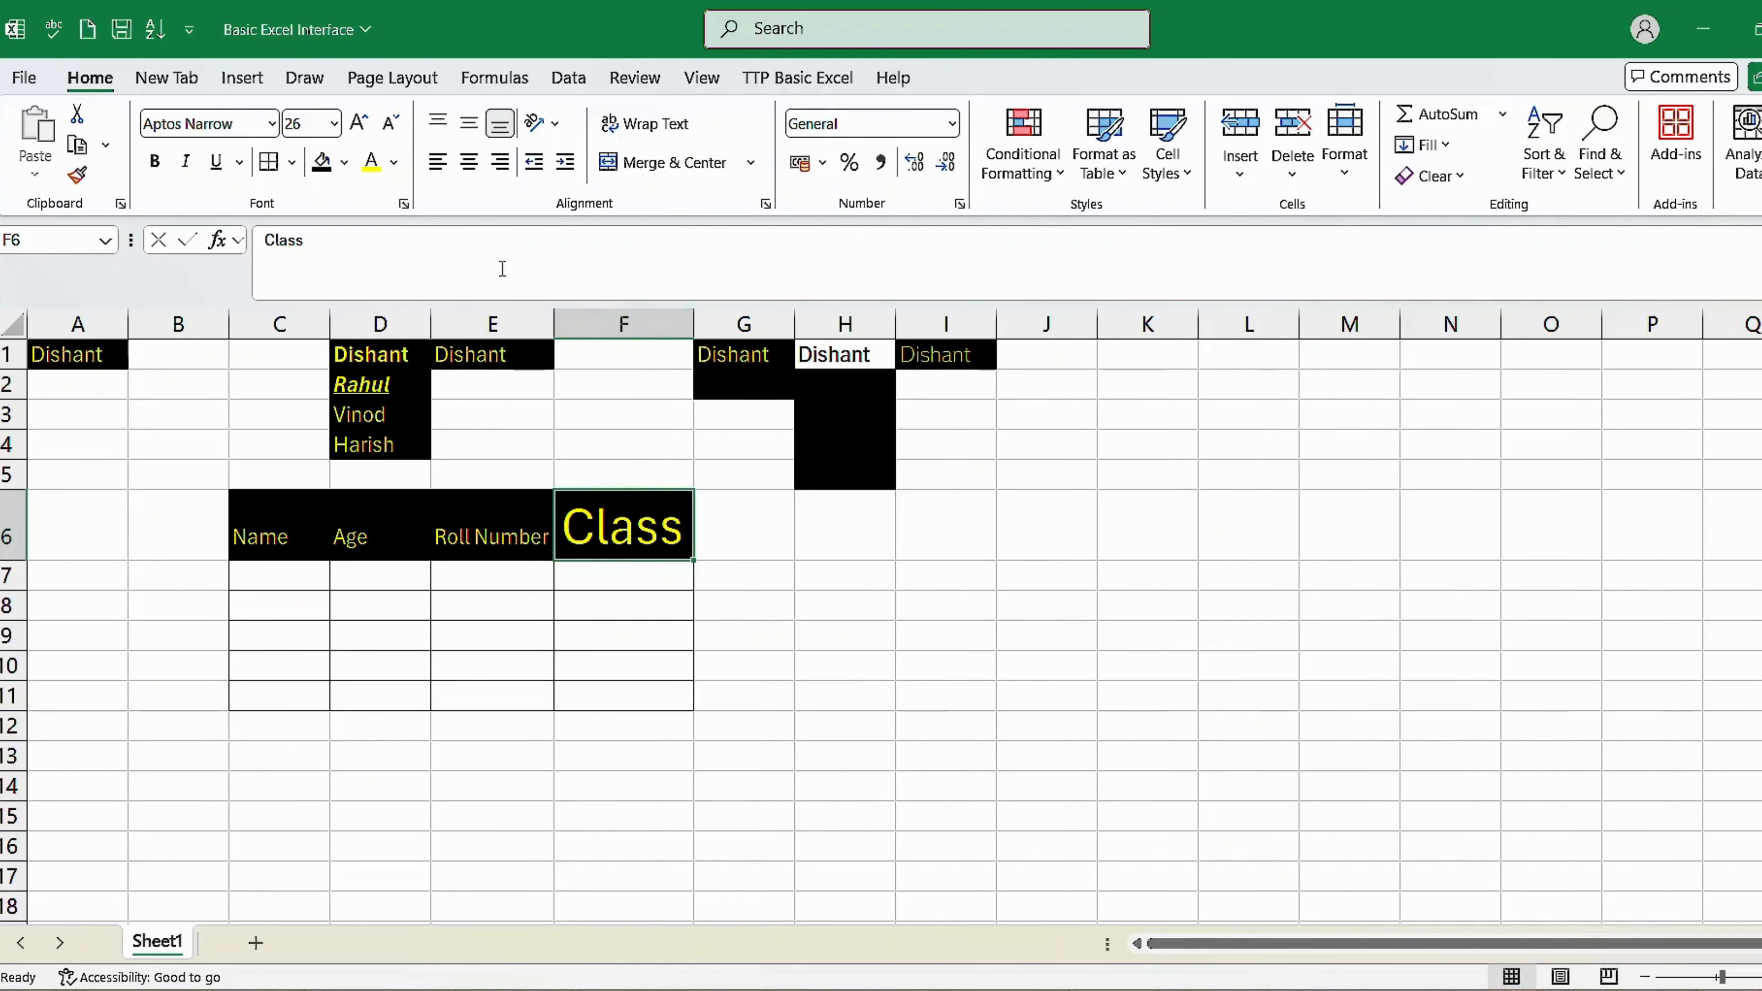
Set the font size of the Class header in F6 to 11 and deselect it
click(333, 123)
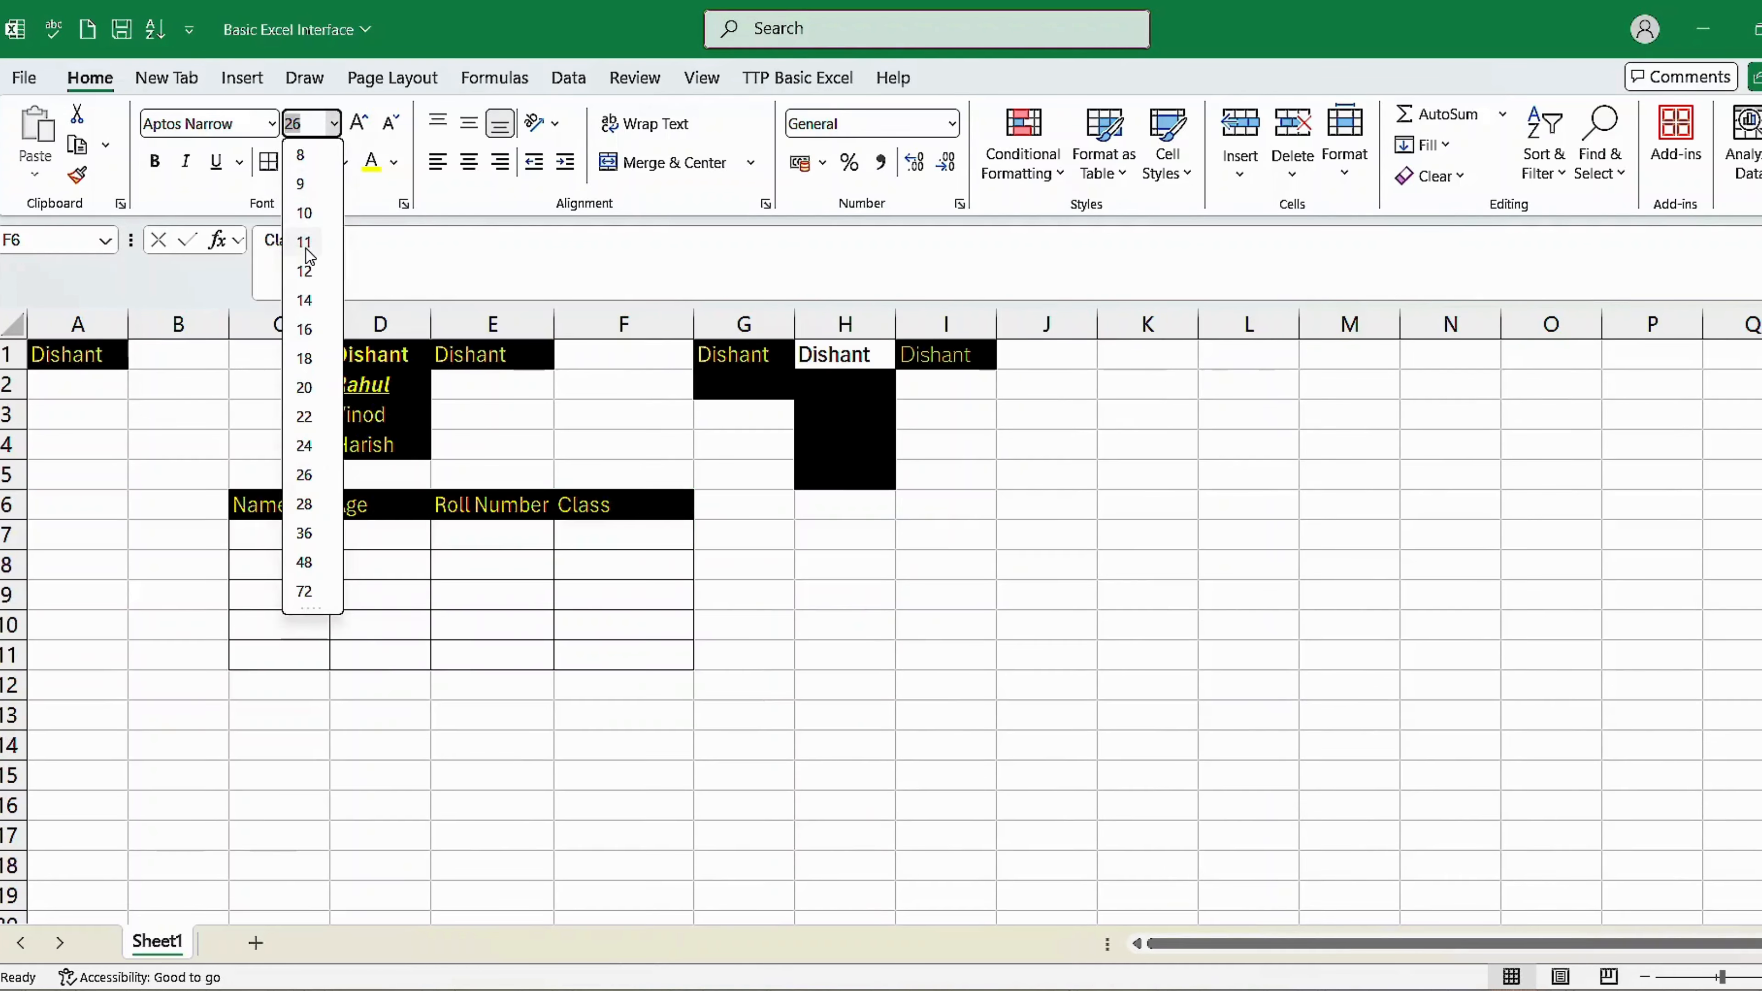
click(305, 248)
click(729, 595)
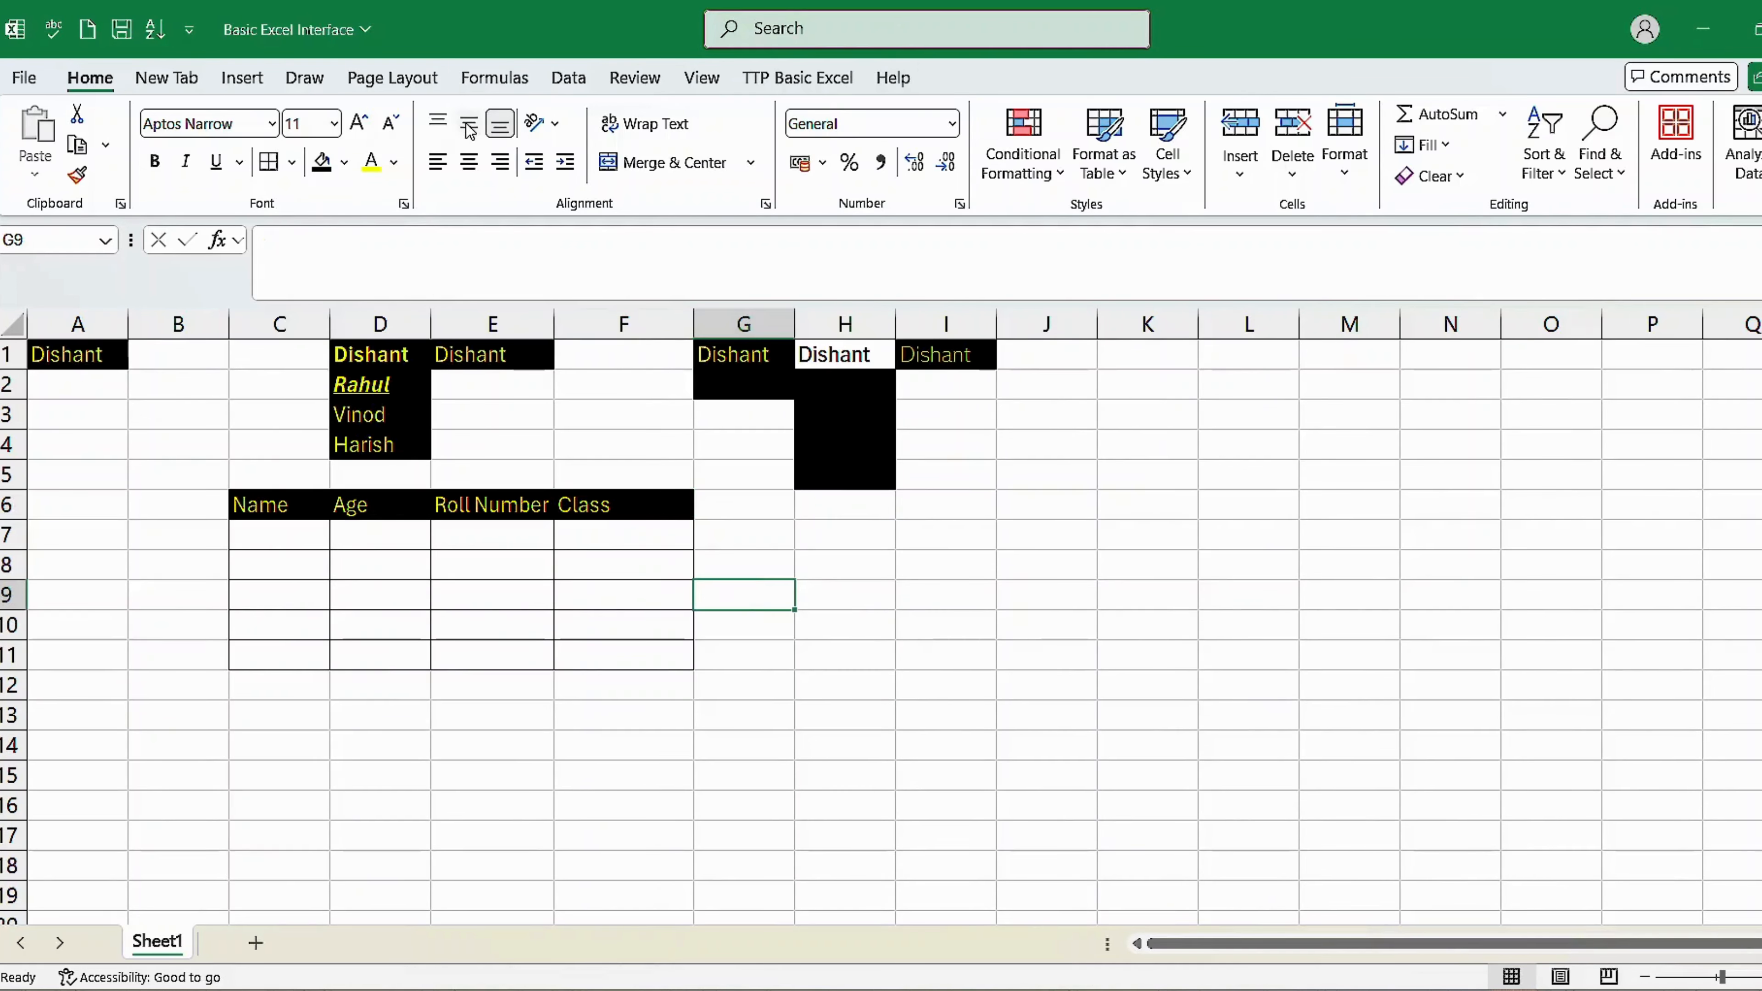
Try Top Align and Middle Align on the header cells C6:F6
drag(292, 505, 665, 502)
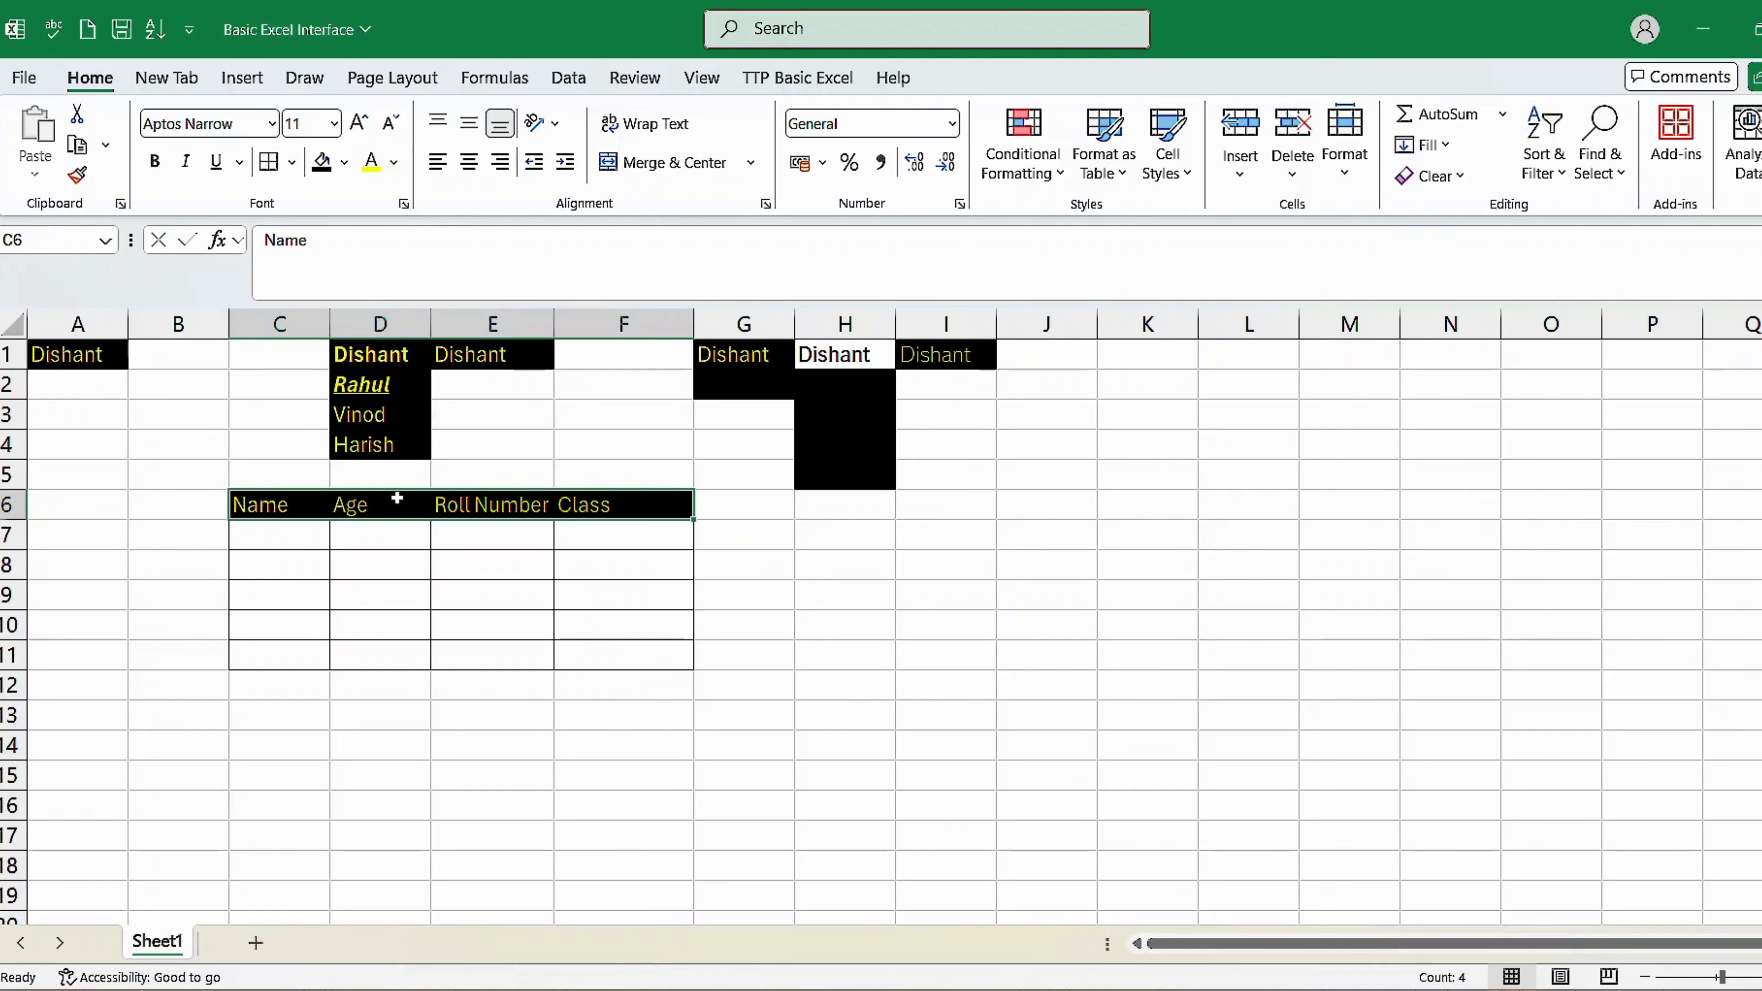
click(469, 127)
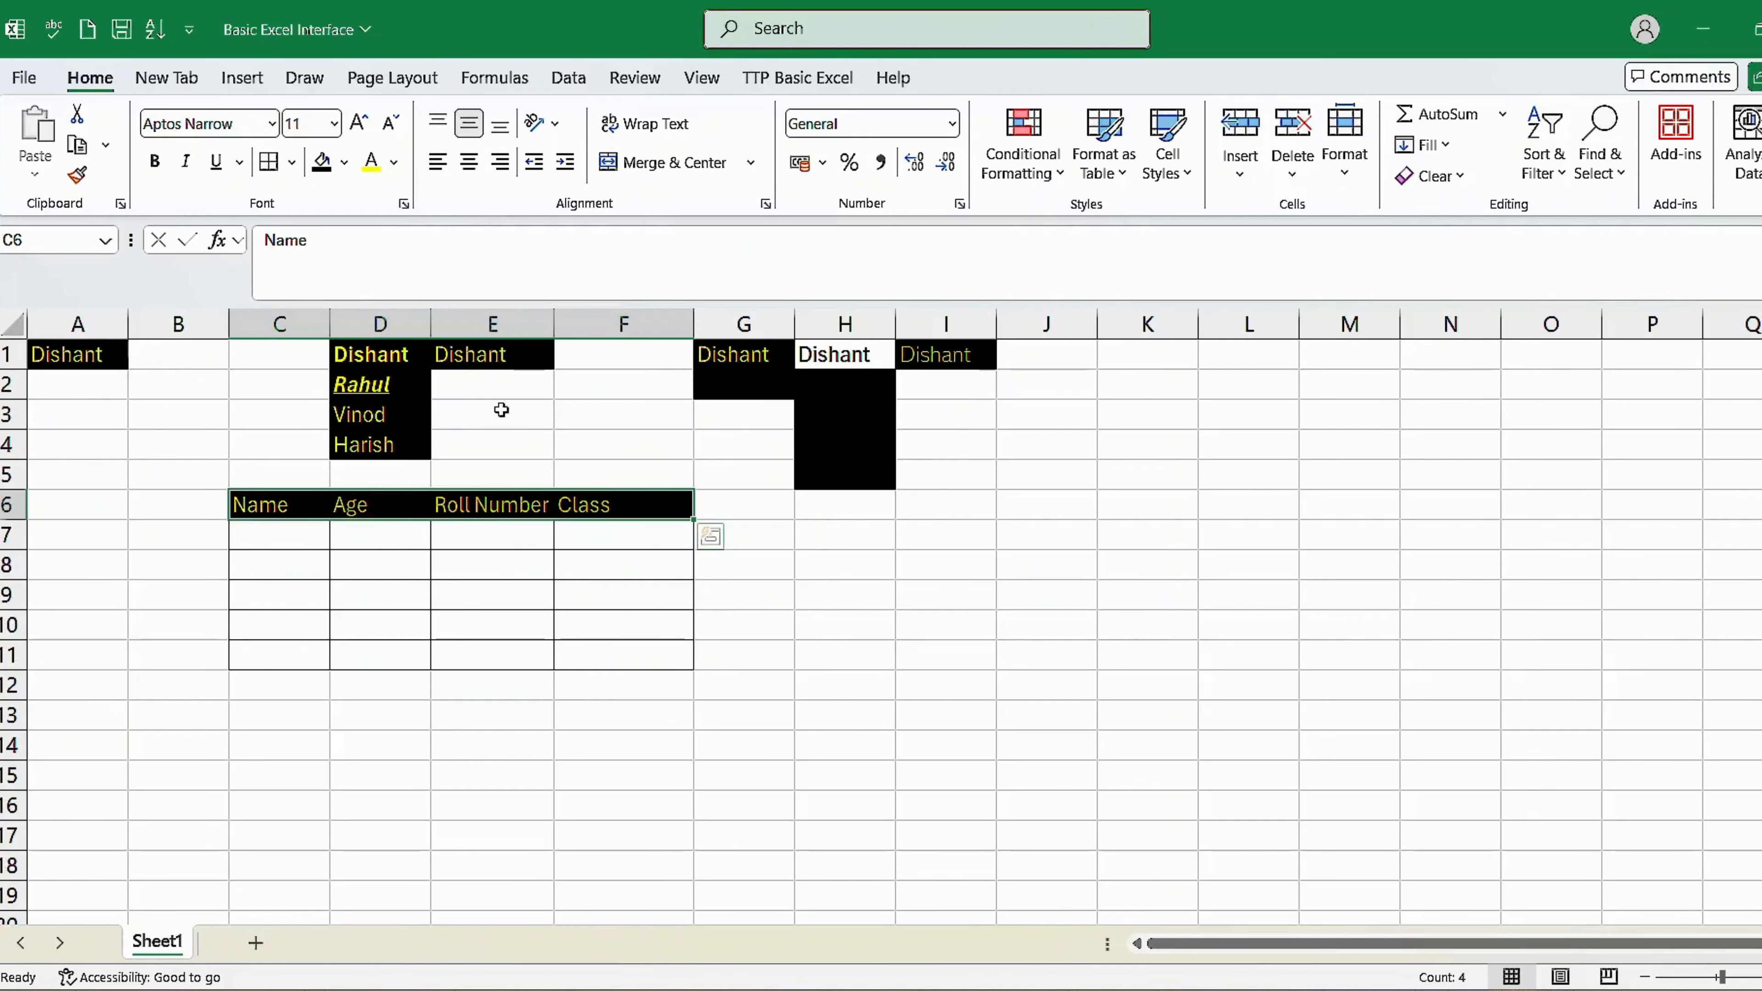
click(437, 124)
click(470, 126)
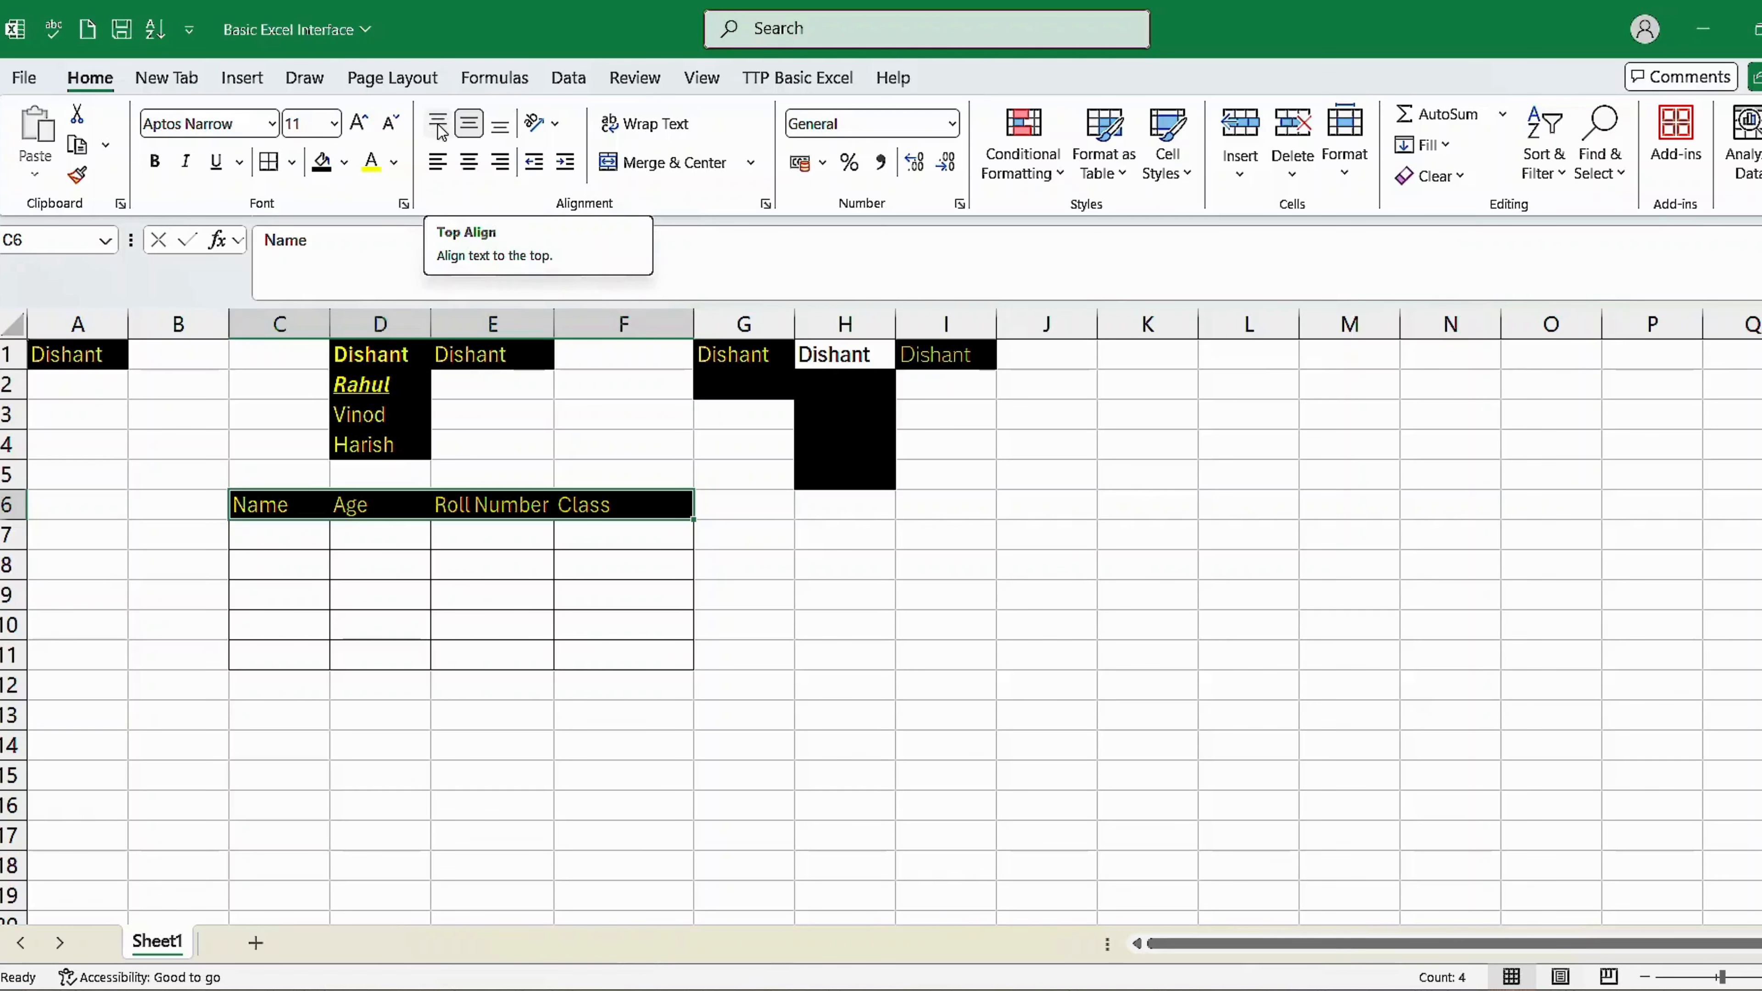
click(380, 595)
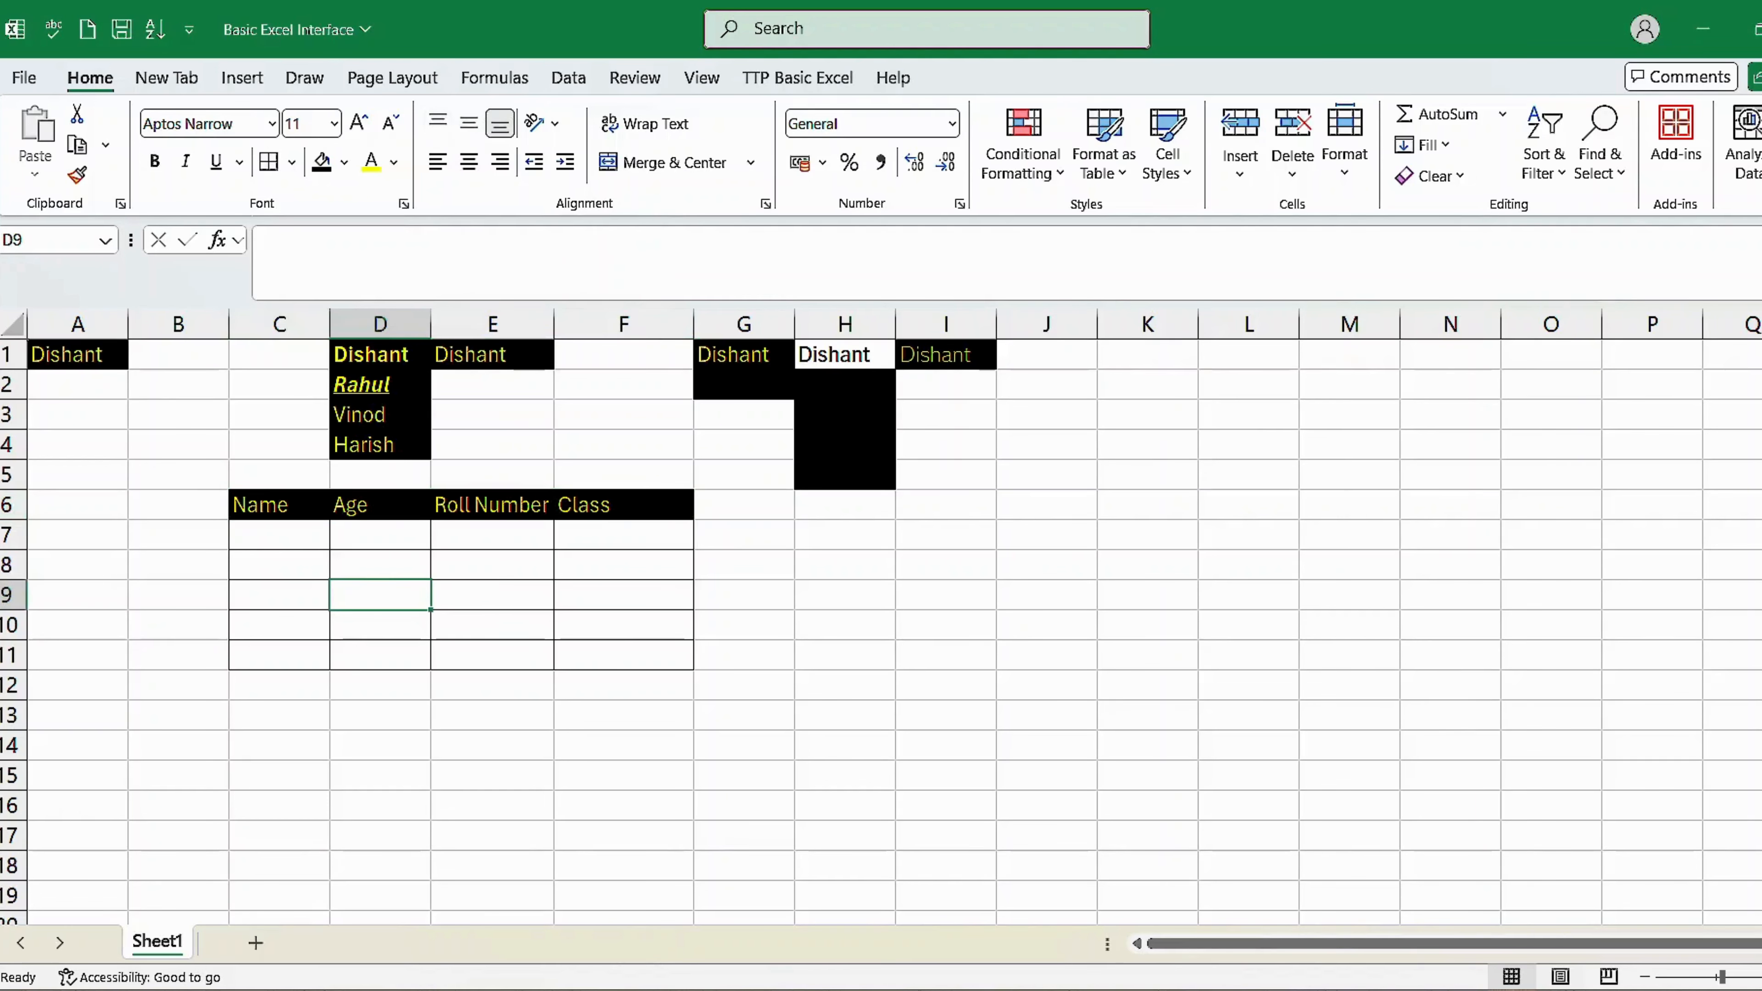
Increase the heights of rows 6 and 7 so the header cells have vertical room
drag(12, 522, 12, 537)
drag(13, 565, 14, 631)
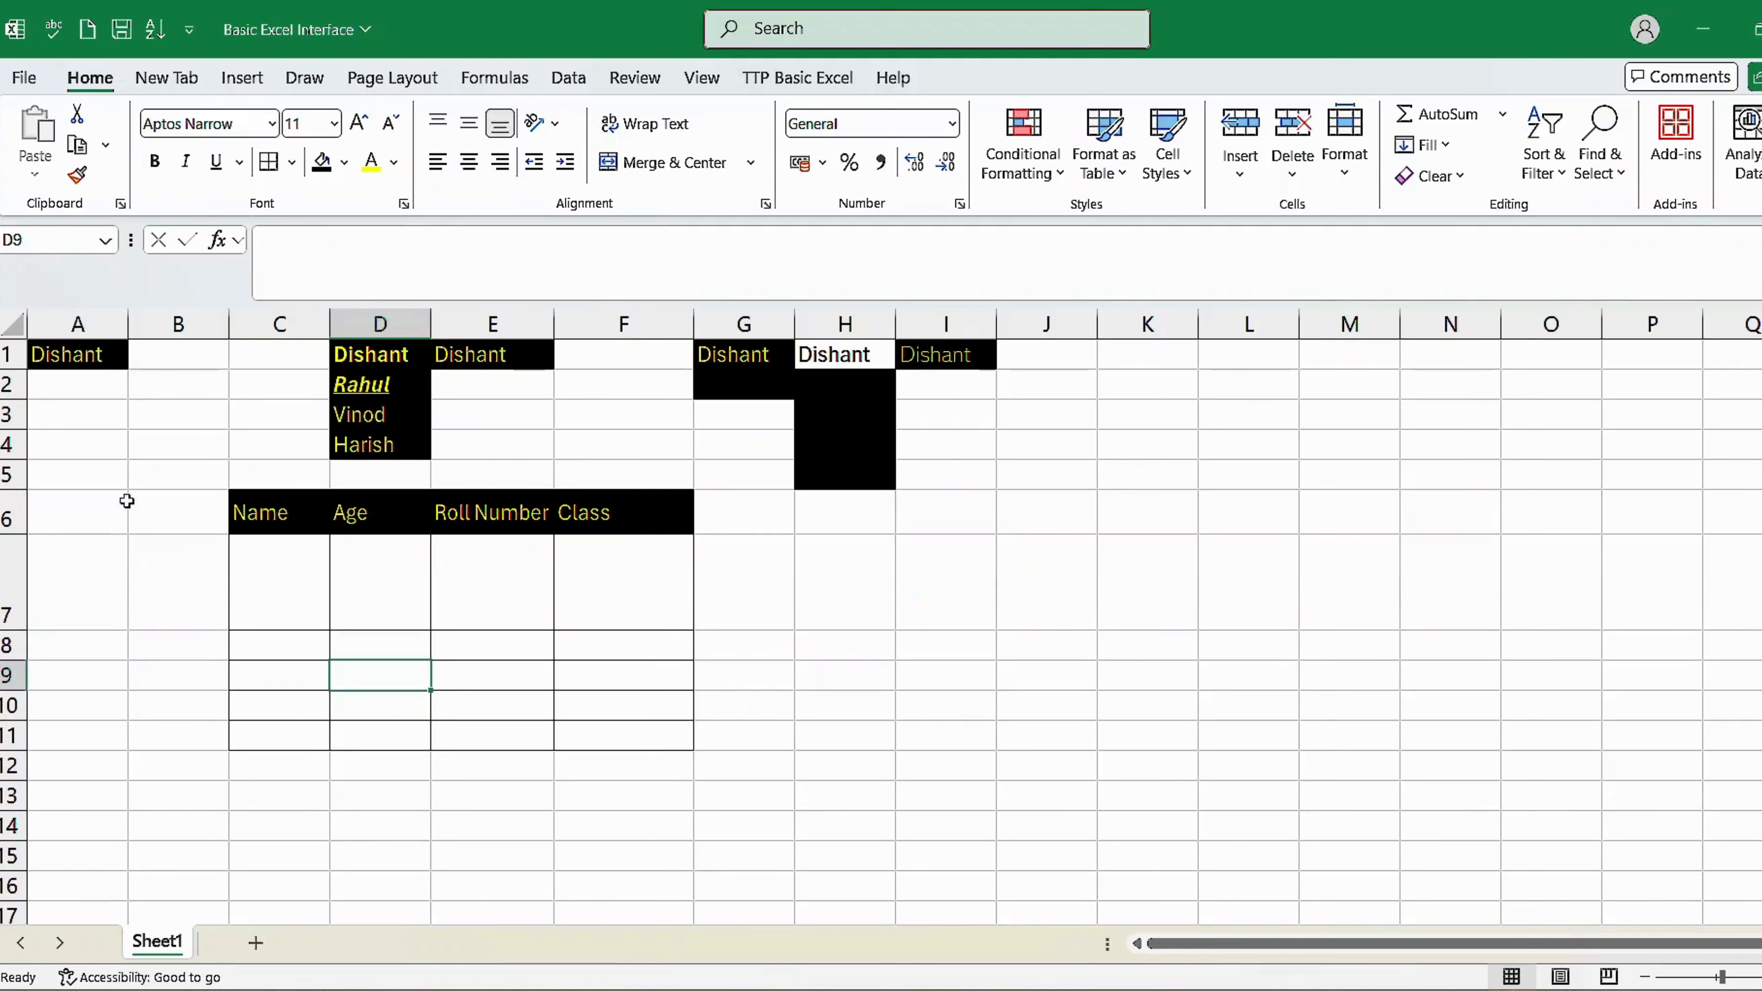
double_click(19, 536)
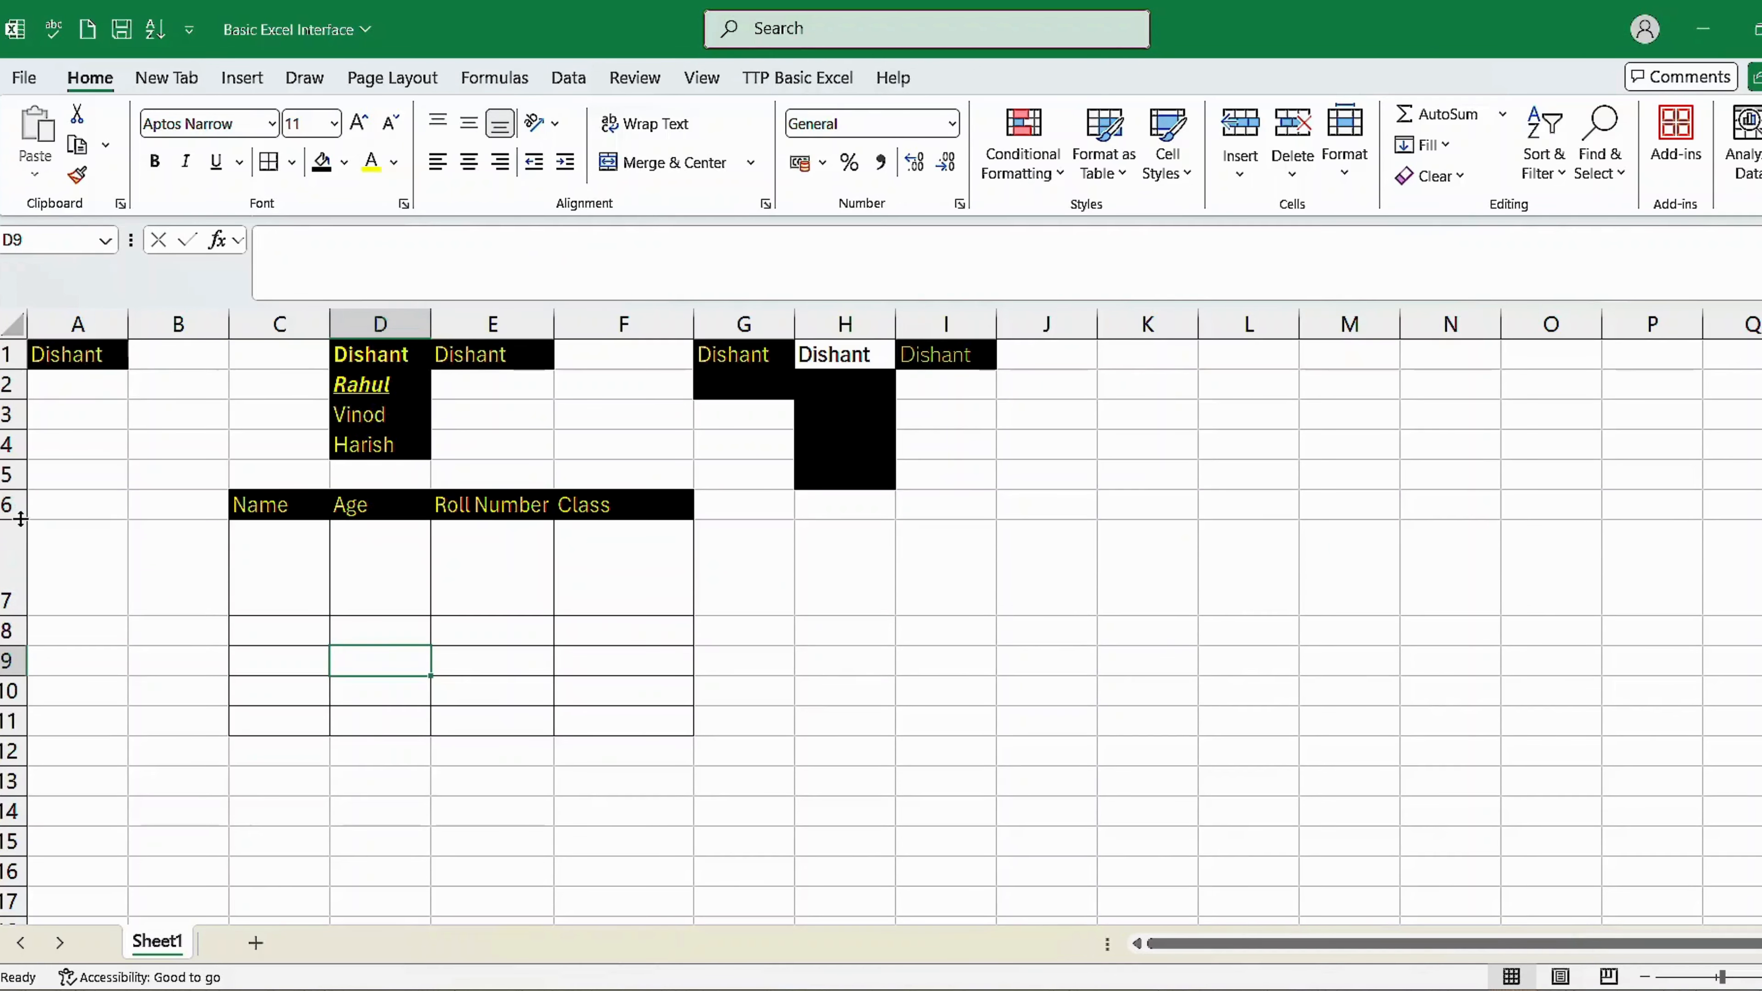
drag(20, 520, 20, 594)
Align the text of the header cells C6:F6 to the bottom of the row
click(485, 514)
drag(493, 544, 614, 559)
drag(326, 529, 617, 555)
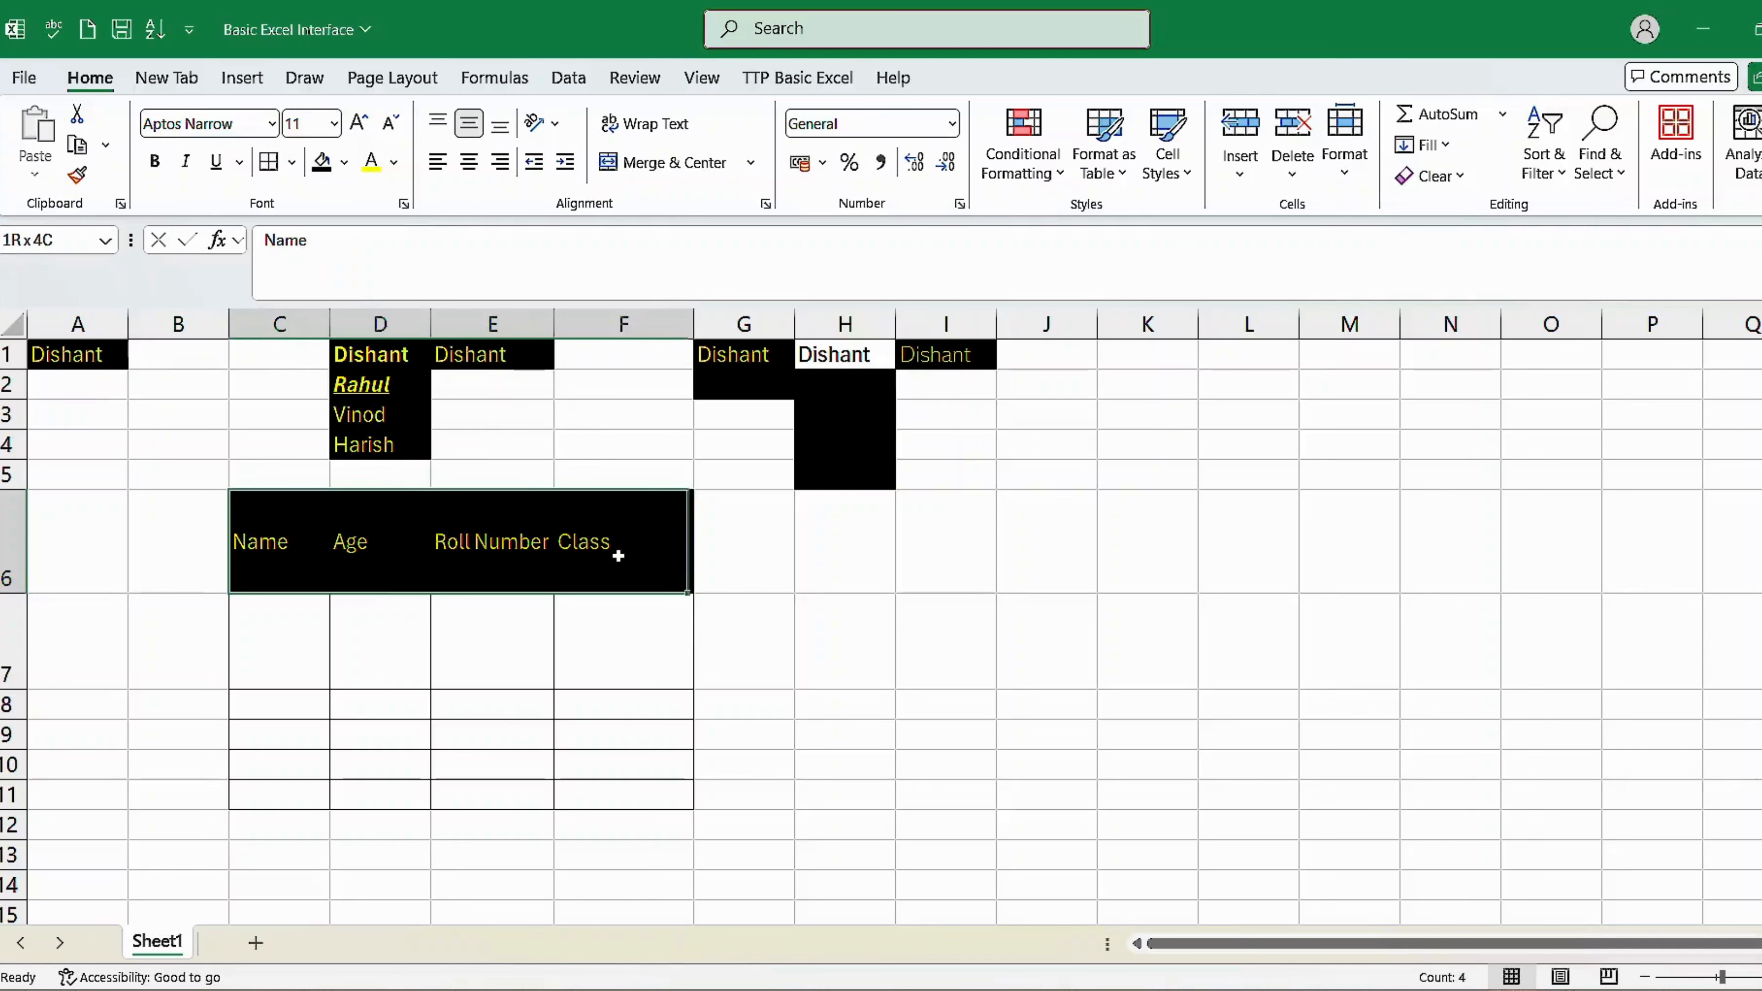
click(502, 126)
Try right alignment on headers C6:F6, and set them to Center and Middle Align
drag(297, 547, 603, 566)
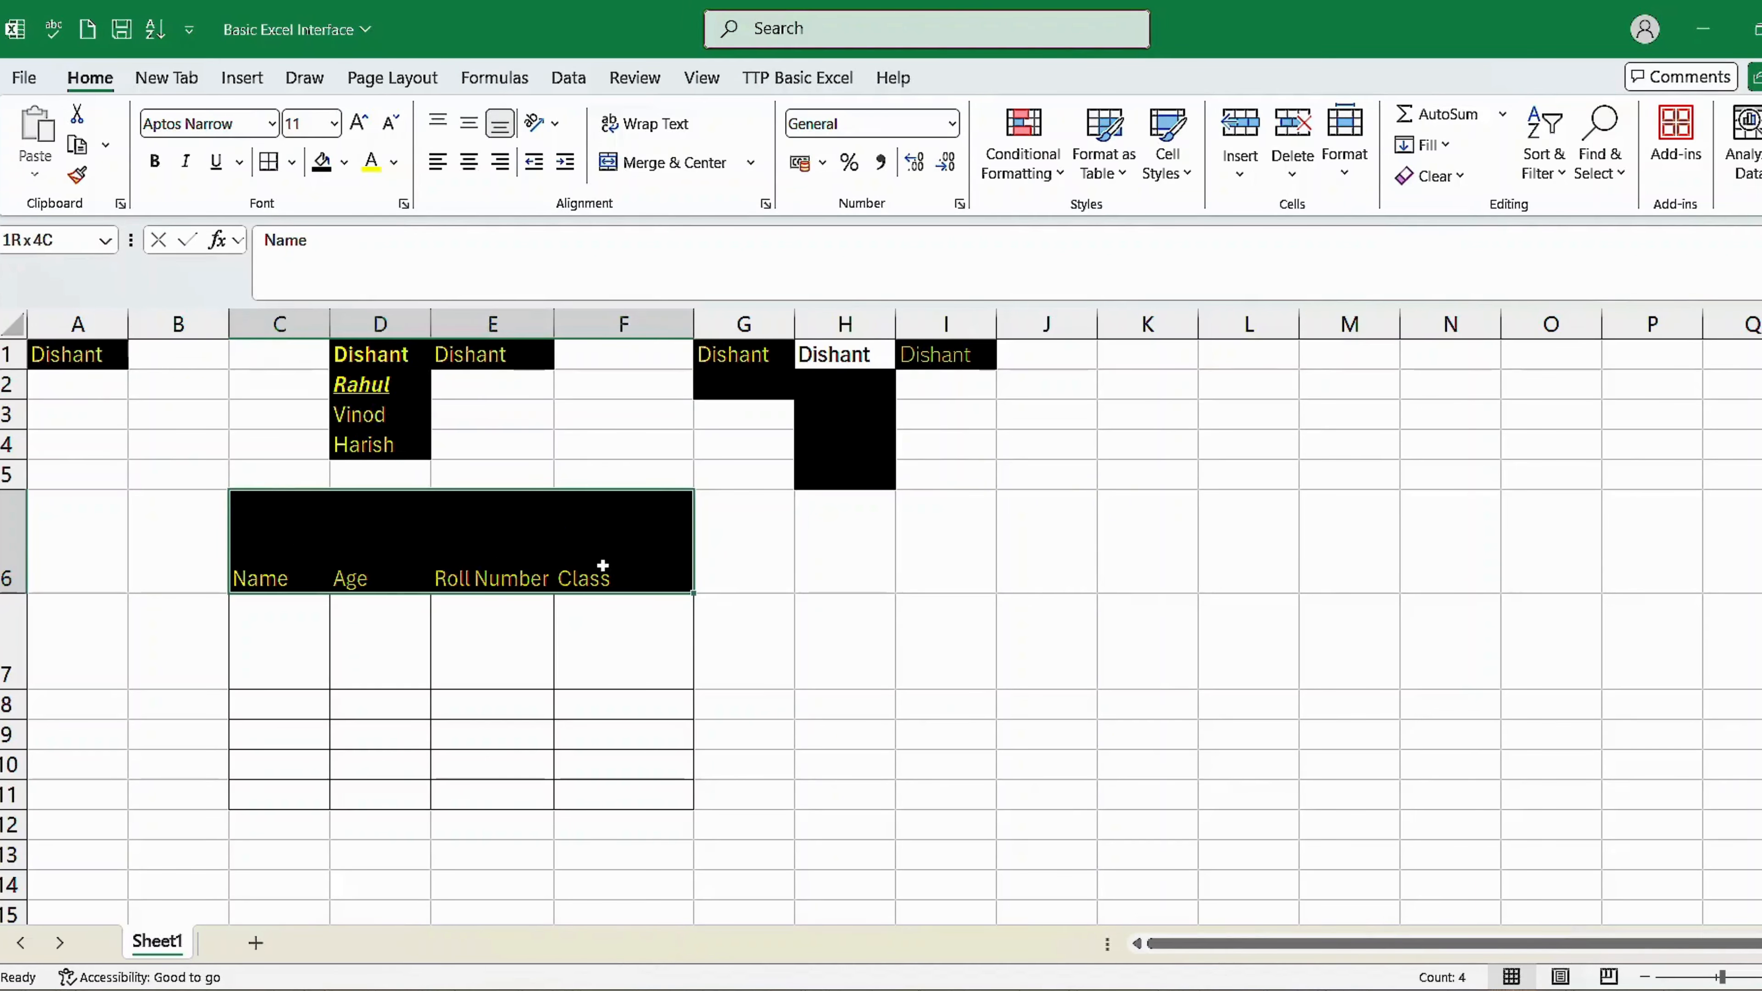
click(501, 163)
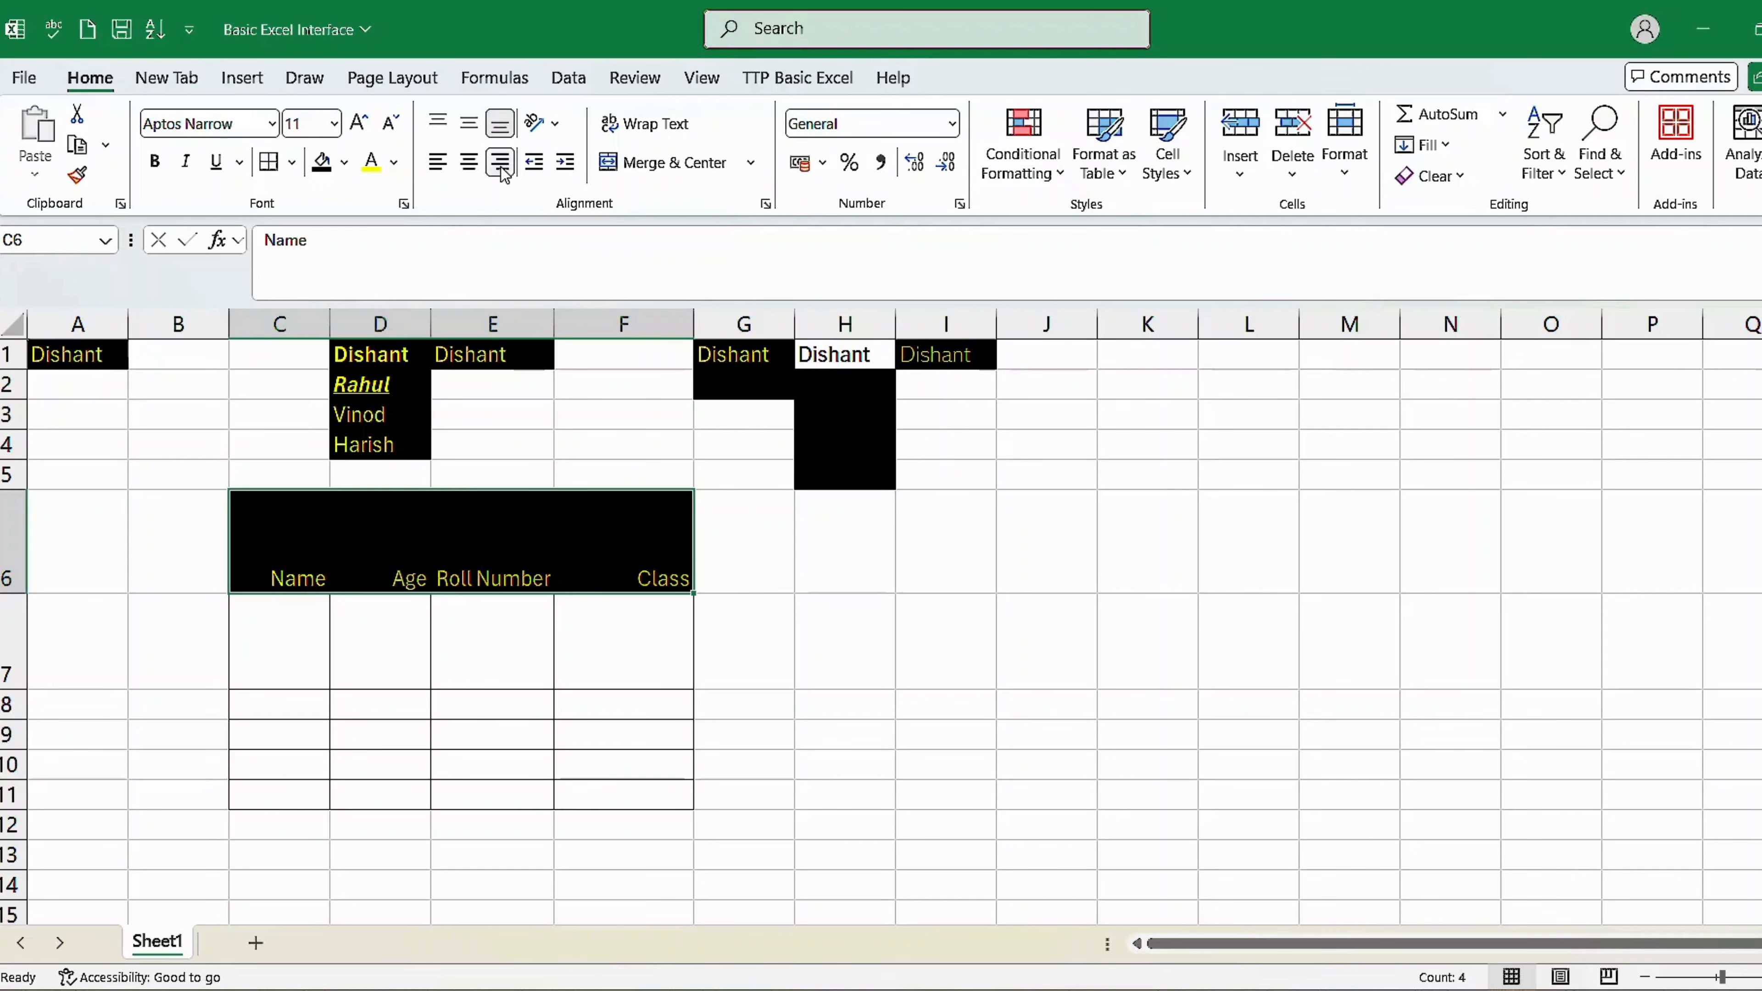
click(469, 163)
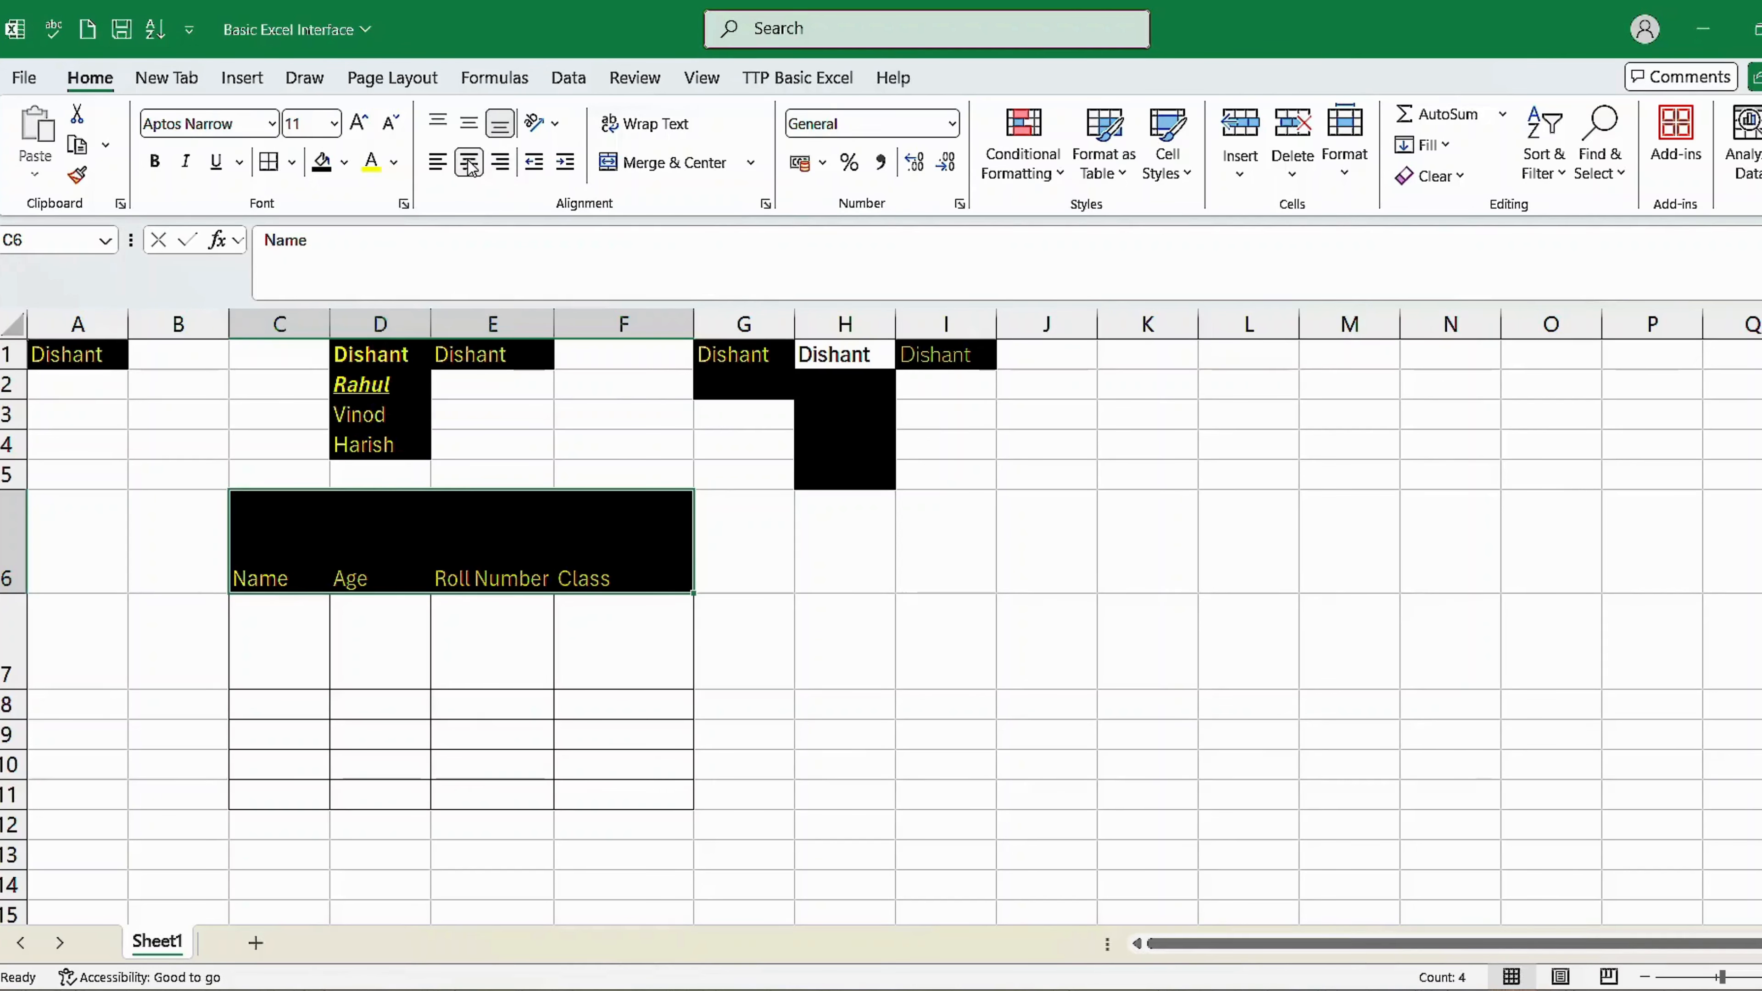
click(470, 164)
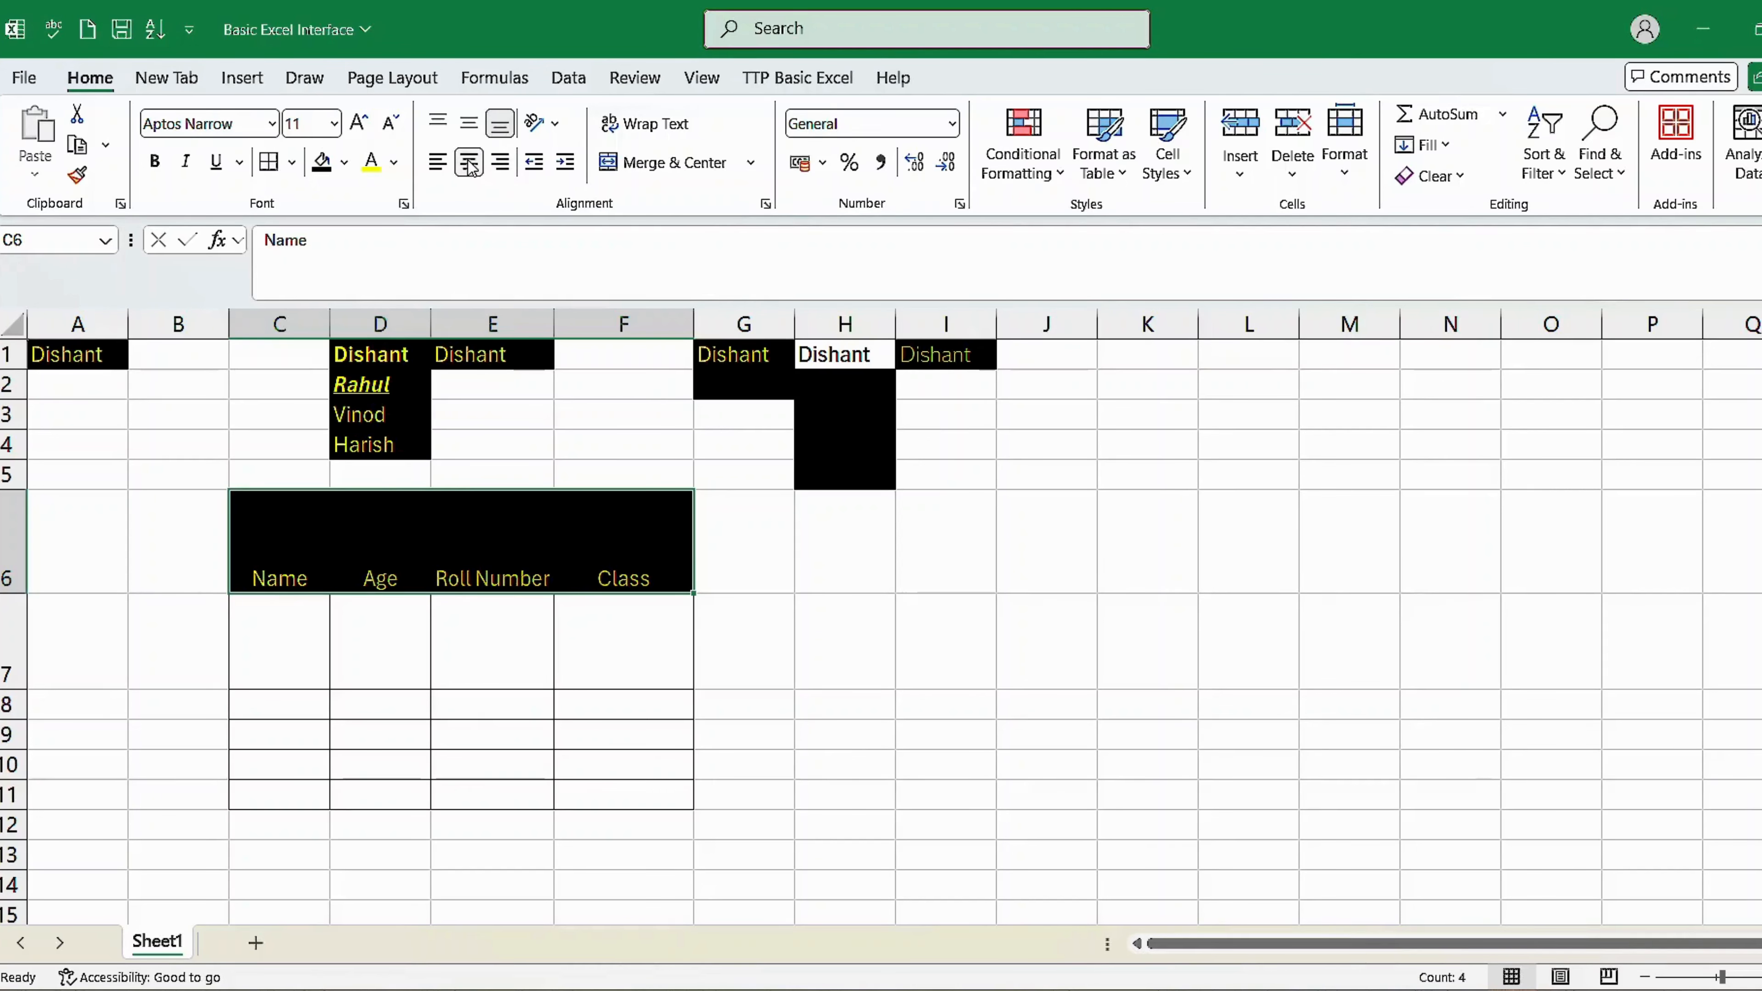
click(469, 130)
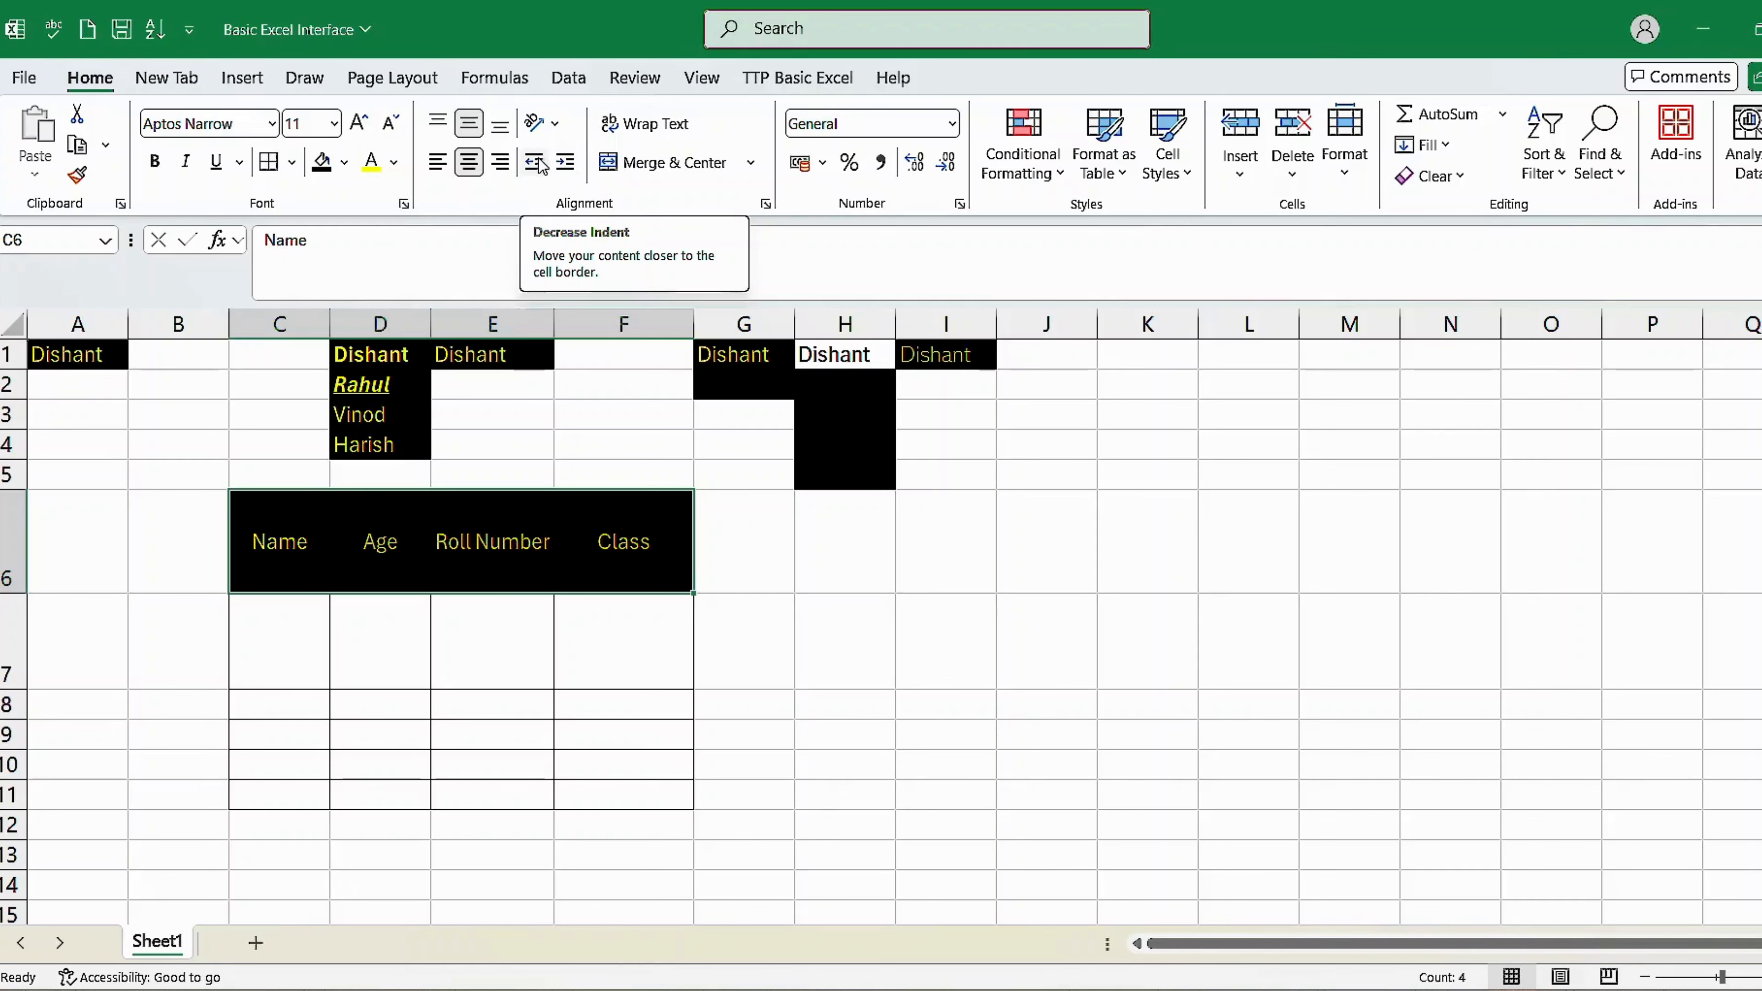
Widen column C and try increasing and decreasing the indent of the Name header in C6
drag(267, 546, 610, 571)
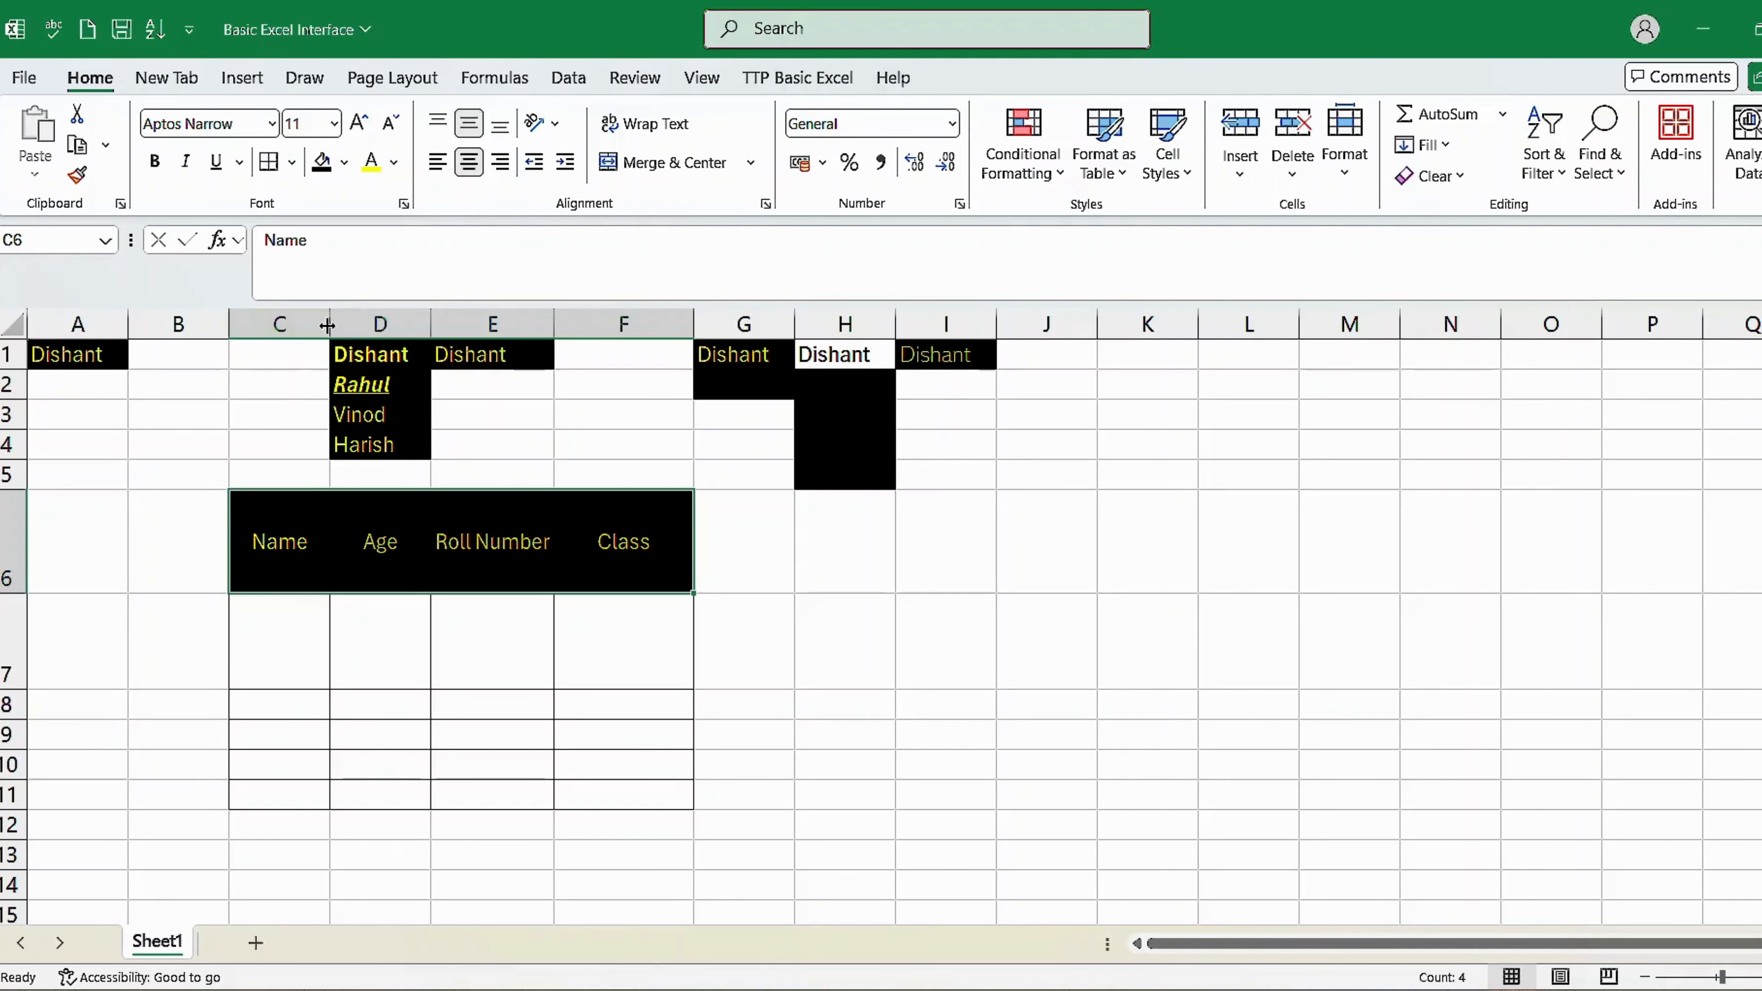
drag(328, 325, 504, 321)
click(357, 448)
click(350, 523)
click(567, 167)
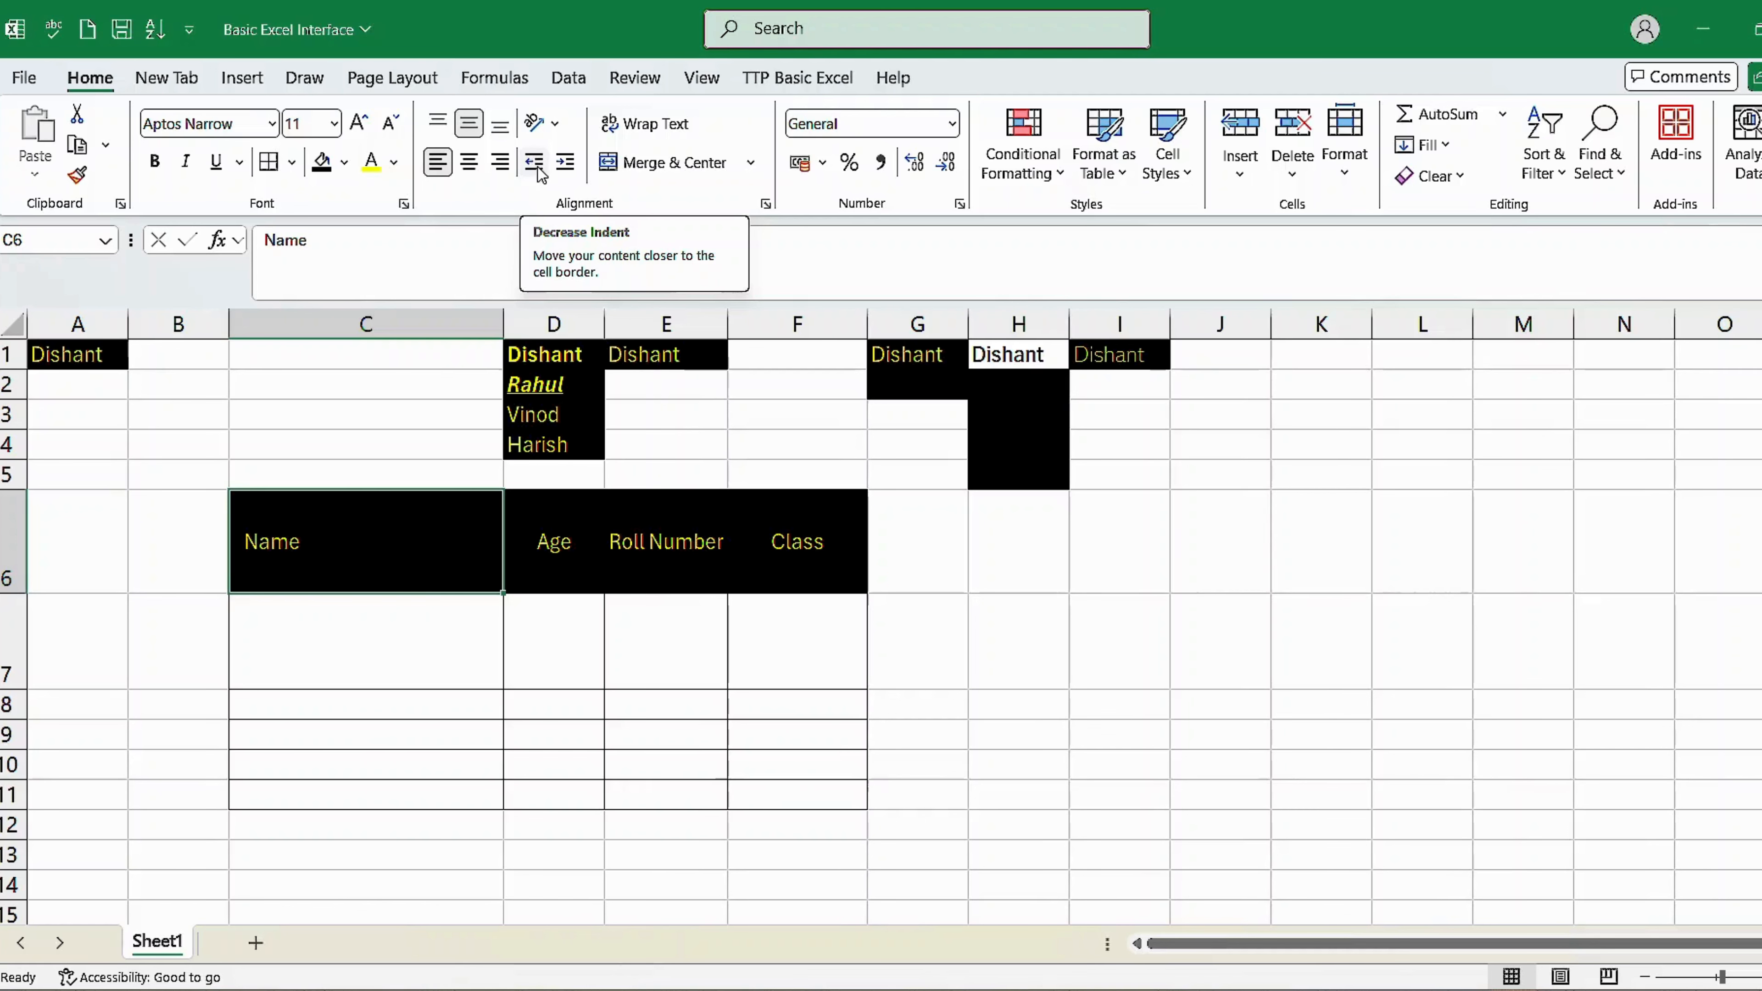
click(538, 170)
click(561, 163)
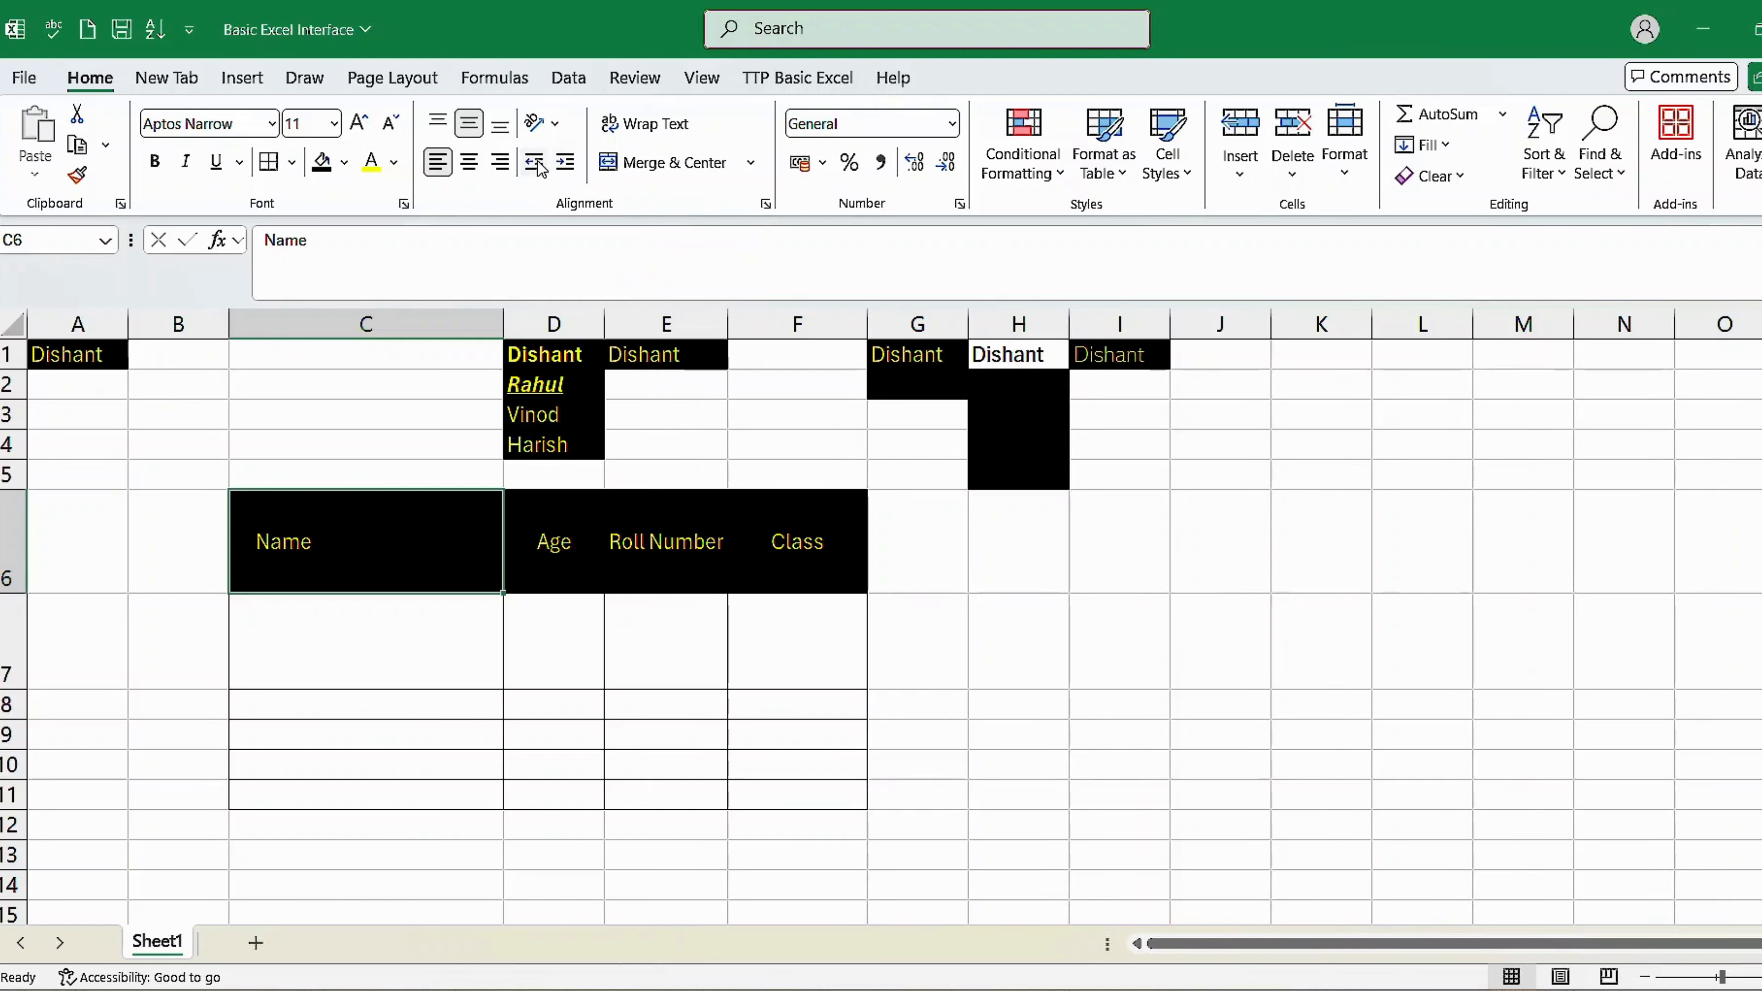
Increase the indent of the Name header in C6 several more levels
click(565, 164)
click(564, 164)
click(565, 164)
click(565, 164)
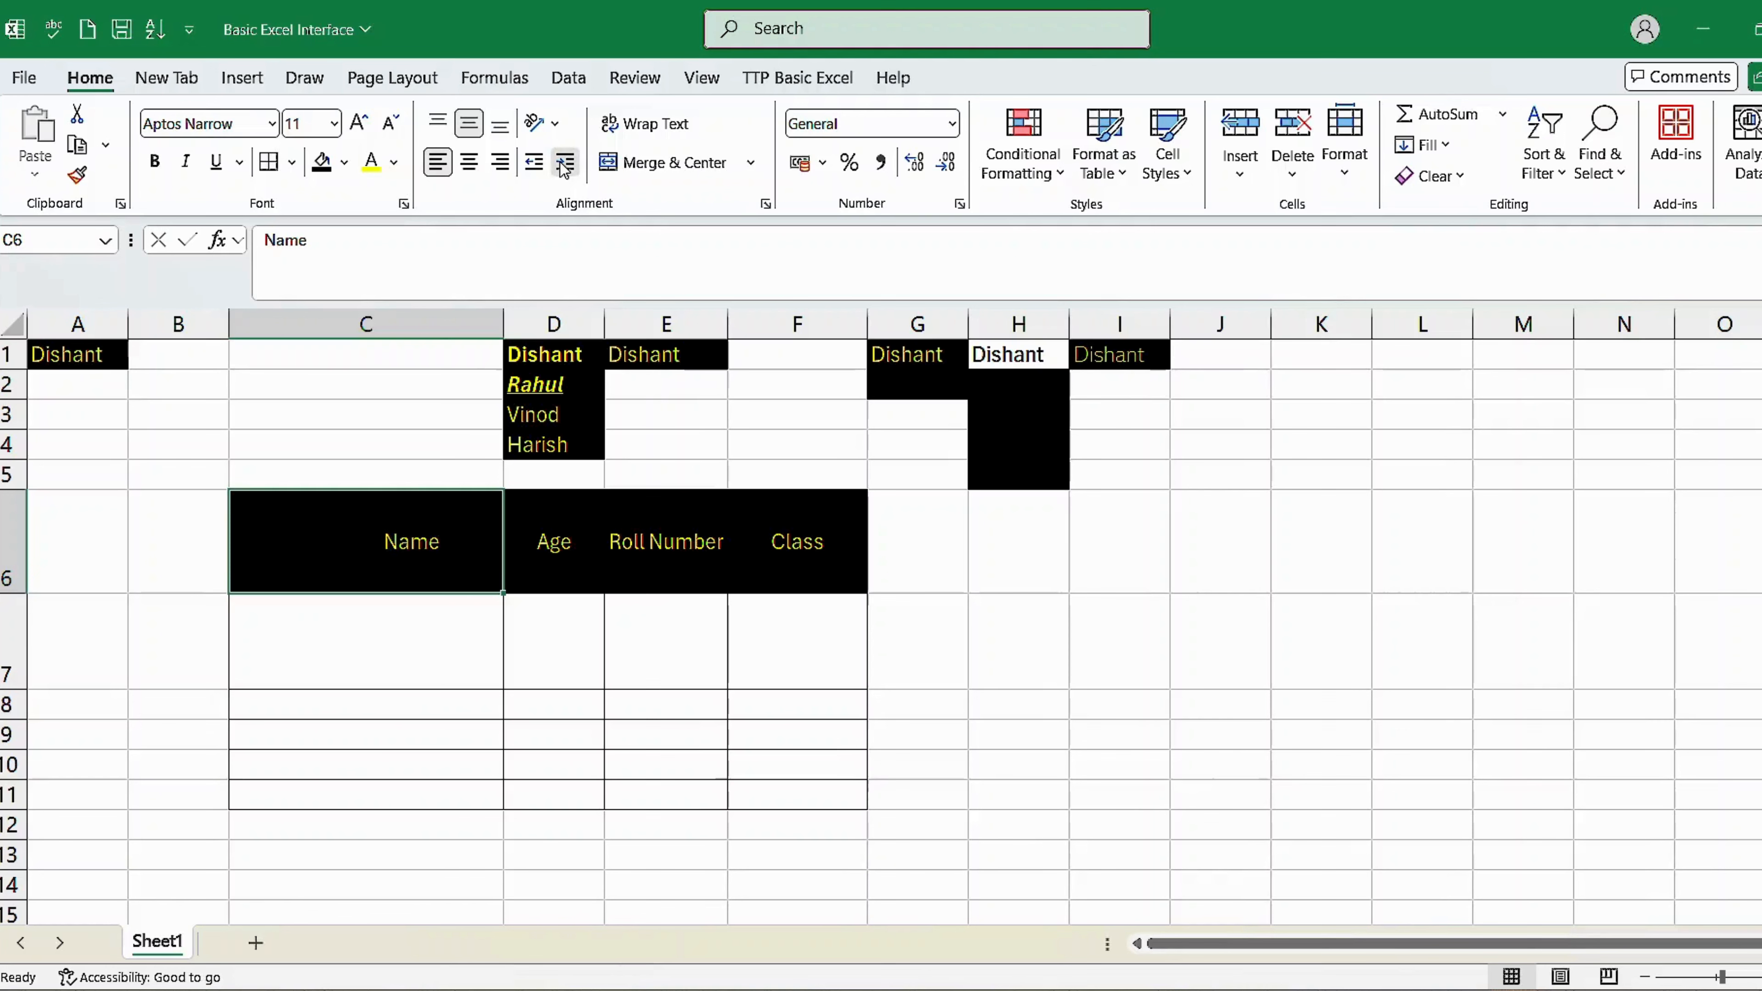
click(565, 163)
click(565, 164)
Decrease the indent of the Name header in C6 a few levels, and increase it again
click(534, 164)
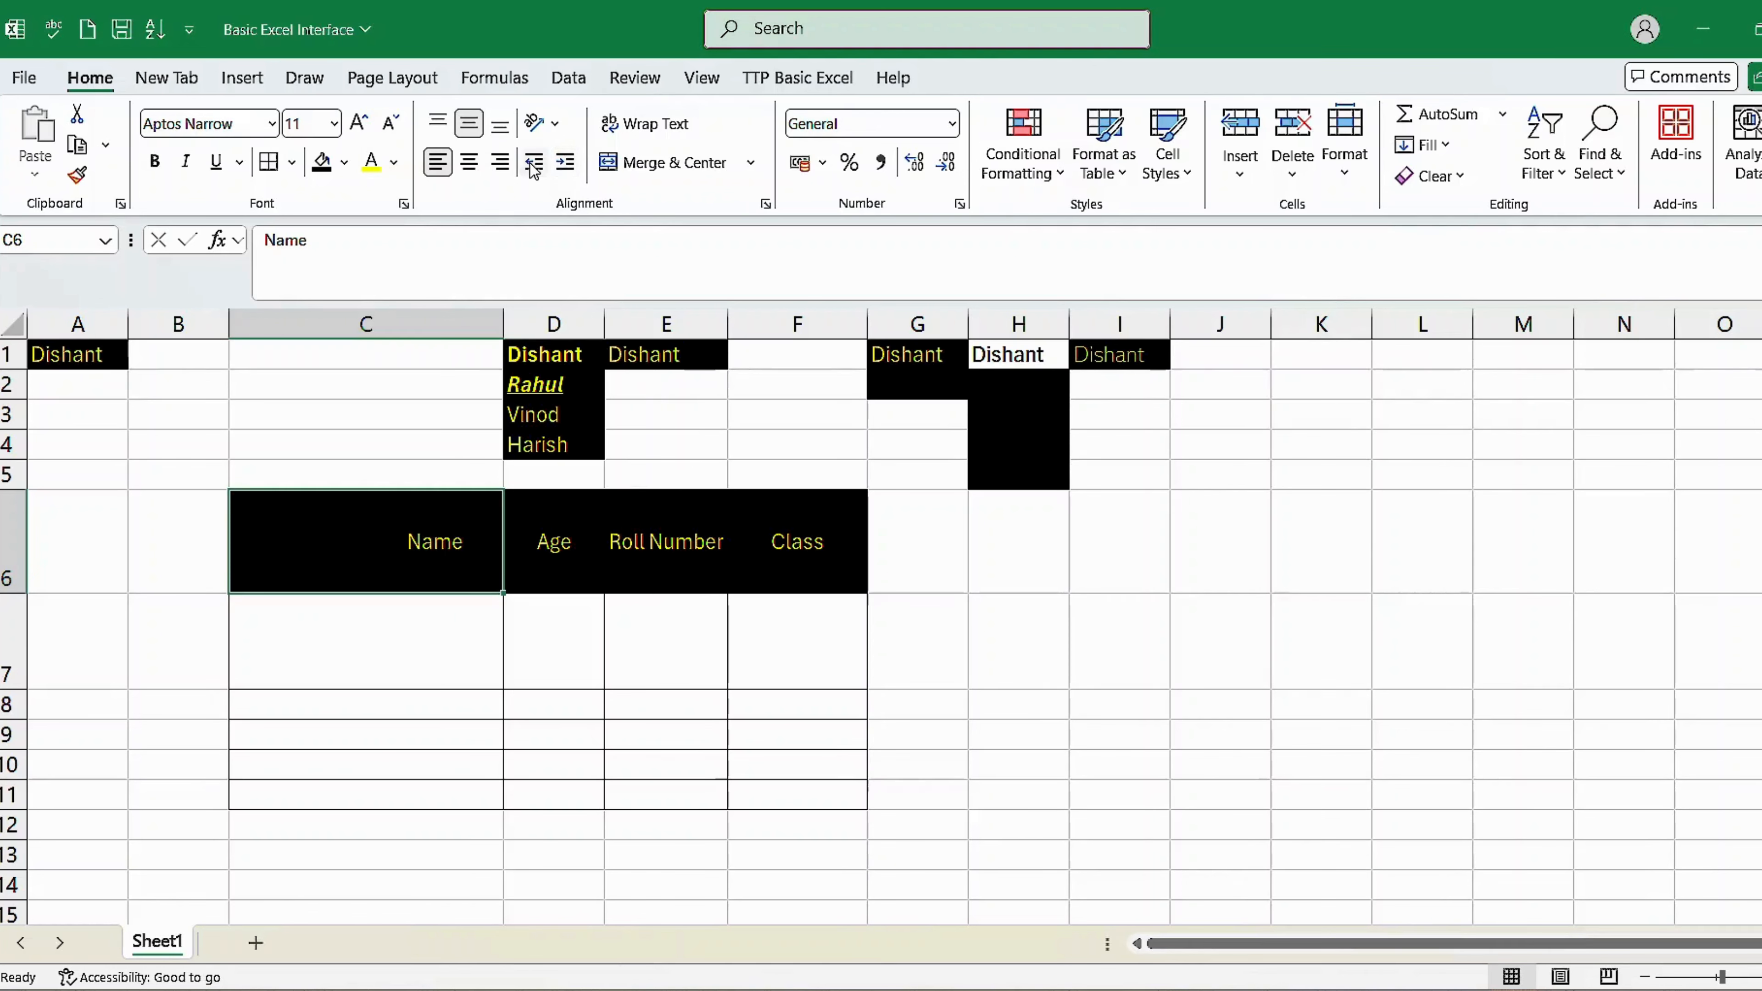
click(533, 164)
click(533, 164)
double_click(452, 536)
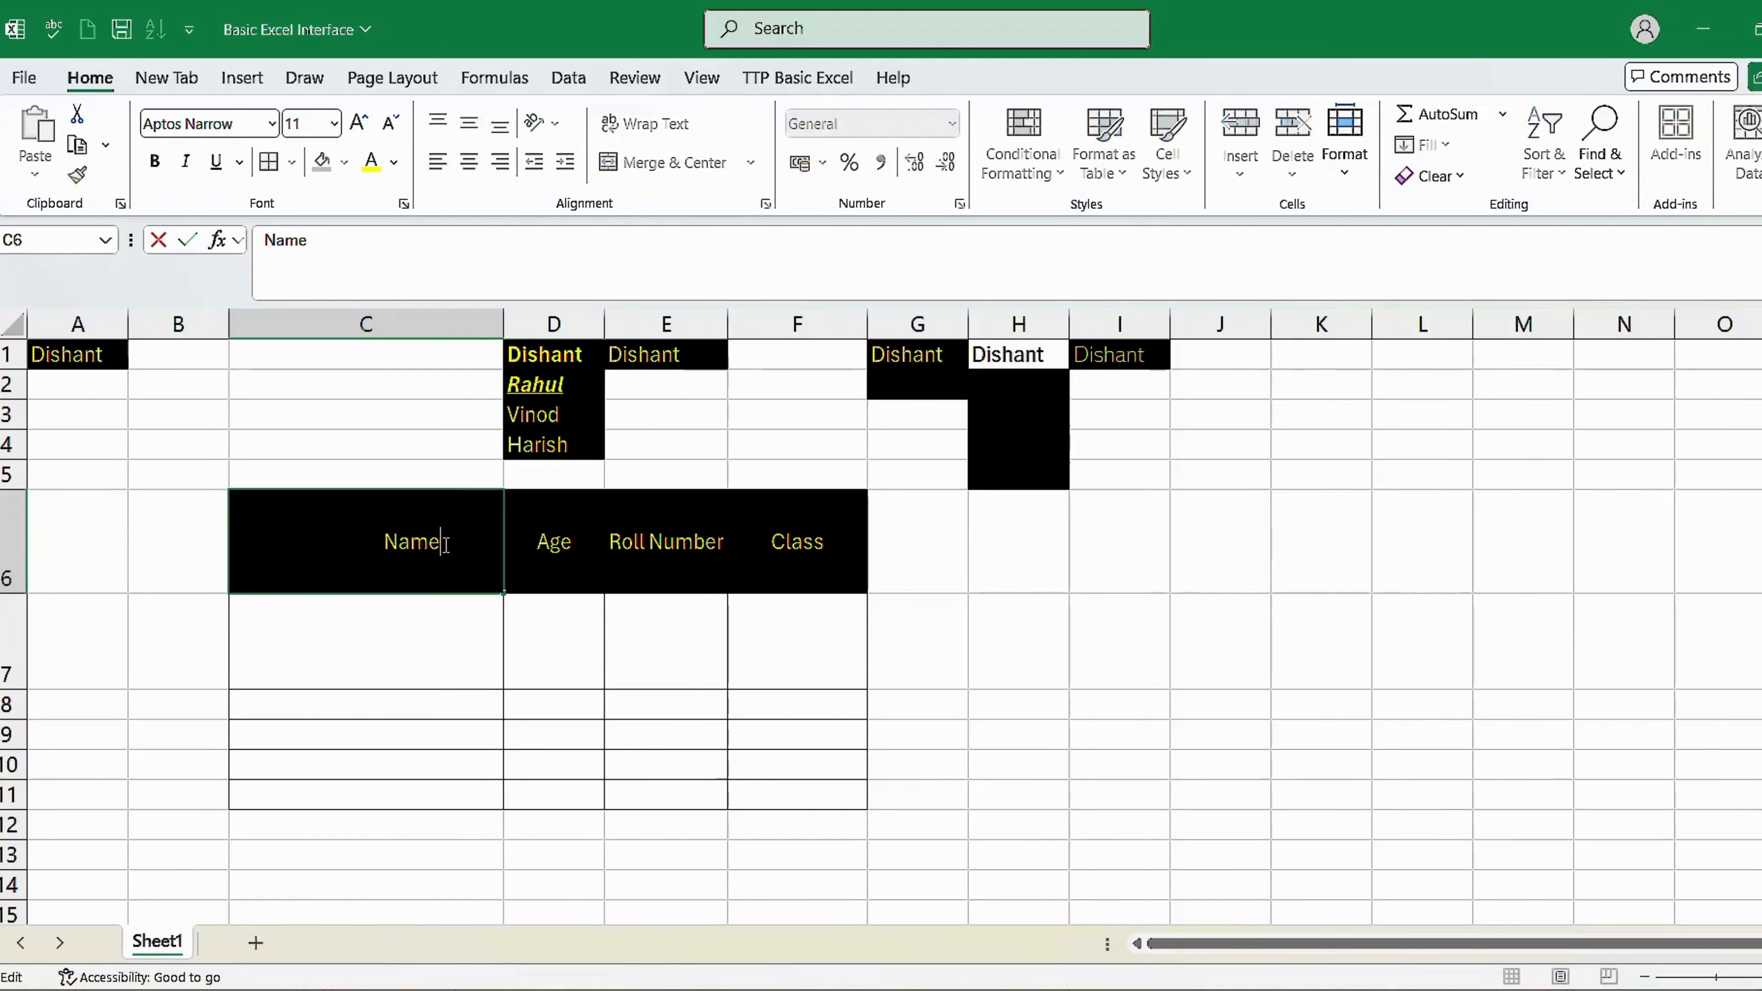
key(Escape)
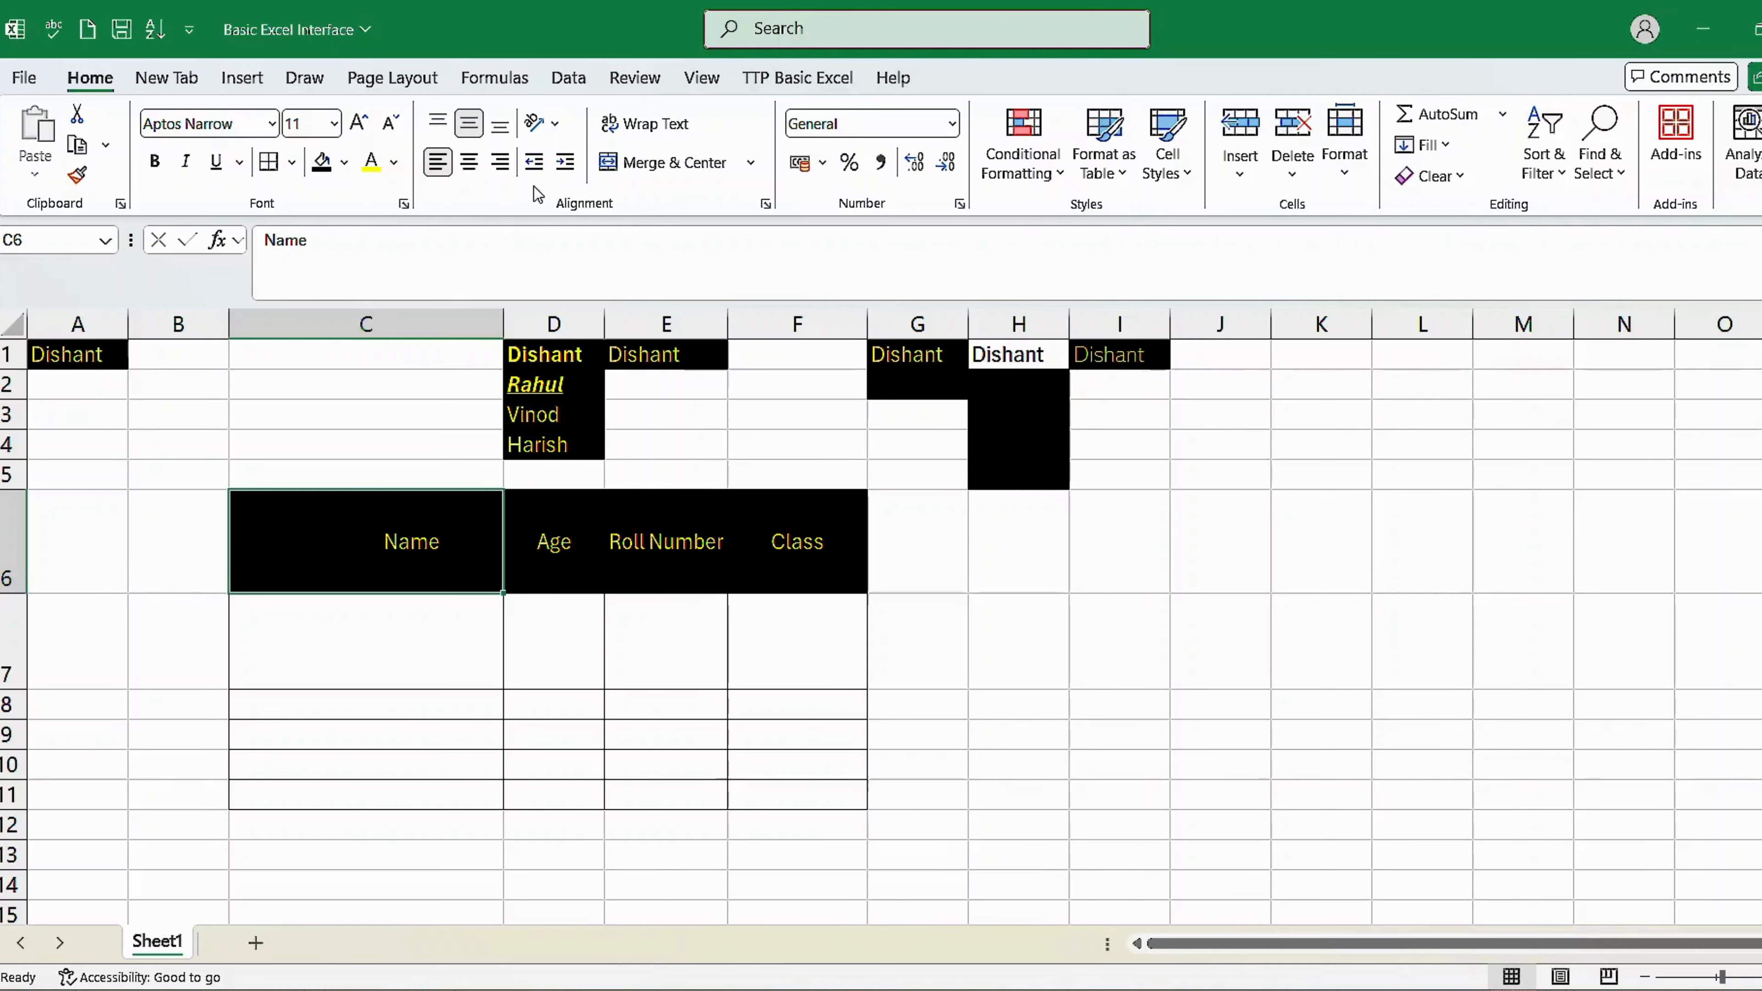
click(565, 163)
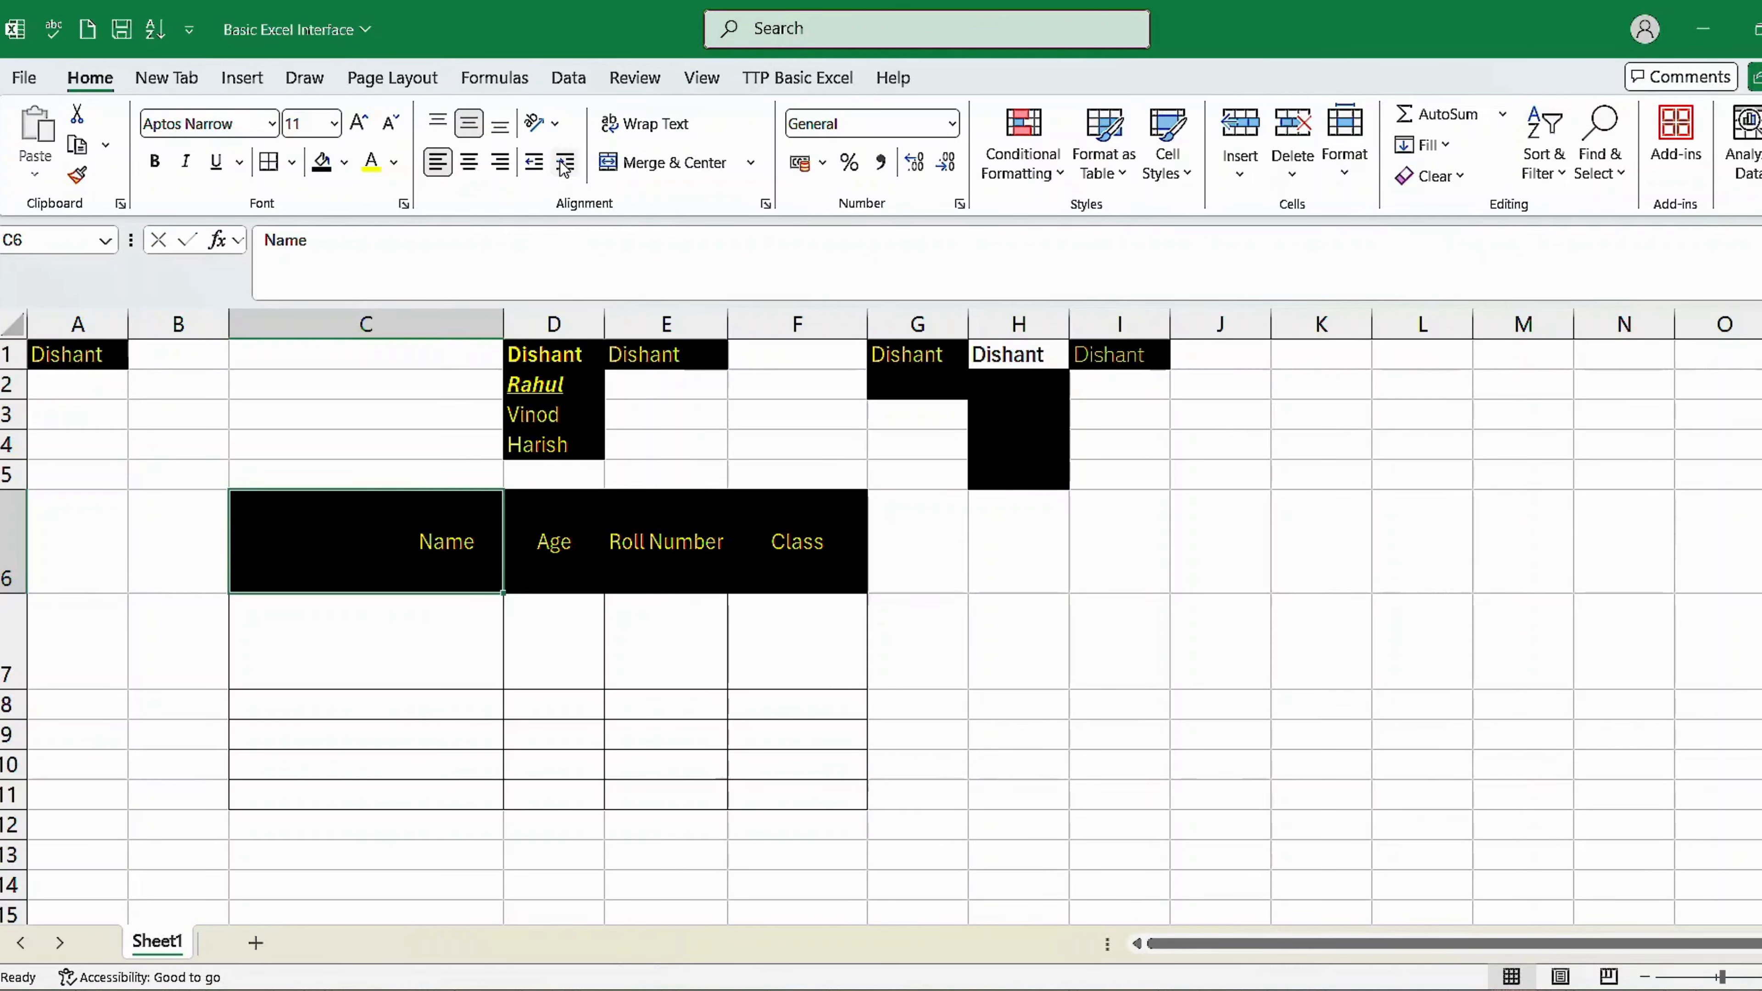
Narrow column C to about its original width and reduce the height of row 6
click(554, 543)
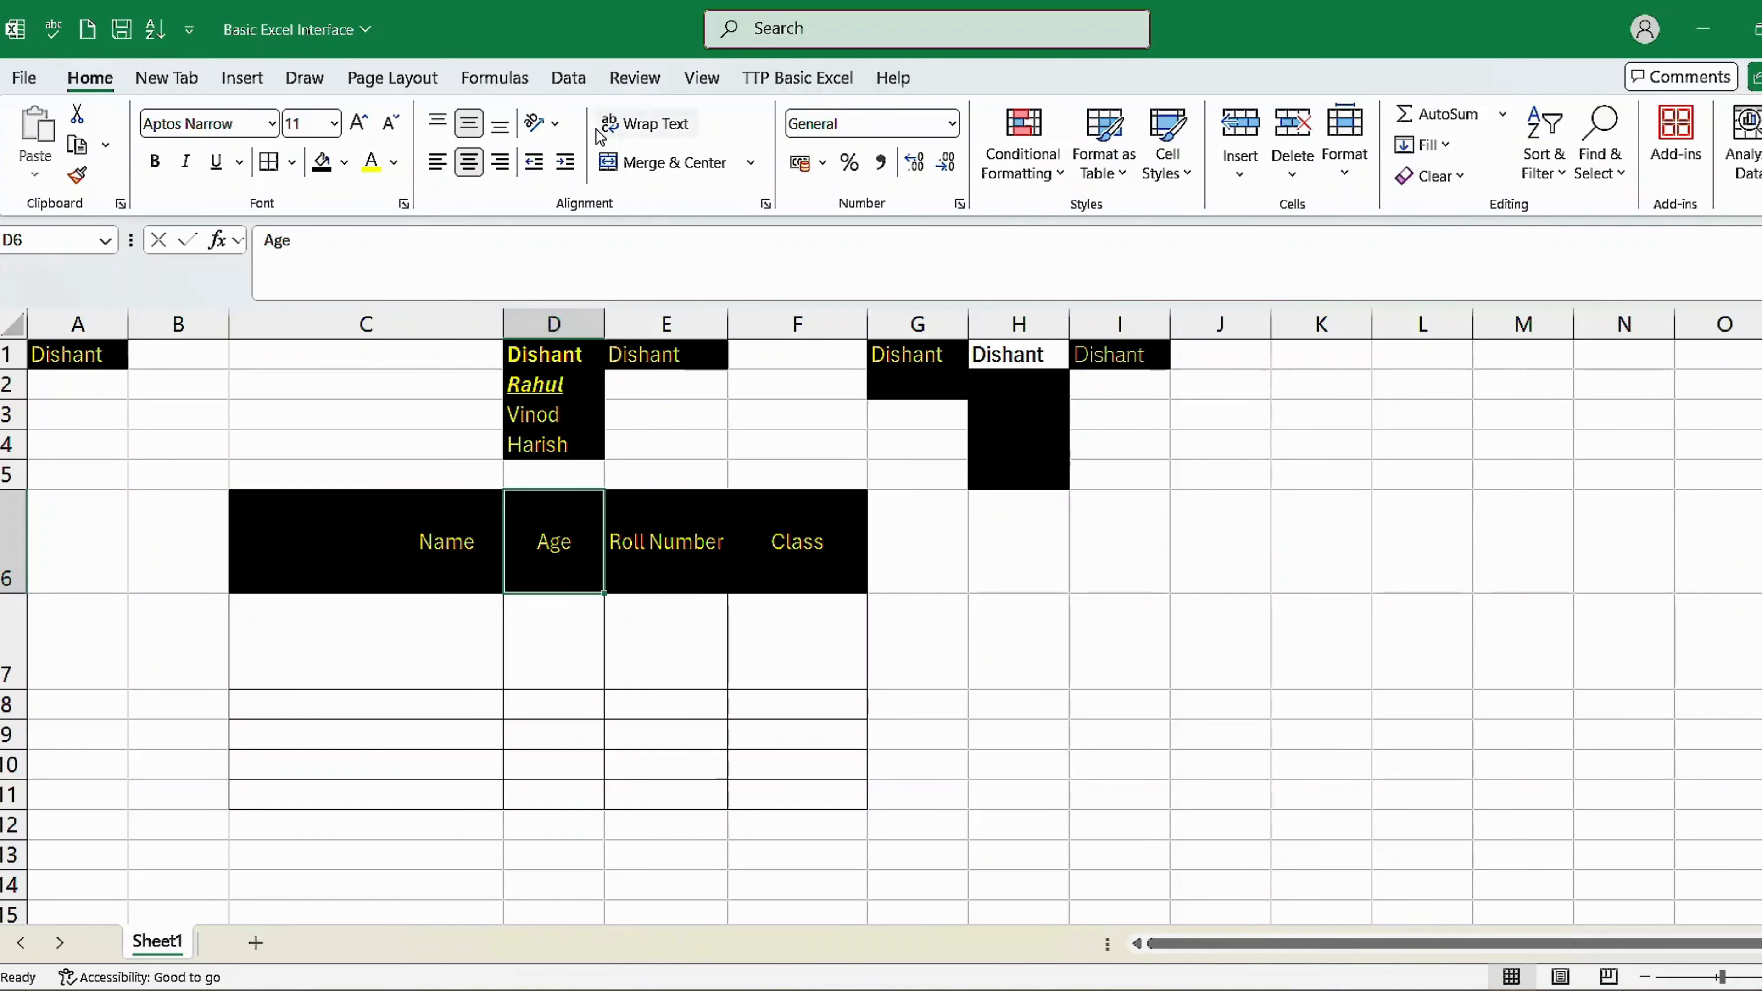
click(392, 552)
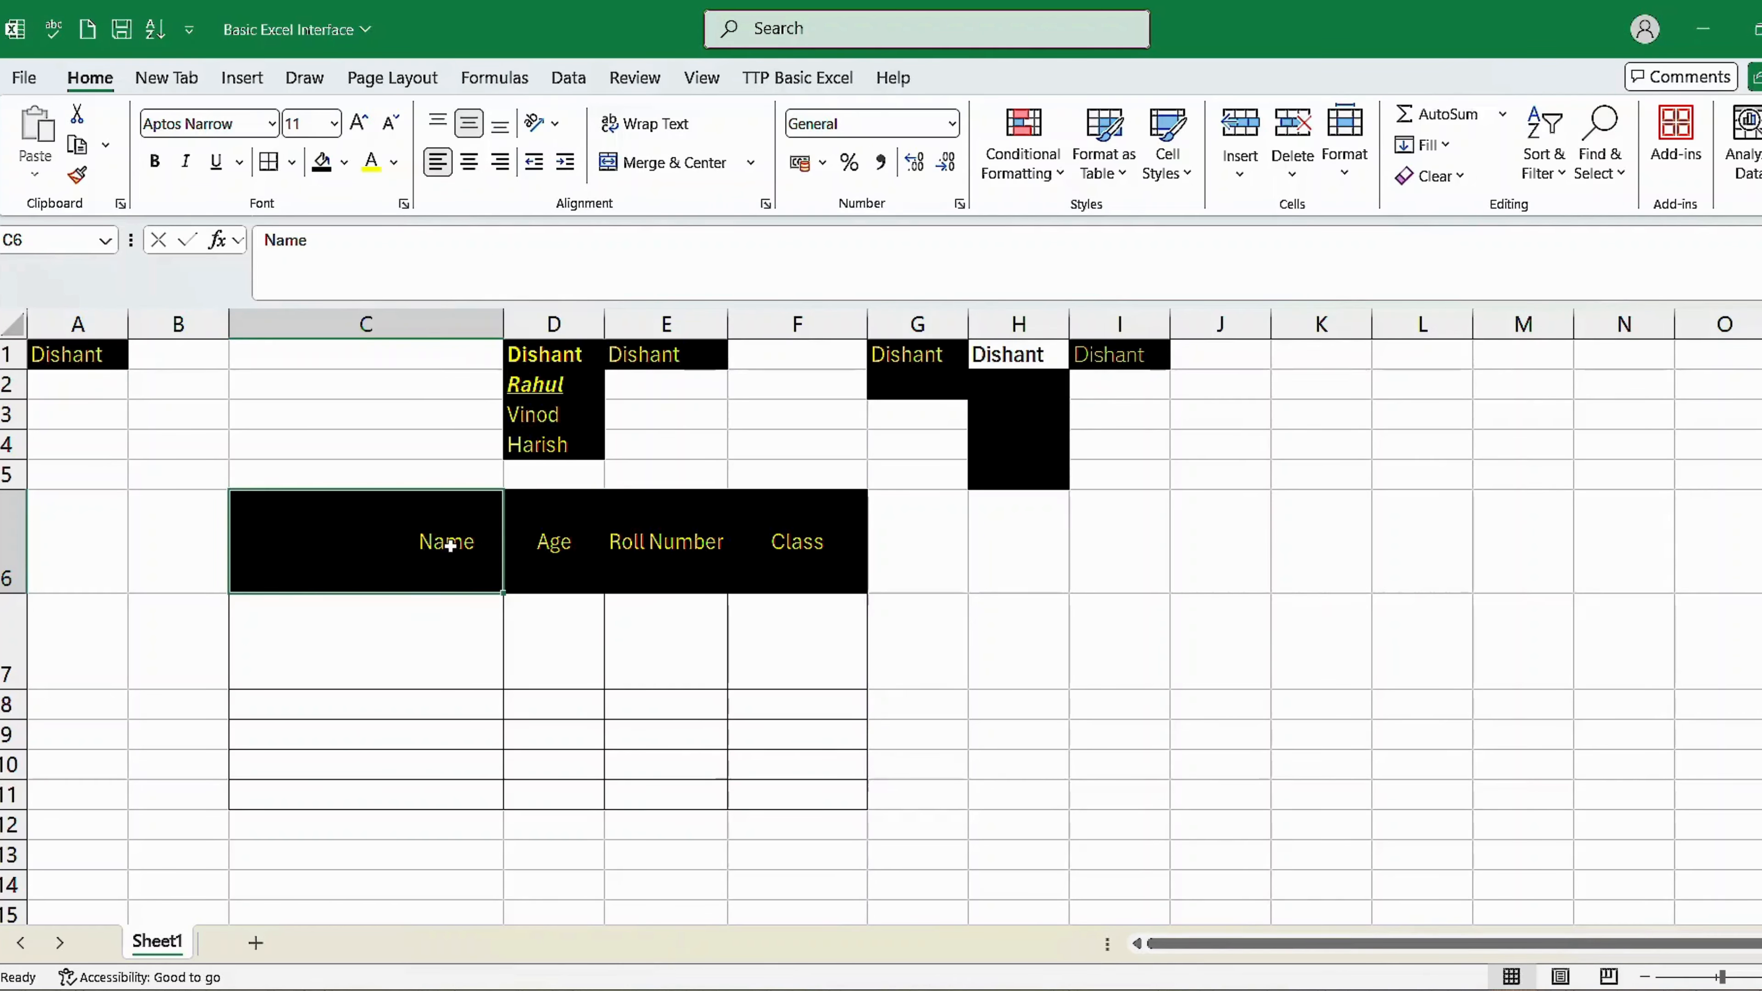
drag(504, 323, 321, 324)
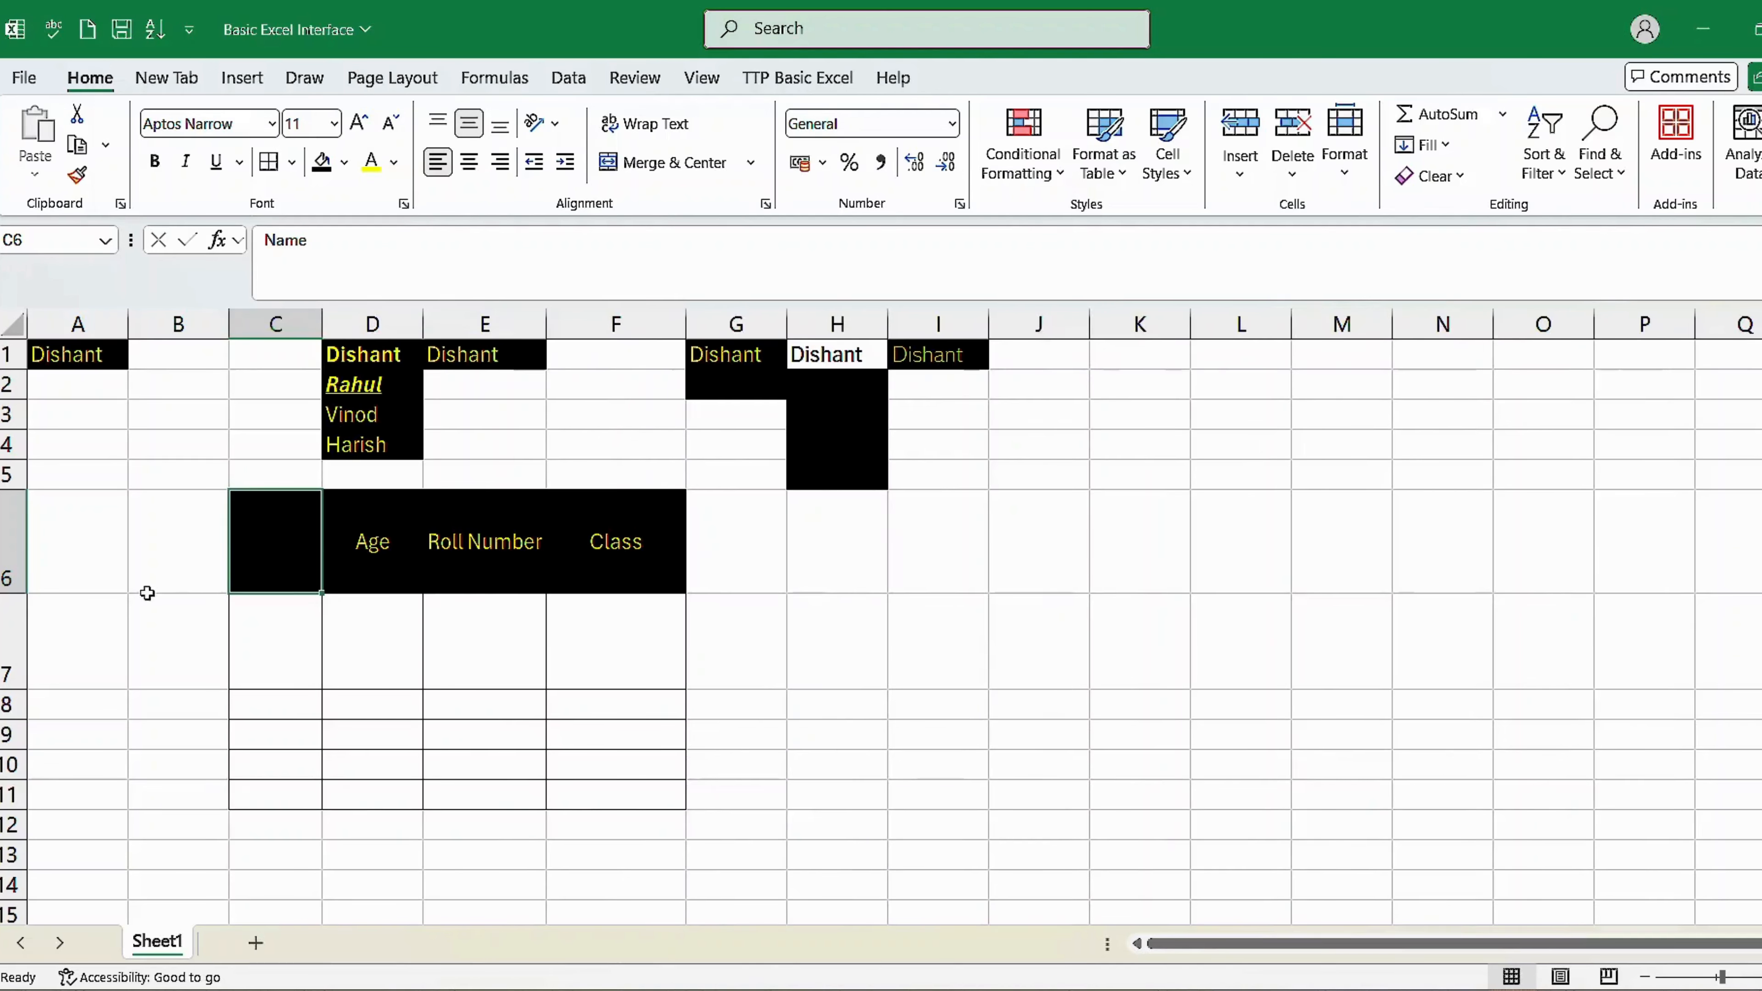
drag(14, 594, 13, 536)
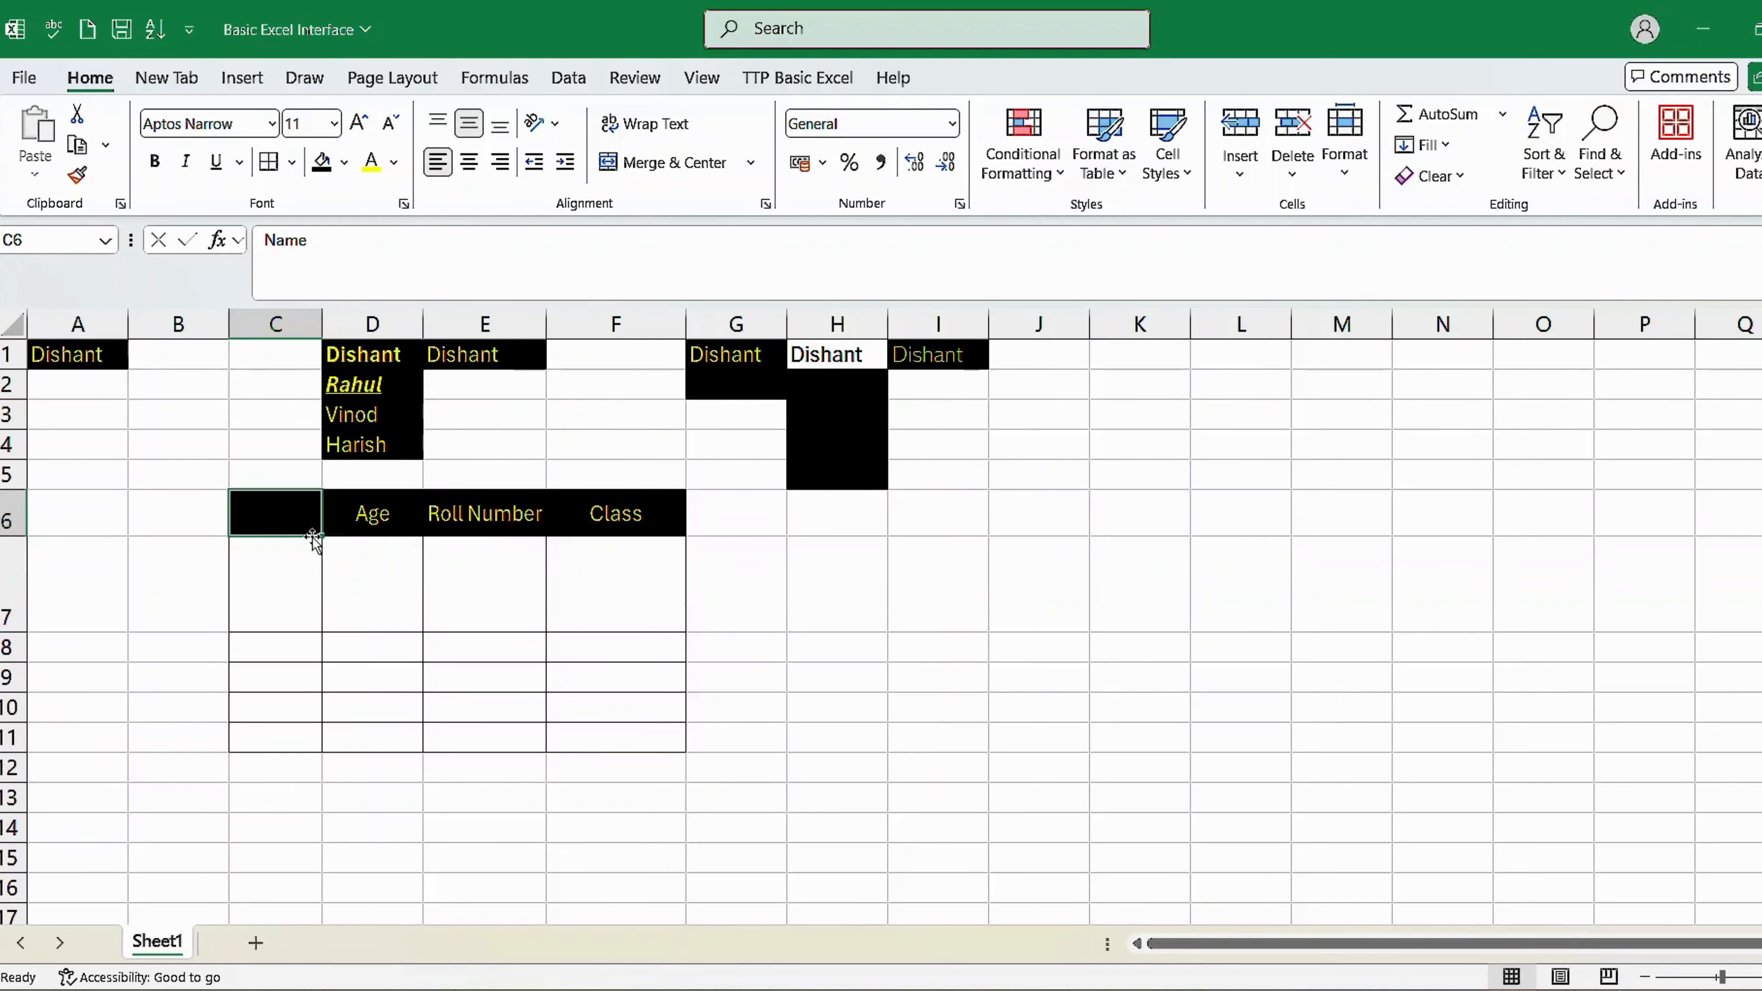
Replace the Name header in C6 with "TTP Basi Excel Series"
text(T)
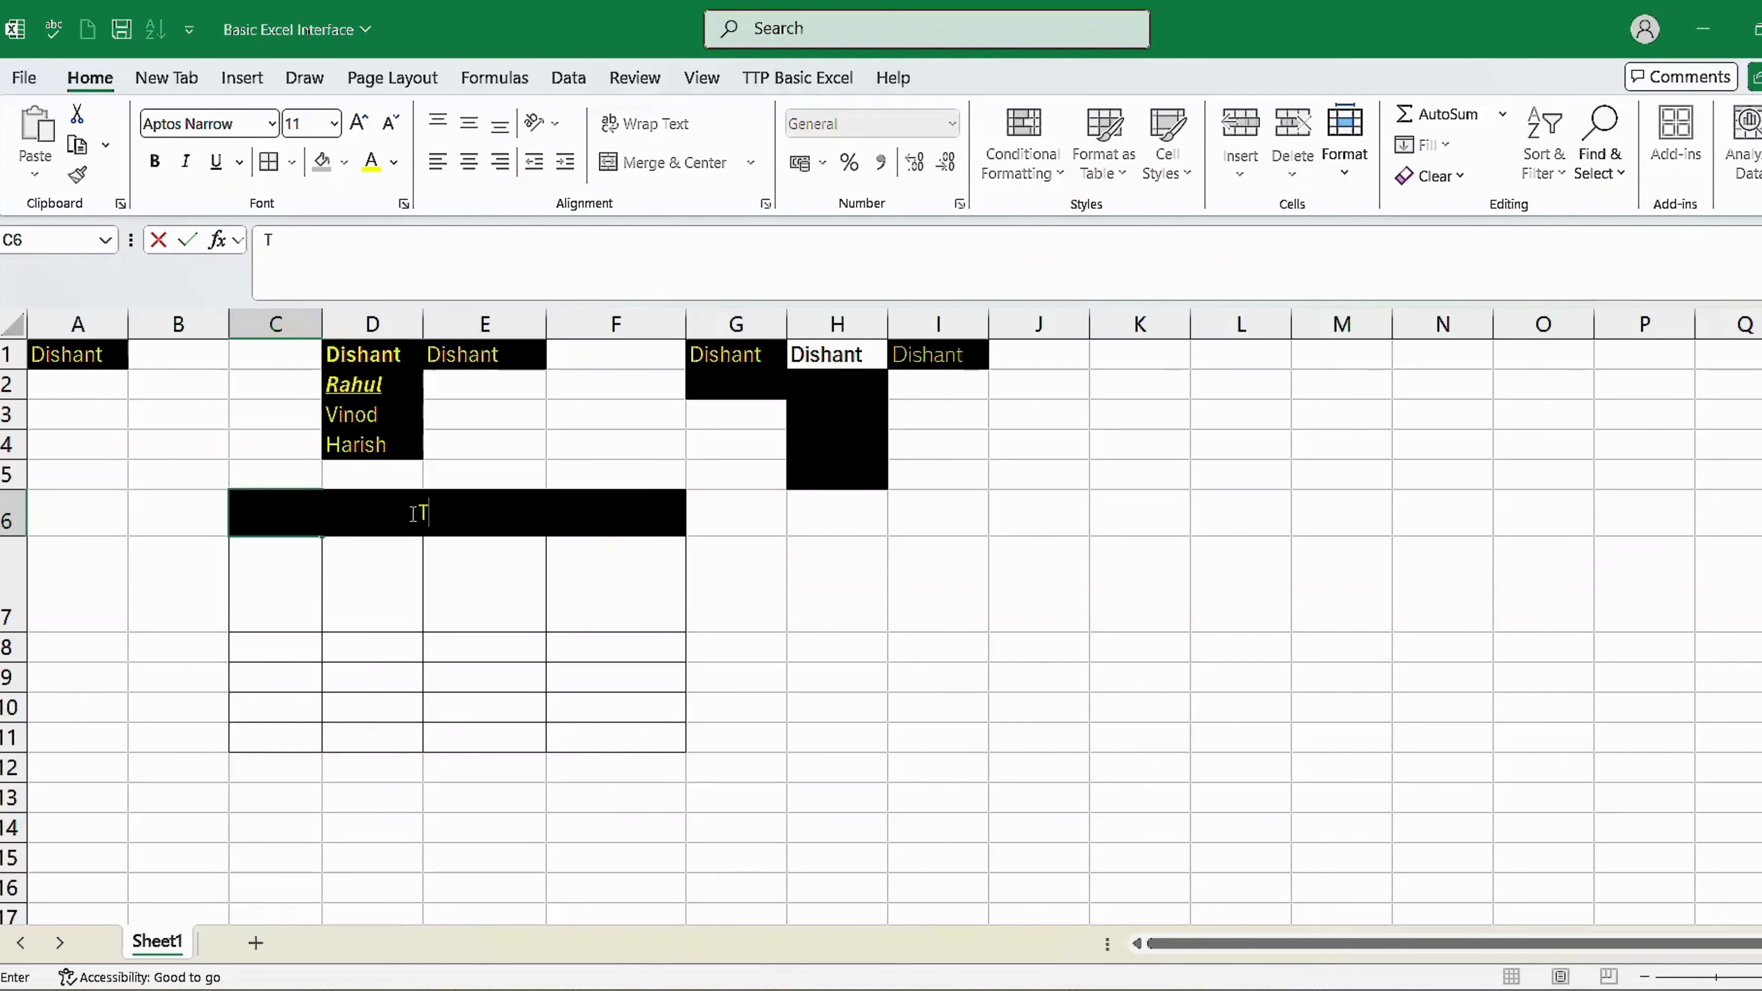
text(TP)
text(Basi Excel)
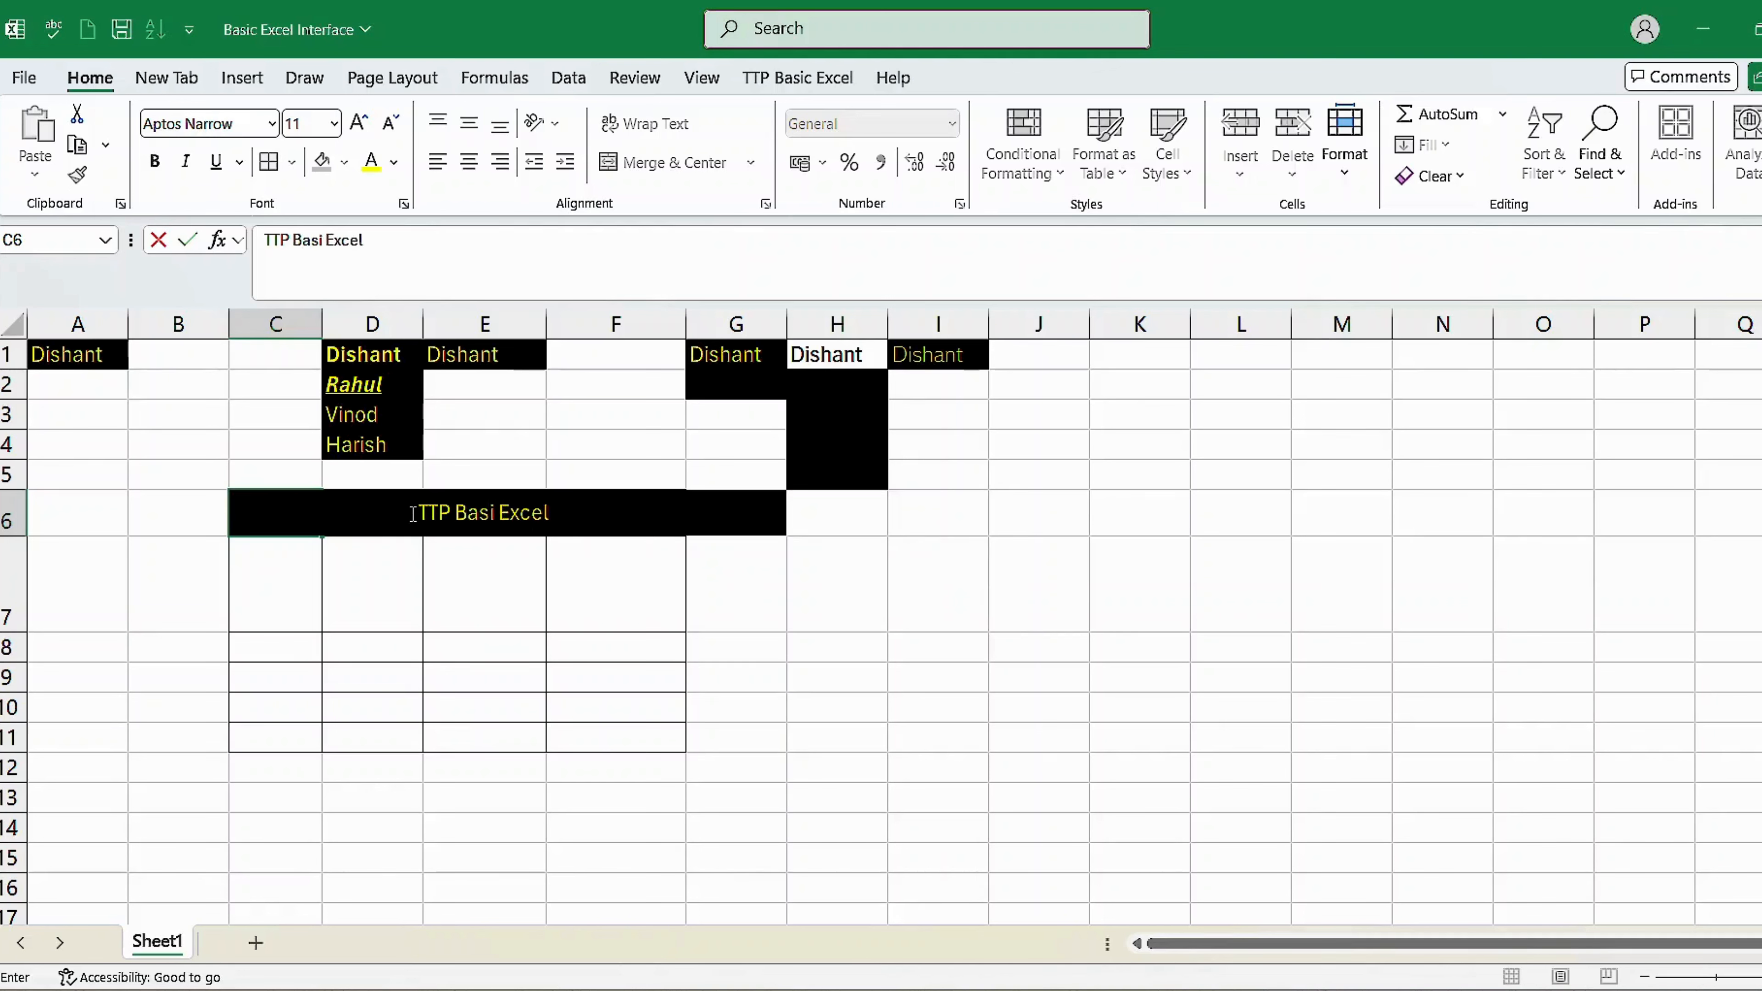
text( Serie)
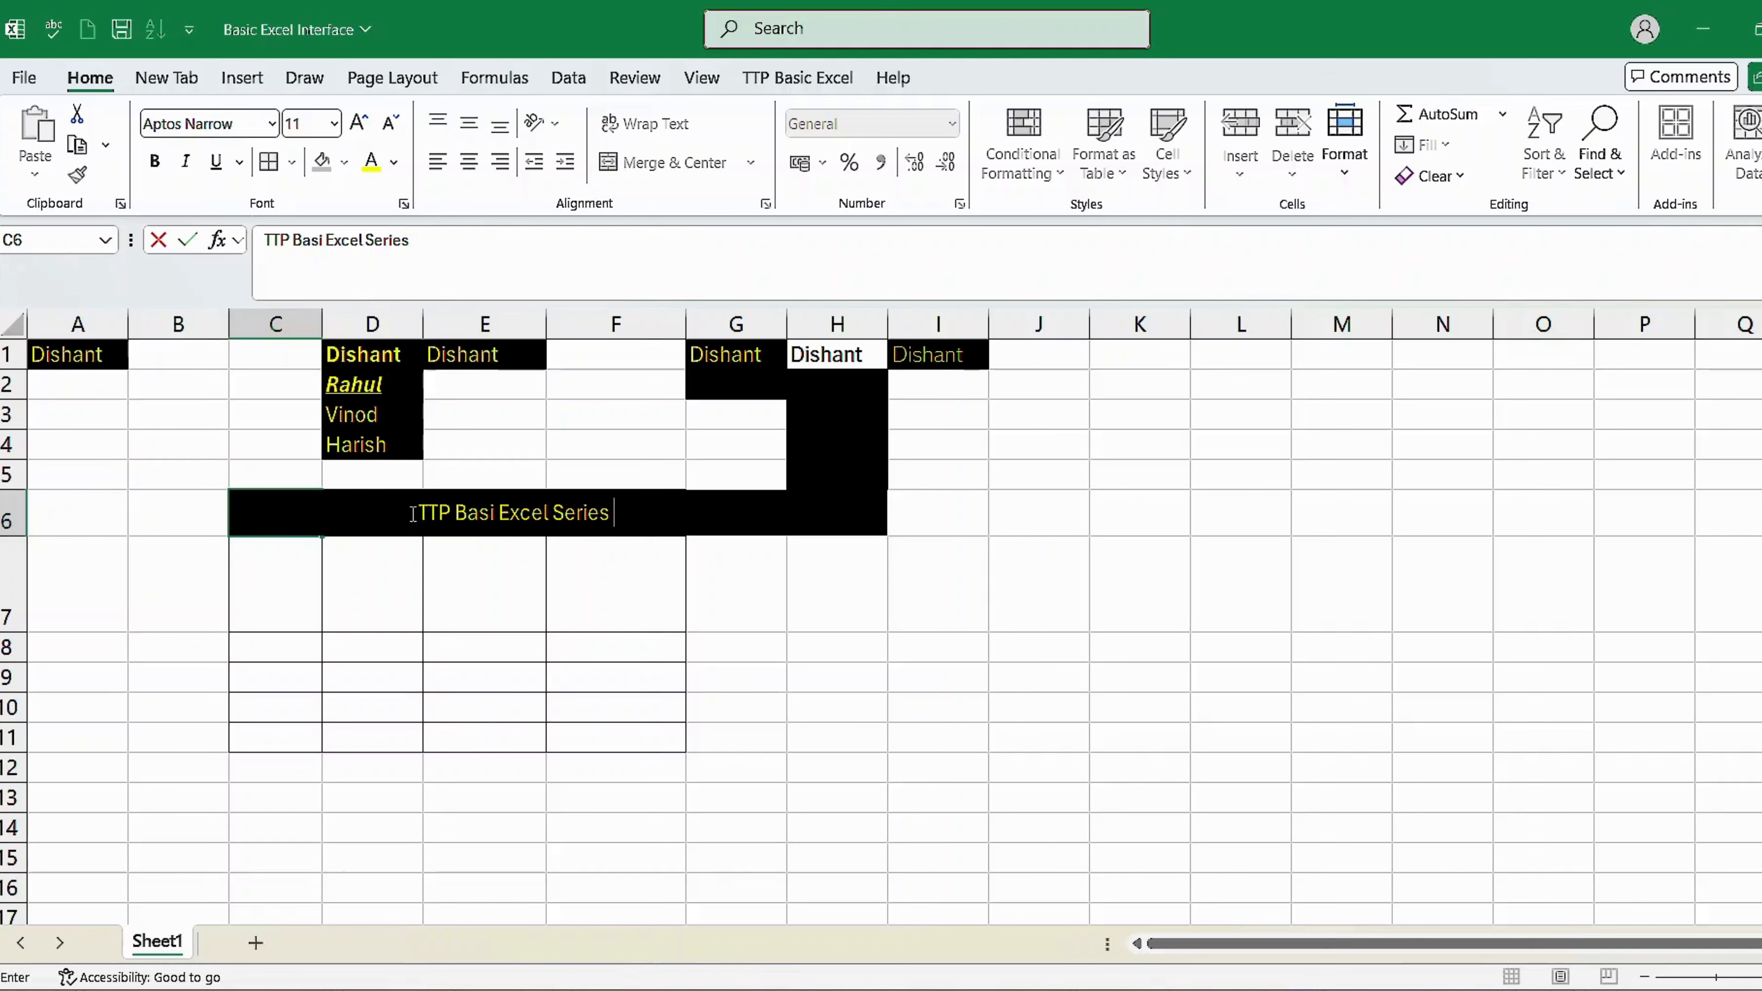
key(Return)
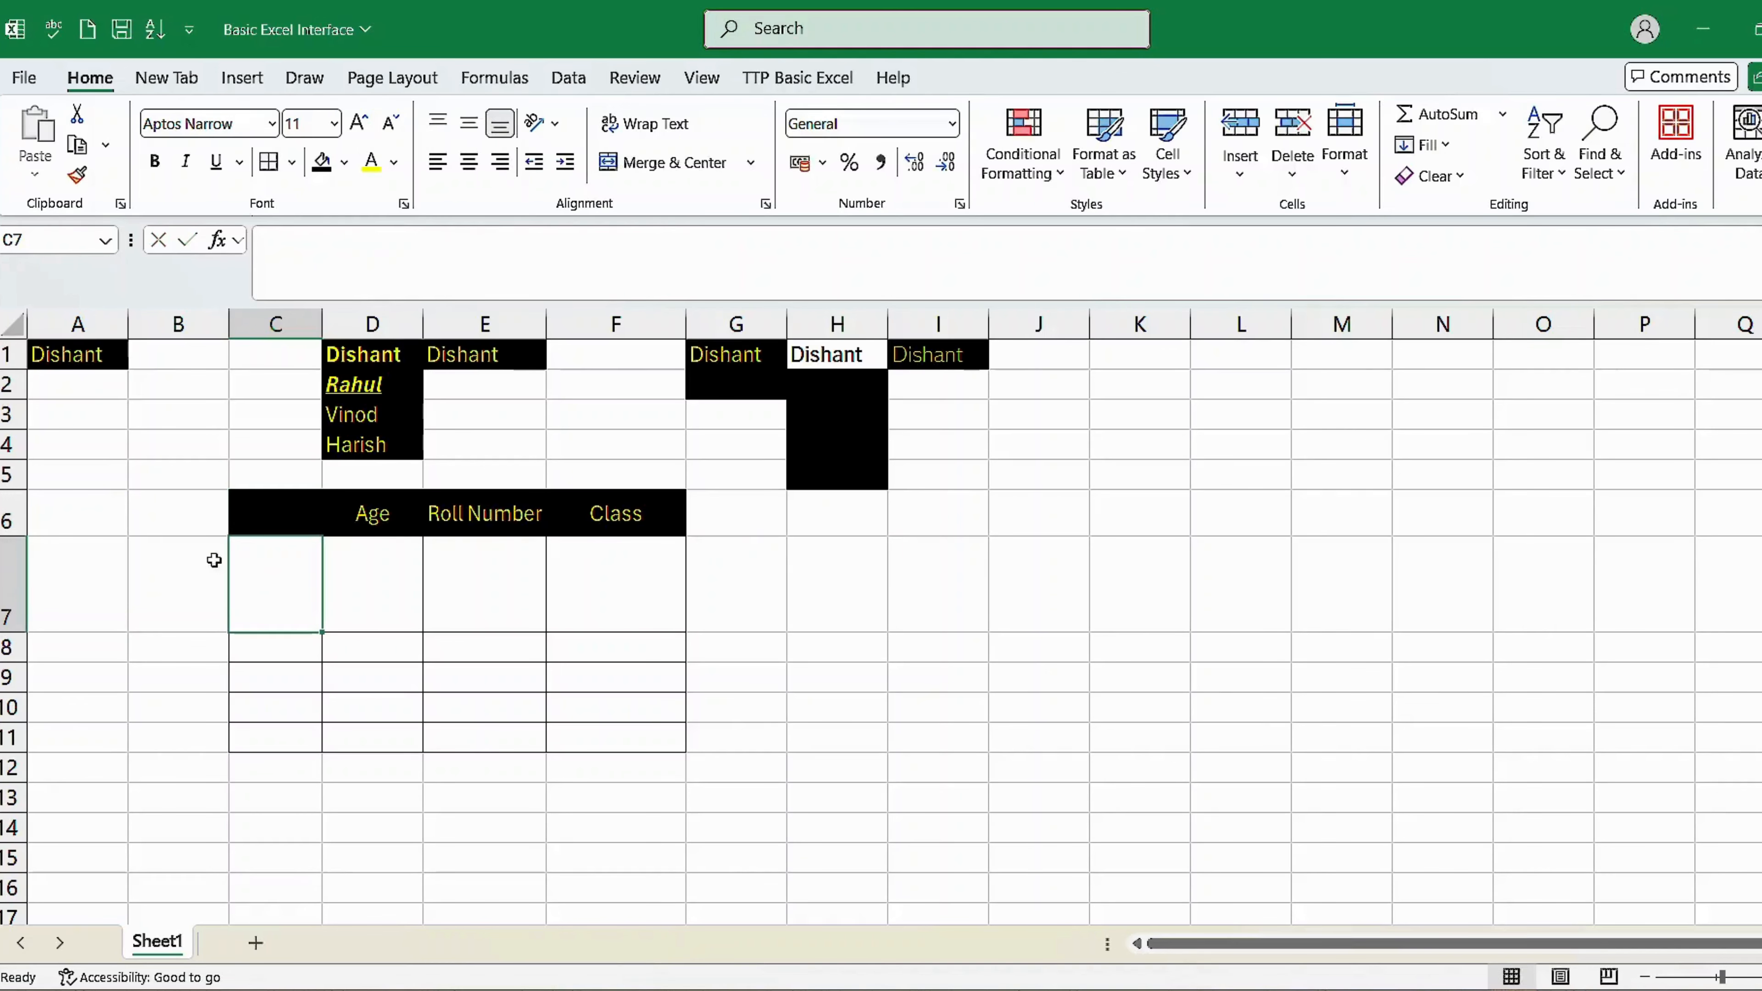
Widen column C slightly and clear the left indent of the text in C6
click(282, 511)
drag(321, 323, 380, 324)
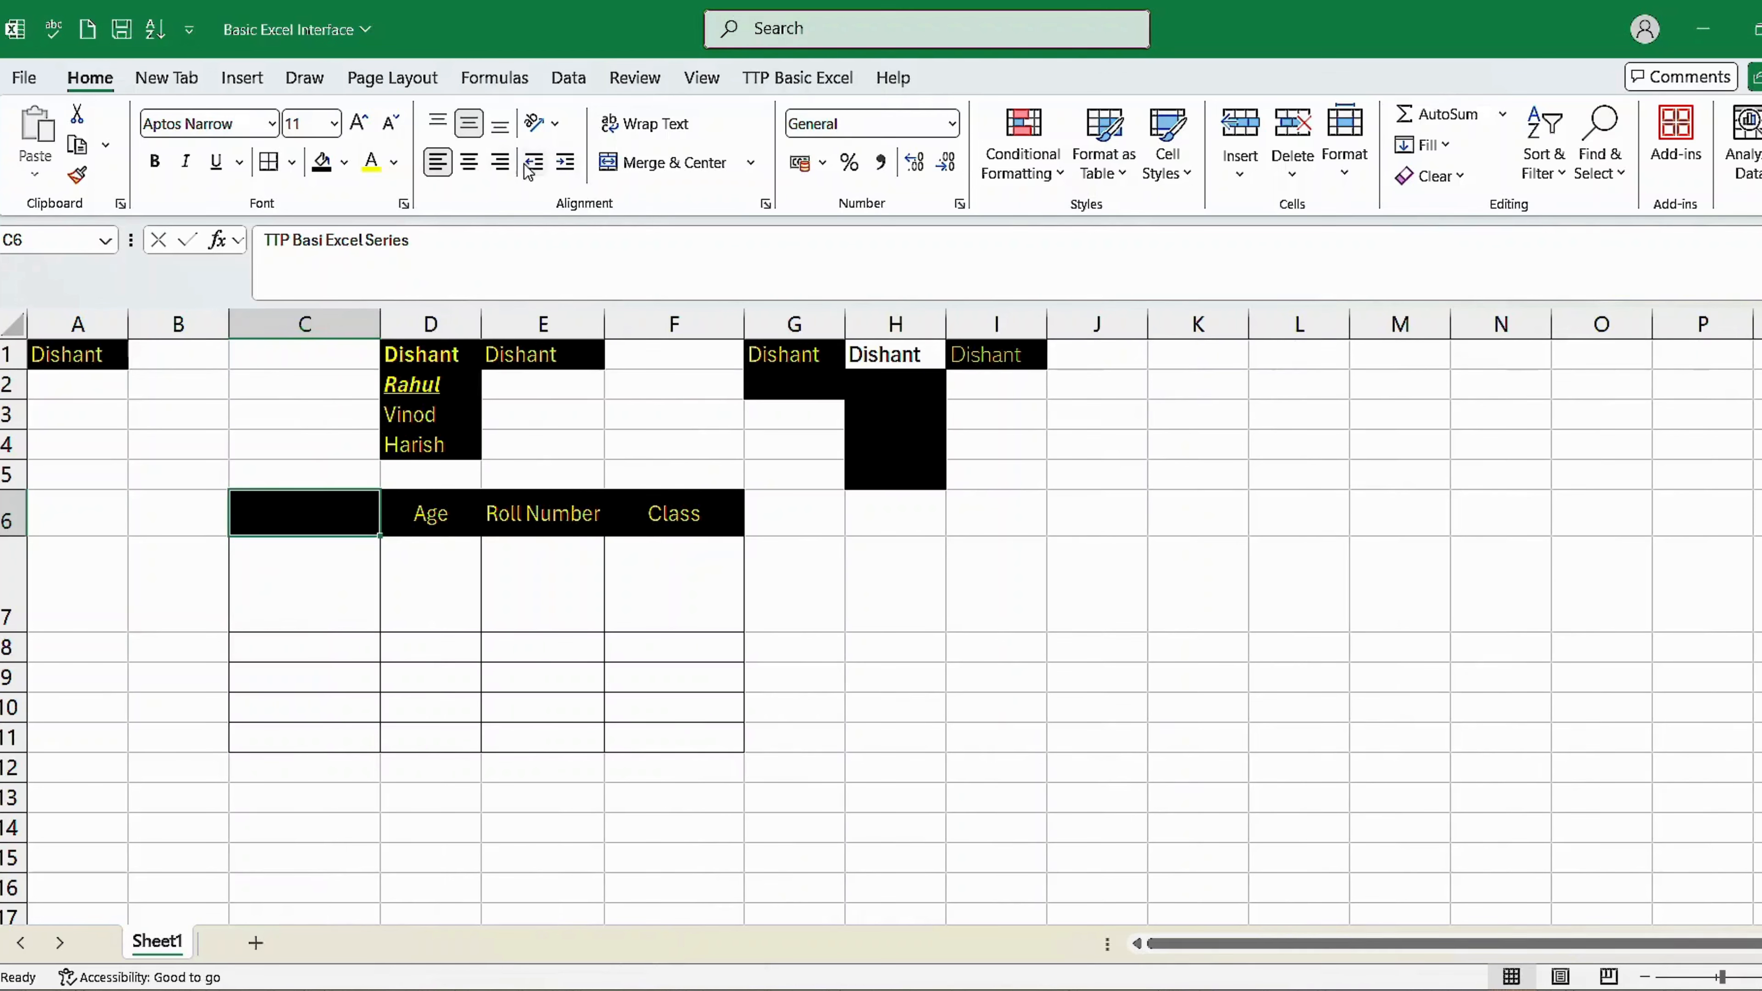
click(437, 162)
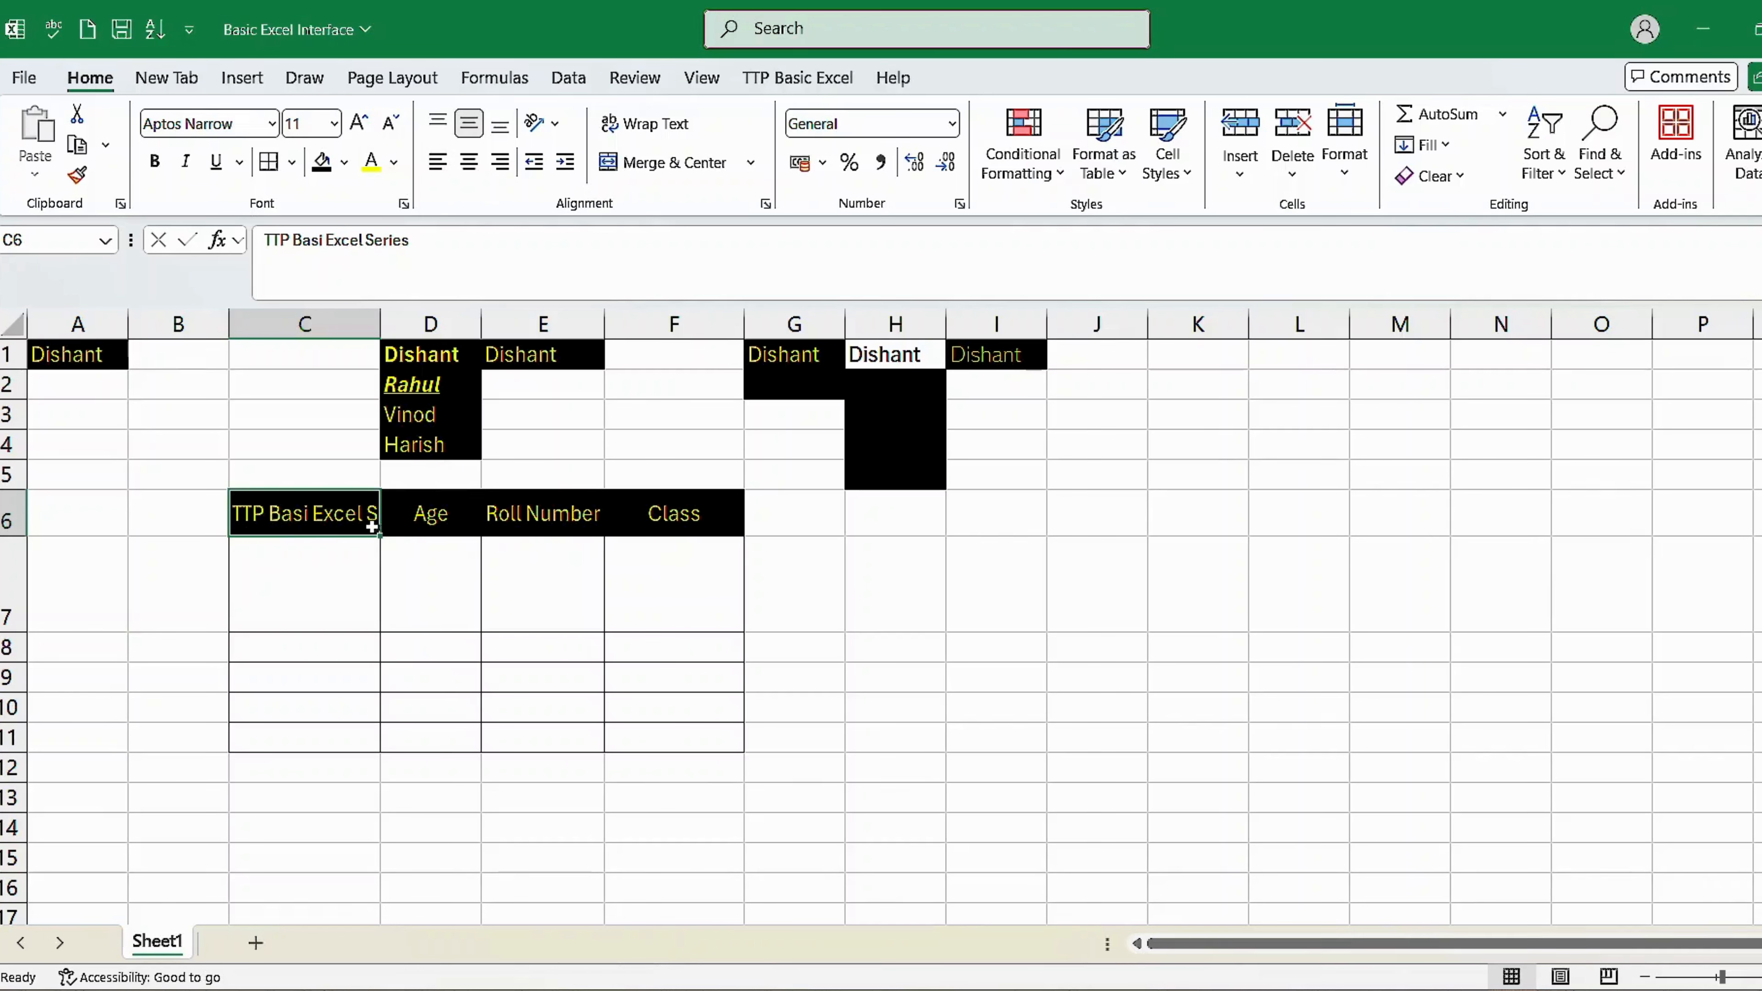
Wrap the text in C6 and auto-fit the height of row 6 to it
click(679, 125)
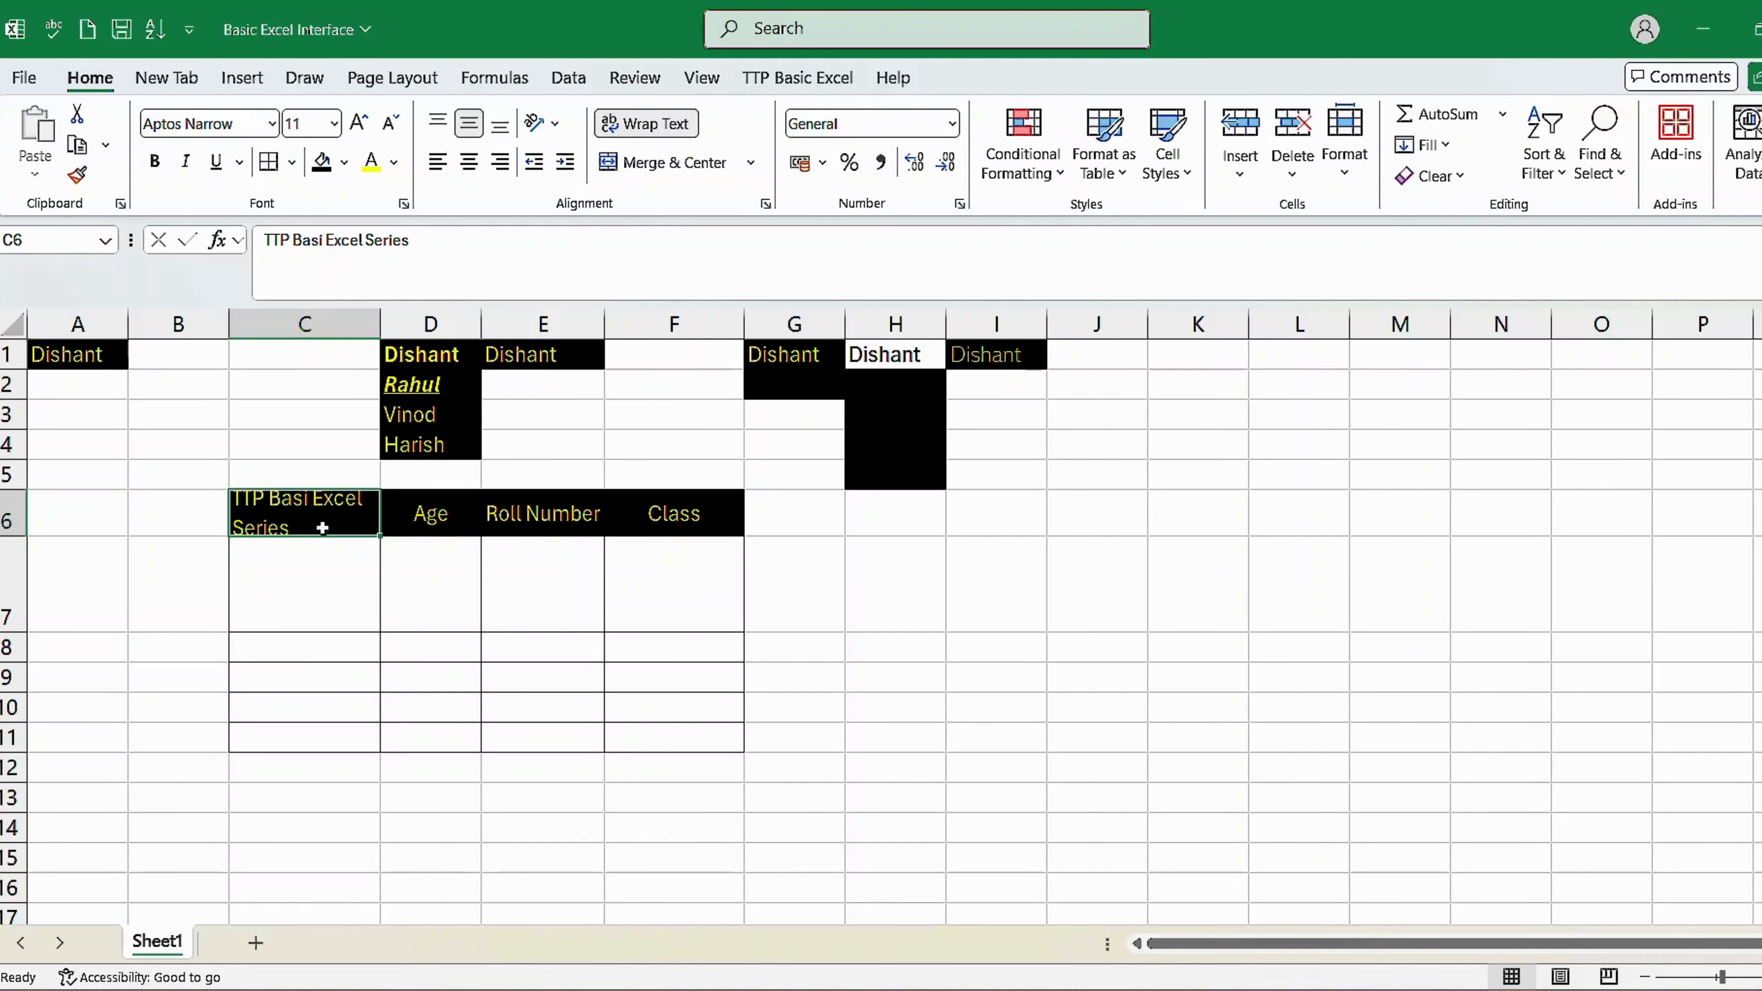
double_click(6, 538)
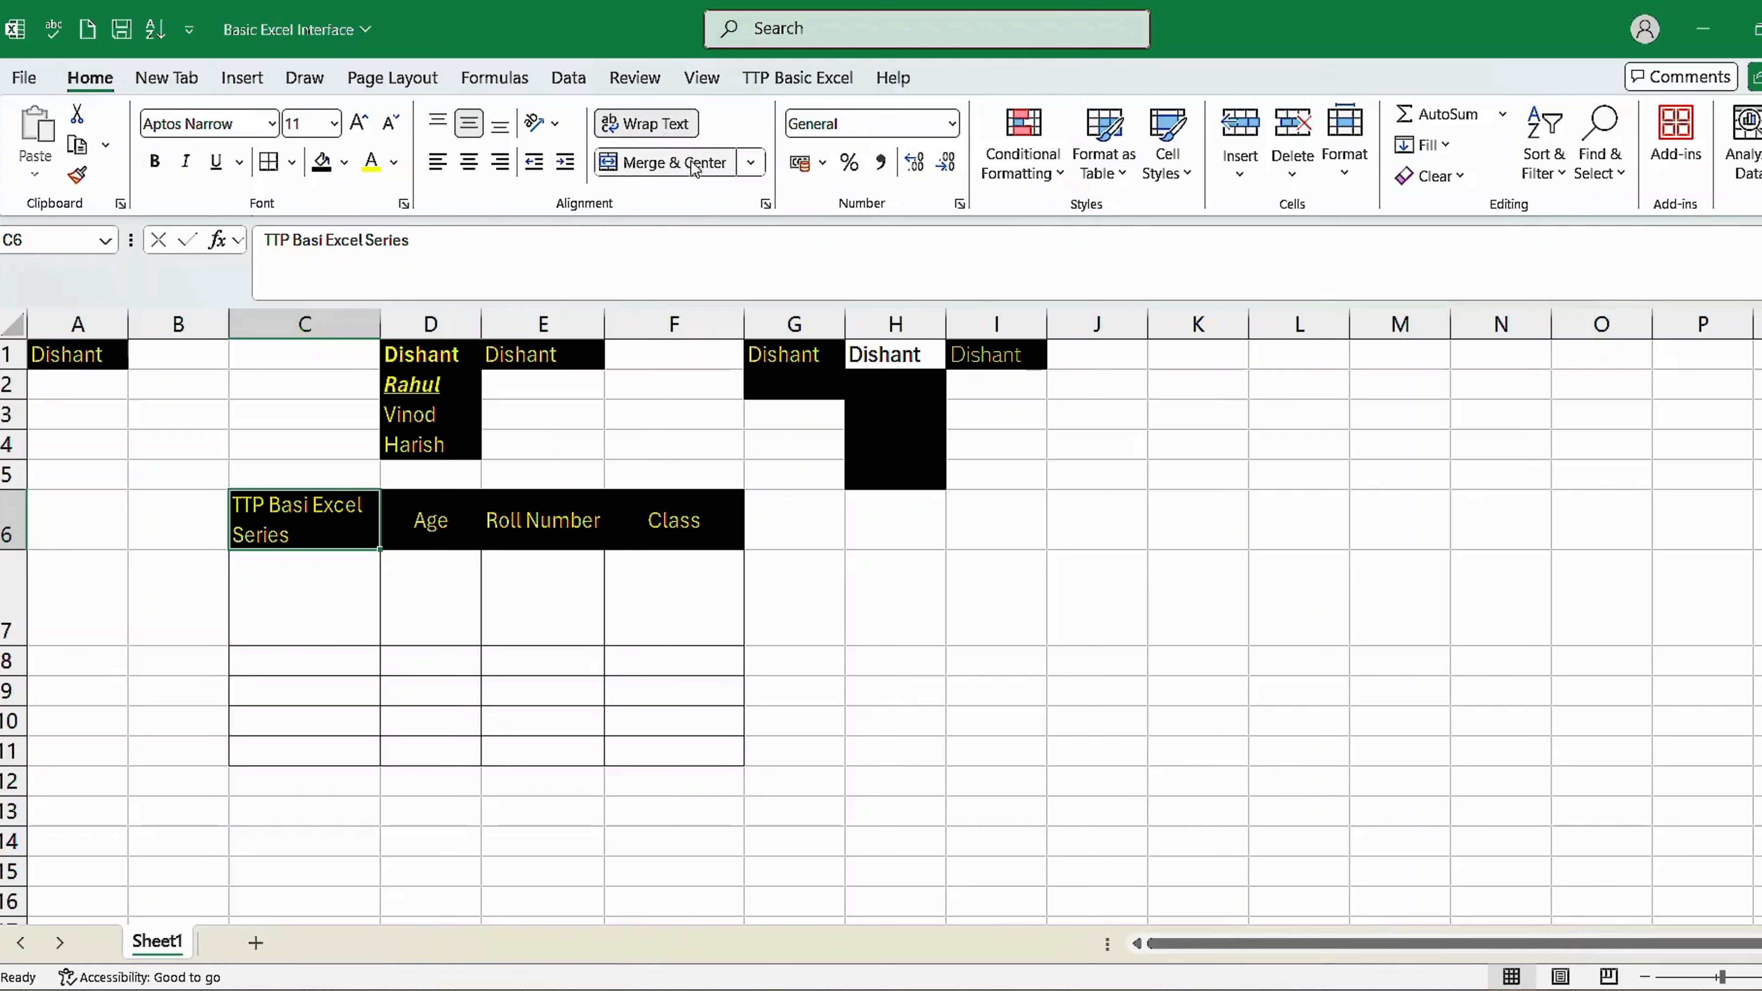
click(390, 611)
drag(278, 609, 474, 608)
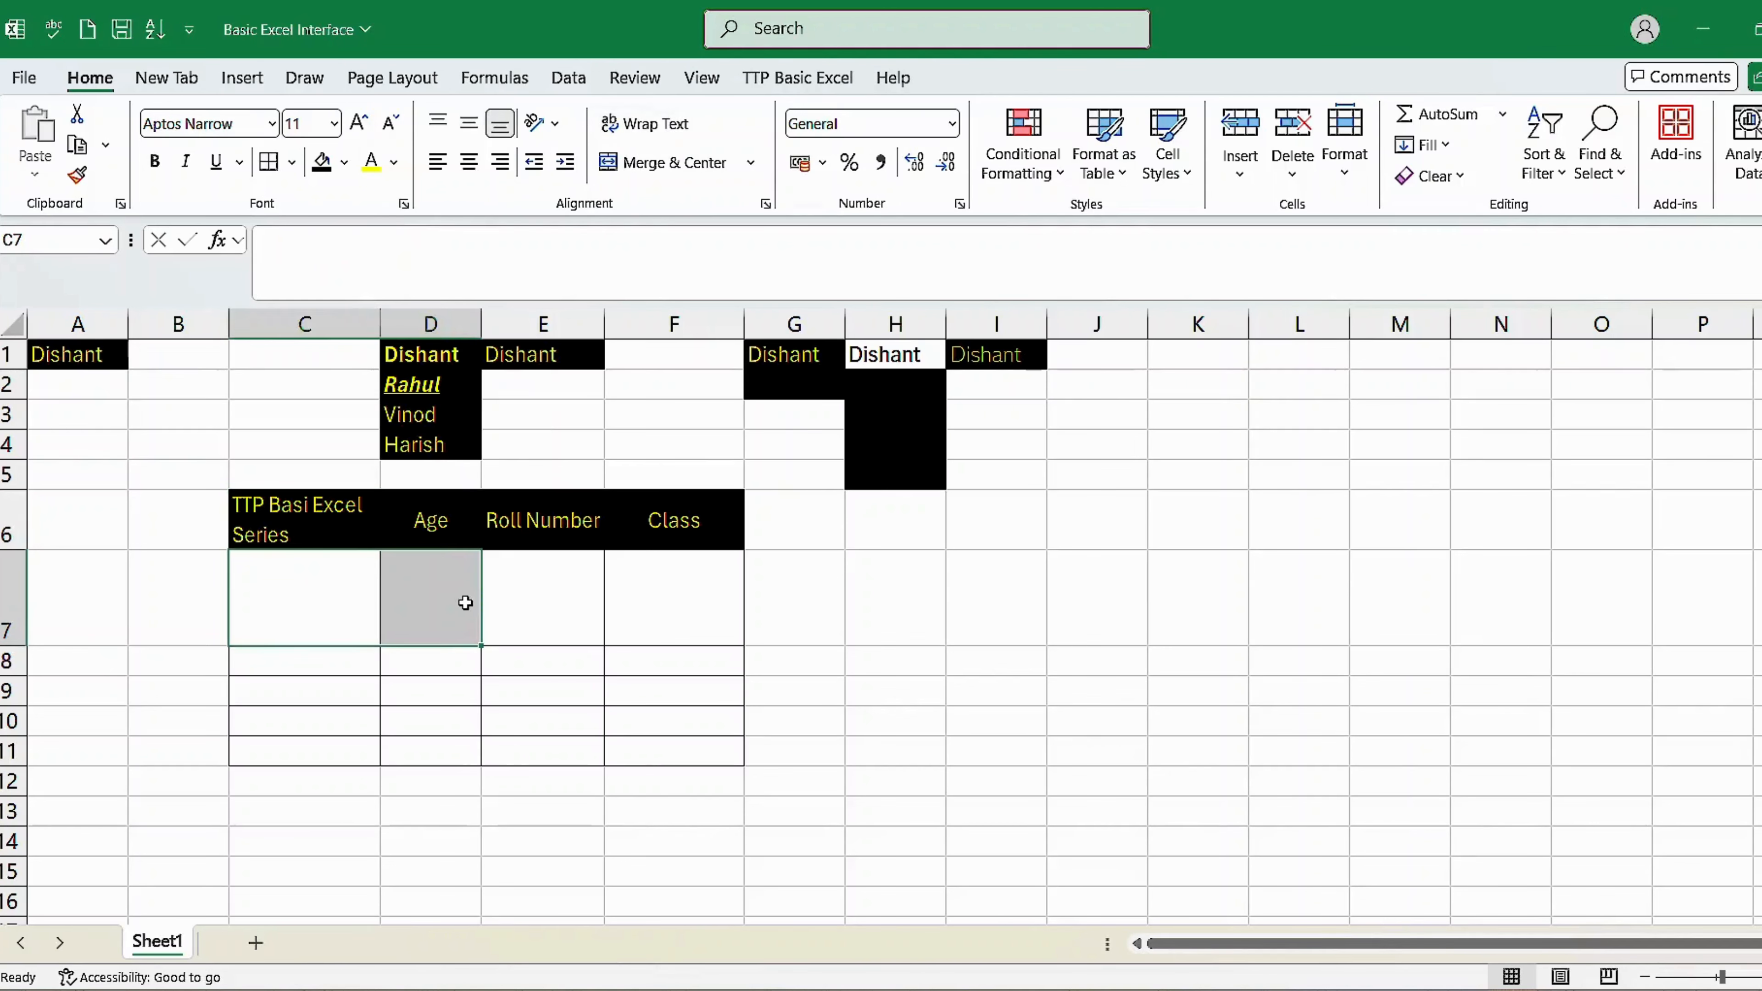
click(314, 590)
click(495, 582)
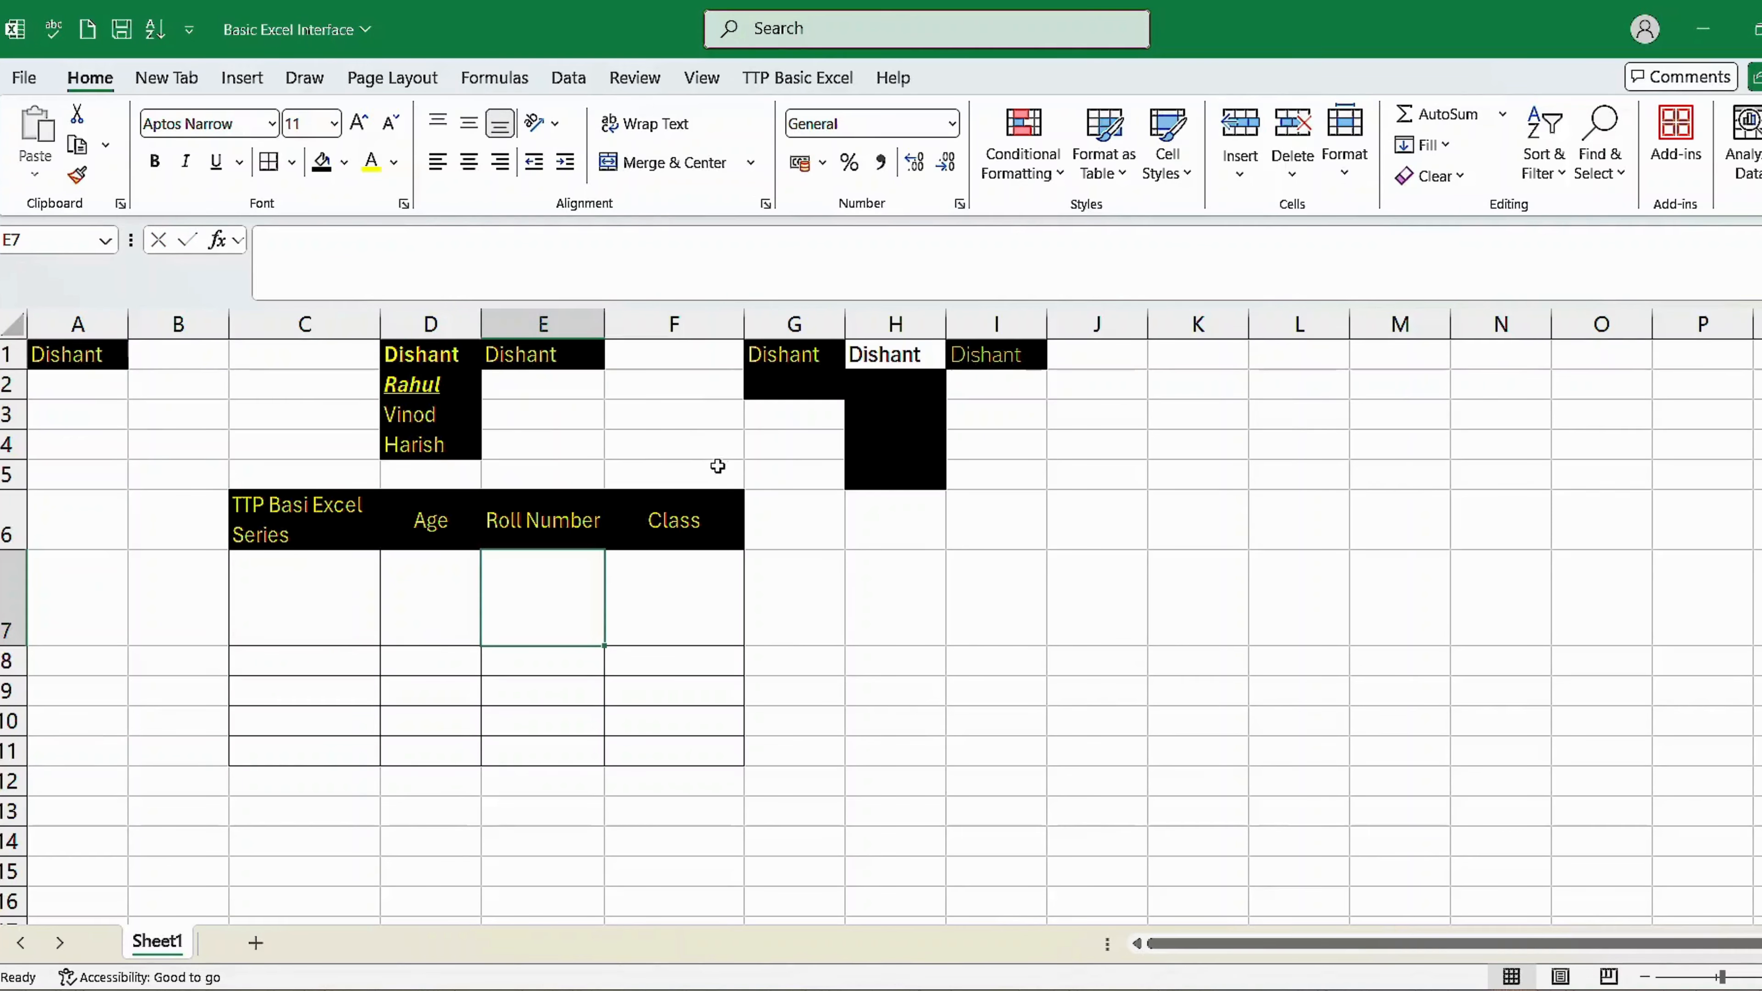
click(683, 504)
key(Return)
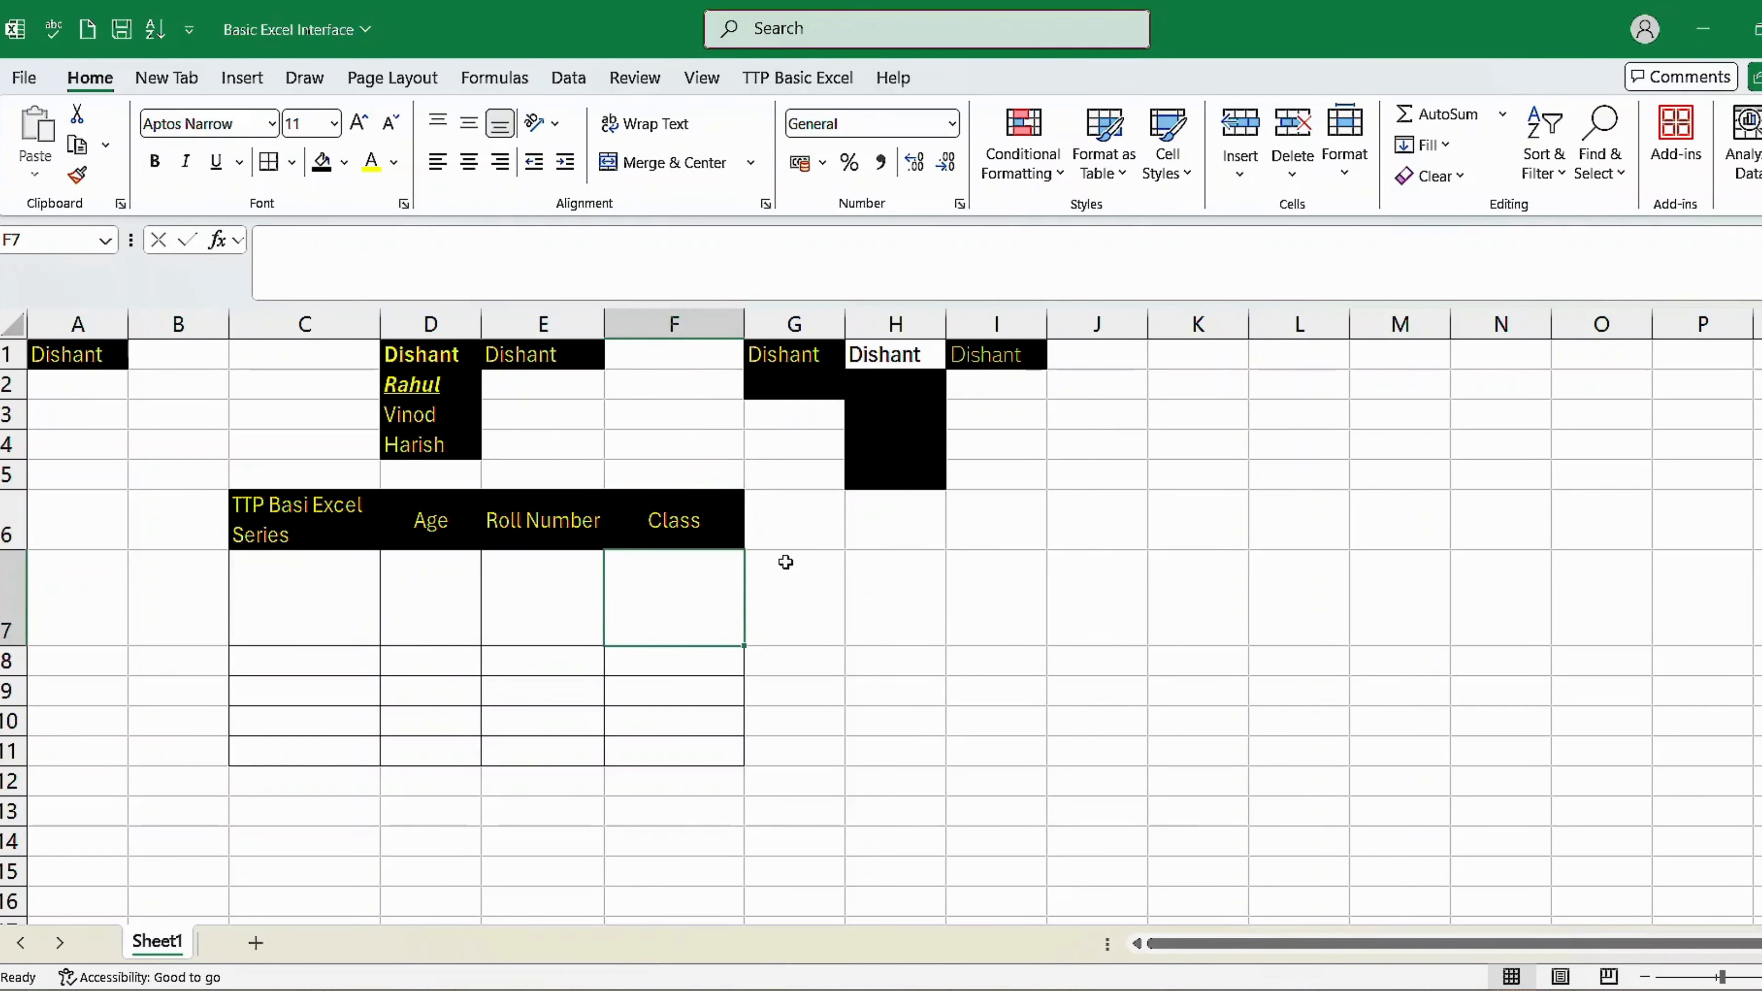
click(729, 520)
drag(729, 518, 860, 527)
click(808, 529)
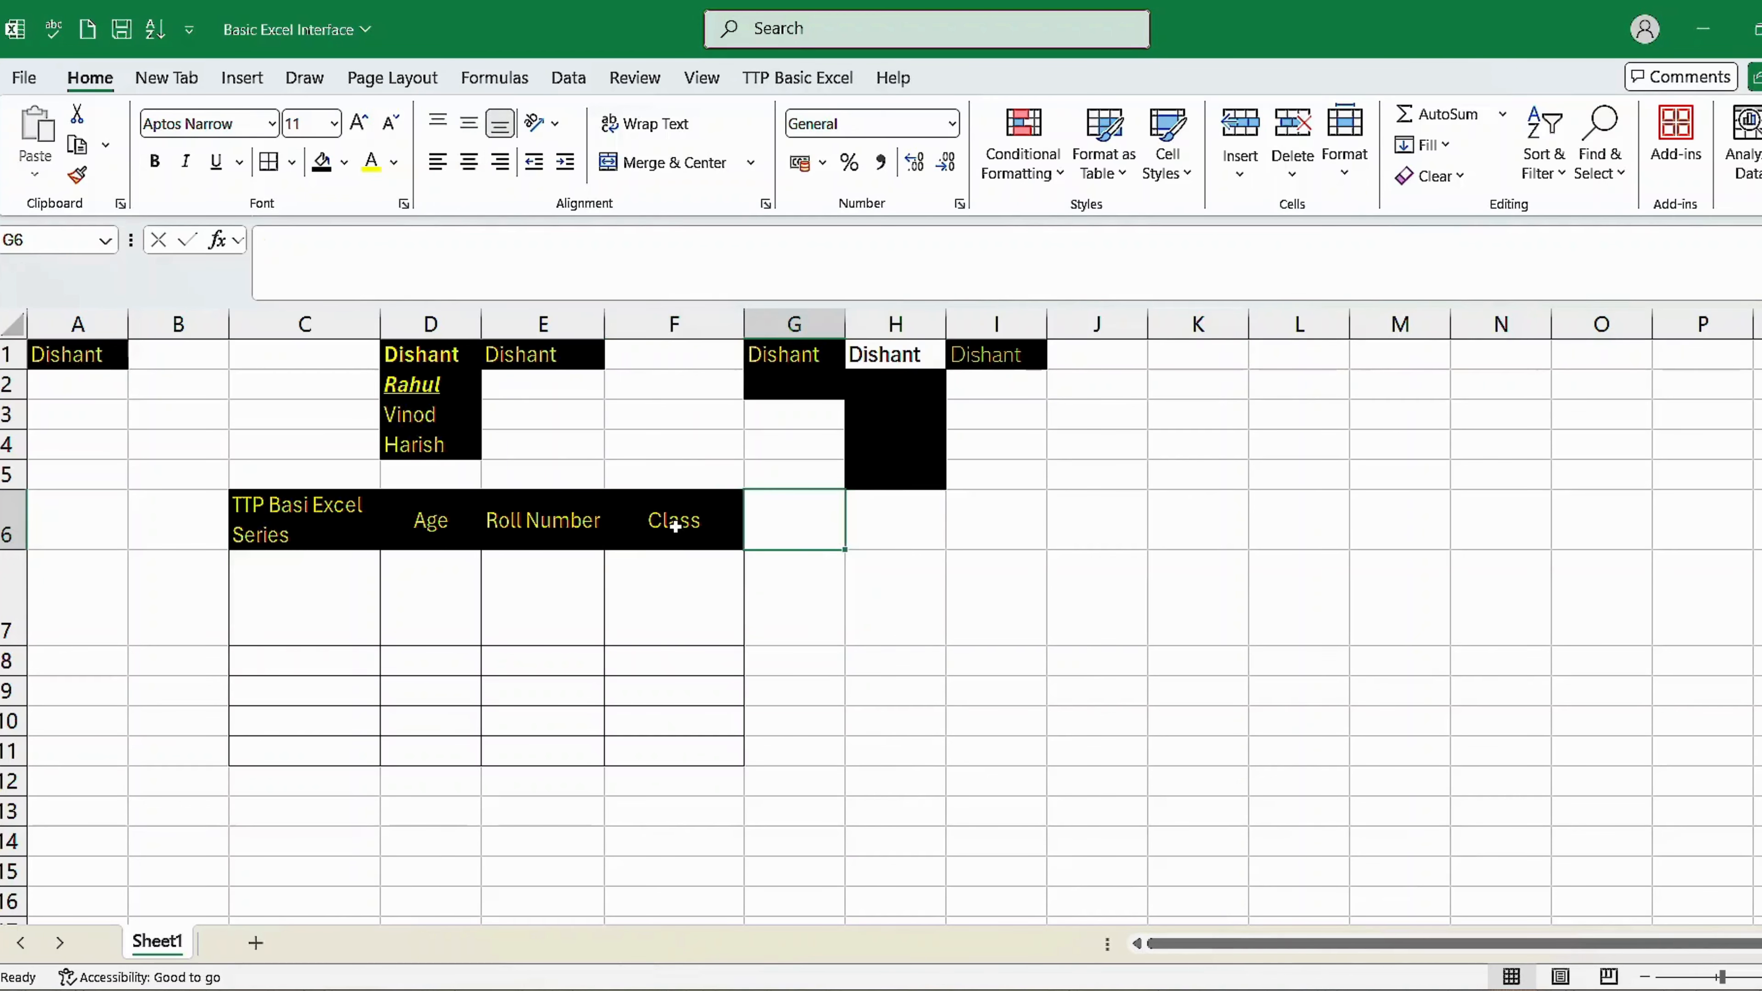
Merge and center cells F6:G6, which hold the Class header
drag(673, 528, 770, 531)
click(665, 162)
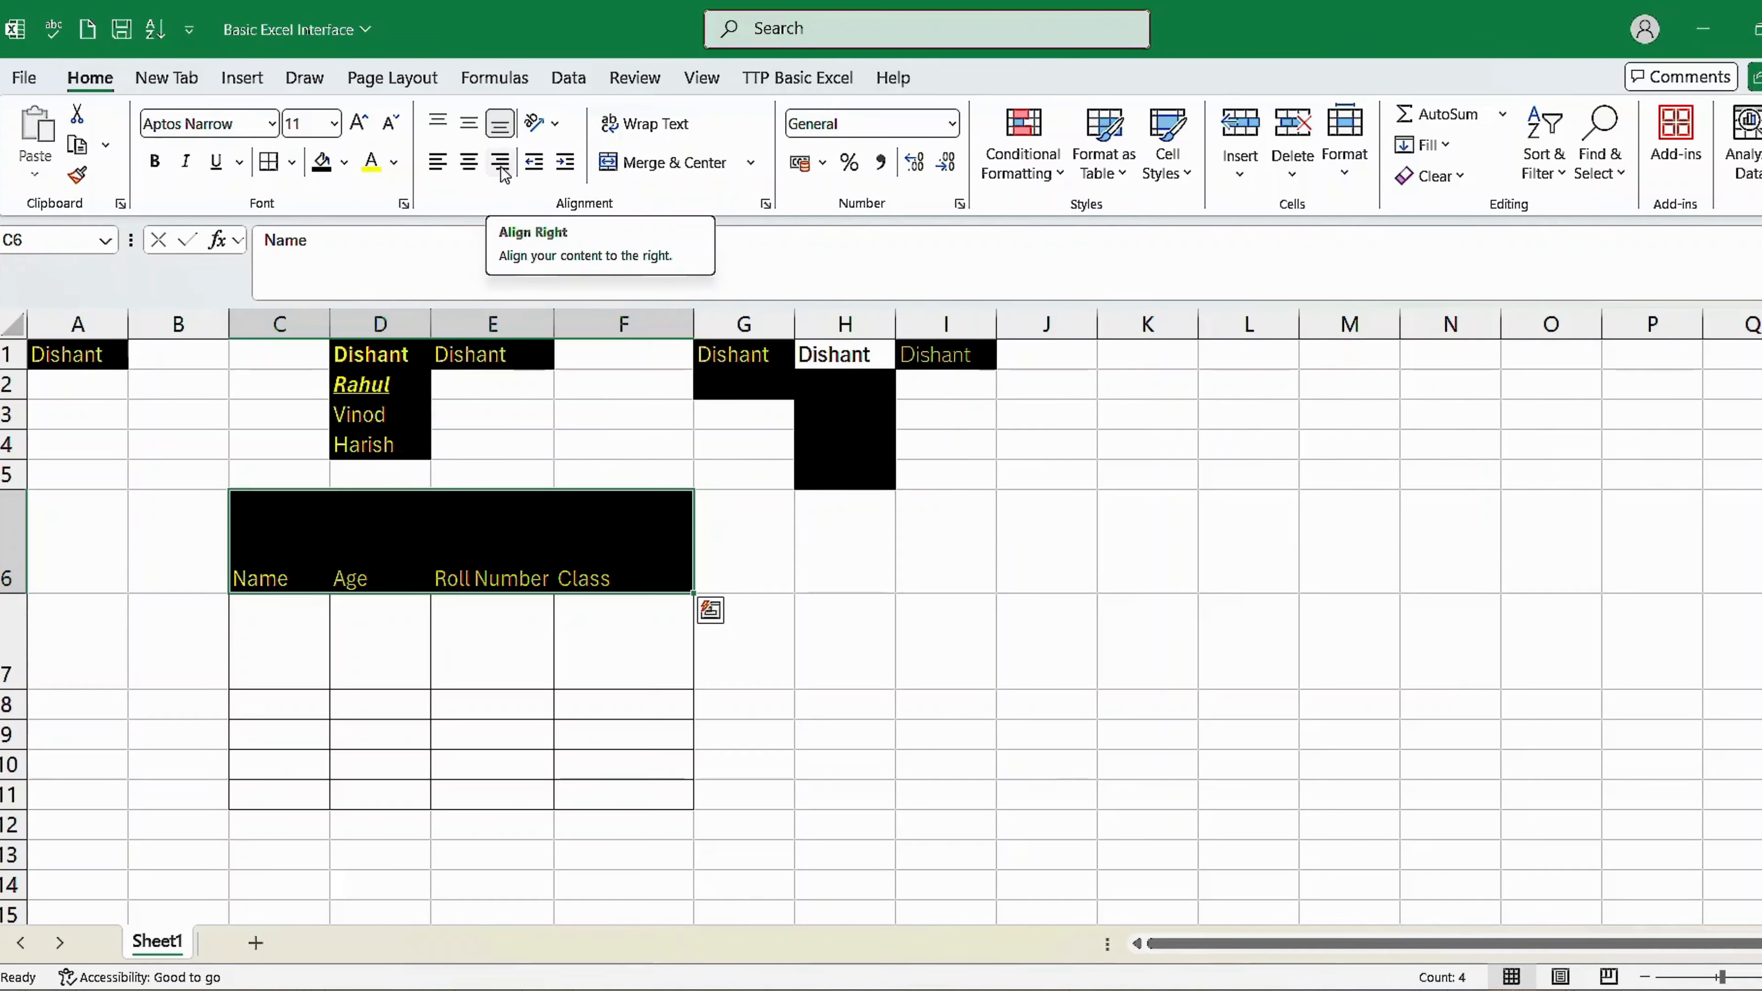
Try right-aligning the headers in C6:F6, undo it, and center them horizontally and vertically instead
click(501, 164)
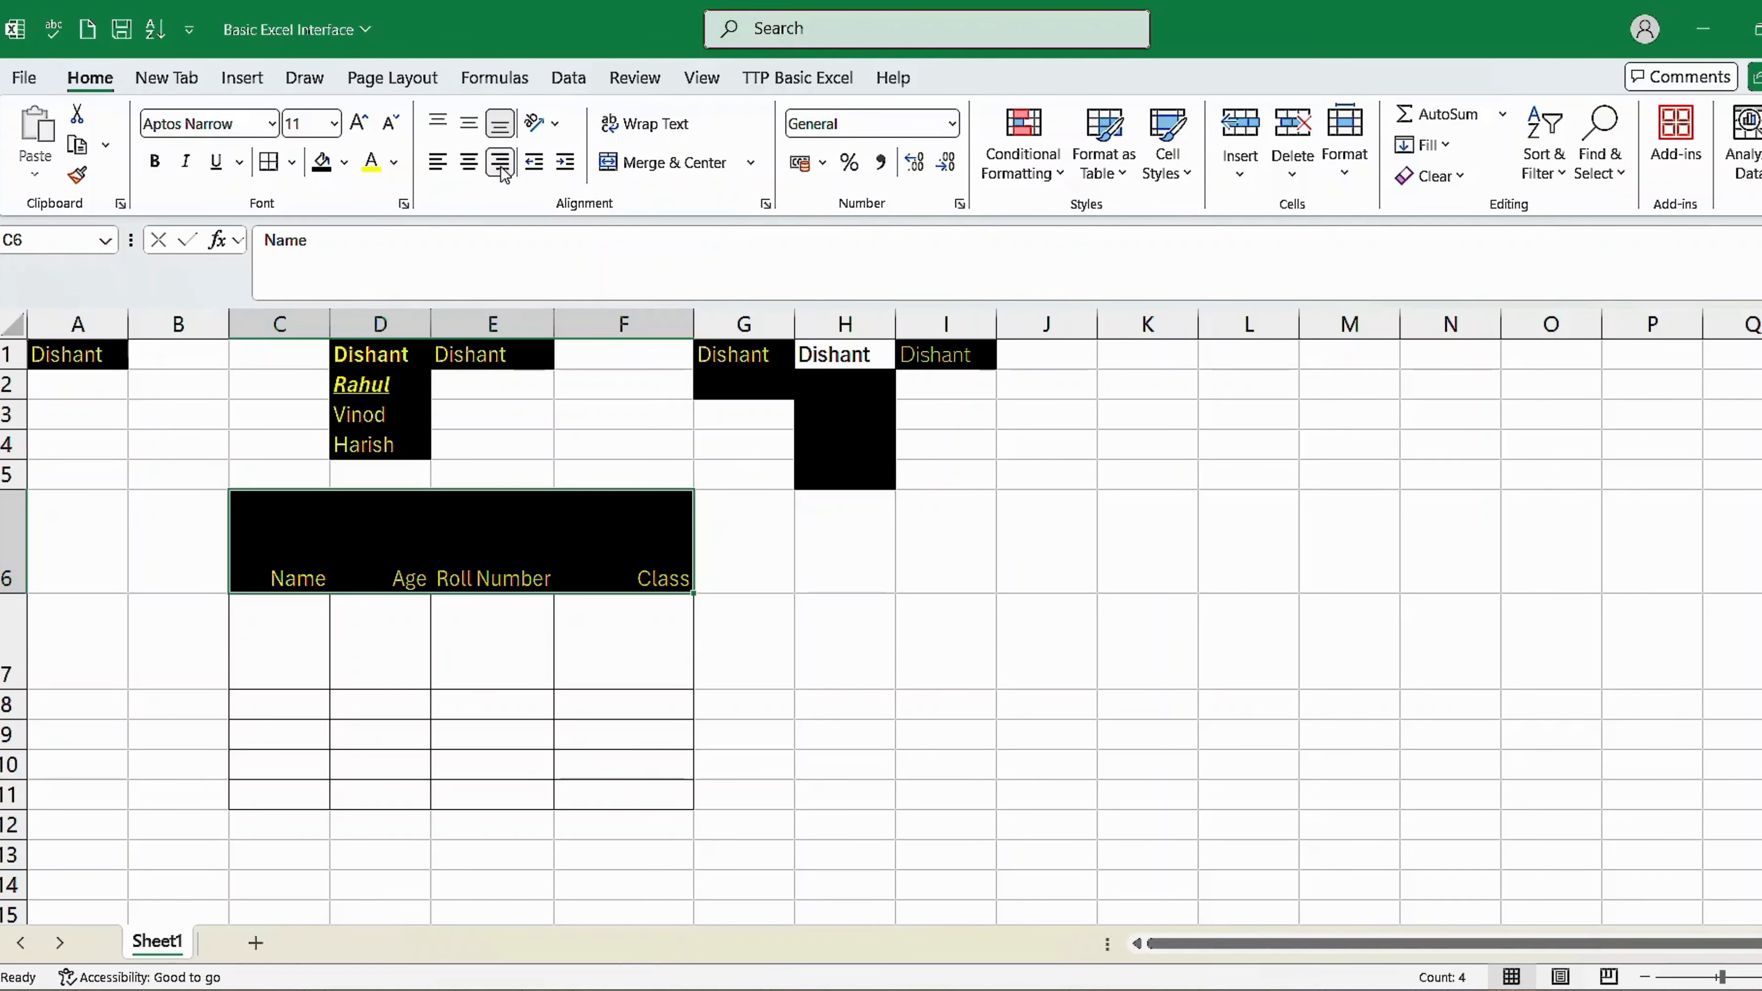
key(ctrl+z)
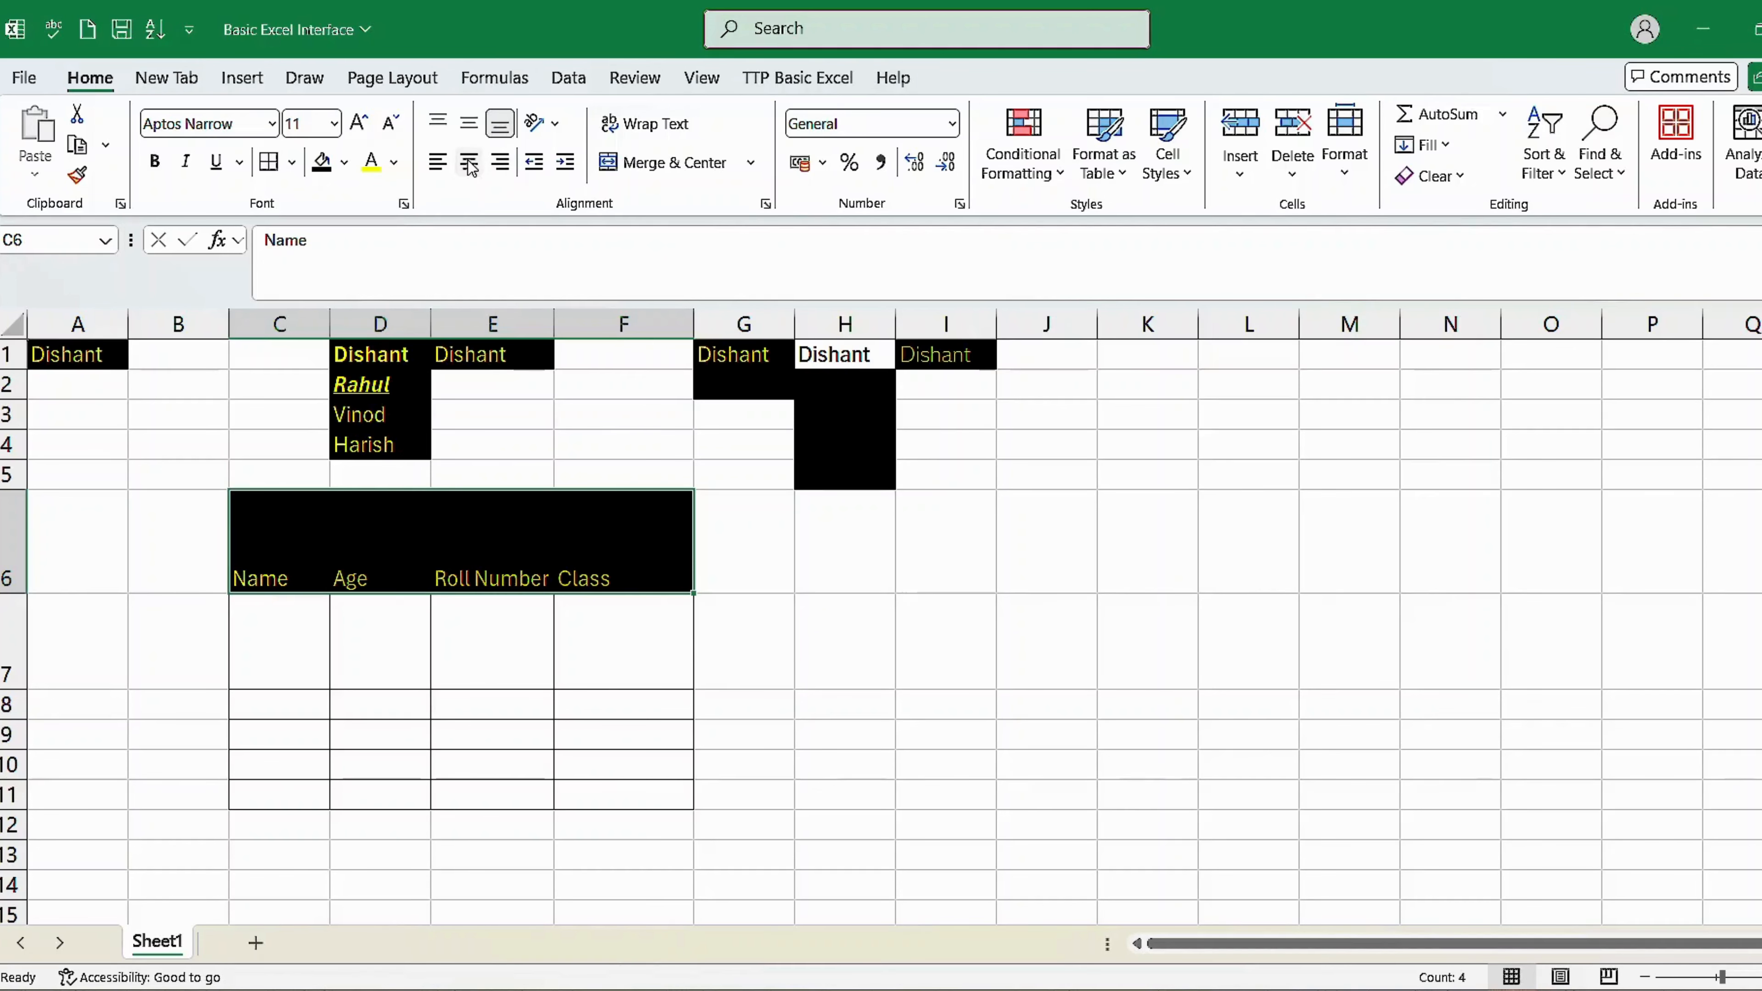
click(469, 163)
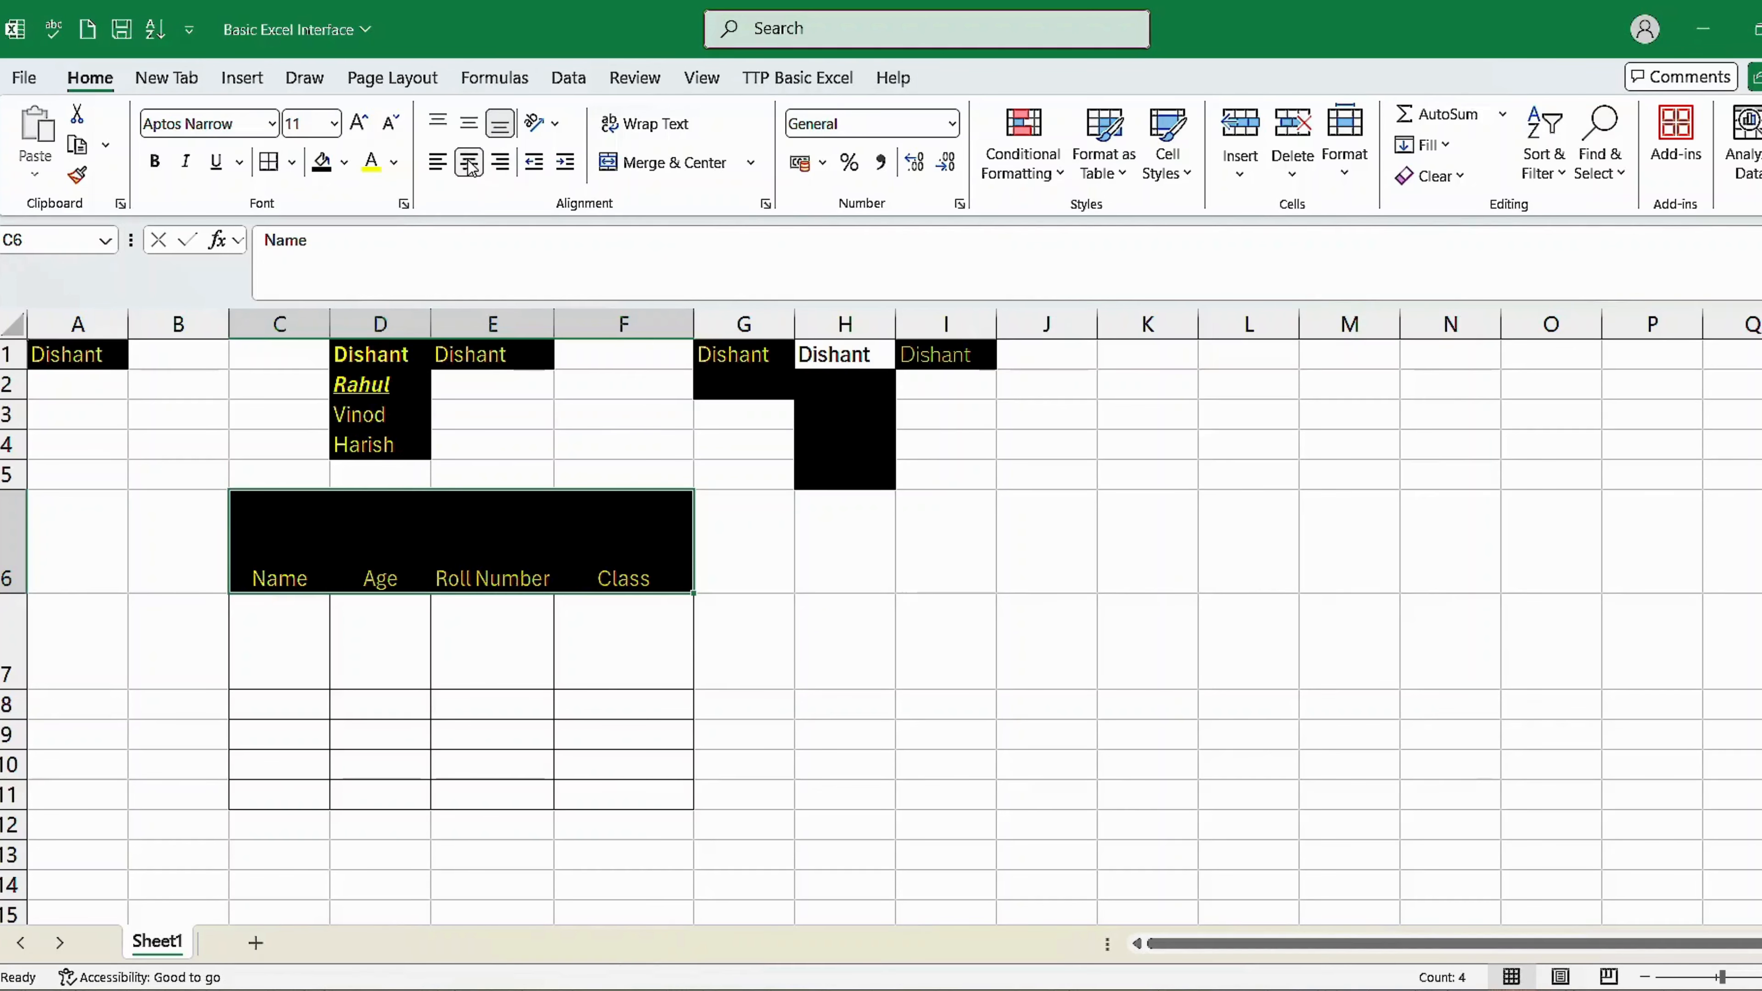
click(469, 125)
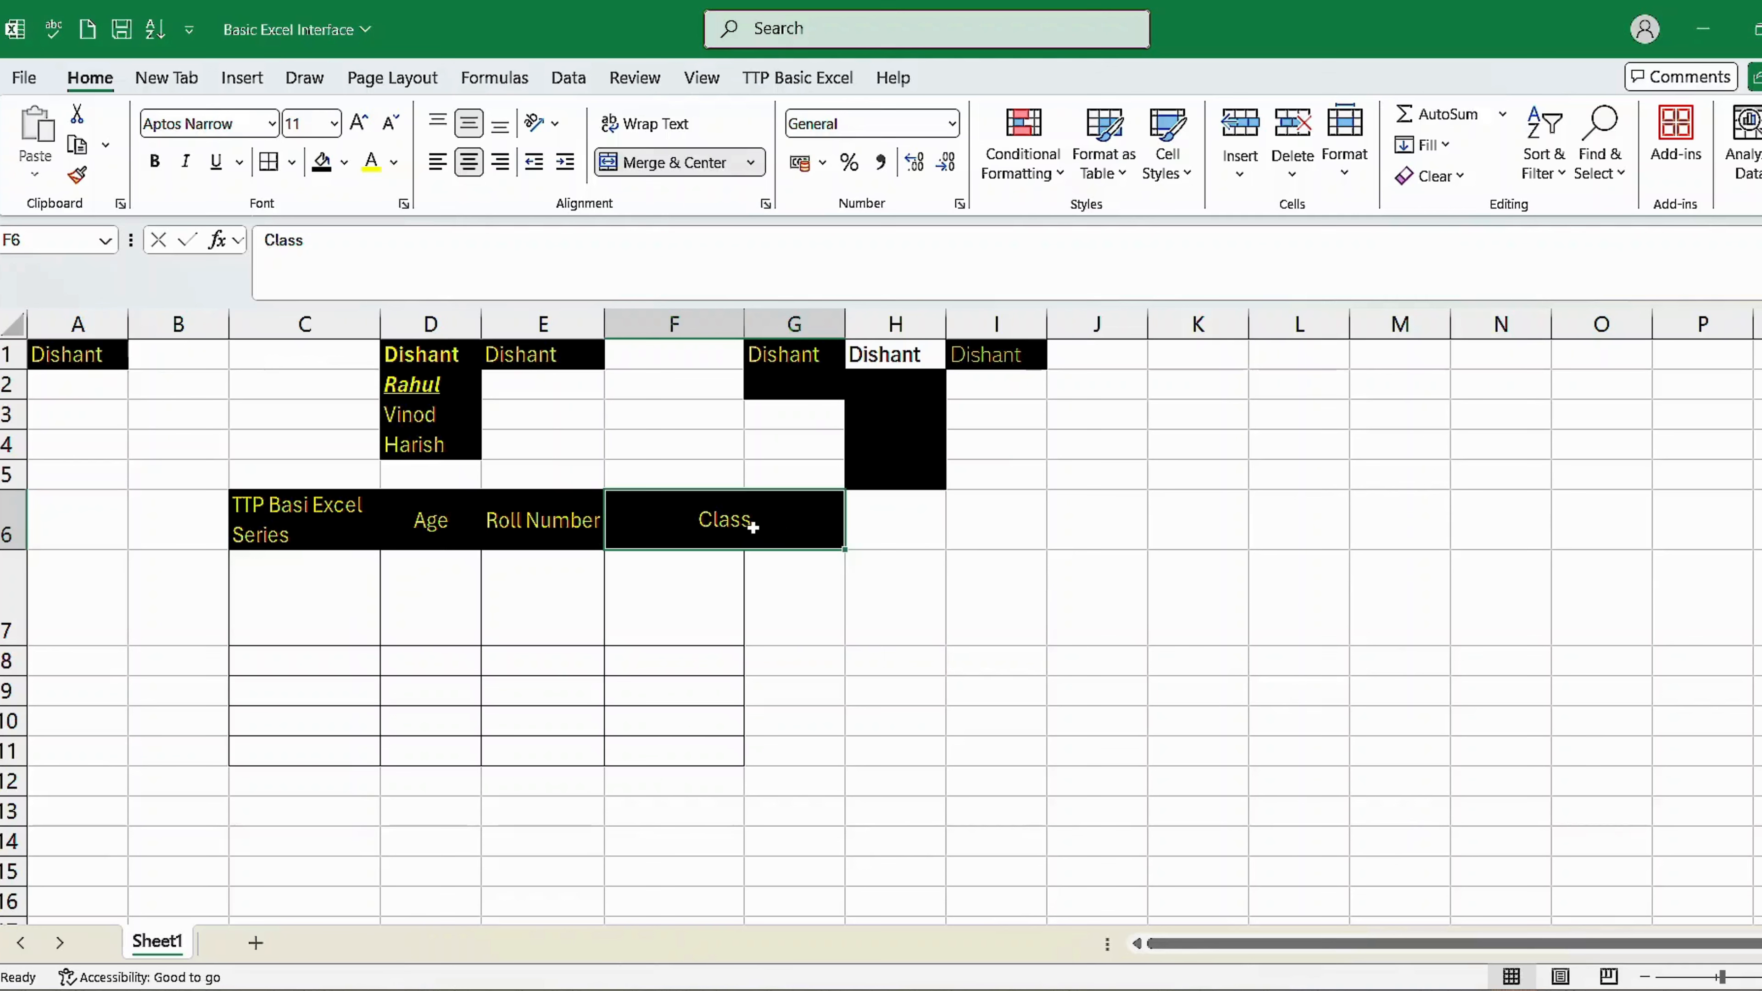
Examine the separate cells in columns F and G below the merged Class header
click(794, 597)
drag(798, 590, 798, 753)
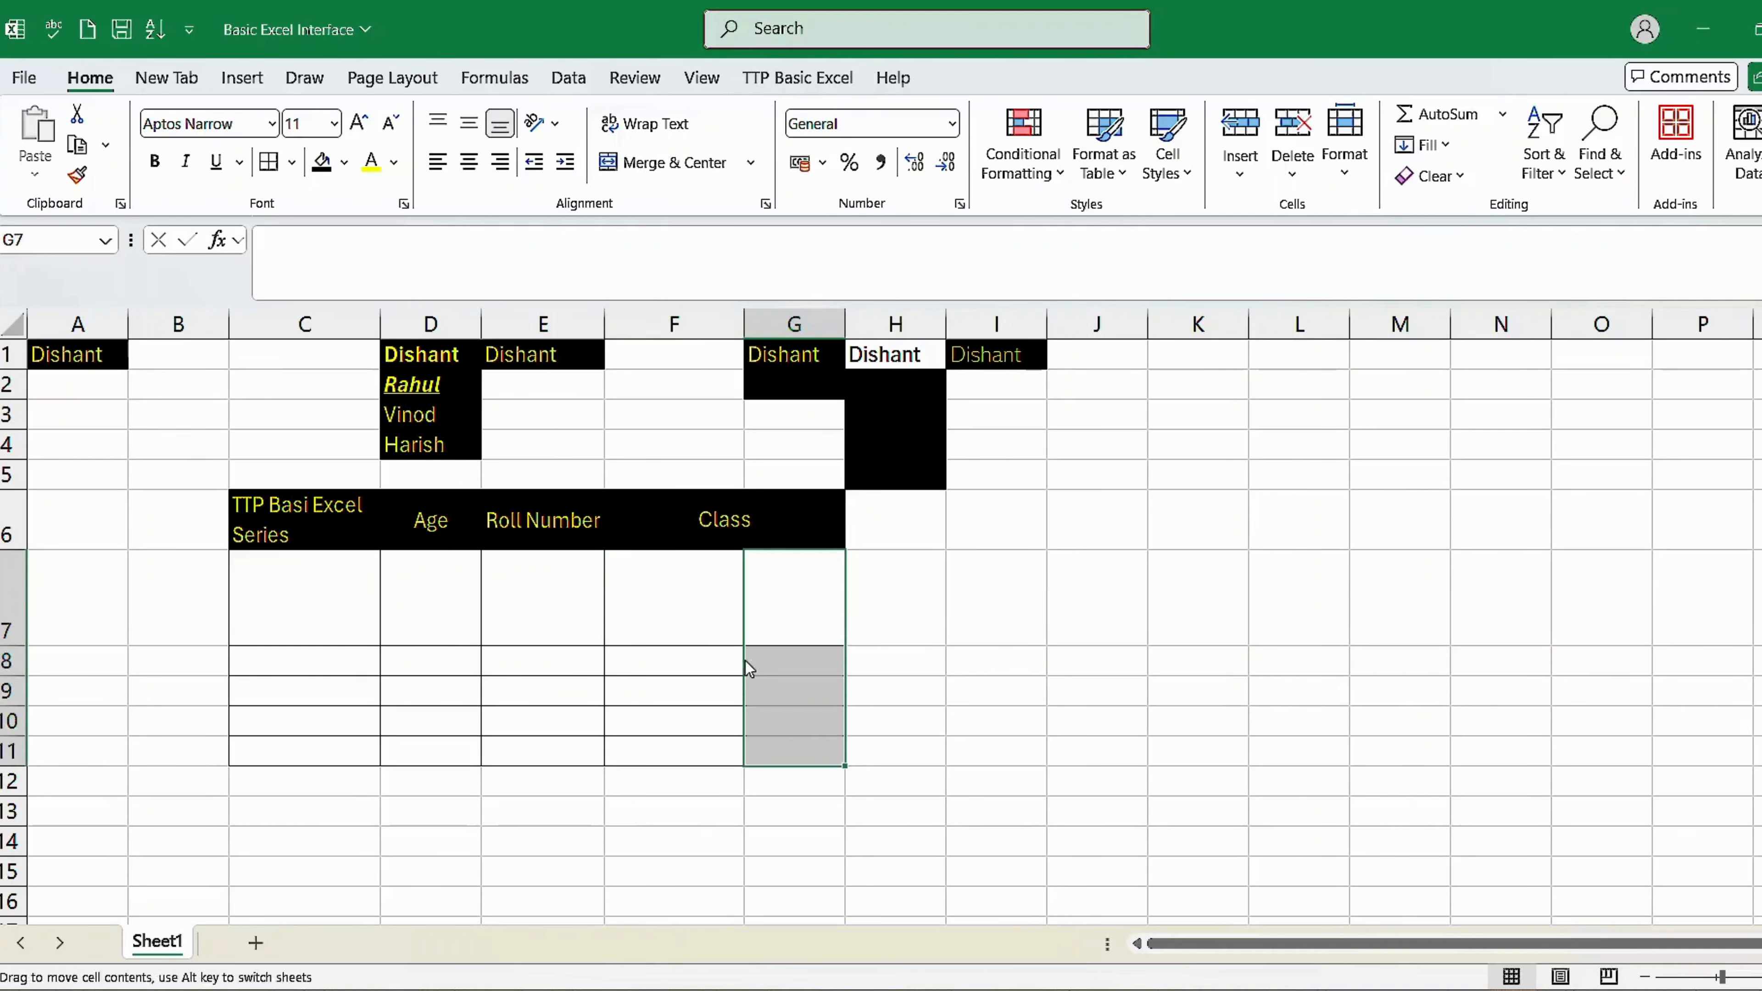
click(724, 594)
click(768, 596)
click(692, 630)
click(702, 663)
click(763, 669)
click(761, 601)
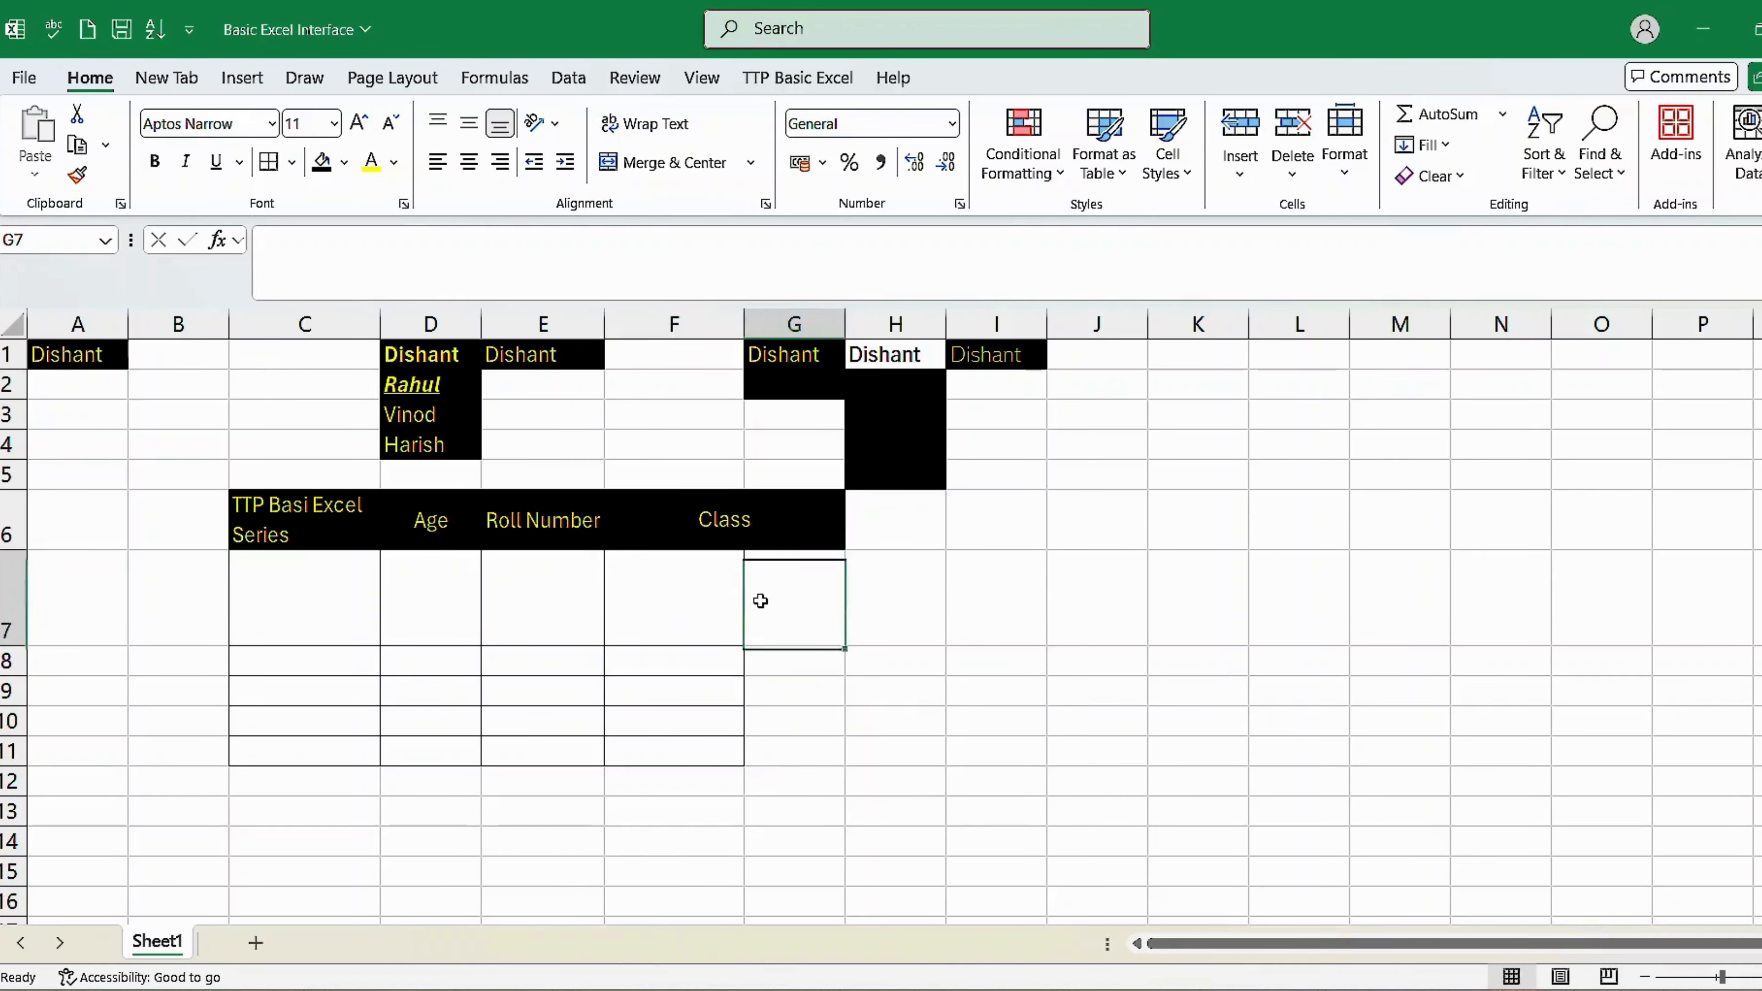
key(Left)
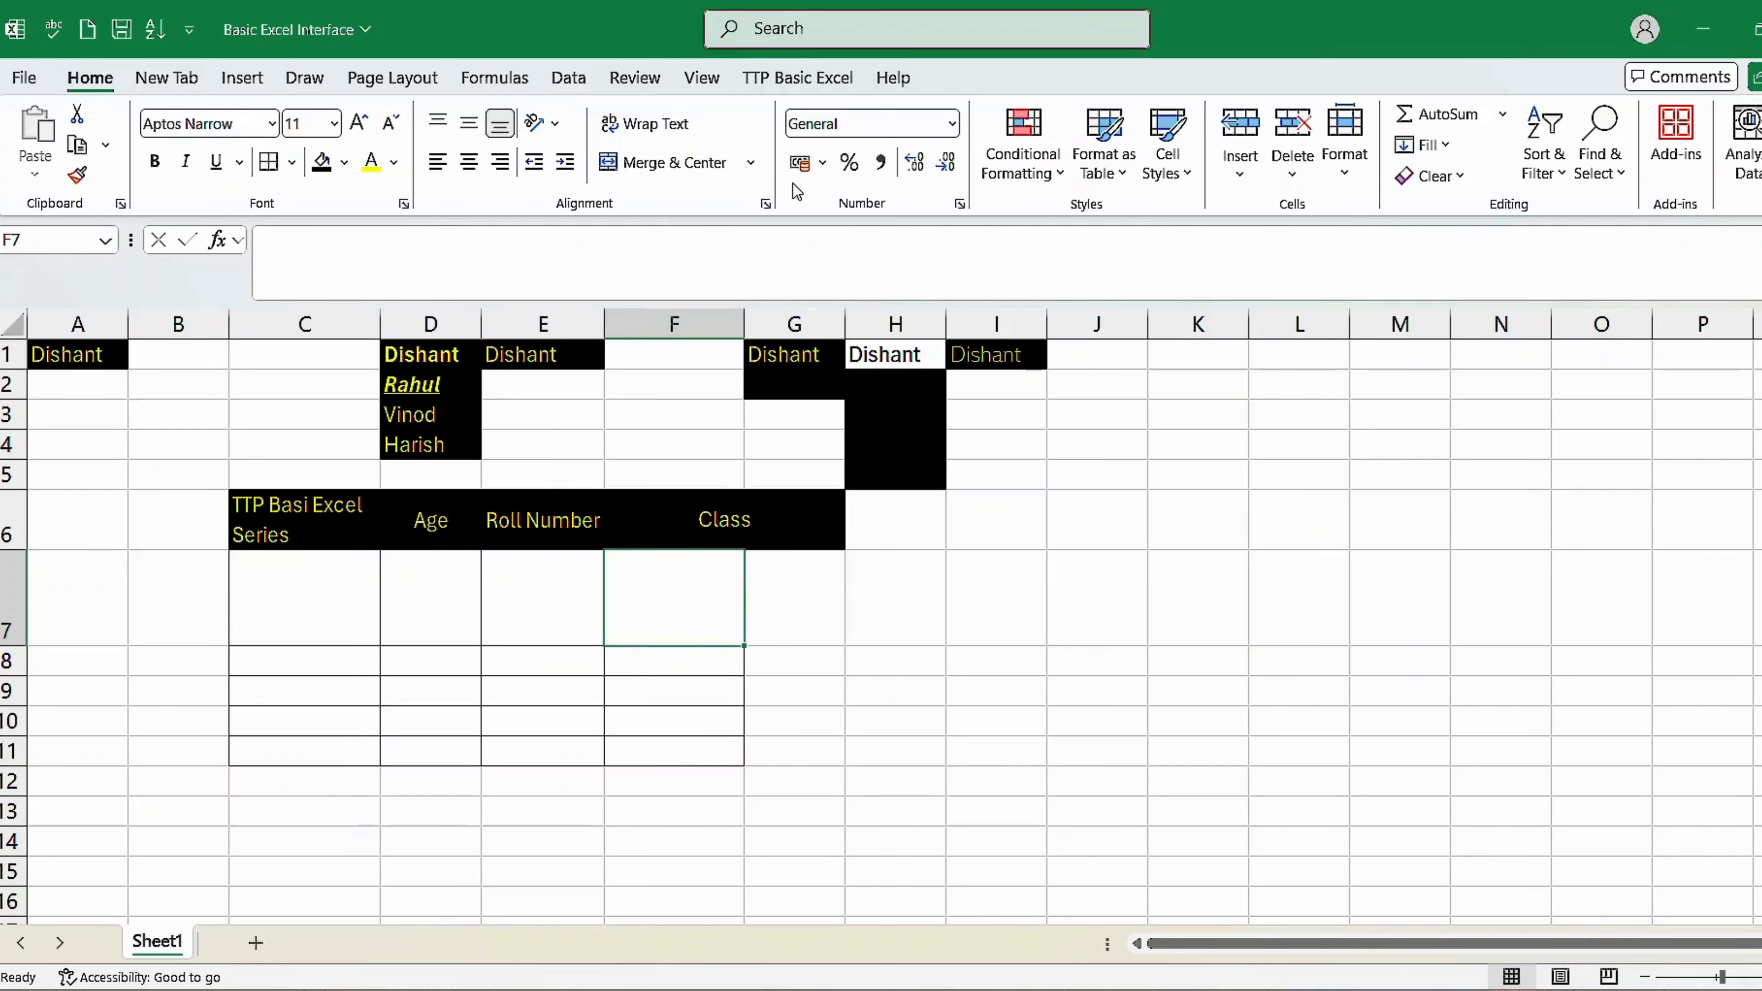
click(869, 630)
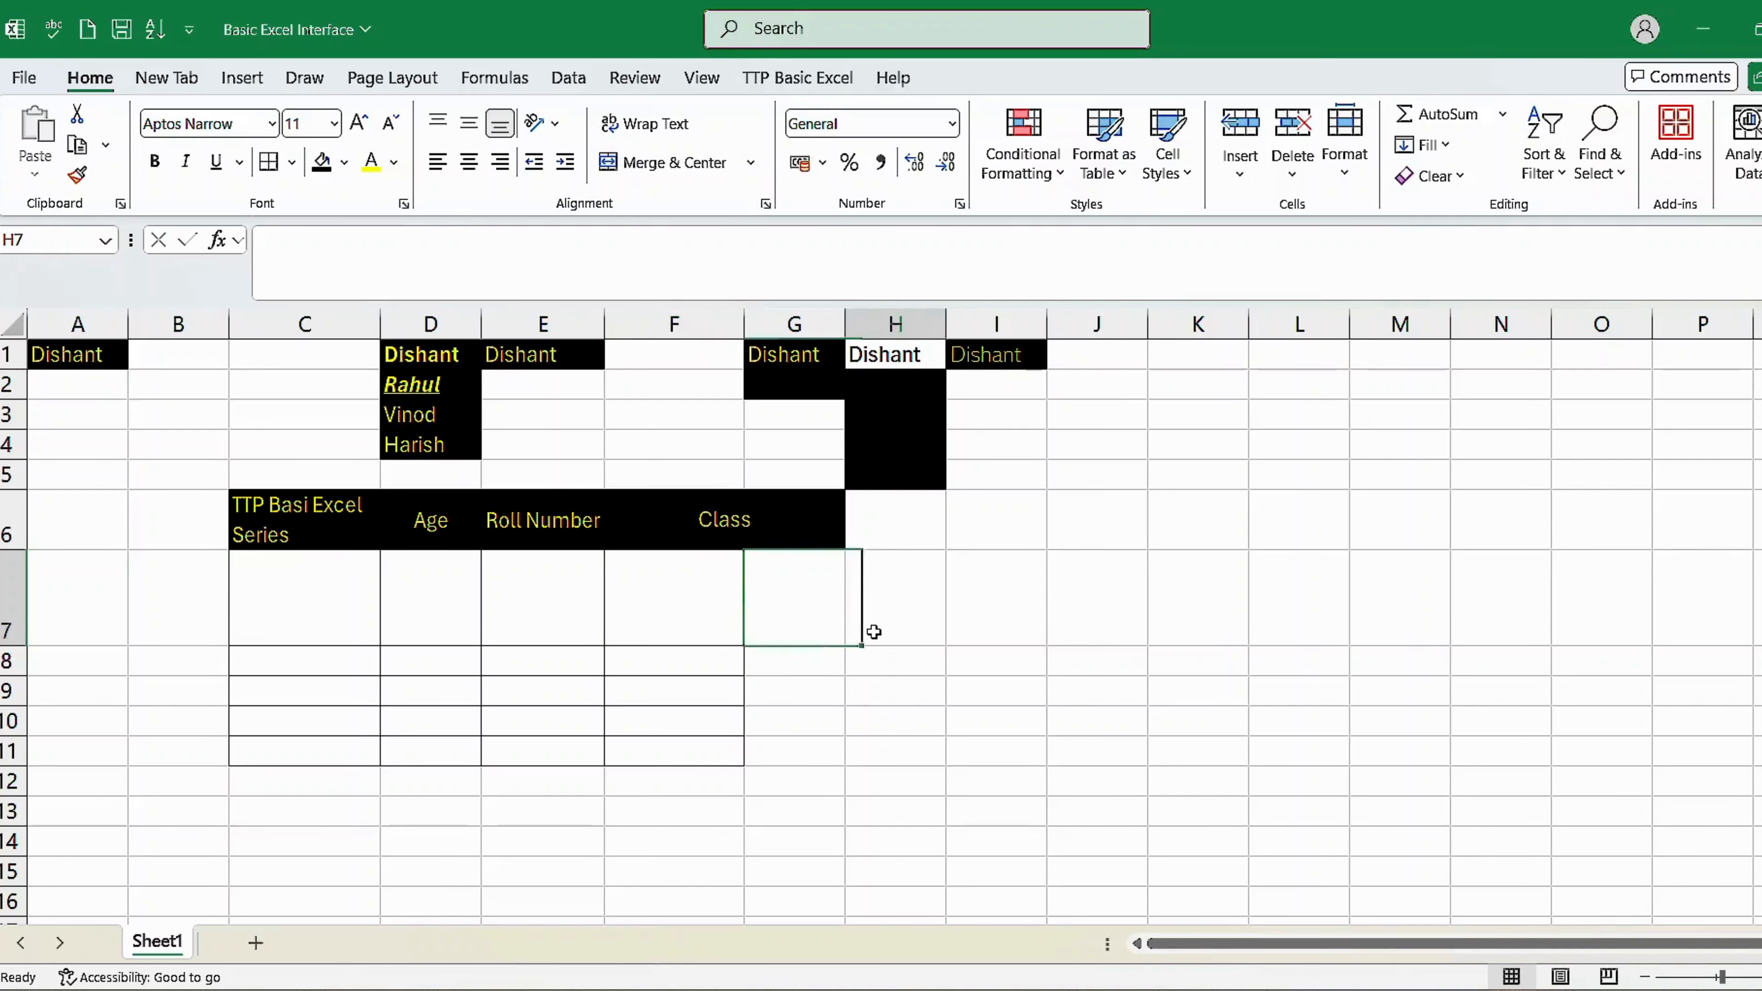
Enter "Date" in cell J6
click(1094, 524)
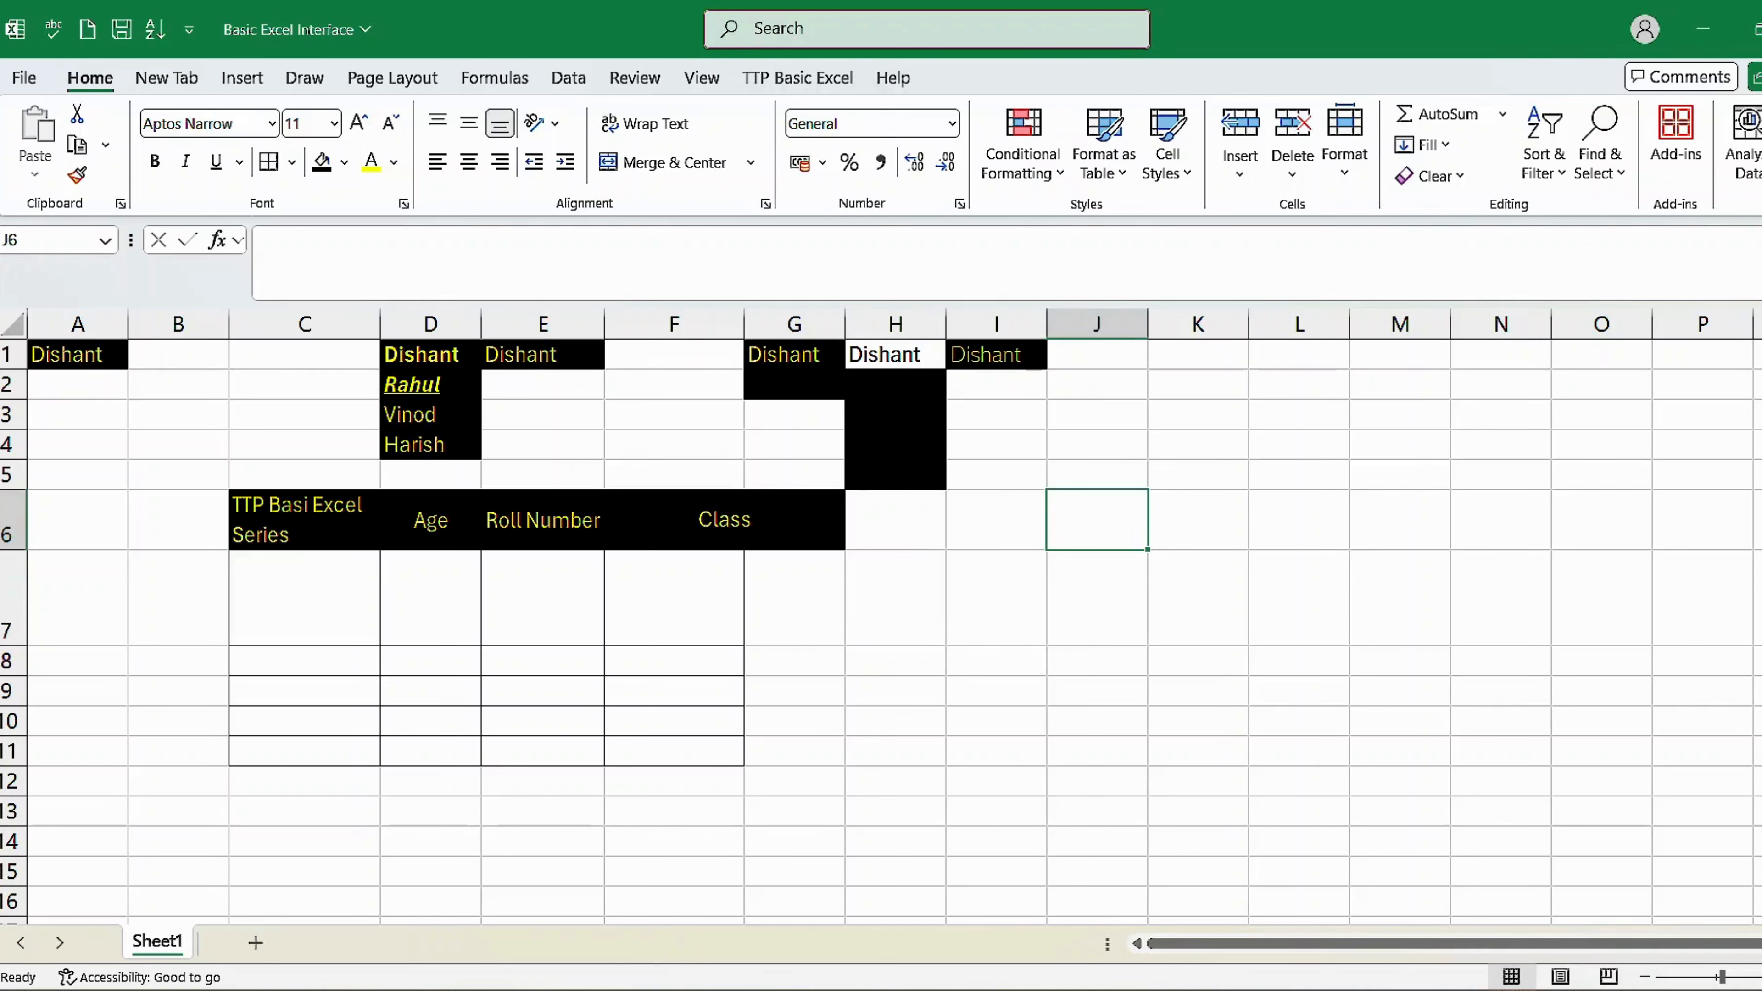
text(Date)
key(Return)
key(Up)
key(Down)
Enter "Roll No." in J7 and "Amount" in K7 next to it
text(R)
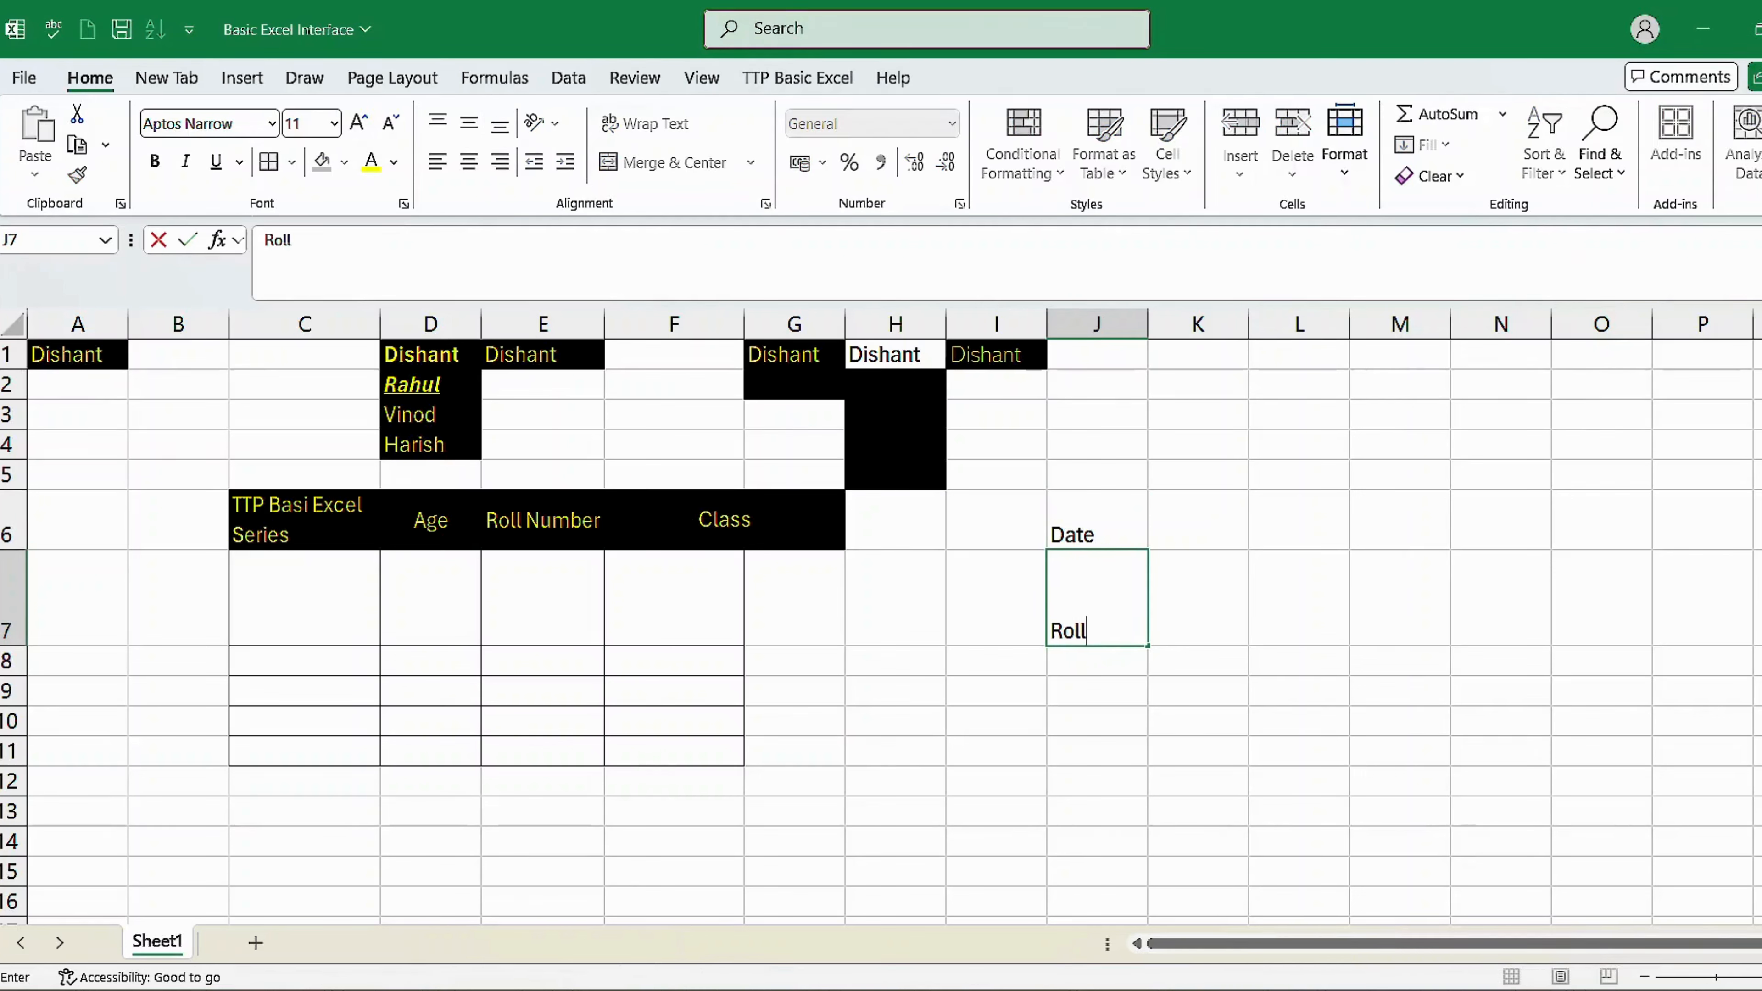
text( n)
key(BackSpace)
text(No.)
key(Tab)
text(Amount)
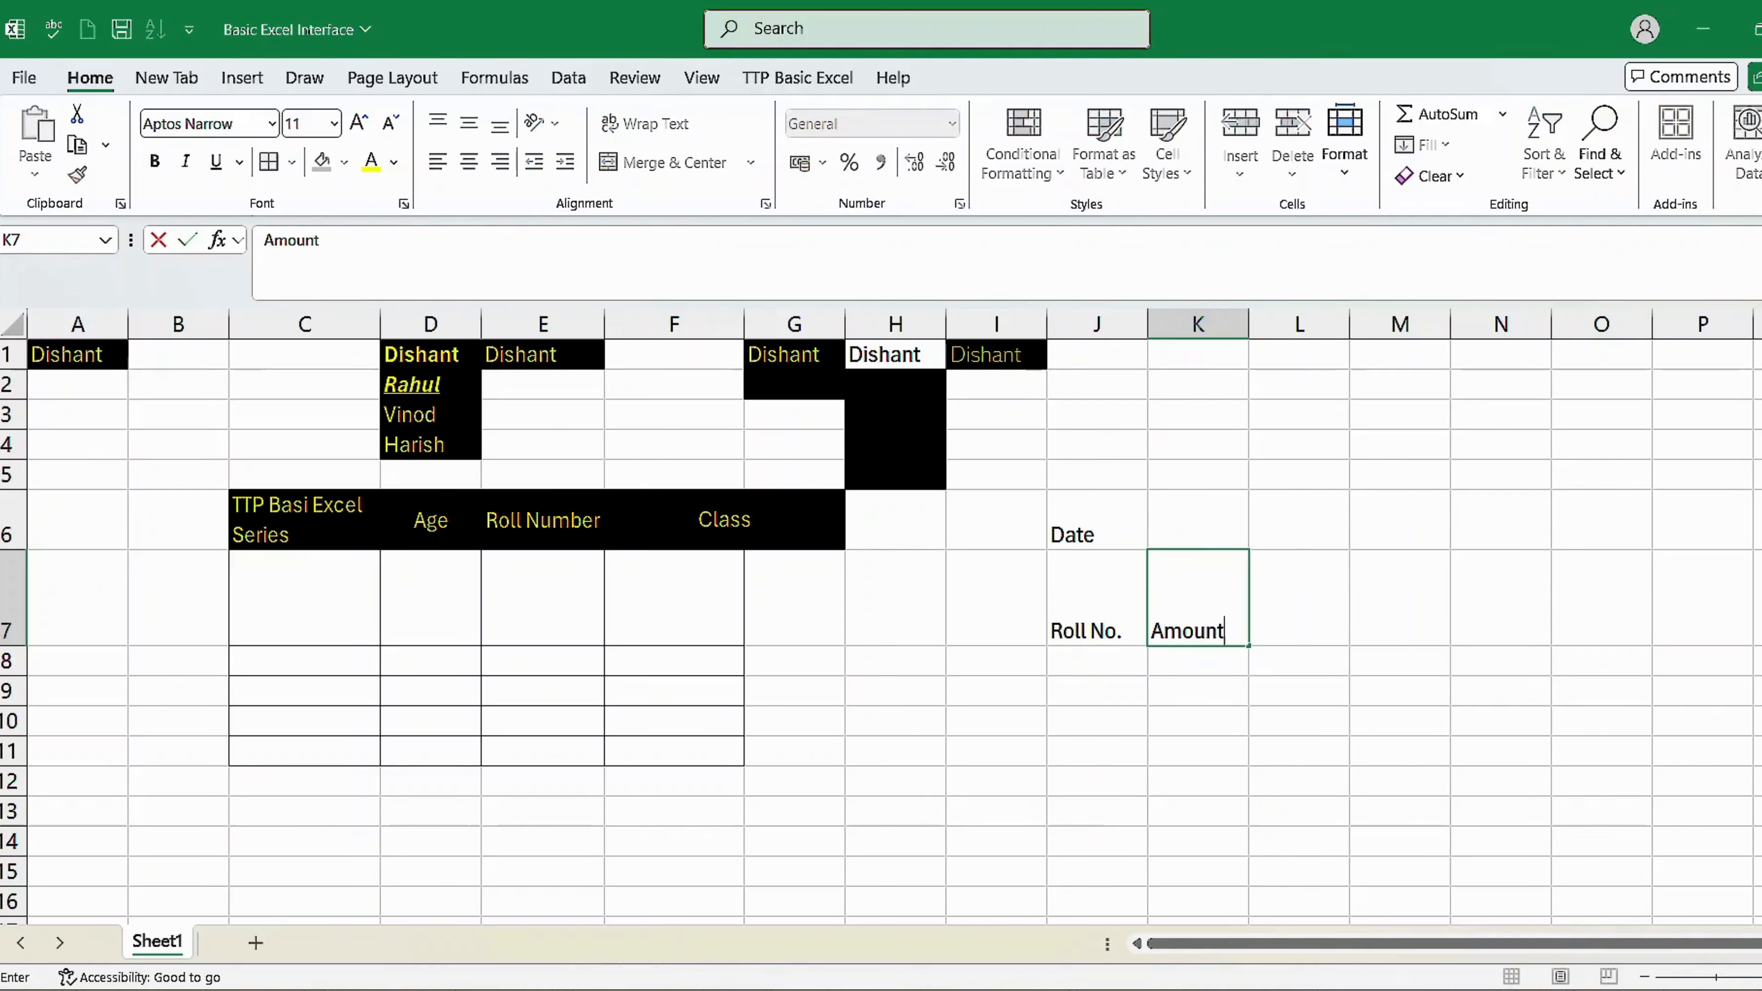
key(Return)
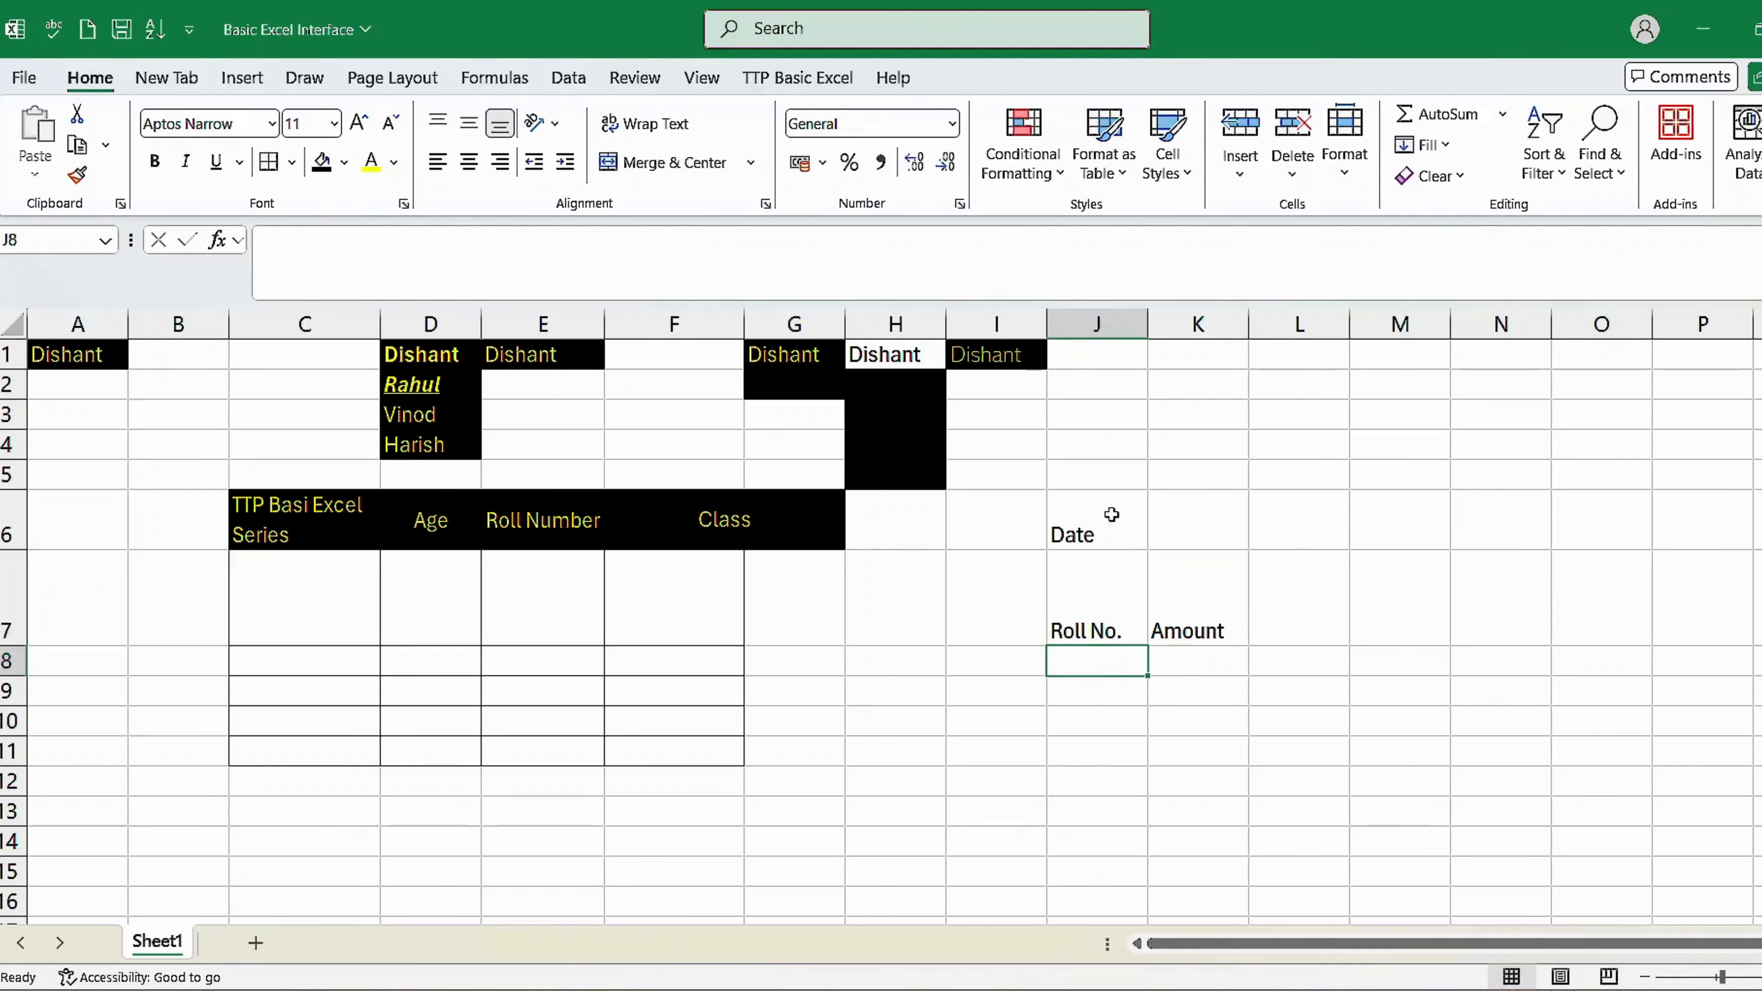
drag(1109, 515, 1181, 609)
click(1115, 515)
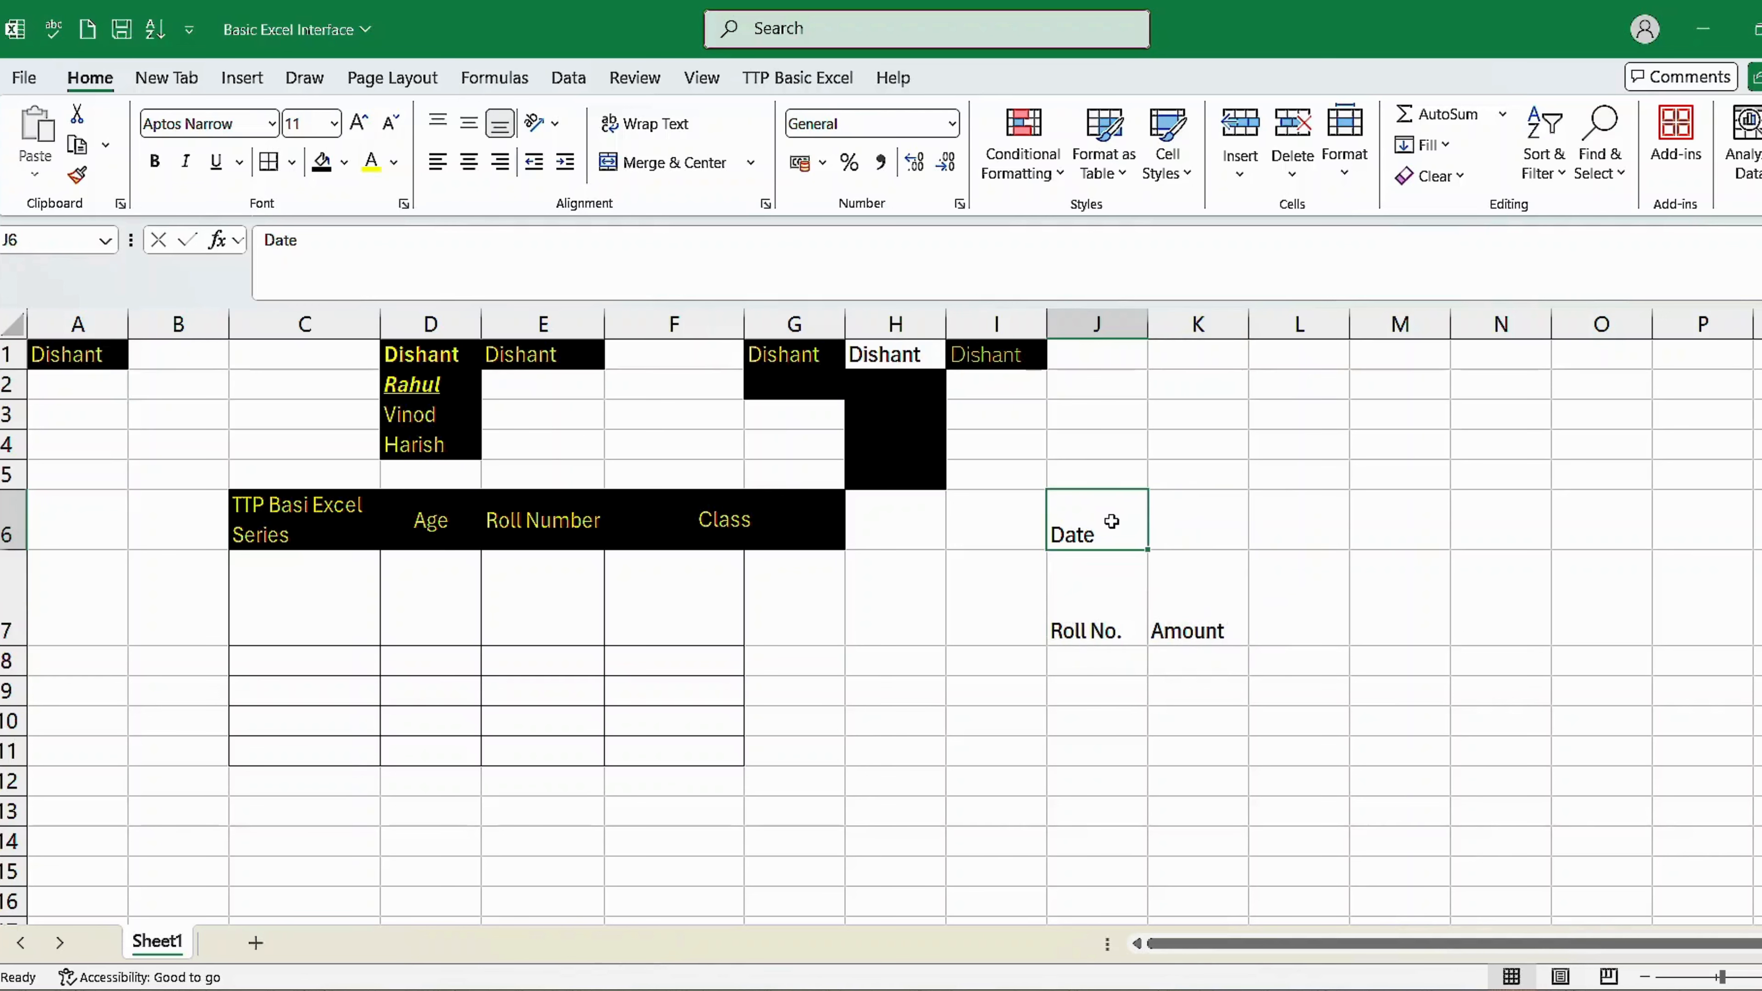
drag(1112, 530, 1177, 535)
click(1185, 529)
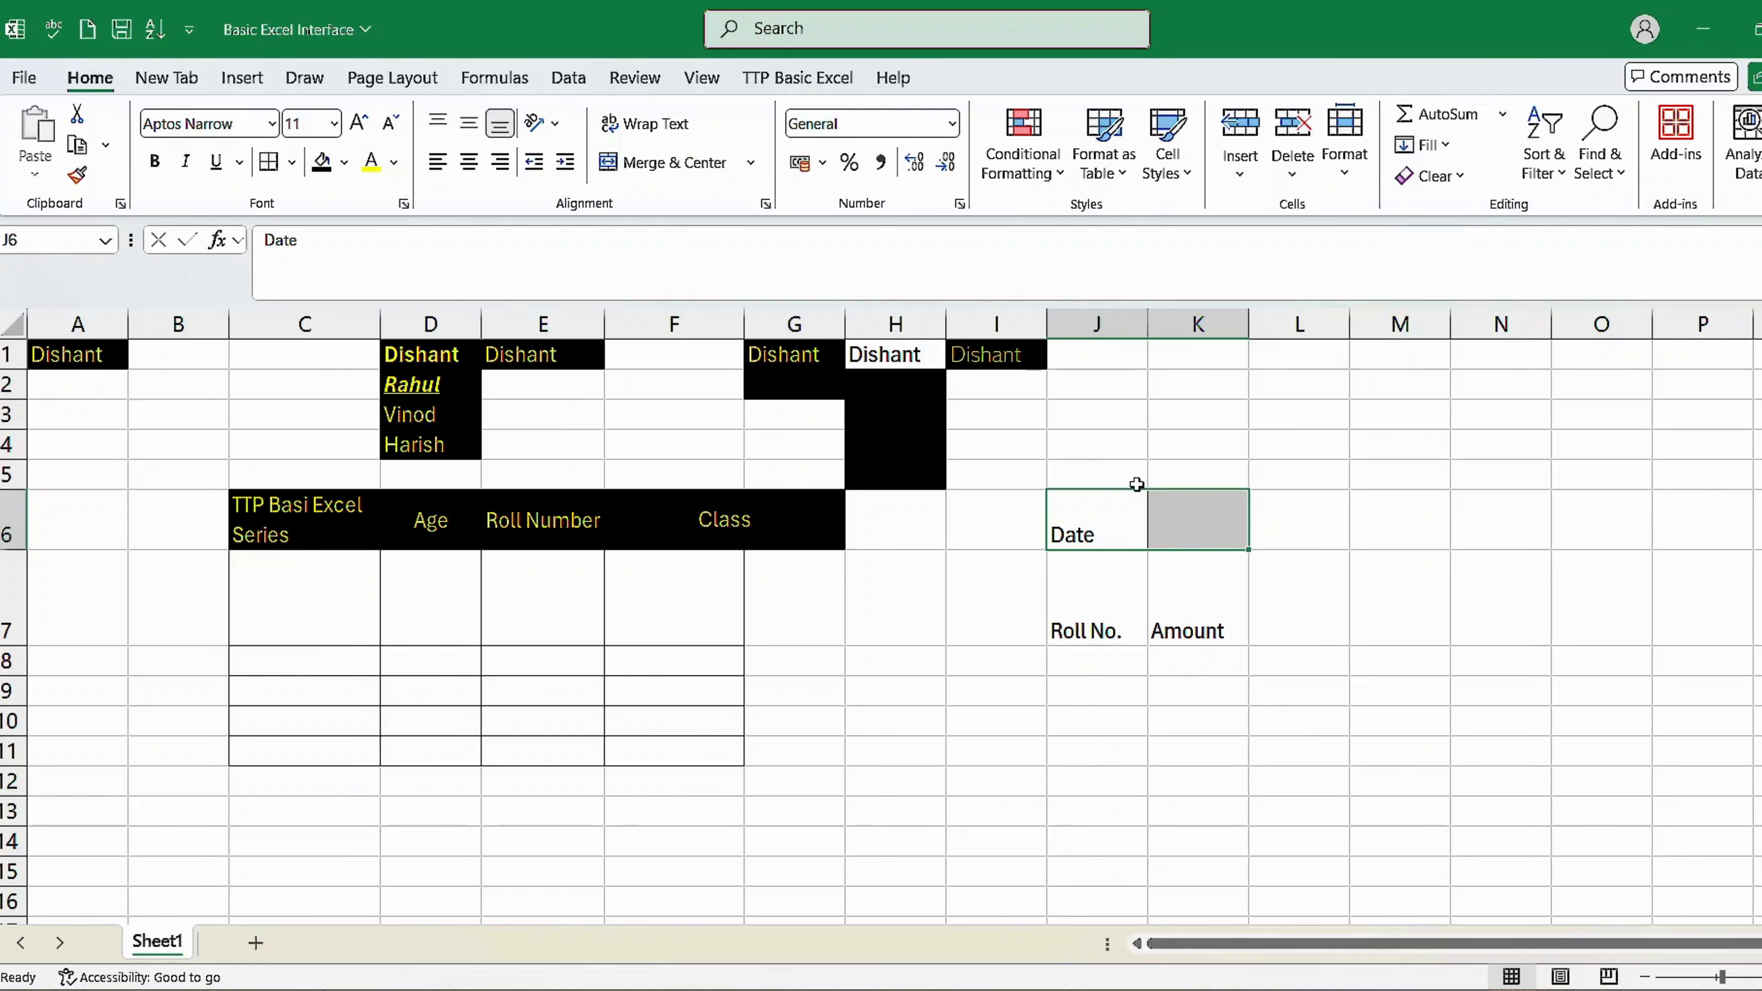
Replace the Date text in J6 with the current date, 27-05-2025, as a fixed value
click(1112, 517)
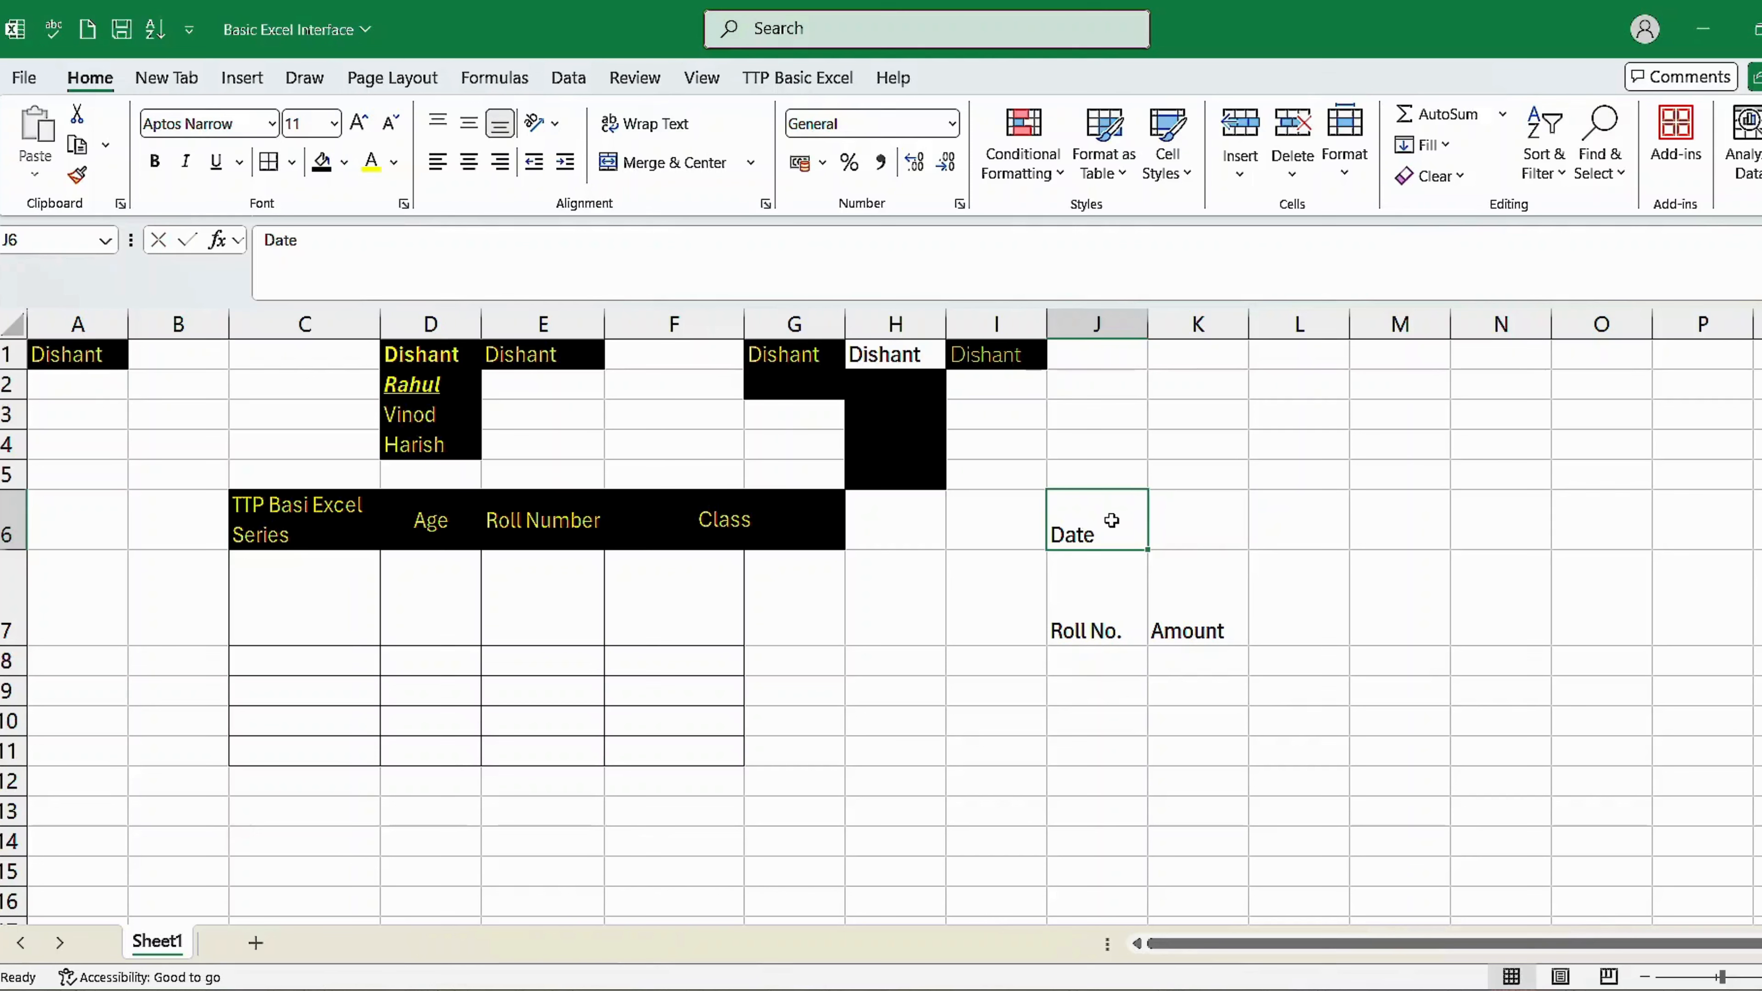
key(ctrl+semicolon)
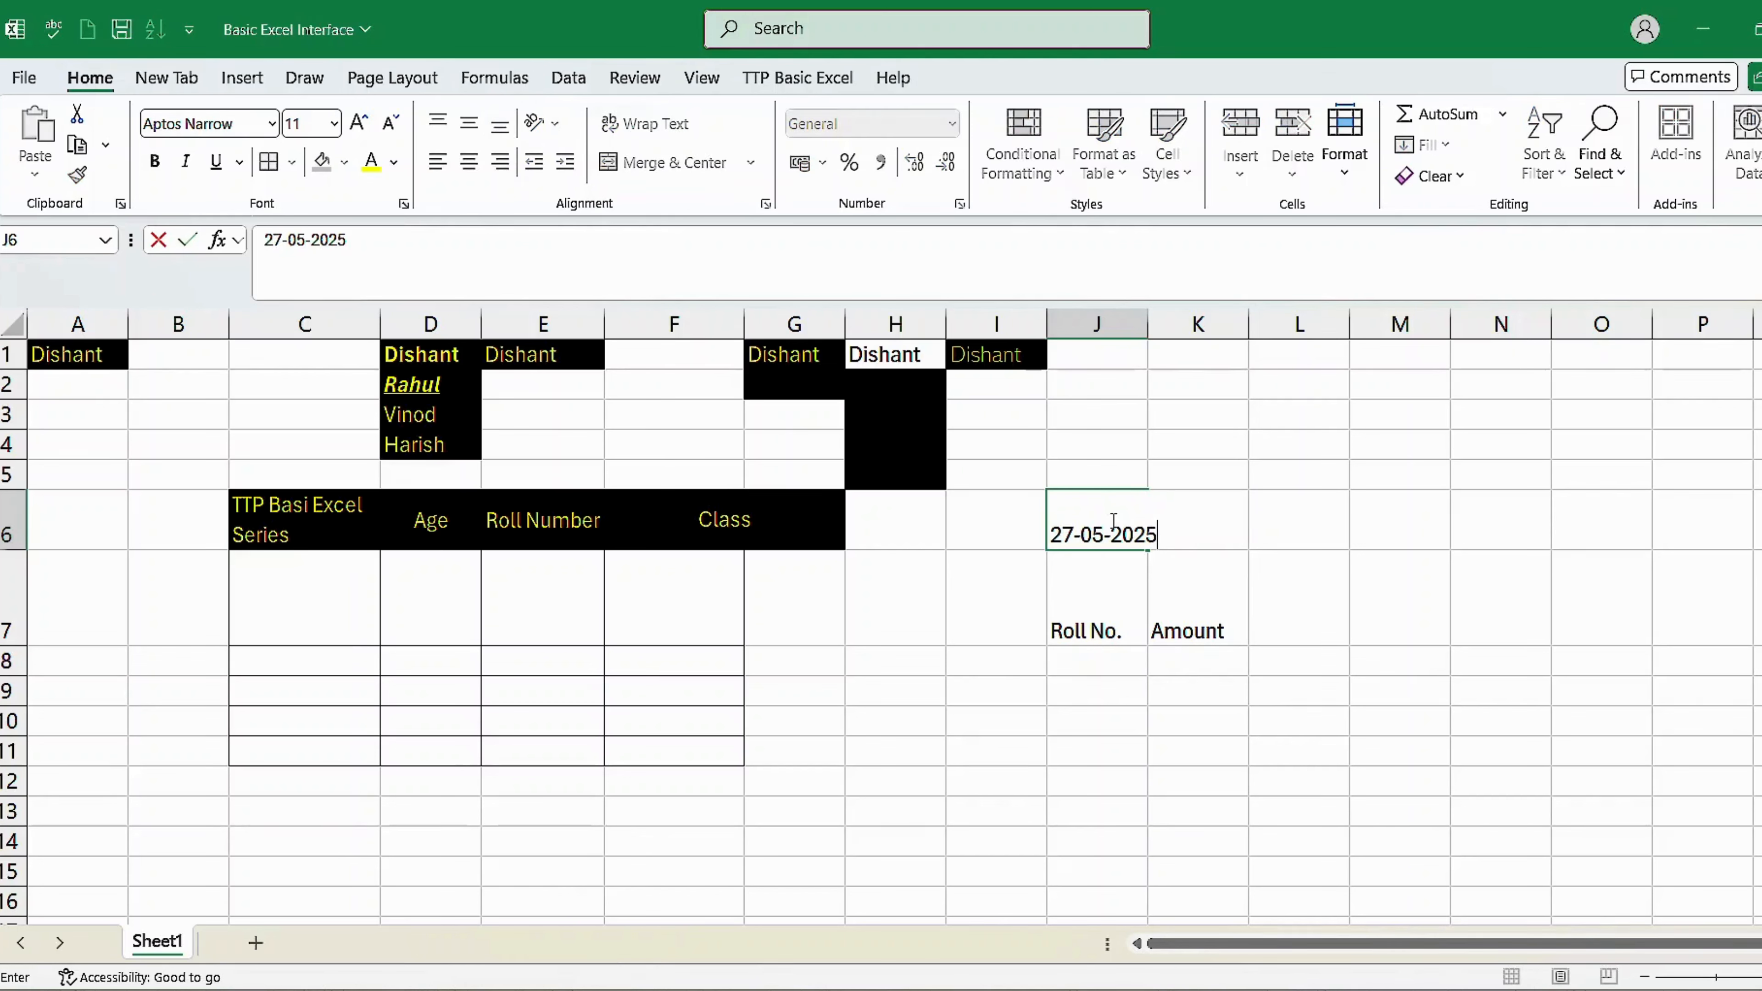
key(Return)
Replace the fixed date in J6 with the formula =TODAY() and reopen the cell to check the formula
click(1112, 521)
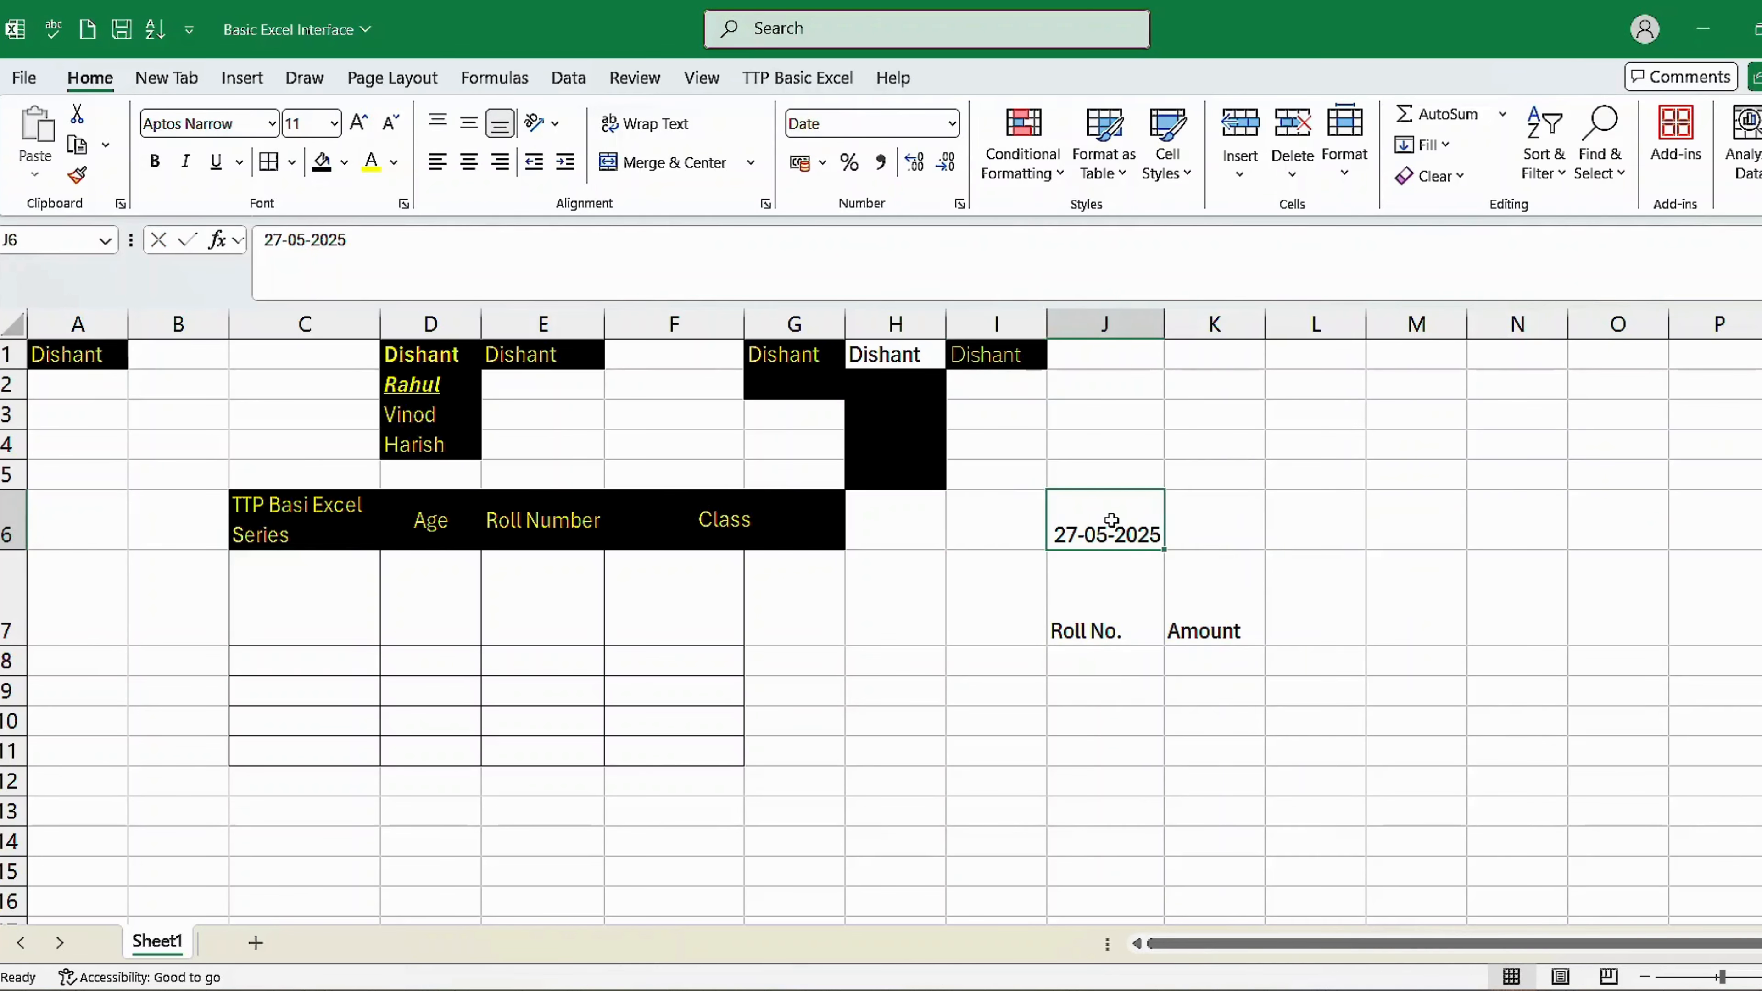
text(=)
text(today)
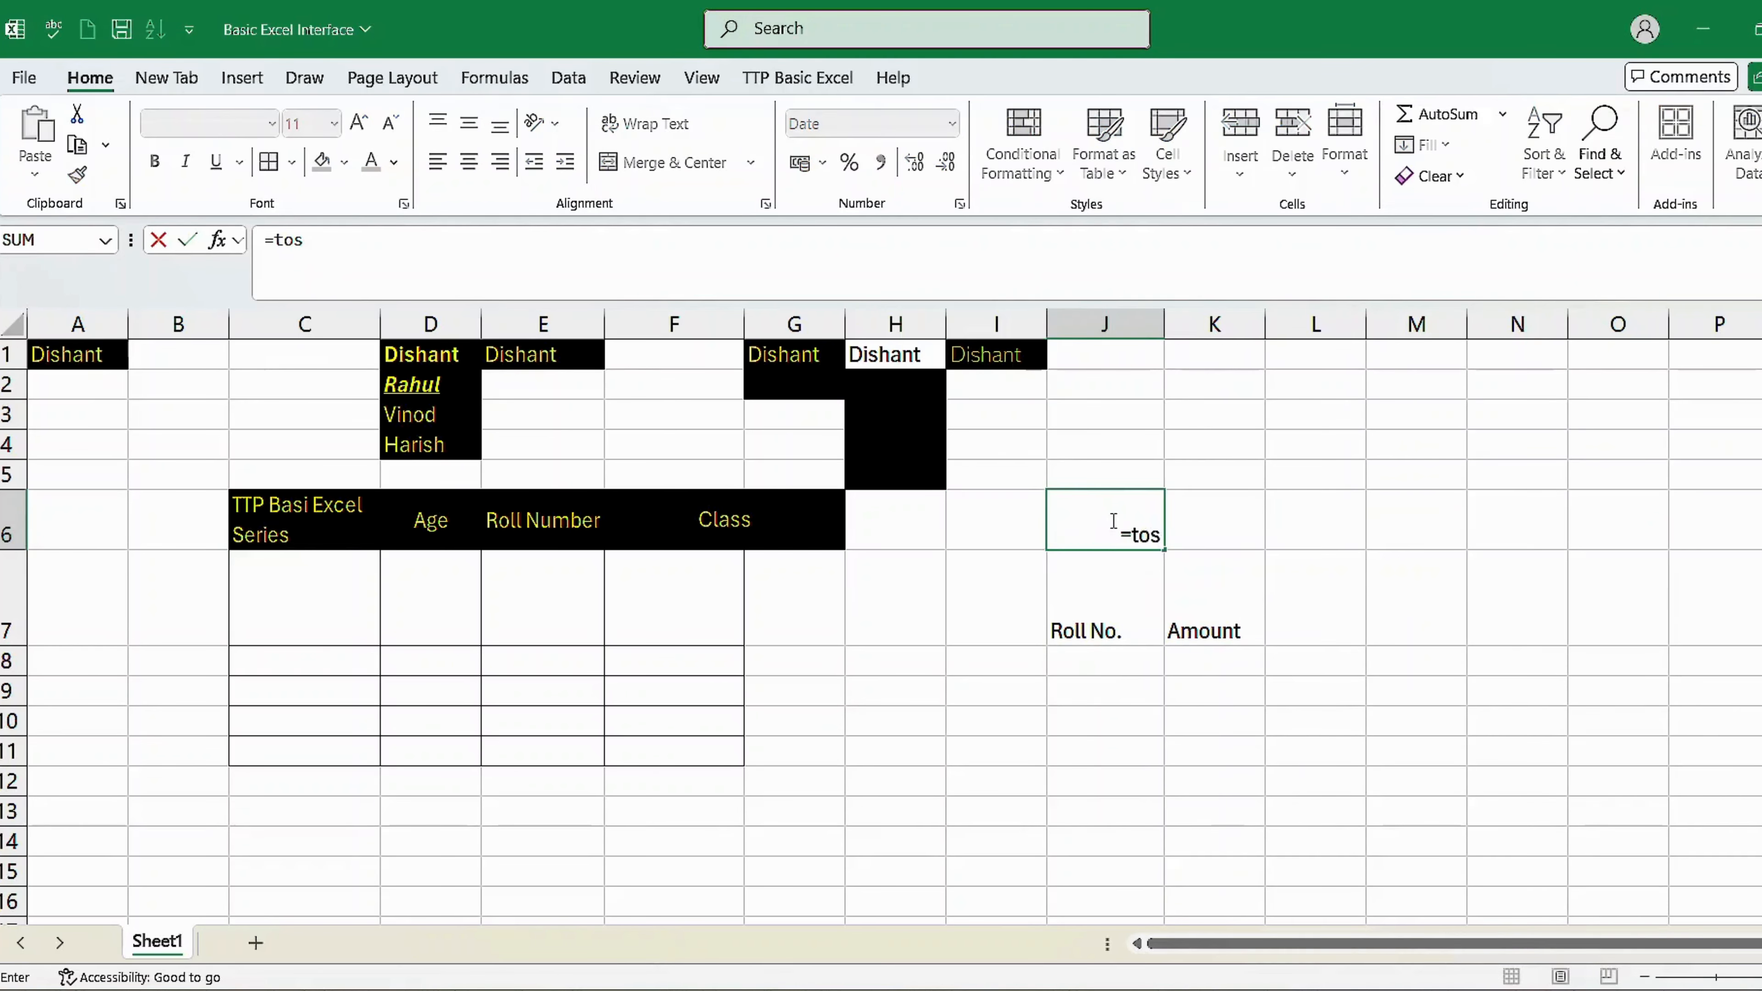
key(Tab)
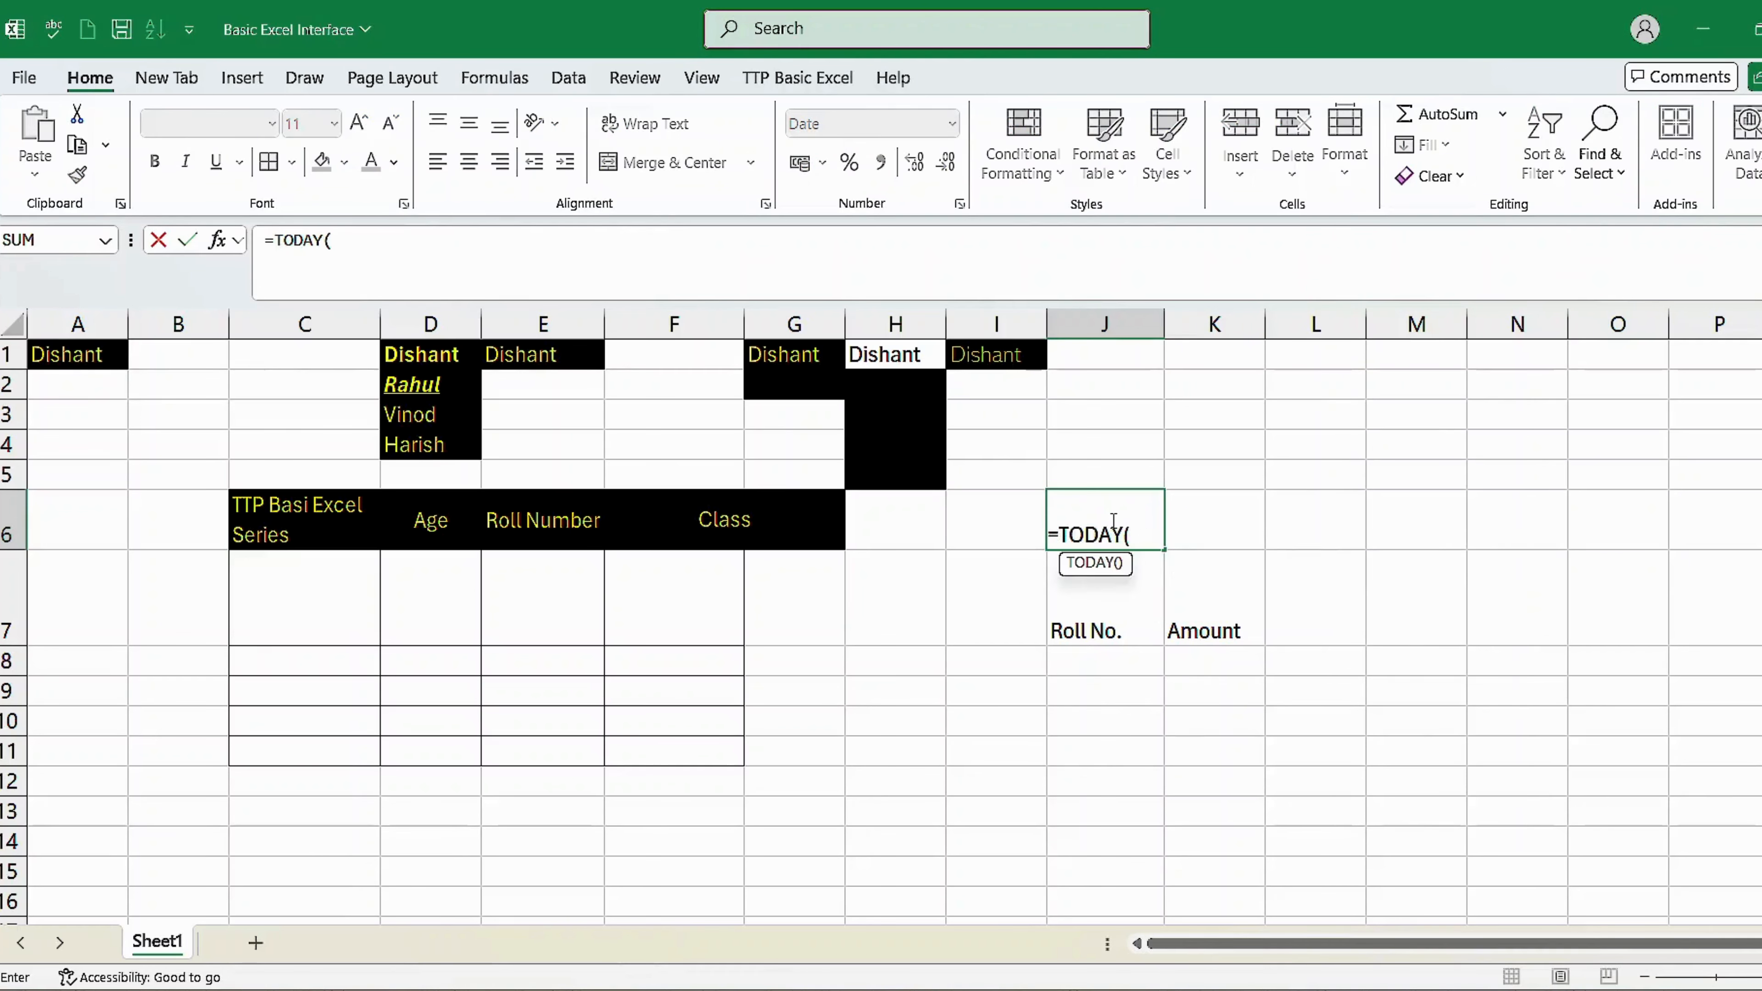
text())
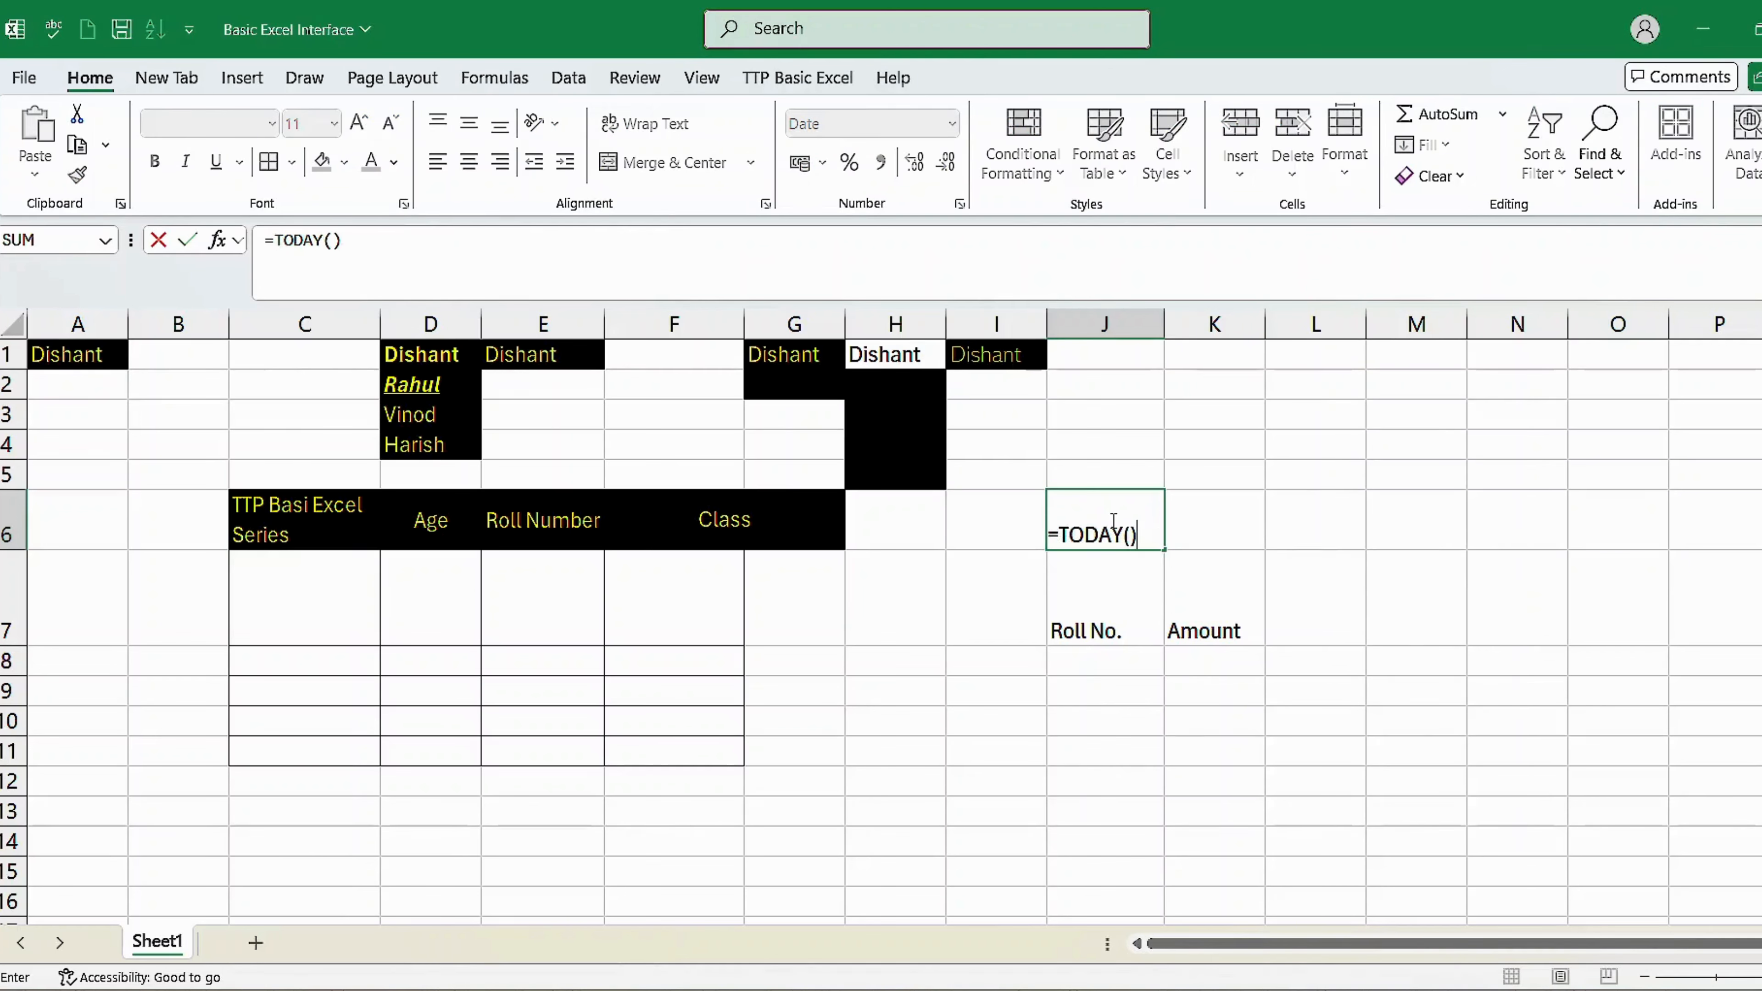
key(Return)
double_click(1107, 517)
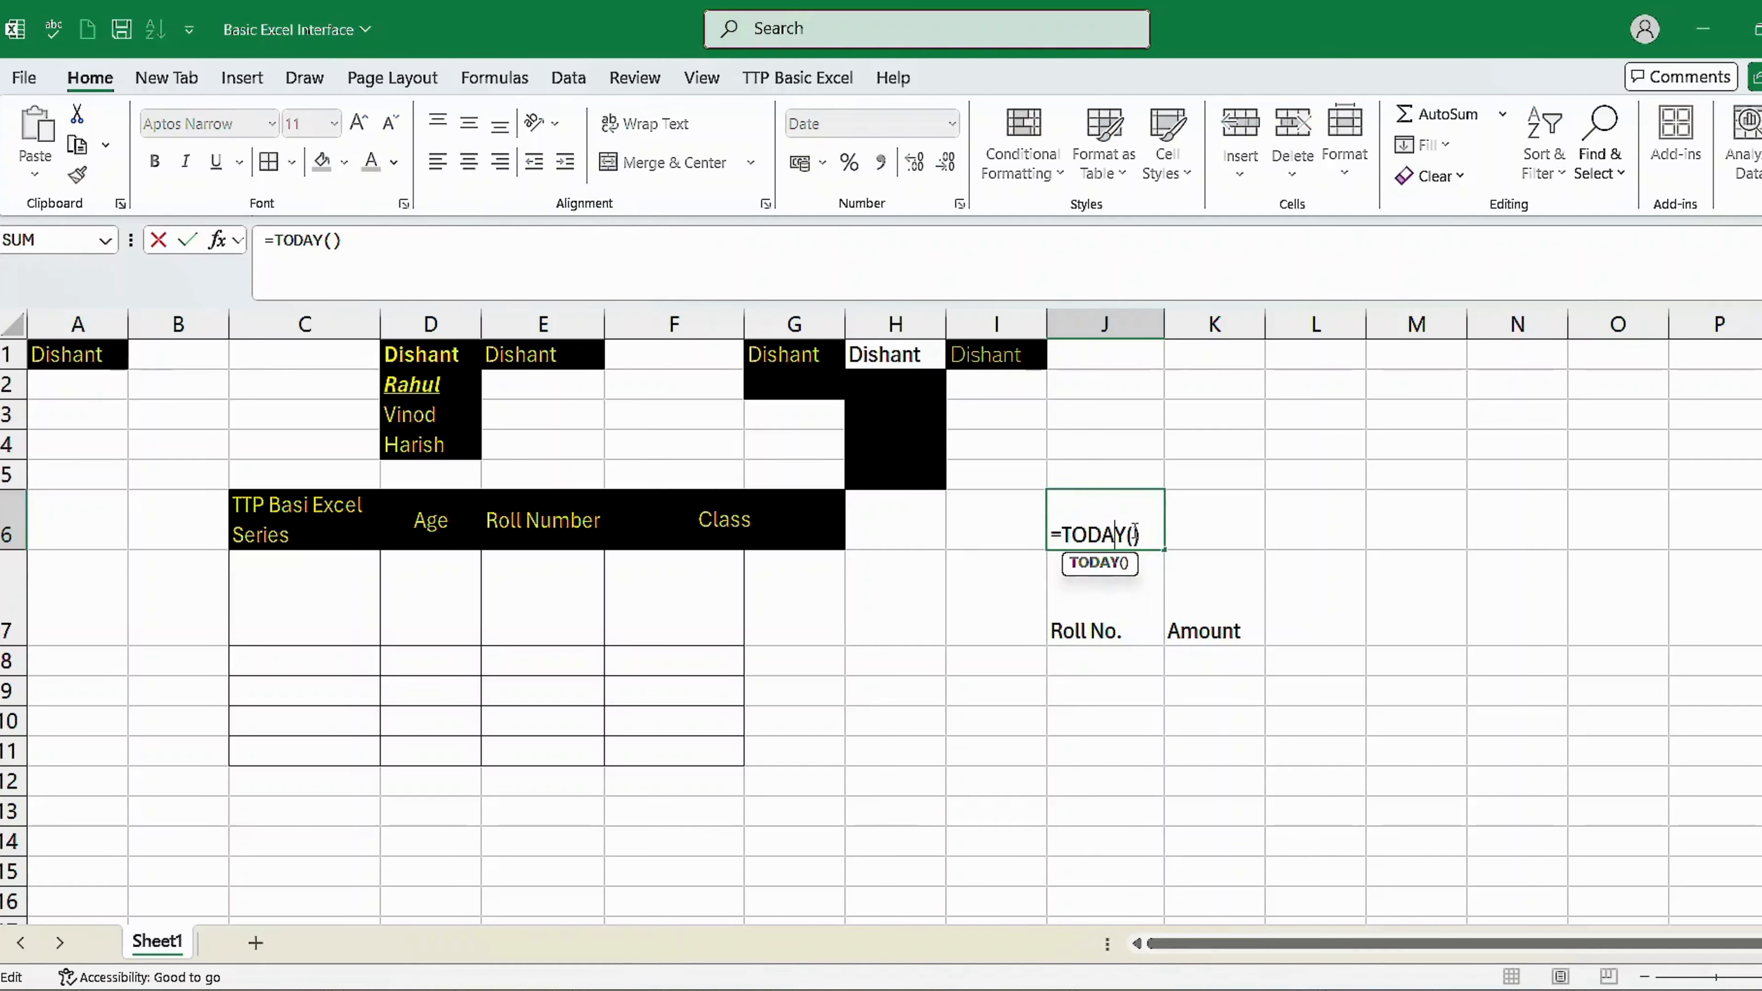
click(1248, 518)
drag(1178, 517, 1134, 530)
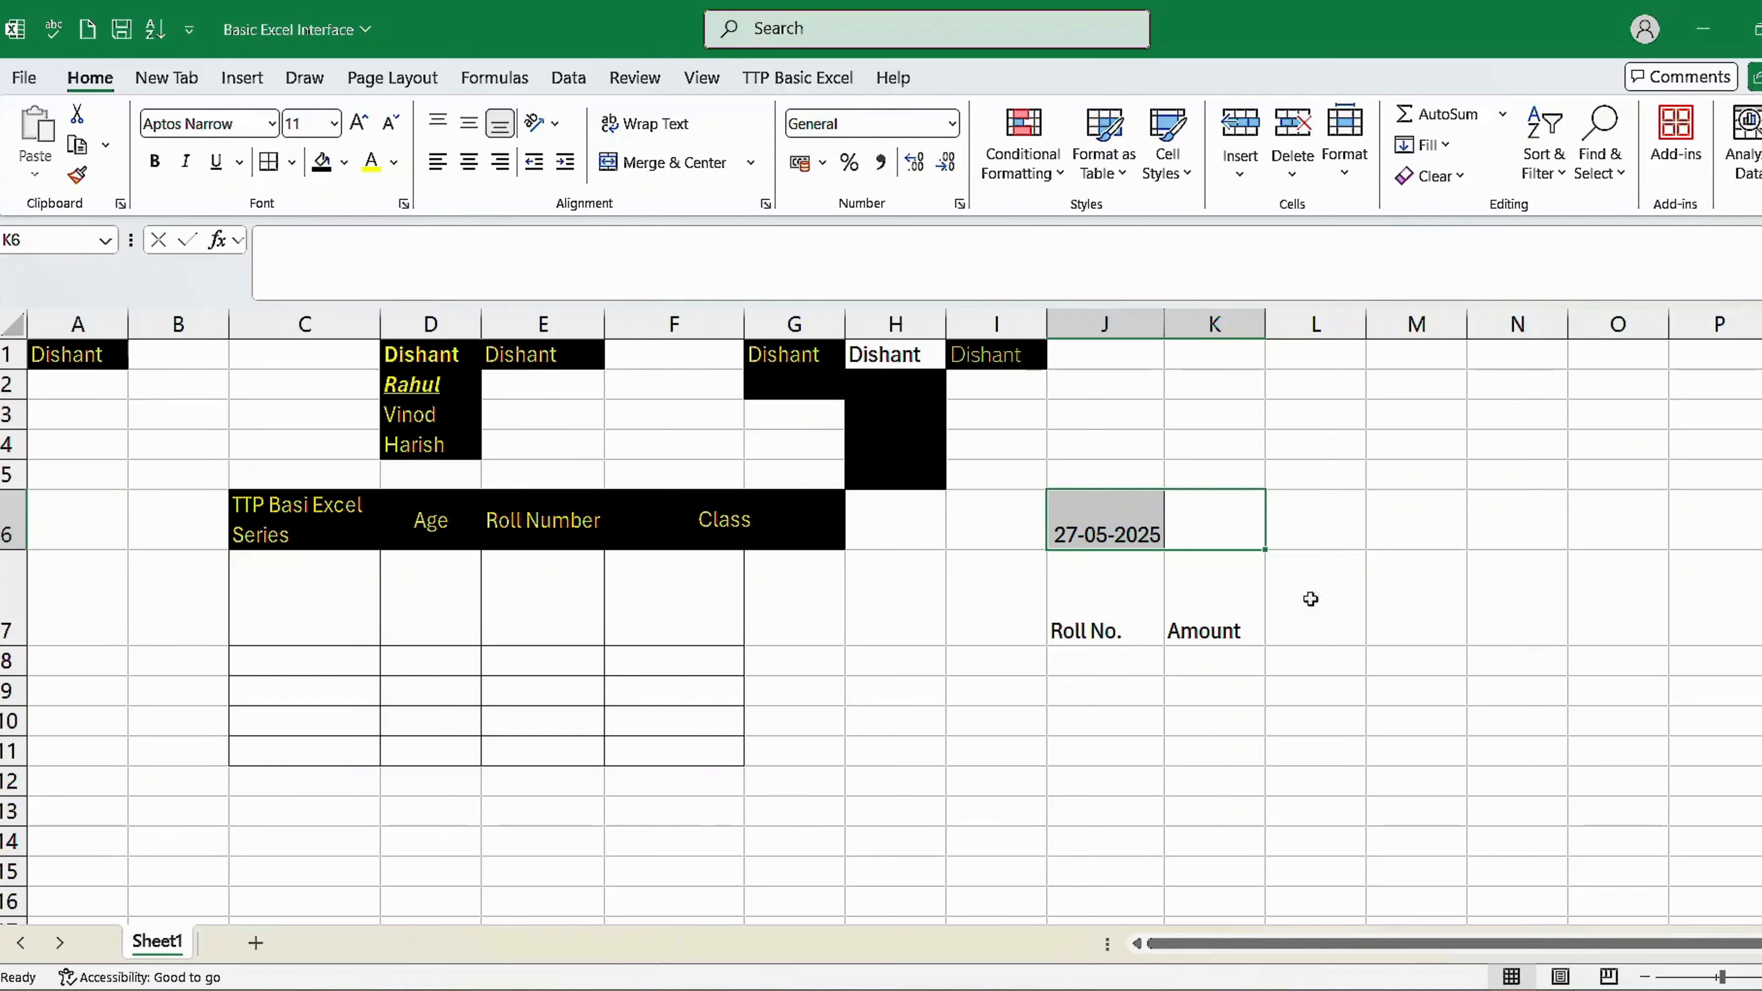
Examine the merged Class header across F6:G6 against the unmerged cells beneath it
click(1108, 517)
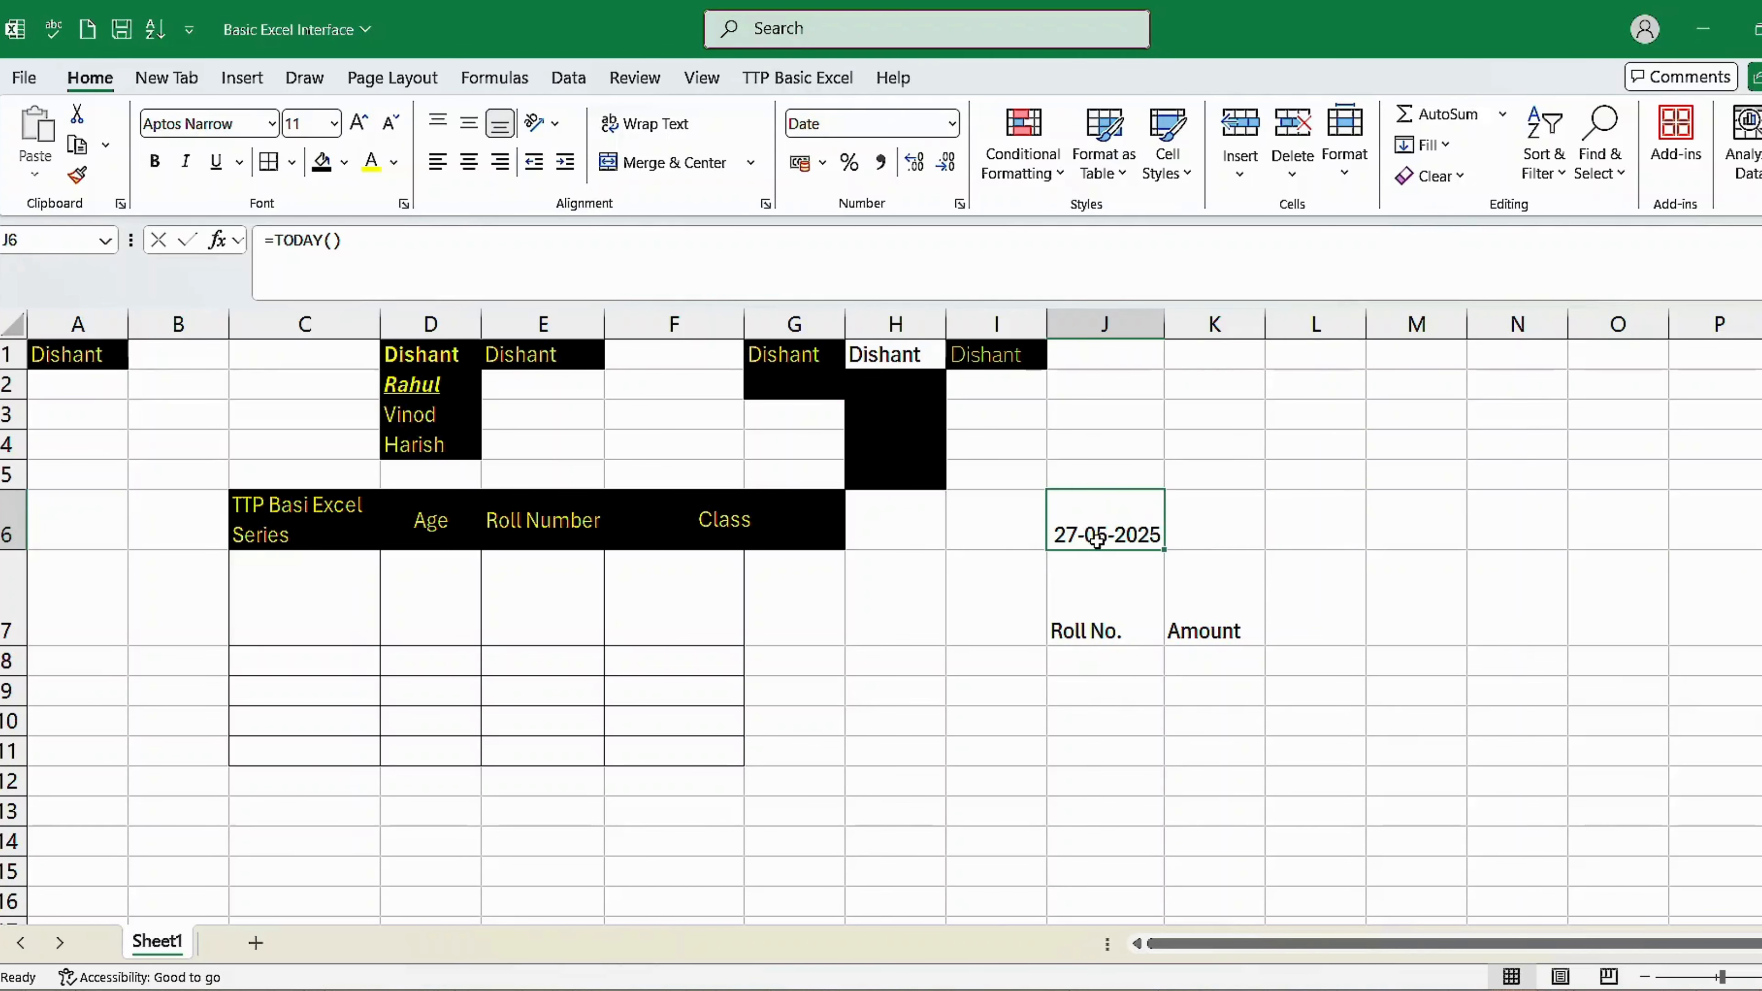
click(1214, 519)
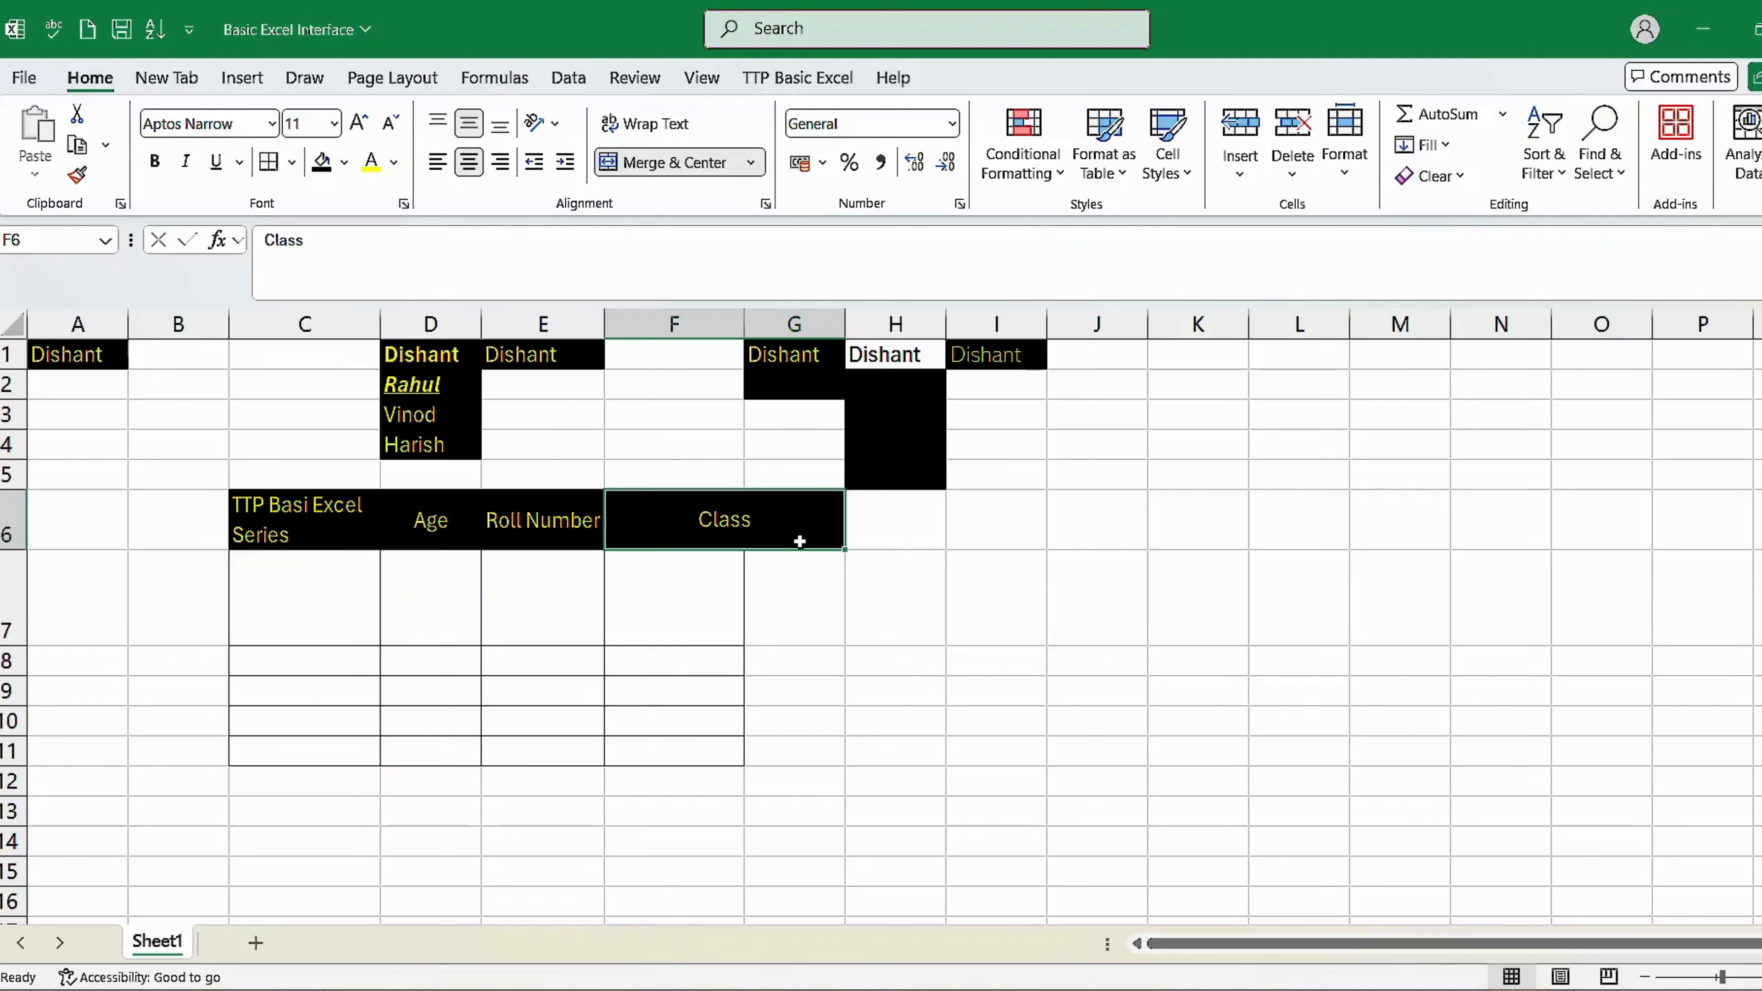
click(776, 574)
drag(640, 581, 803, 750)
click(704, 588)
click(768, 595)
click(692, 629)
click(728, 665)
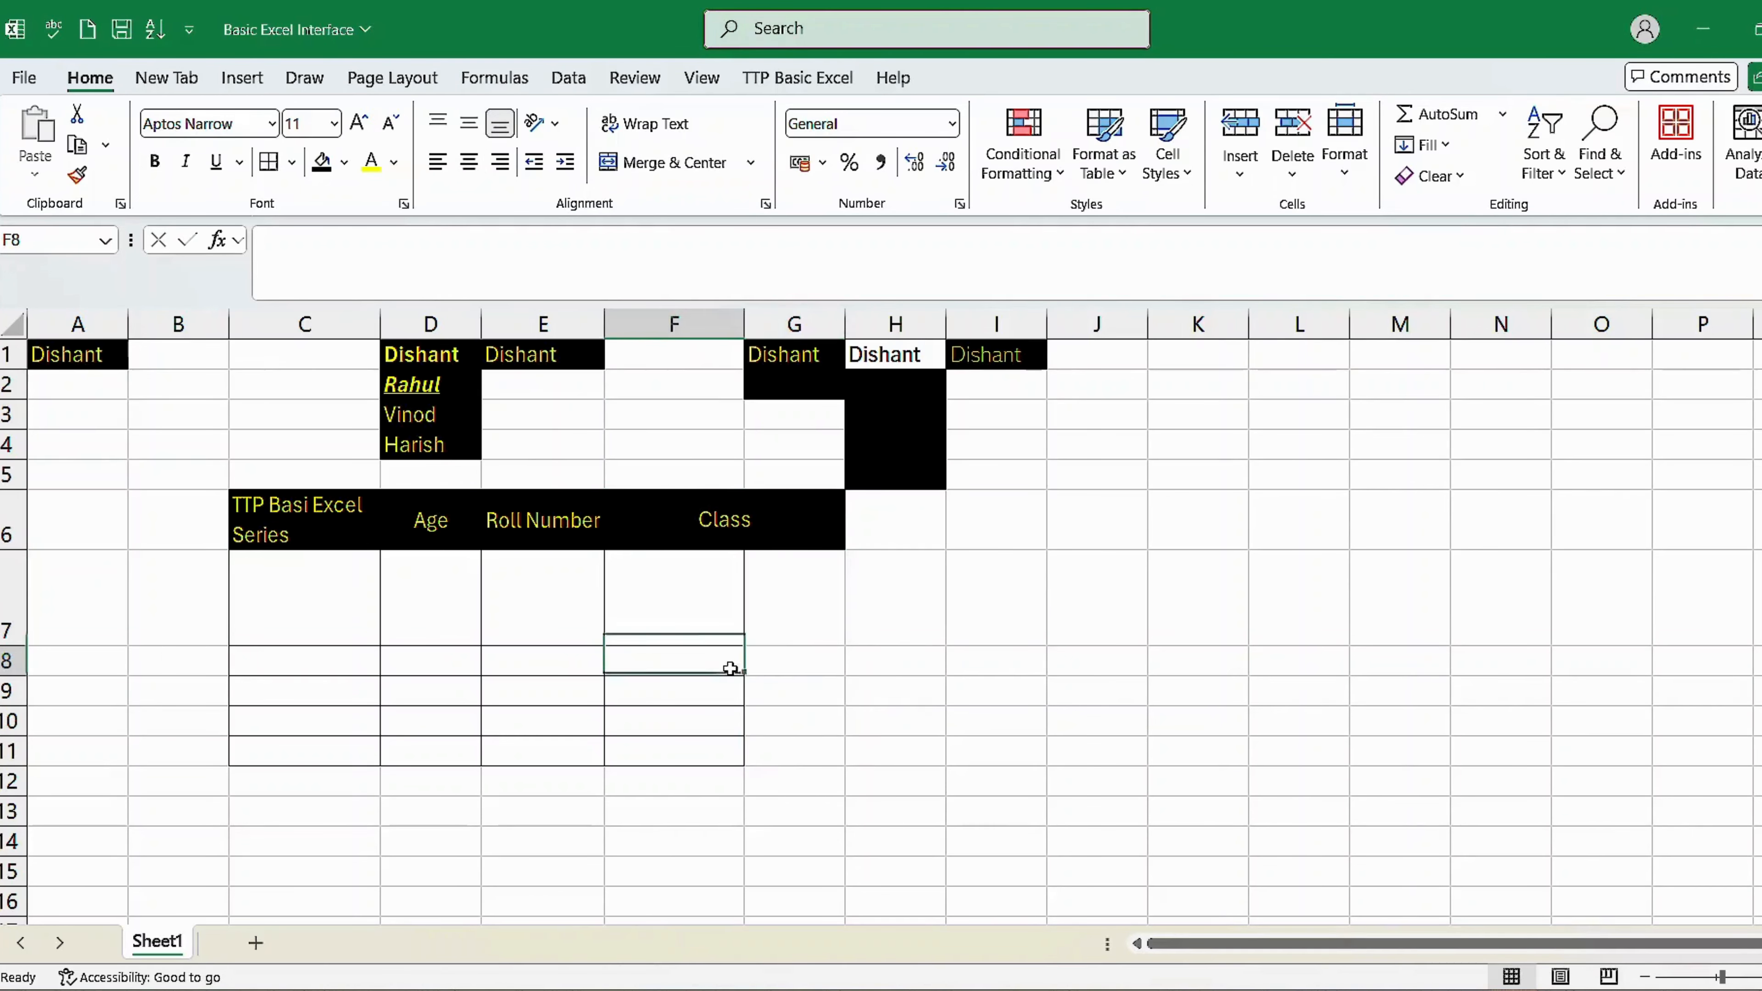
click(791, 661)
click(737, 602)
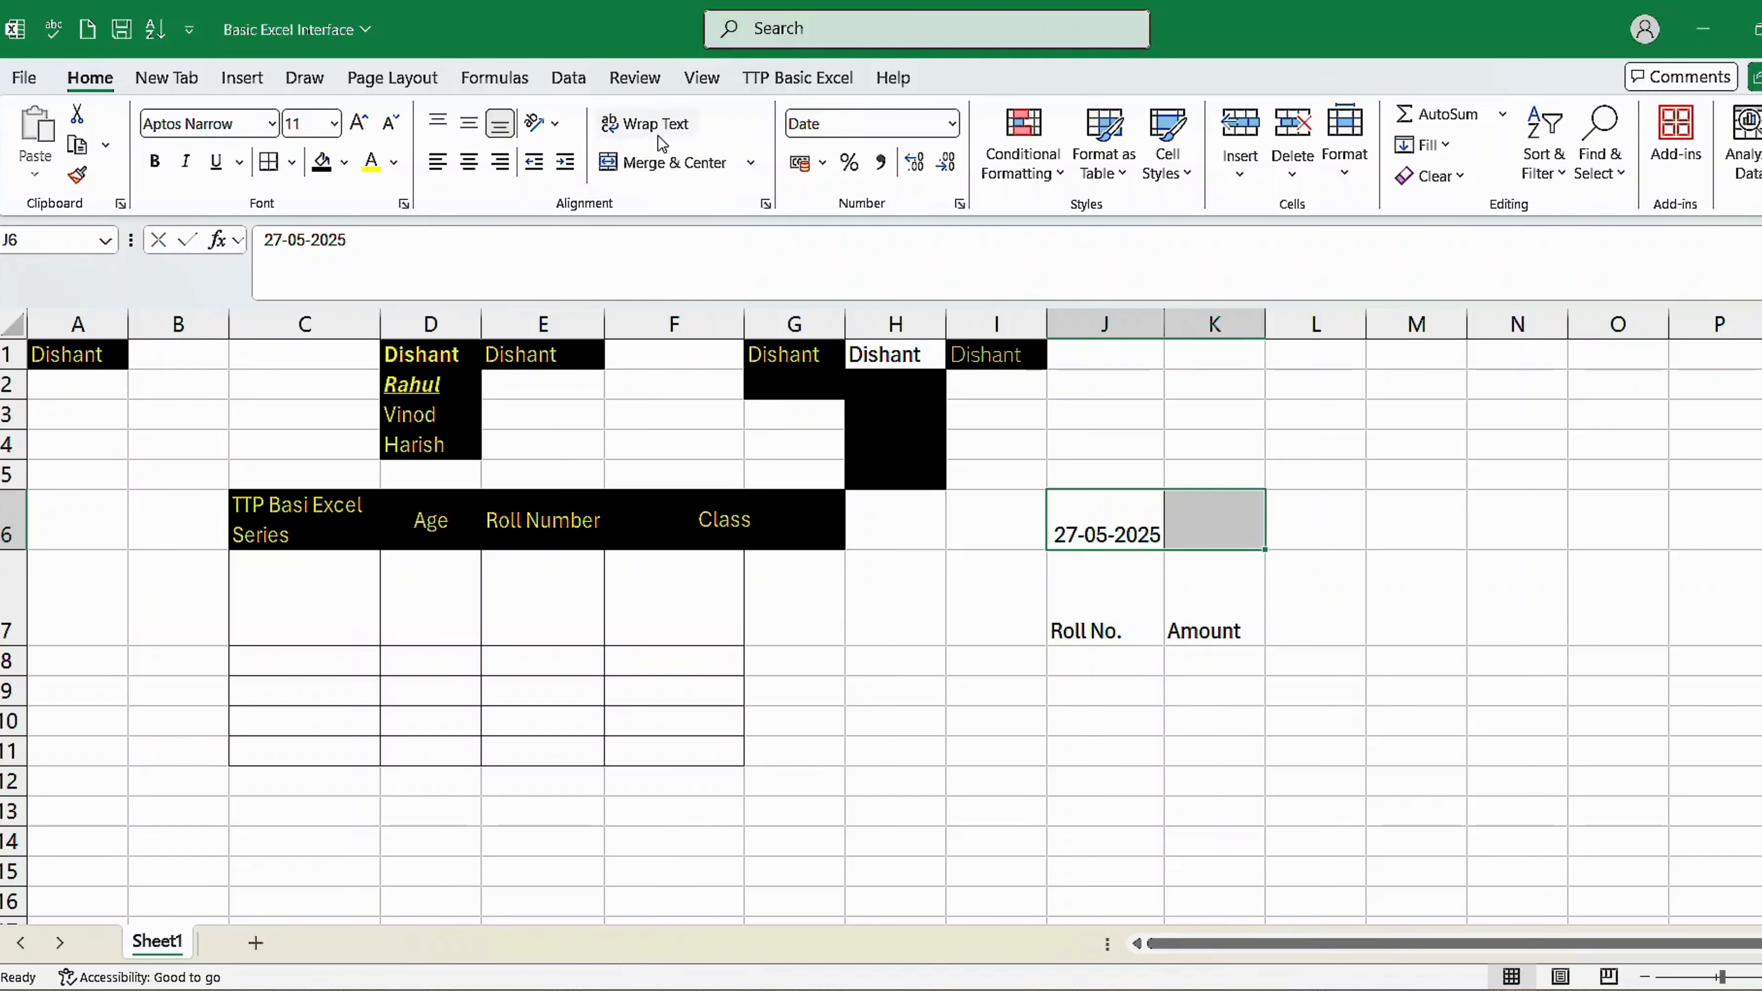
Merge and center the date 27-05-2025 across J6:K6, above the Roll No. and Amount headings
click(666, 161)
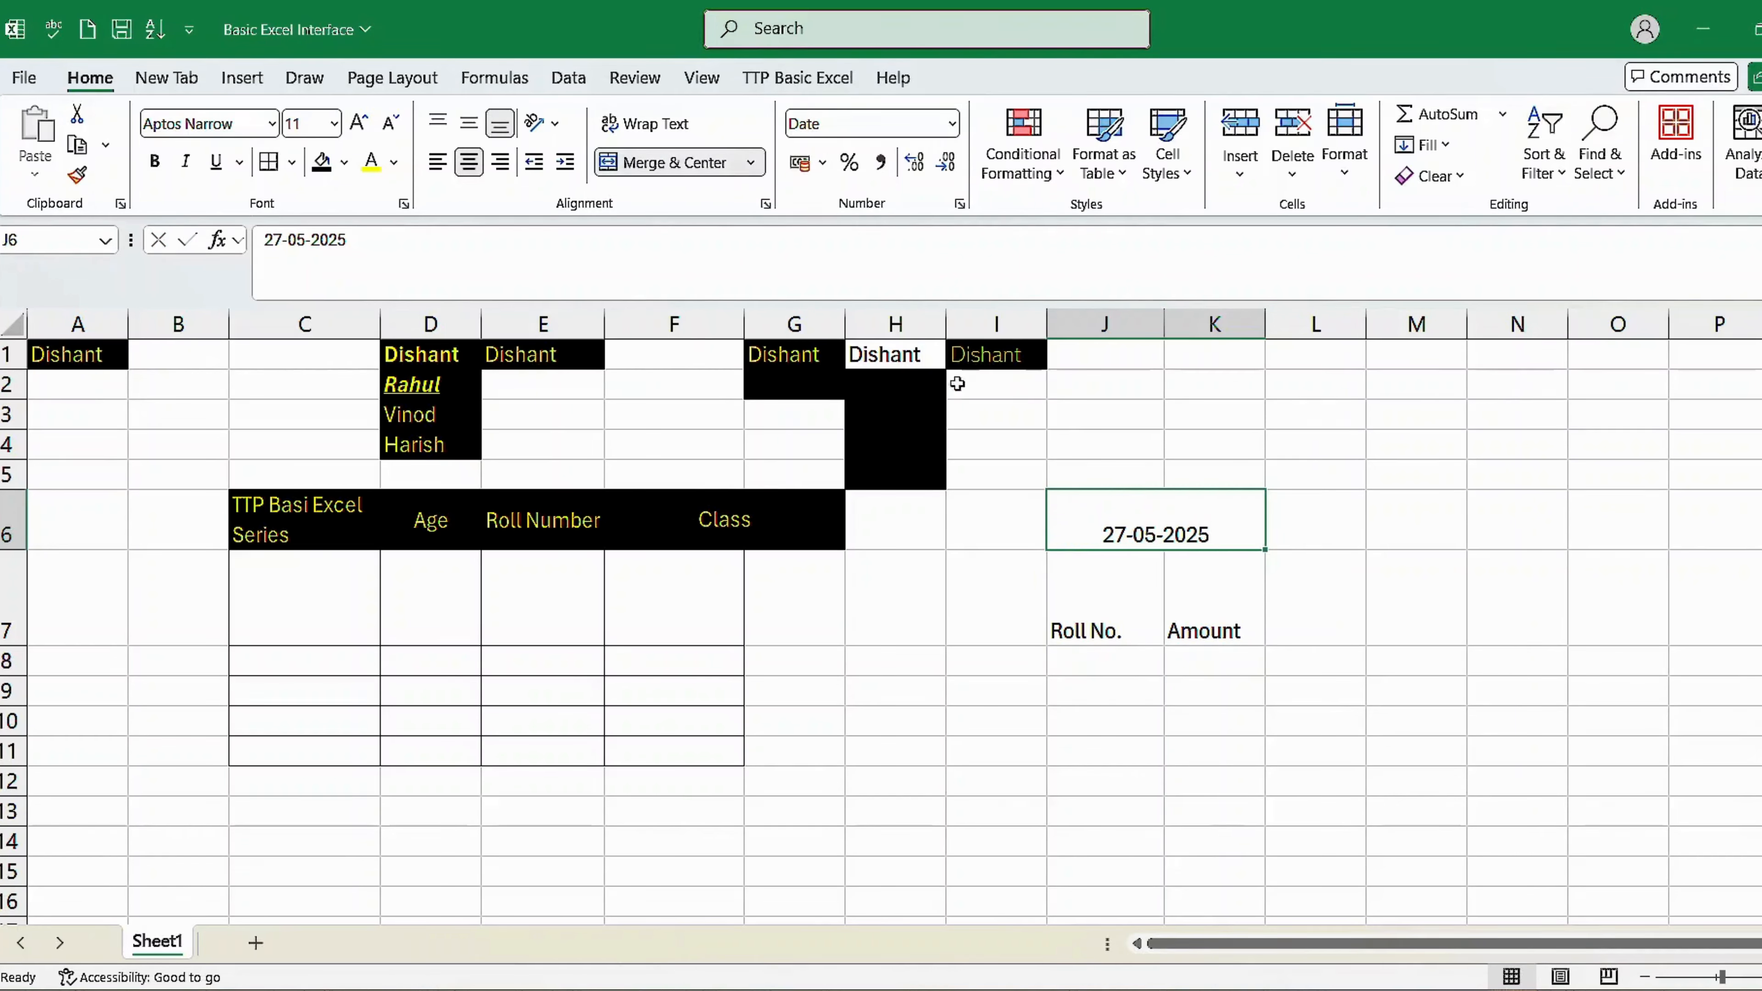
click(1122, 559)
click(1133, 526)
click(1156, 562)
Apply all borders to J6:K7 and auto-fit the height of row 7
mouse_move(1168, 599)
mouse_down()
mouse_move(1219, 553)
mouse_move(1179, 582)
mouse_up()
click(1096, 475)
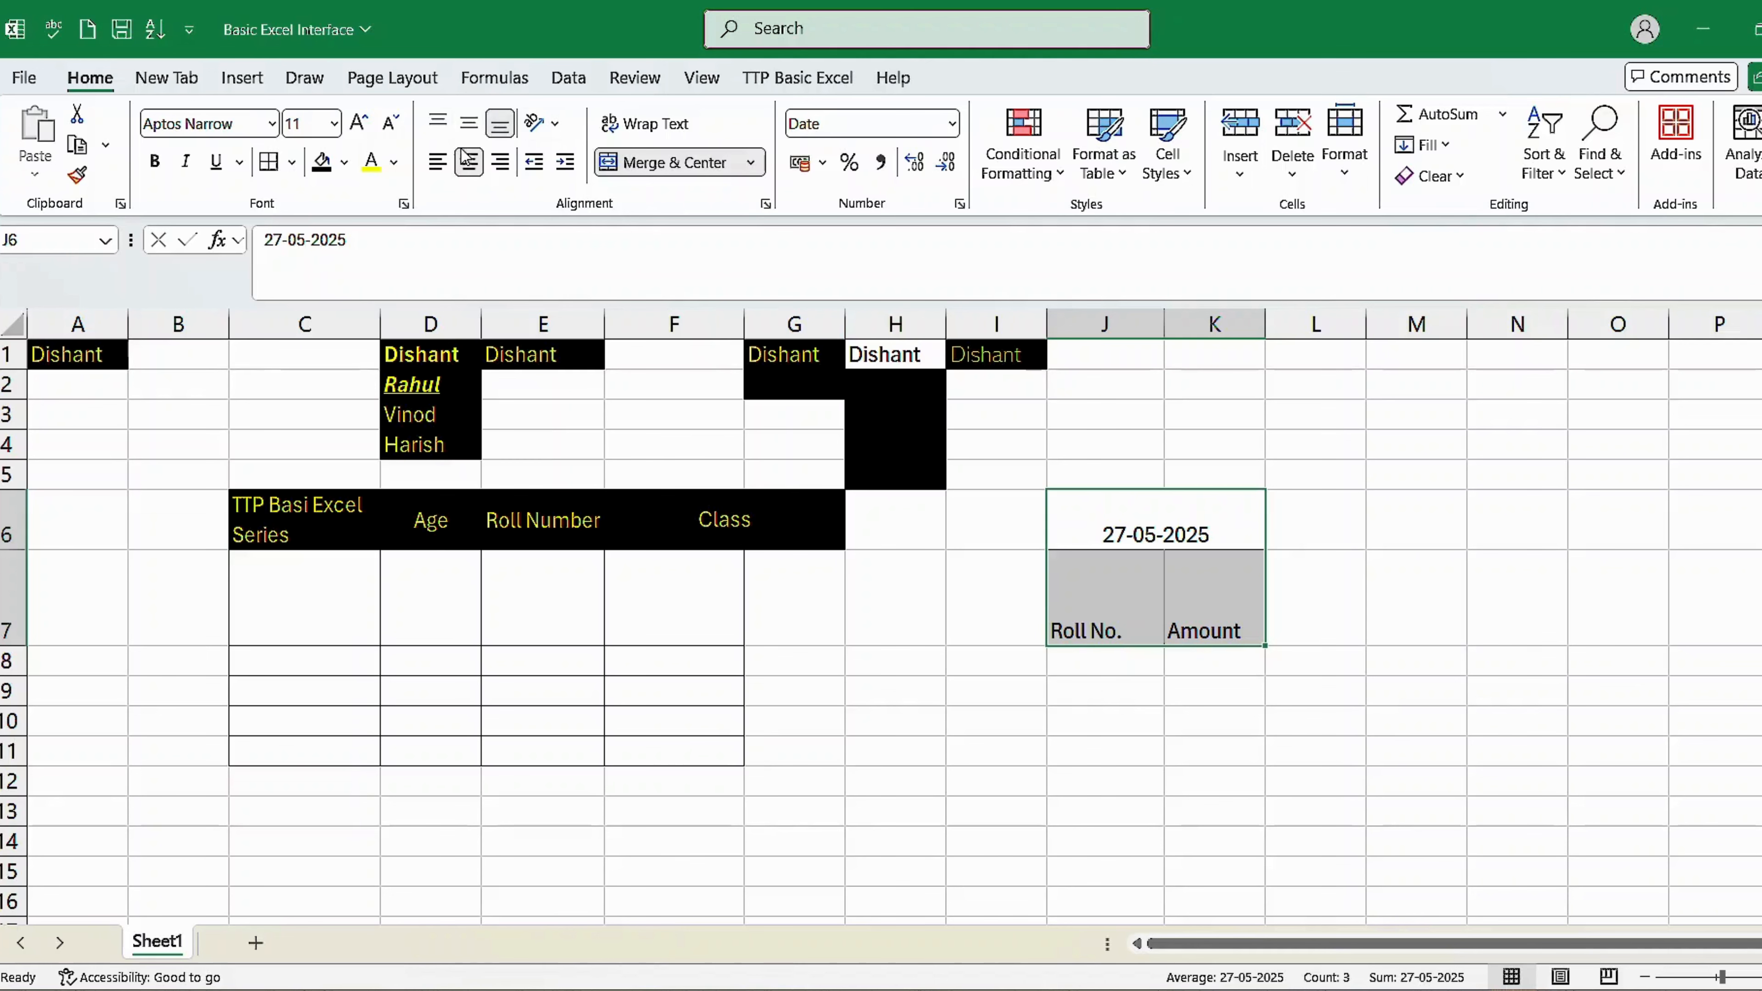
click(291, 161)
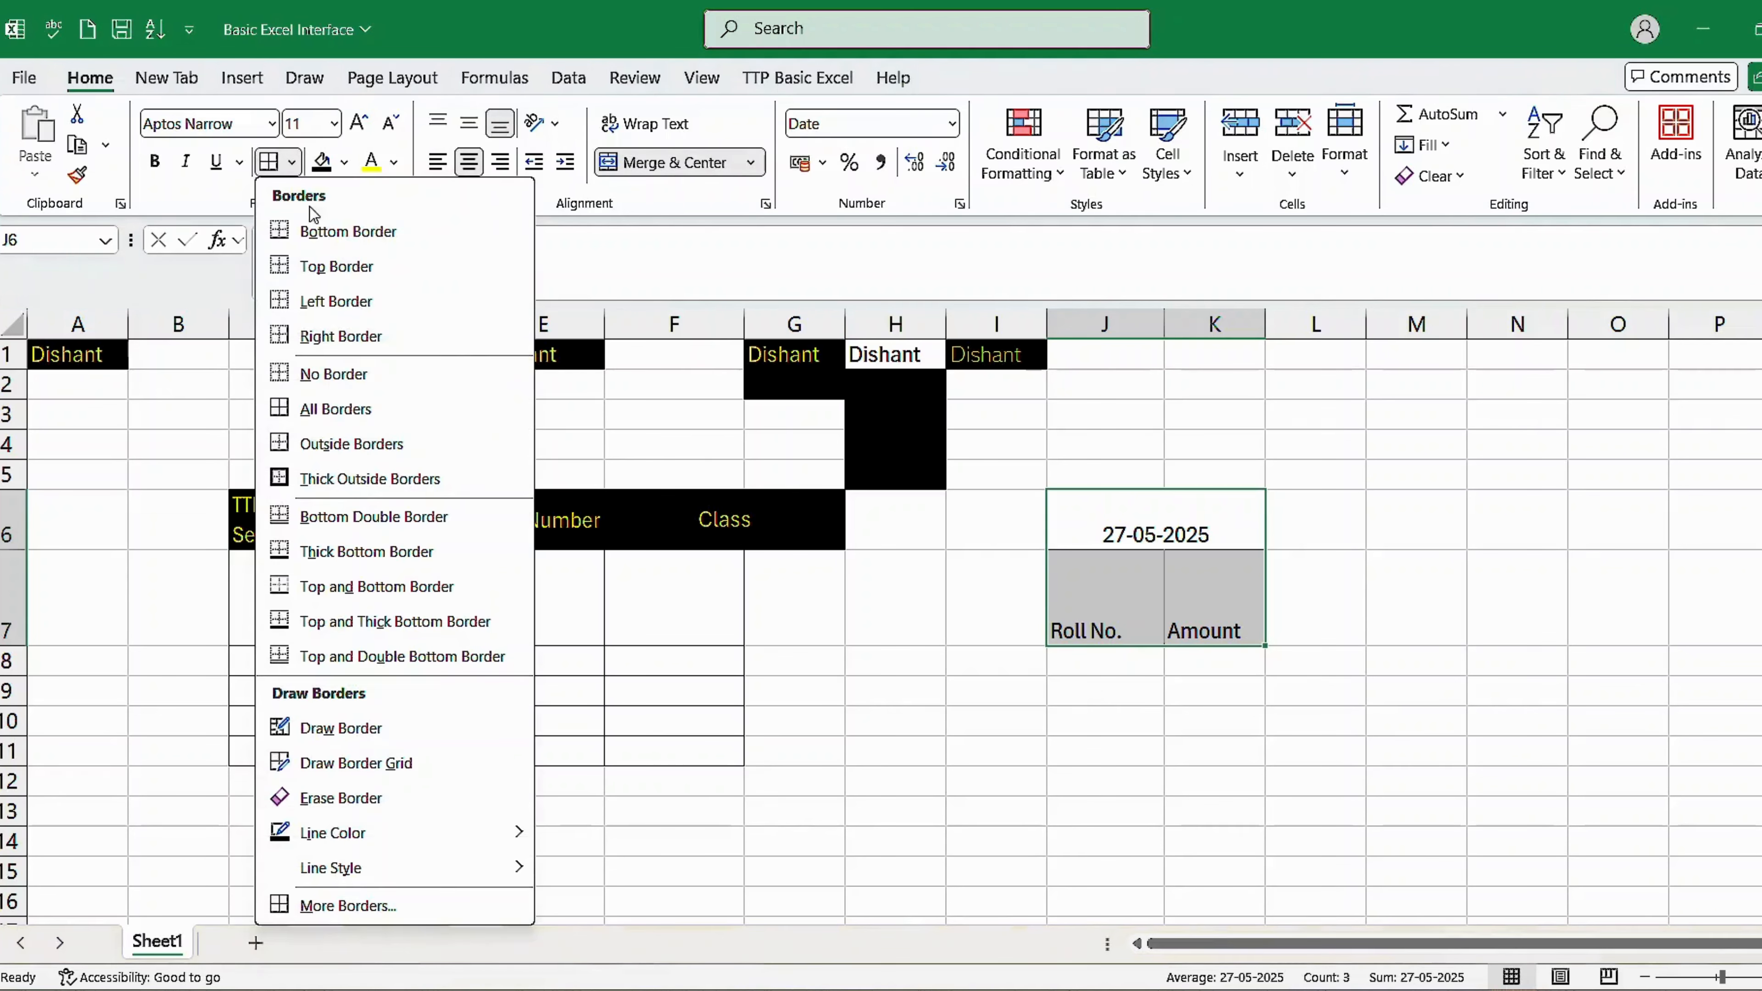
click(308, 409)
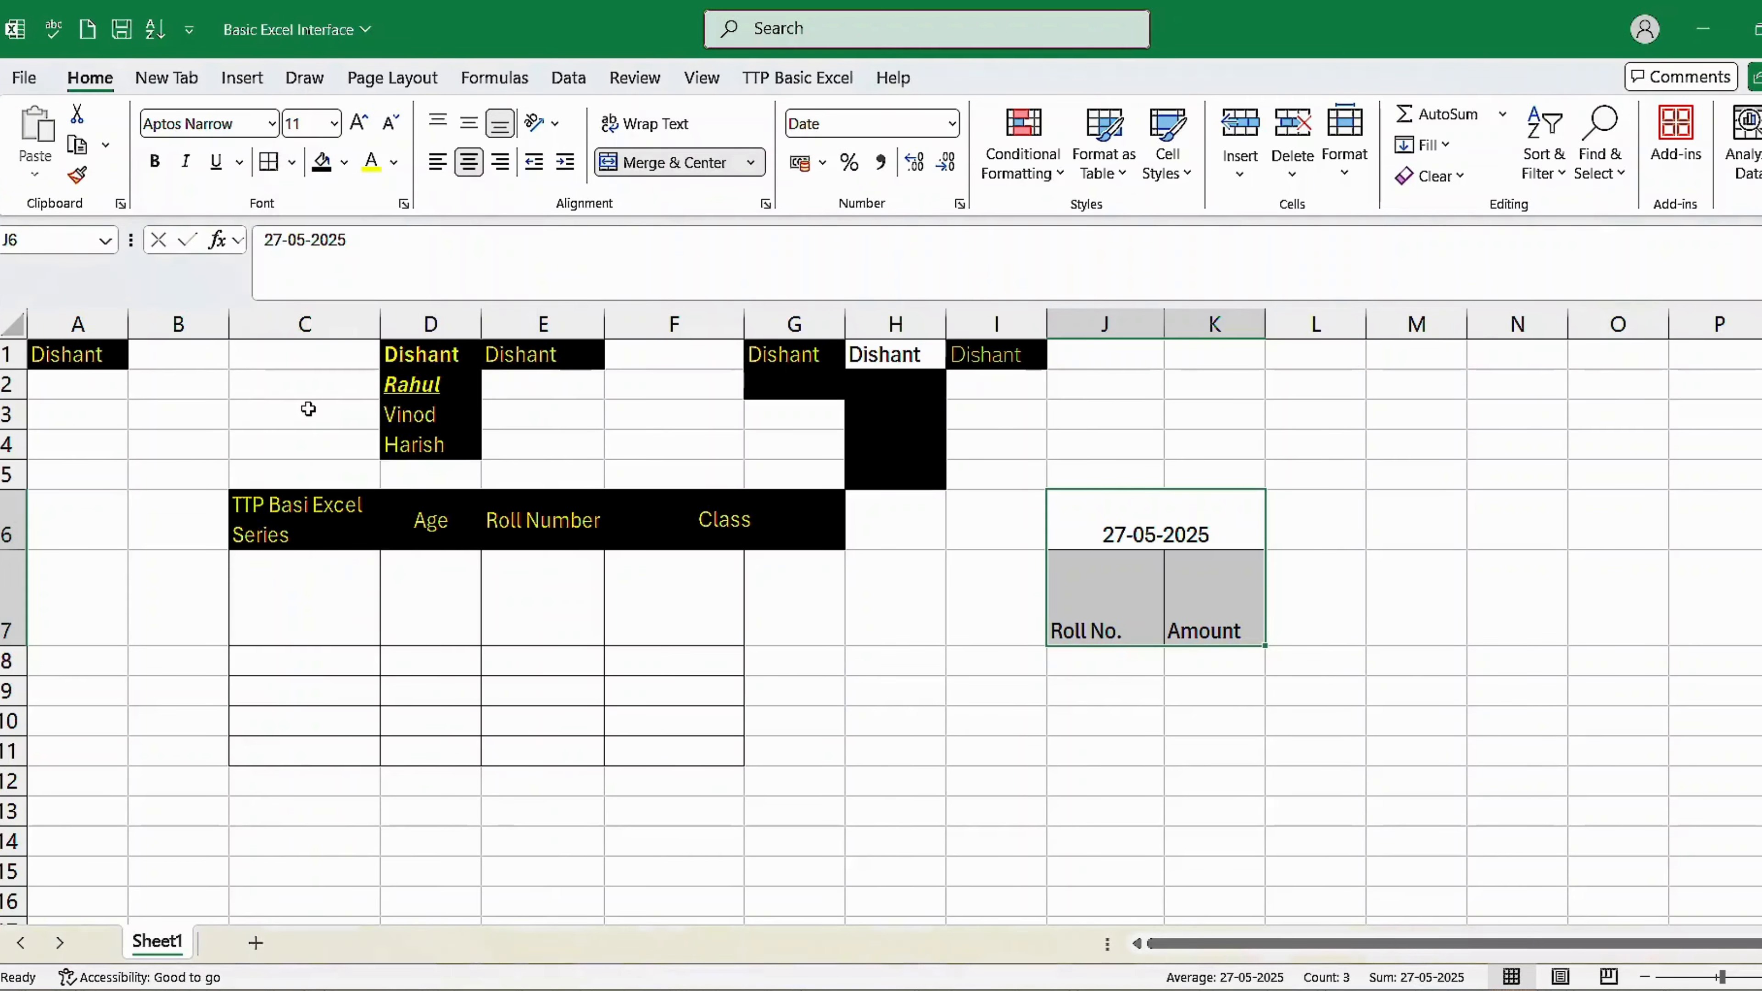
click(1327, 639)
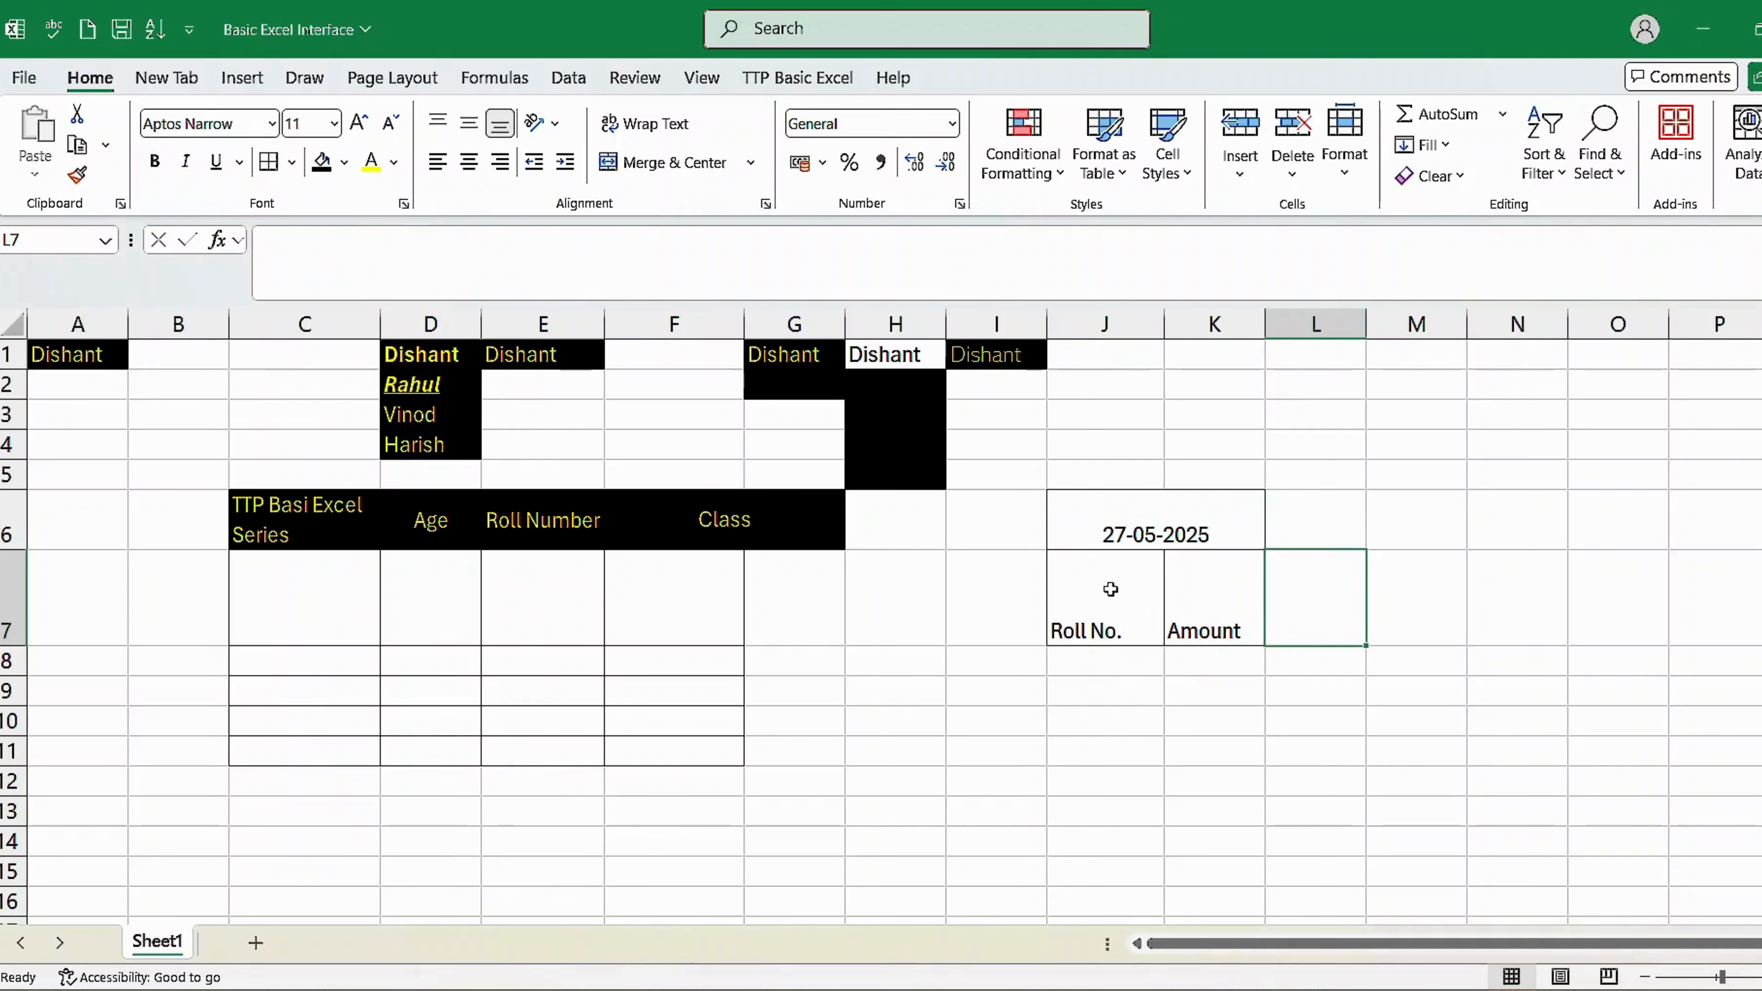
double_click(4, 646)
click(1200, 542)
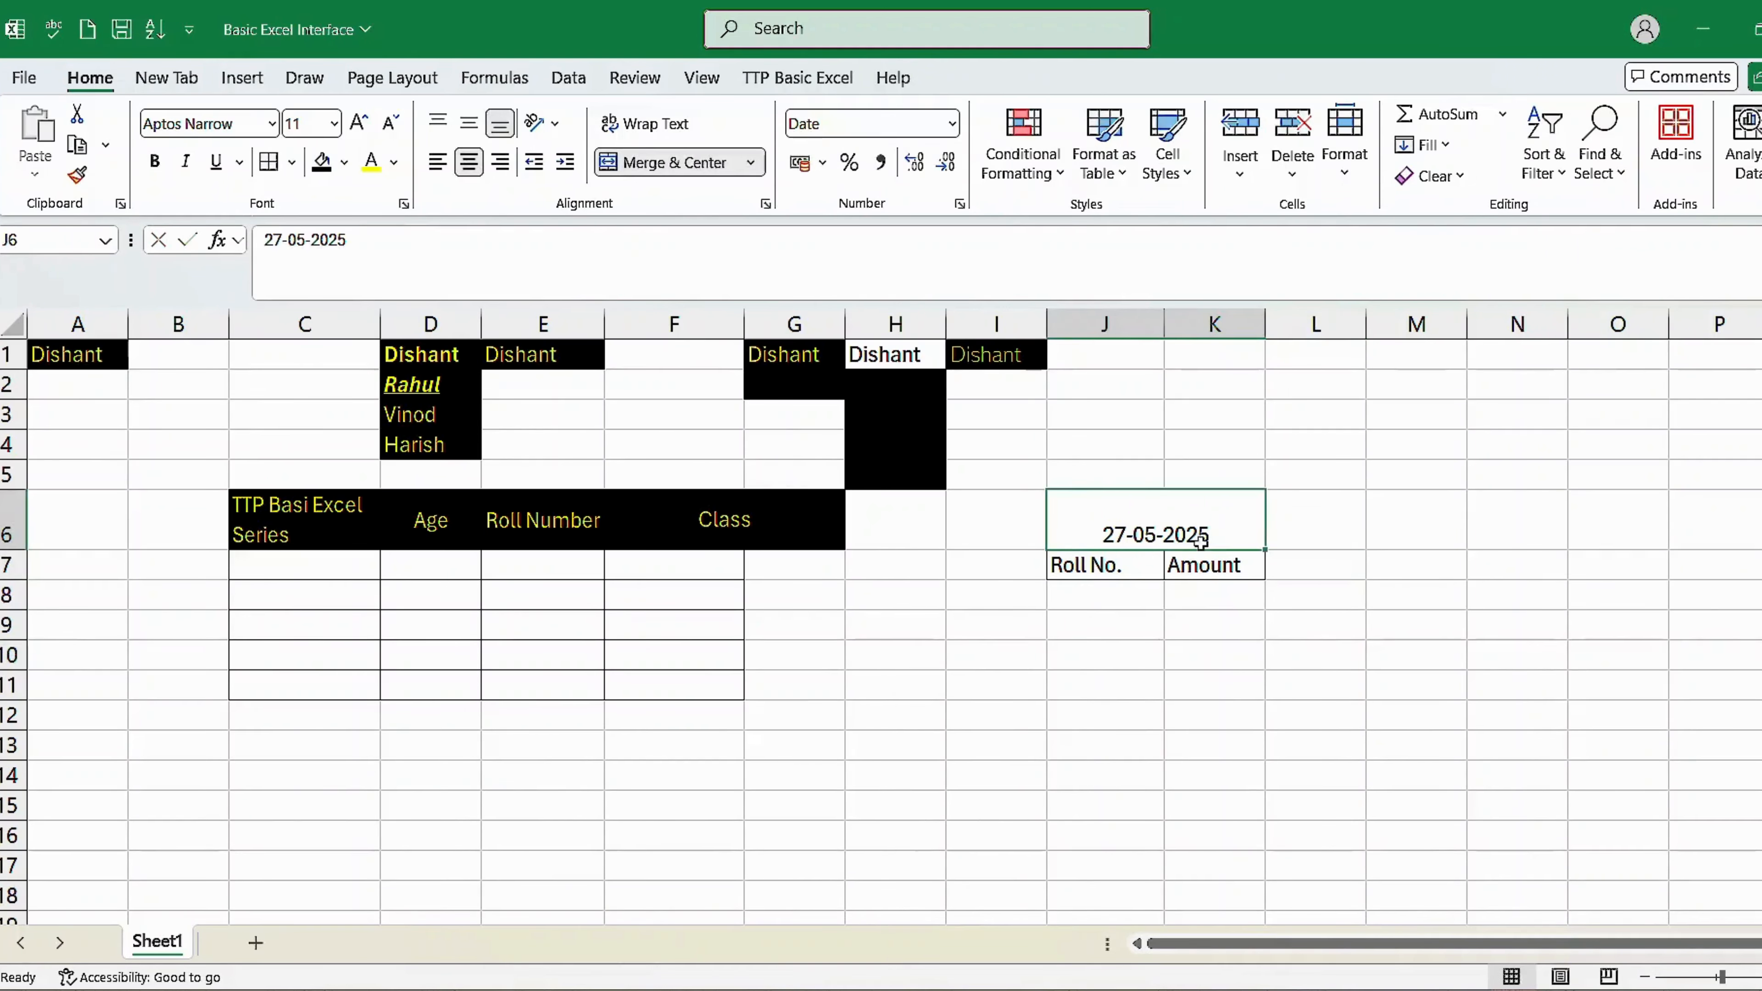
Copy the date and heading block J6:K7 and paste it alongside, starting at L6
click(1214, 565)
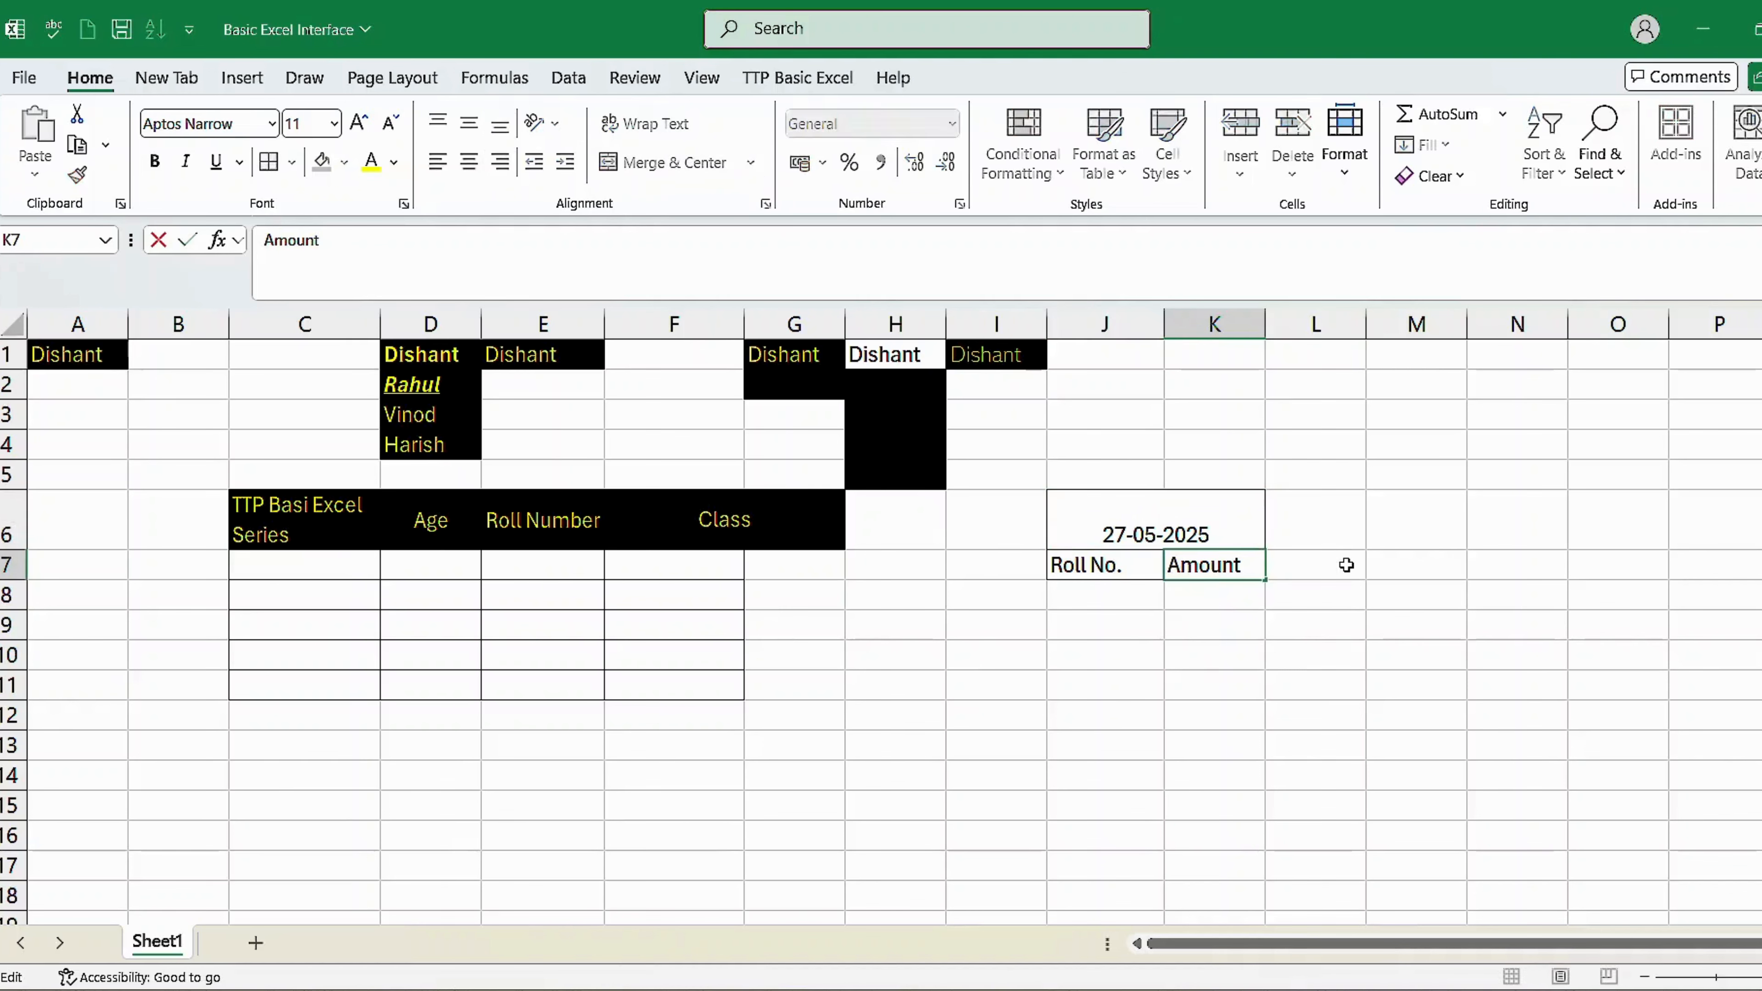
key(Left)
key(shift+Up)
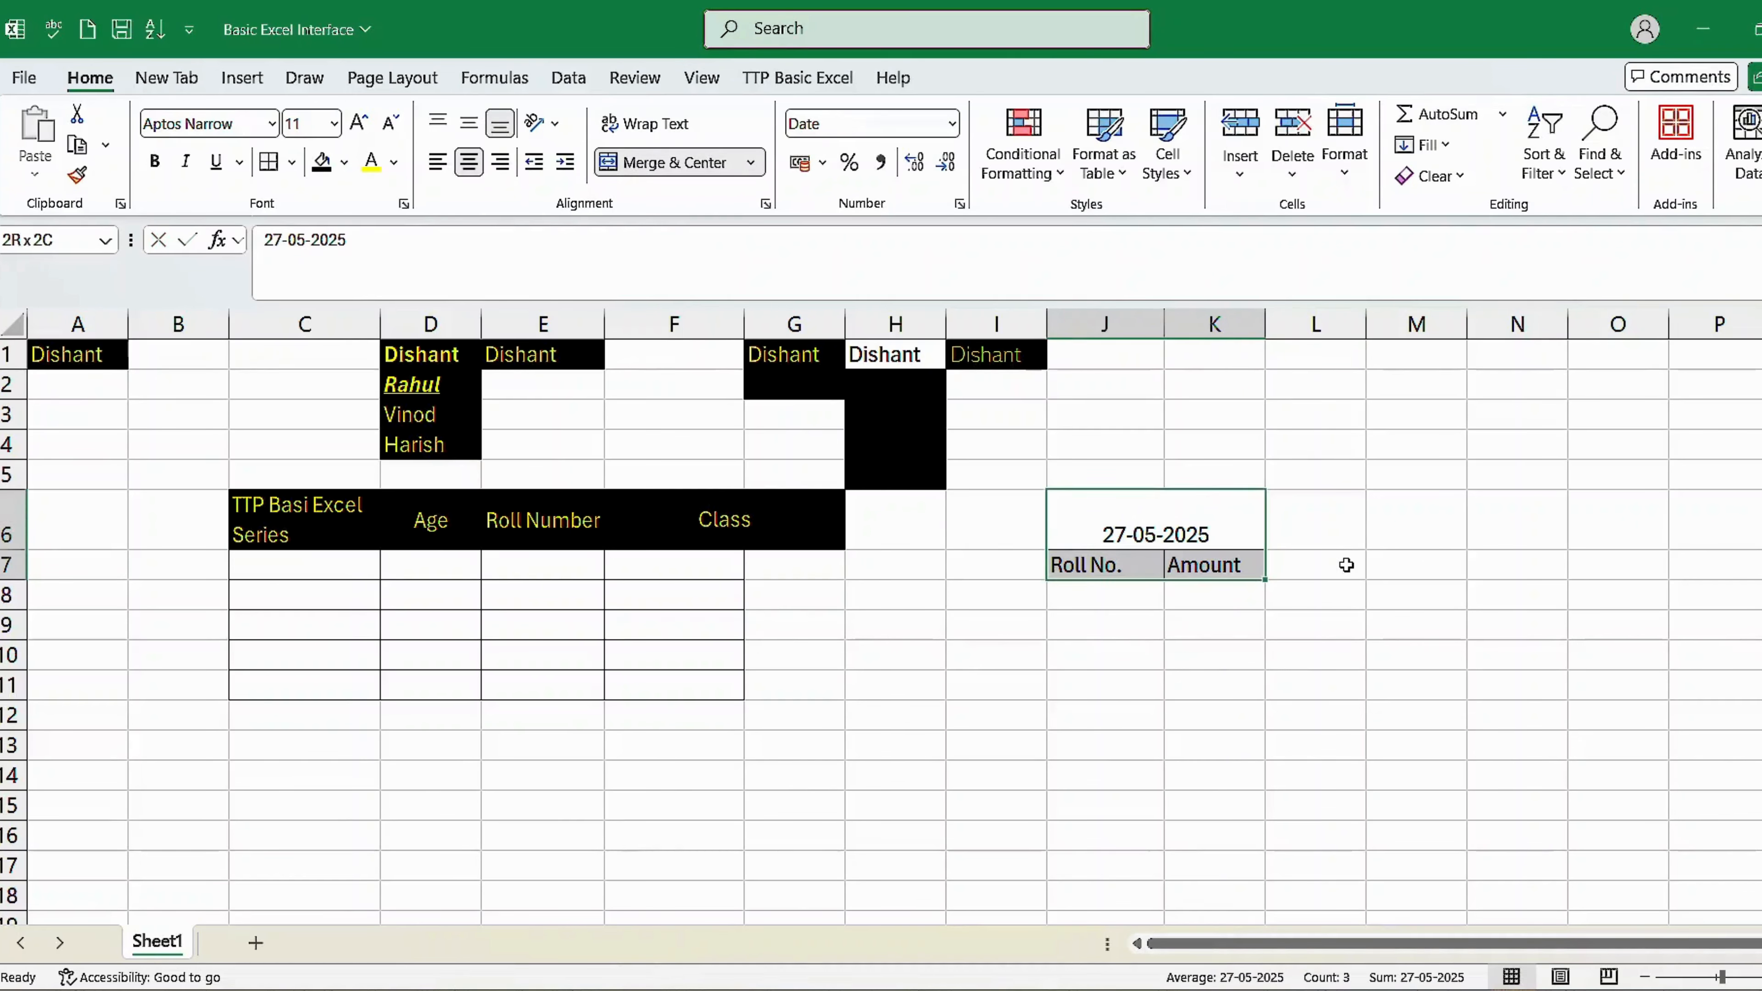
key(ctrl+c)
key(Right)
key(ctrl+v)
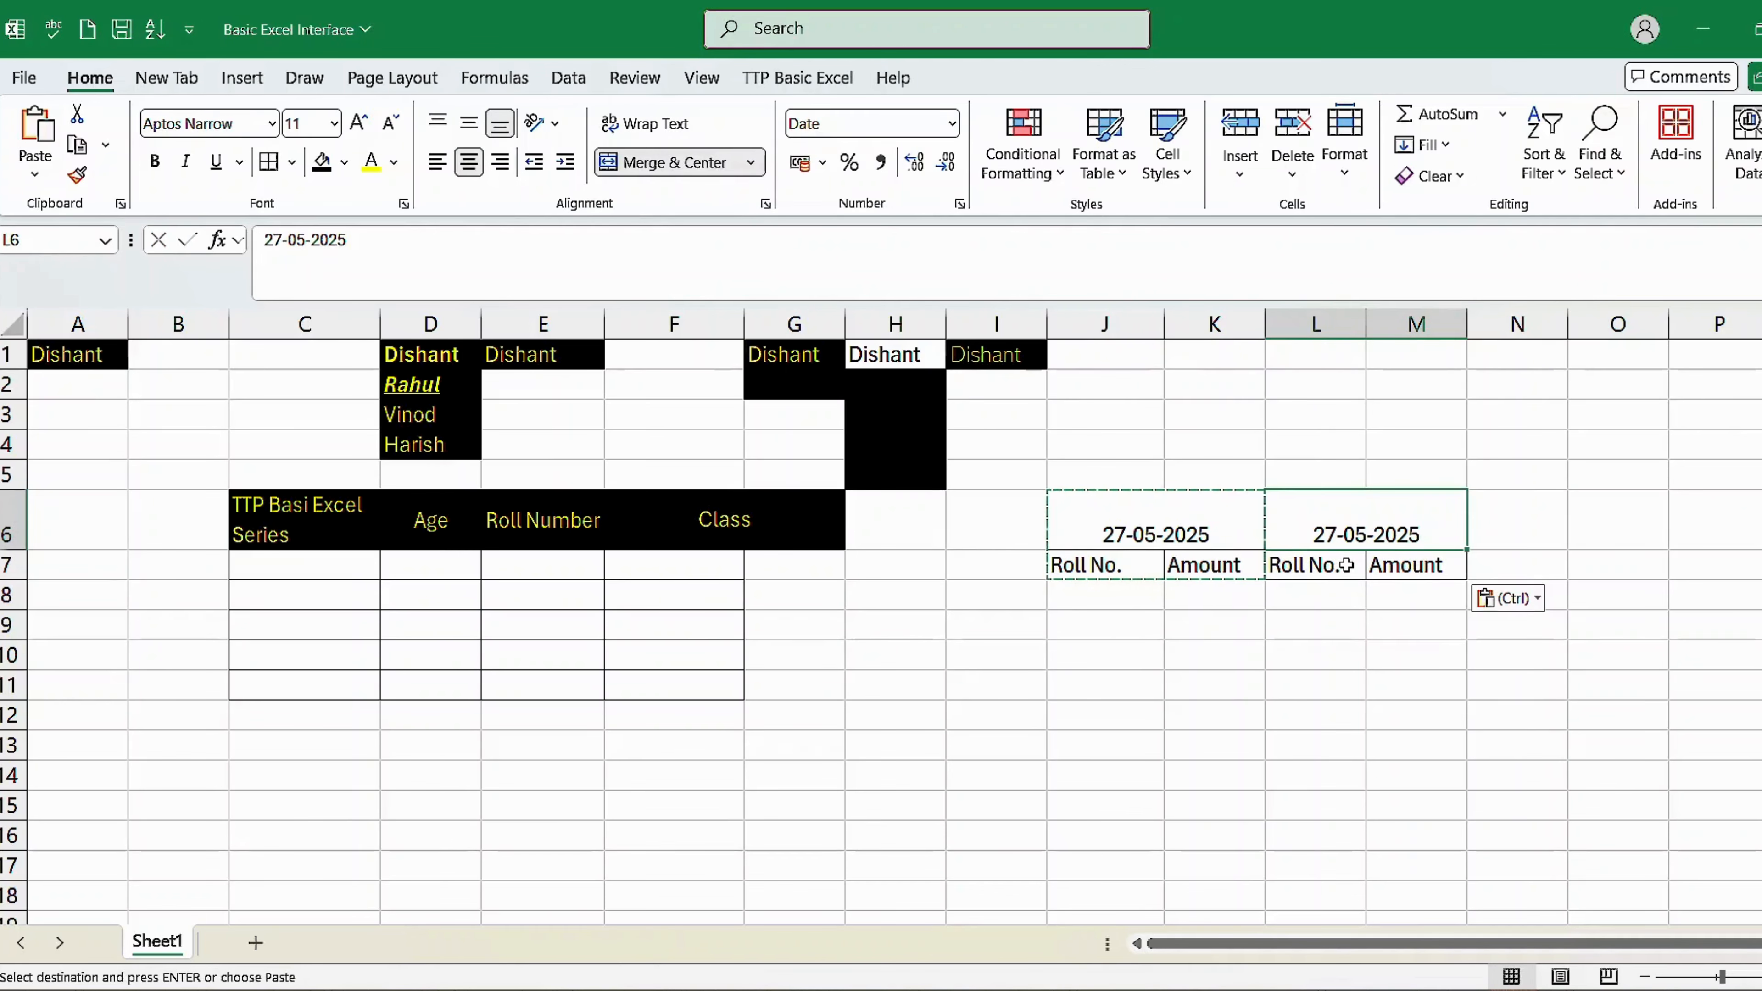
key(Escape)
Change the date in the copied block's merged cell L6 to 28-05-2025
key(F2)
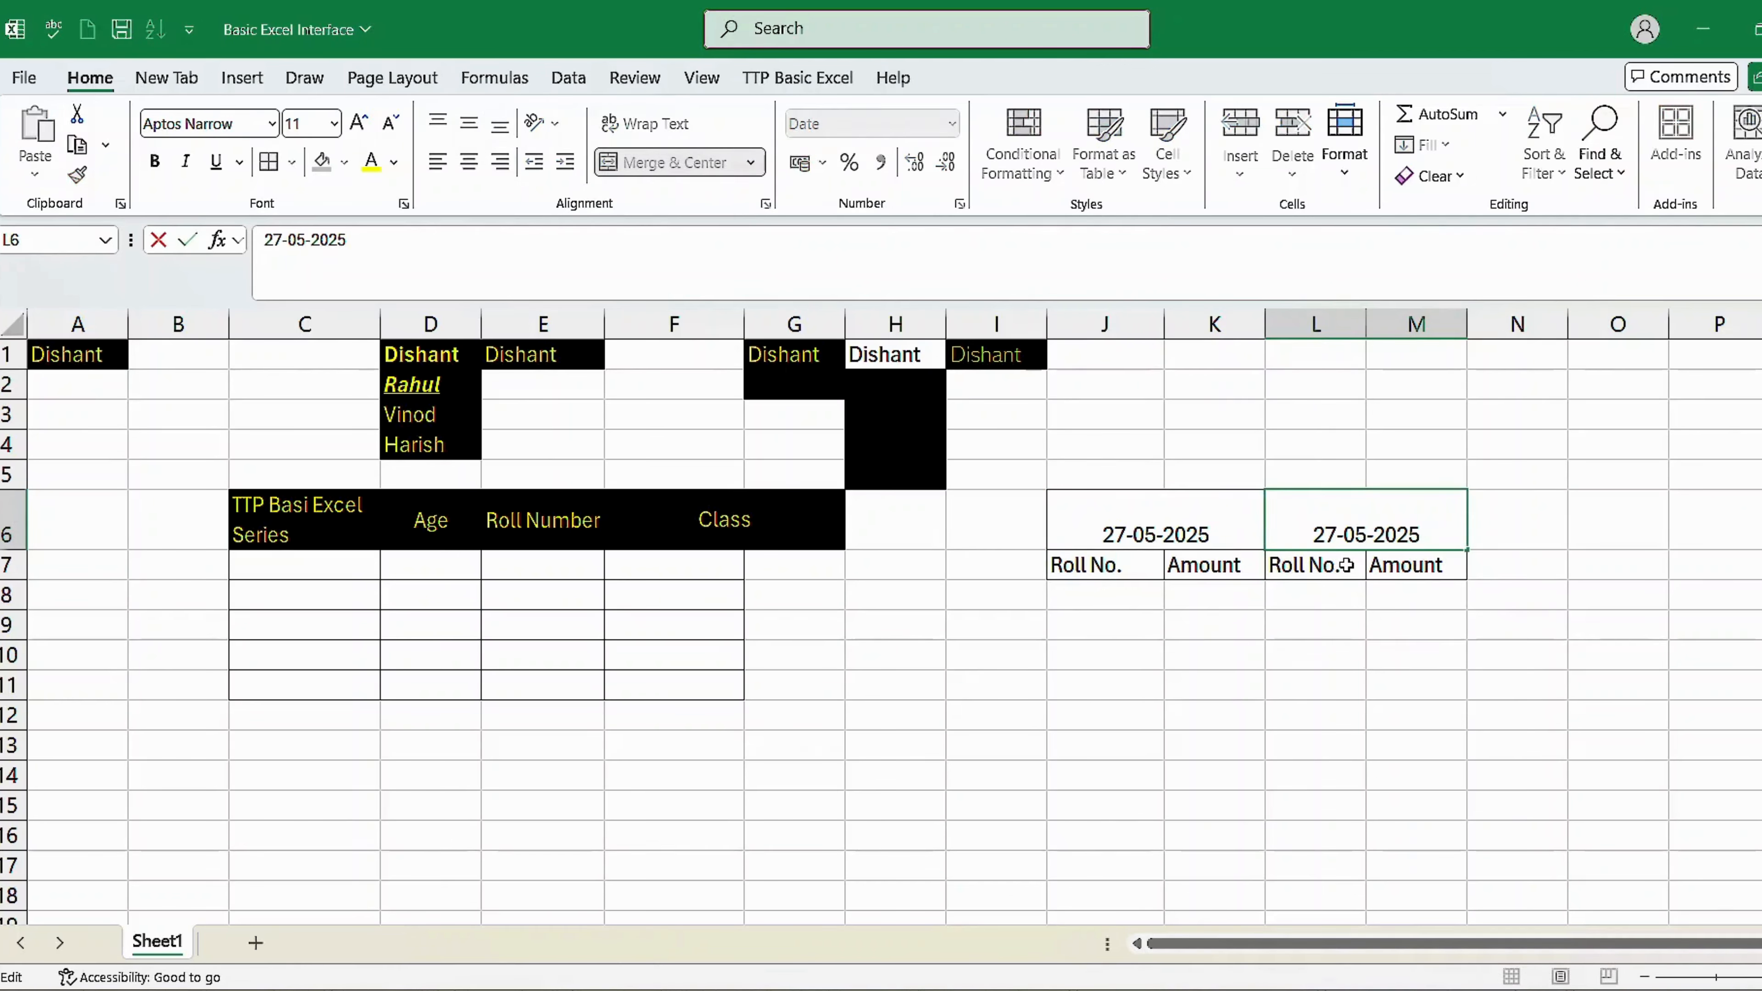
key(Delete)
text(8)
key(Return)
key(Right)
drag(1173, 517, 1277, 503)
click(1281, 501)
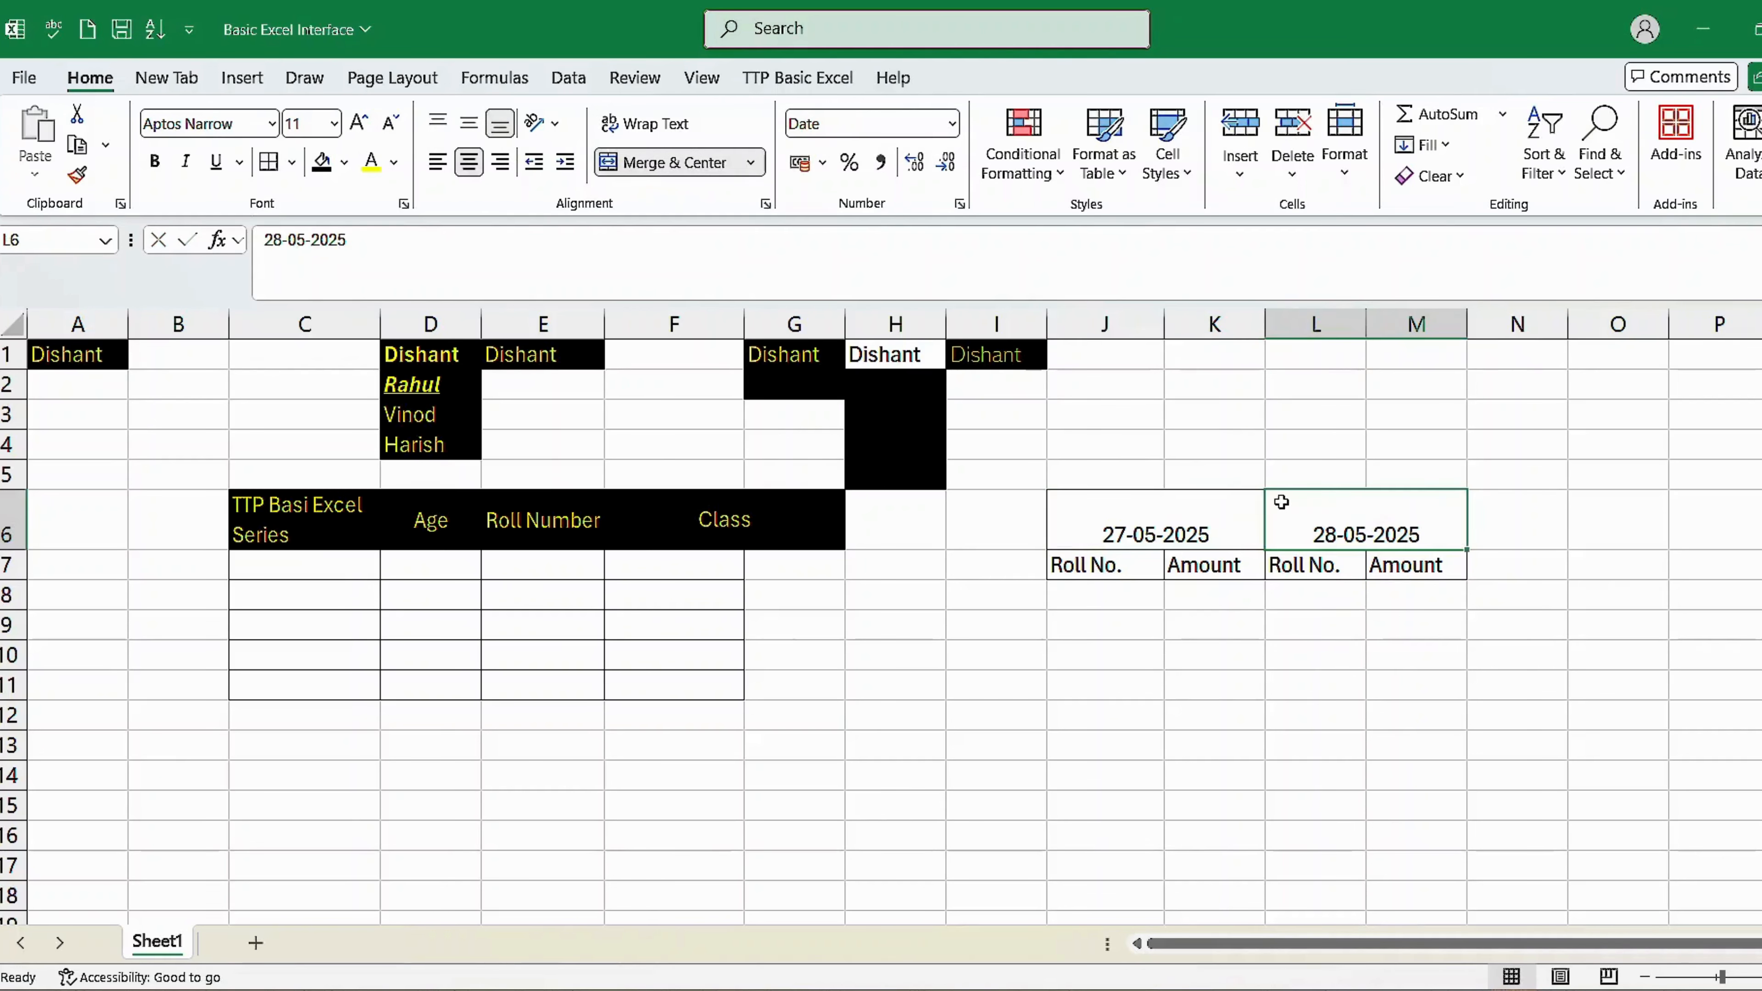
Review the number formats available for the merged date cell J6 without applying one
click(1160, 591)
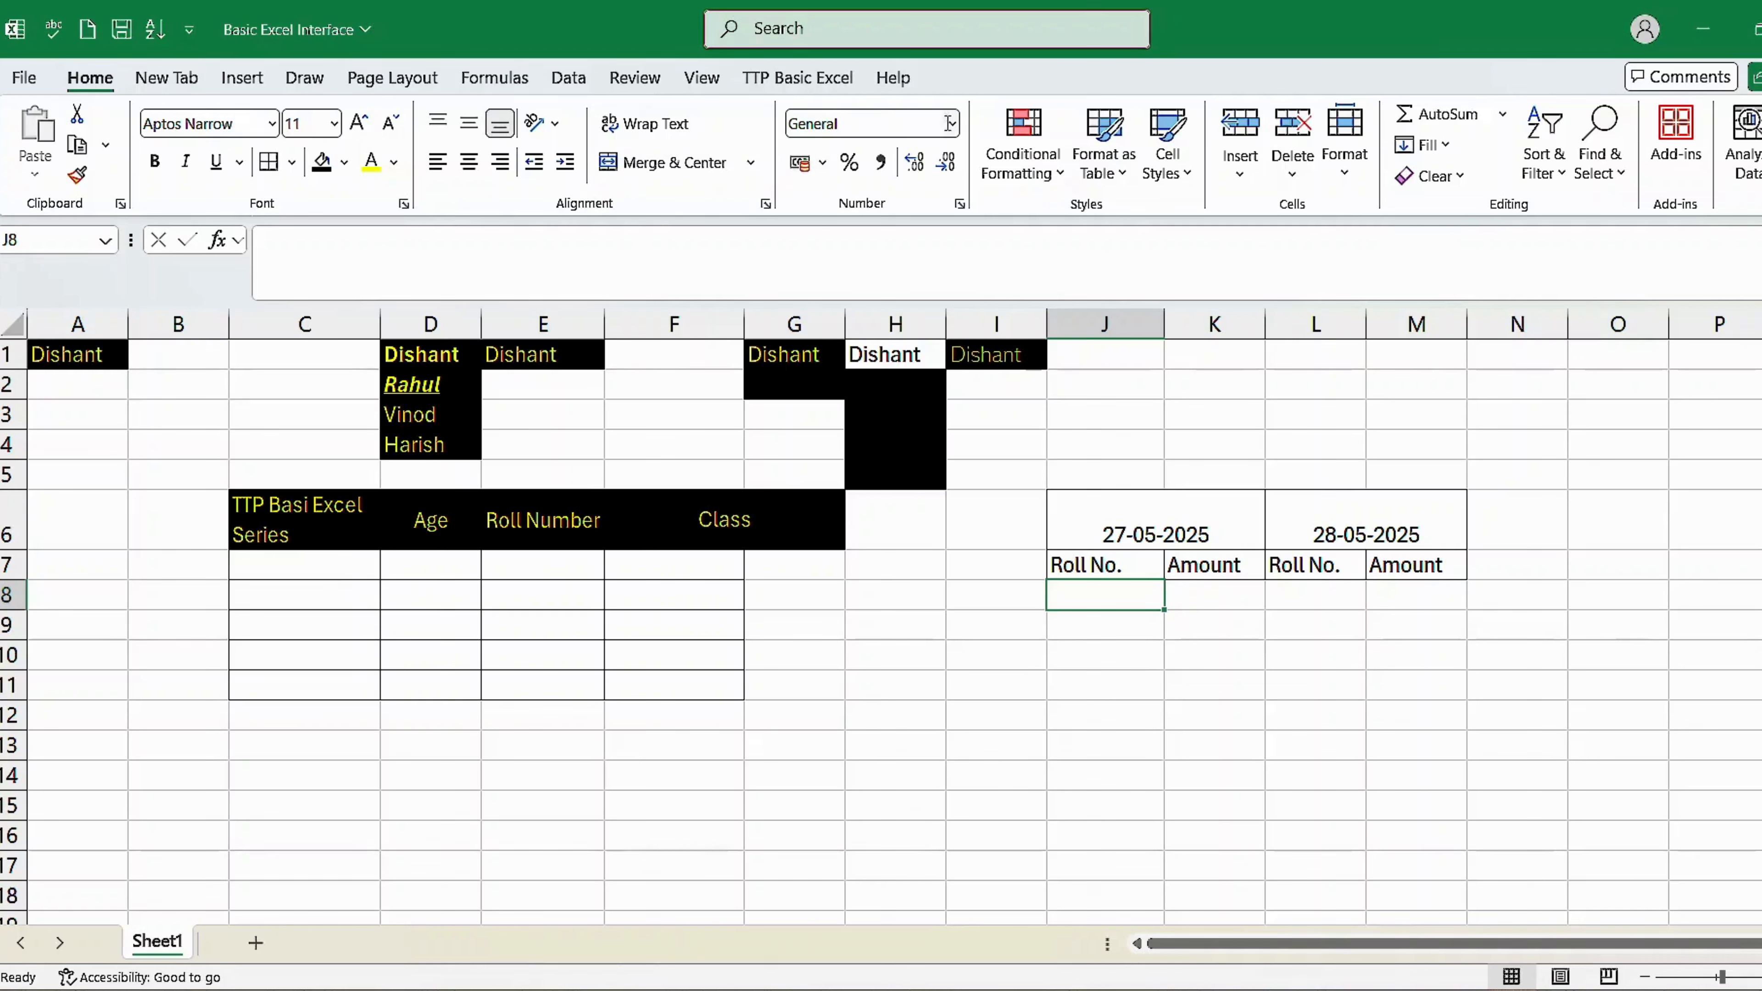
click(1144, 562)
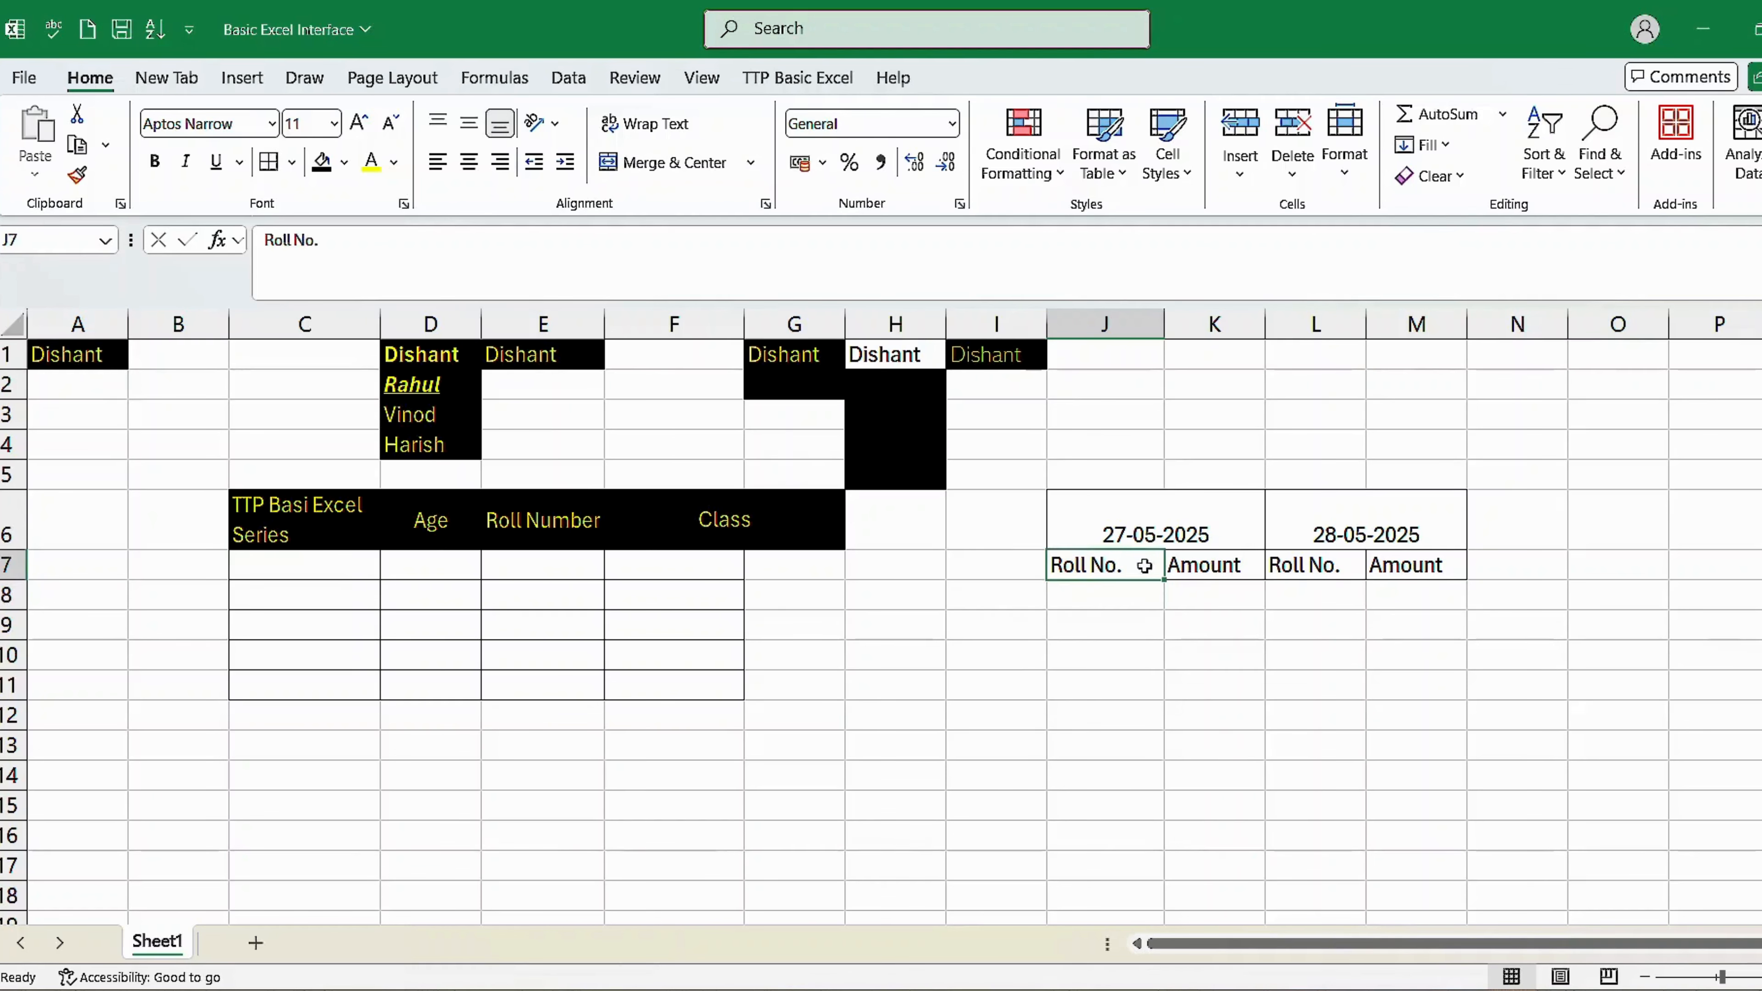
click(1172, 515)
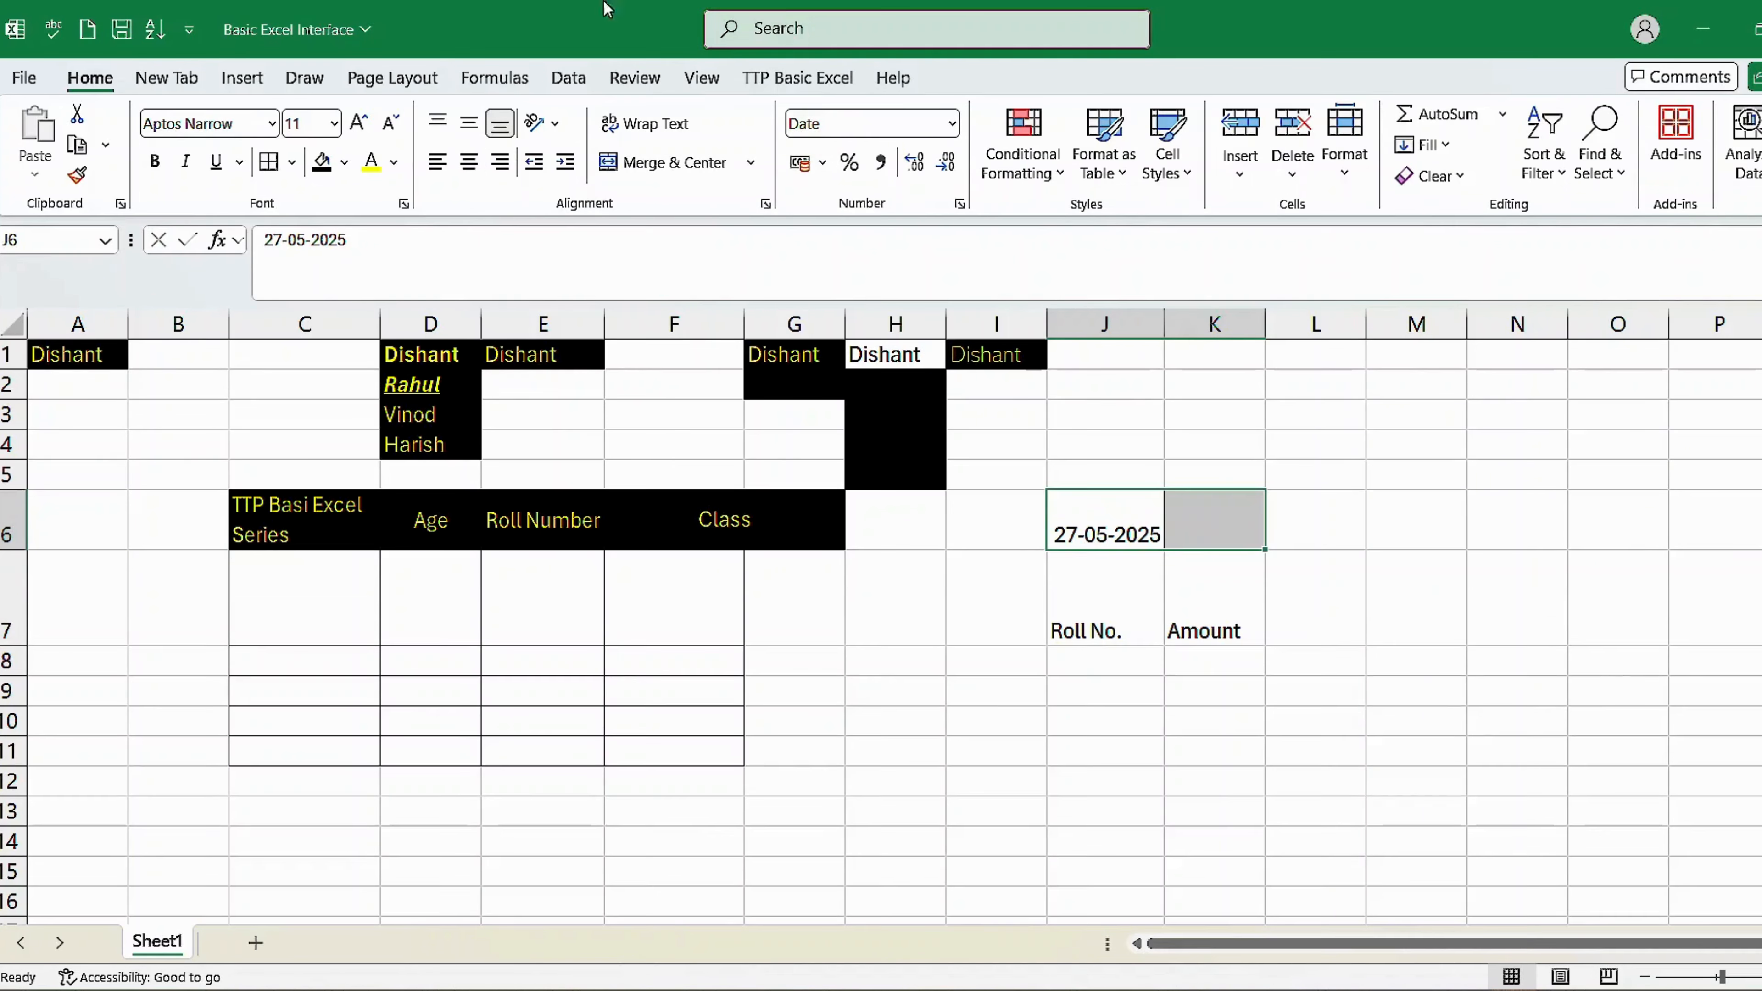
click(664, 165)
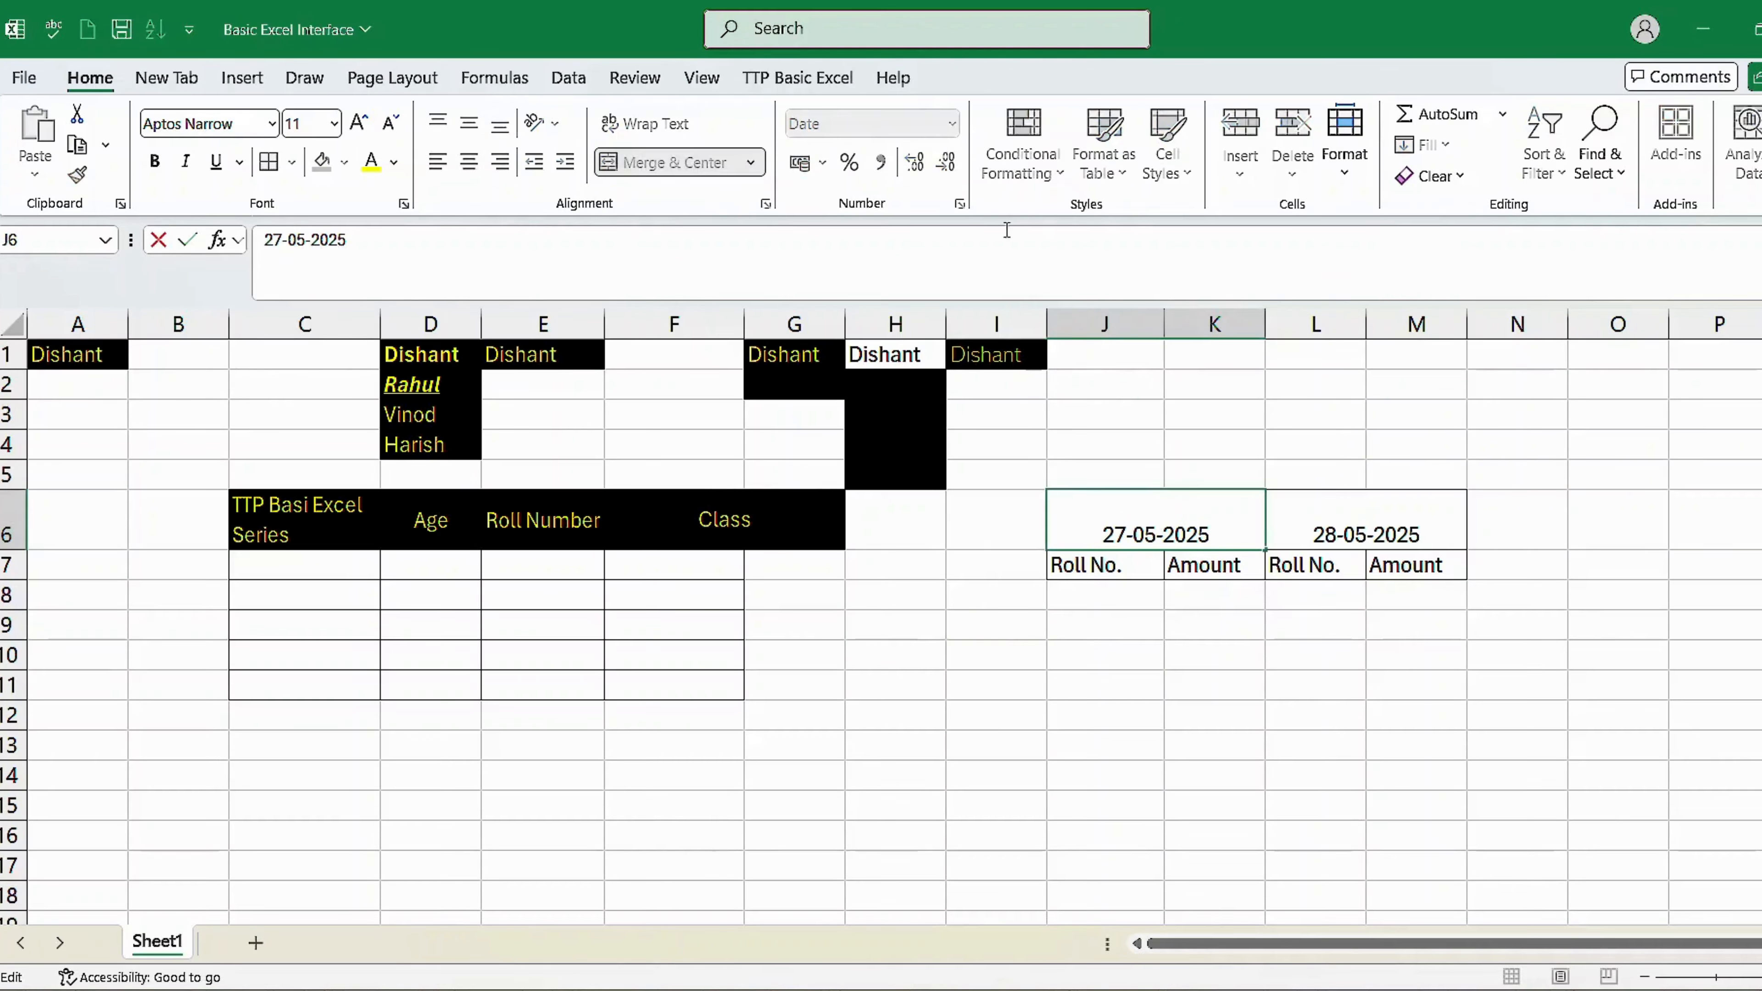
key(Escape)
click(952, 124)
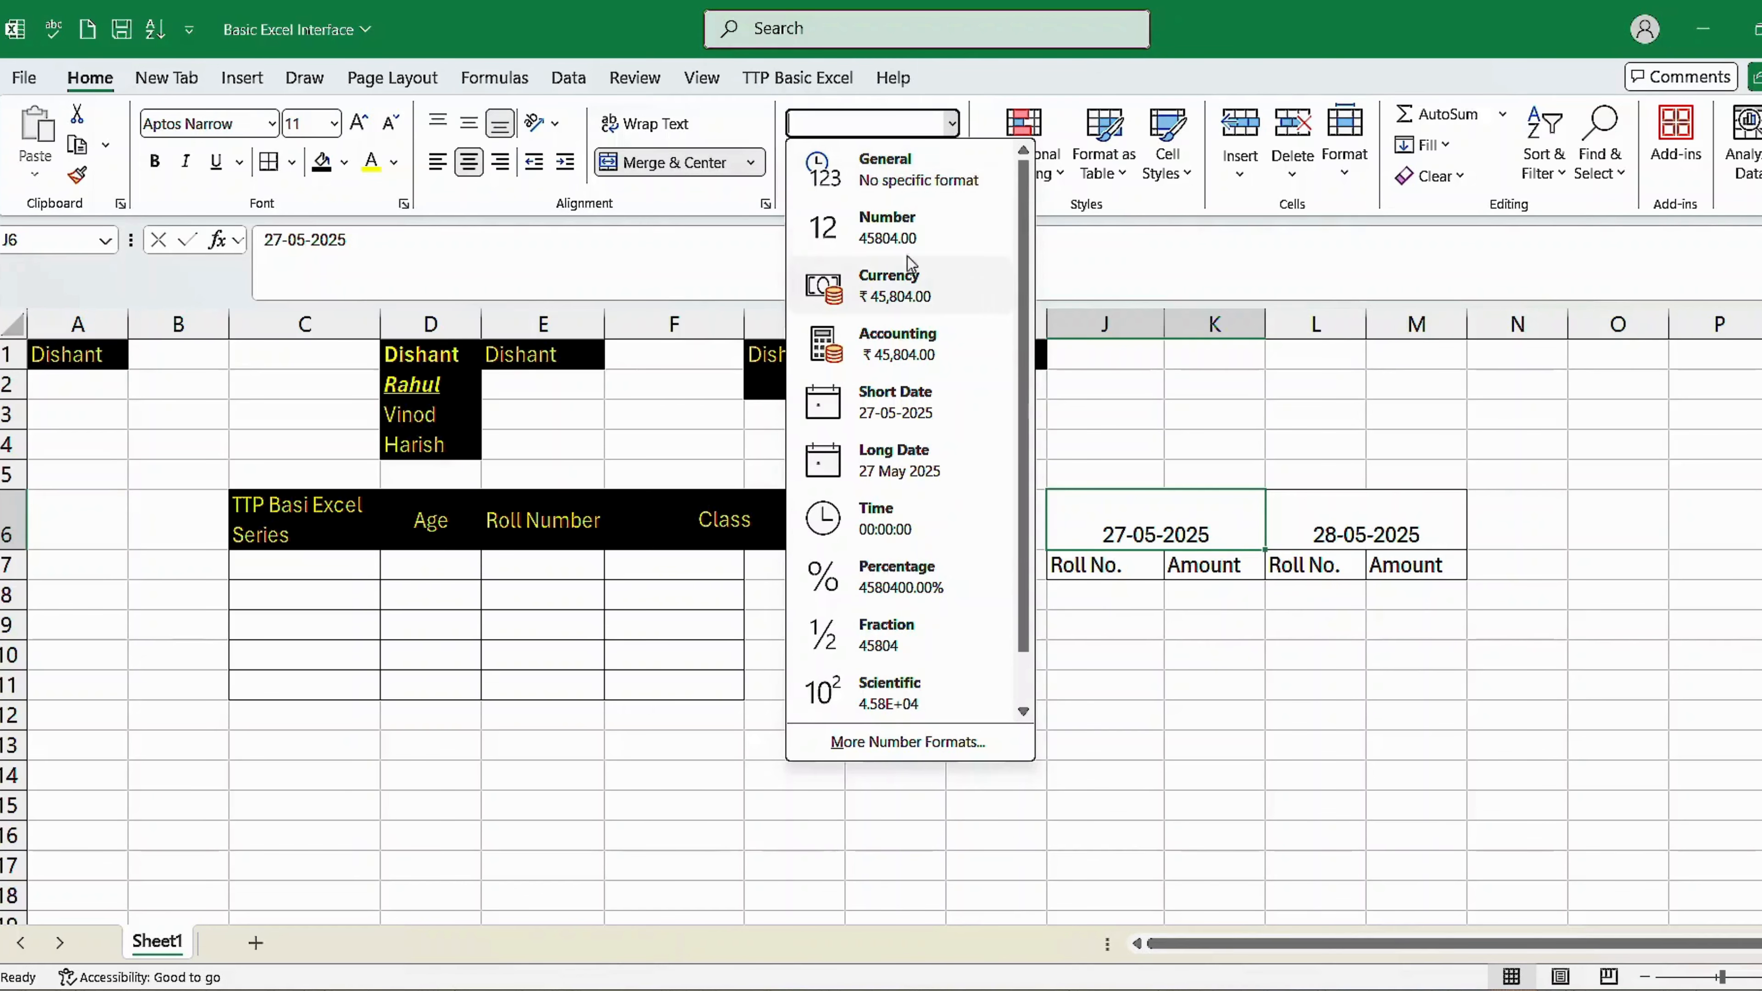
click(952, 124)
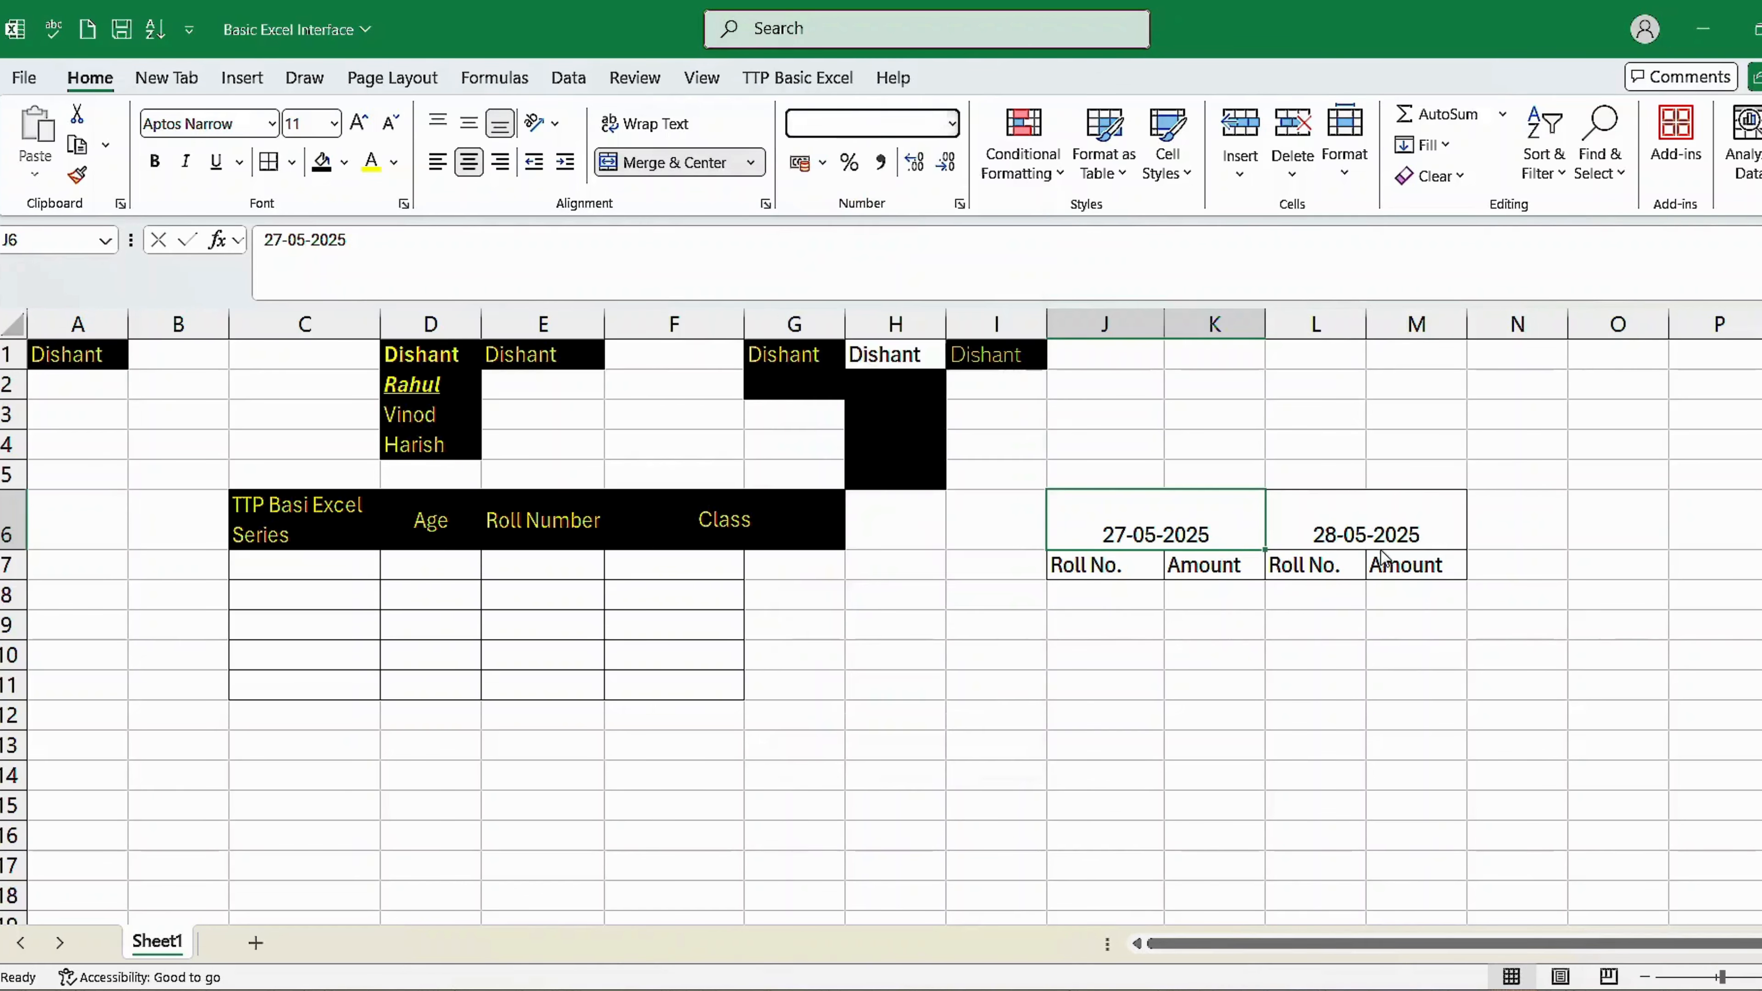
click(953, 125)
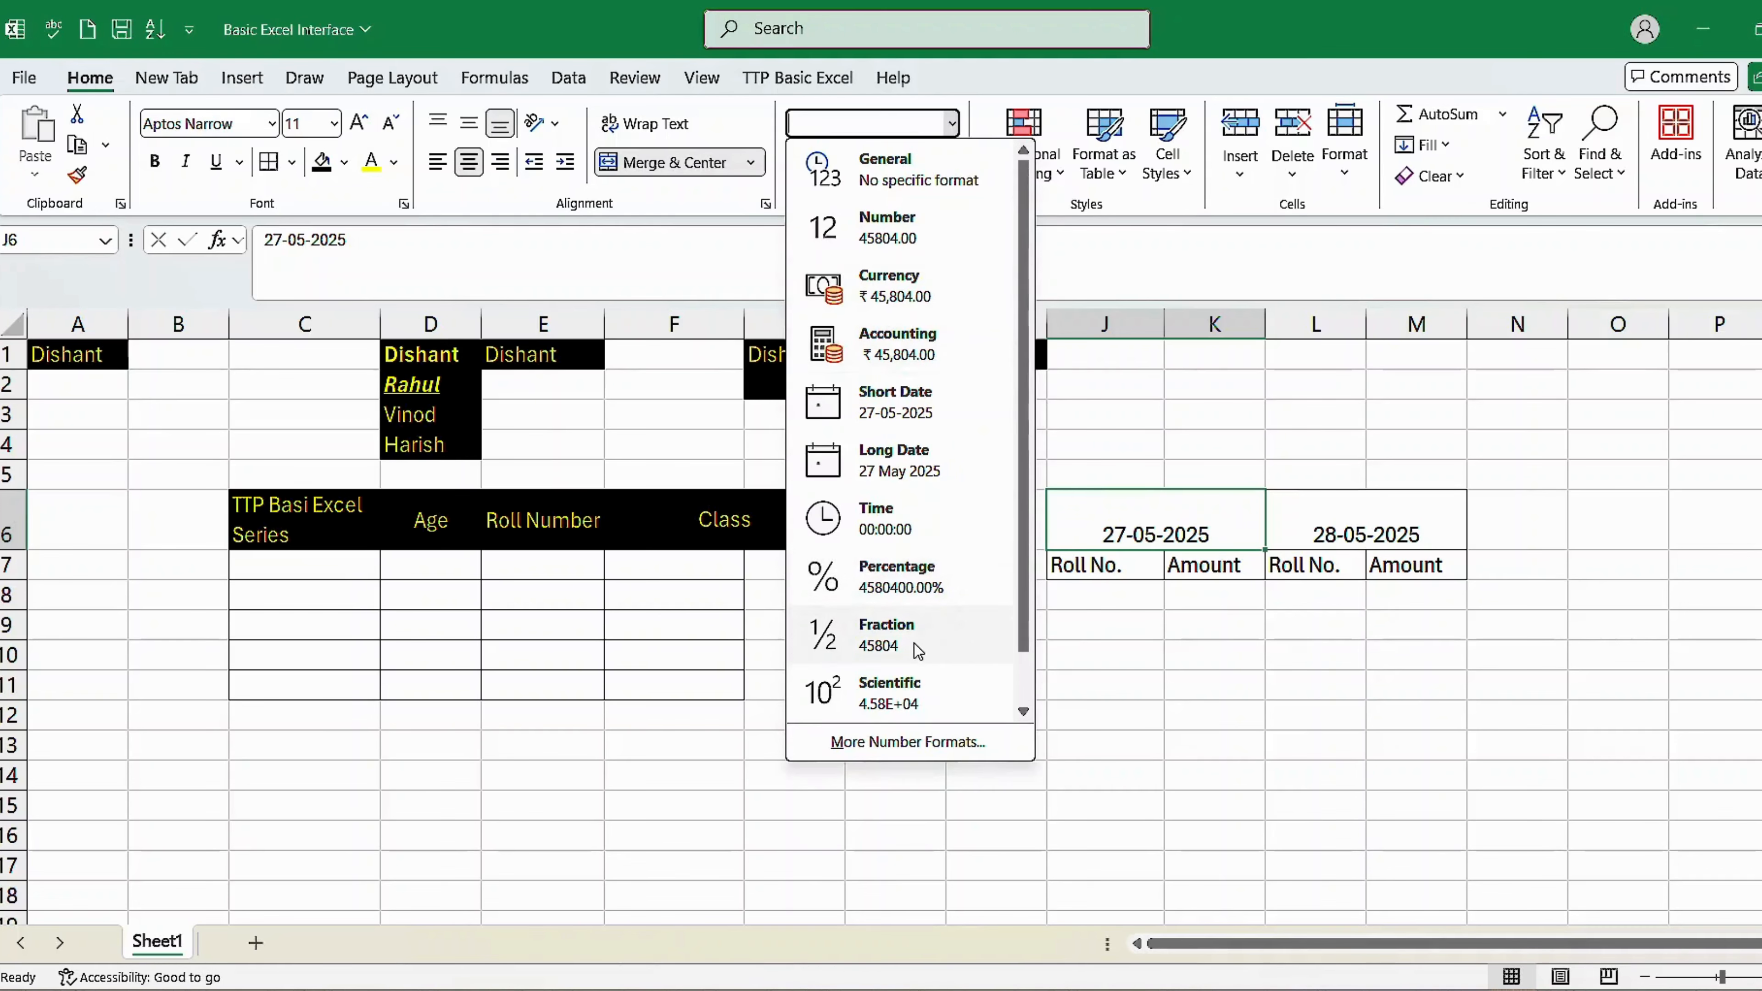
click(1144, 538)
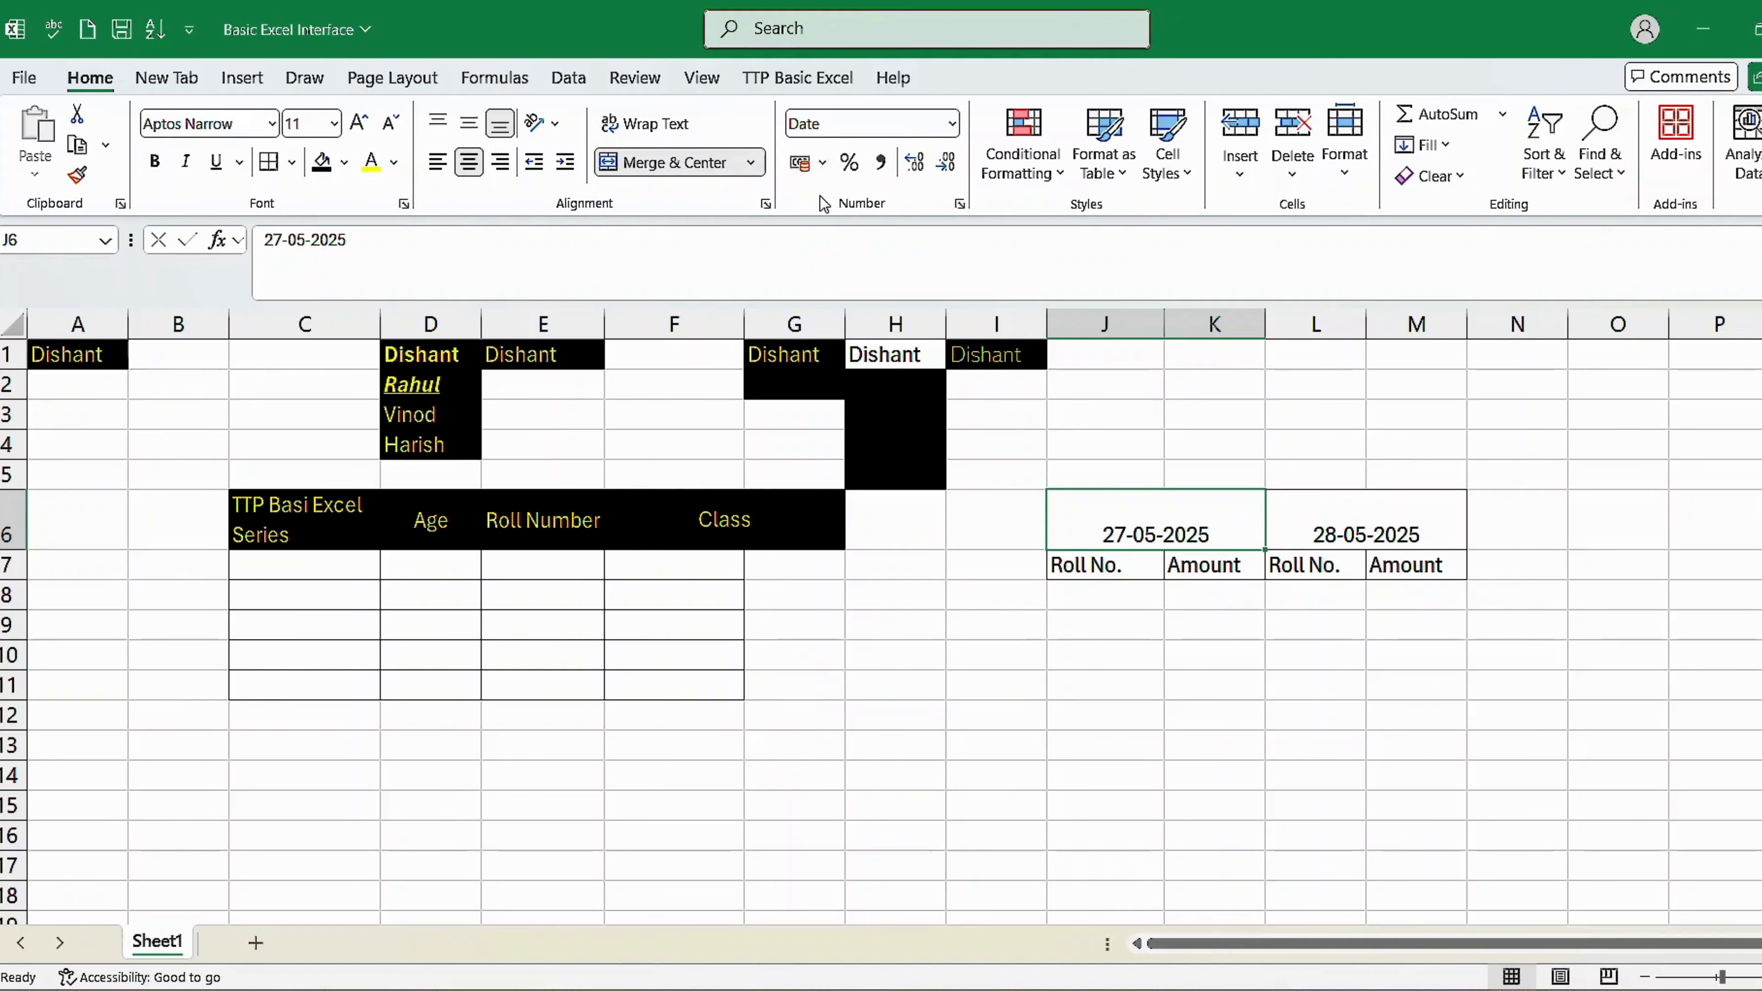
Apply the Accounting number format to the date in J6, and switch the cell to General
click(801, 164)
double_click(1198, 521)
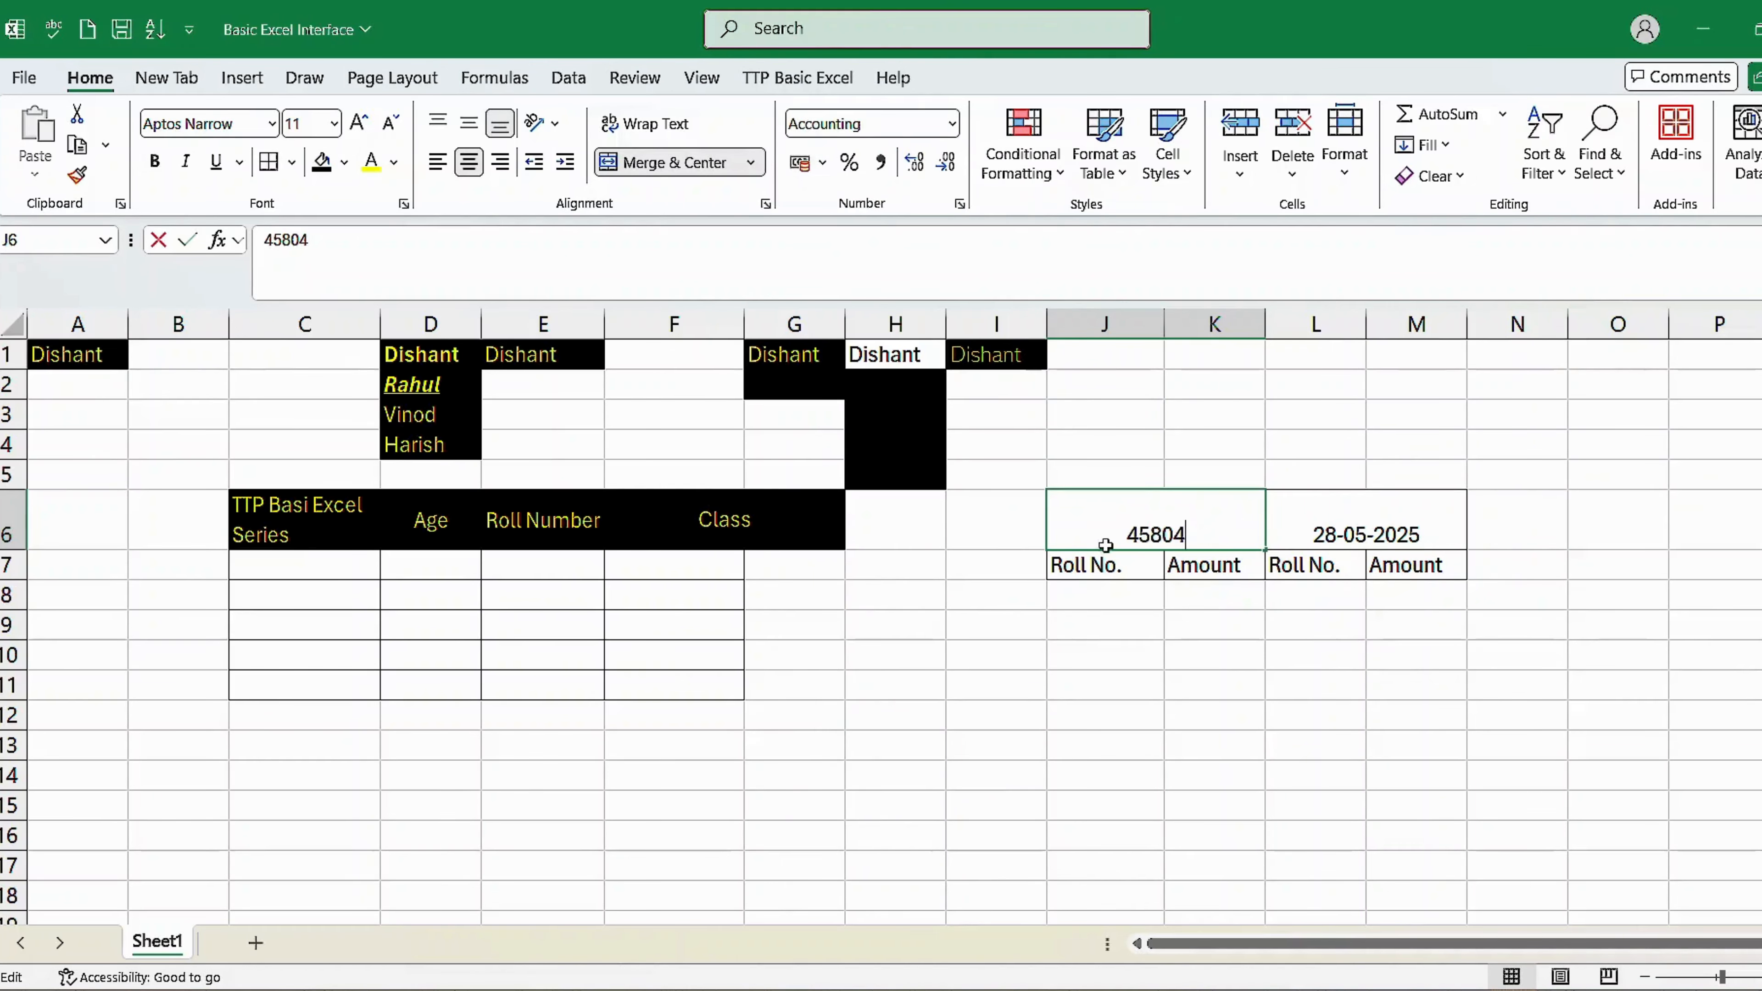
key(Escape)
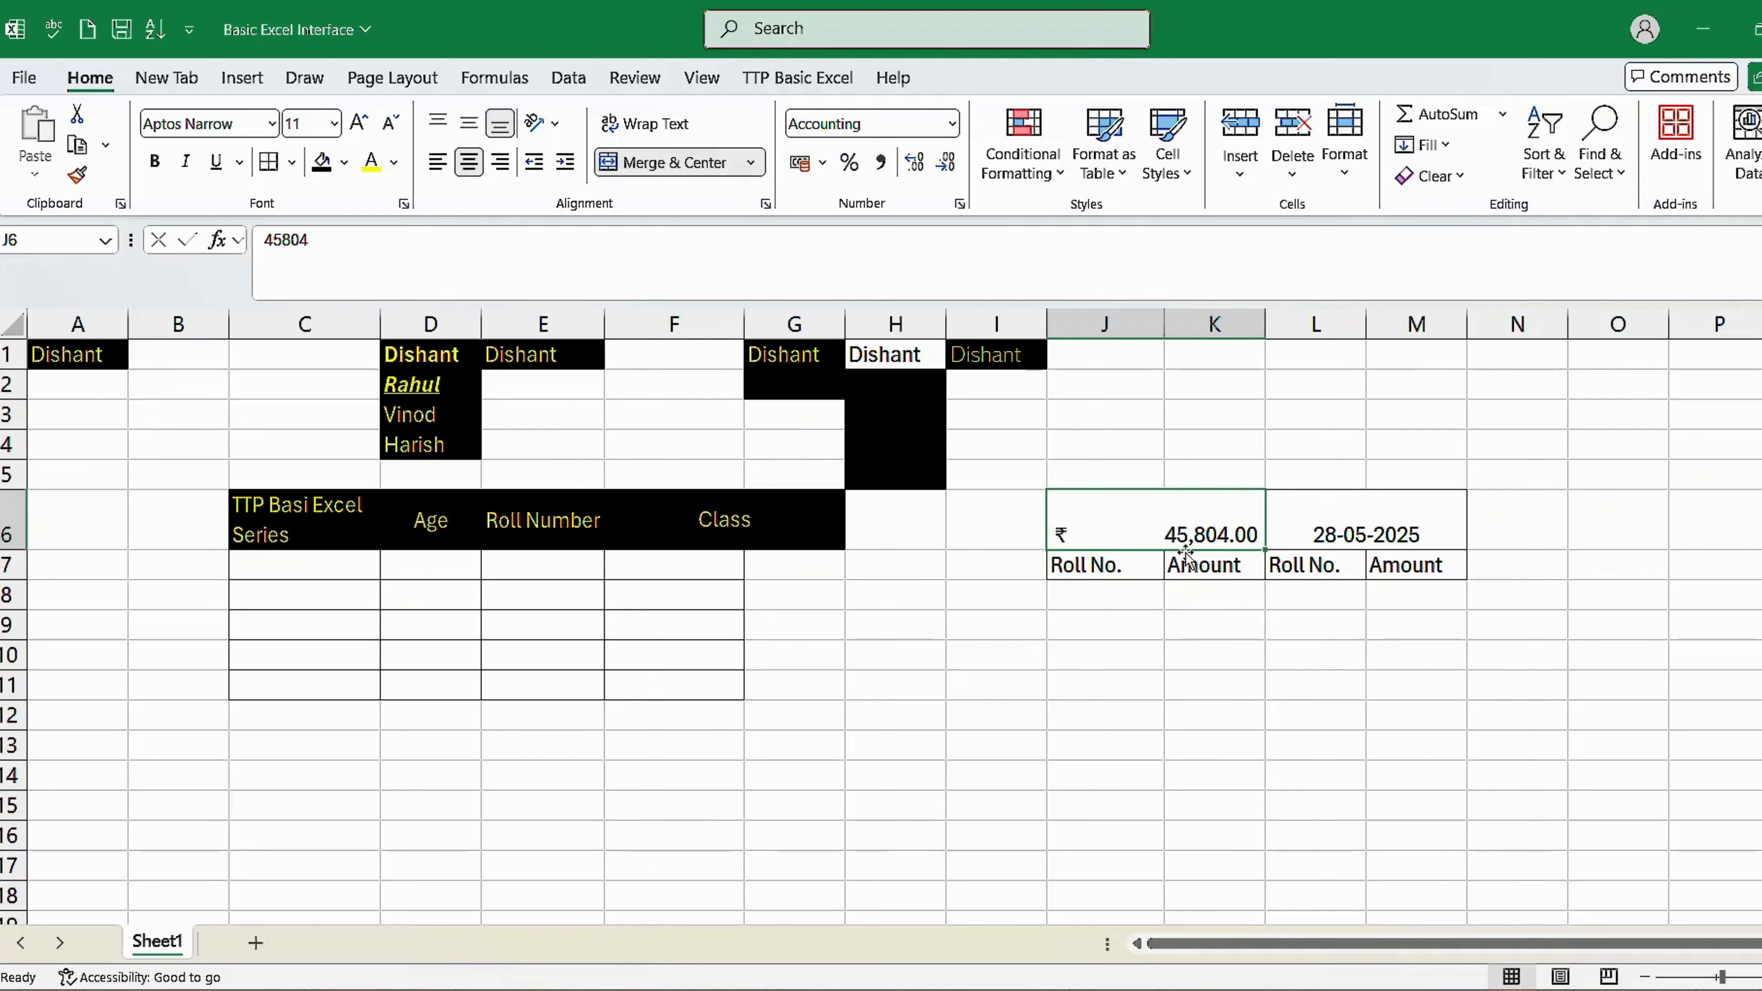
click(952, 124)
click(918, 182)
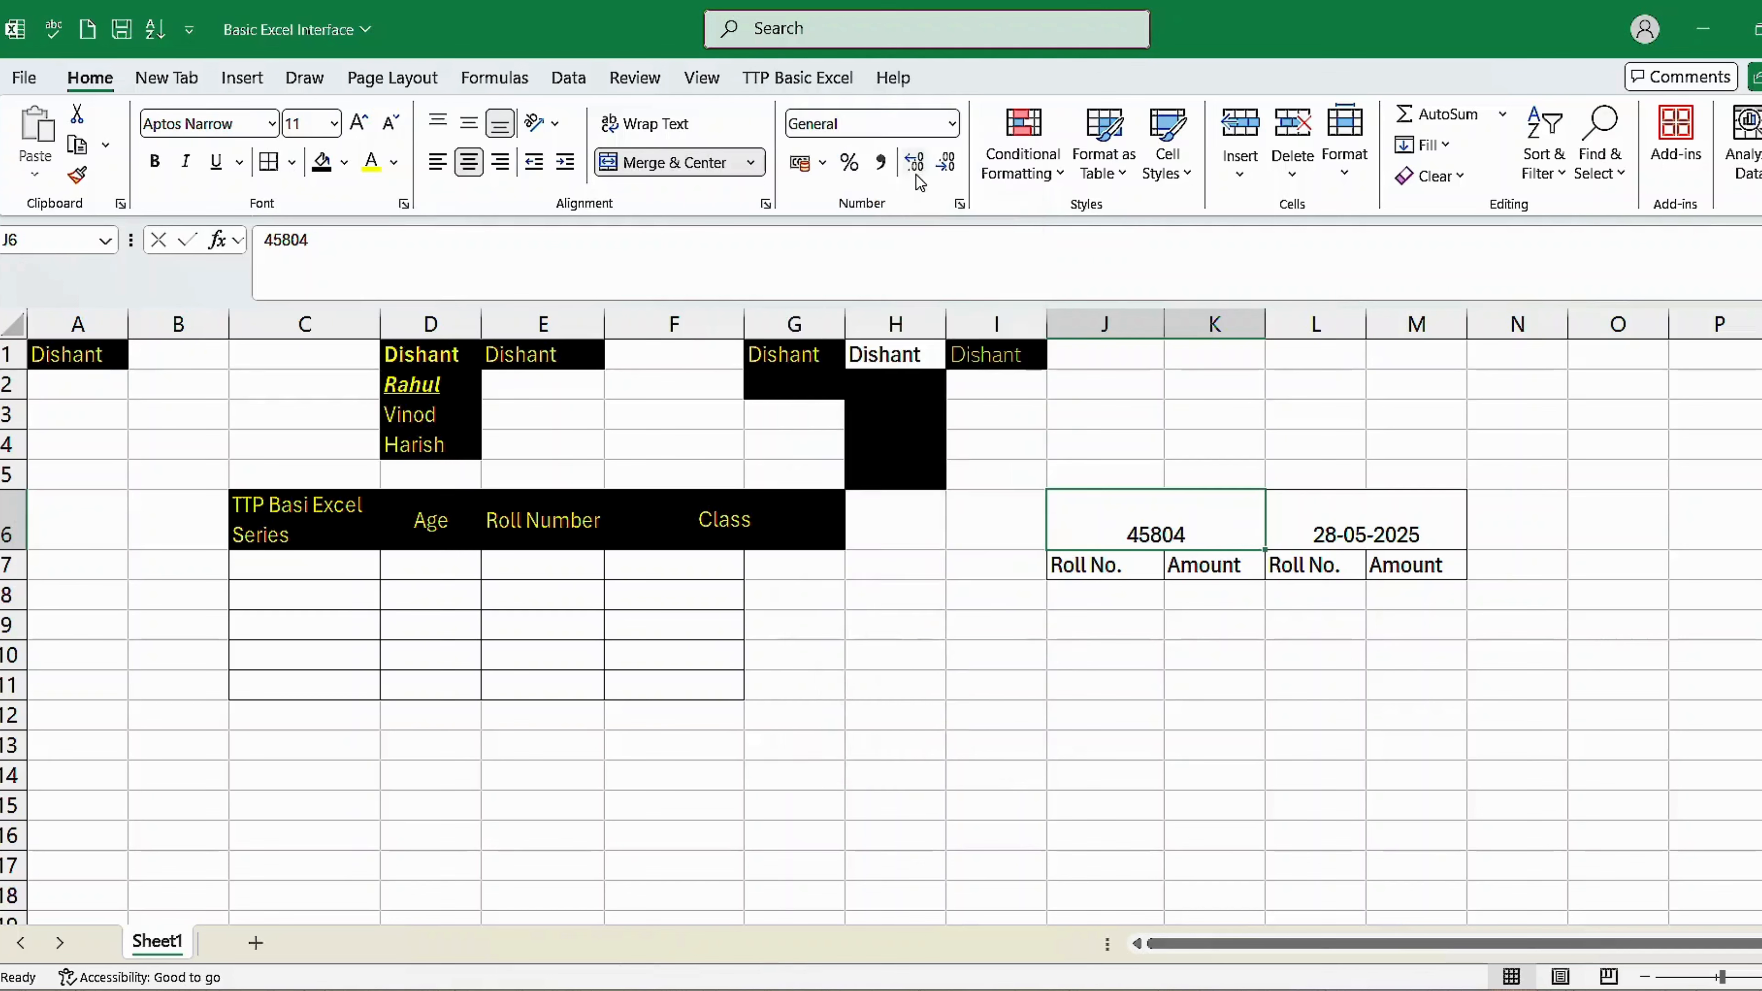
Copy the date formatting from L6 onto J6 with Format Painter
click(1315, 538)
click(77, 175)
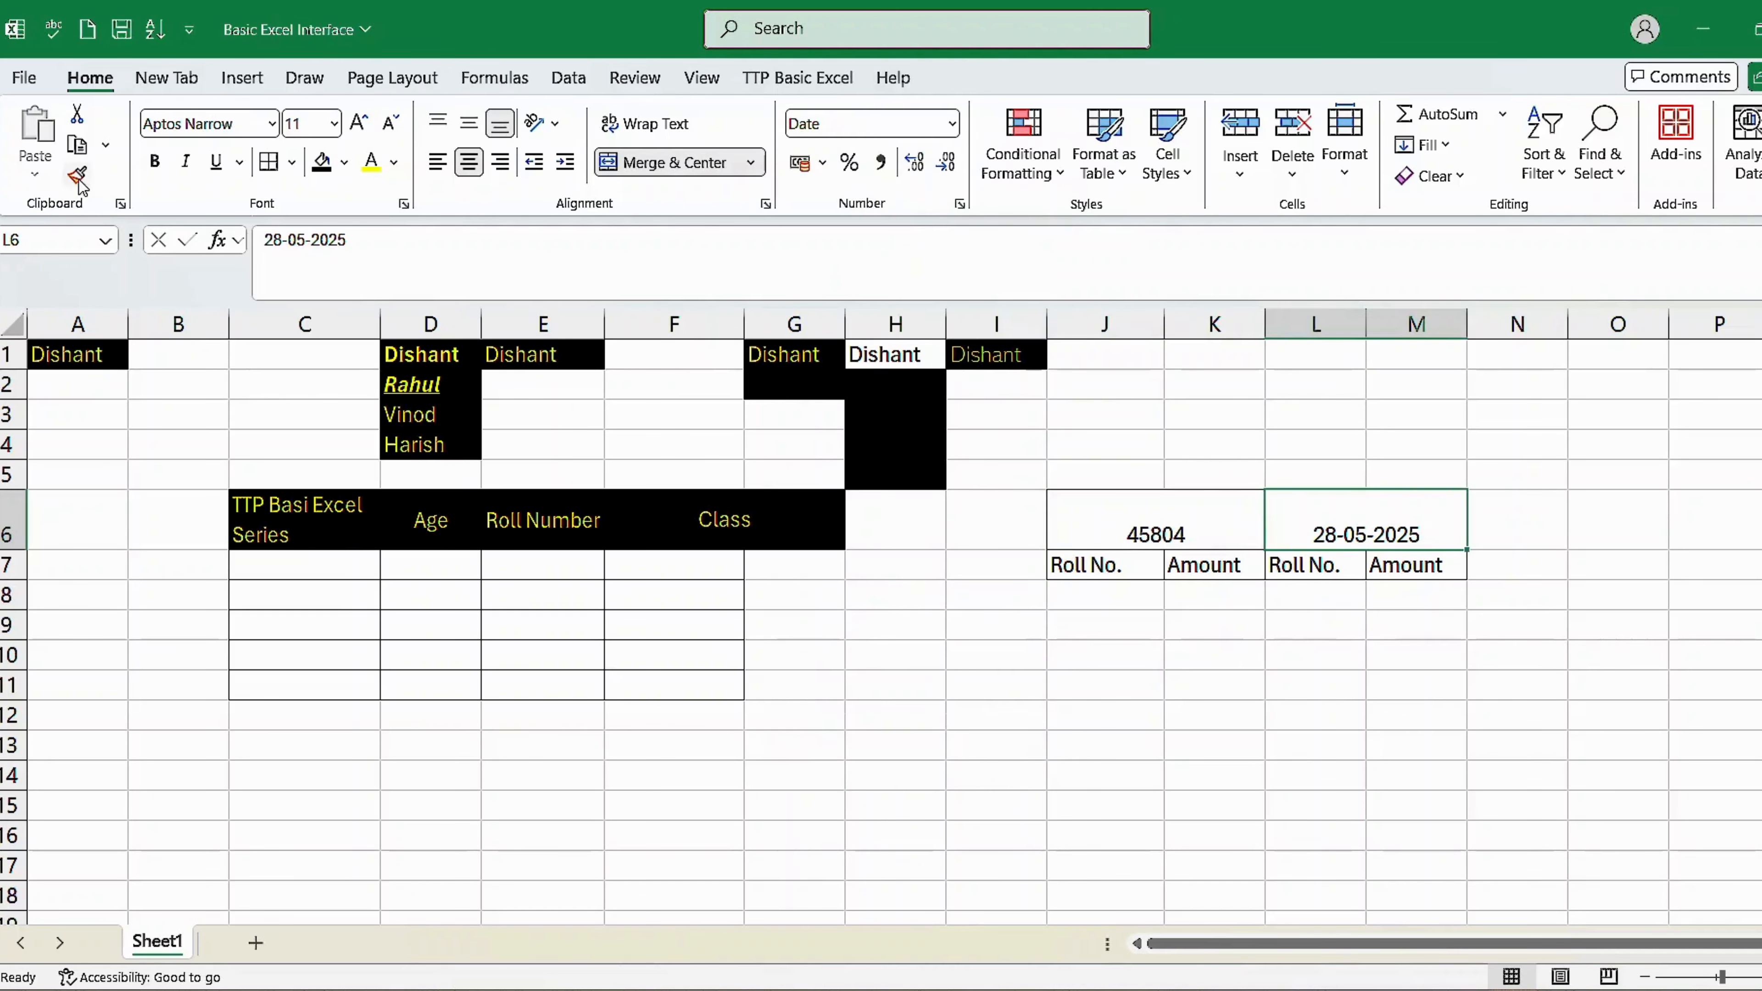
click(1167, 524)
double_click(1171, 531)
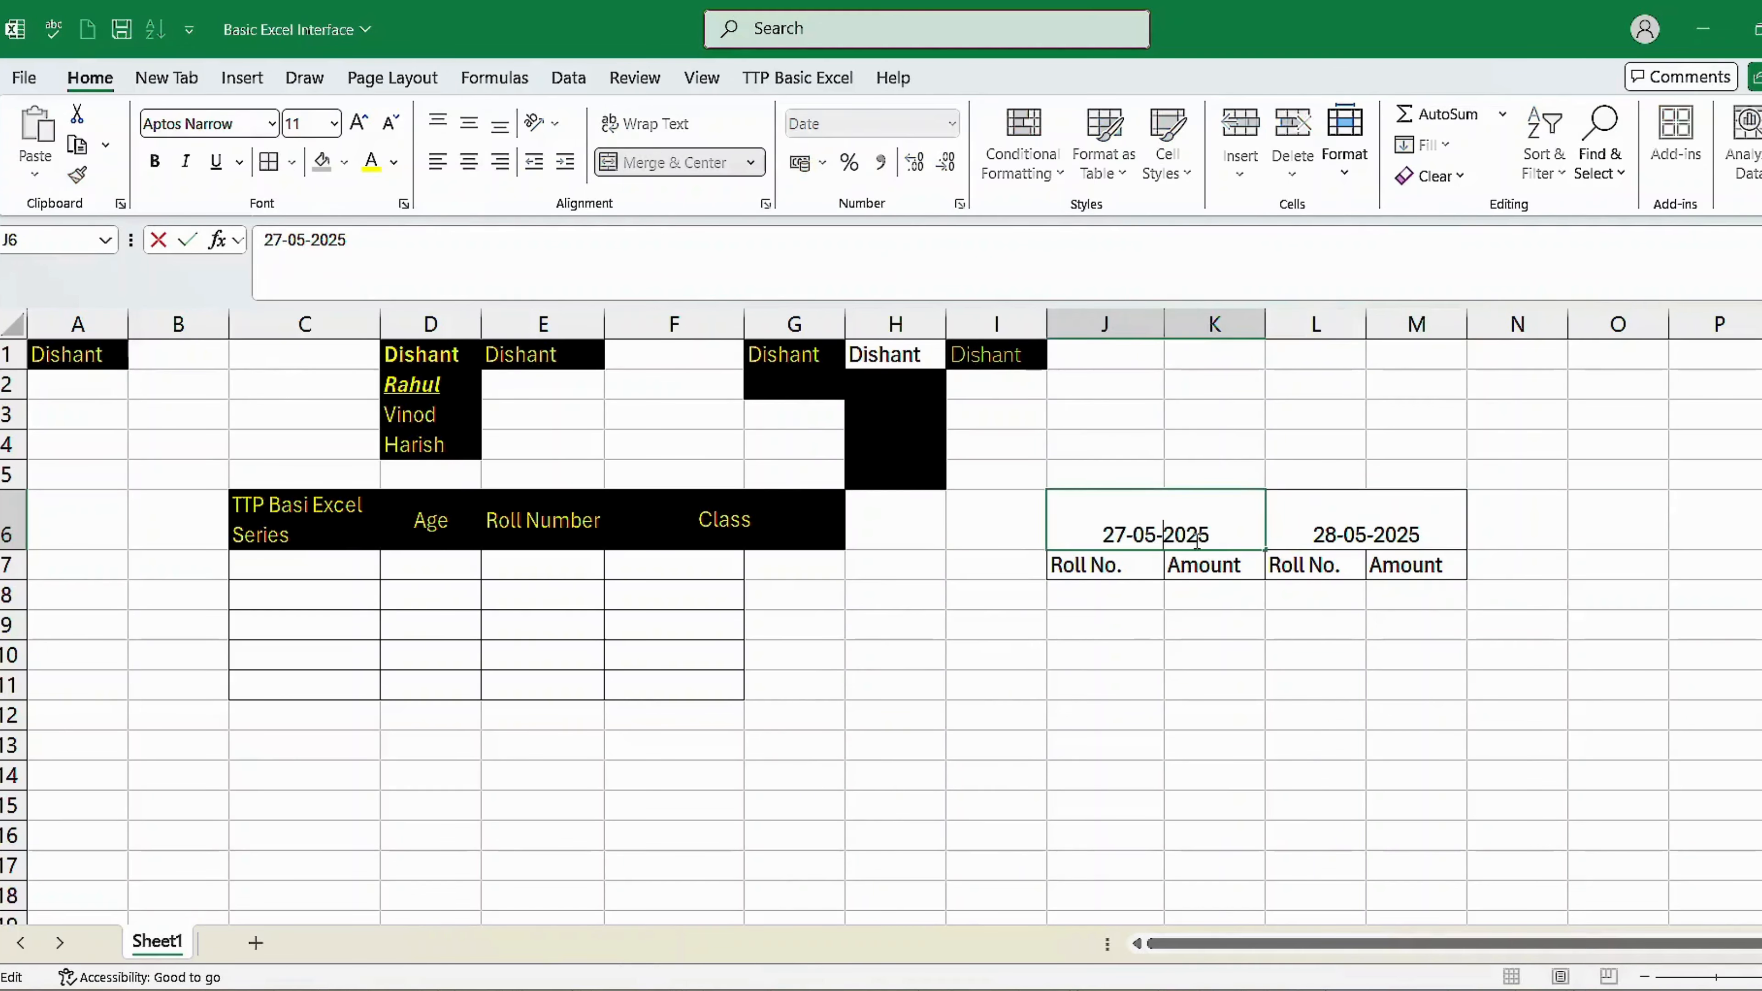
key(Escape)
Enter 1650 in K8, under the first Amount heading
click(1109, 604)
click(1266, 604)
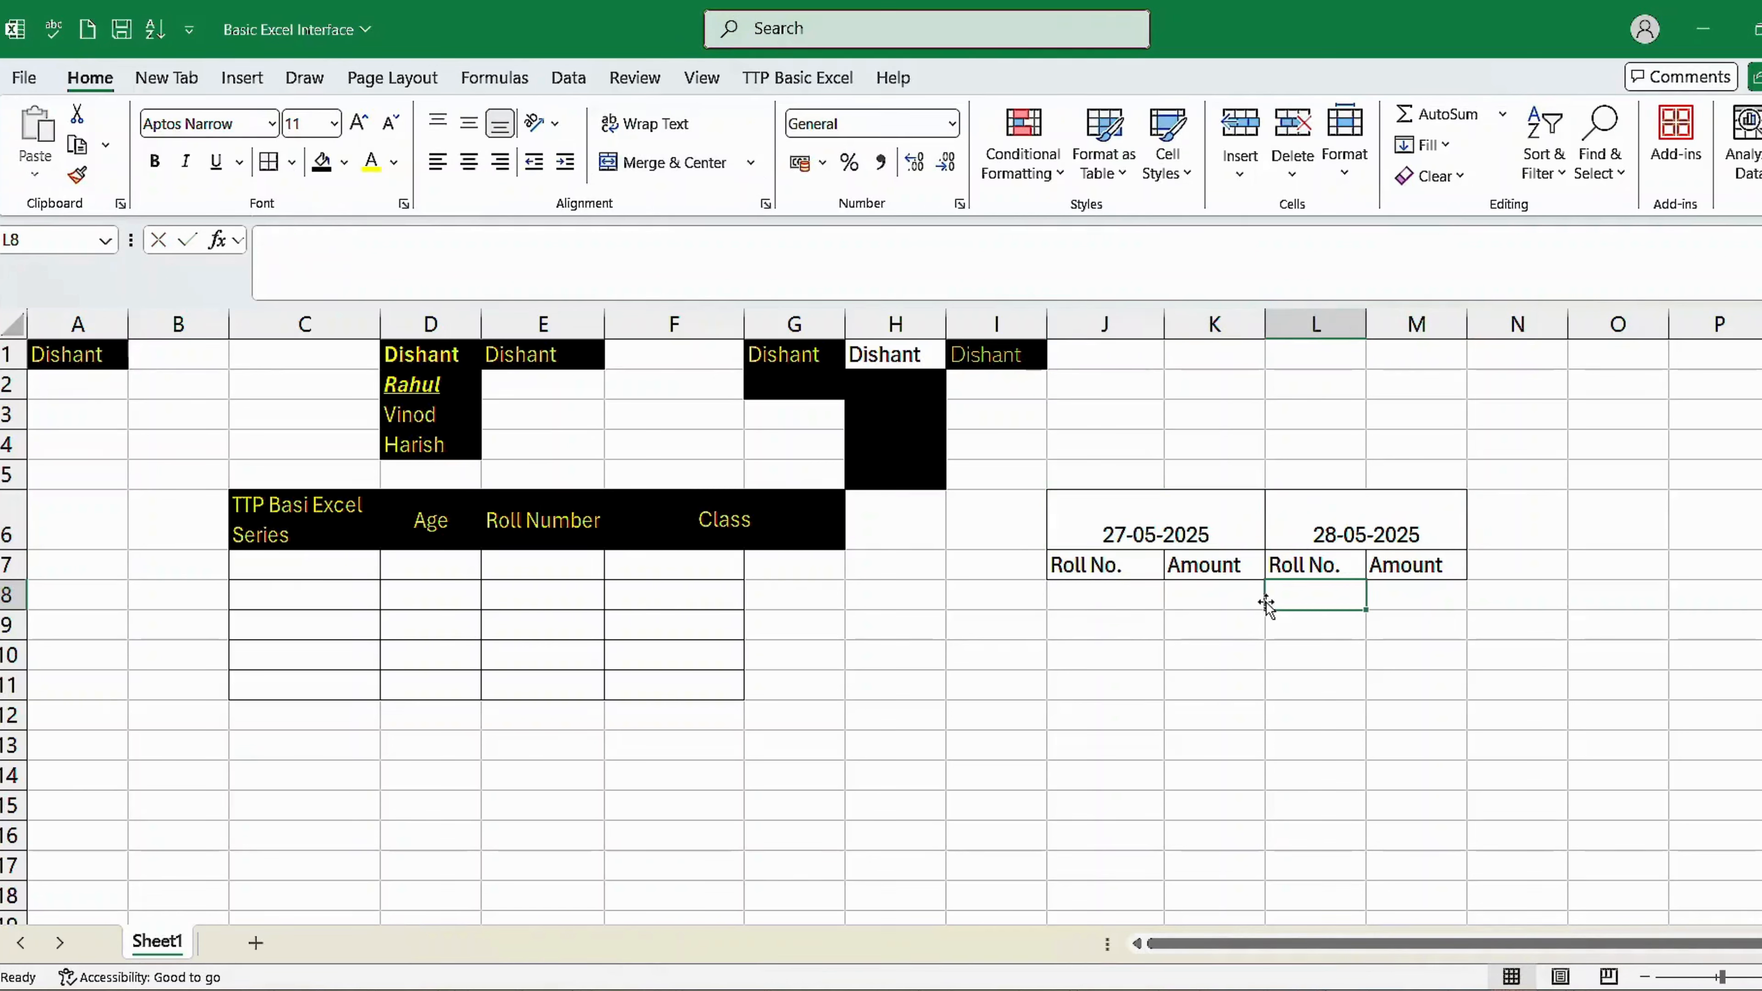
click(1194, 609)
text(1650)
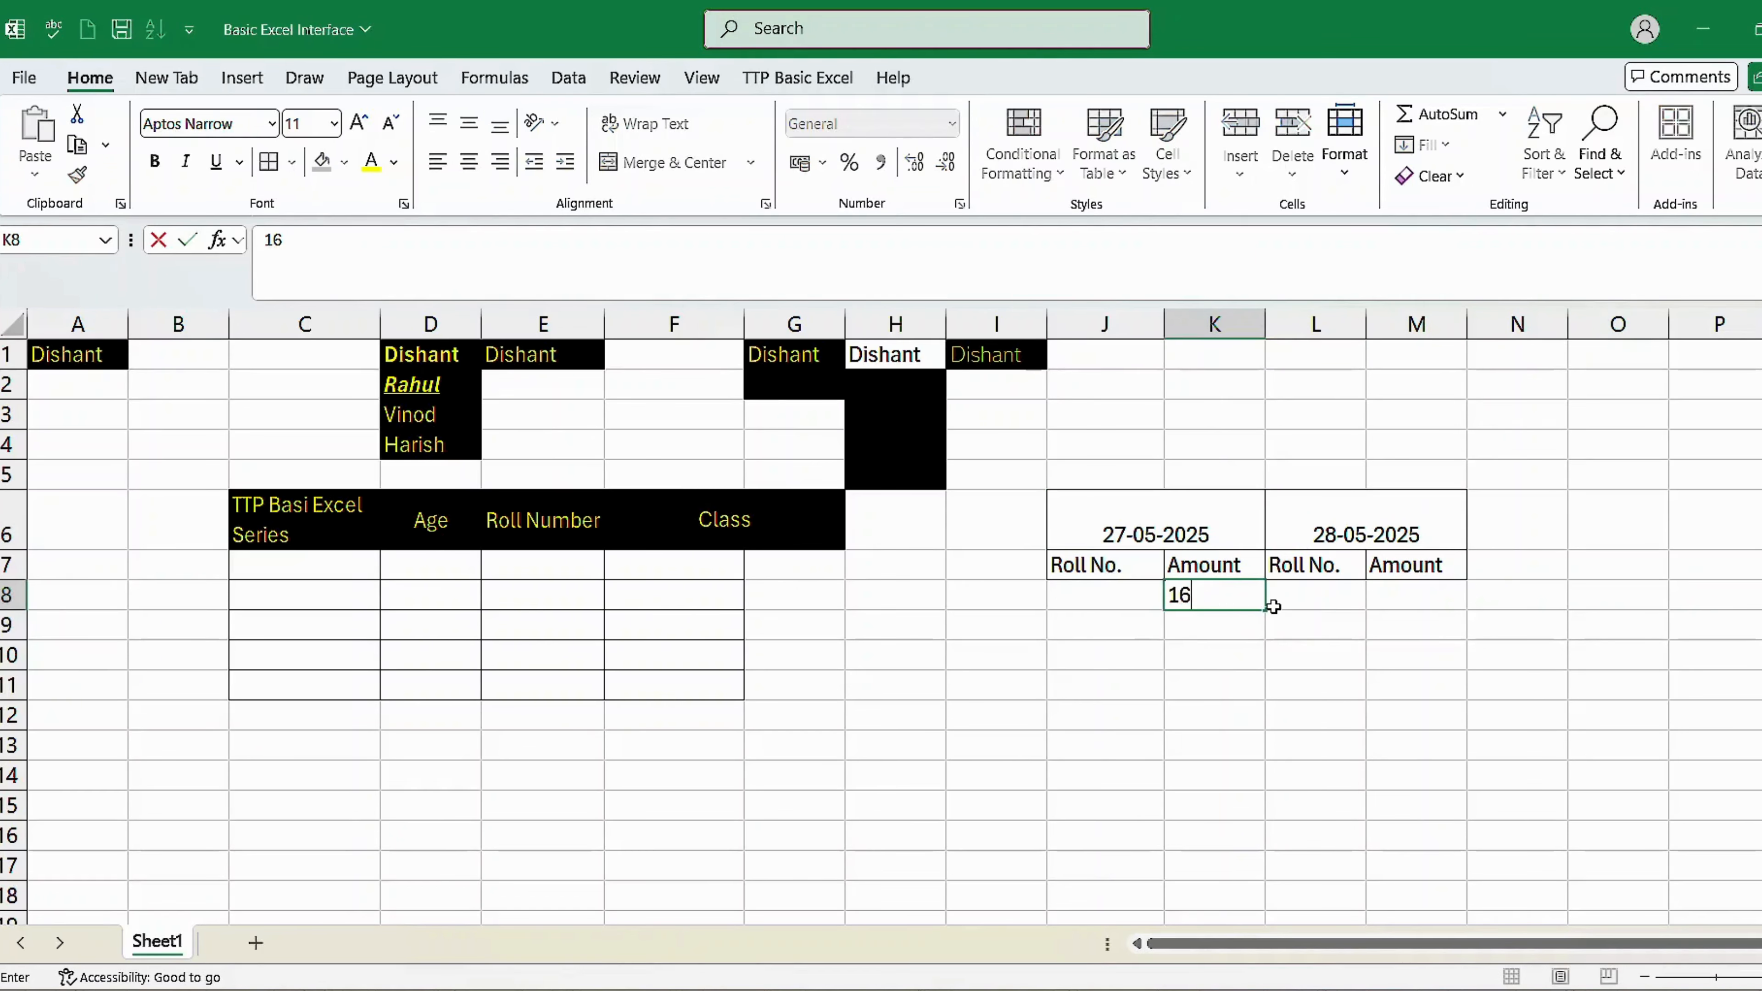
key(Return)
Apply the Accounting number format with the rupee symbol to the amount in K8
click(1187, 598)
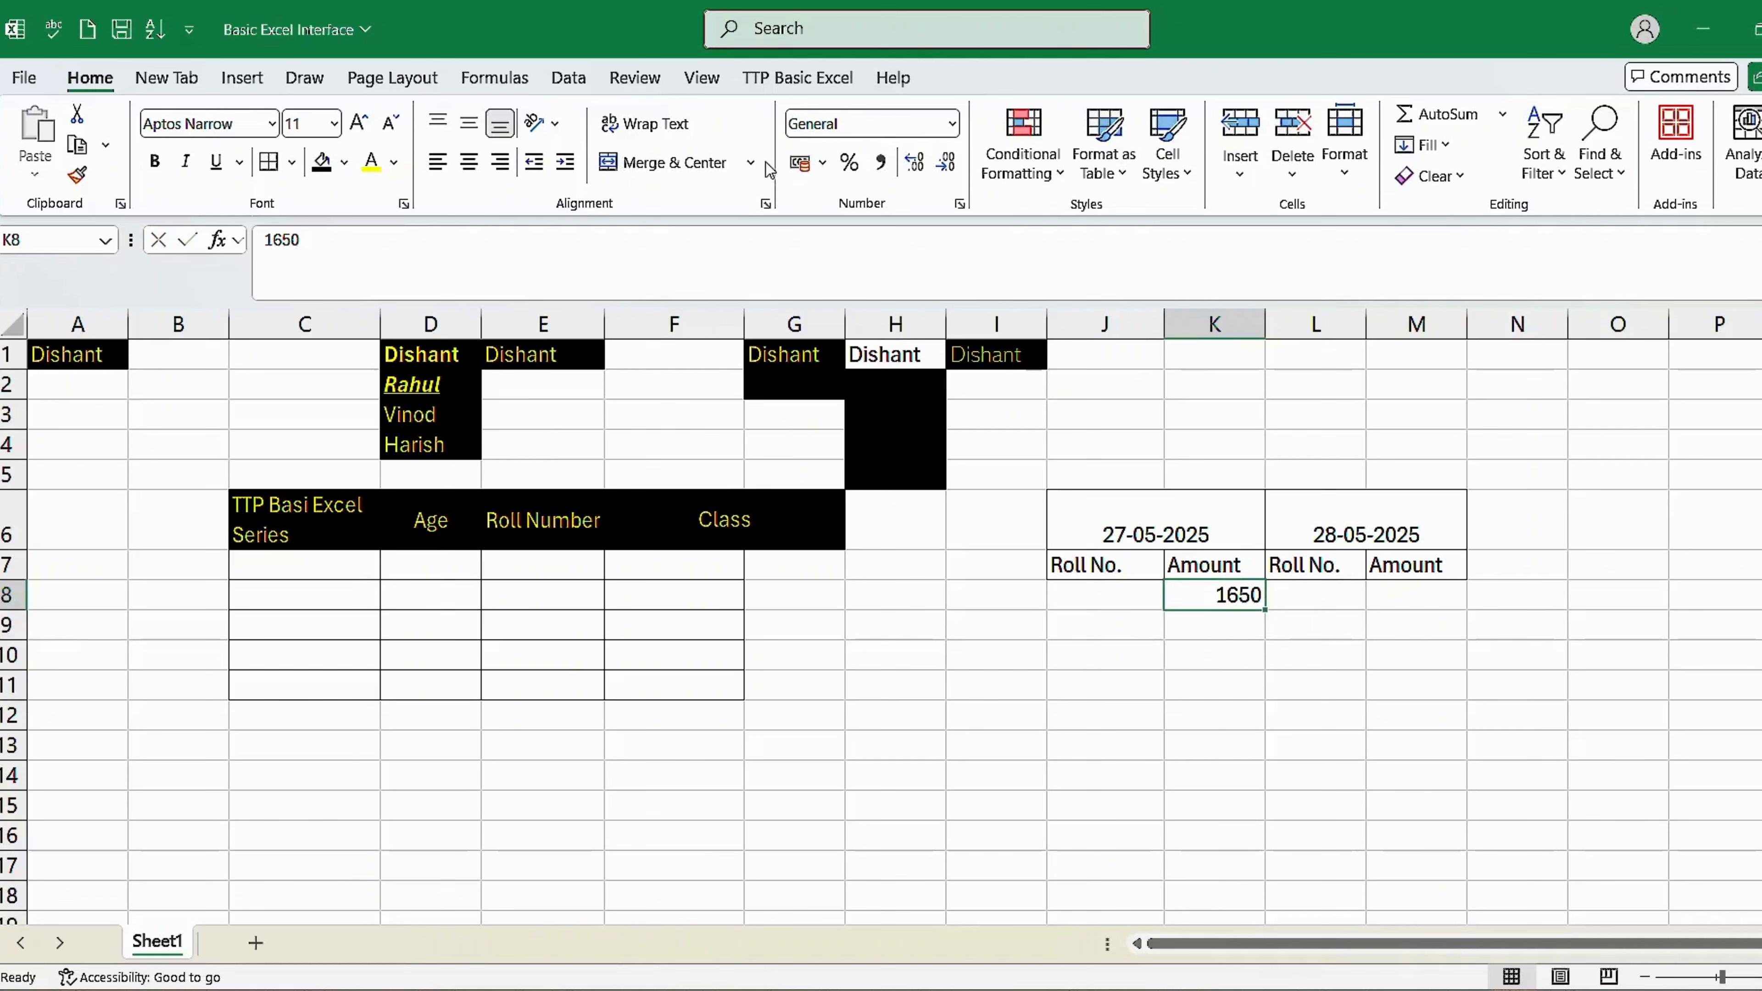
click(804, 164)
click(1256, 716)
drag(1219, 597, 1328, 595)
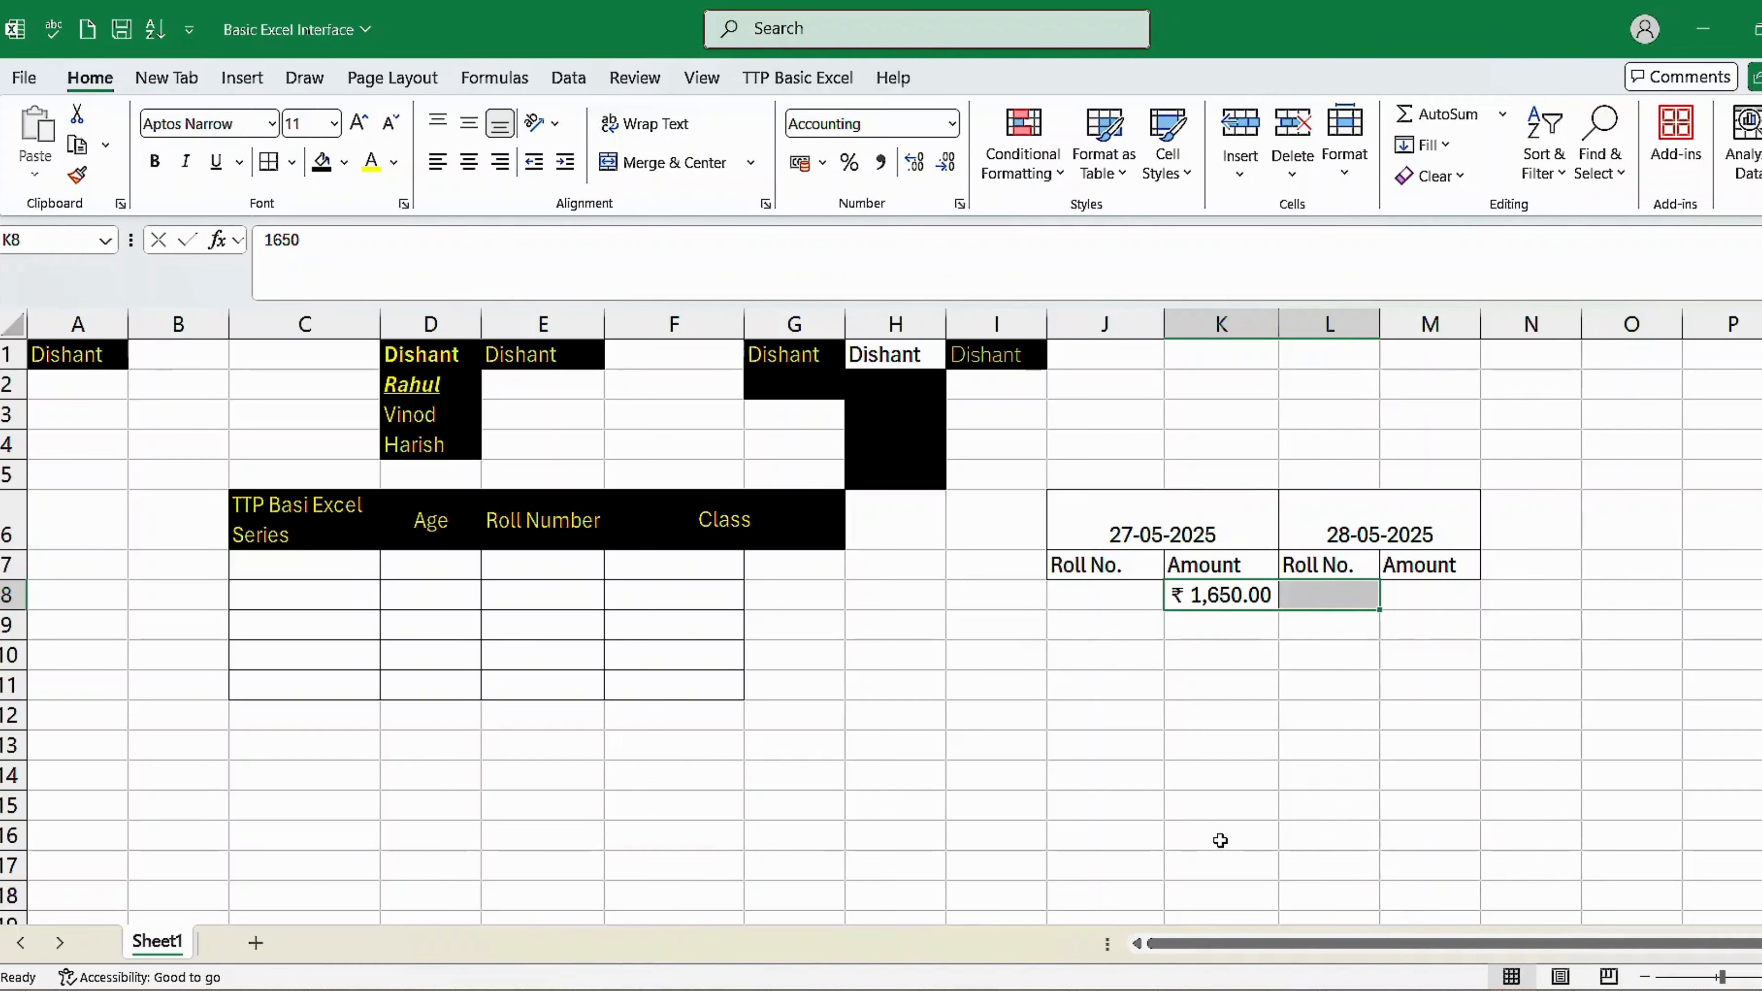
click(1221, 685)
click(1218, 599)
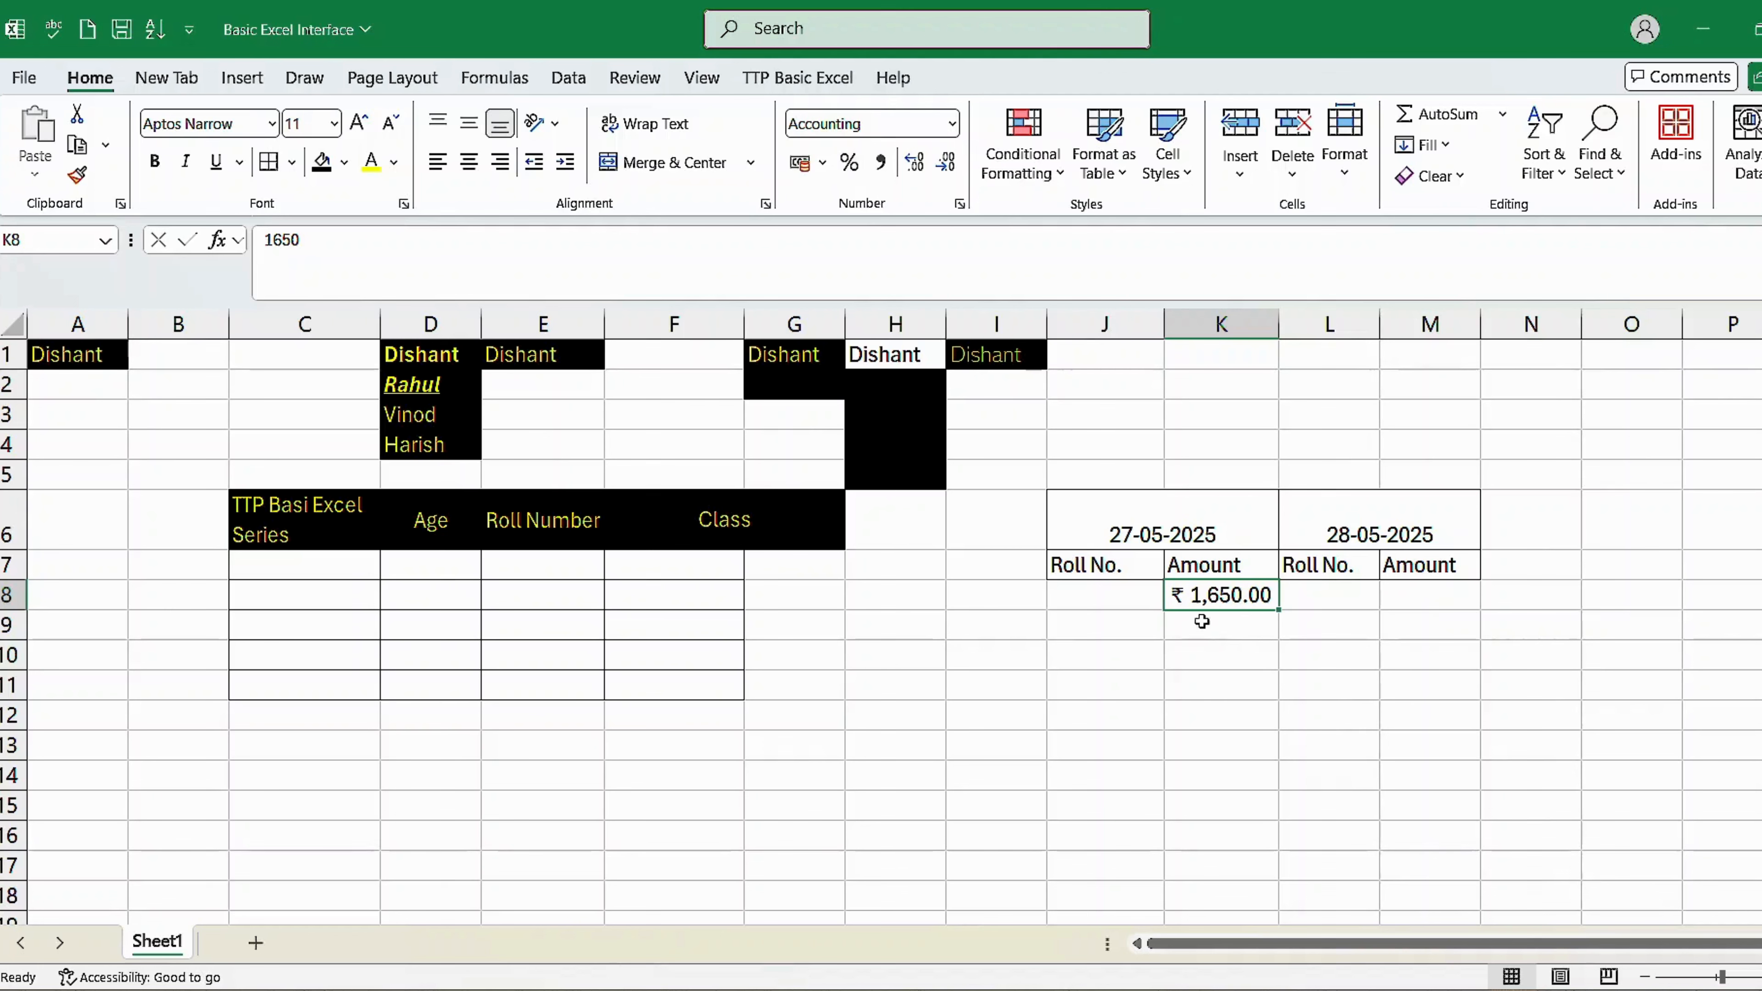
Enter the heading Percentage in N7, beside the second Amount heading
click(1530, 564)
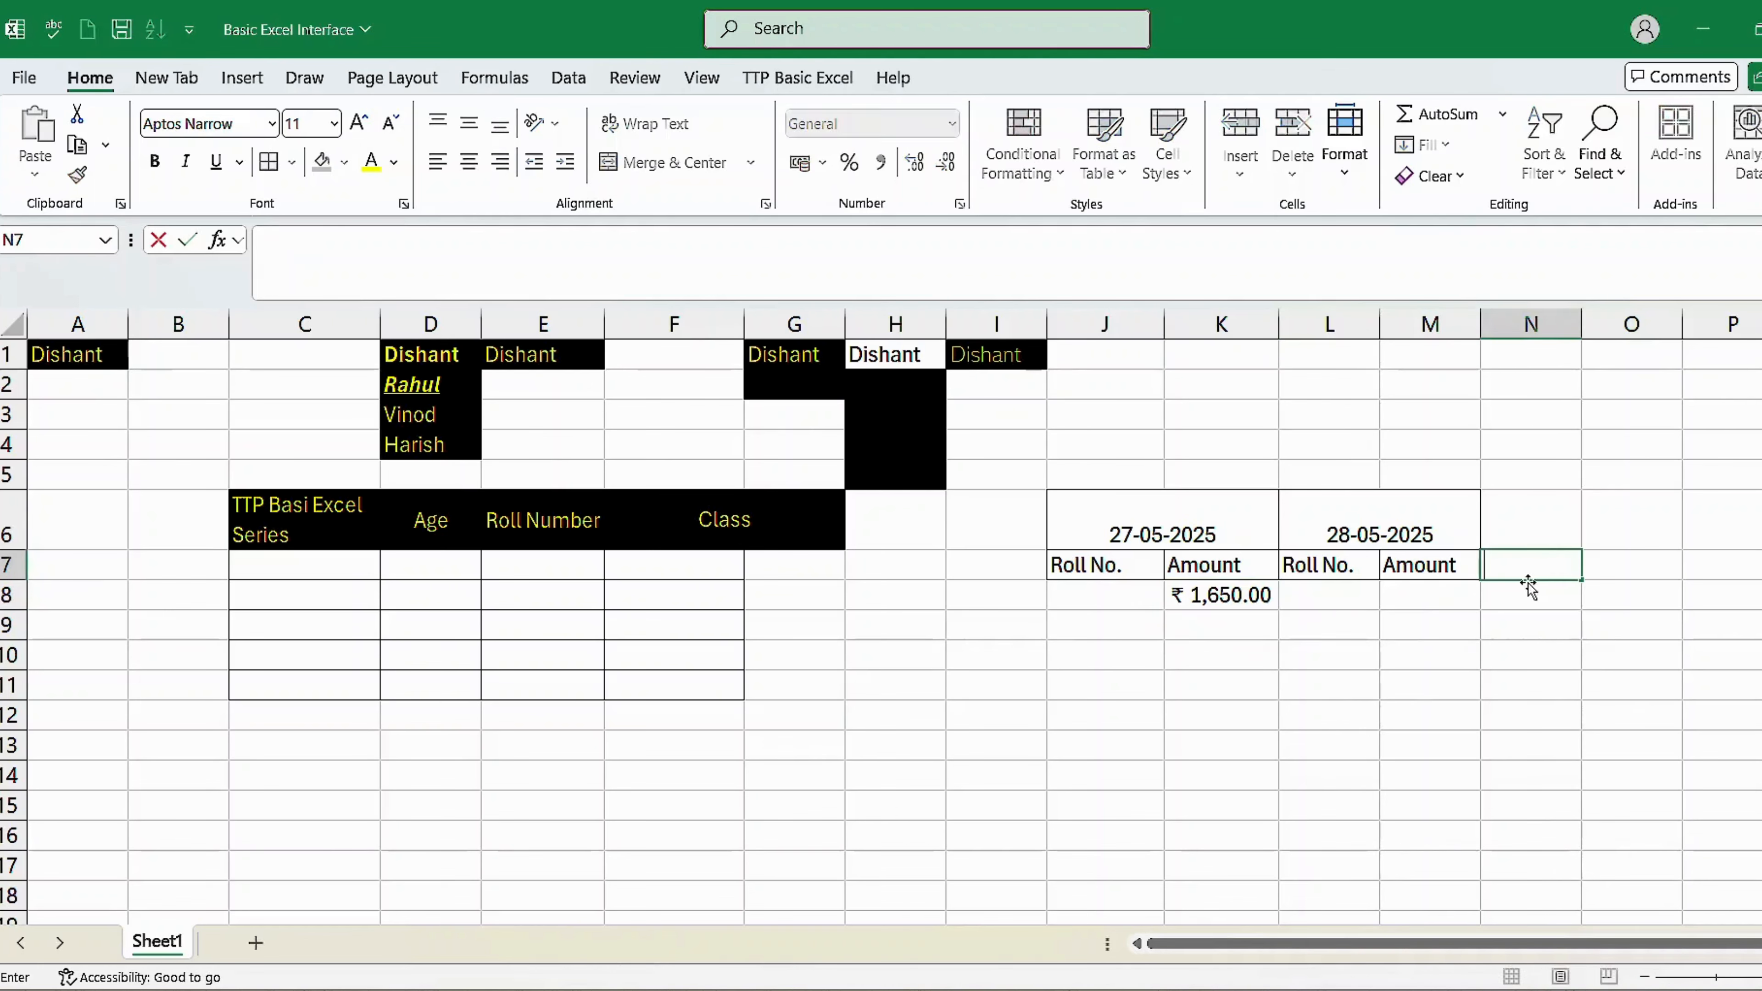
text(Perc)
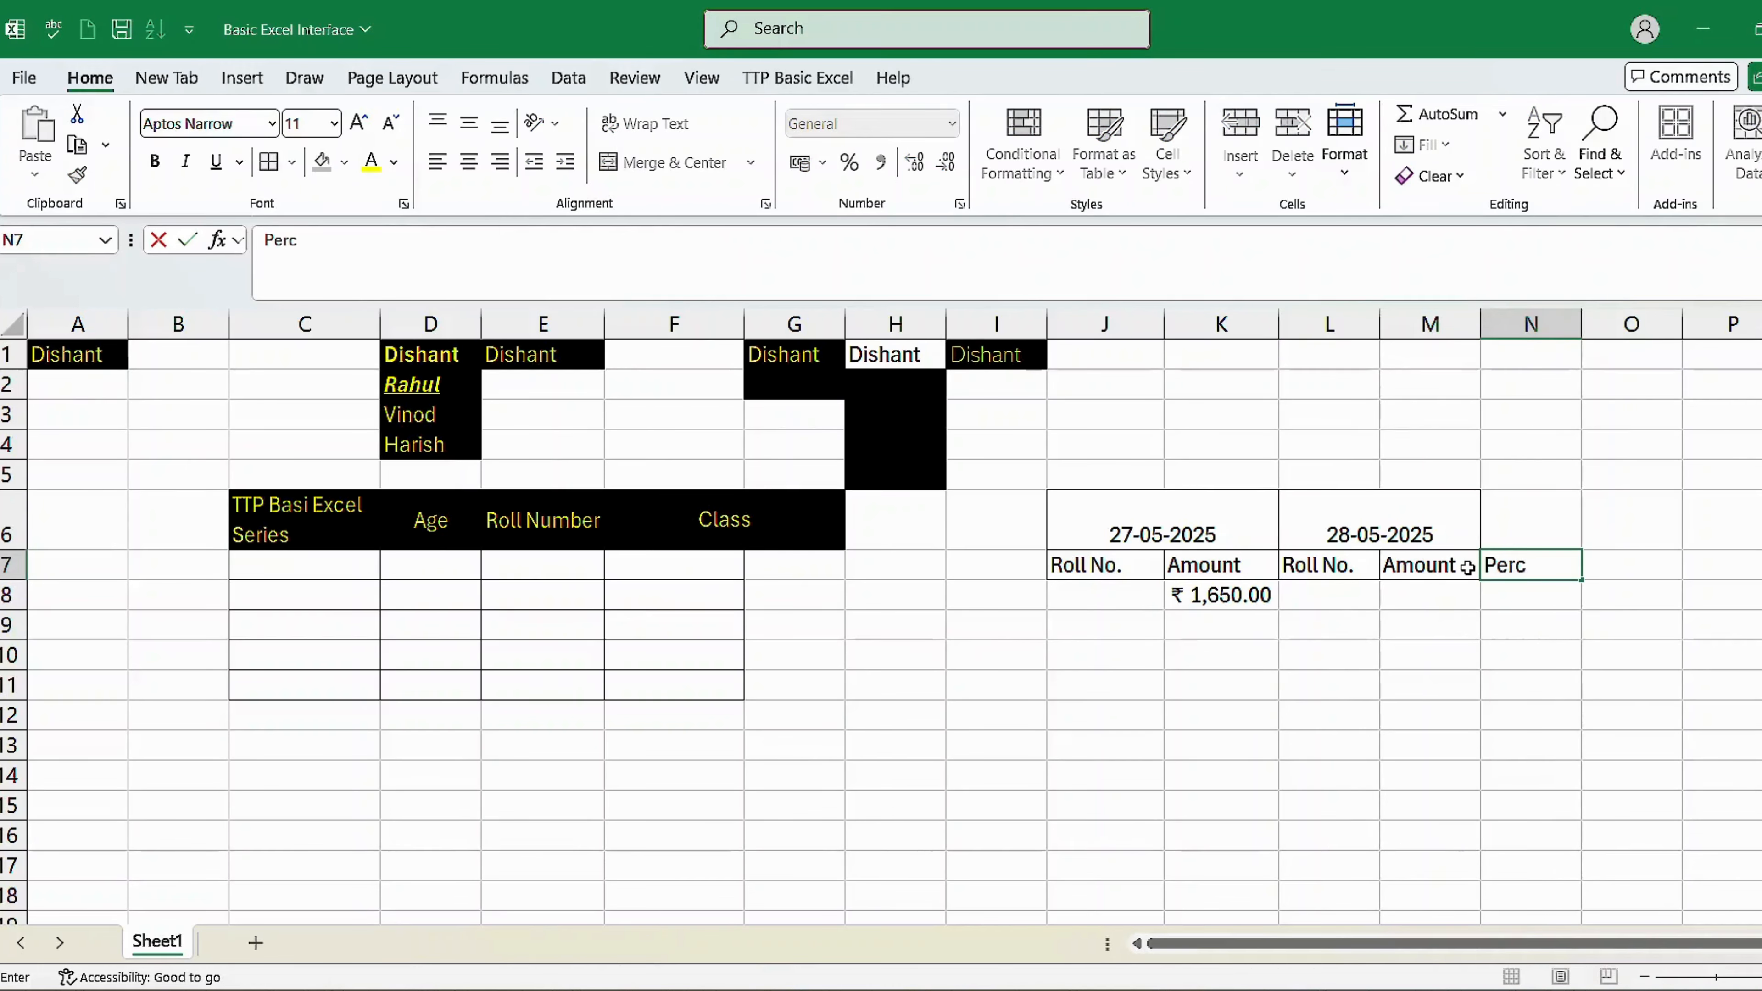
text(entage)
key(Return)
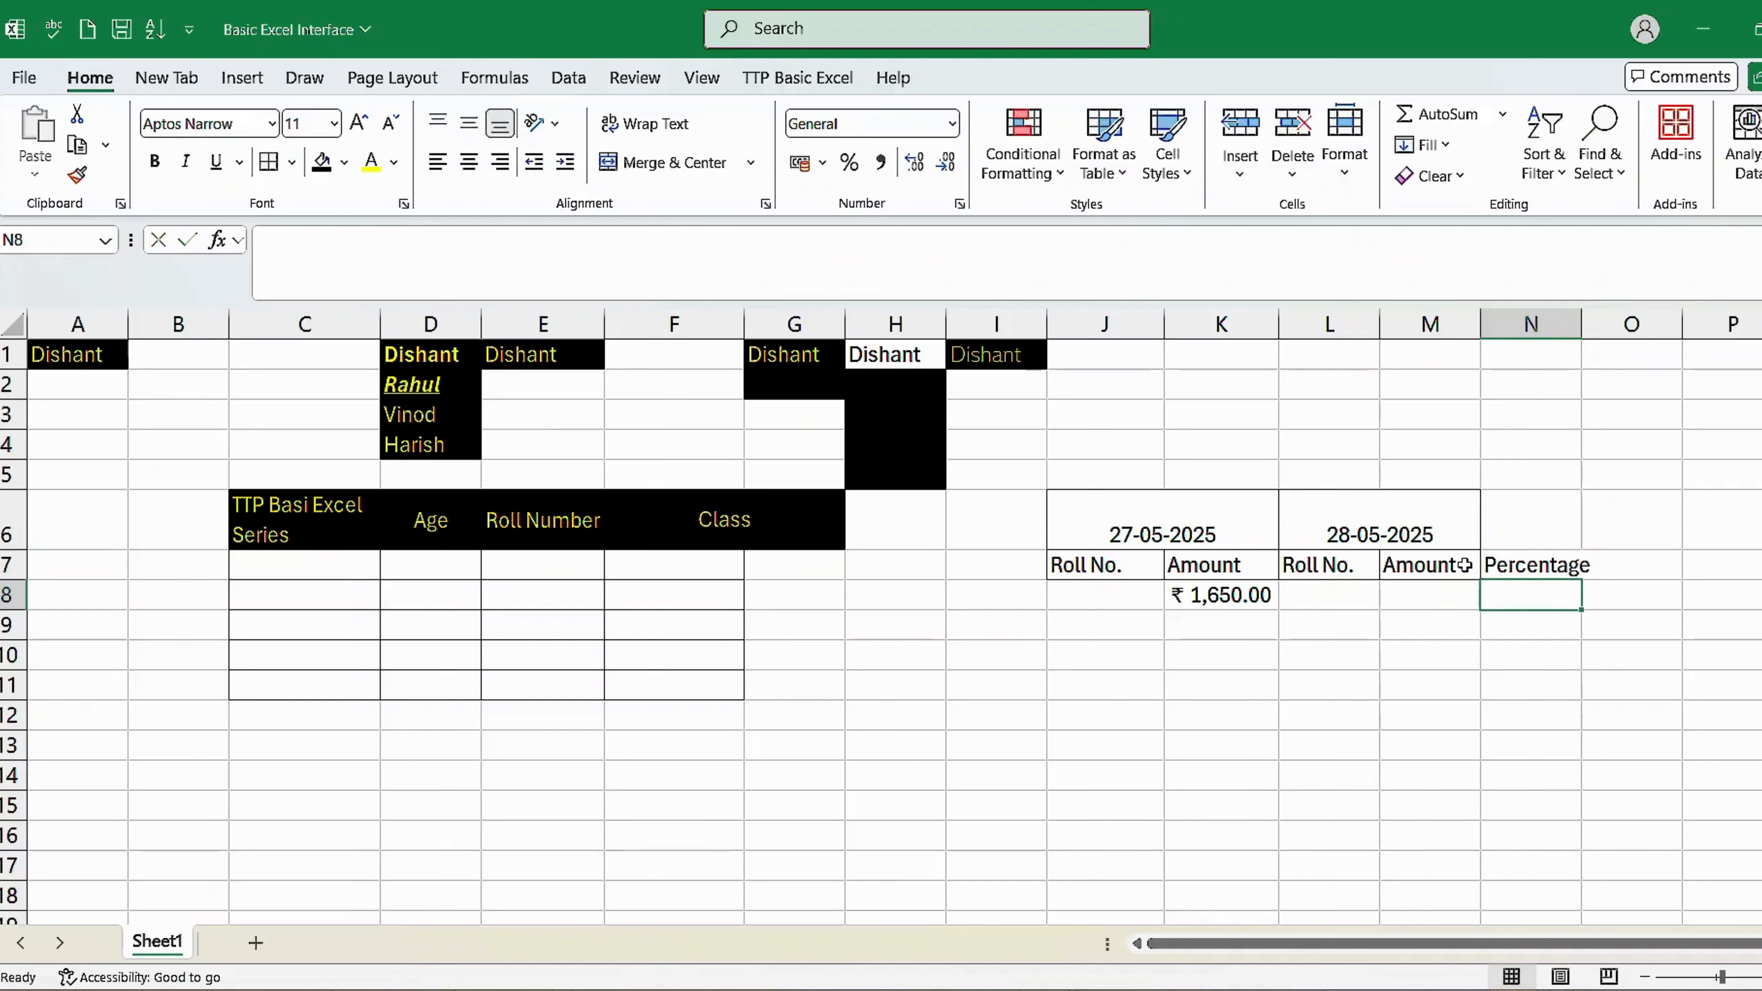
Apply the percentage format to N8 and enter 10 there
click(851, 164)
text(10)
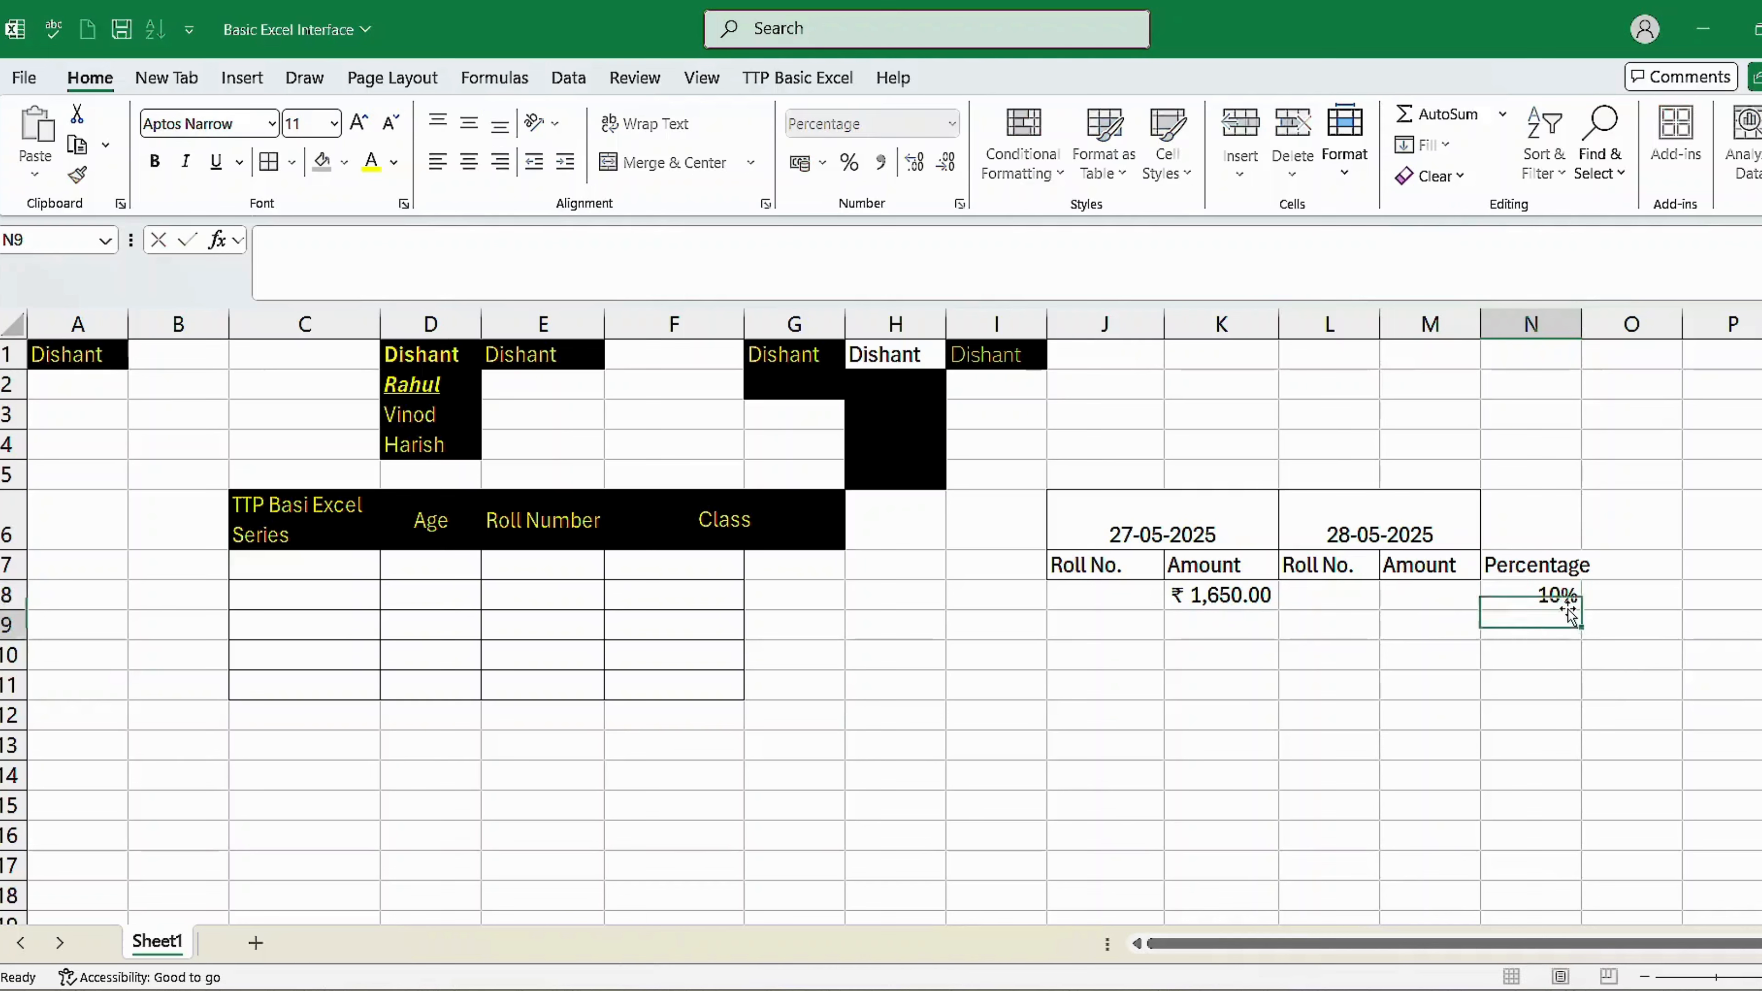
key(Return)
Fill the percentage in N8 down to N10, and change N9 to 5% and N10 to 7%
click(1567, 601)
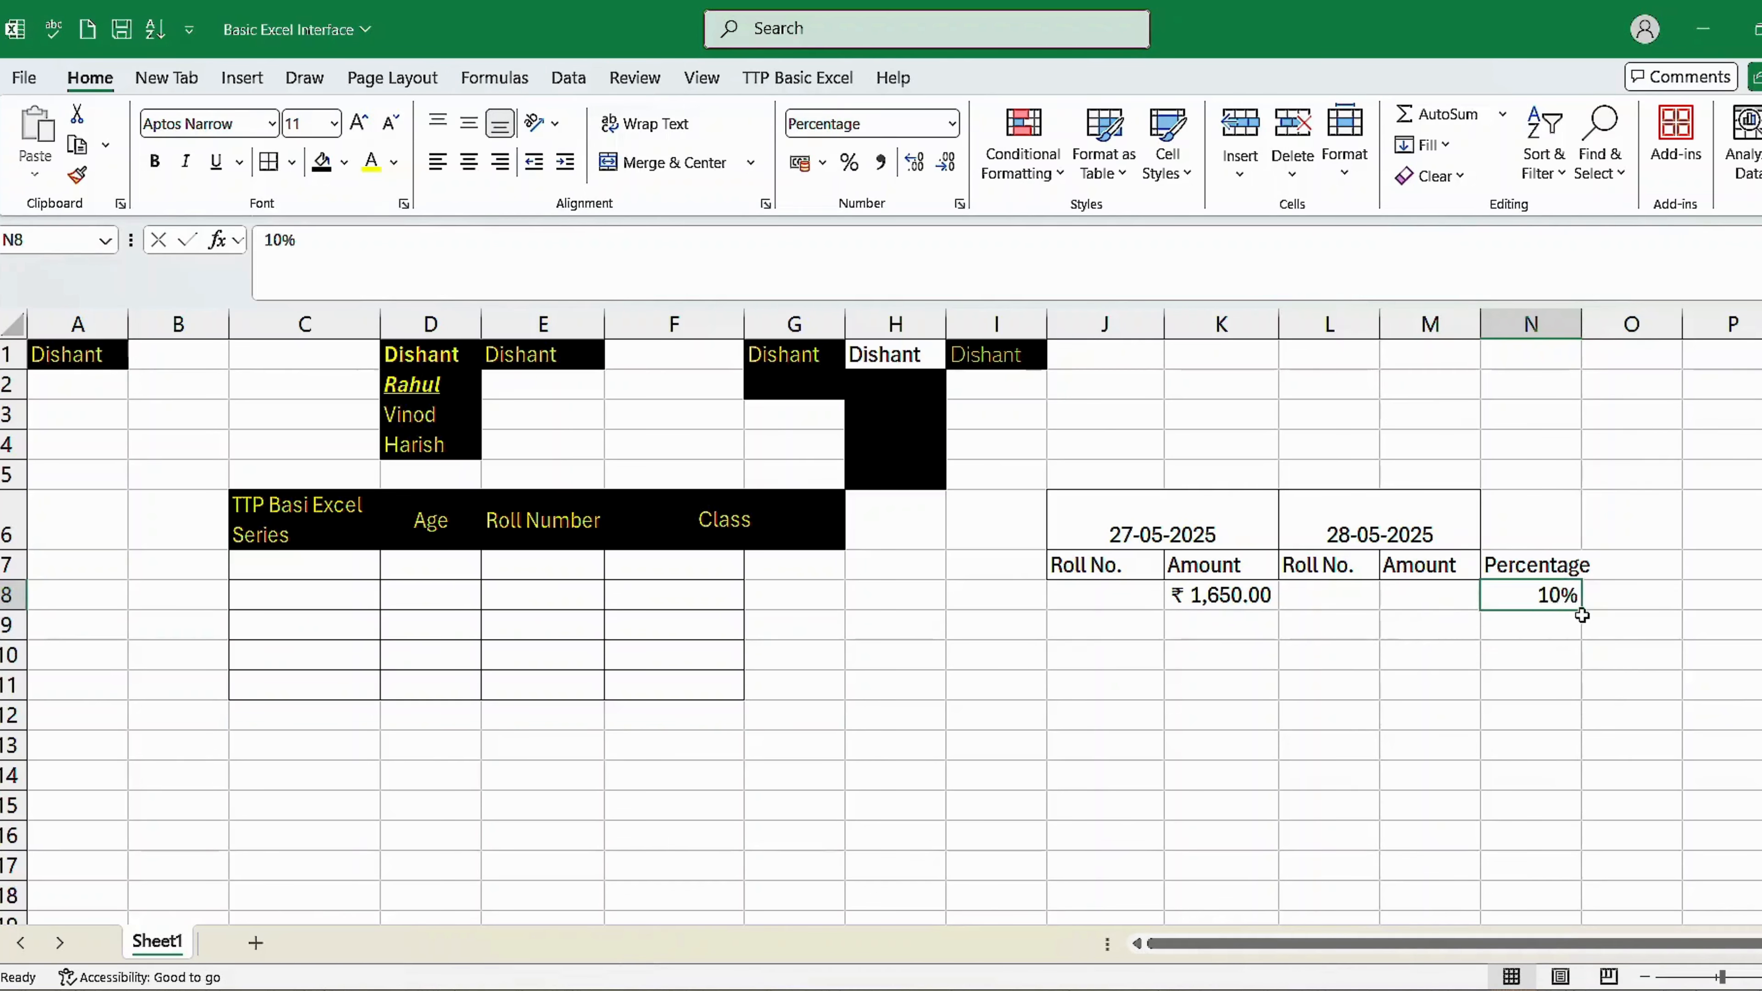
drag(1581, 615, 1589, 666)
click(1557, 617)
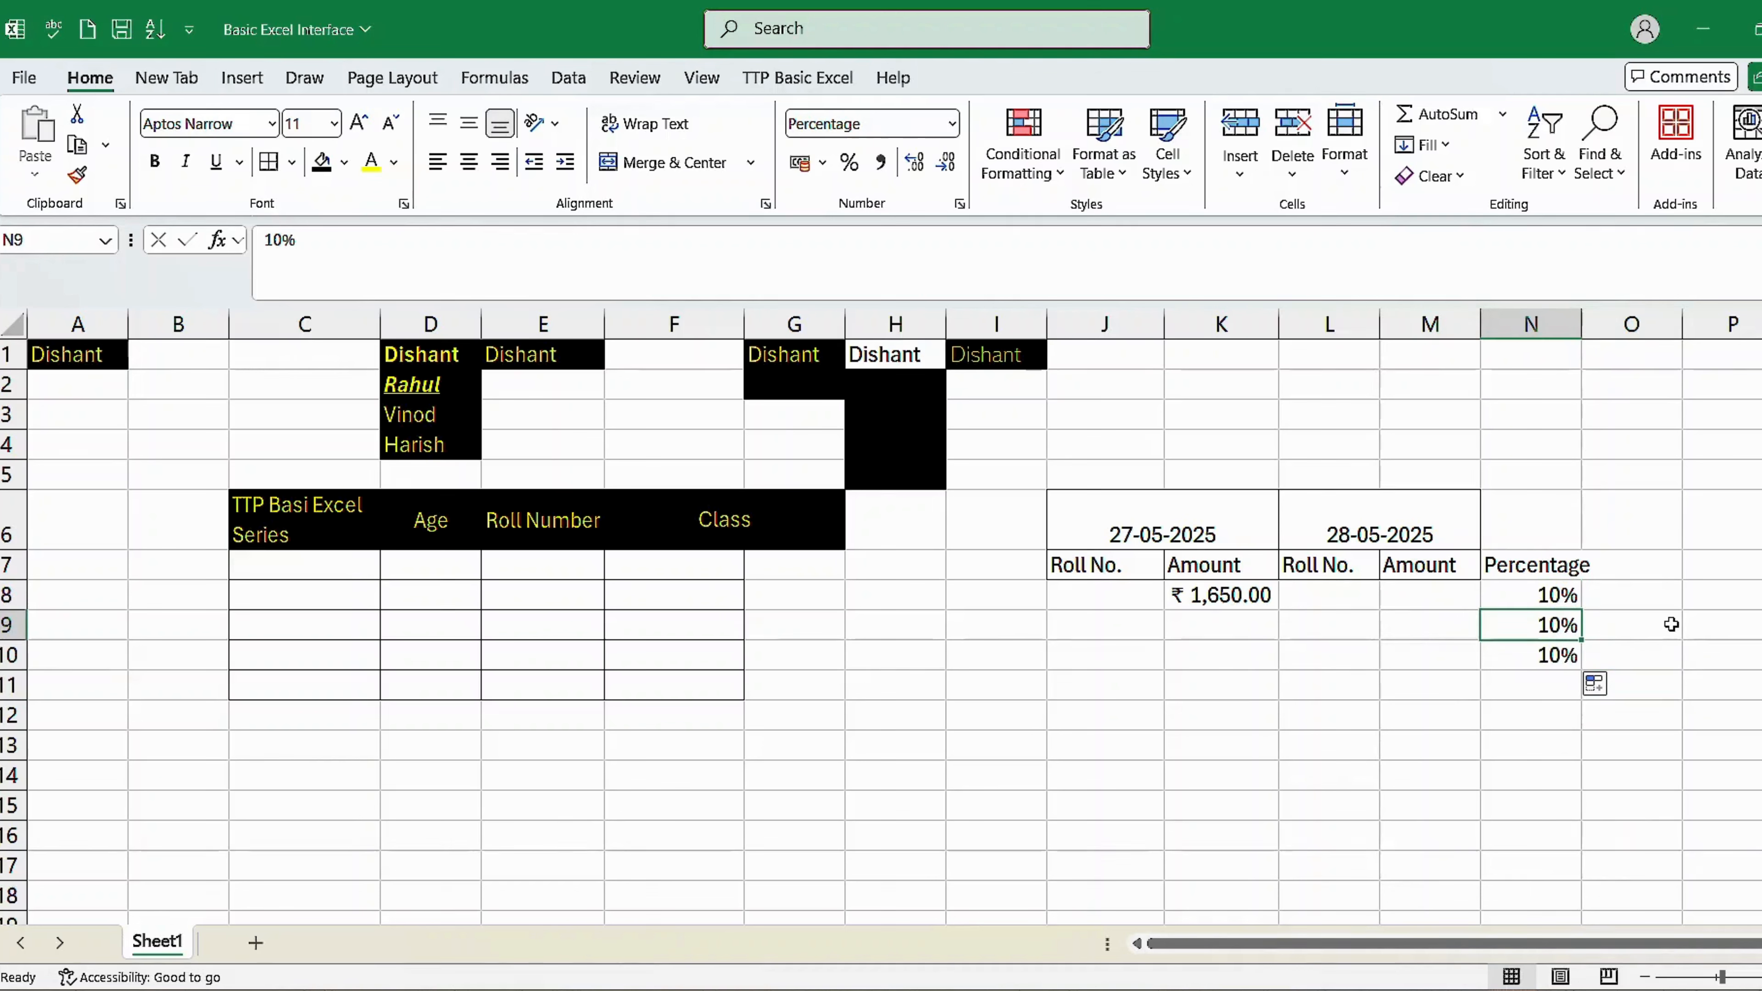
text(5)
key(Return)
text(7)
key(Return)
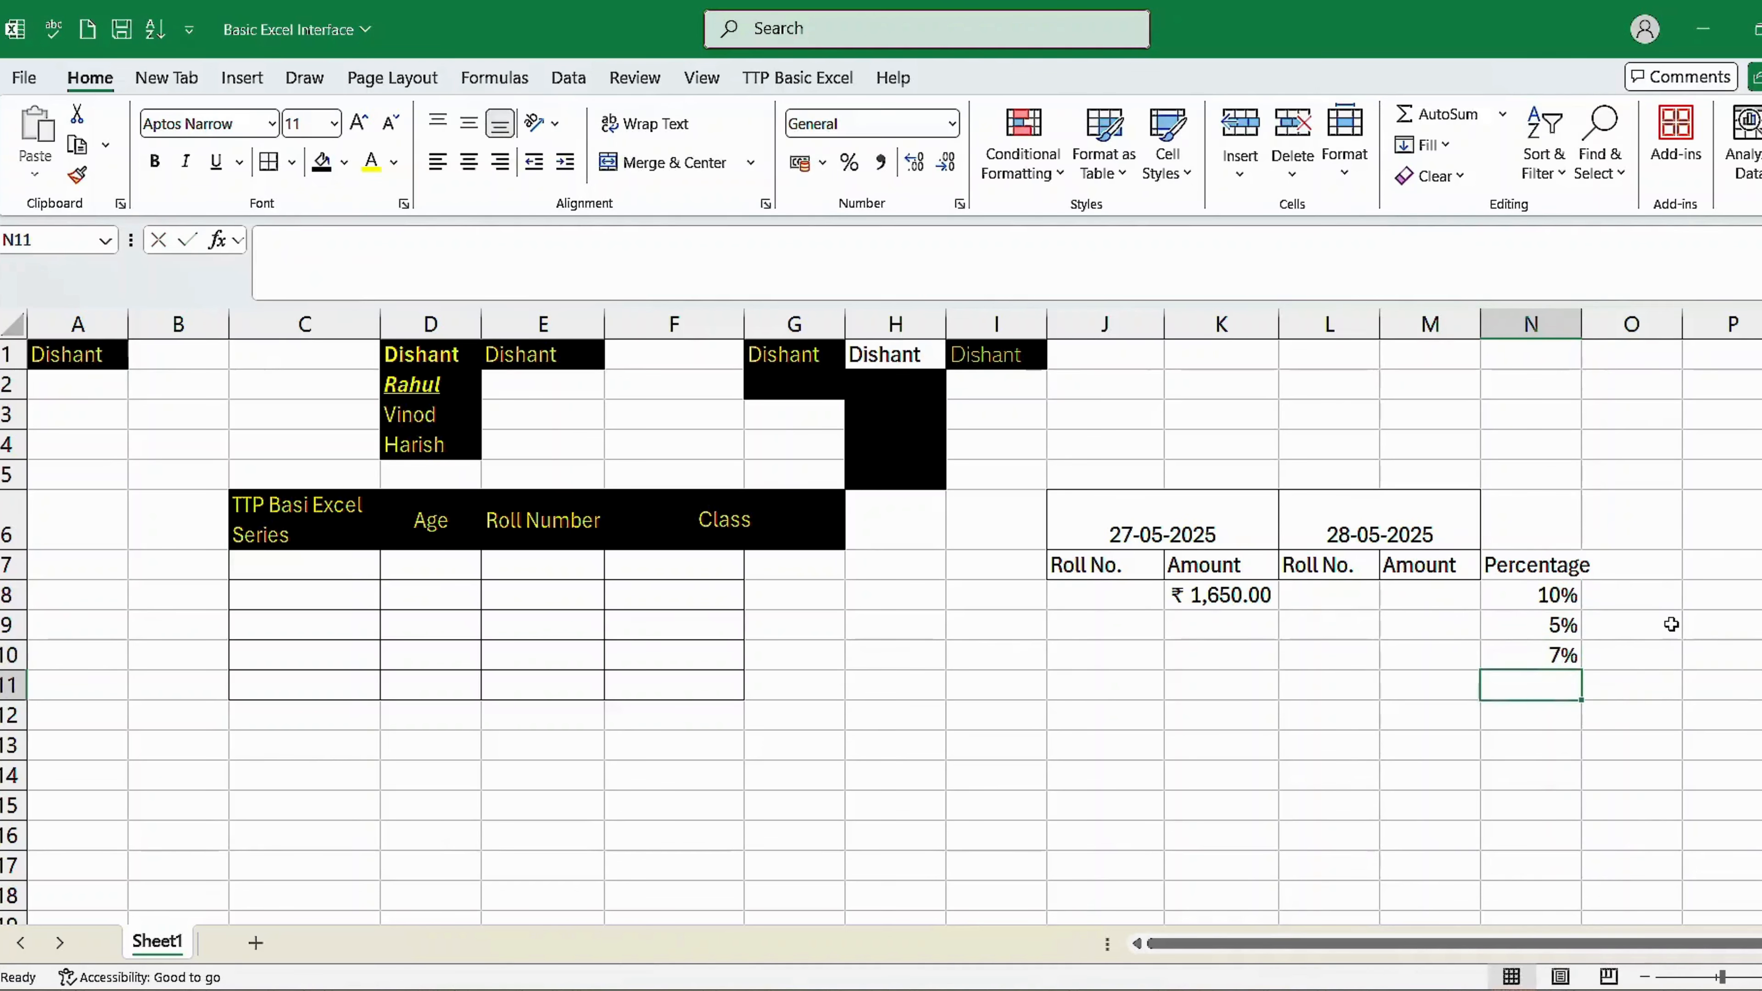
drag(1547, 595, 1547, 775)
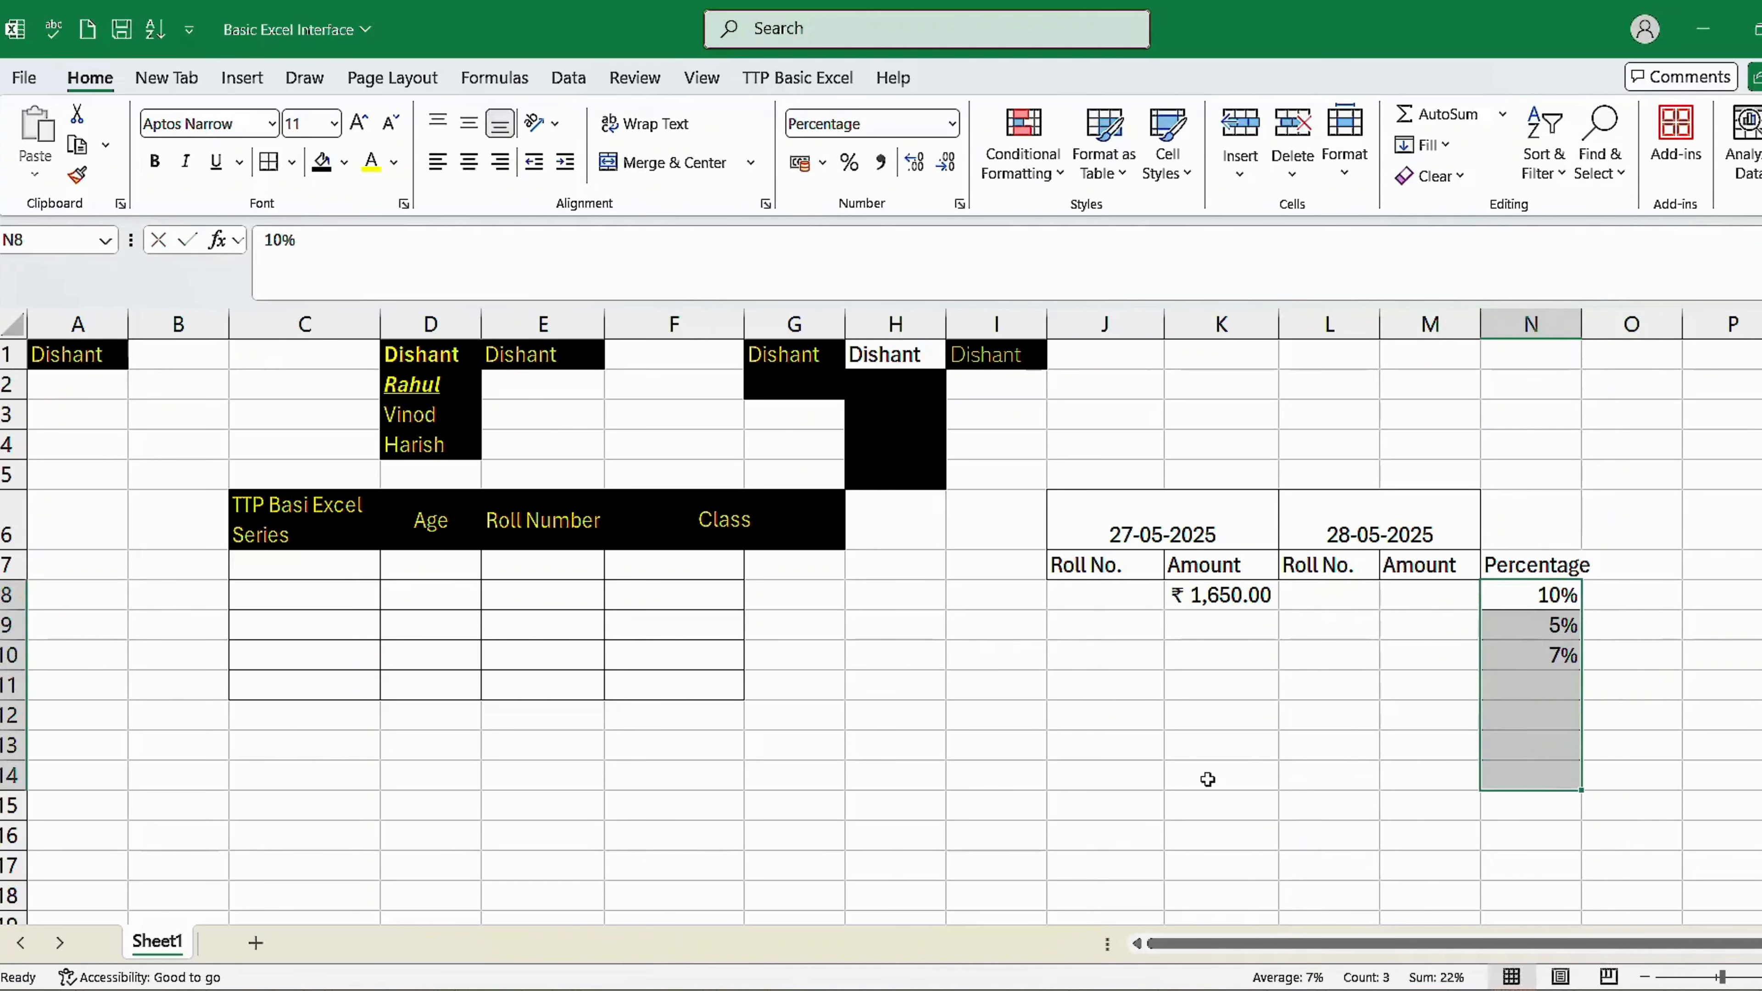
click(1335, 741)
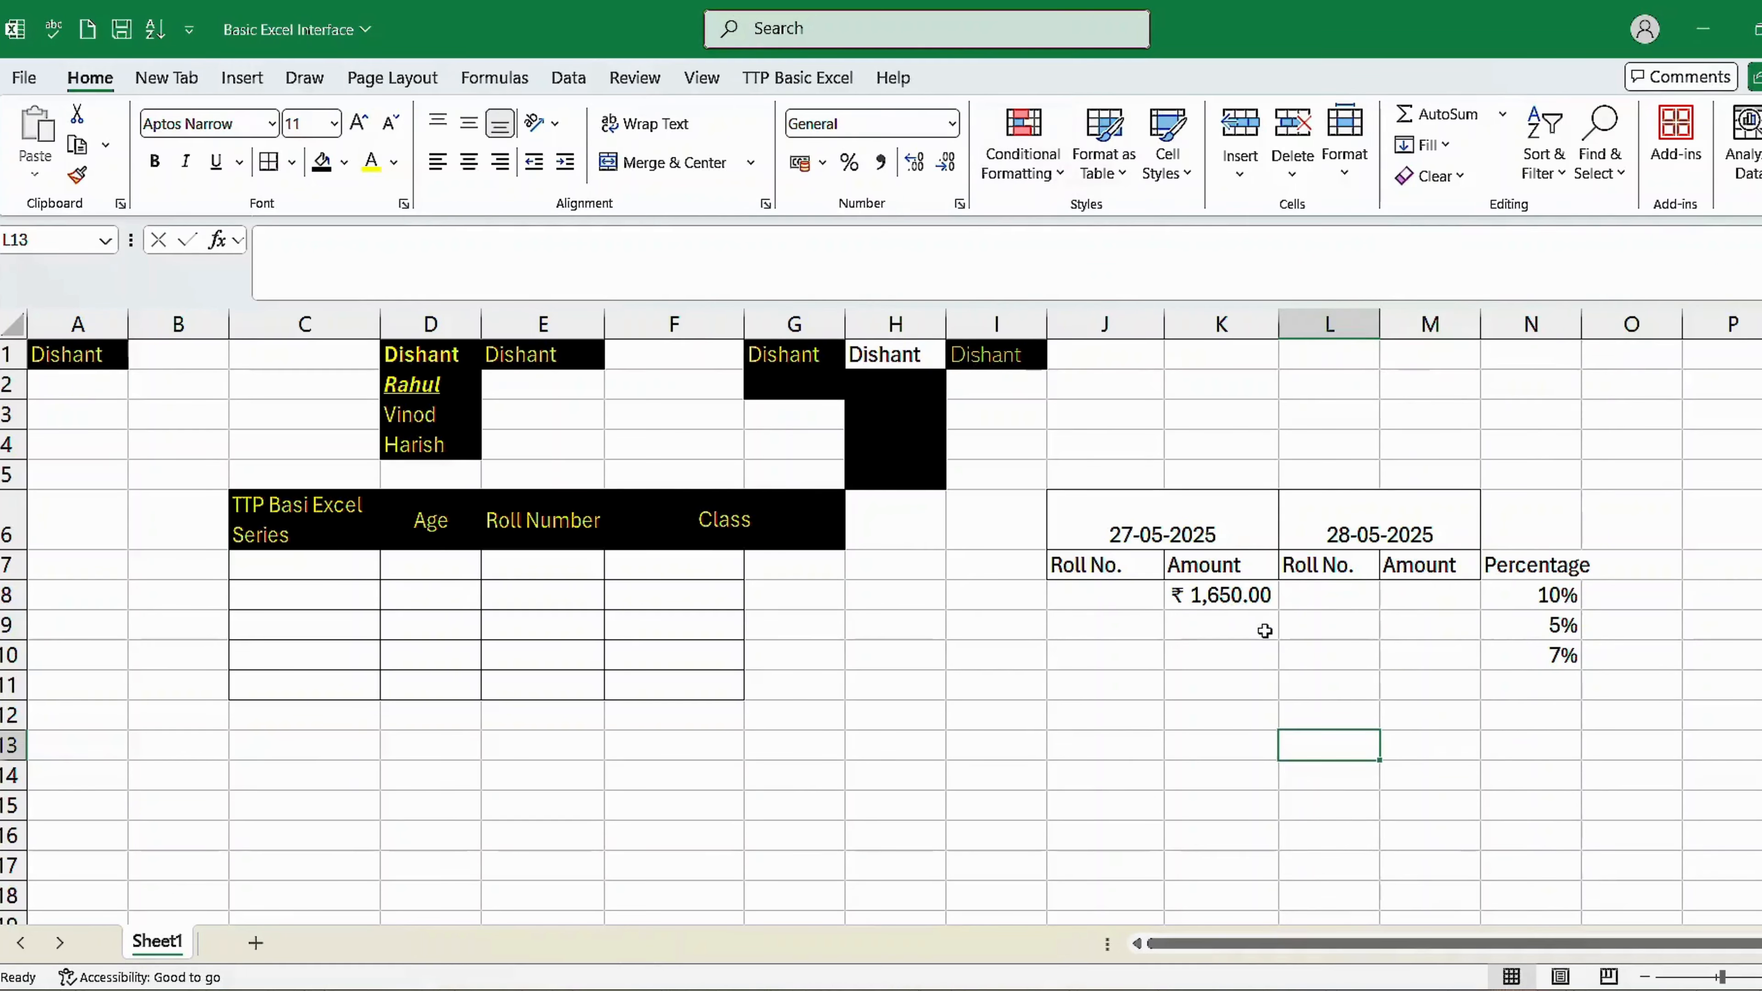
click(1219, 634)
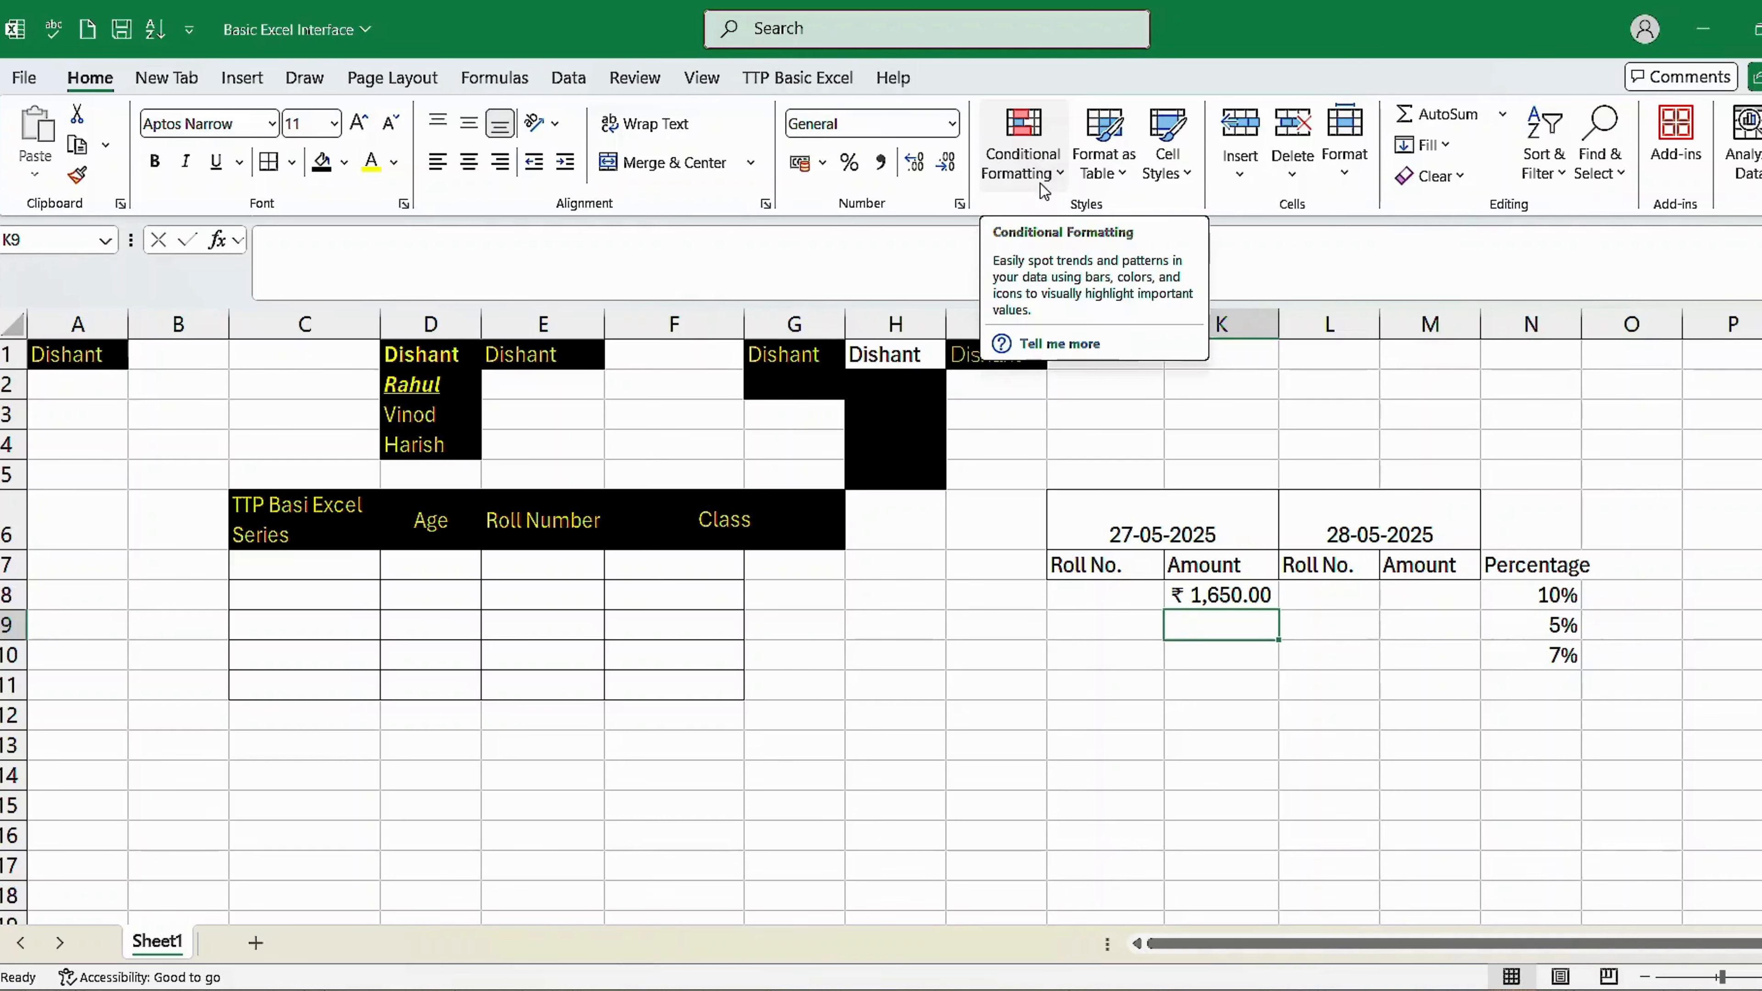
click(1129, 172)
click(1041, 447)
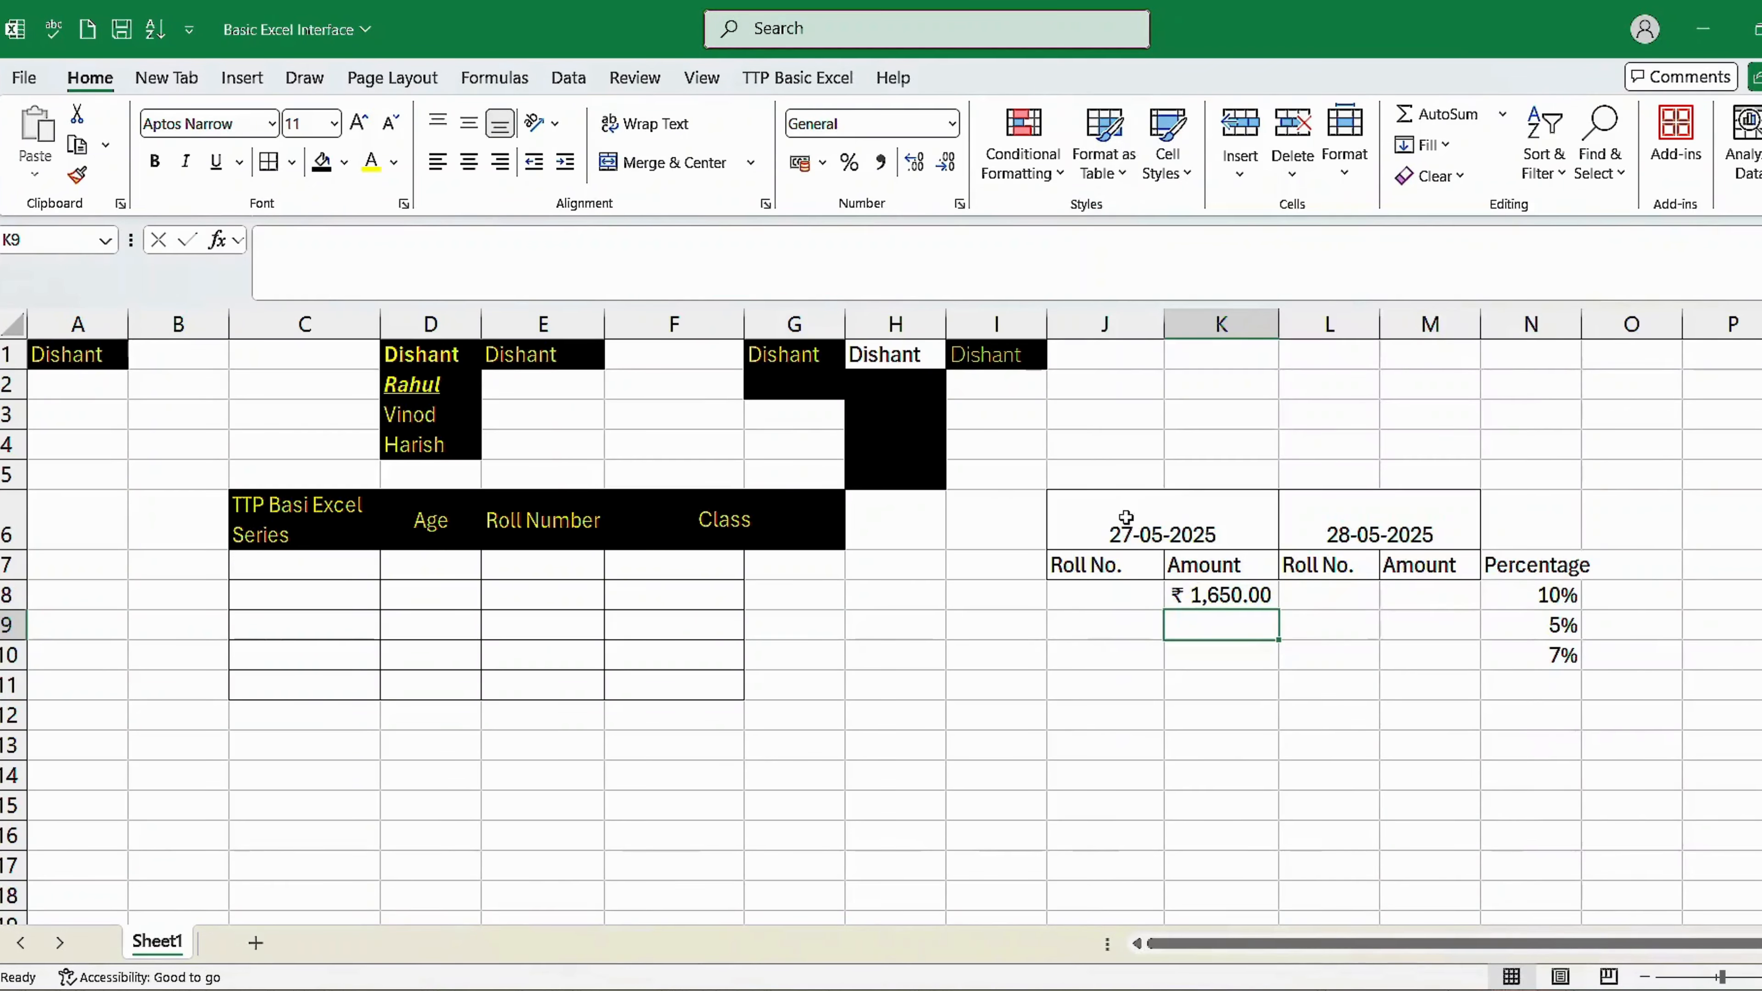
Select the block J6:M7 containing the dates and the Roll No. and Amount headings
drag(1319, 559, 1286, 534)
click(1217, 525)
key(Escape)
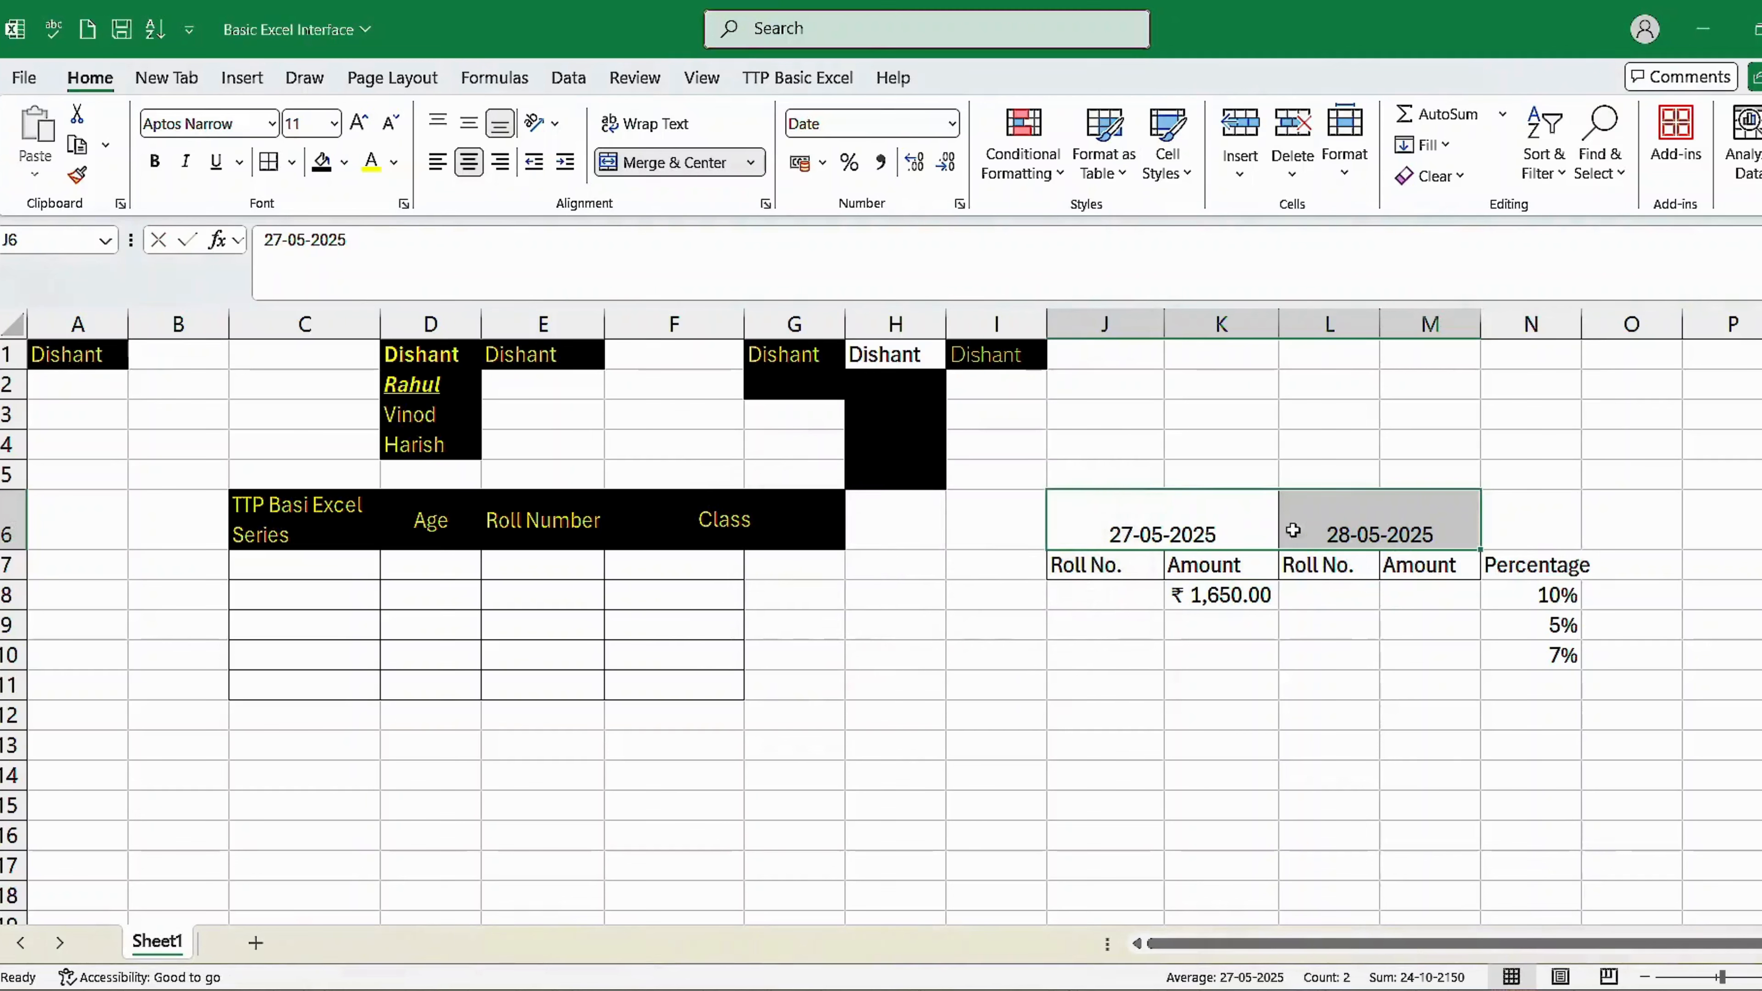
key(Down)
key(Up)
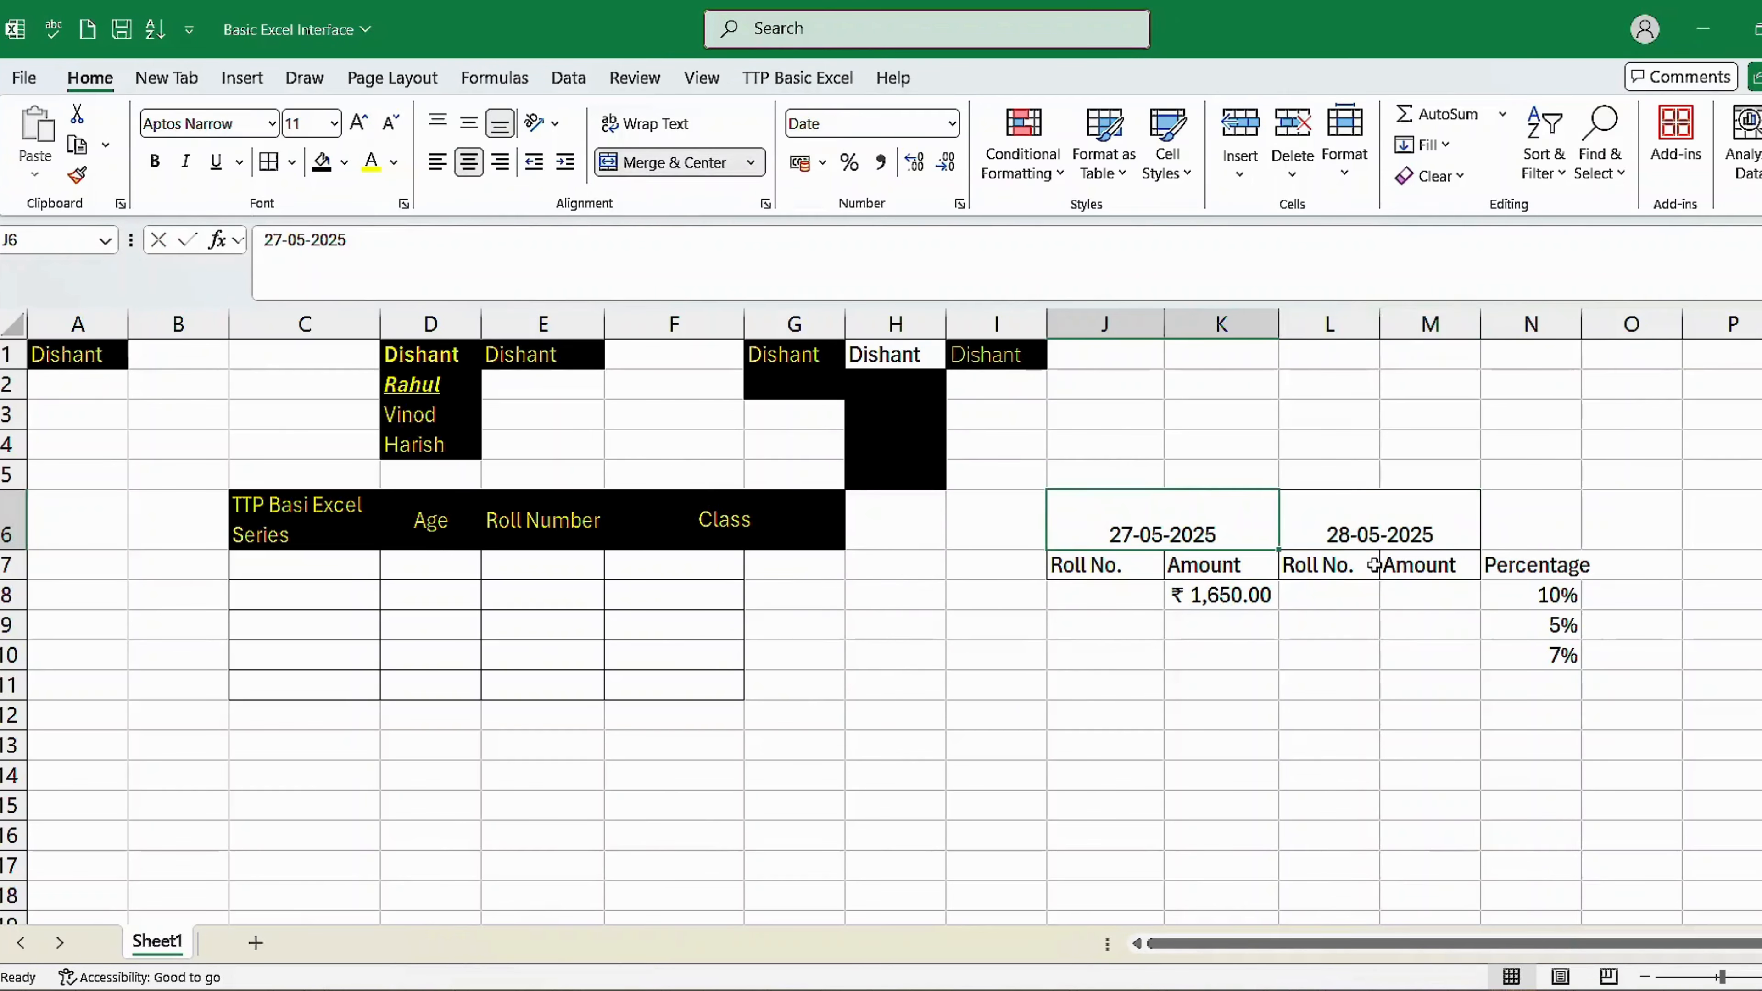
key(shift+Right)
key(shift+Down)
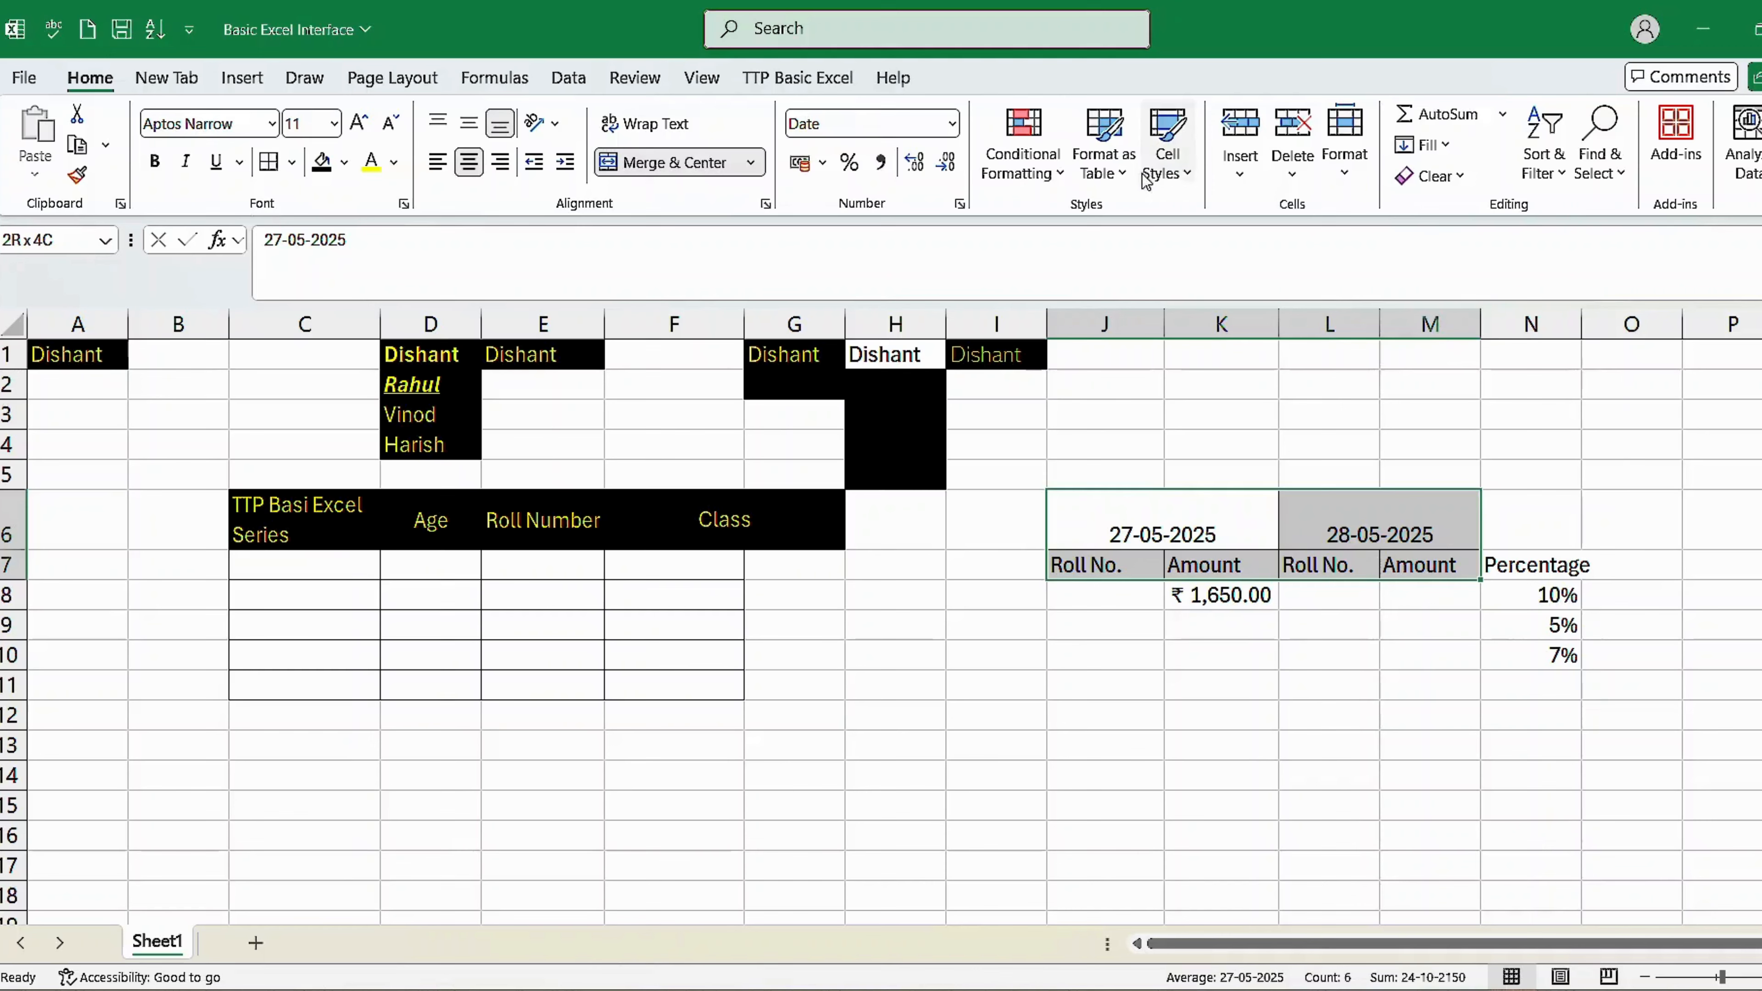
click(1110, 160)
right_click(1215, 276)
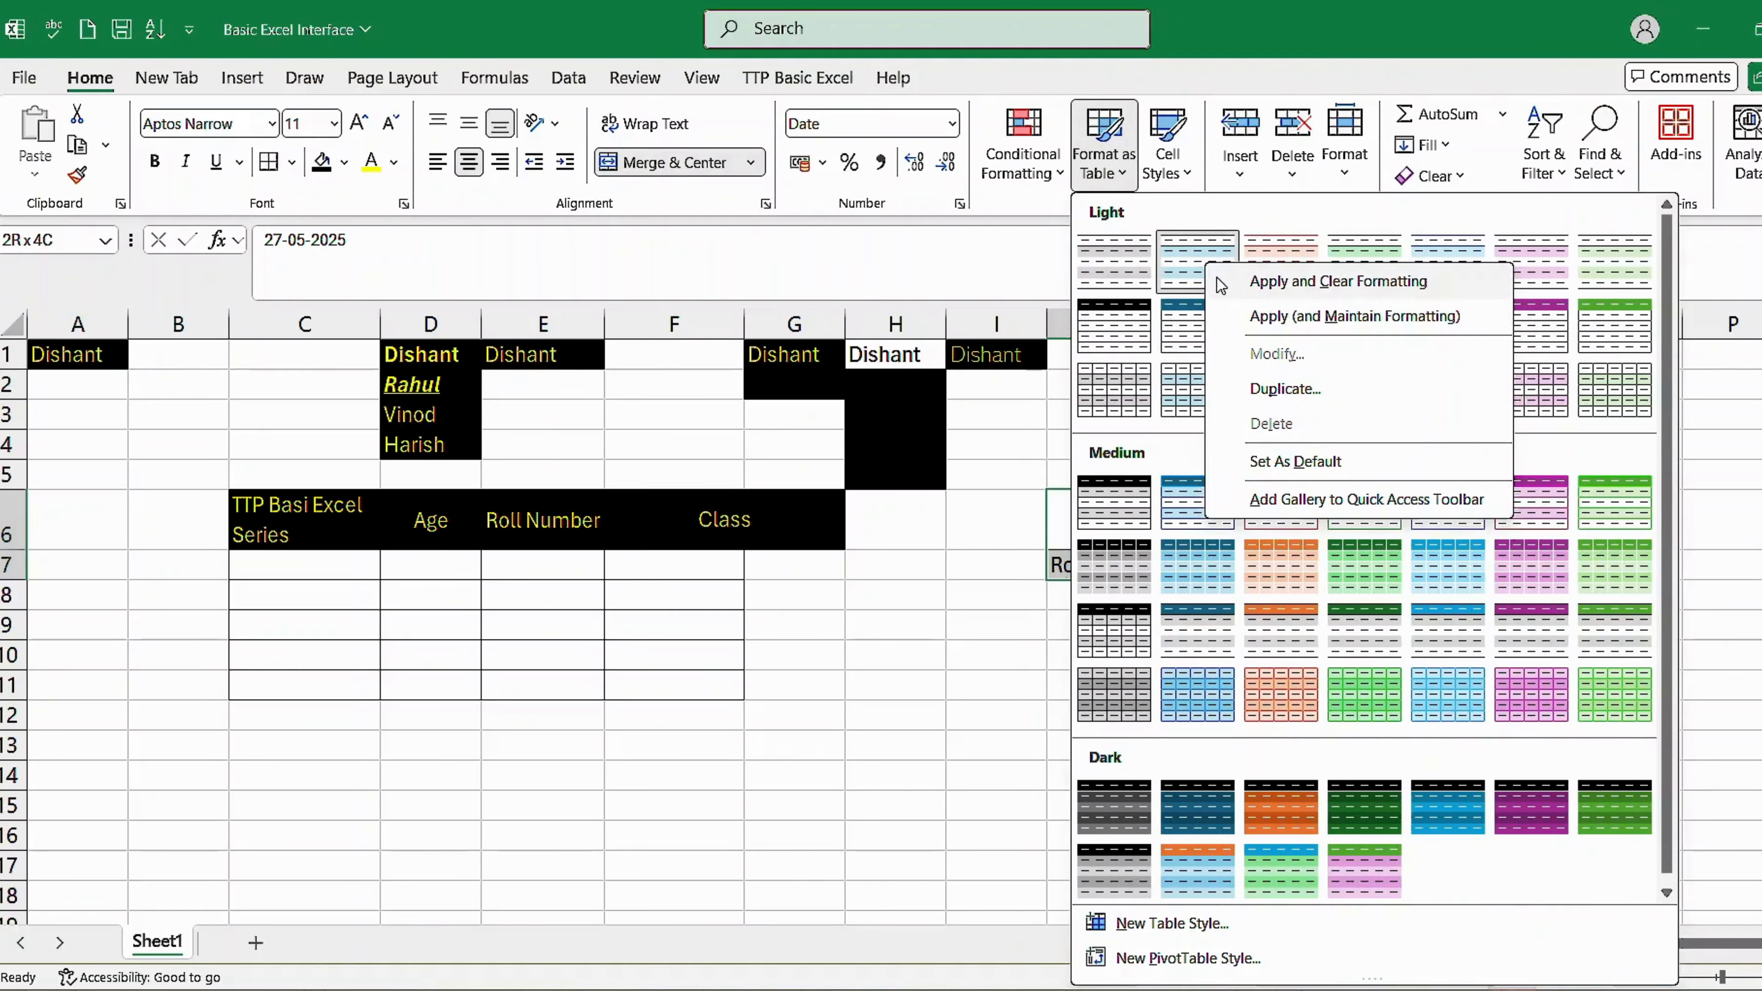
click(1303, 281)
click(1012, 484)
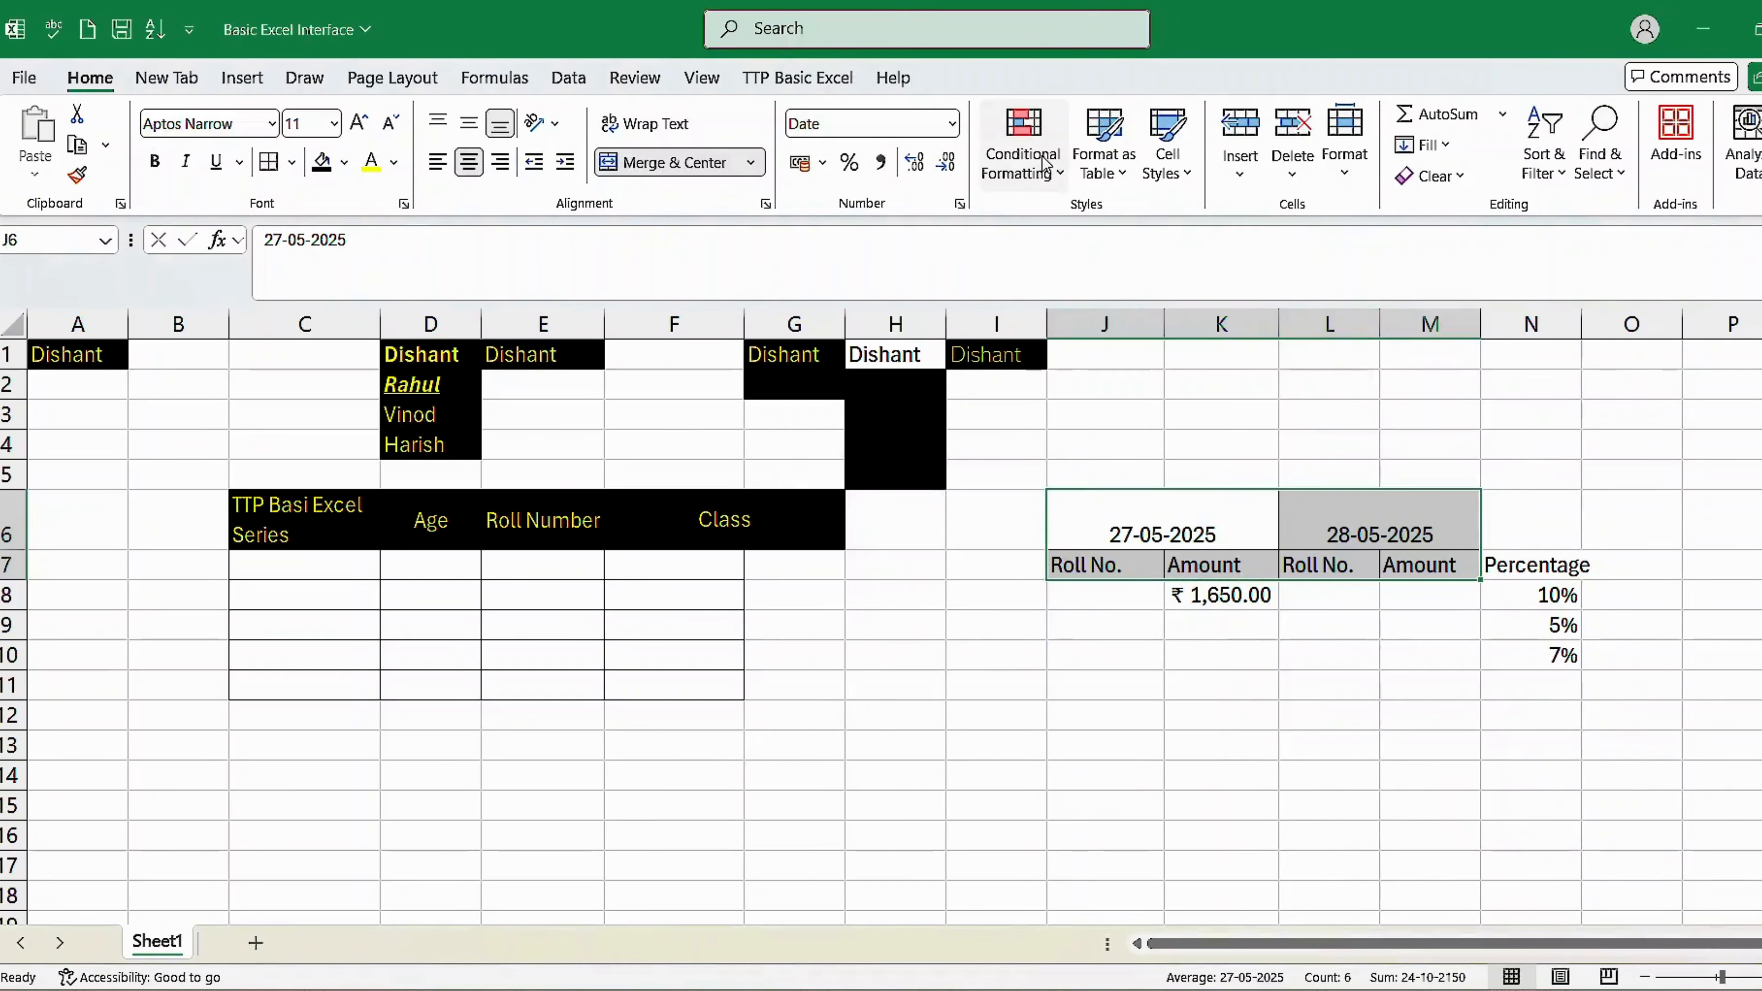
Format J6:M7 as a table with a black-header style, using the date row as headers
click(1104, 149)
click(1172, 340)
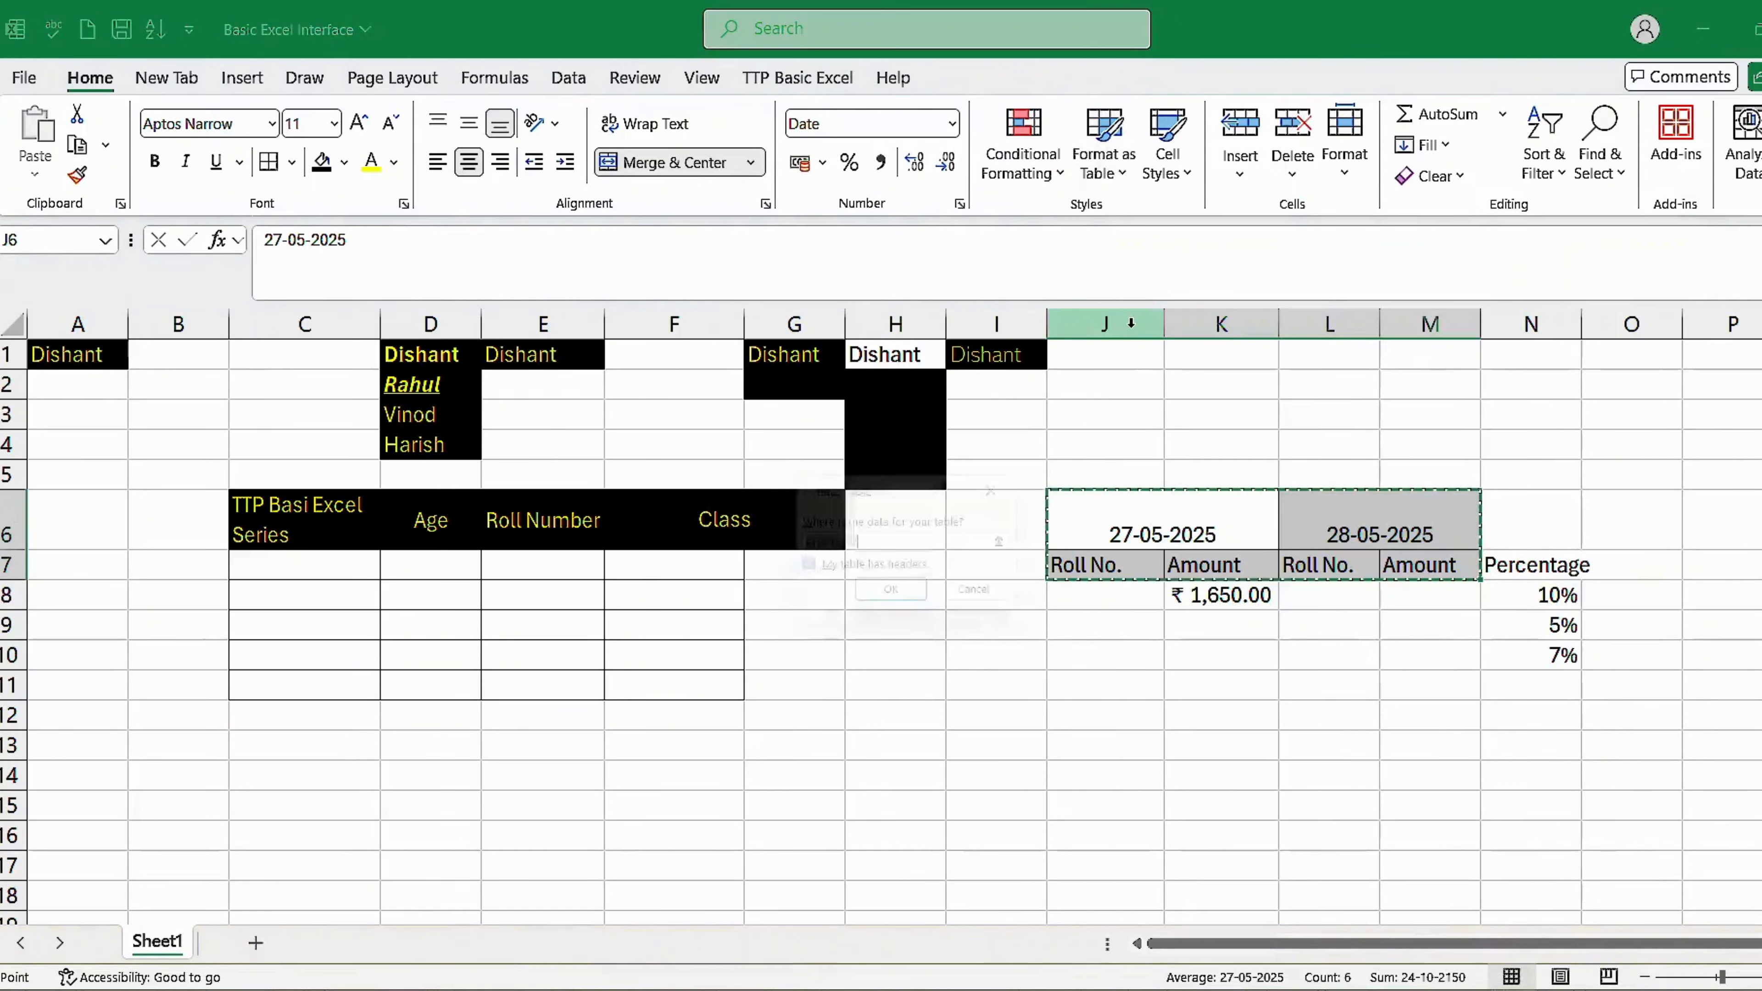
click(877, 600)
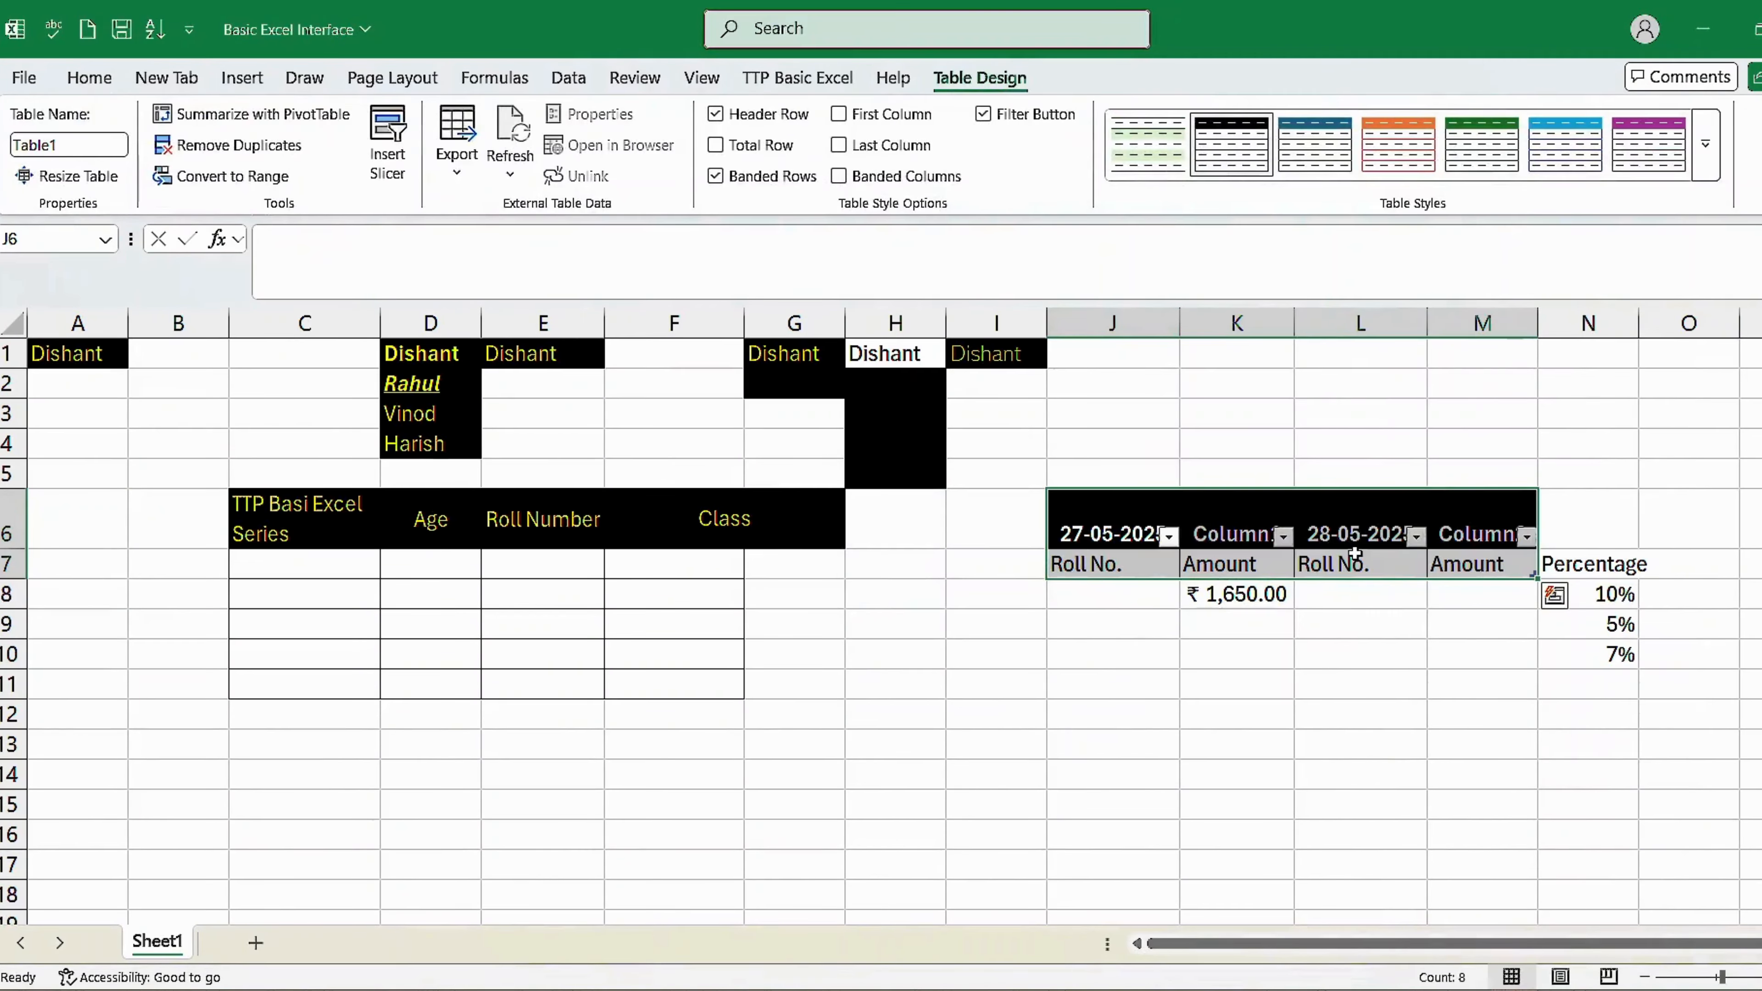
AutoFit columns J, K and L of the date table to their contents
click(1357, 553)
double_click(1181, 323)
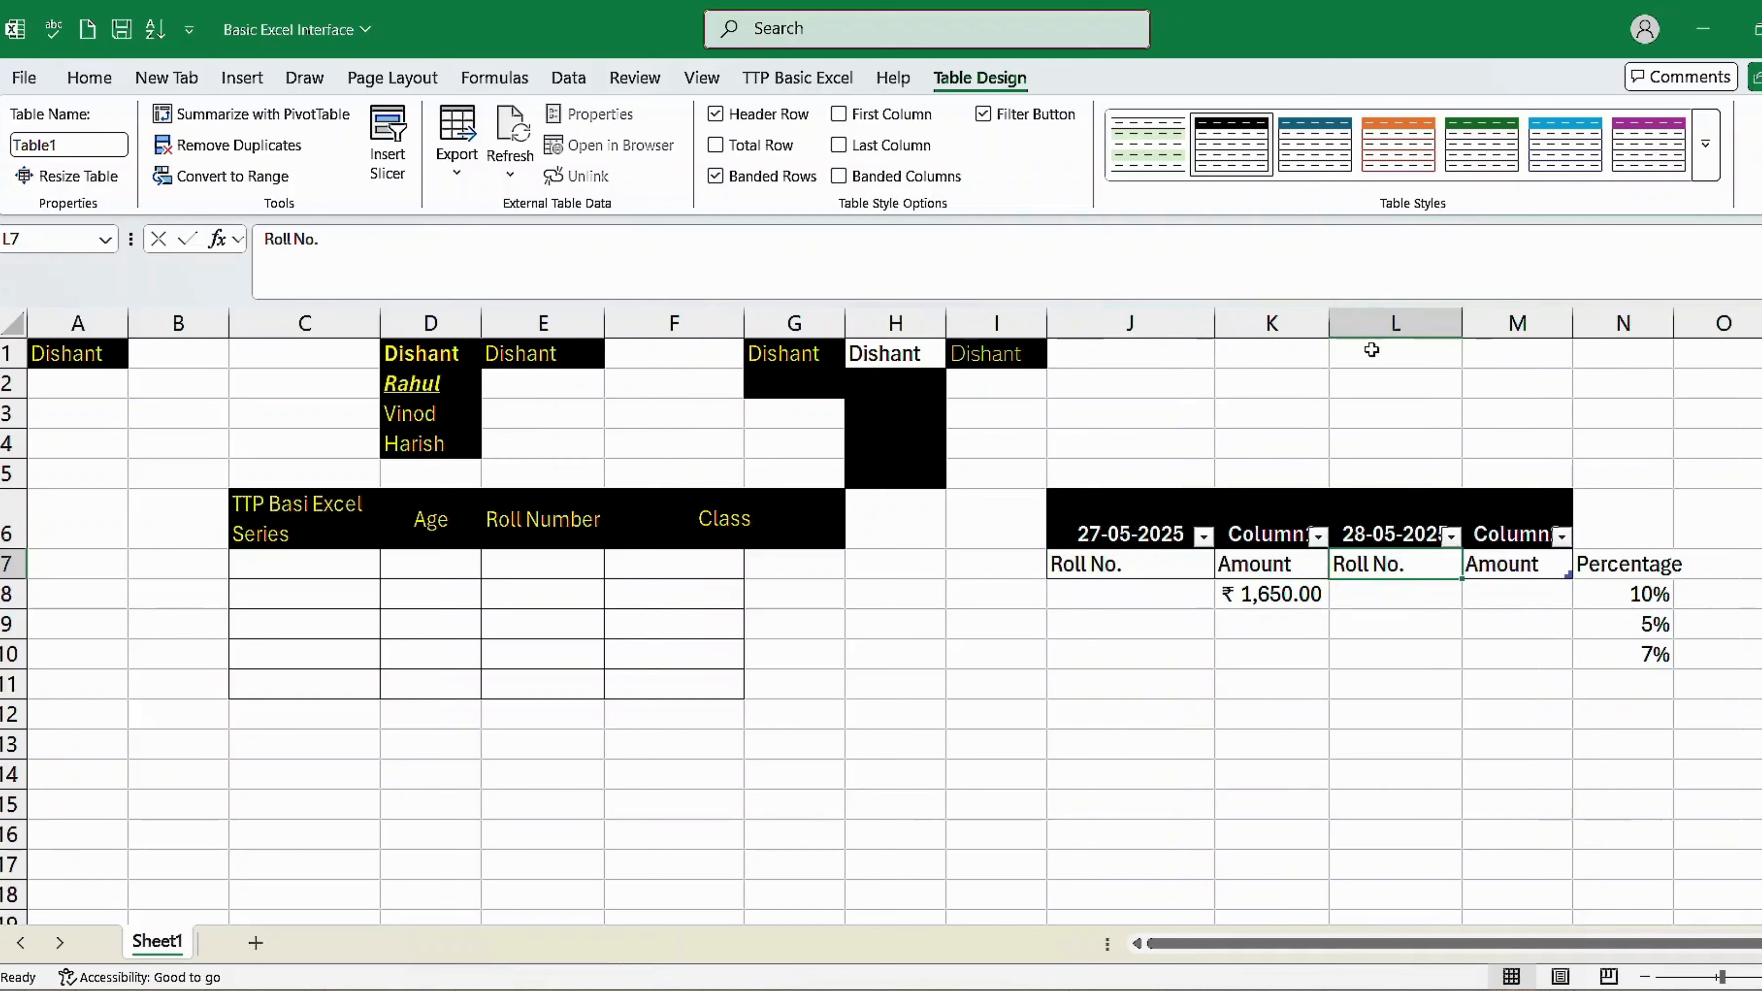
double_click(1329, 321)
double_click(1497, 324)
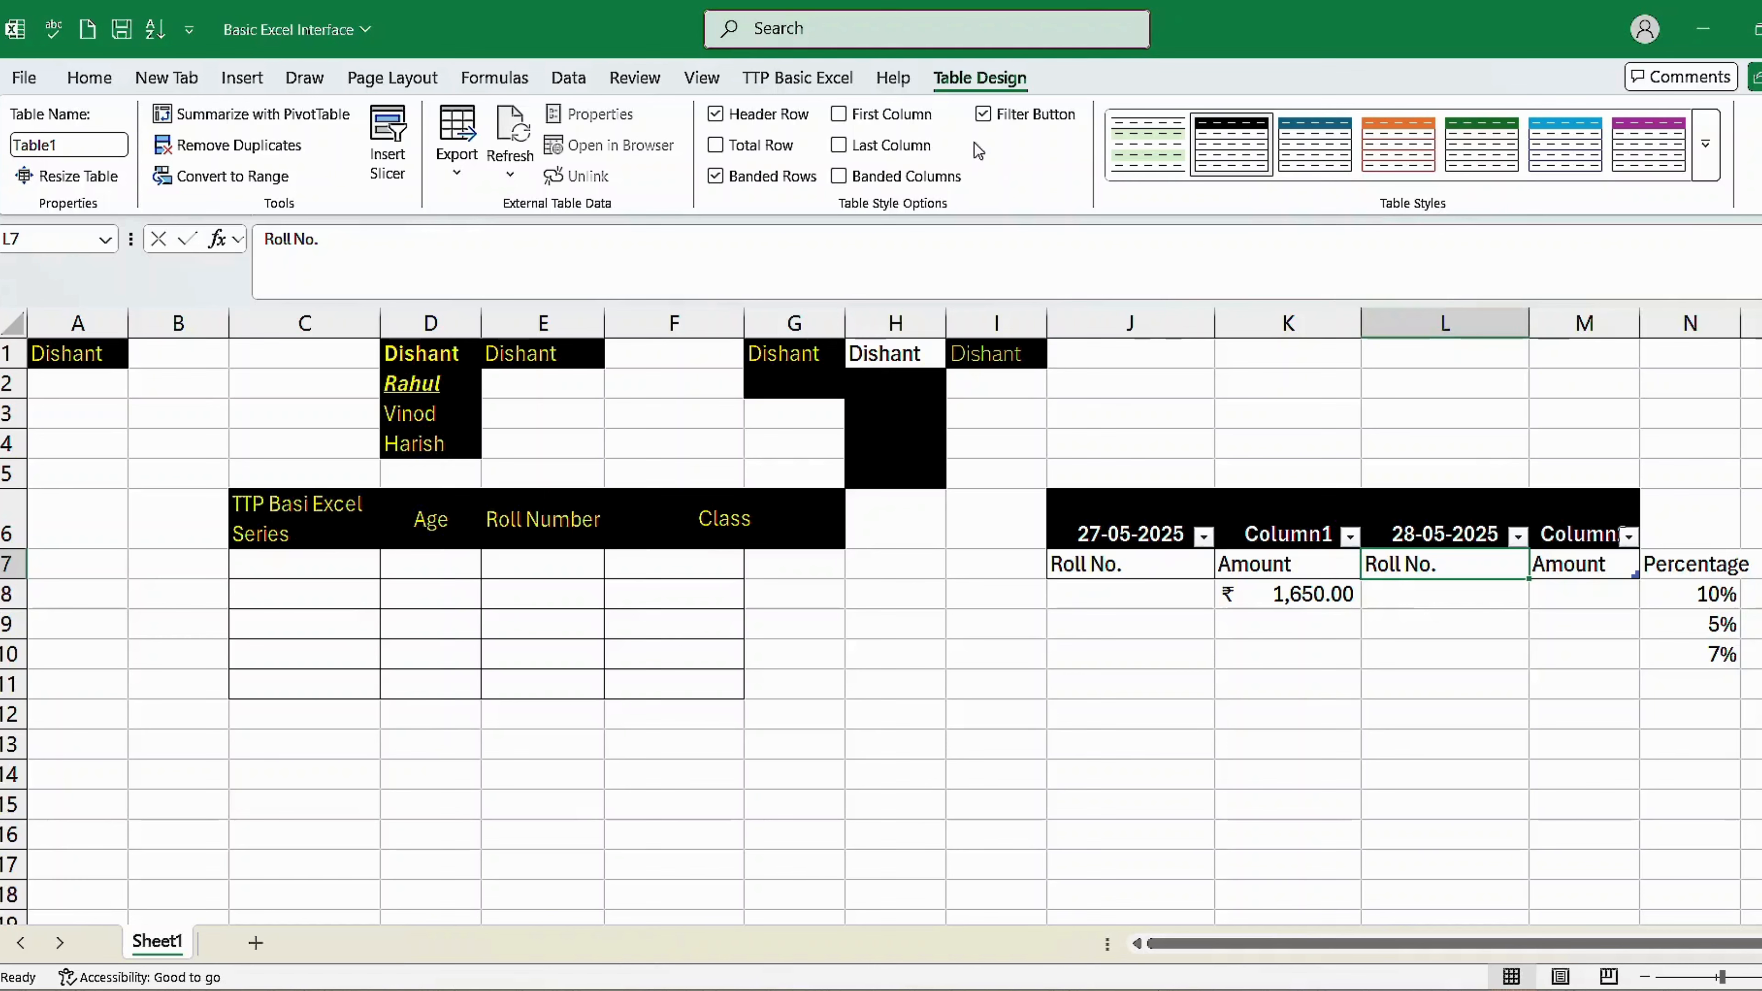
click(1129, 623)
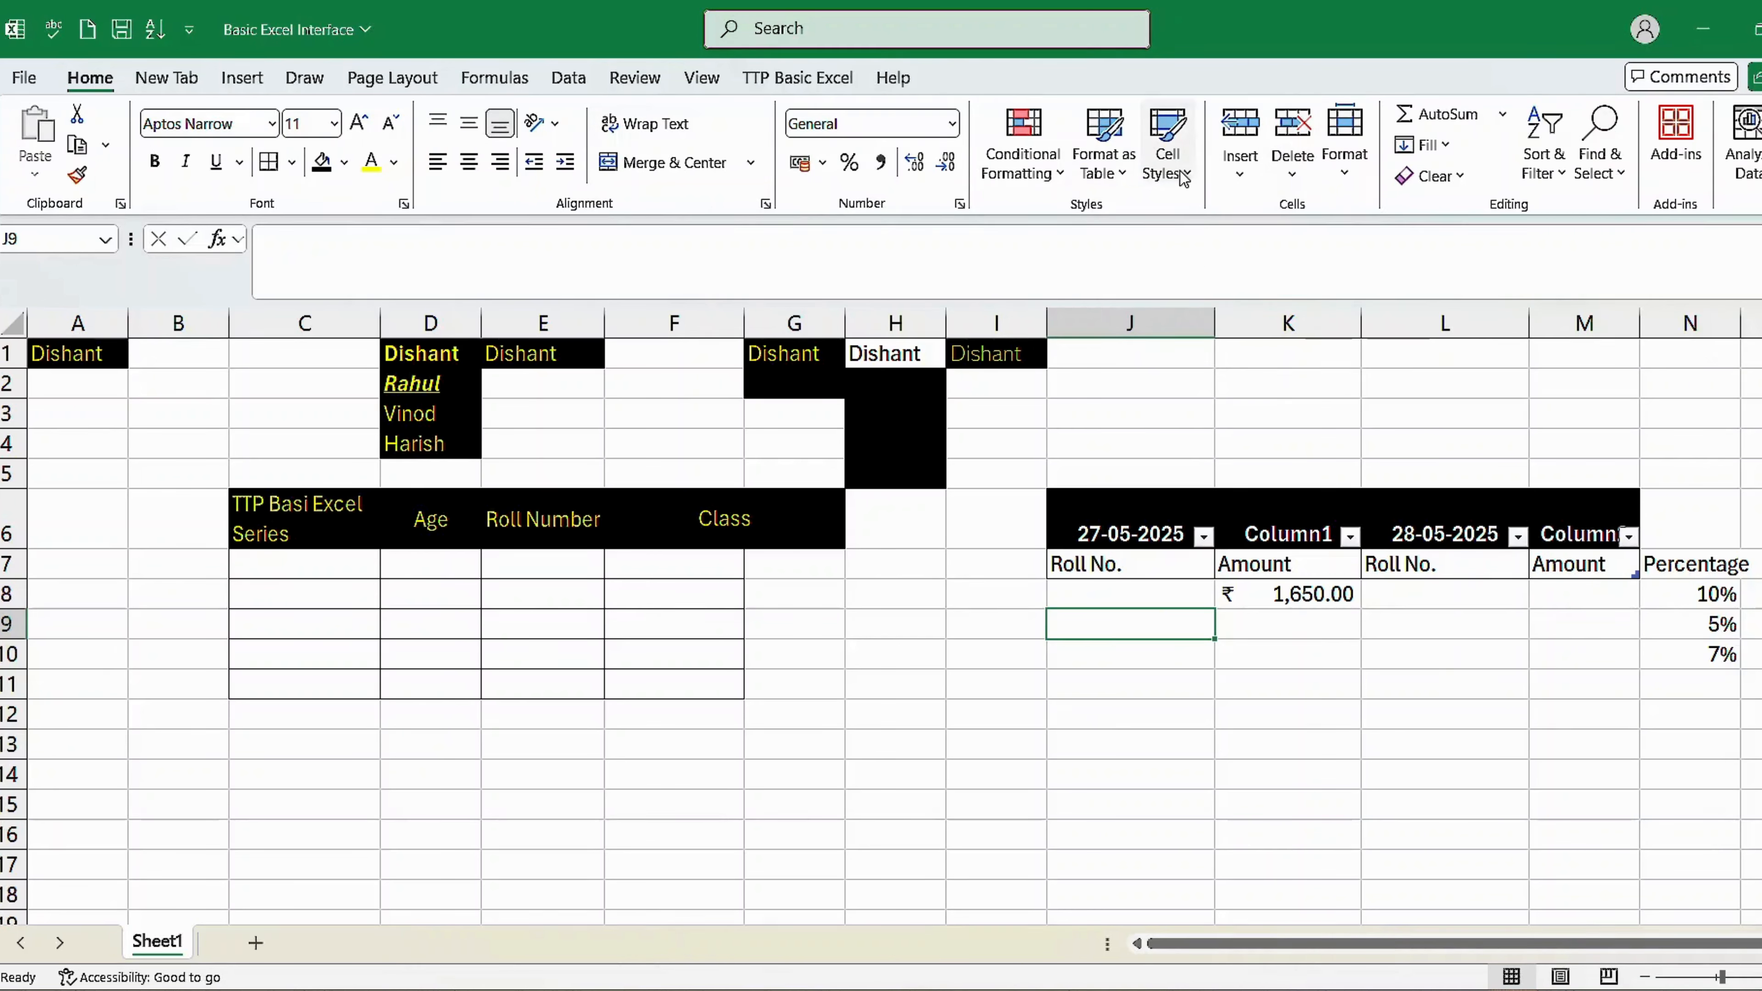
Convert C6:E8 into a table with the default style, without treating the first row as headers
drag(340, 504, 538, 589)
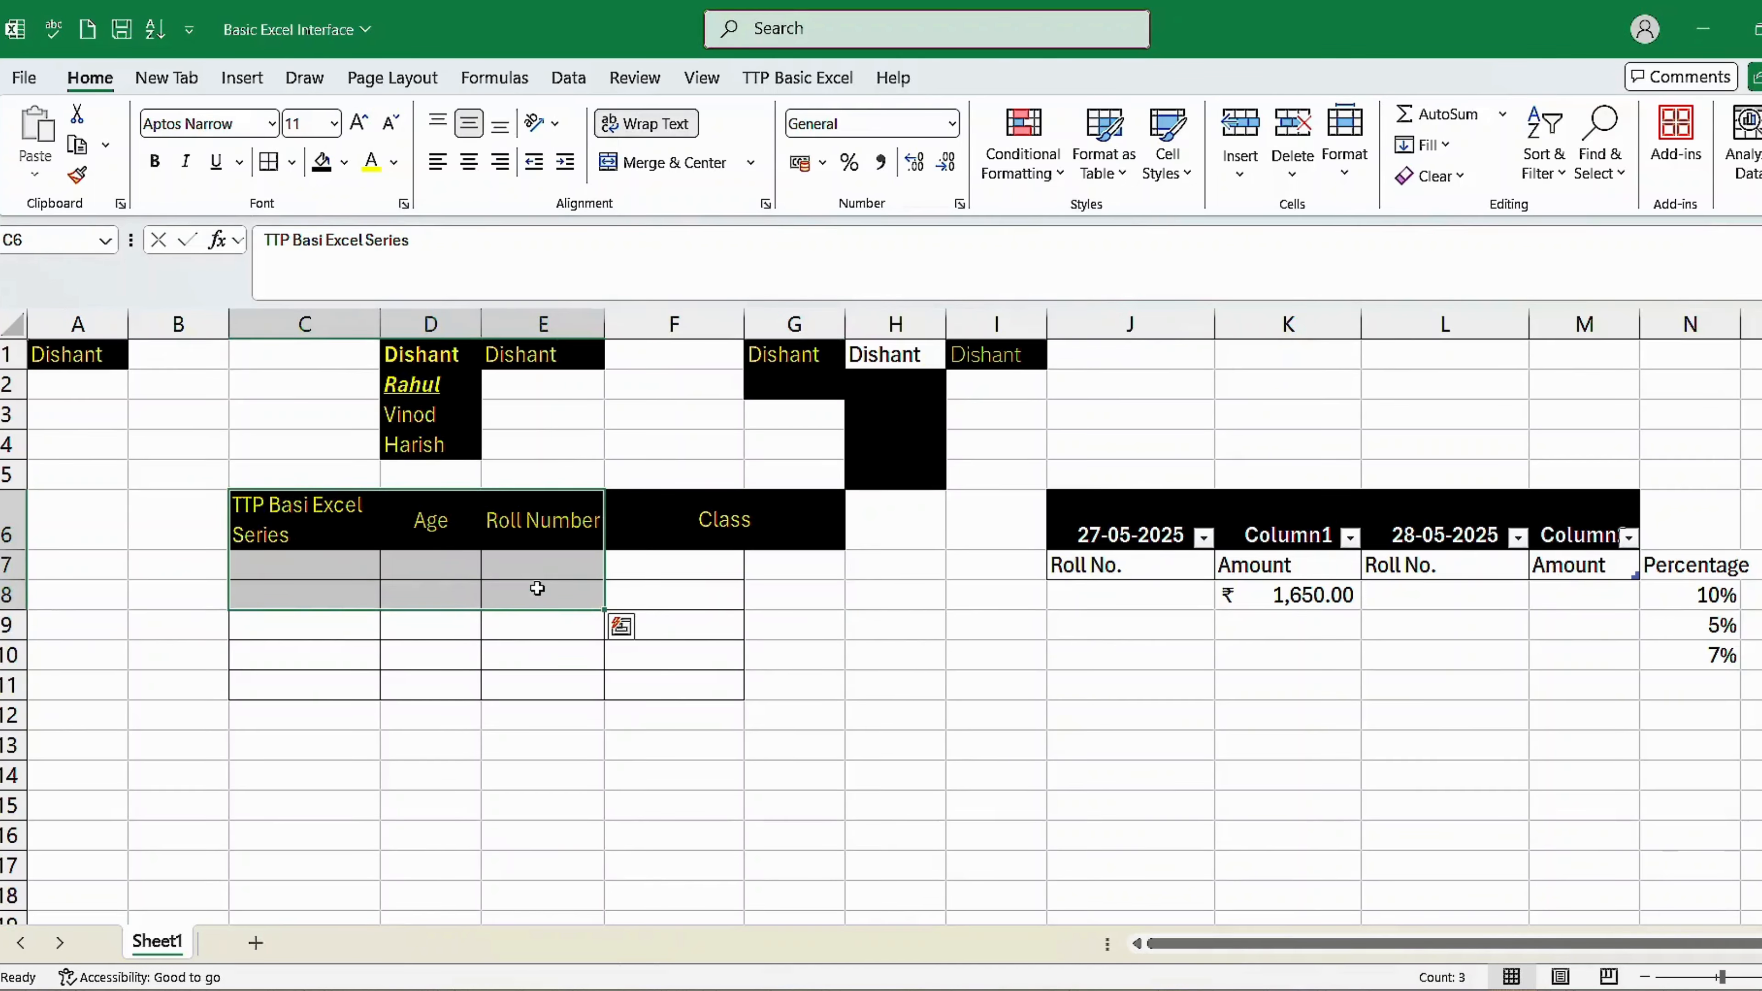
key(ctrl+t)
click(900, 606)
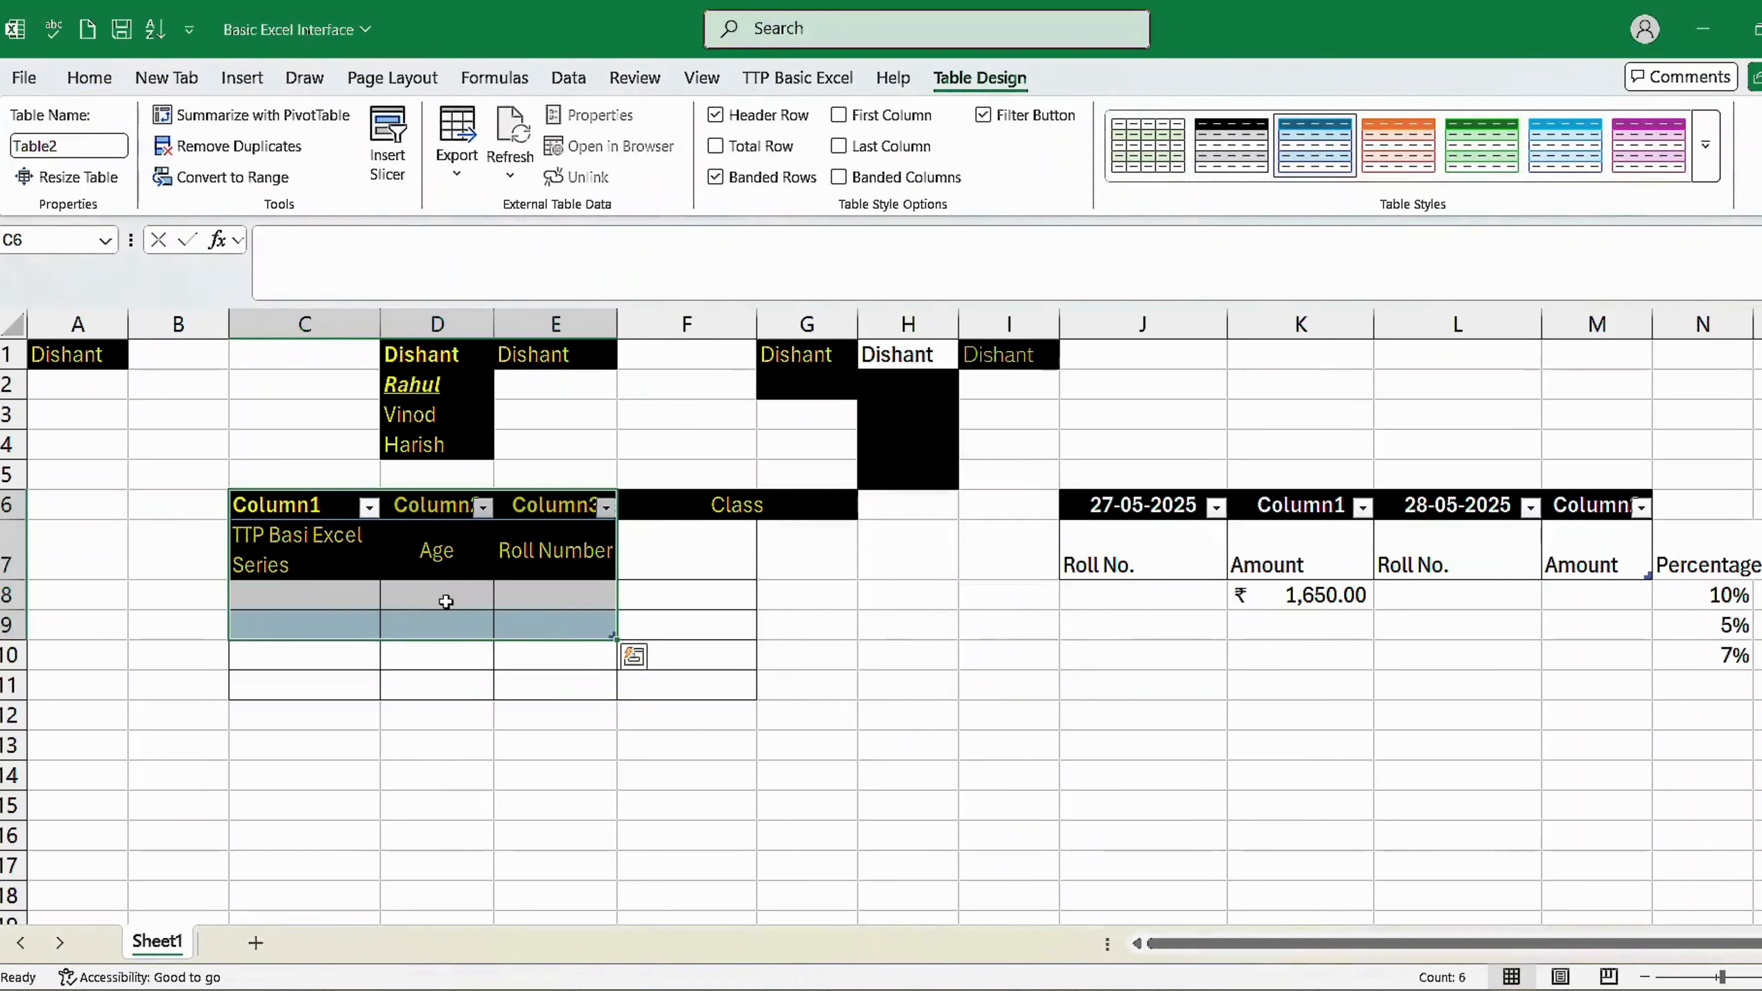
click(515, 603)
drag(329, 506, 586, 627)
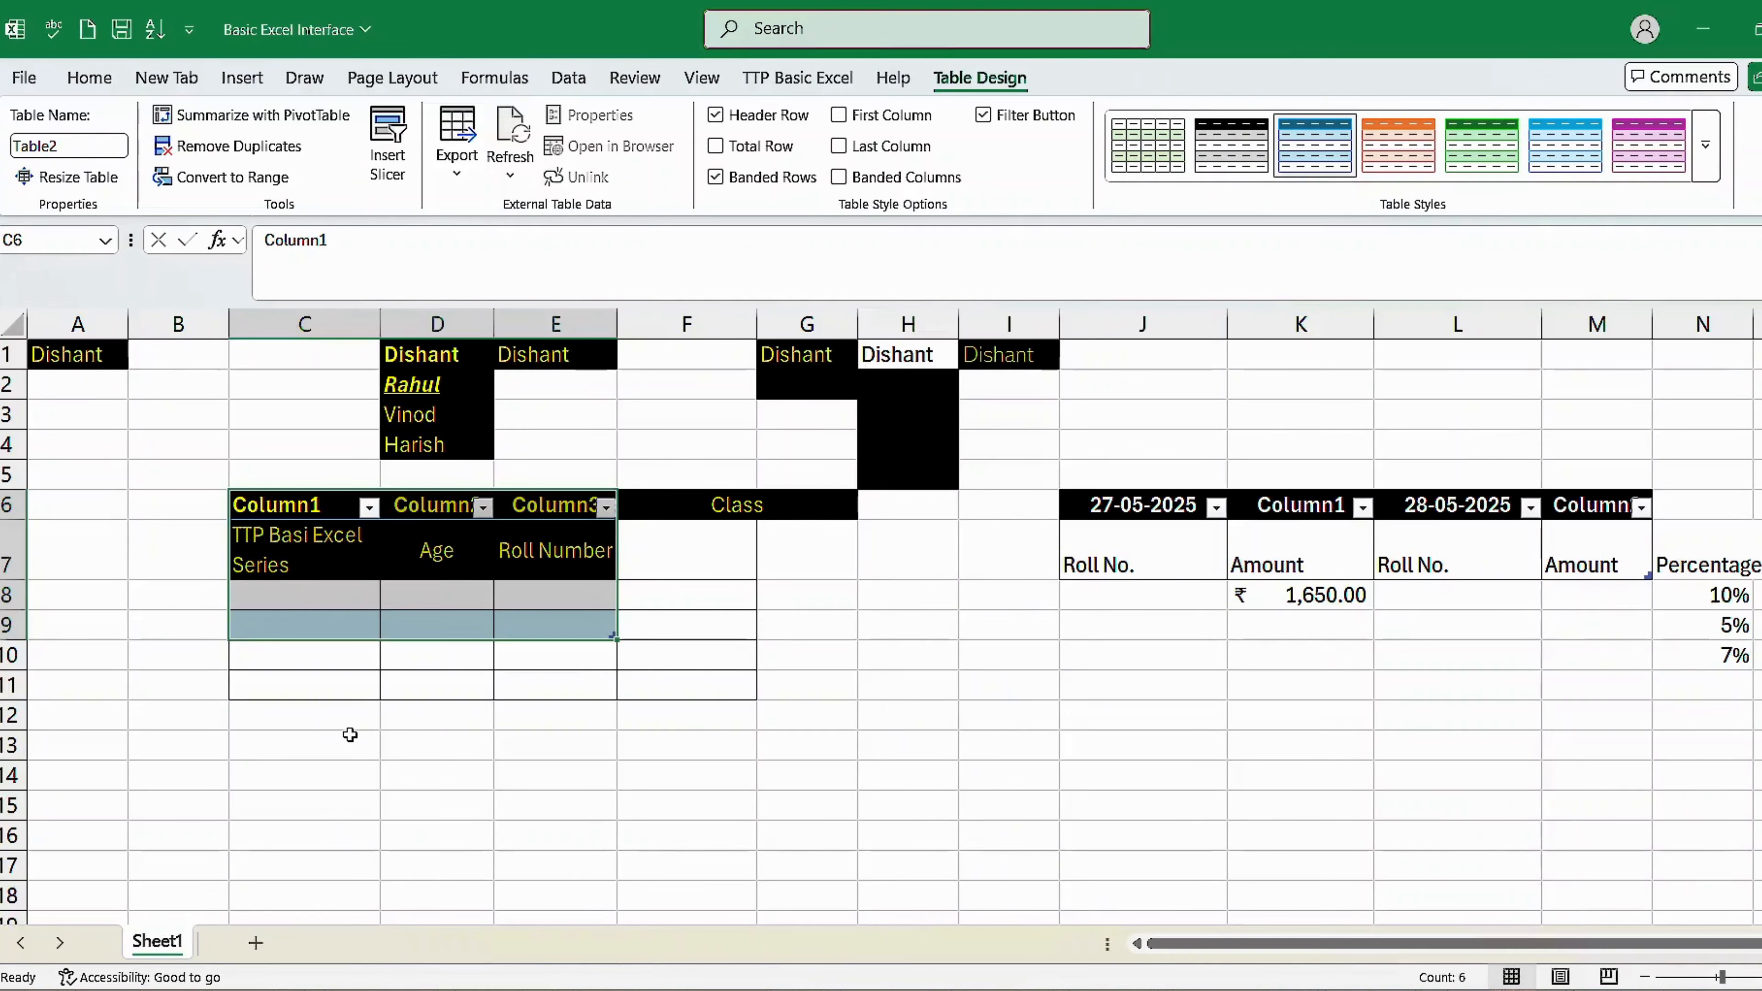
click(806, 623)
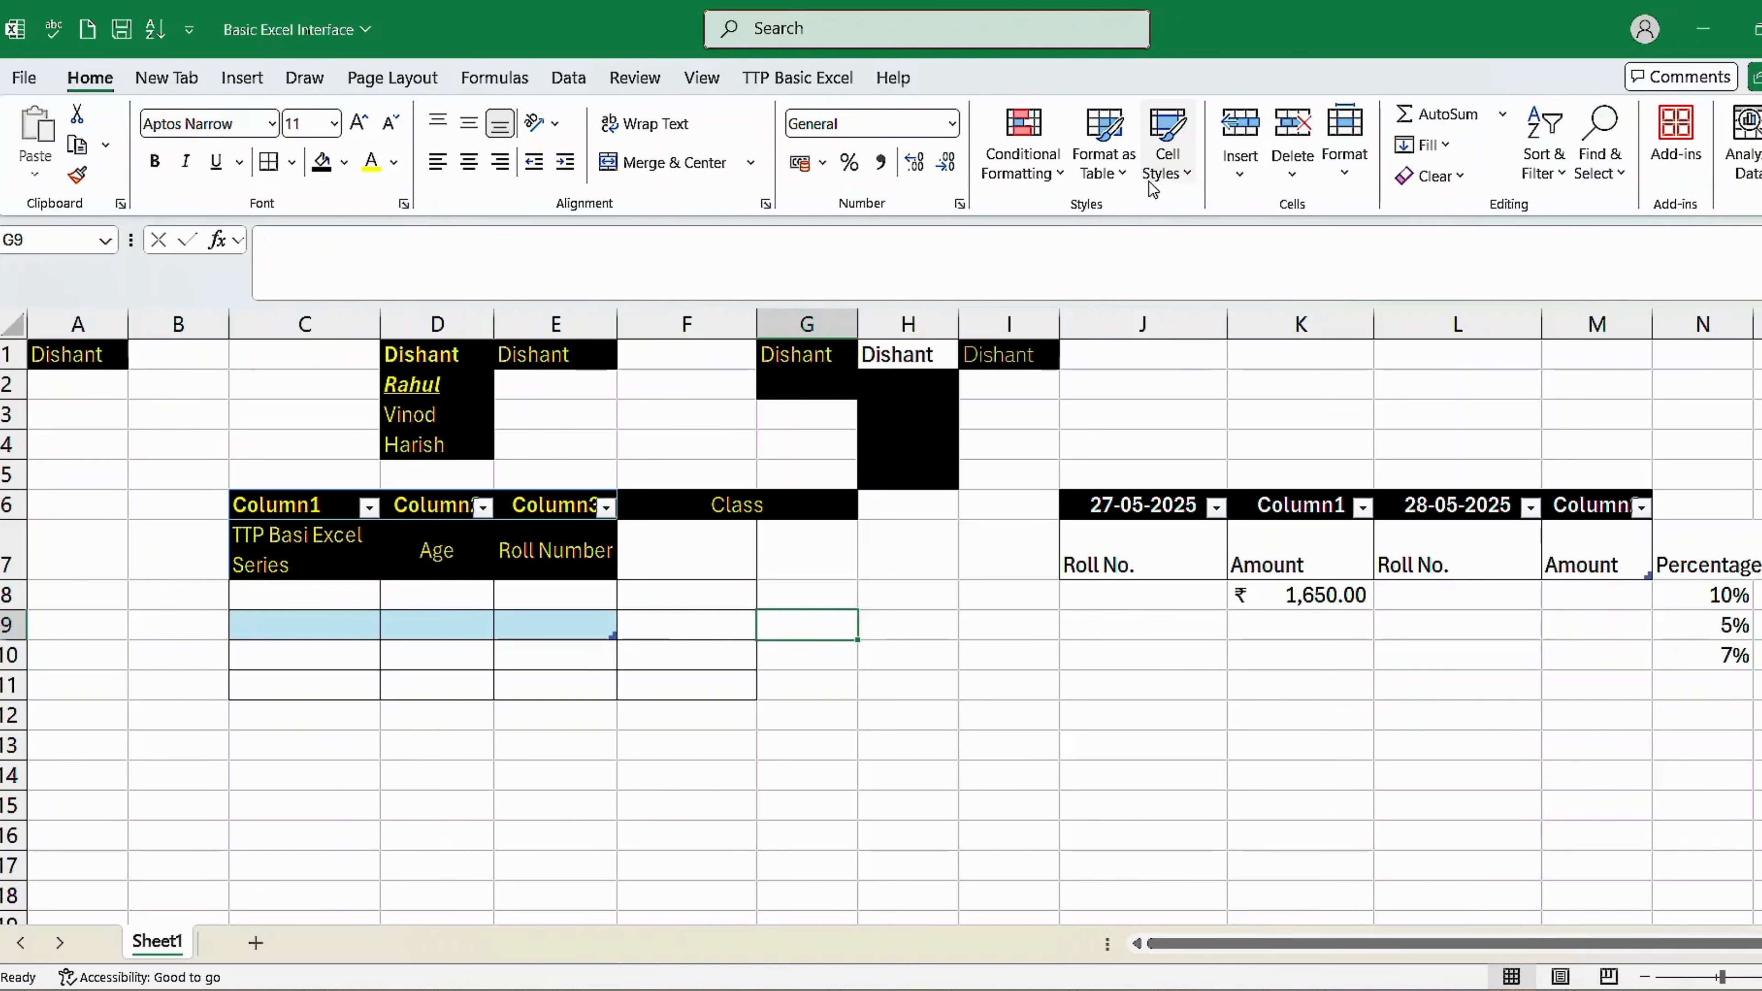
click(1165, 167)
key(Escape)
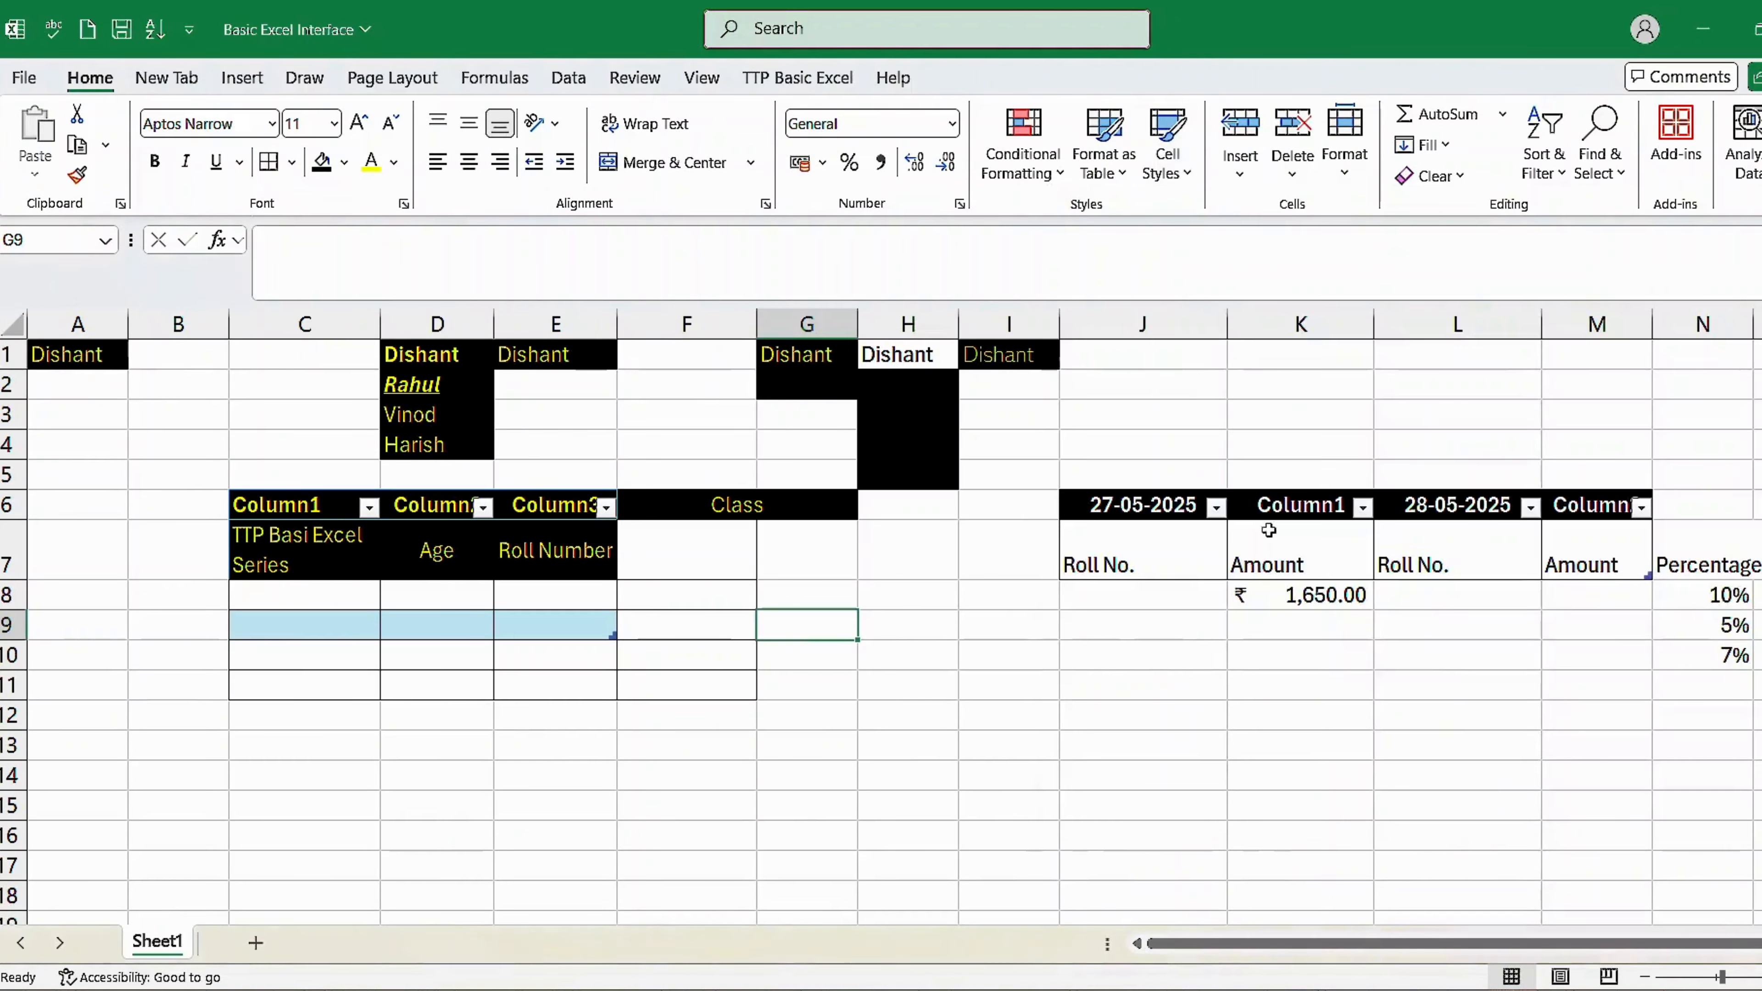
click(1131, 543)
drag(1151, 506, 1530, 569)
click(1520, 563)
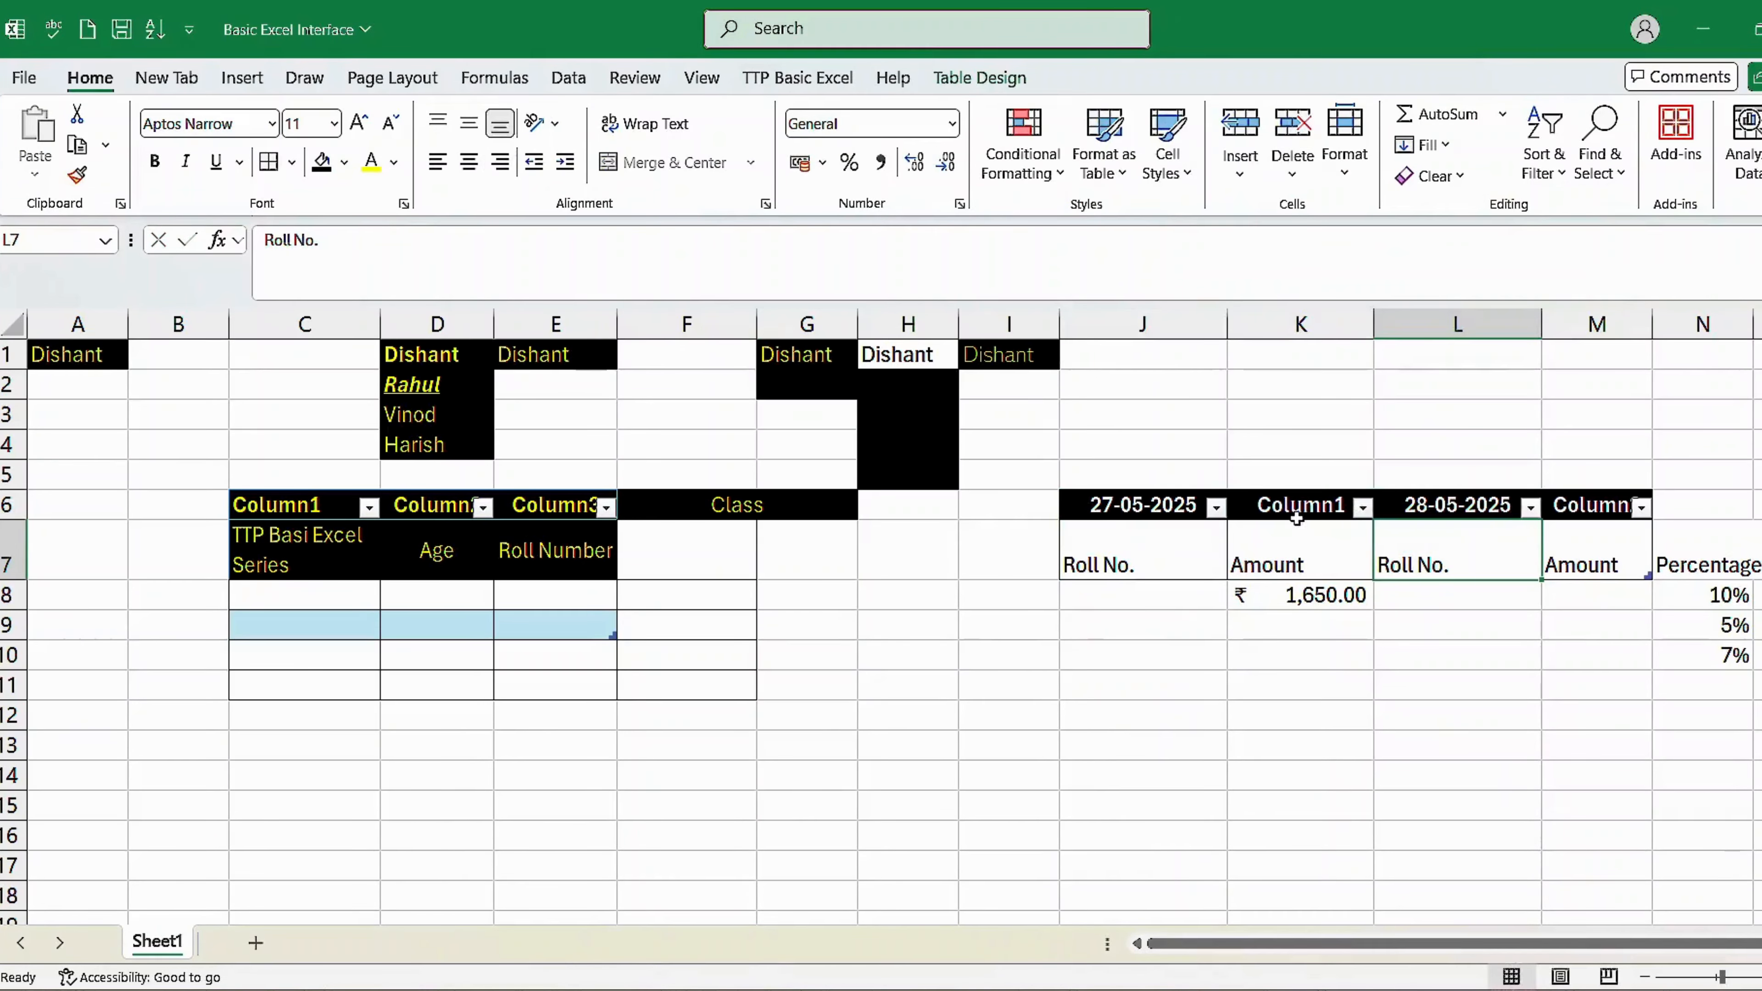
click(1138, 504)
drag(1290, 537, 1540, 563)
click(1159, 514)
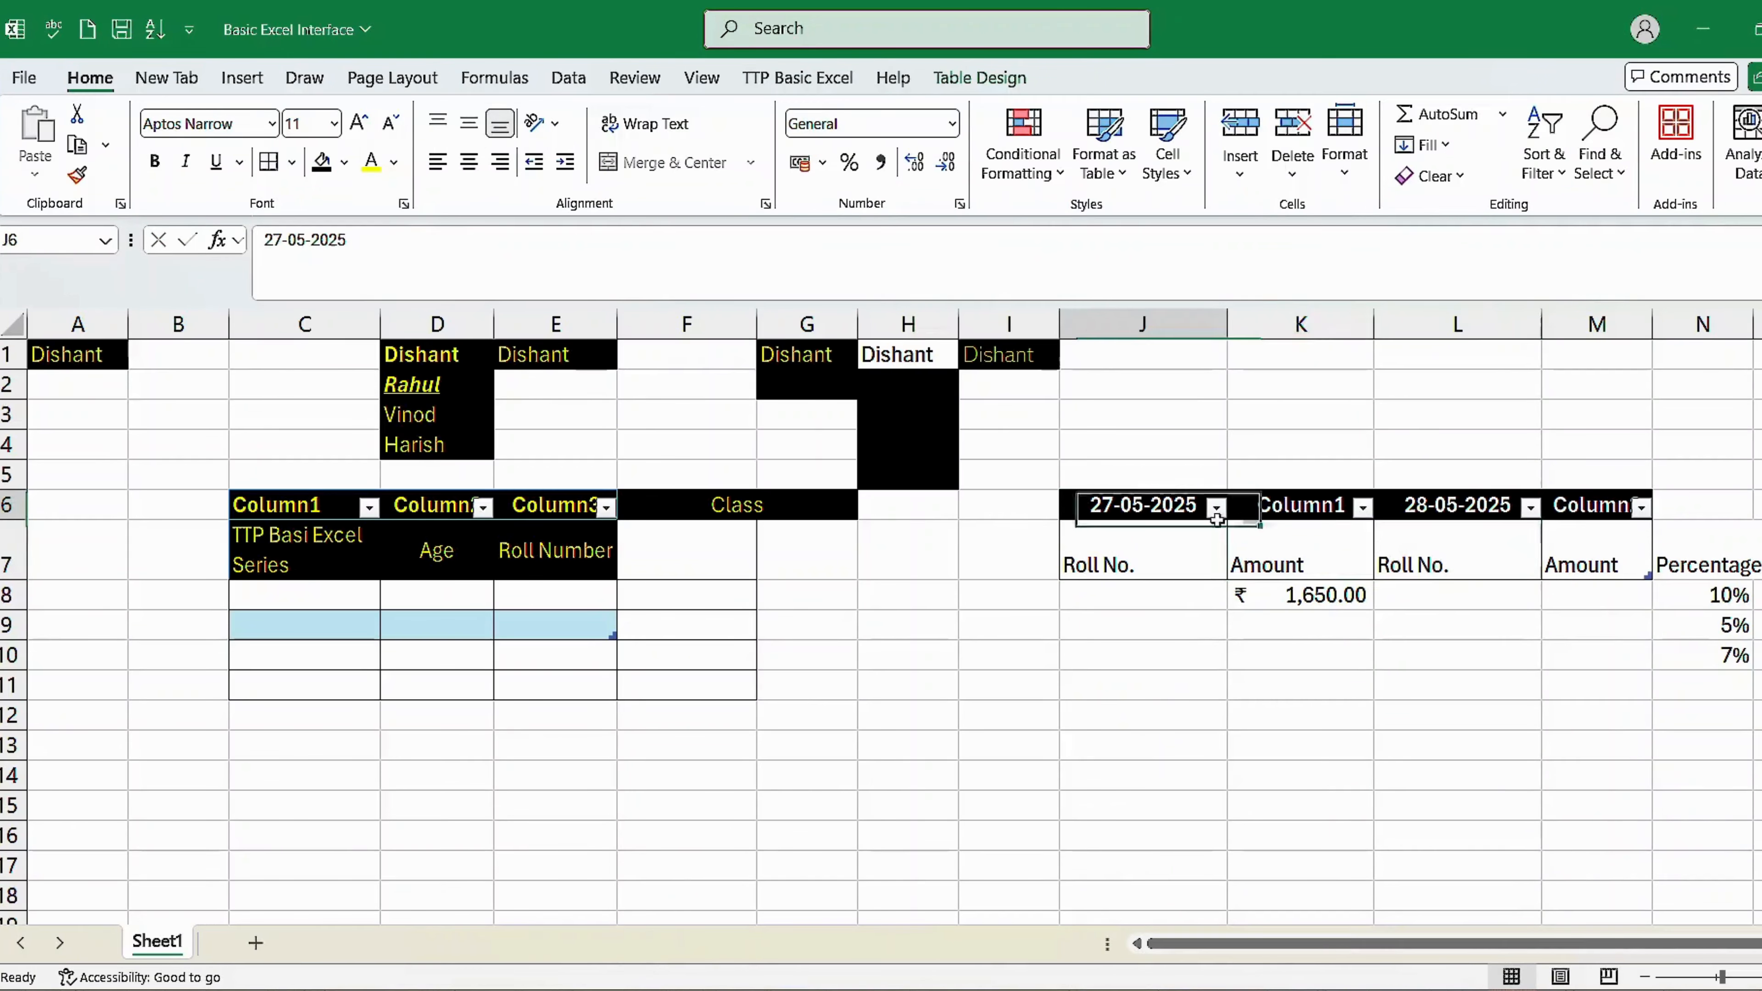
Apply the 40% - Accent1 cell style to the date table in J6:M7
drag(1217, 517, 1589, 555)
click(1167, 145)
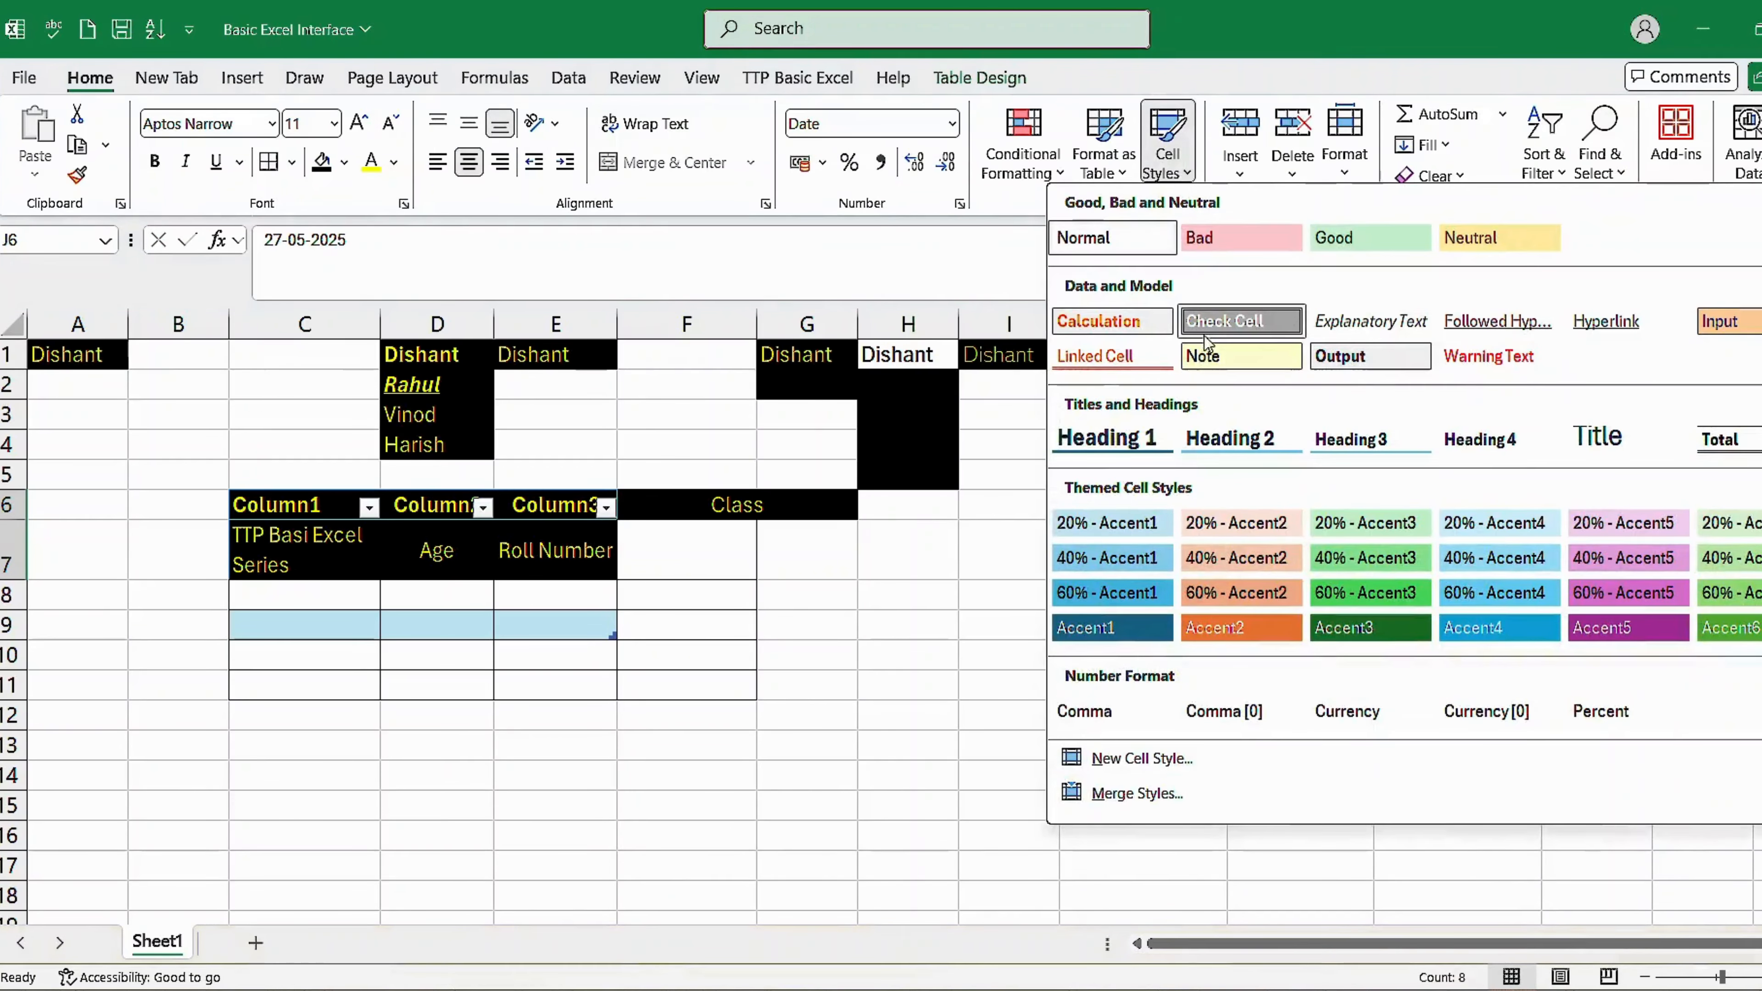
click(1124, 562)
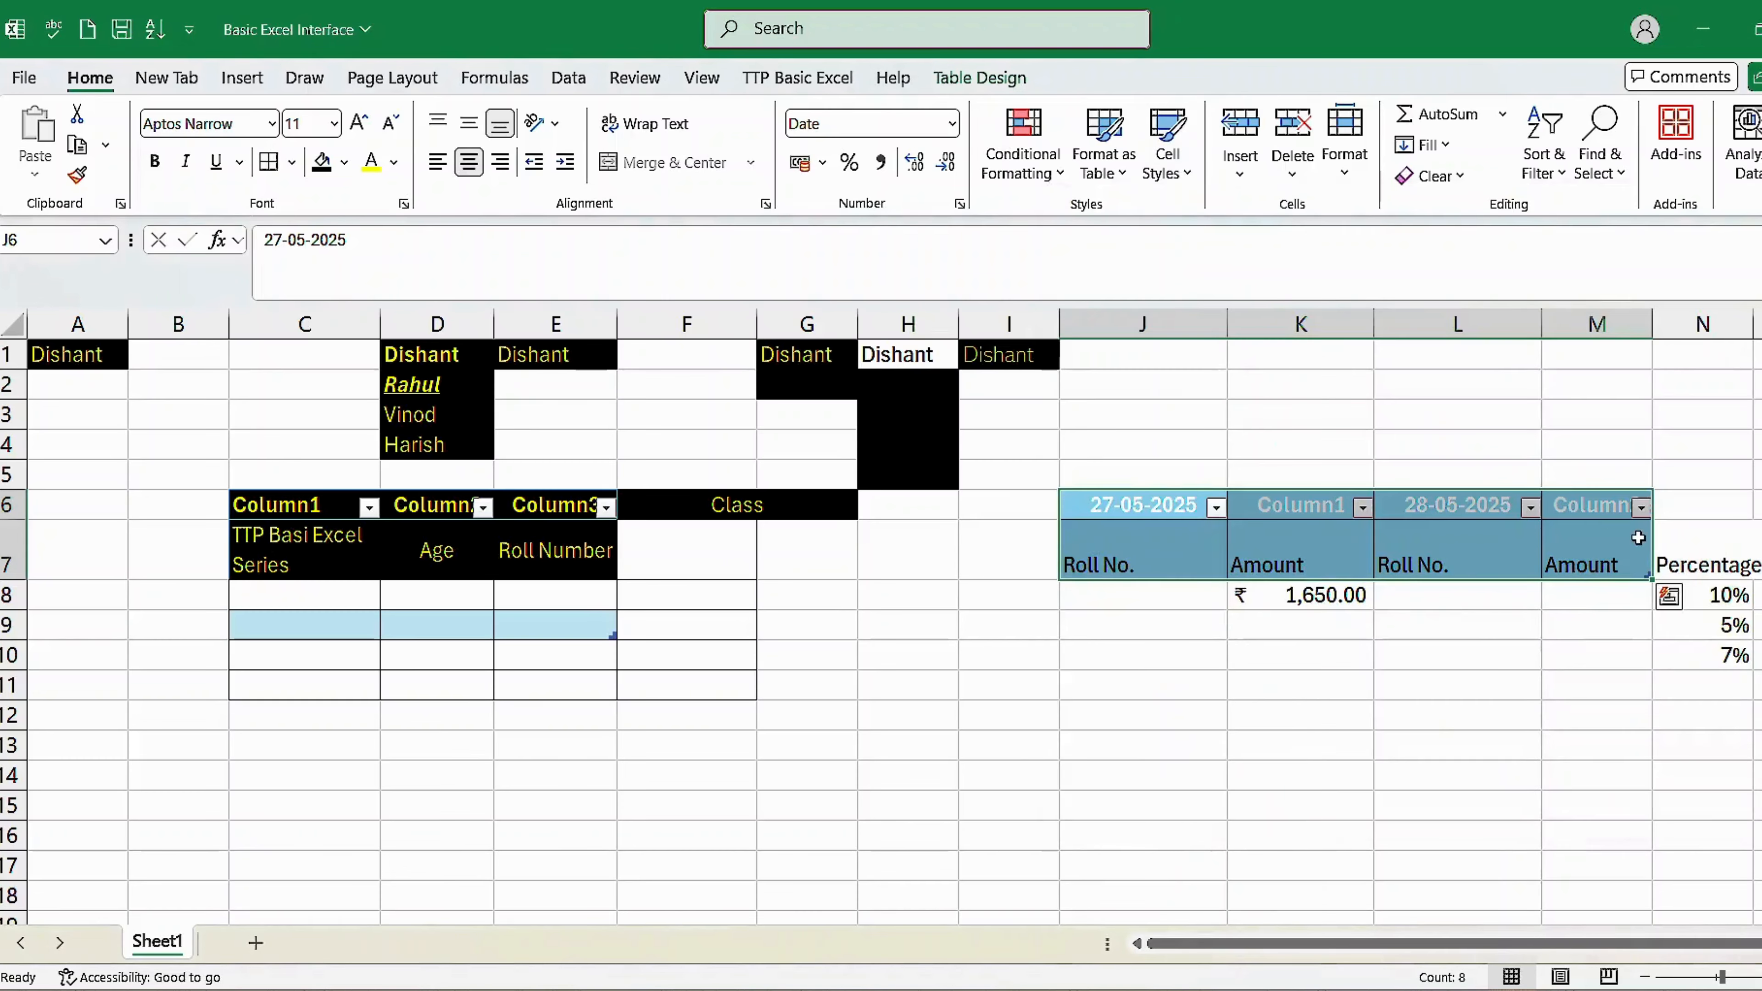
click(1596, 624)
click(1297, 573)
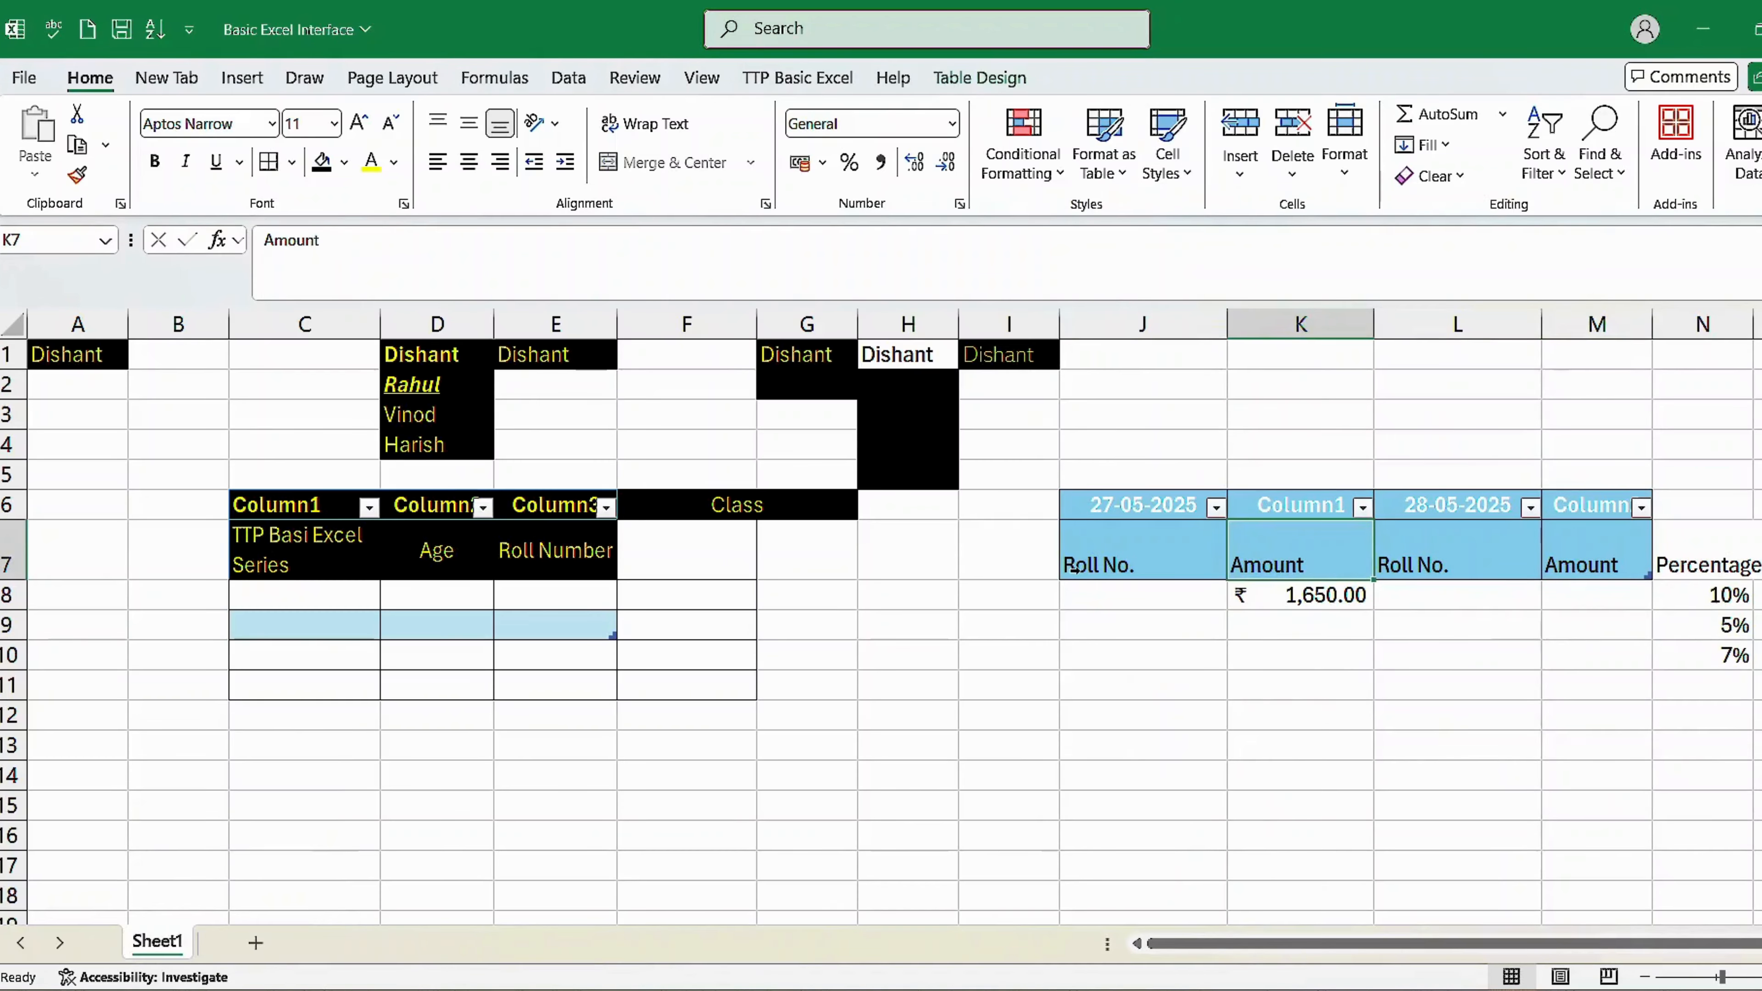
click(1042, 669)
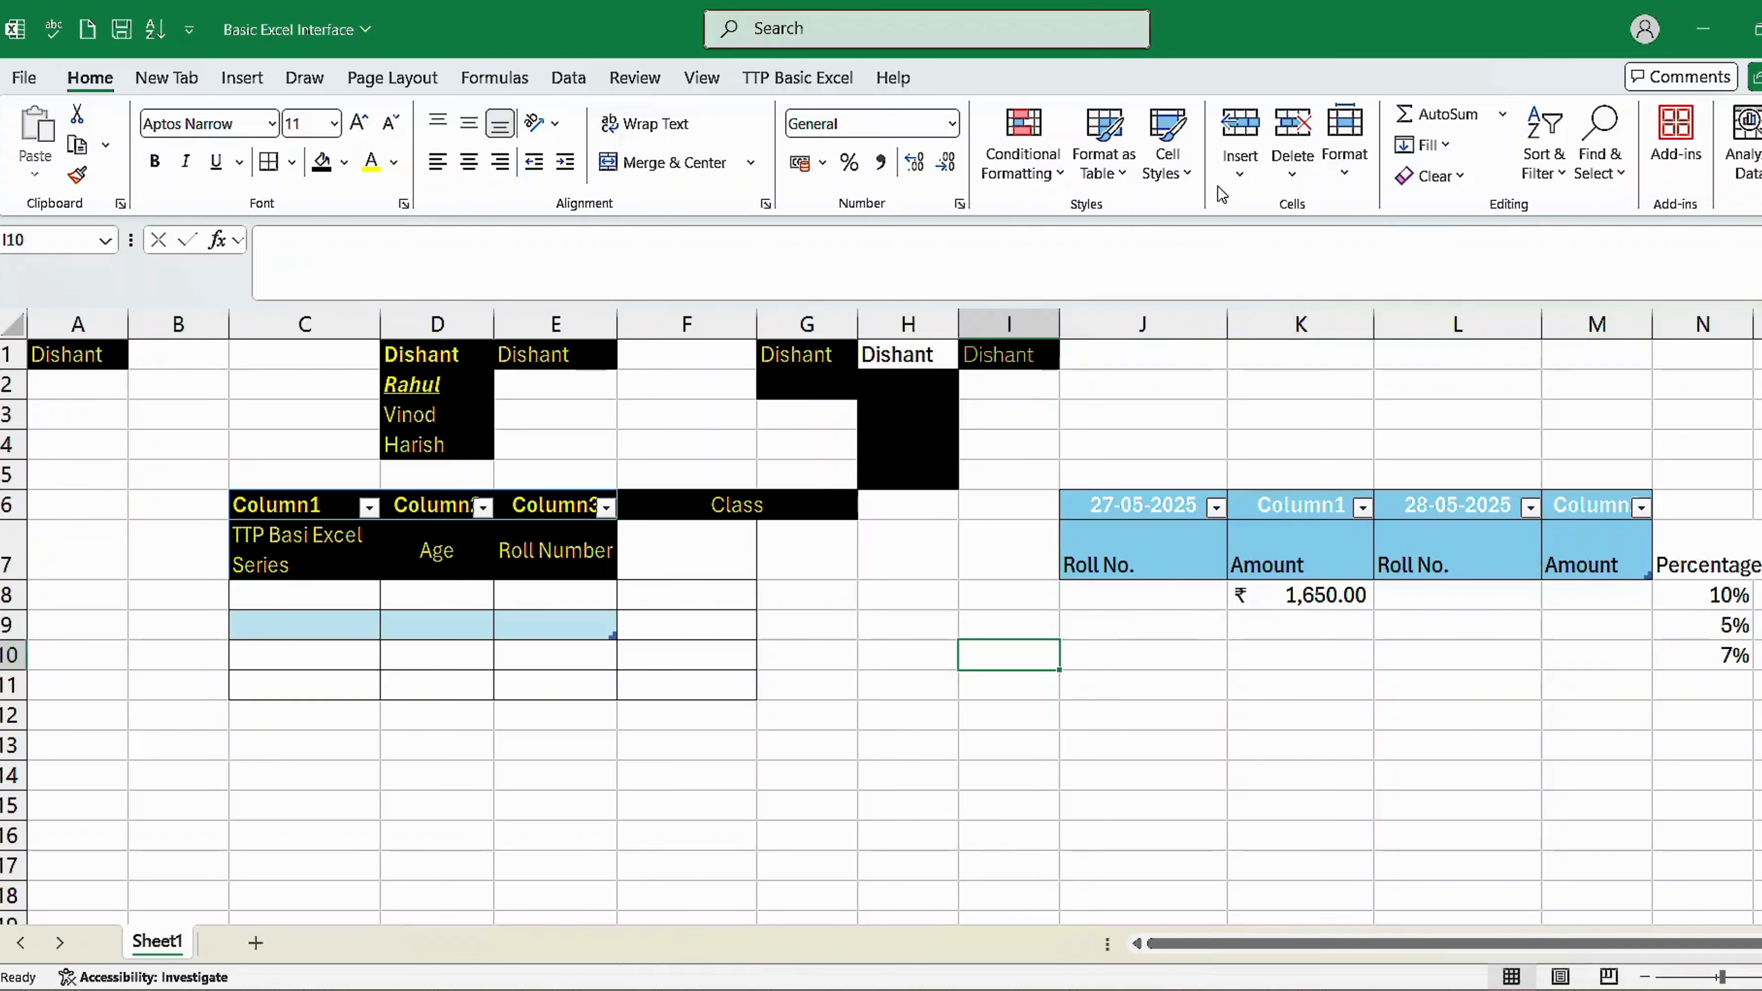
Insert a cell at J10, shifting the existing cells right
click(1132, 670)
click(1240, 170)
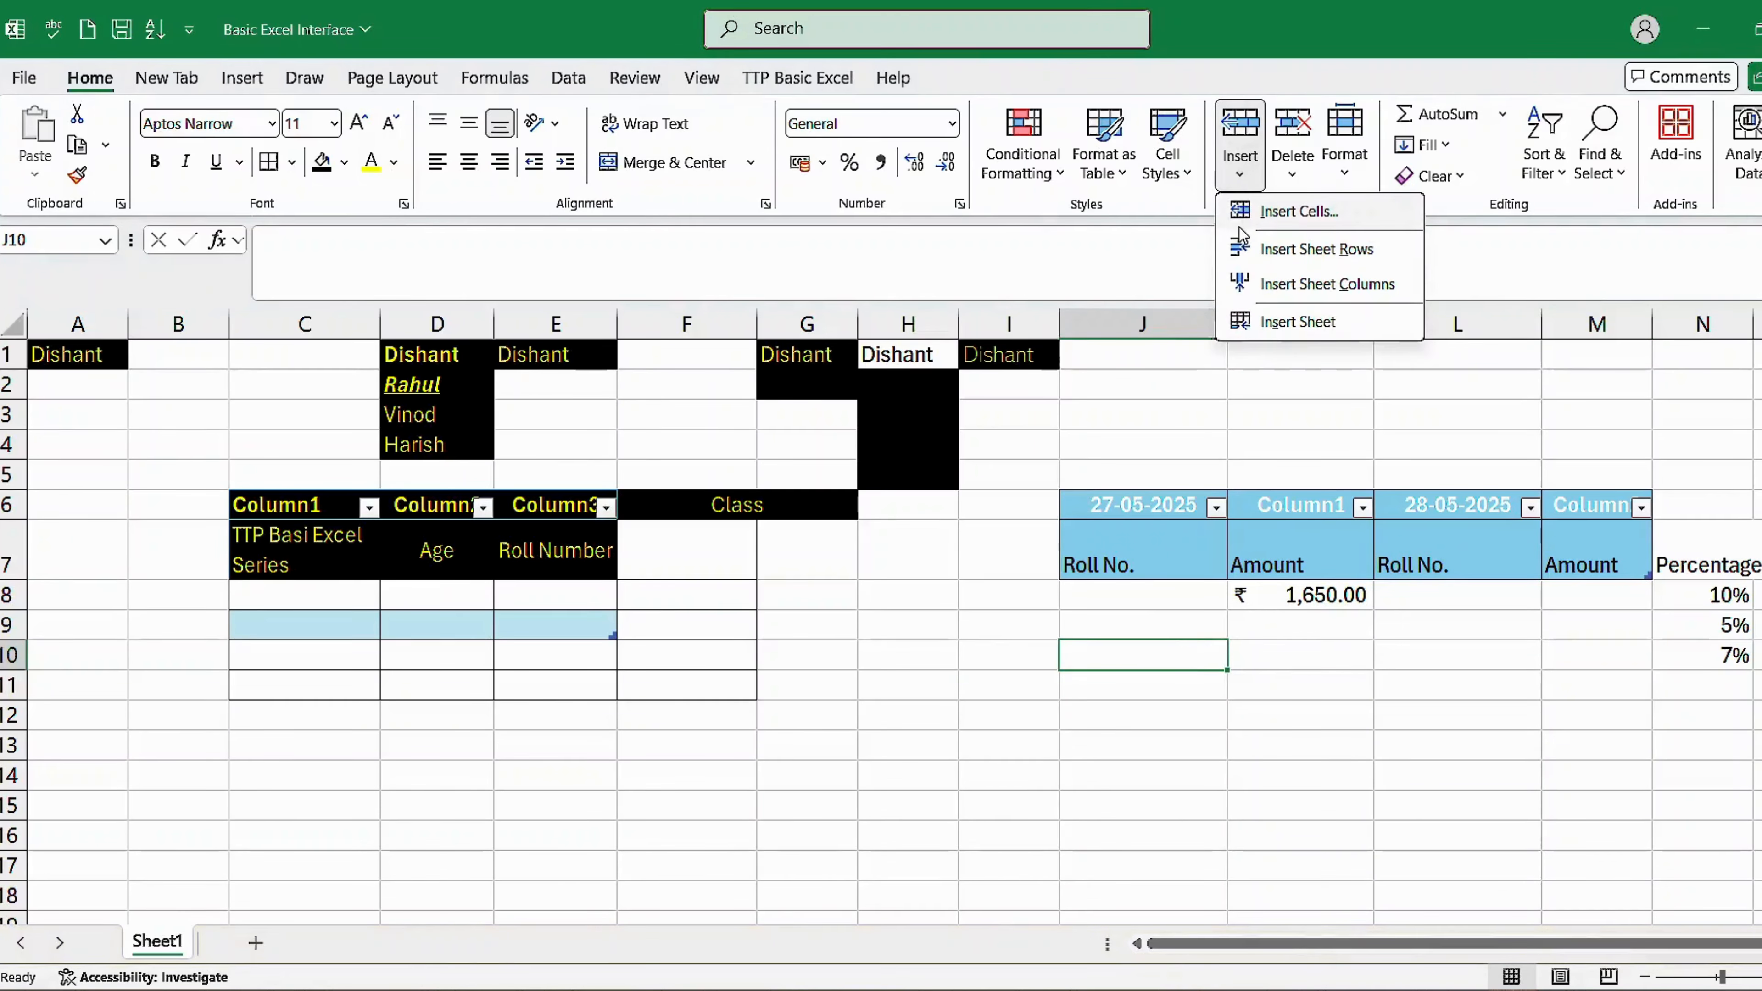
click(1271, 216)
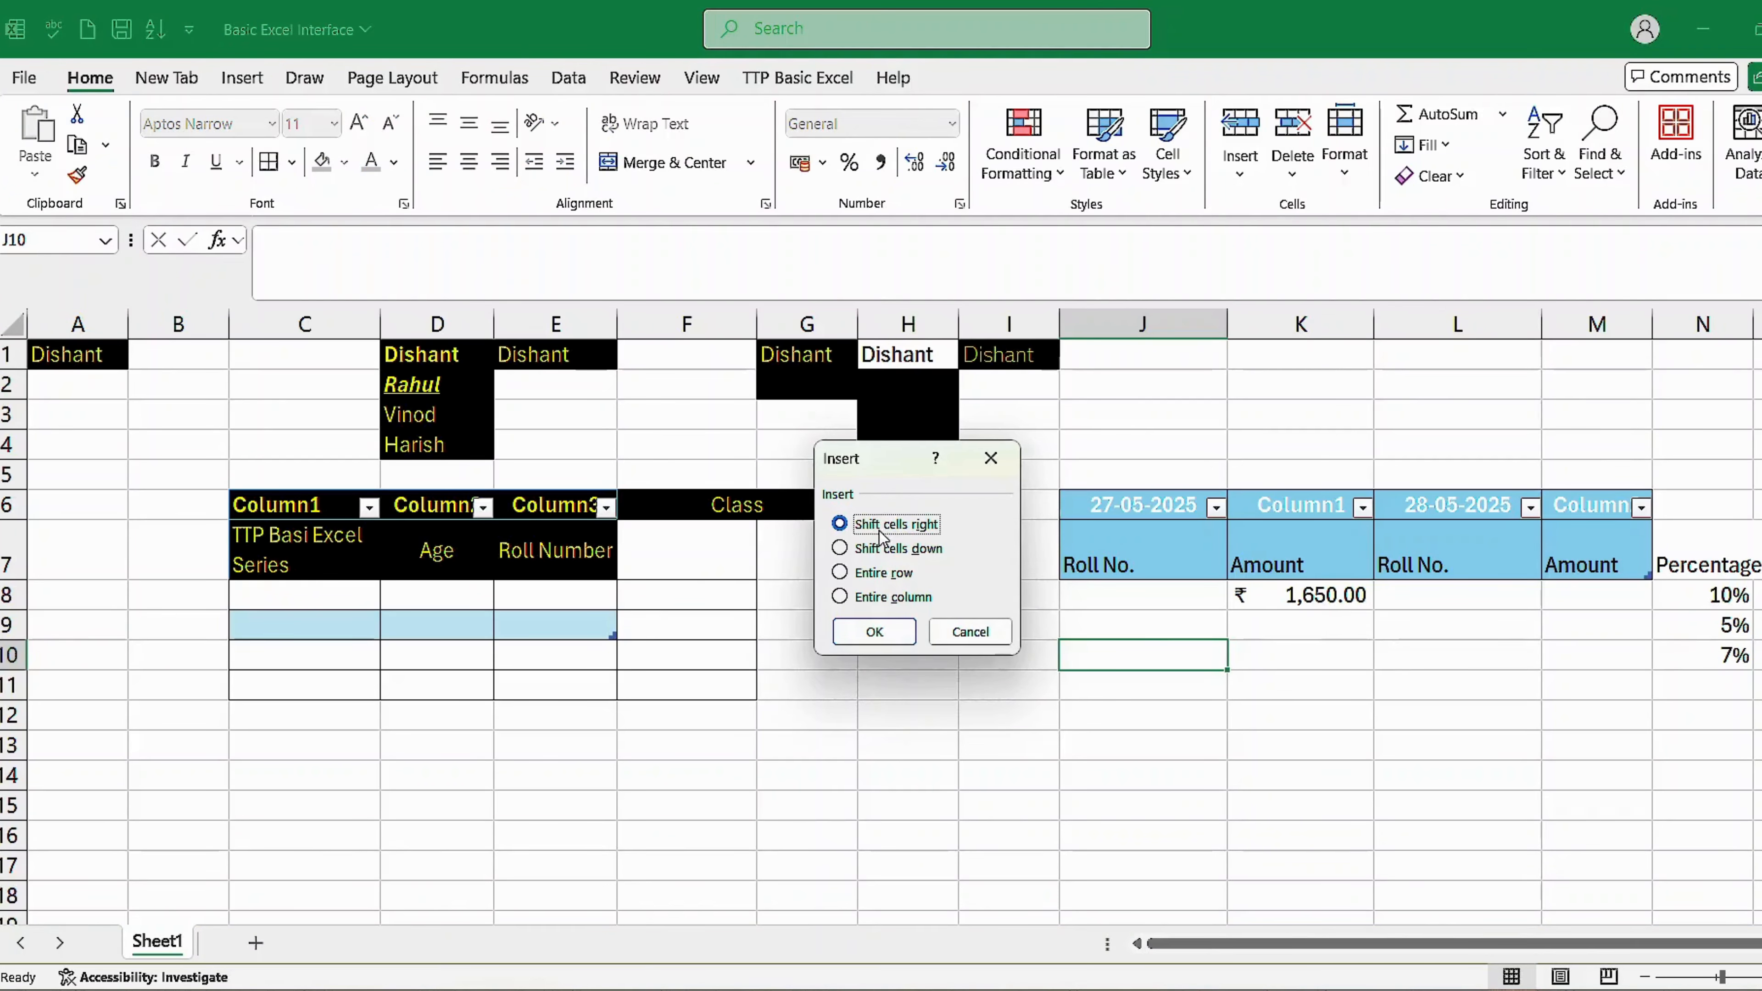
click(874, 631)
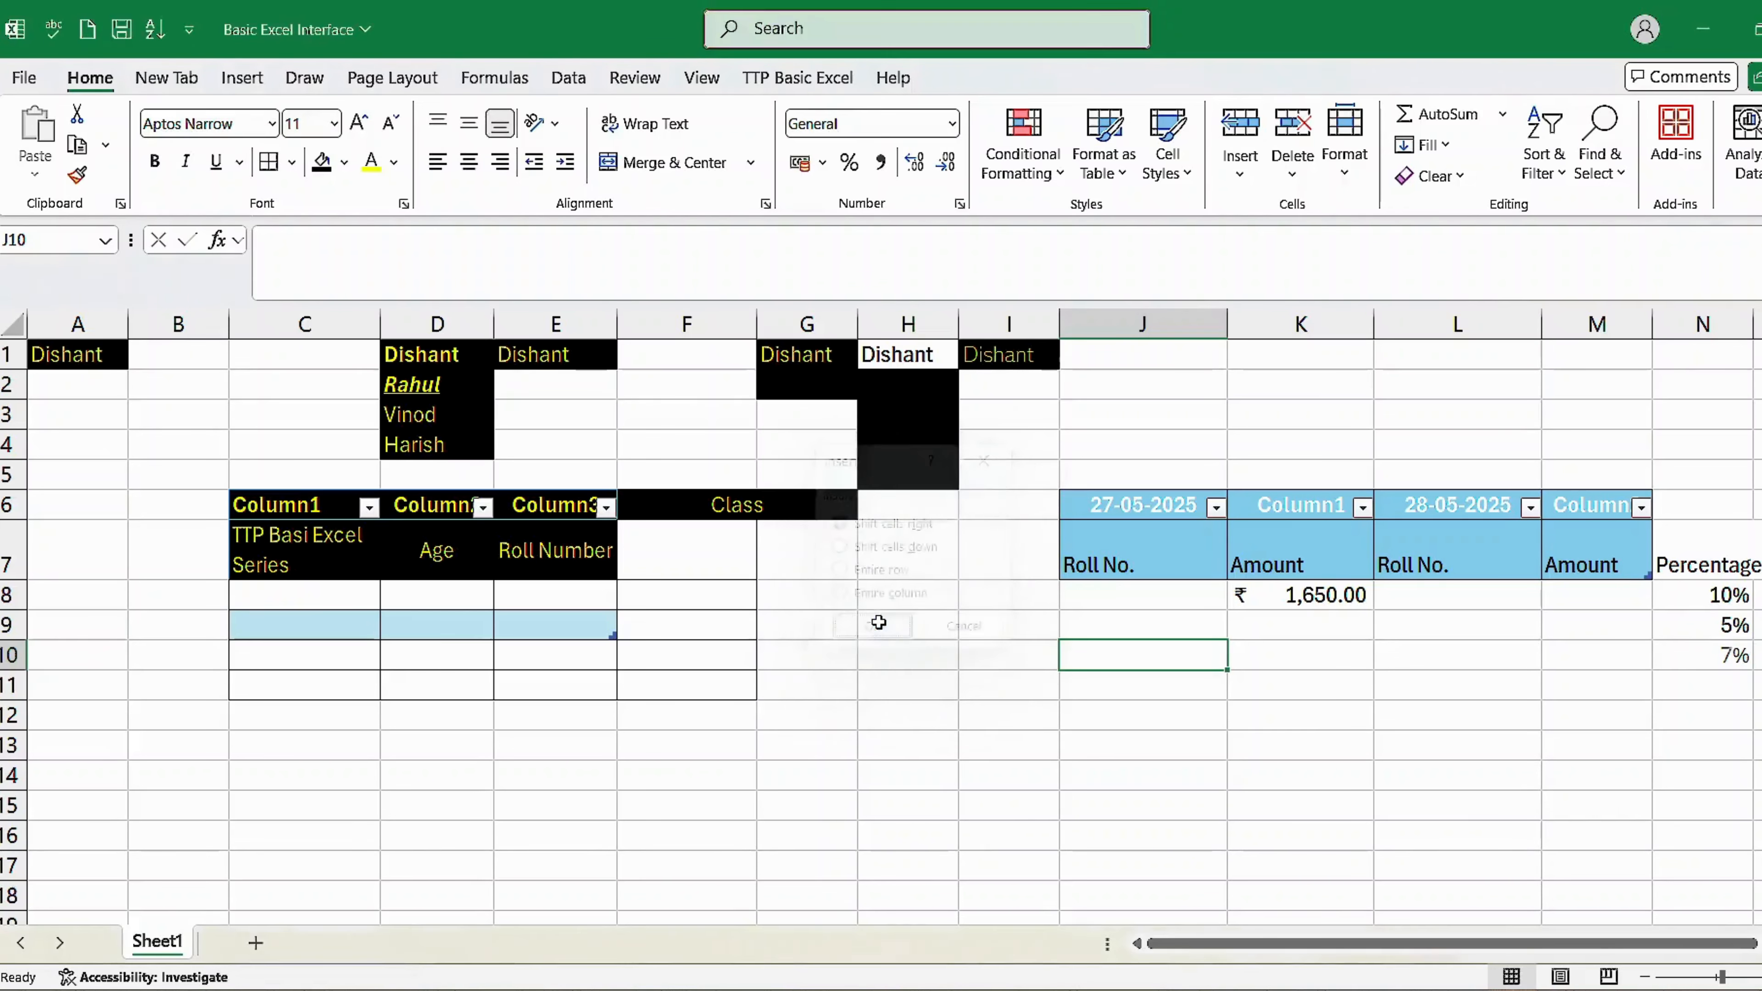
Insert a table row above the "TTP Basi Excel Series" row in the first table
double_click(1204, 553)
key(Return)
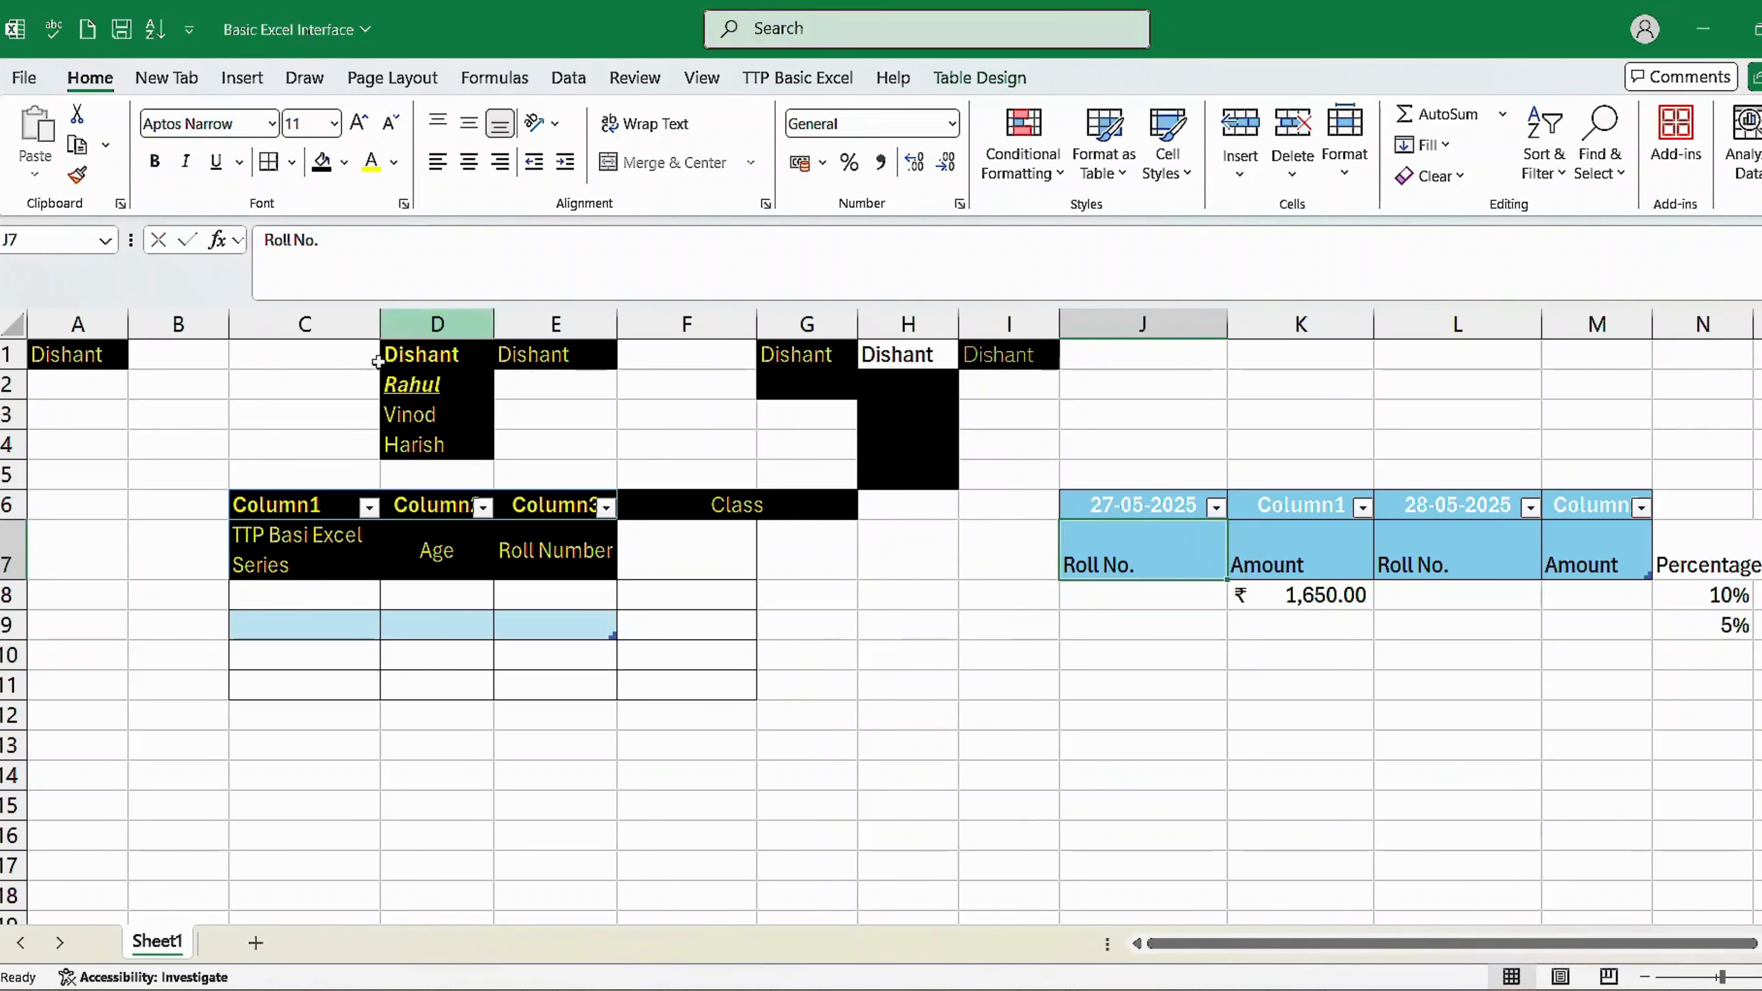
click(281, 539)
click(1240, 172)
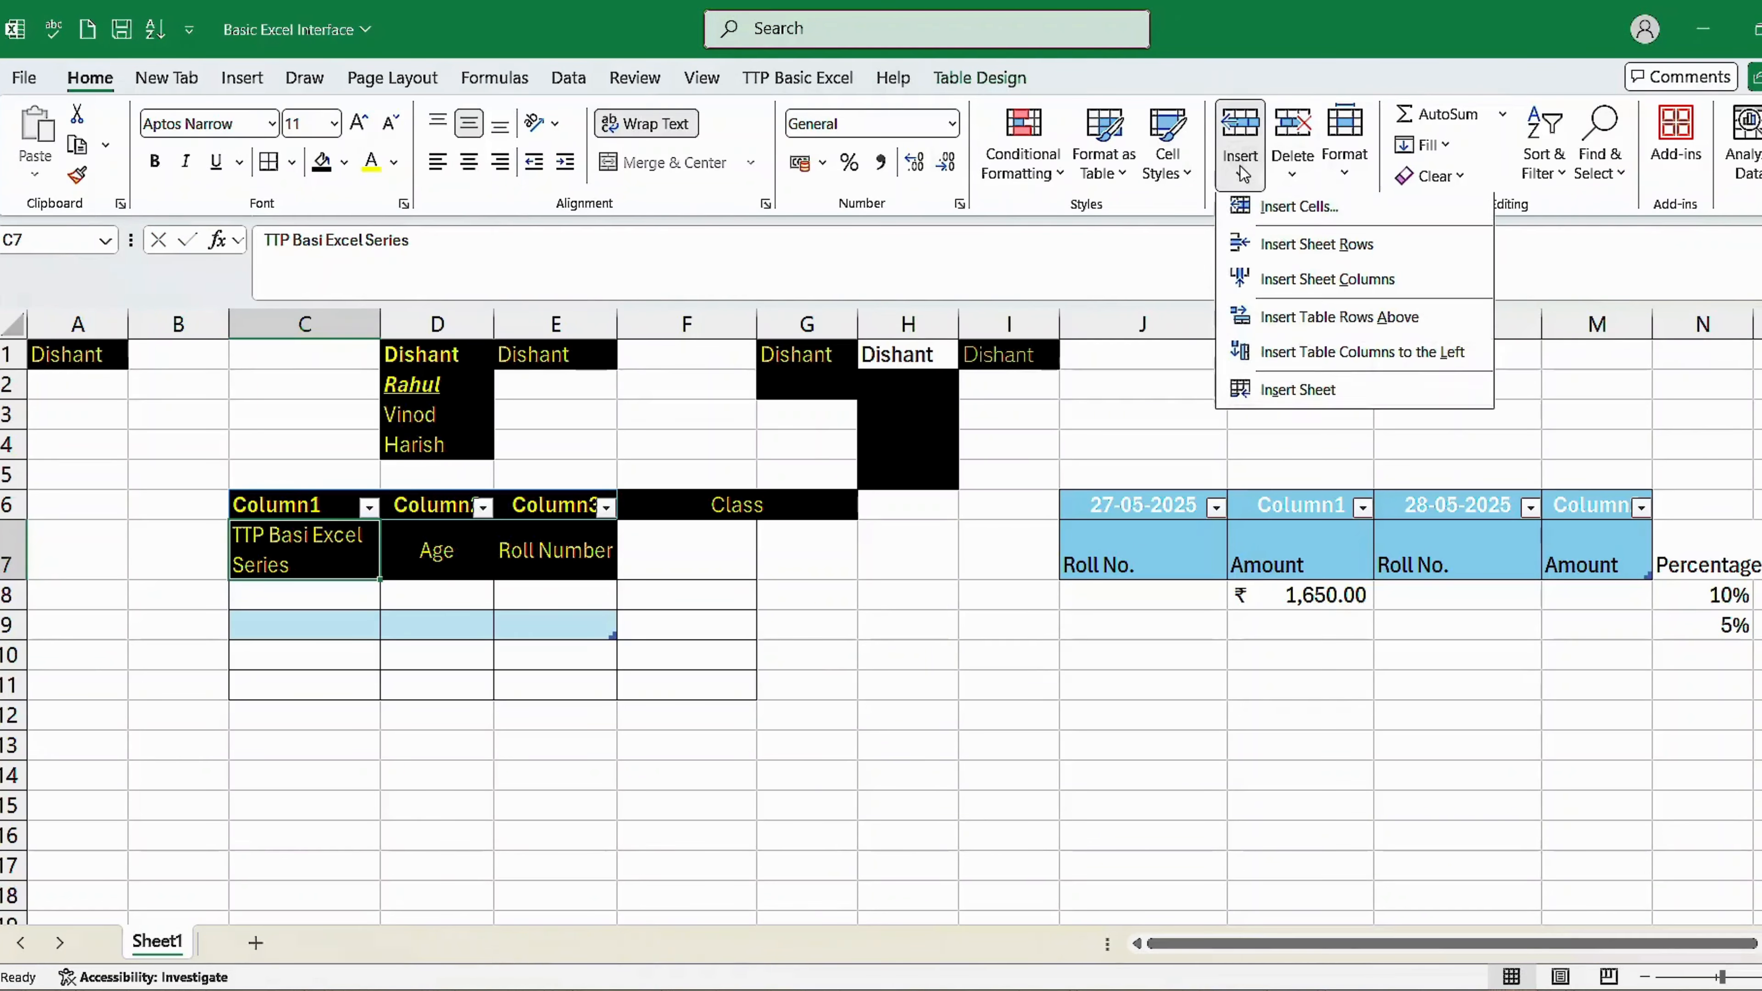
click(1283, 244)
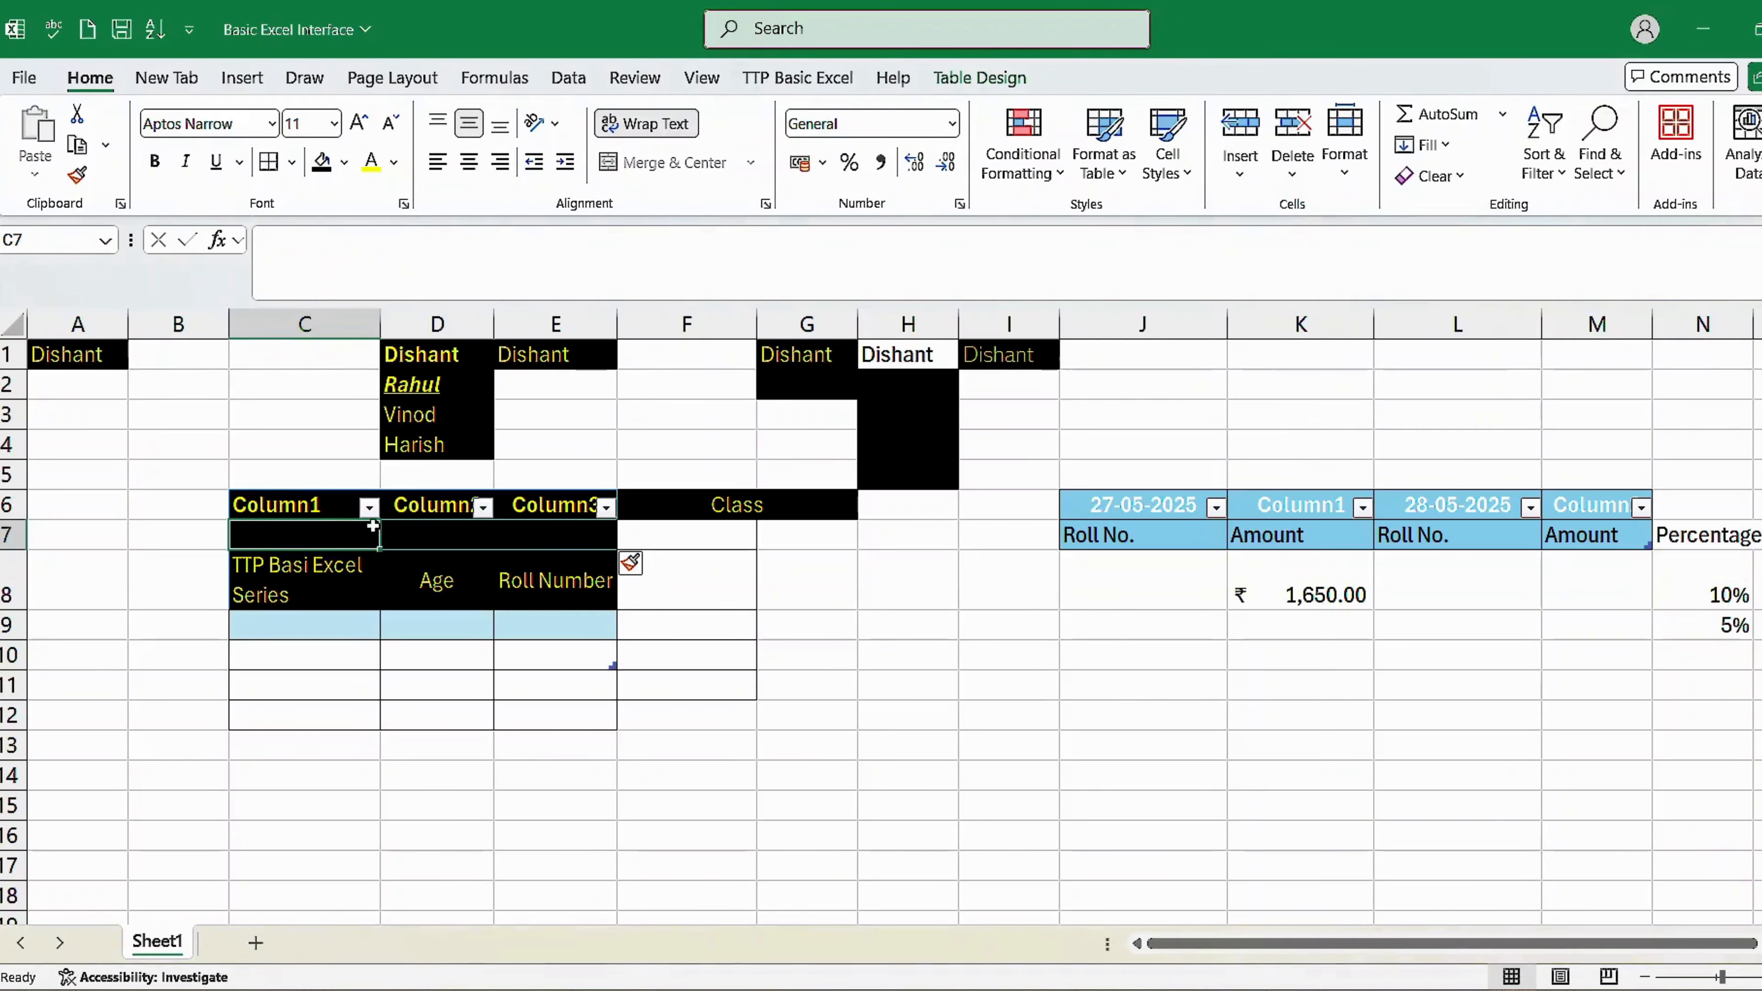
click(303, 559)
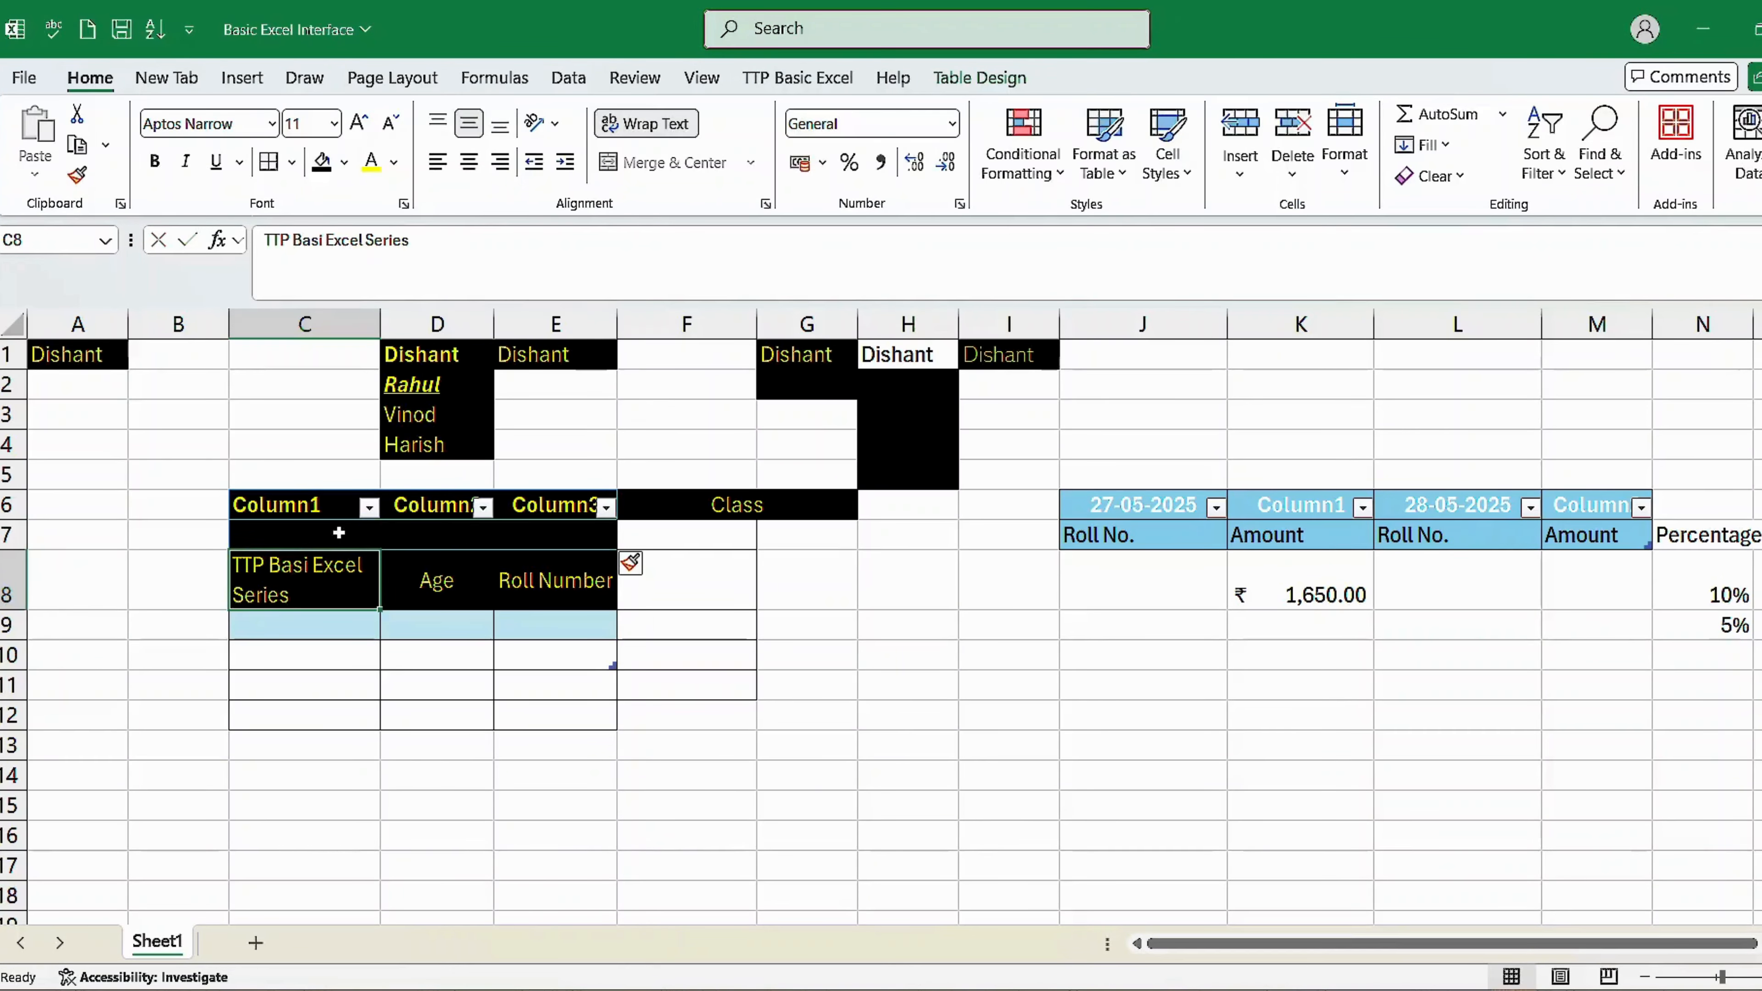
click(388, 545)
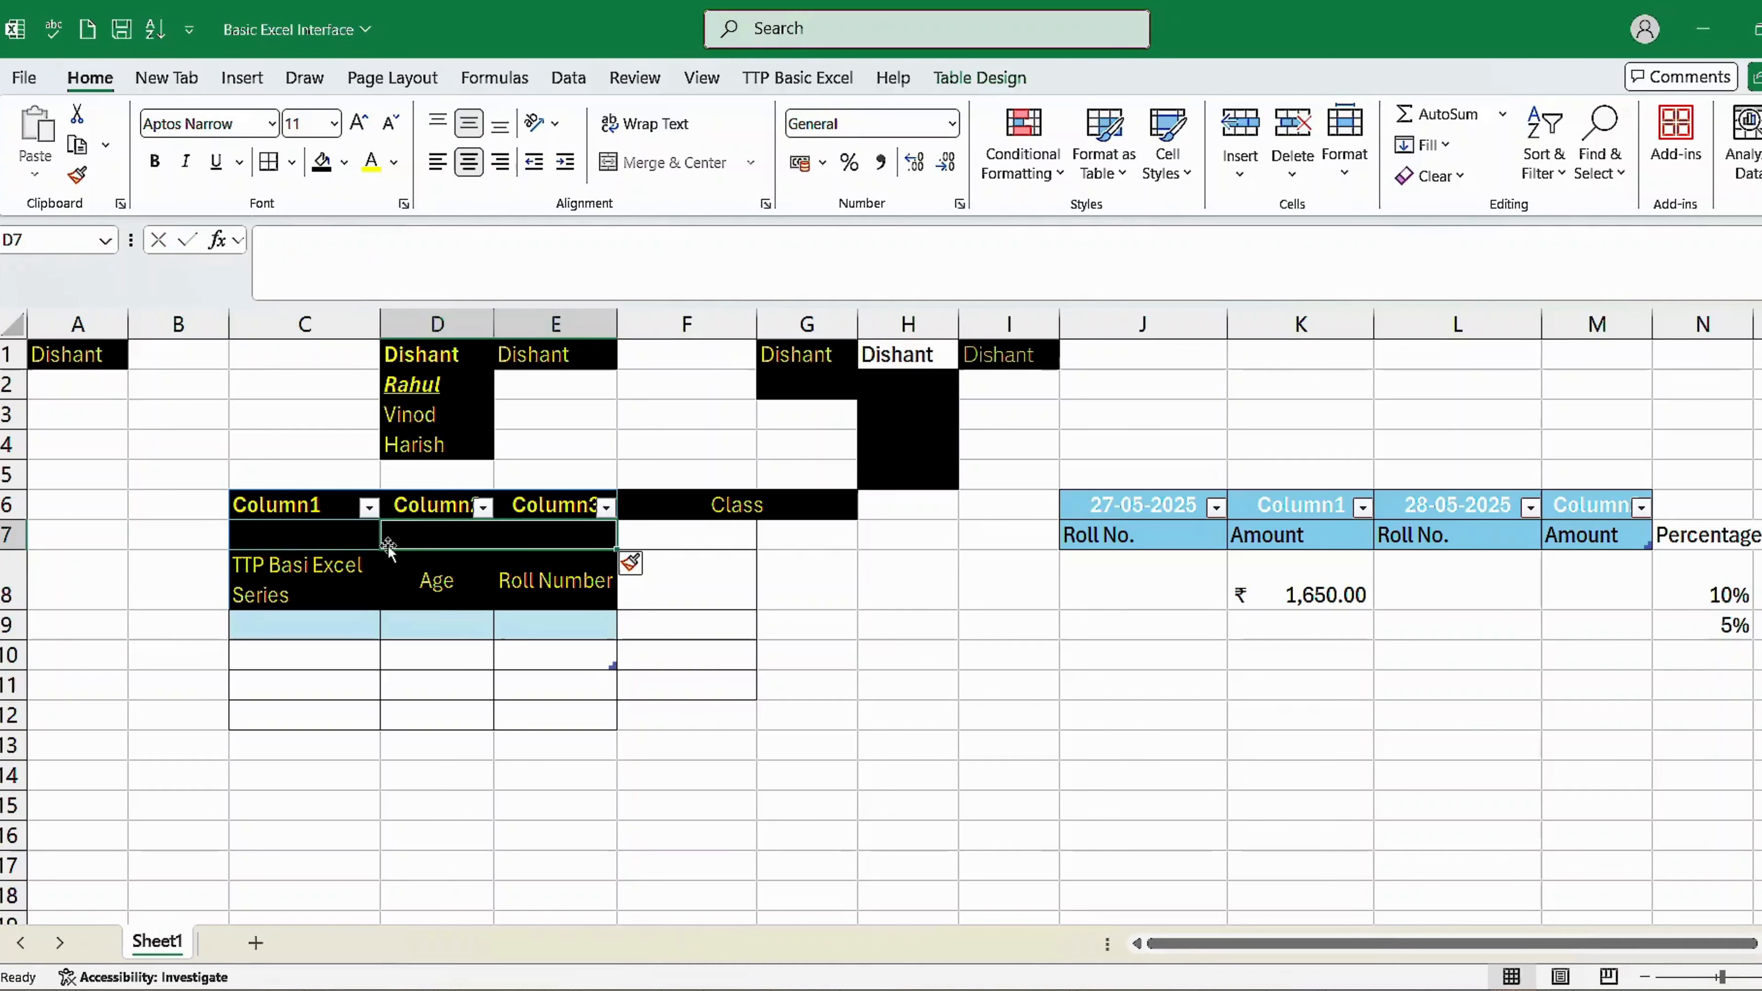
right_click(330, 546)
key(Escape)
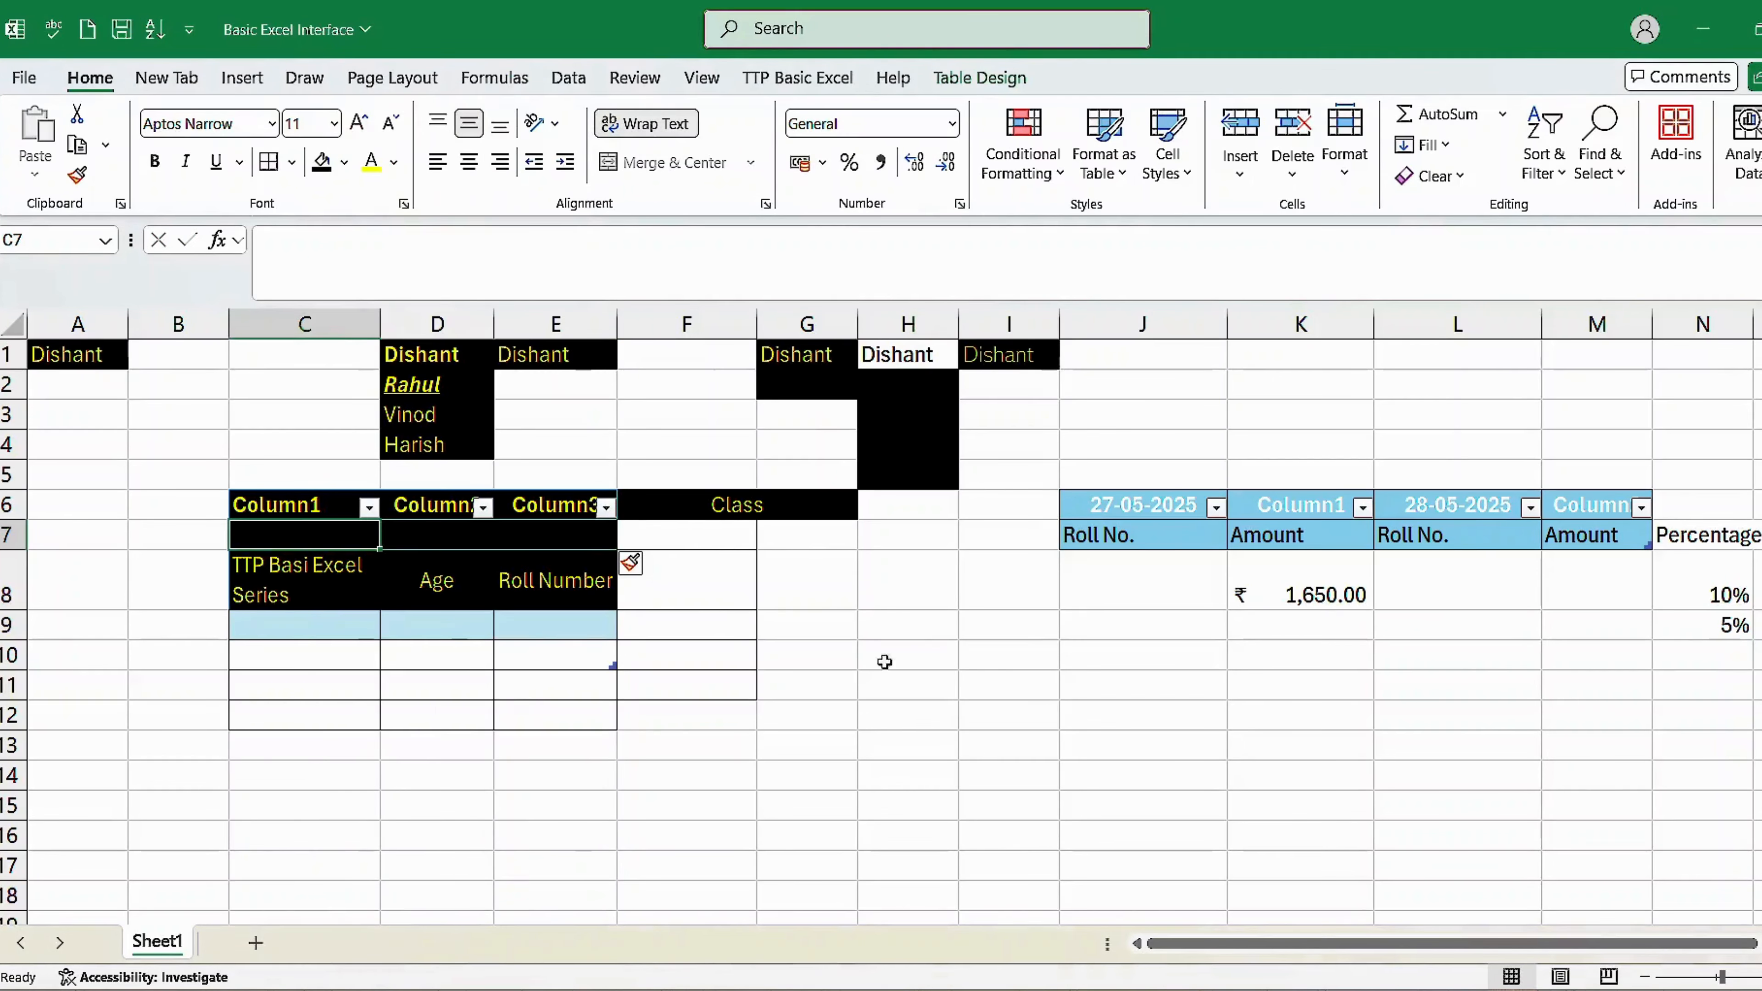
Insert another table row above row 9, directly below the "TTP Basi Excel Series" row
click(612, 624)
click(1595, 624)
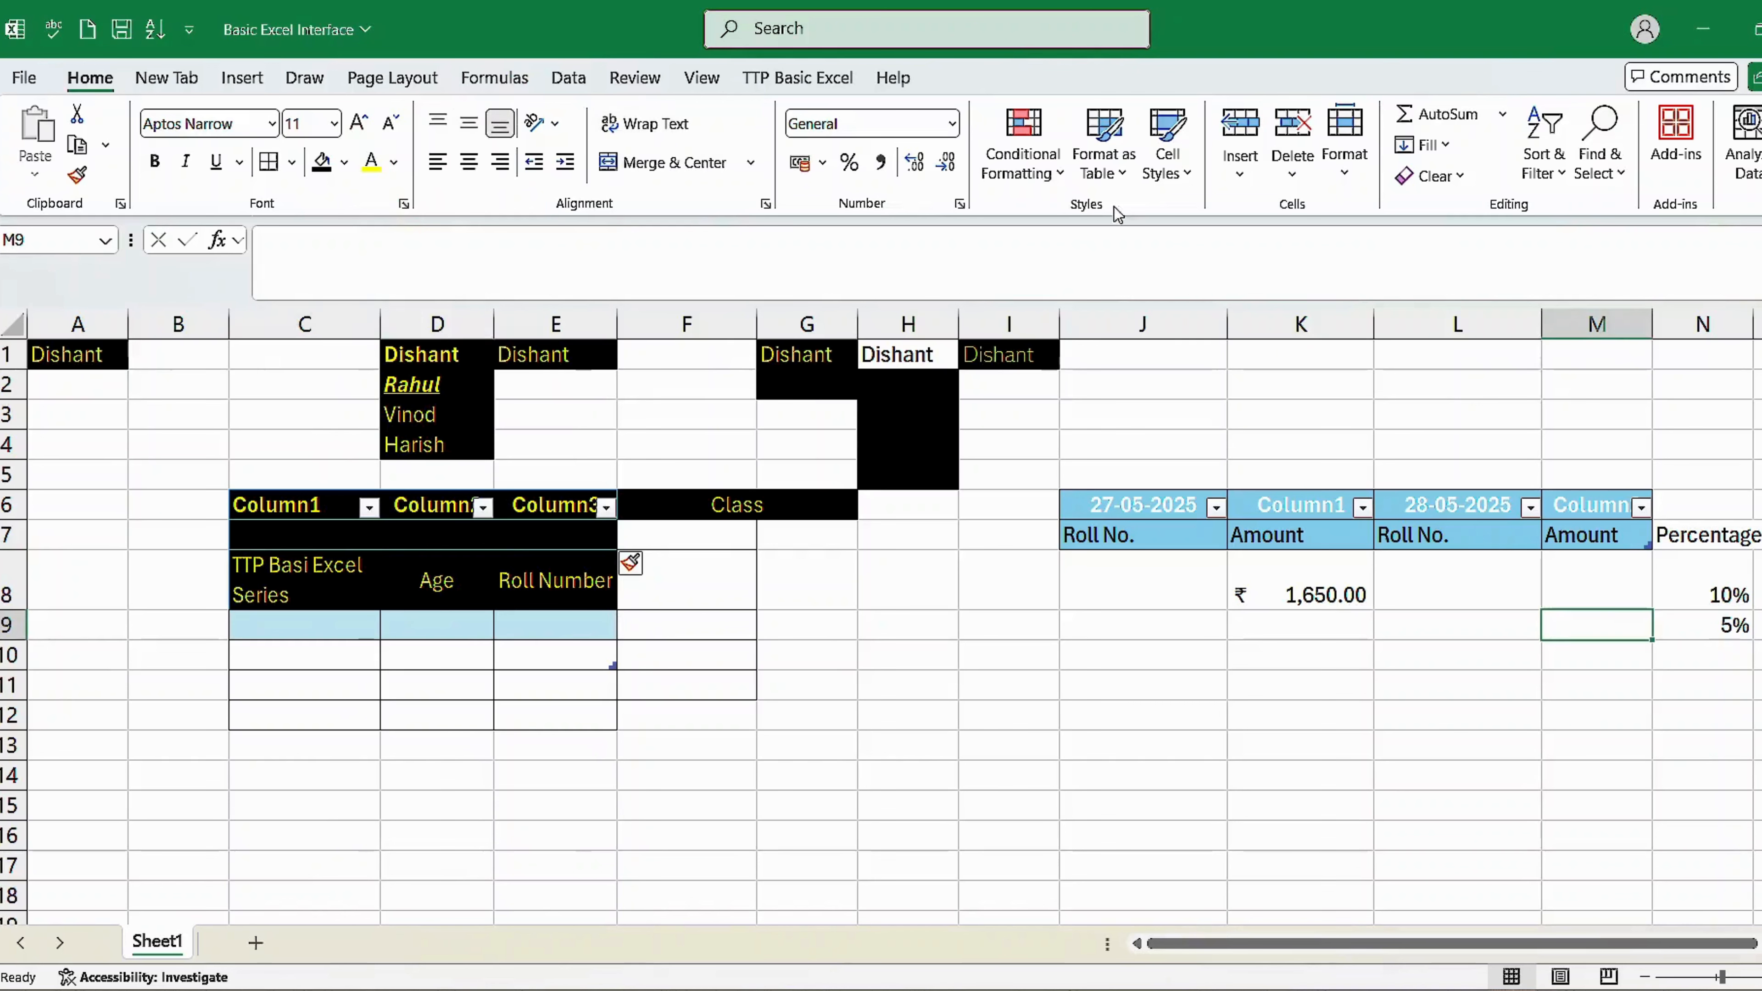
click(605, 624)
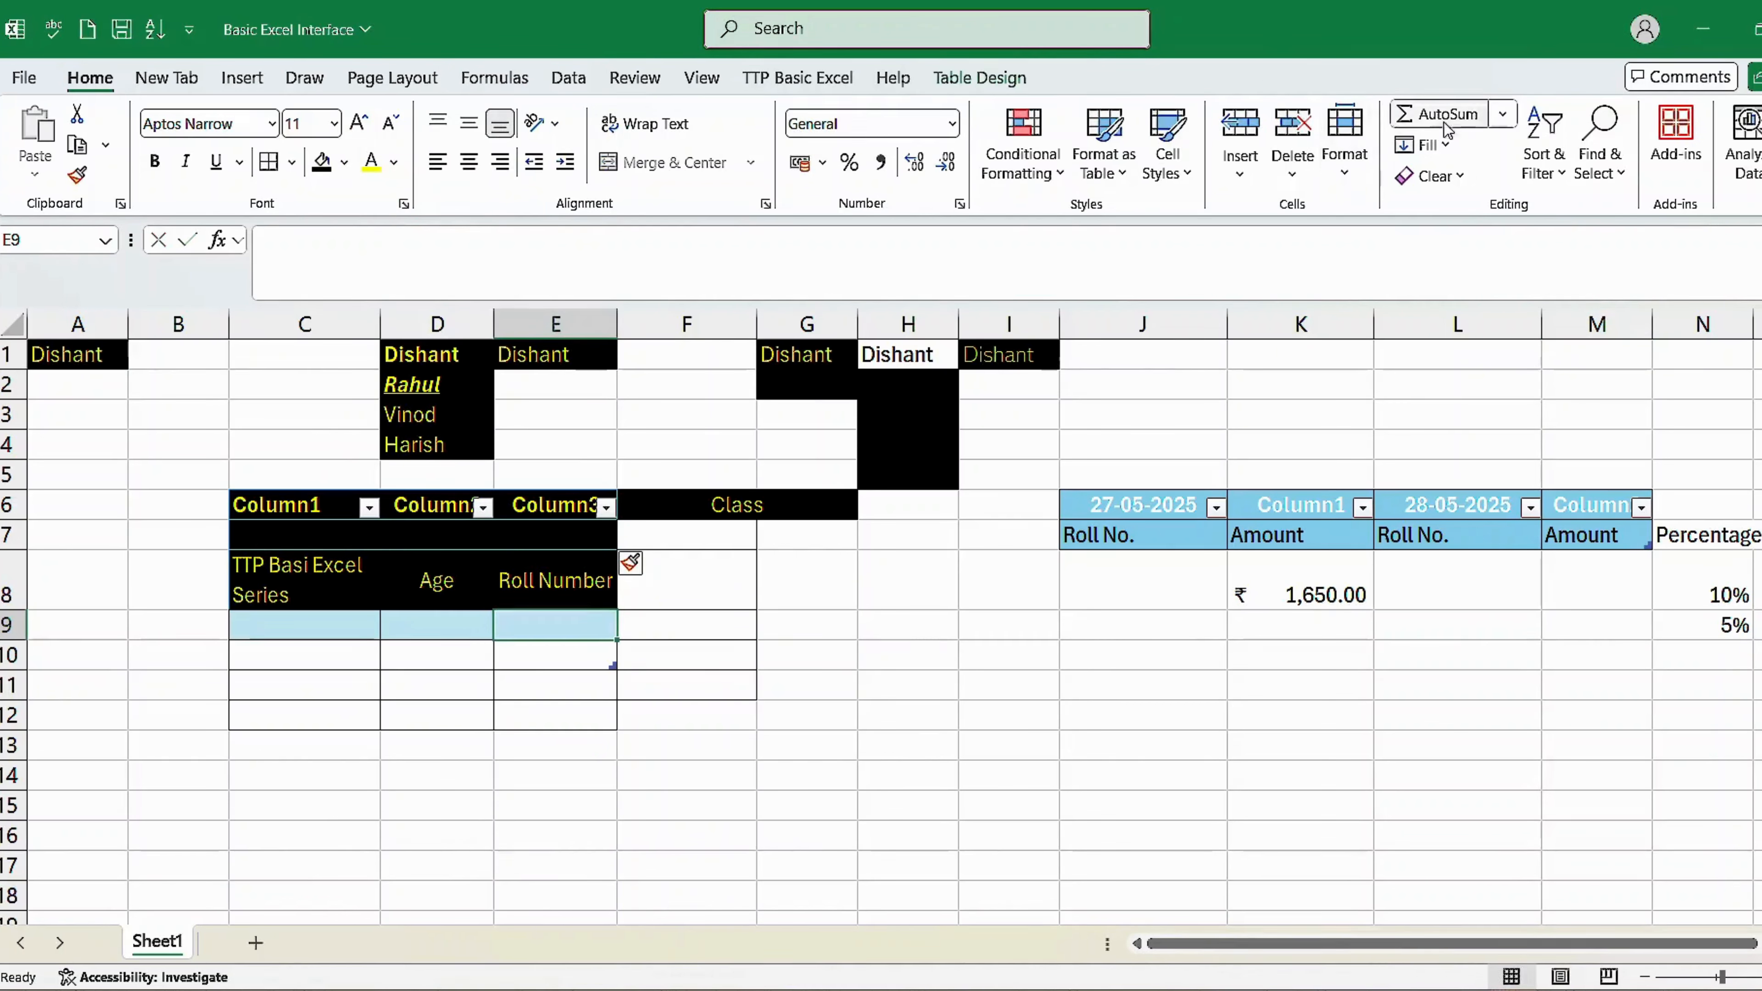
click(1240, 170)
click(1339, 321)
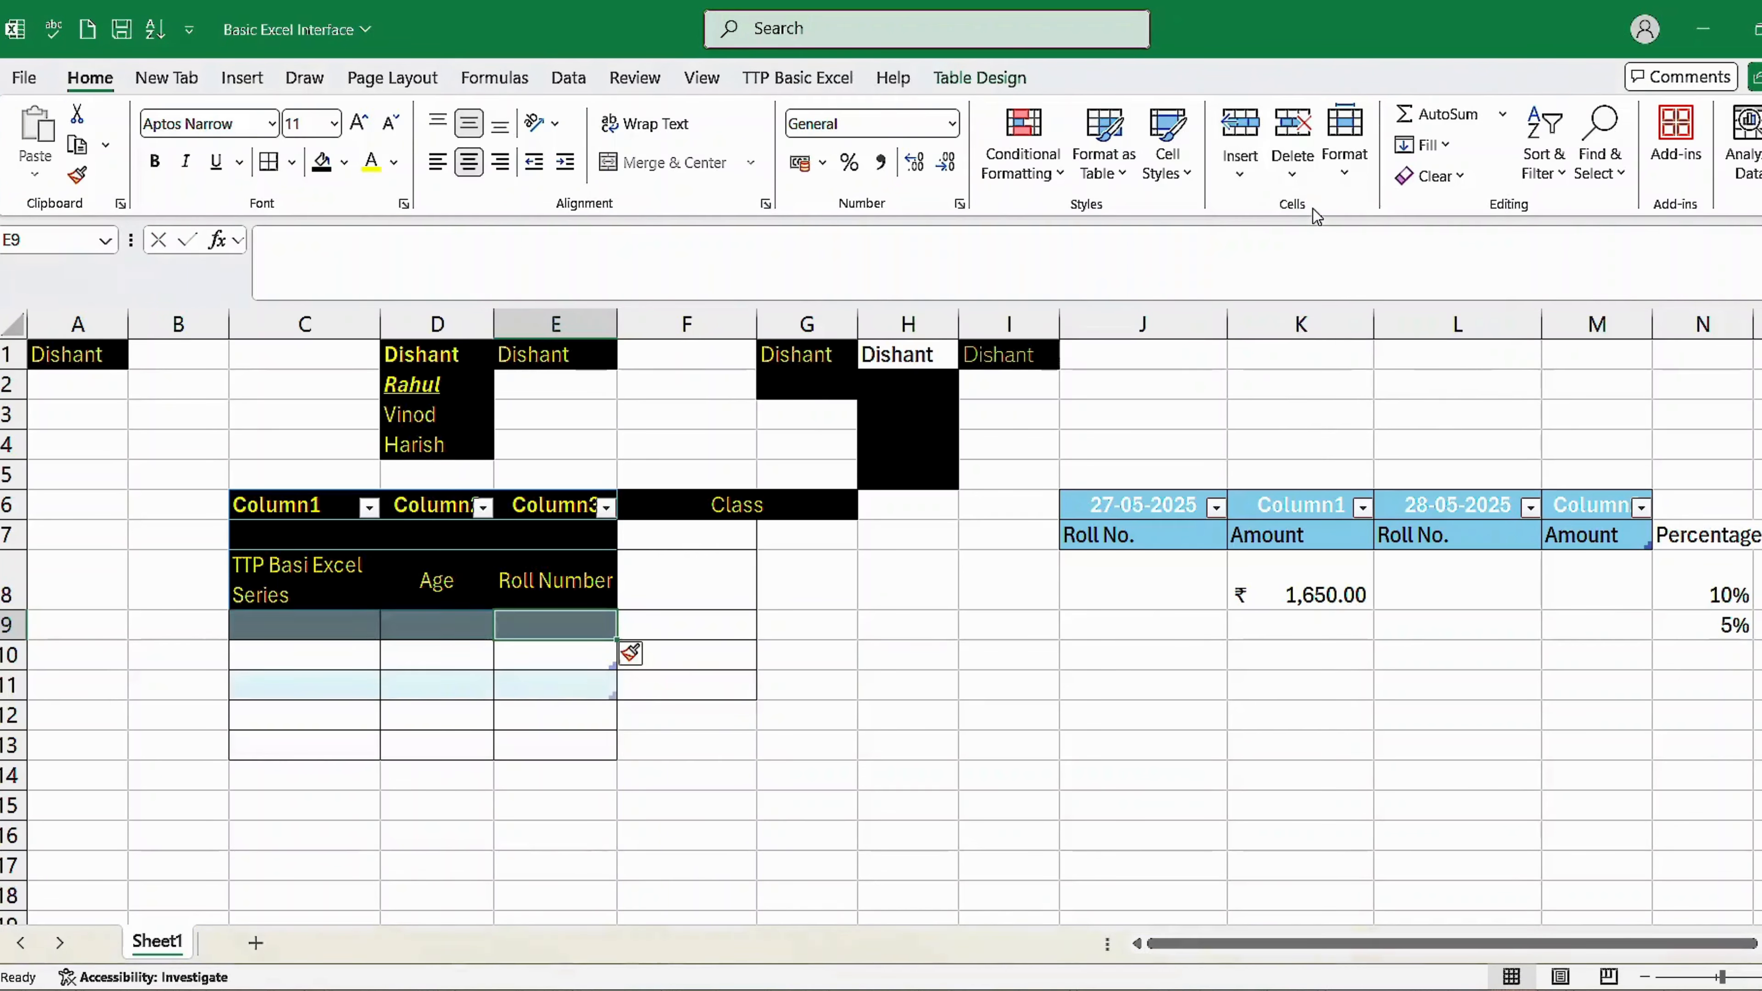
Set the height of row 10 to 20
click(938, 668)
click(1345, 156)
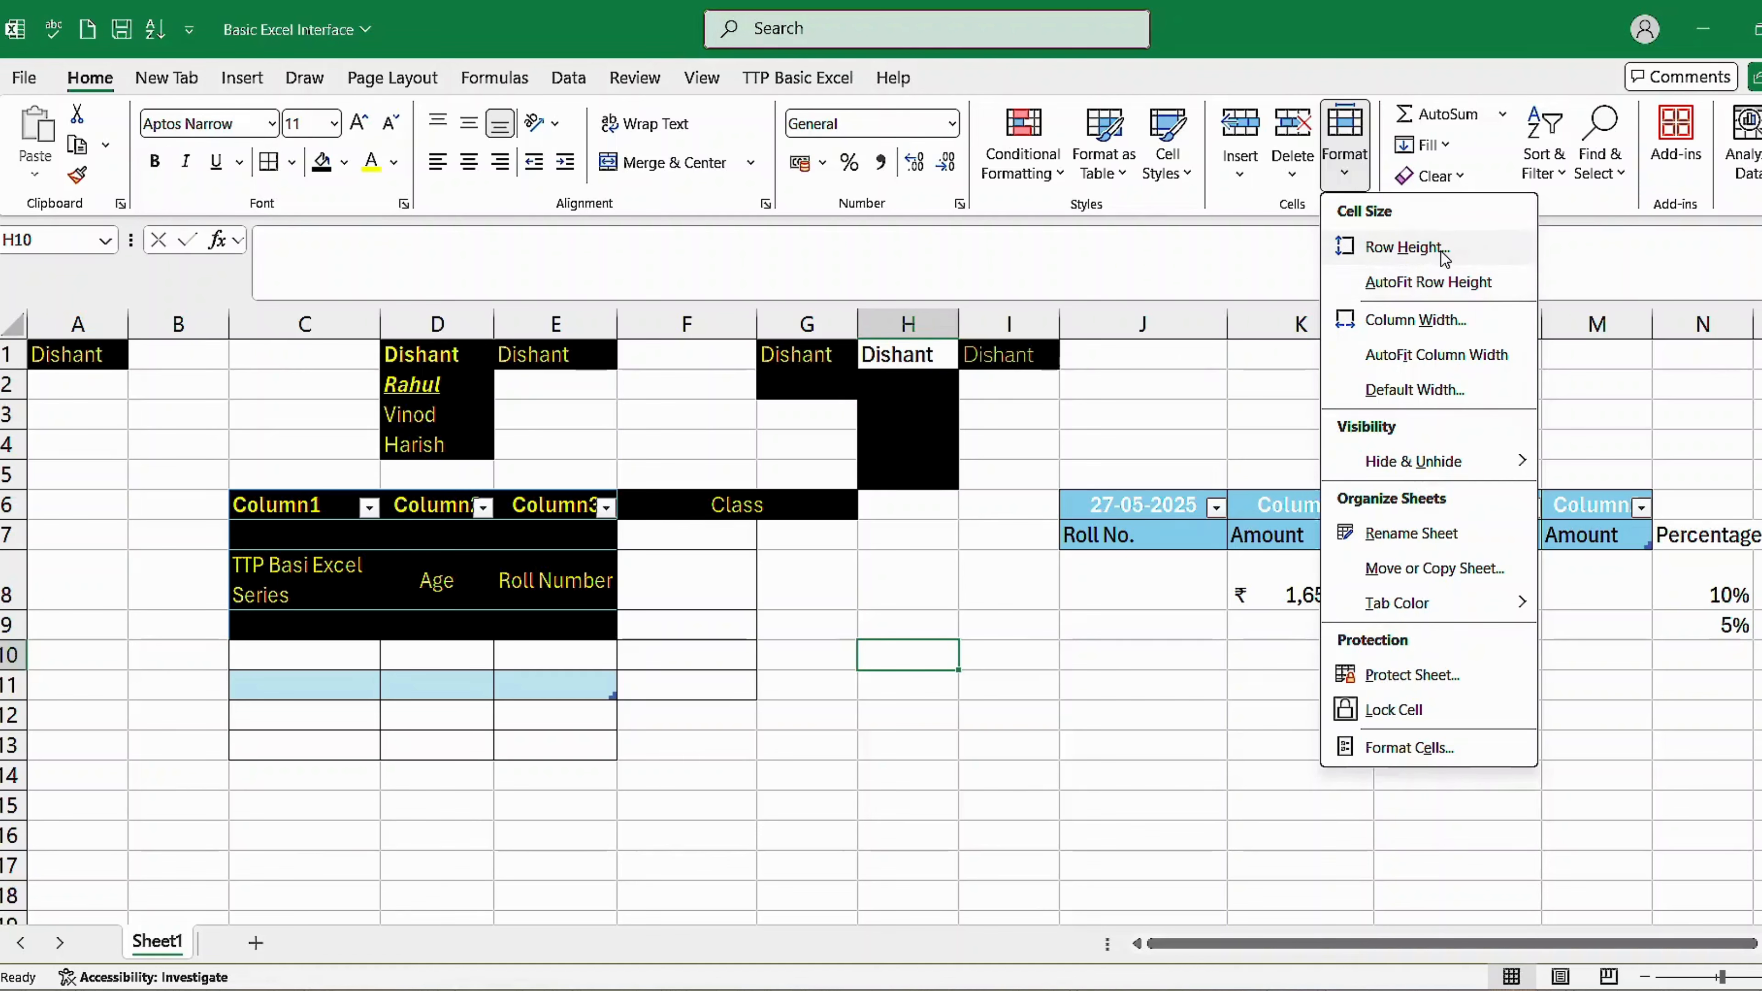
click(1428, 247)
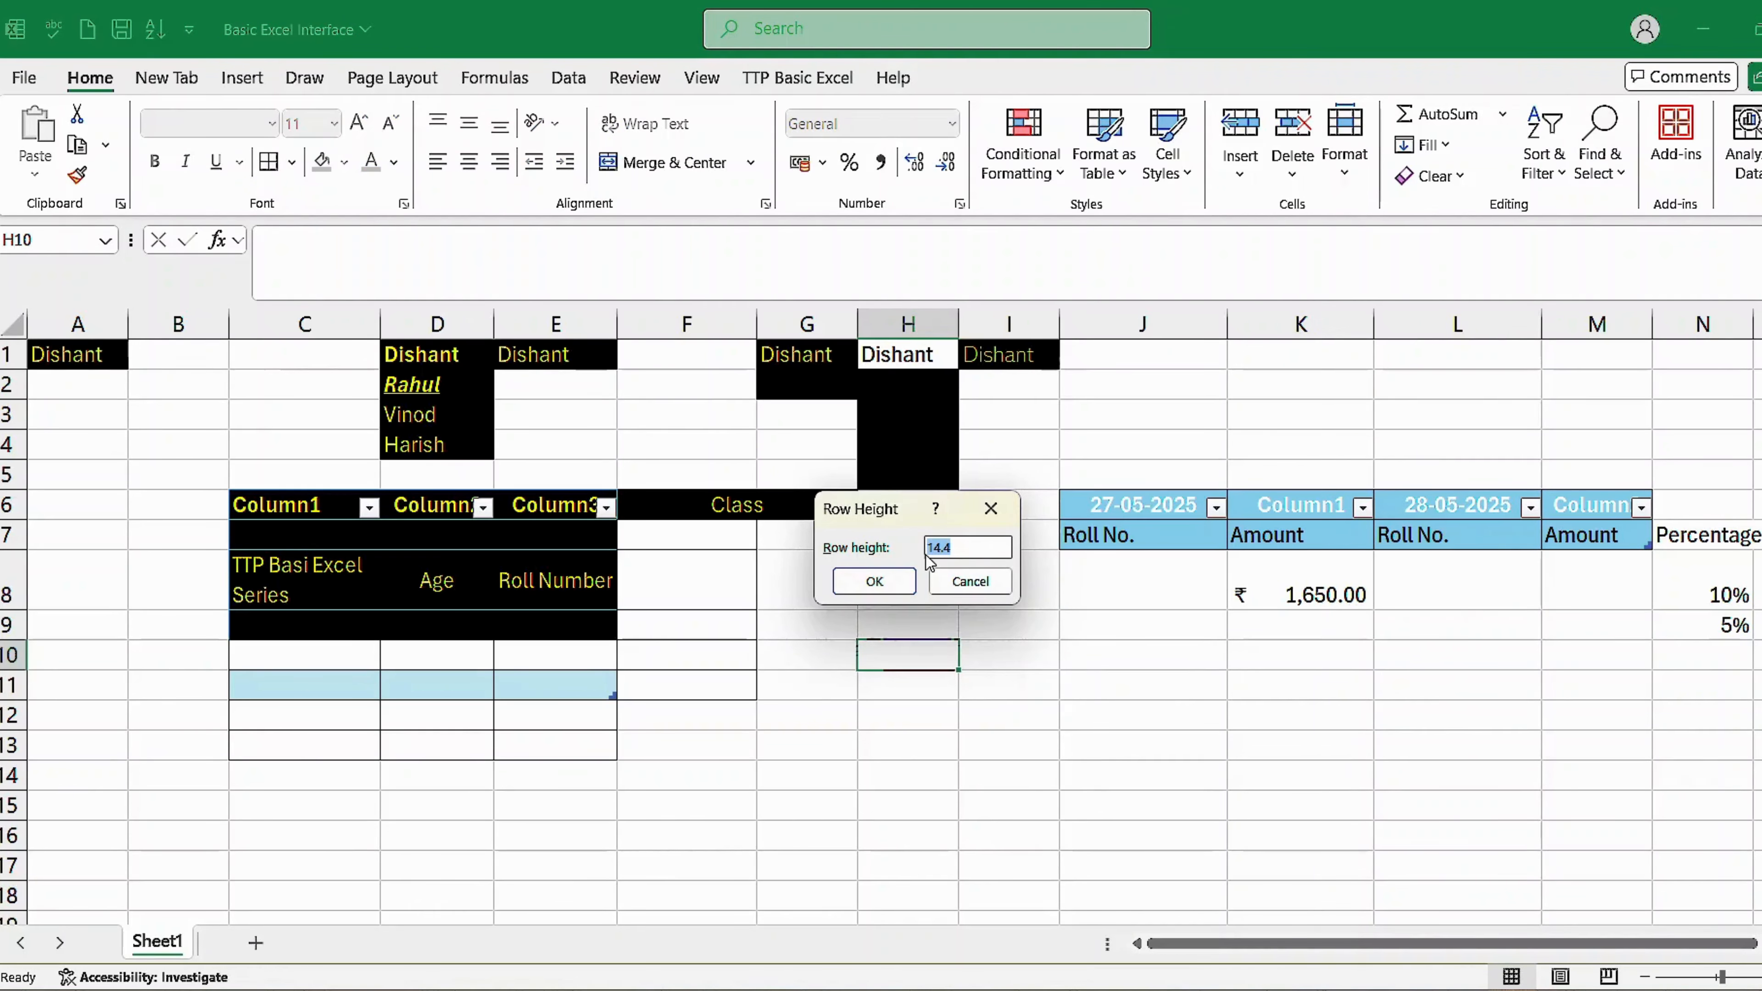
text(20)
click(874, 581)
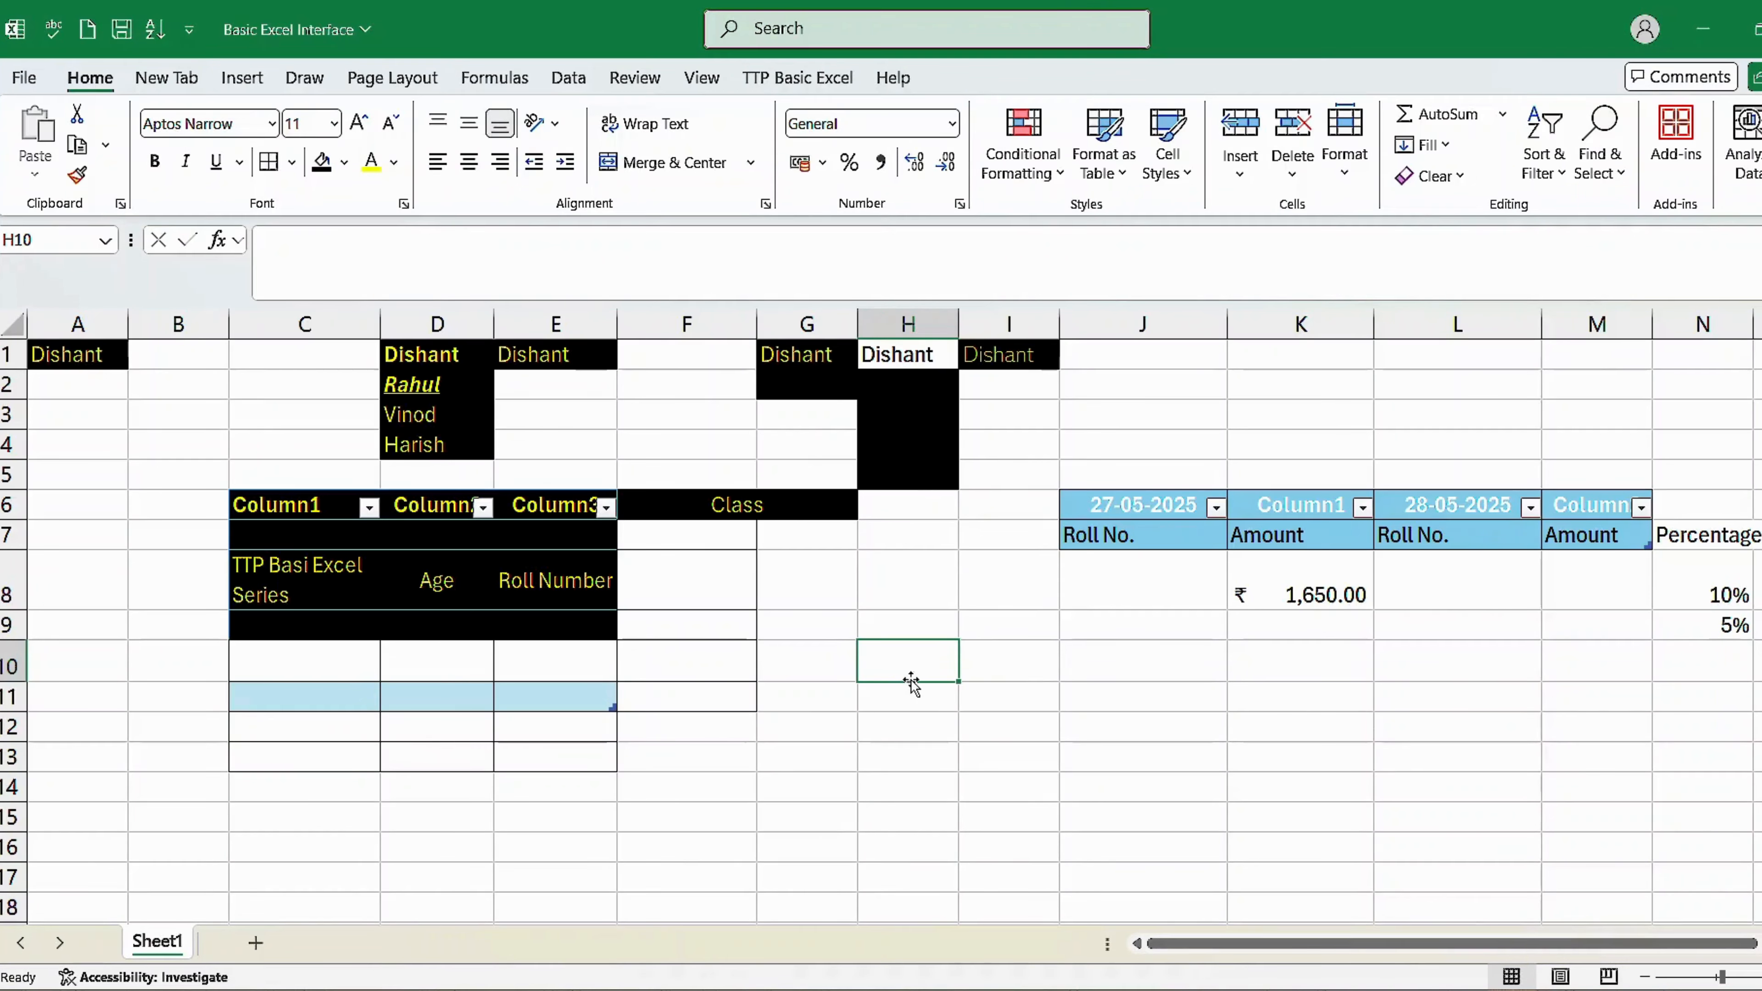
AutoFit row 10 to its contents and make row 11 taller by hand
click(890, 694)
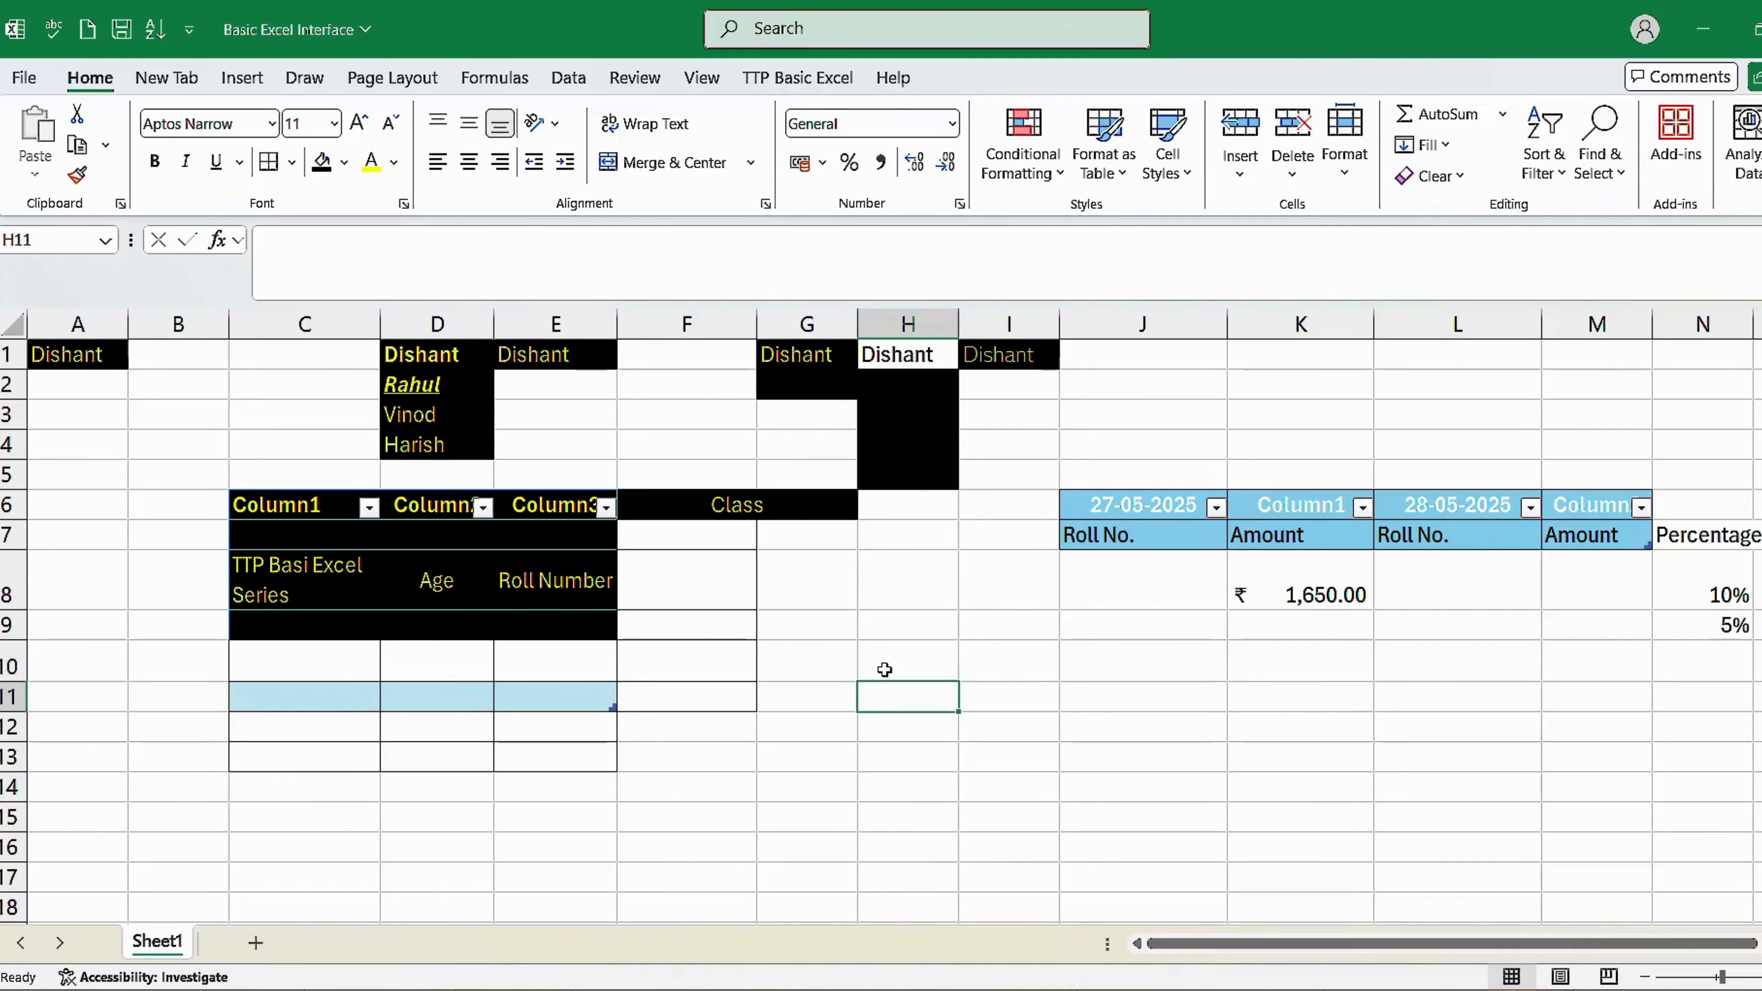
double_click(7, 681)
drag(10, 699, 9, 734)
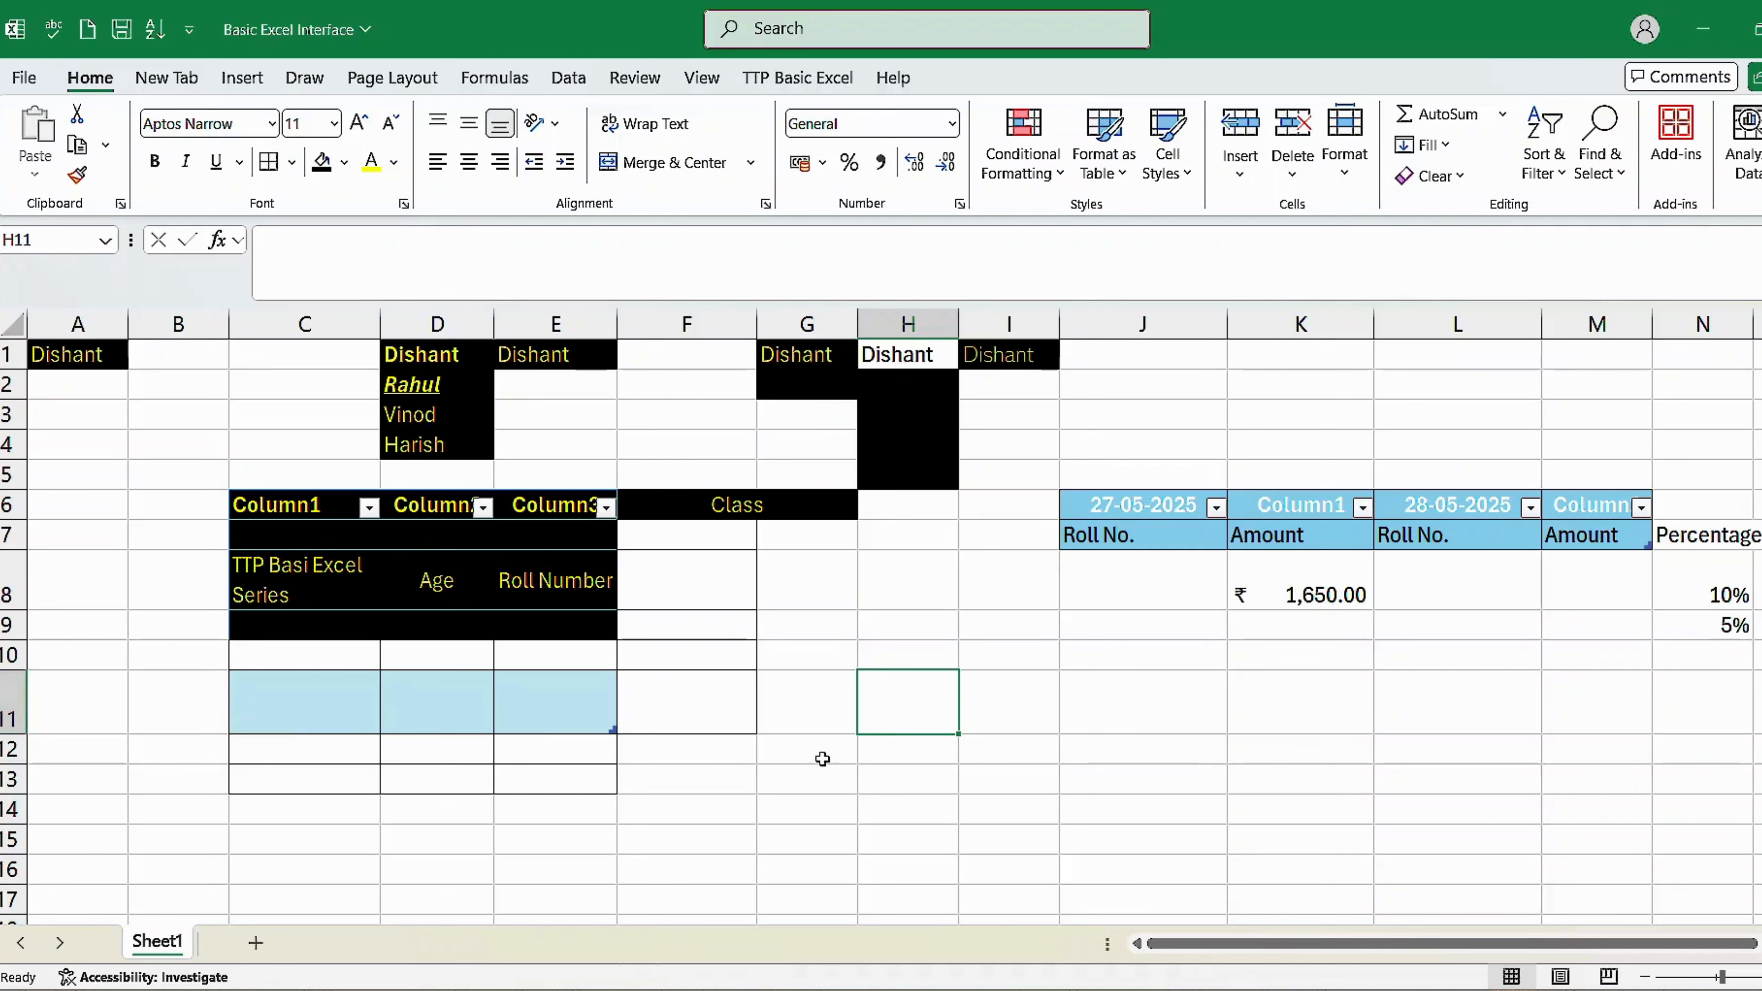
Set the height of row 11 to 35, working from cell H11
click(1346, 153)
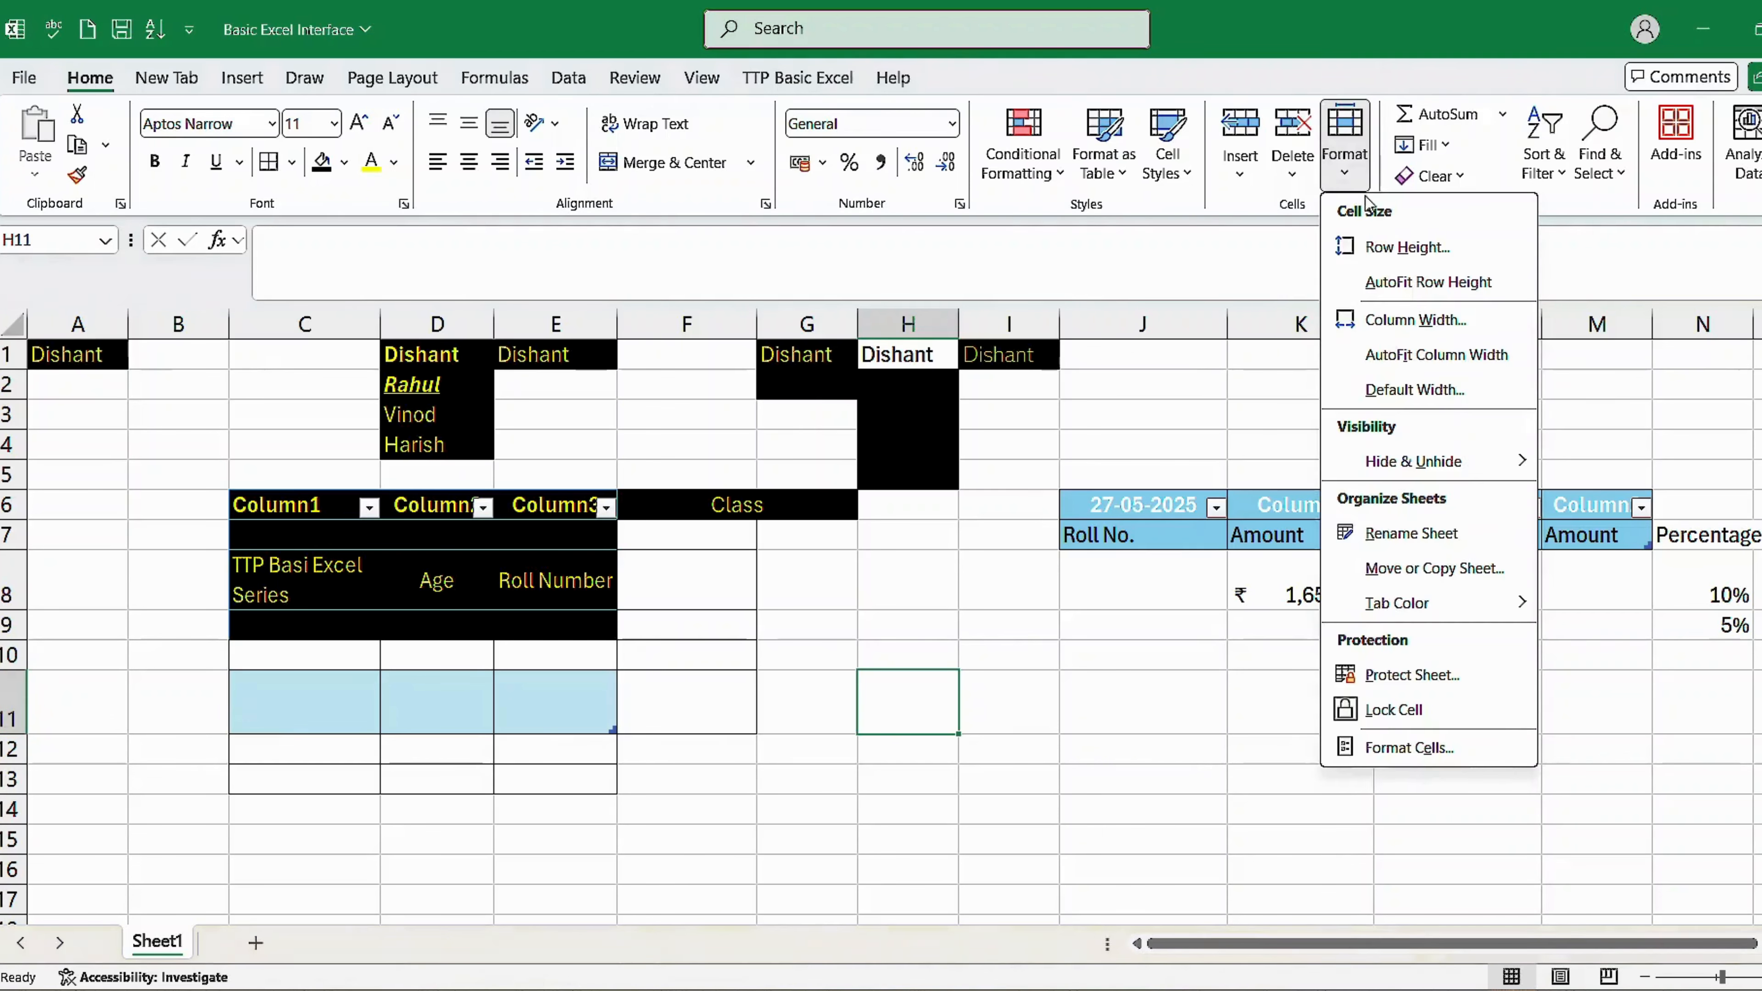
click(1377, 240)
text(35)
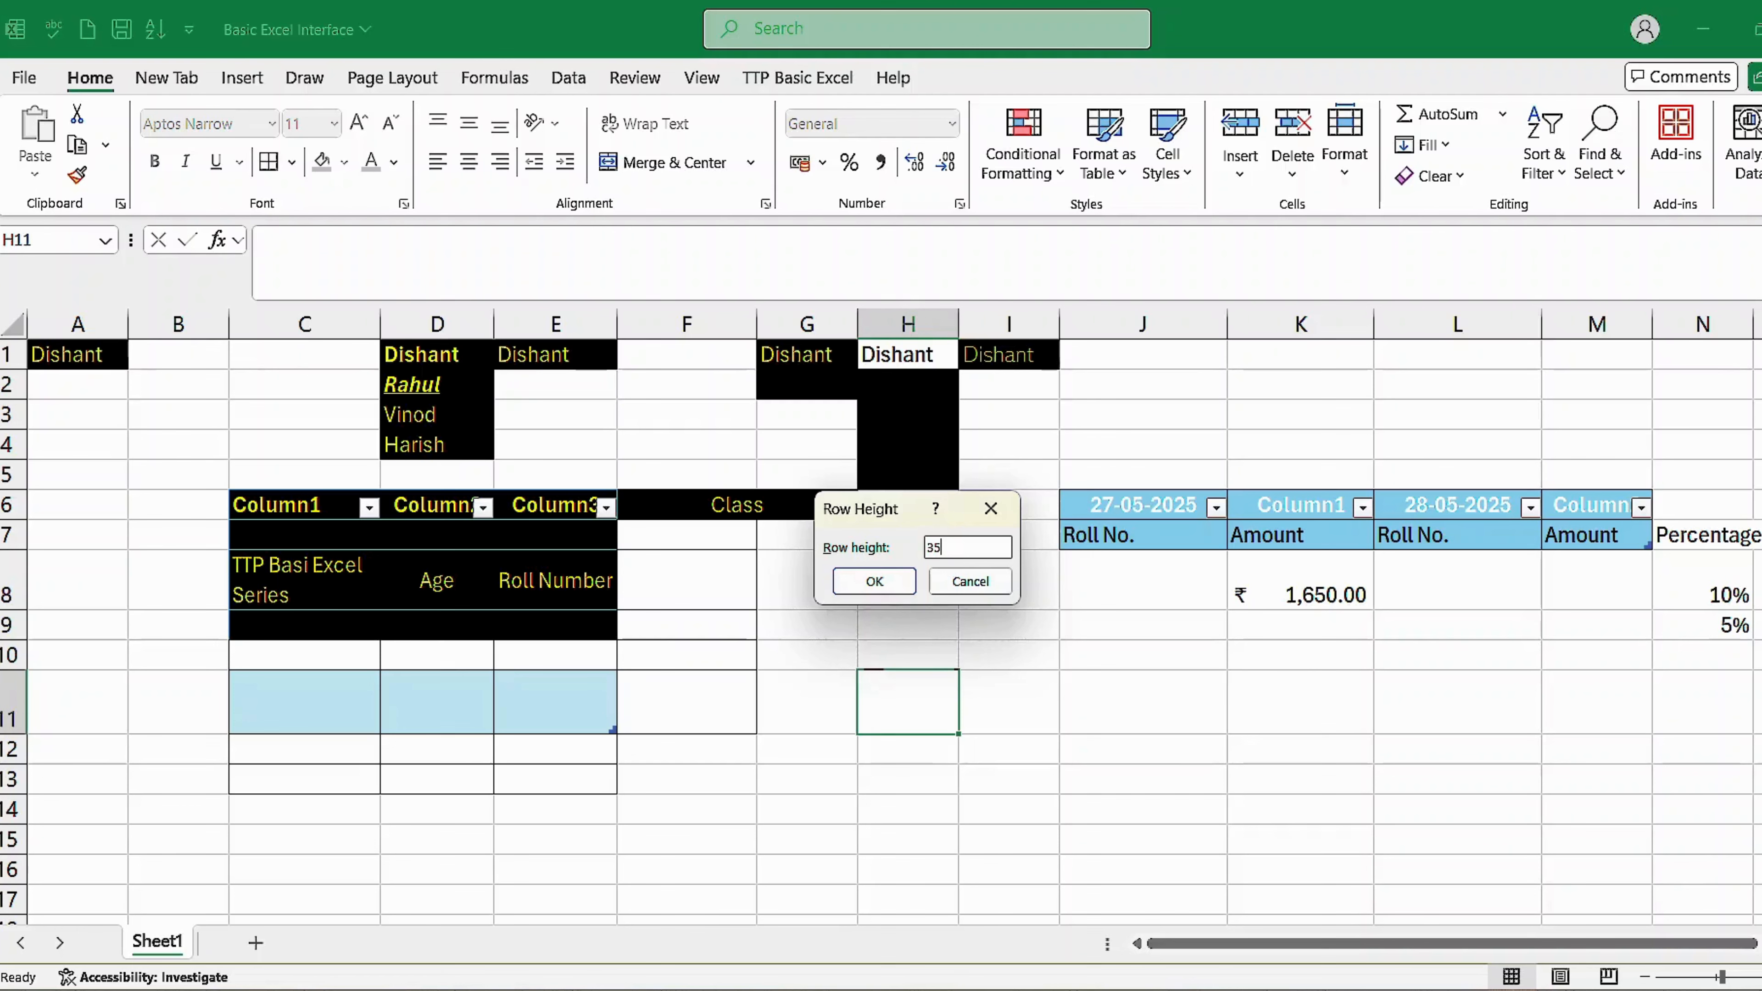
click(872, 580)
Increase the height of row 11 to 100 and select H11 again
click(1346, 153)
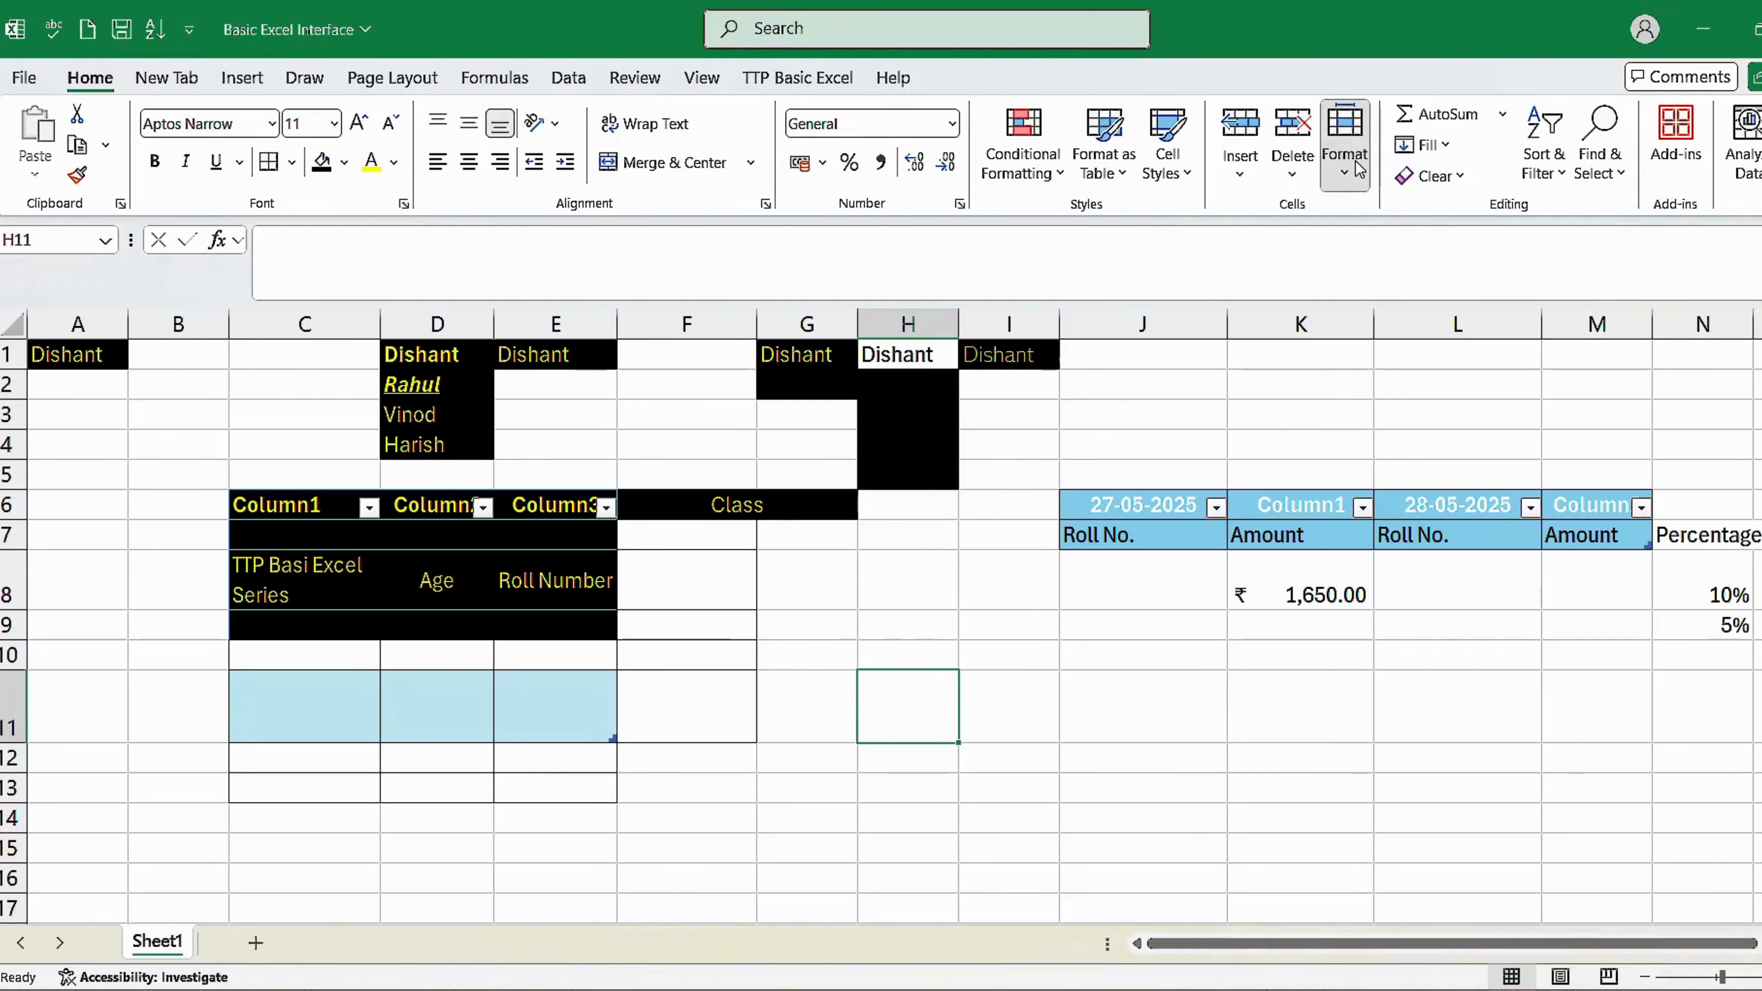
click(1381, 239)
text(1,650.)
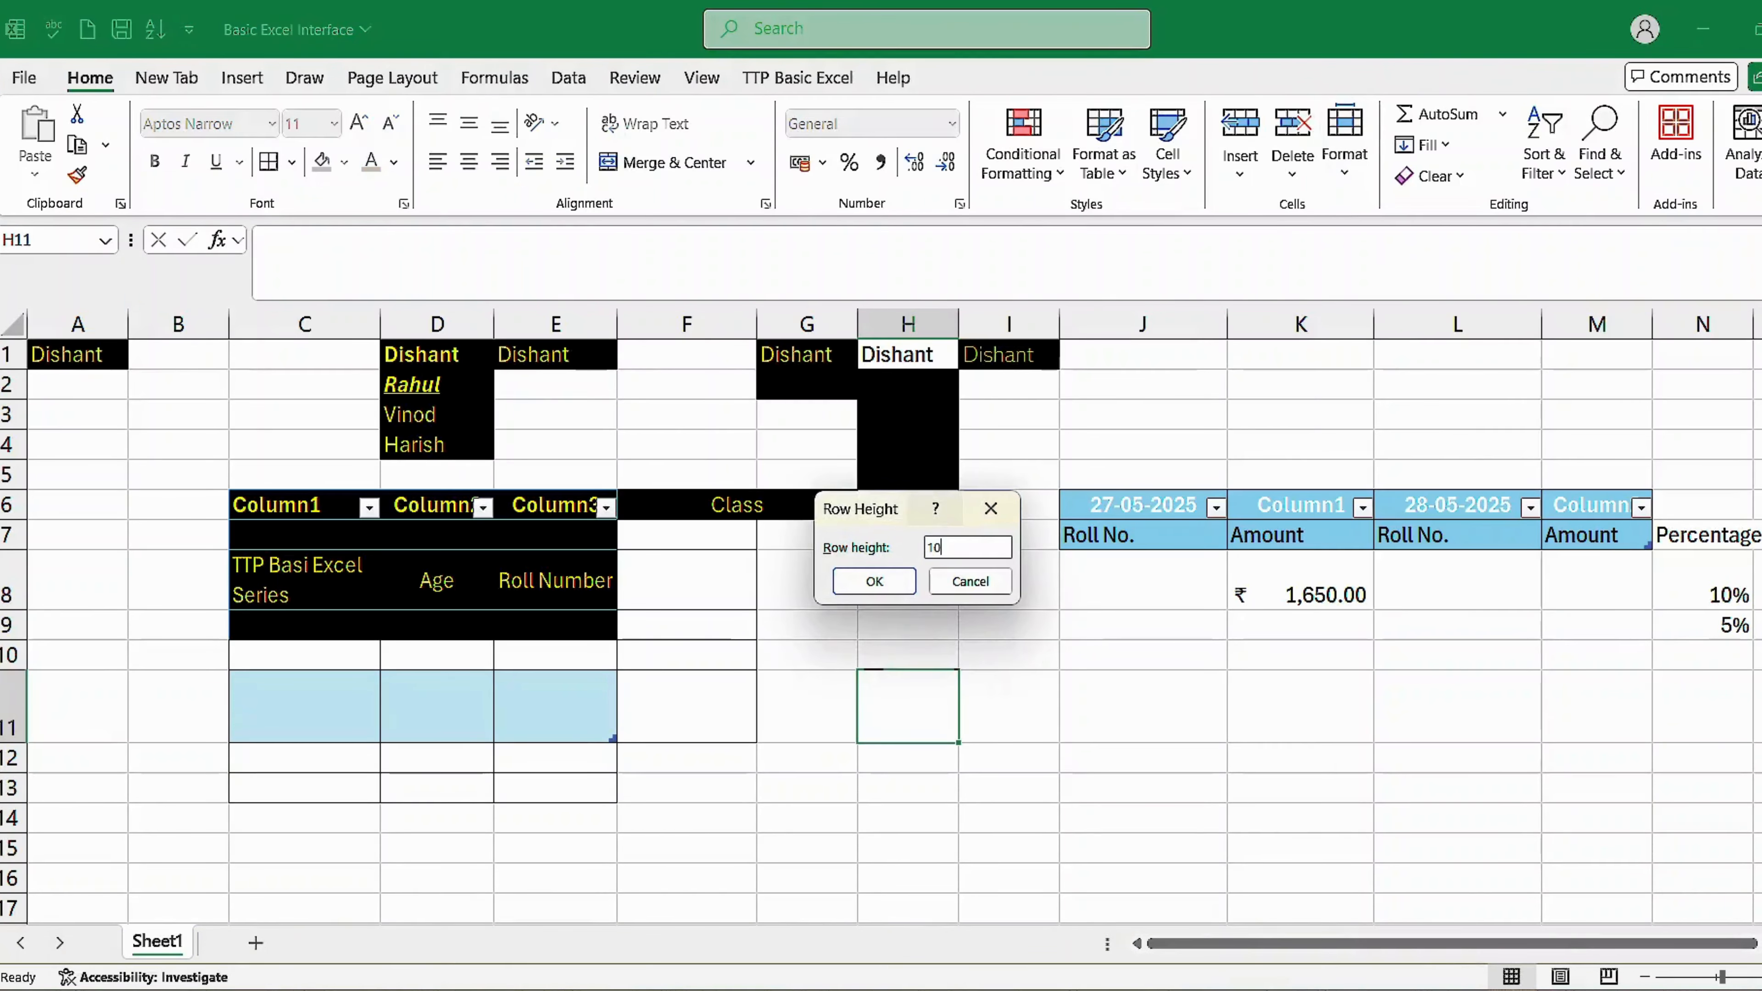
text(0)
click(874, 581)
drag(566, 765, 701, 777)
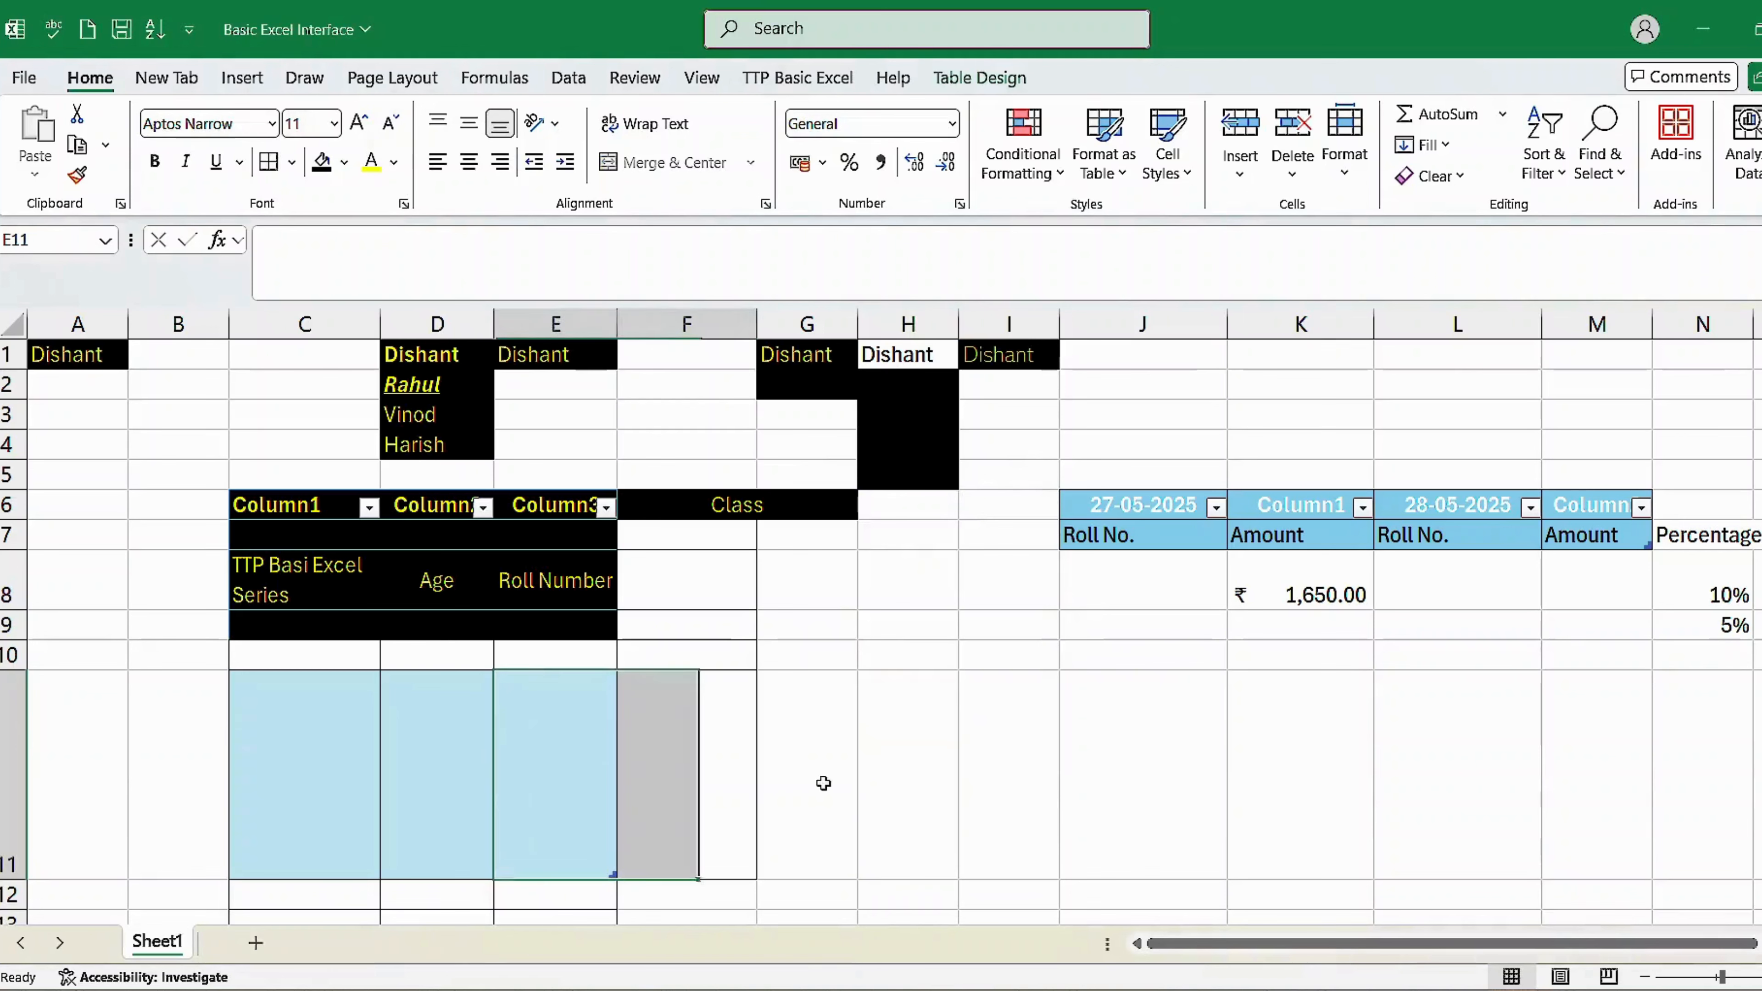
click(1297, 771)
double_click(901, 768)
key(Escape)
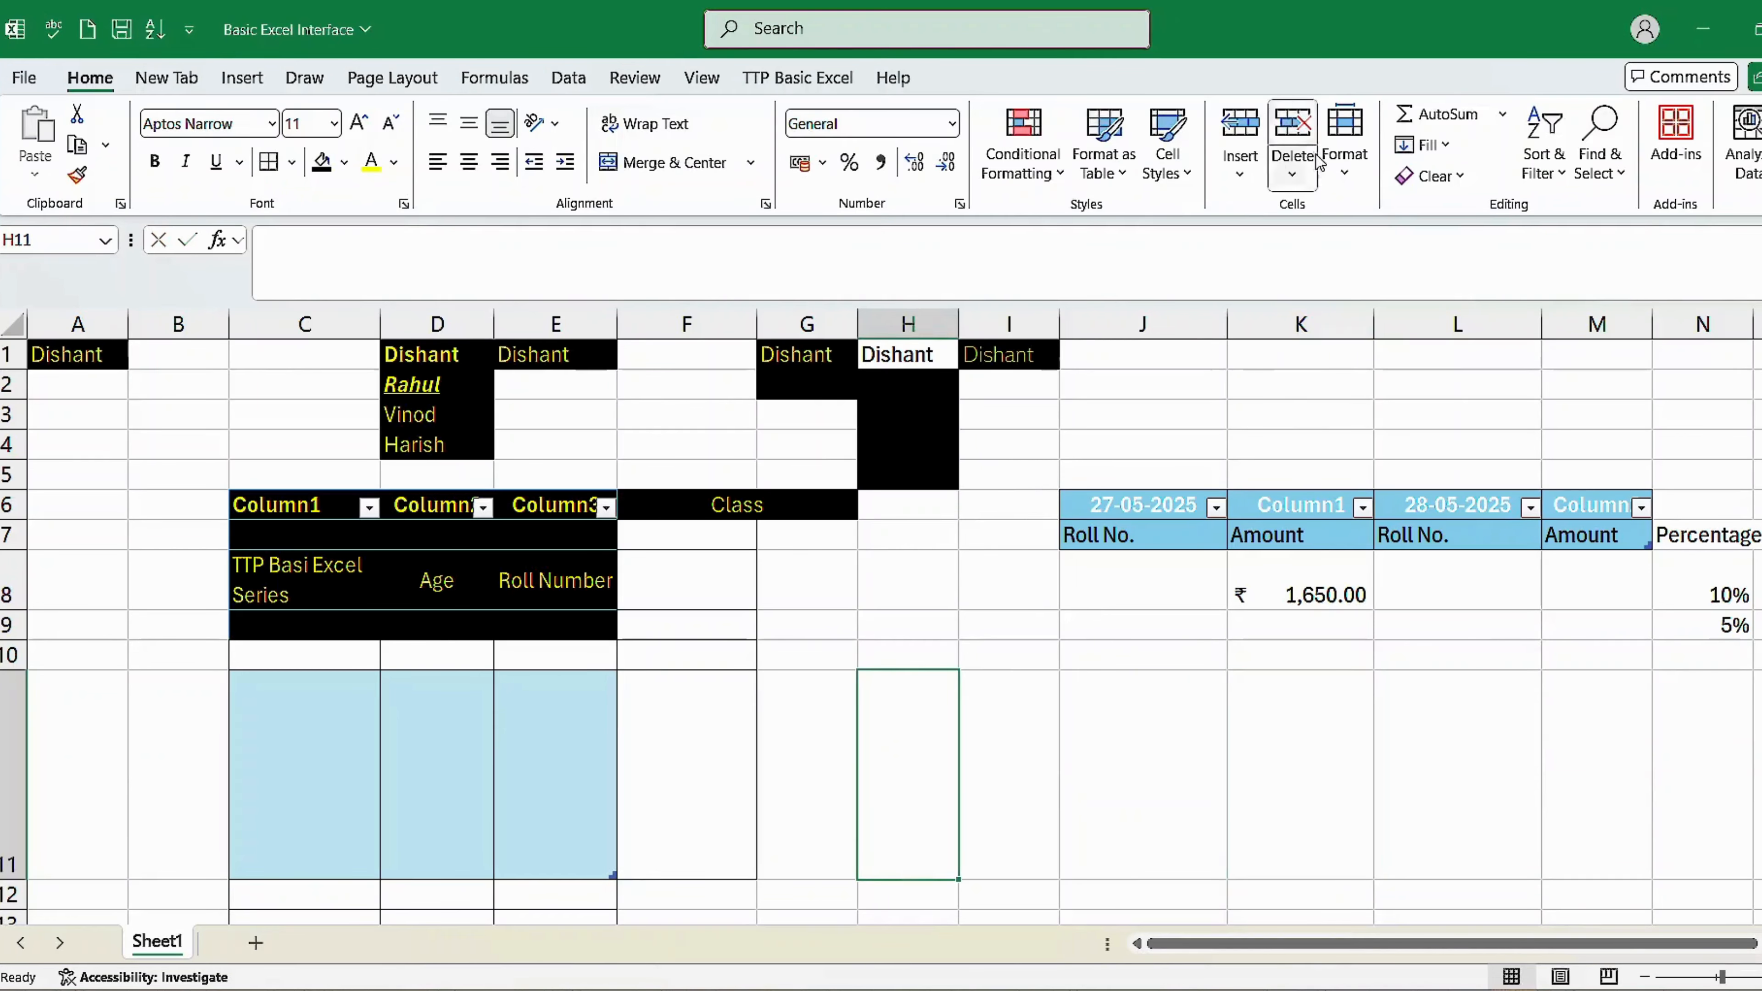
Apply AutoFit Row Height to row 11
right_click(1357, 158)
click(1345, 161)
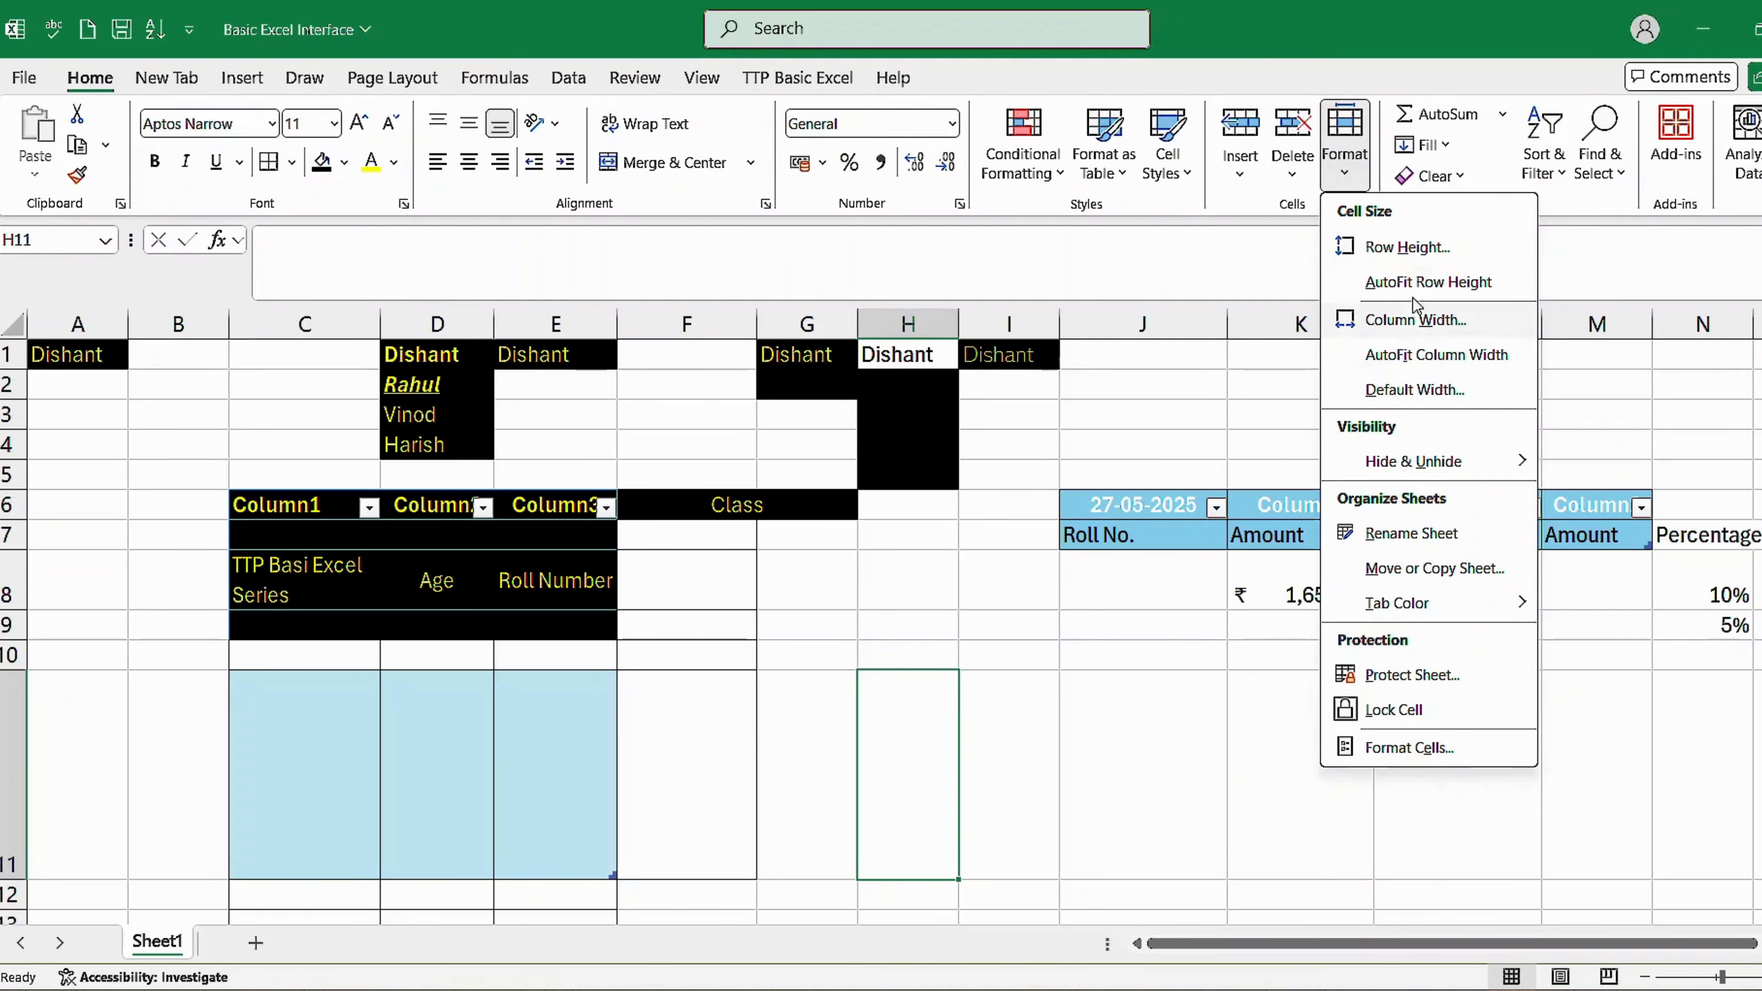
click(1415, 282)
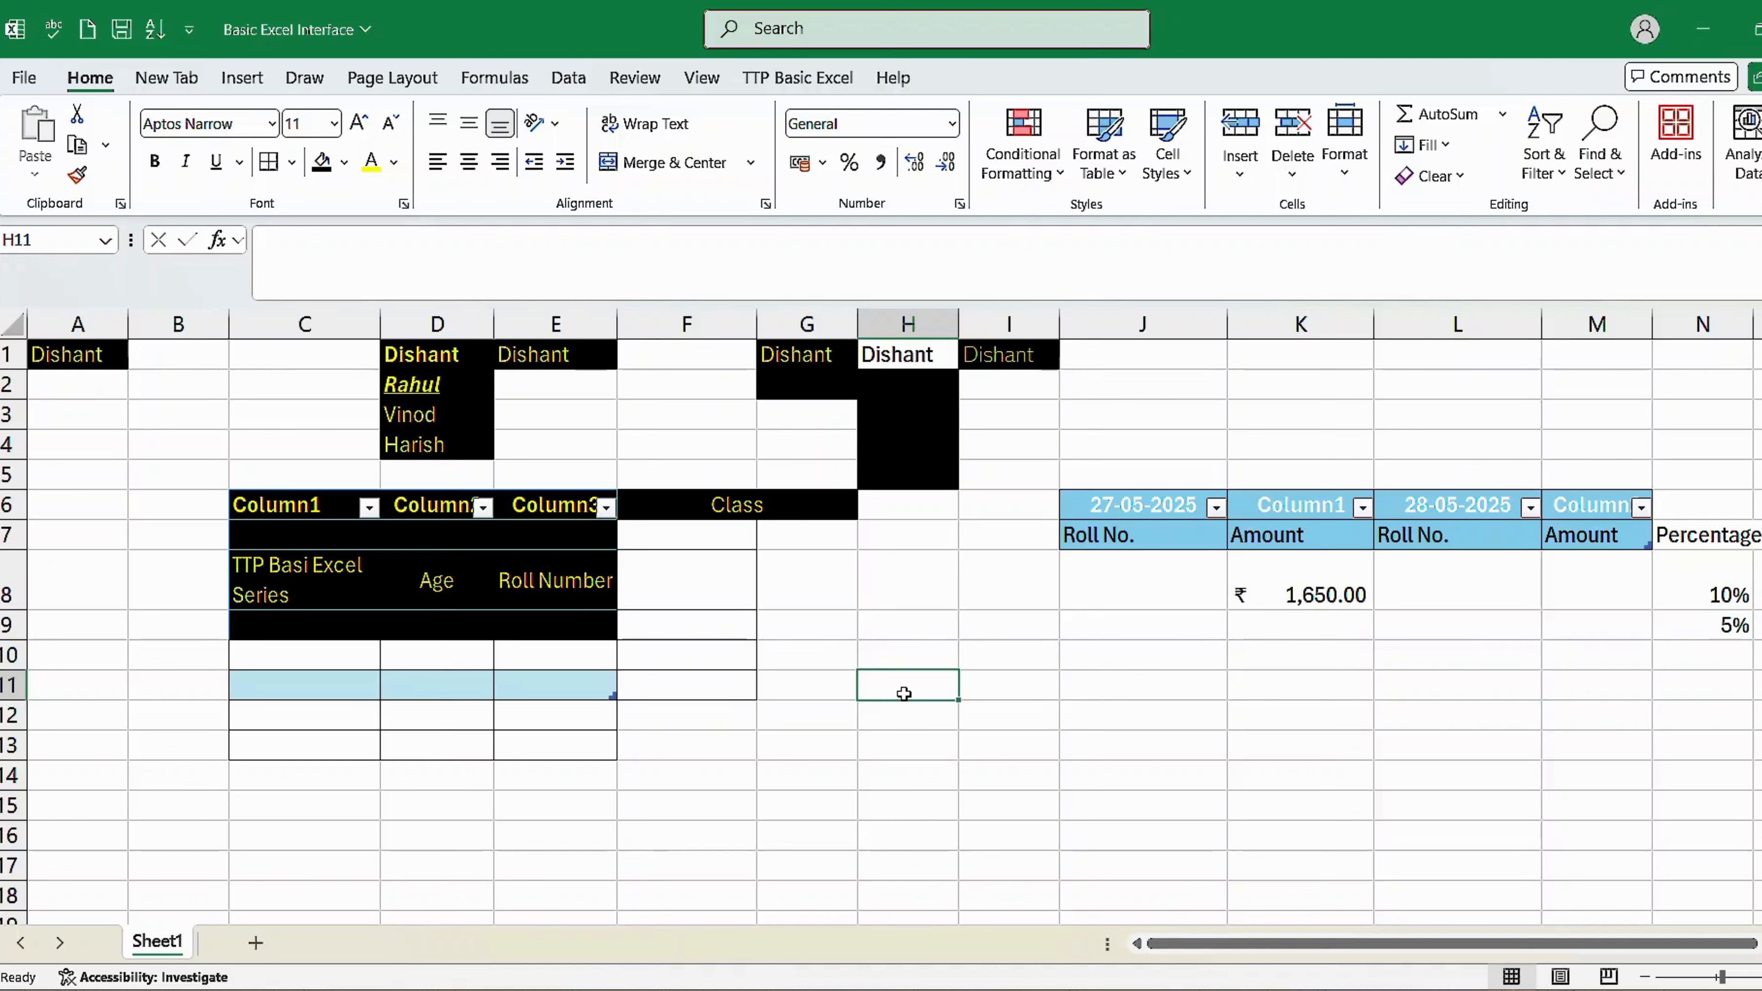
click(1345, 161)
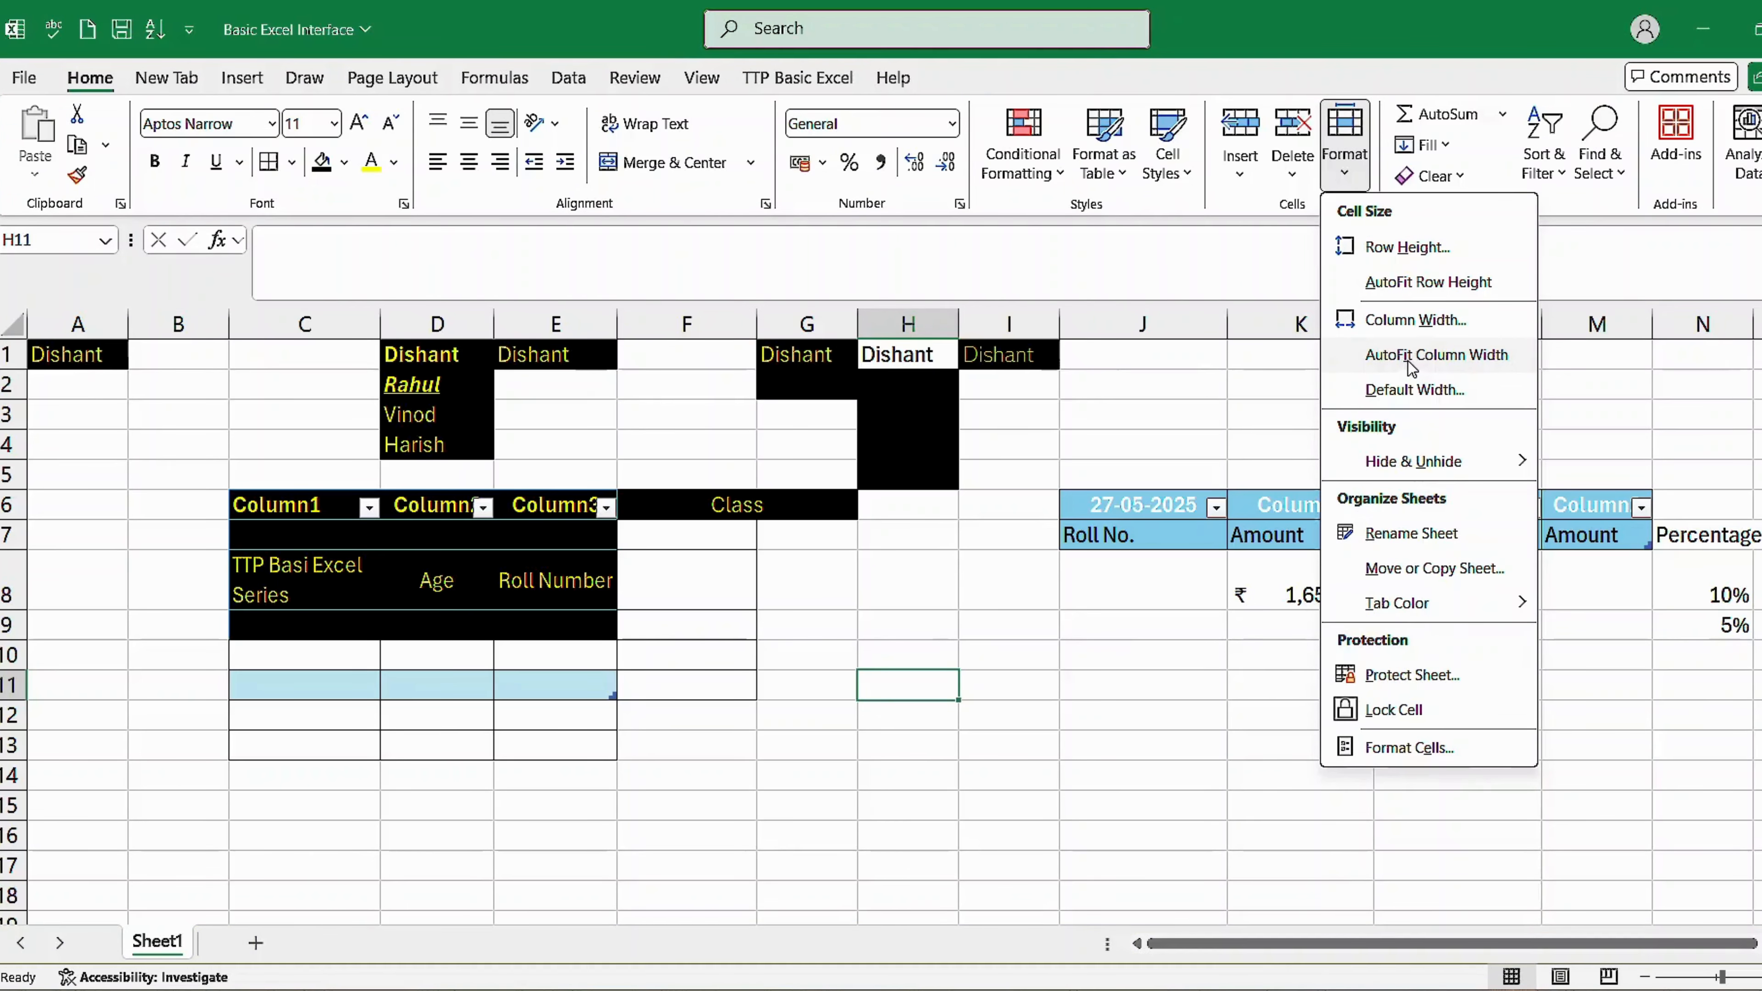
click(1471, 146)
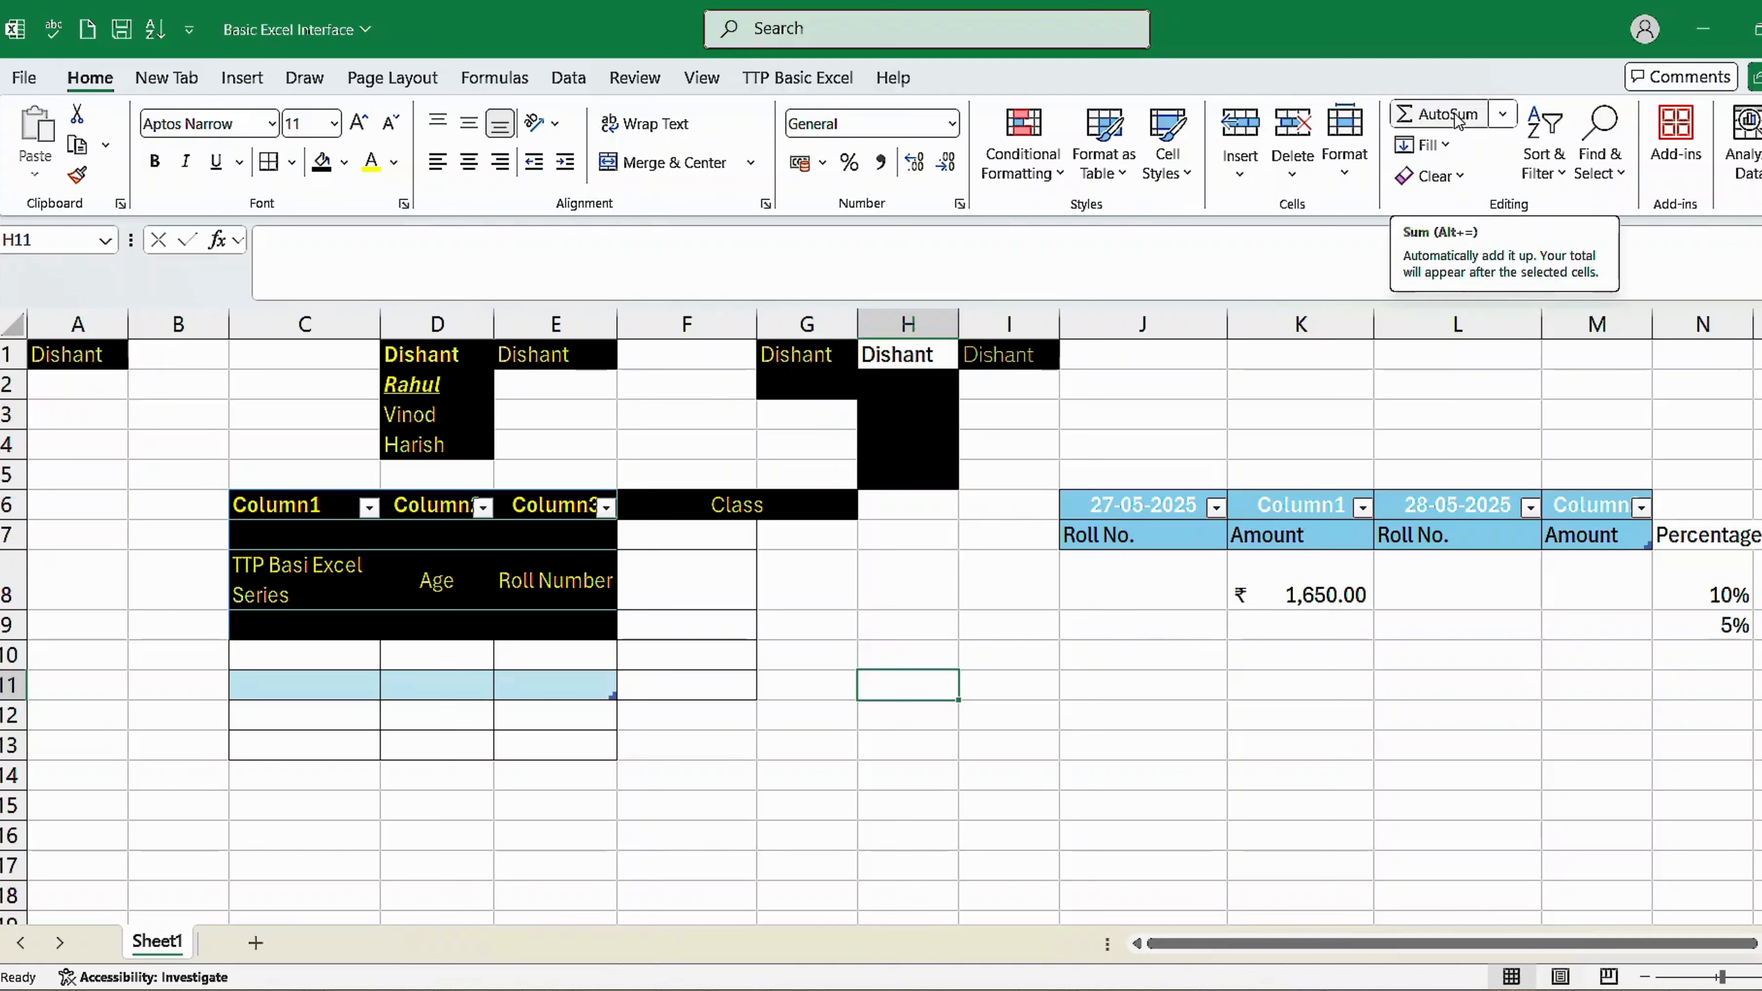
Enter the numbers 1, 2 and 3 in cells H11 to H13
text(1)
key(Return)
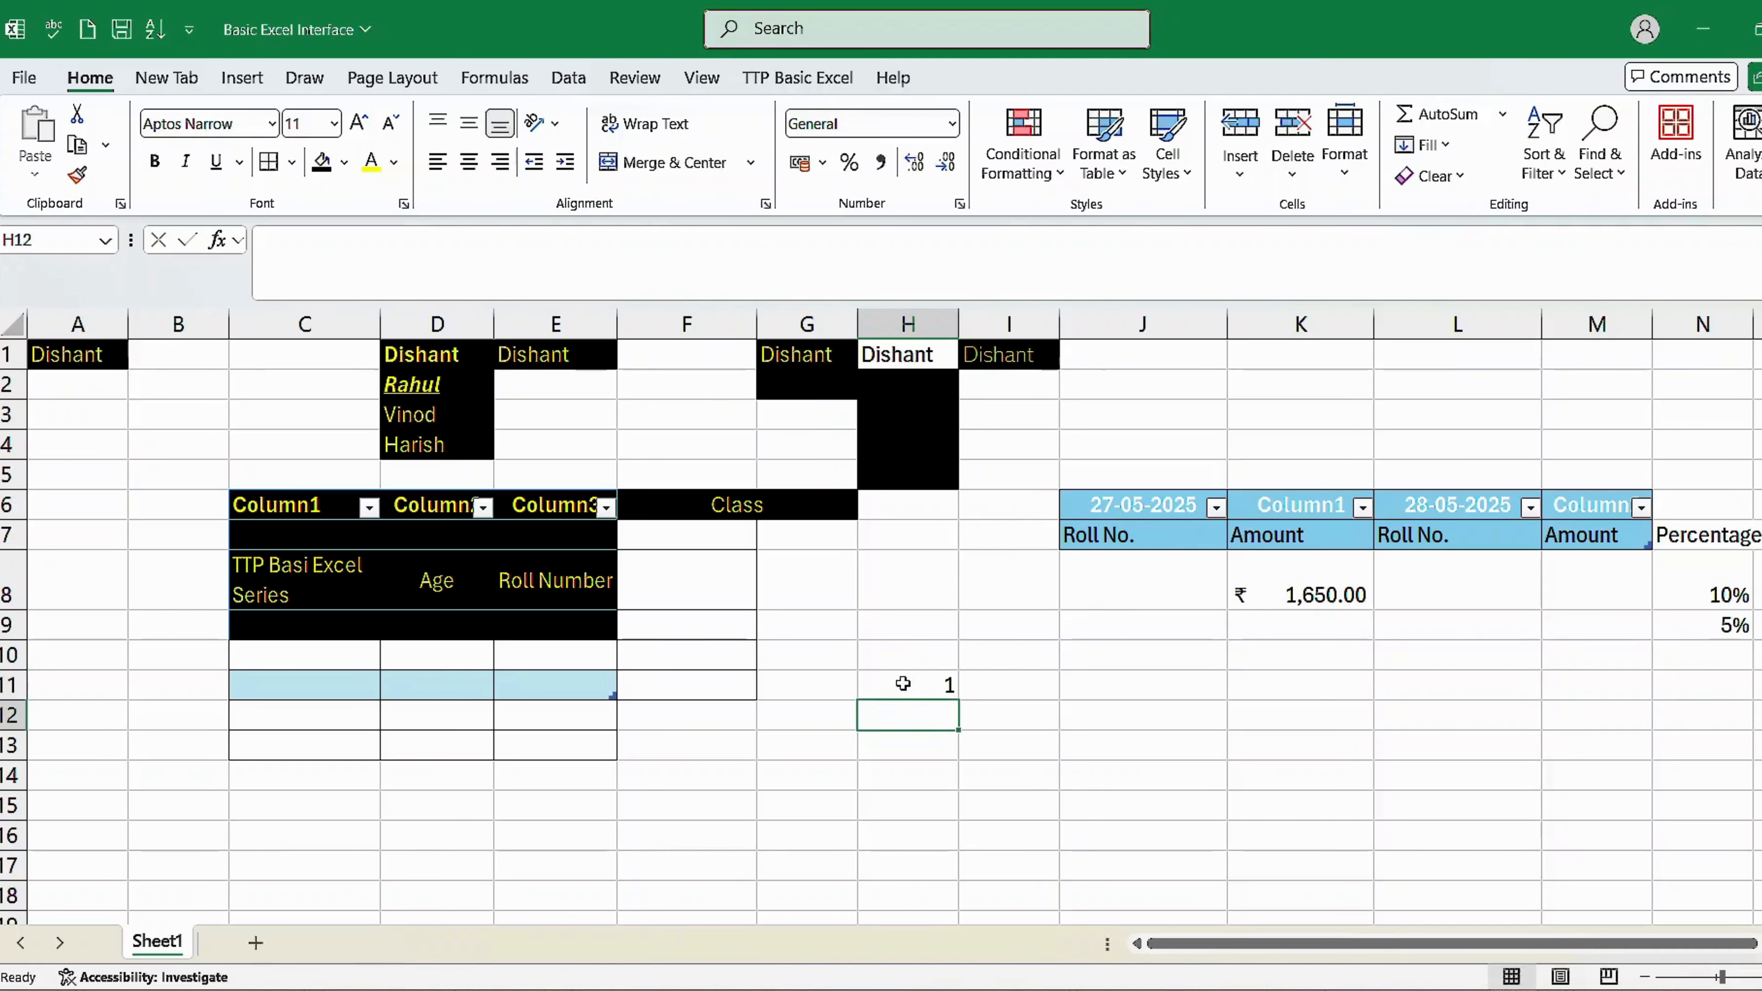
text(2)
key(Return)
text(3)
key(Return)
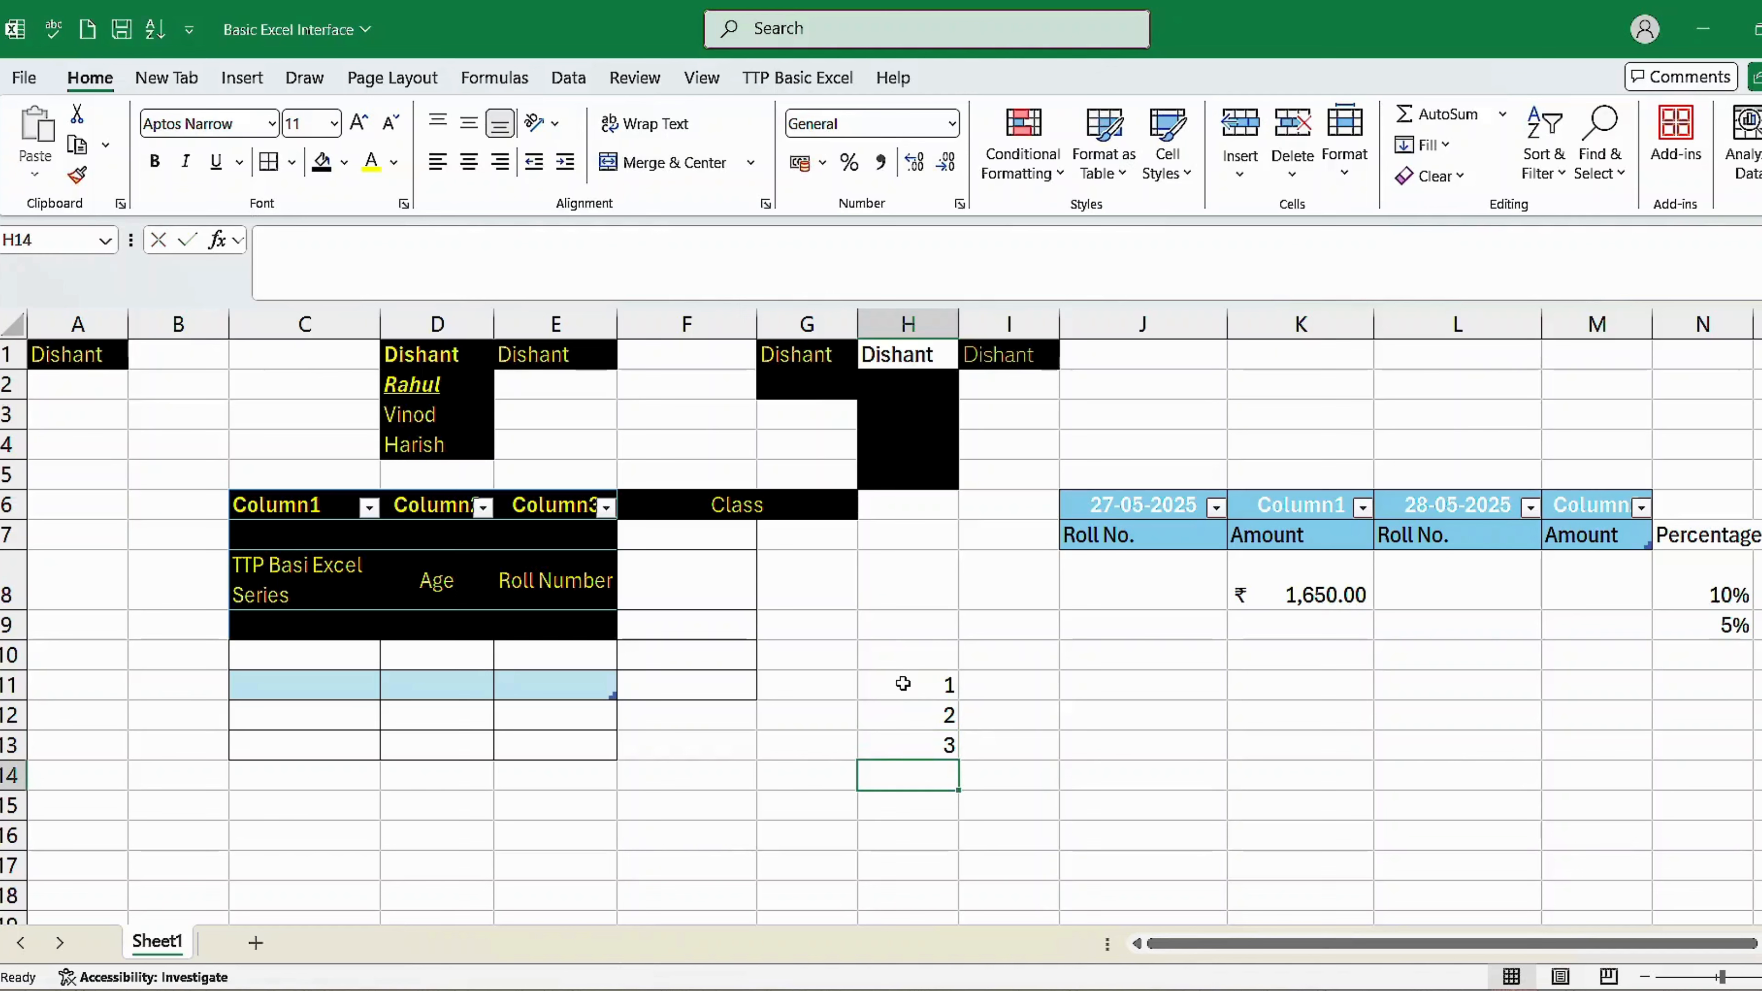
Total H11:H13 in cell H14 with AutoSum
click(1441, 115)
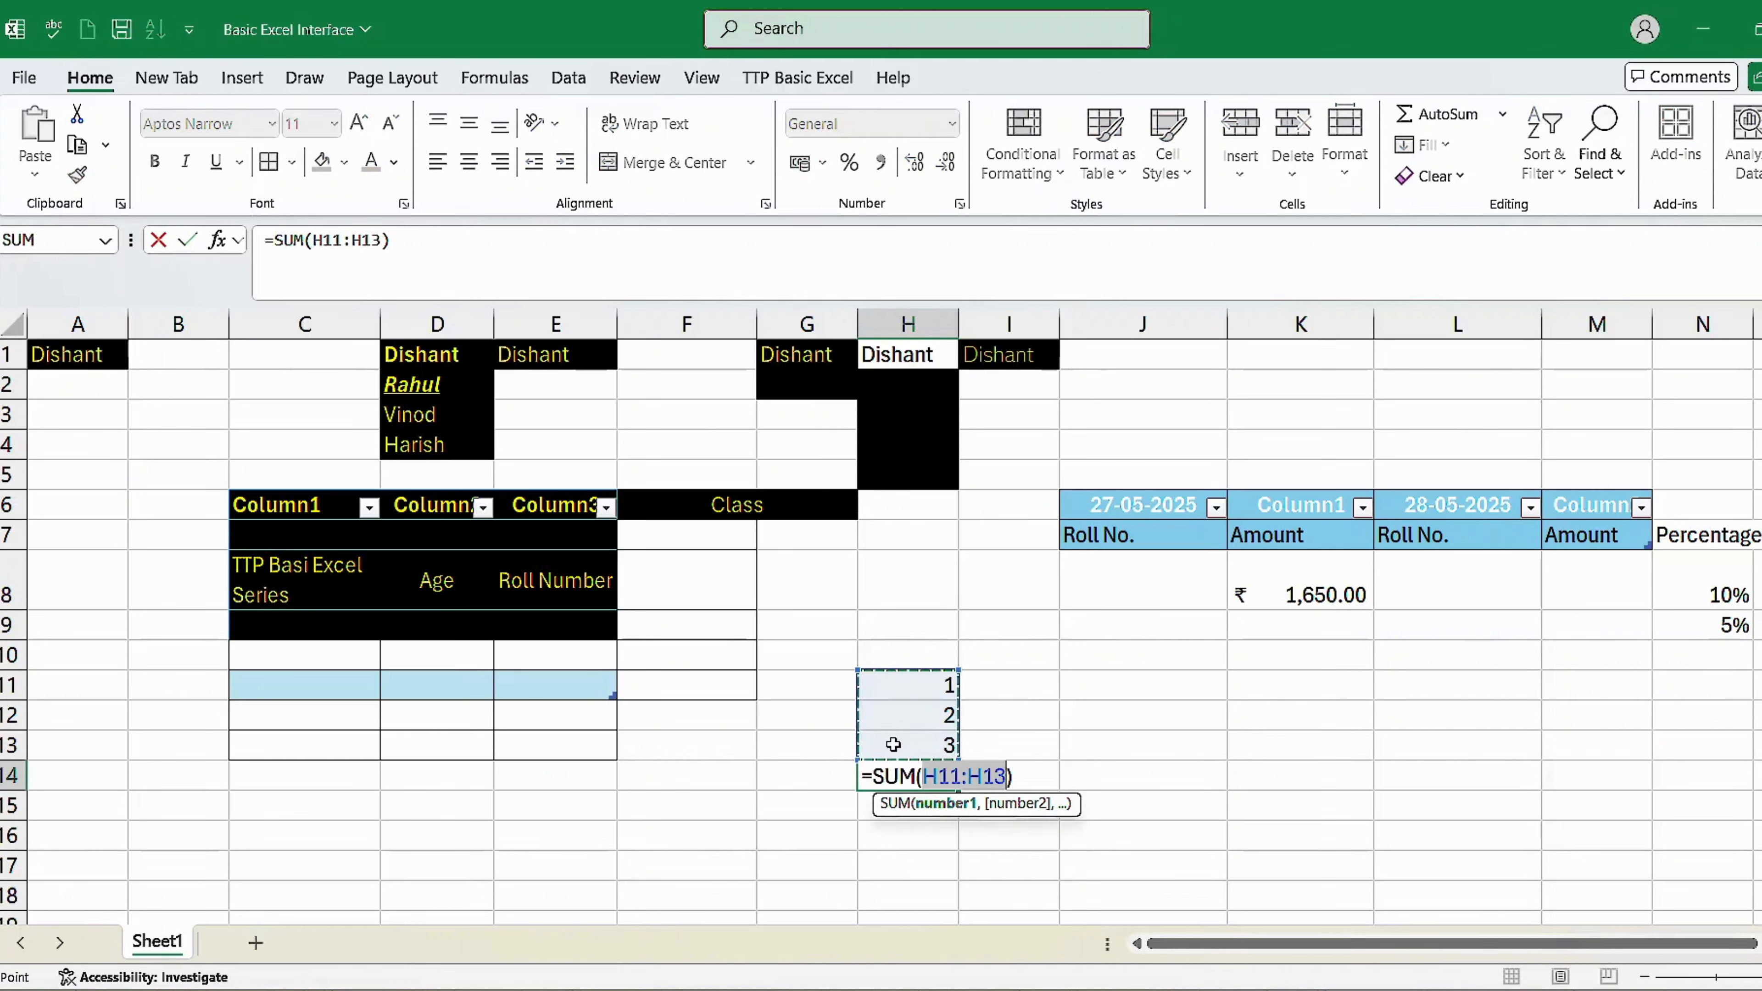
key(Return)
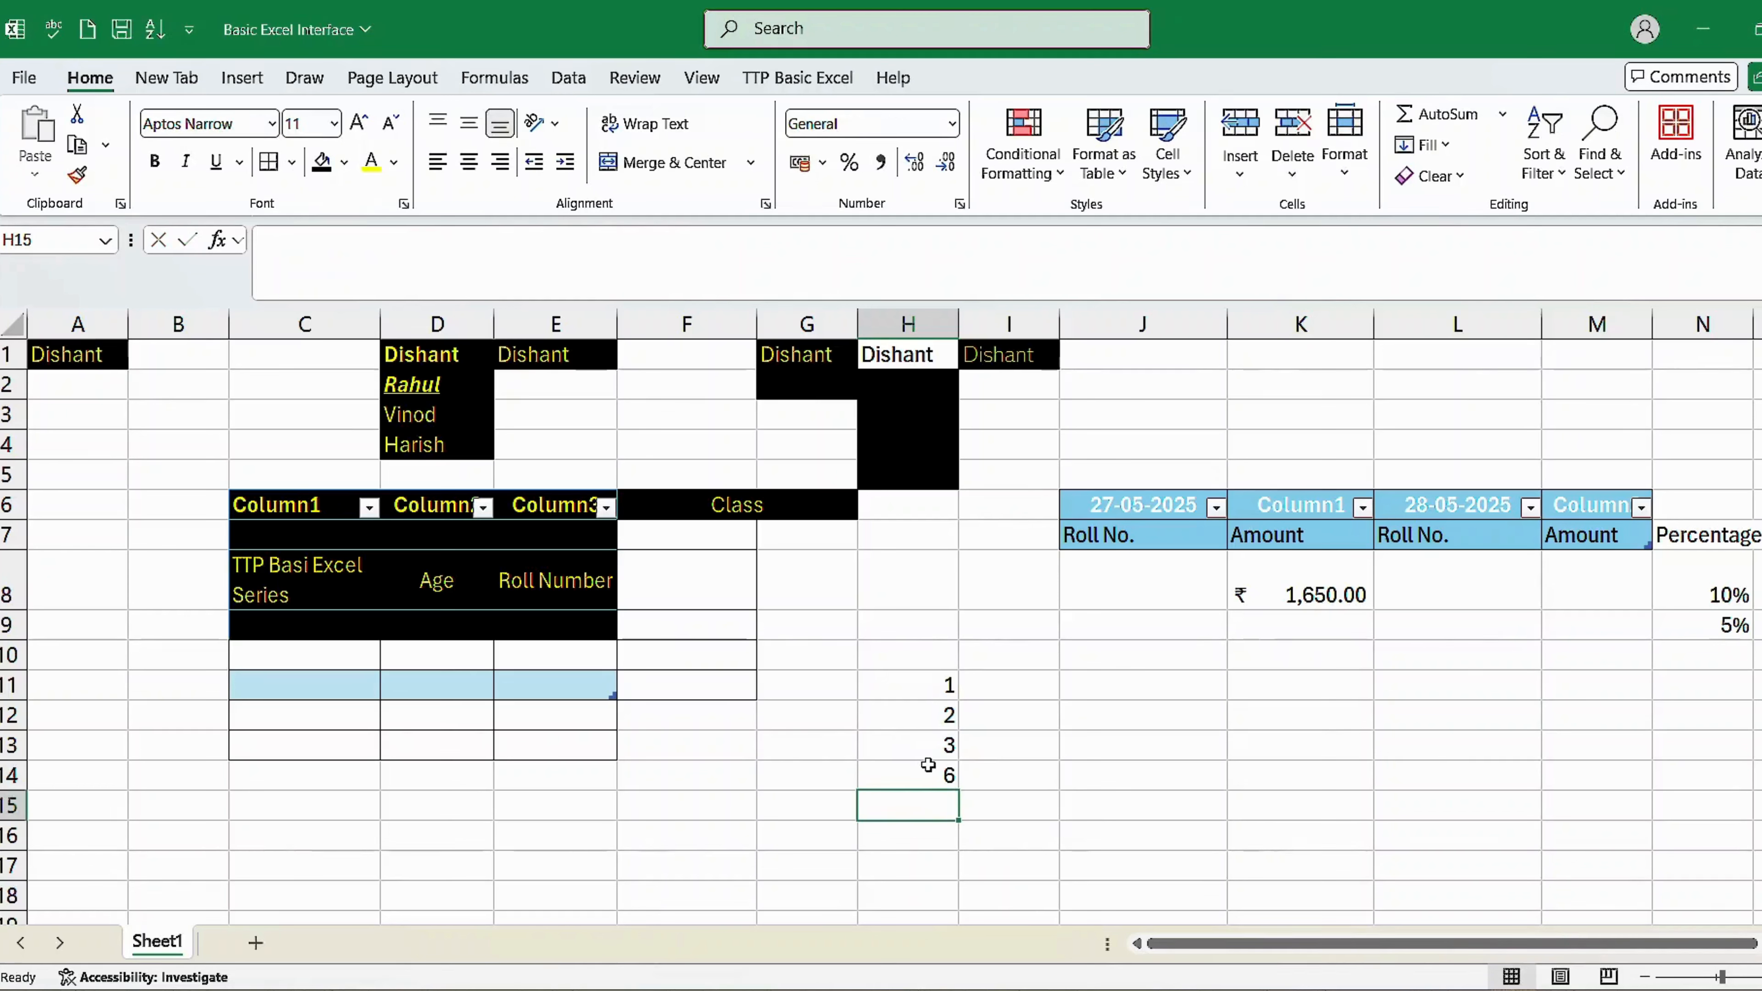
double_click(928, 765)
key(Escape)
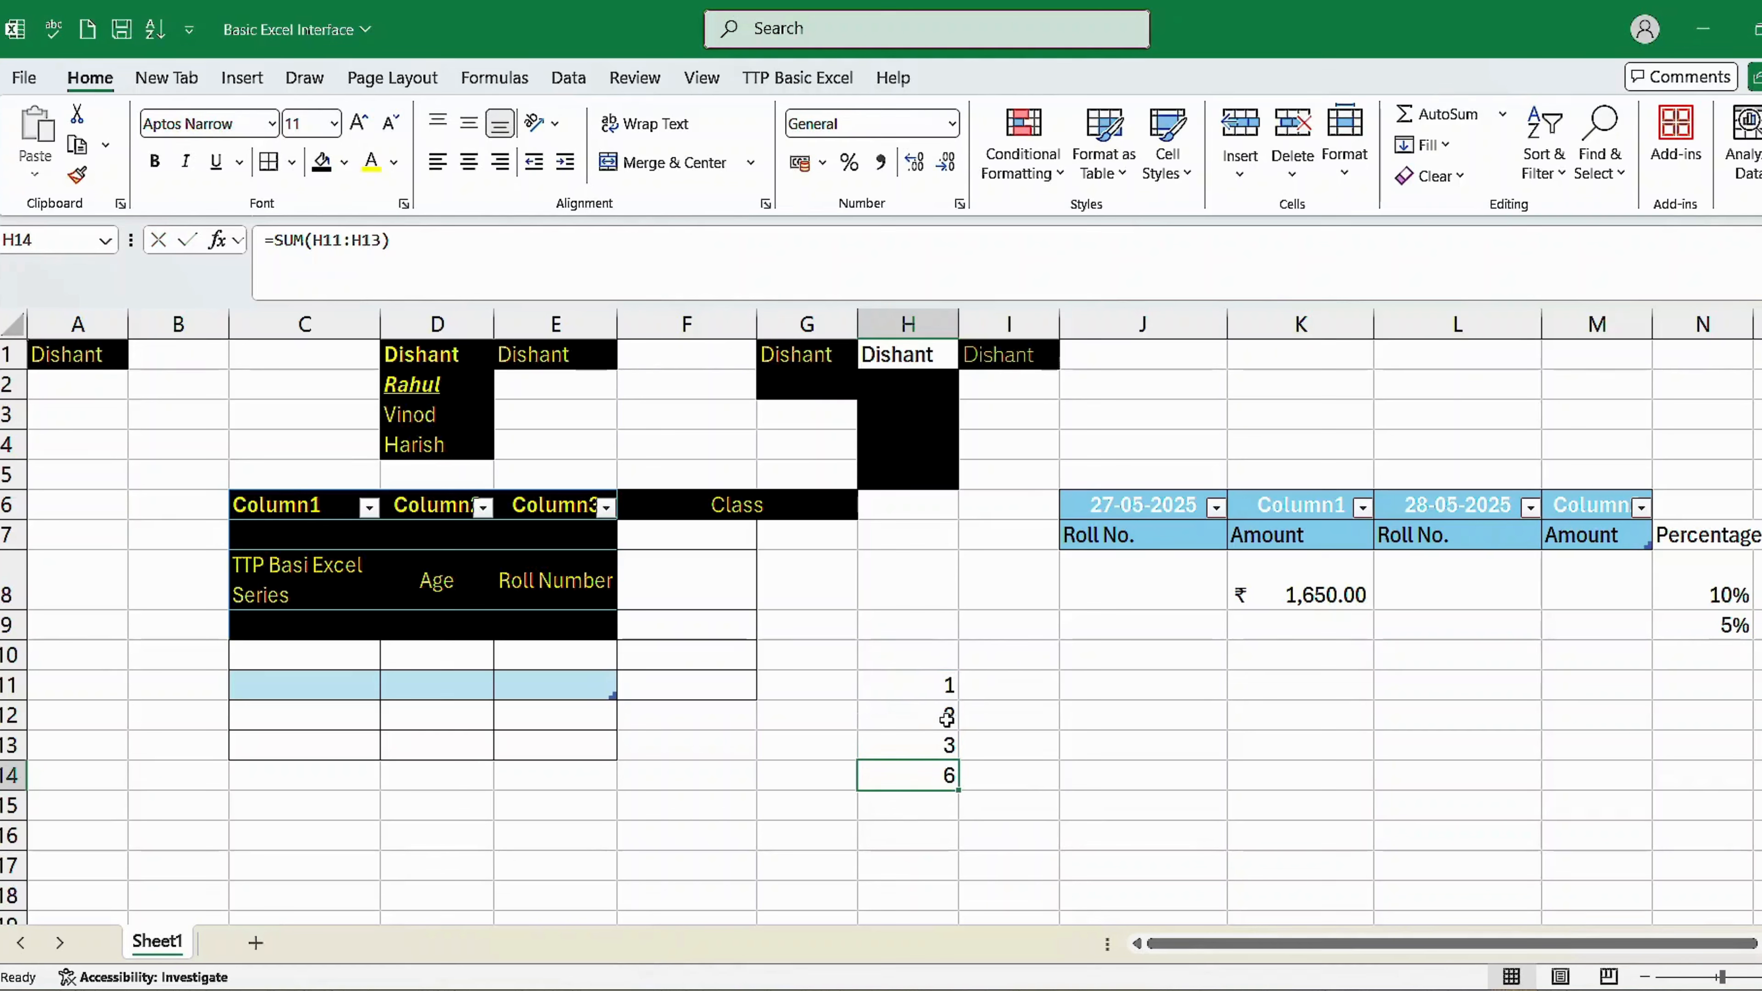
Try to enter the AutoSum formula in H14 once more
double_click(1464, 116)
key(Return)
key(Return)
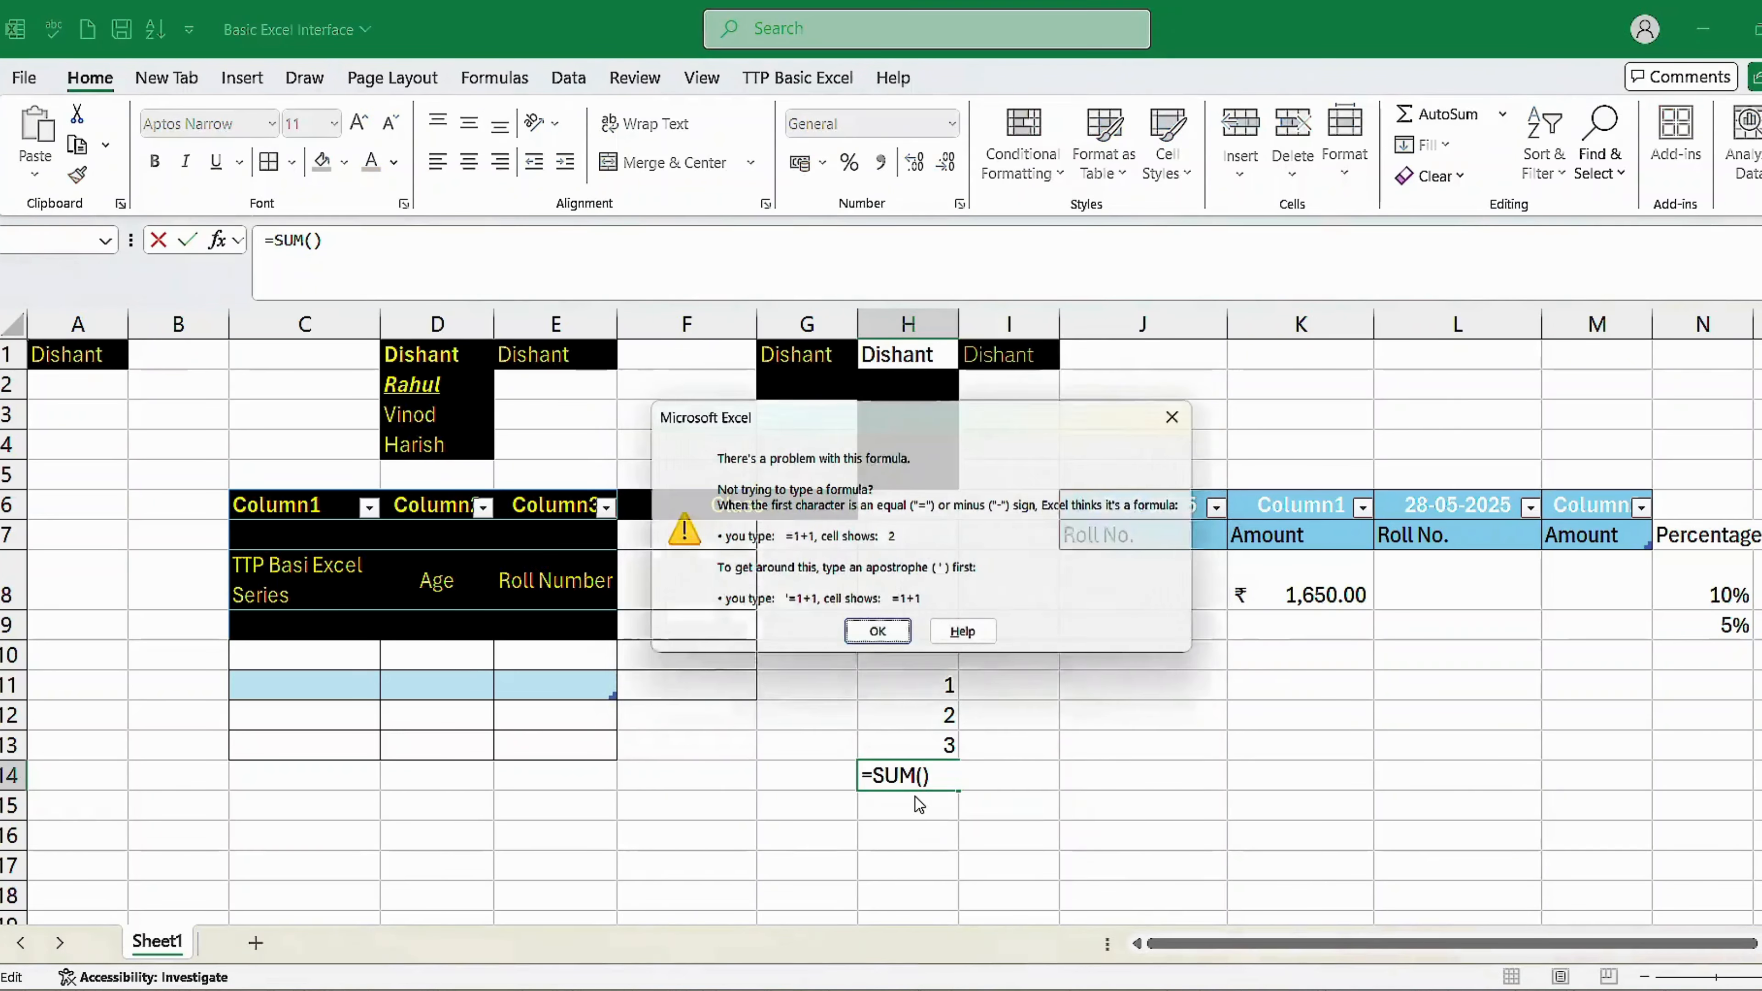
key(Return)
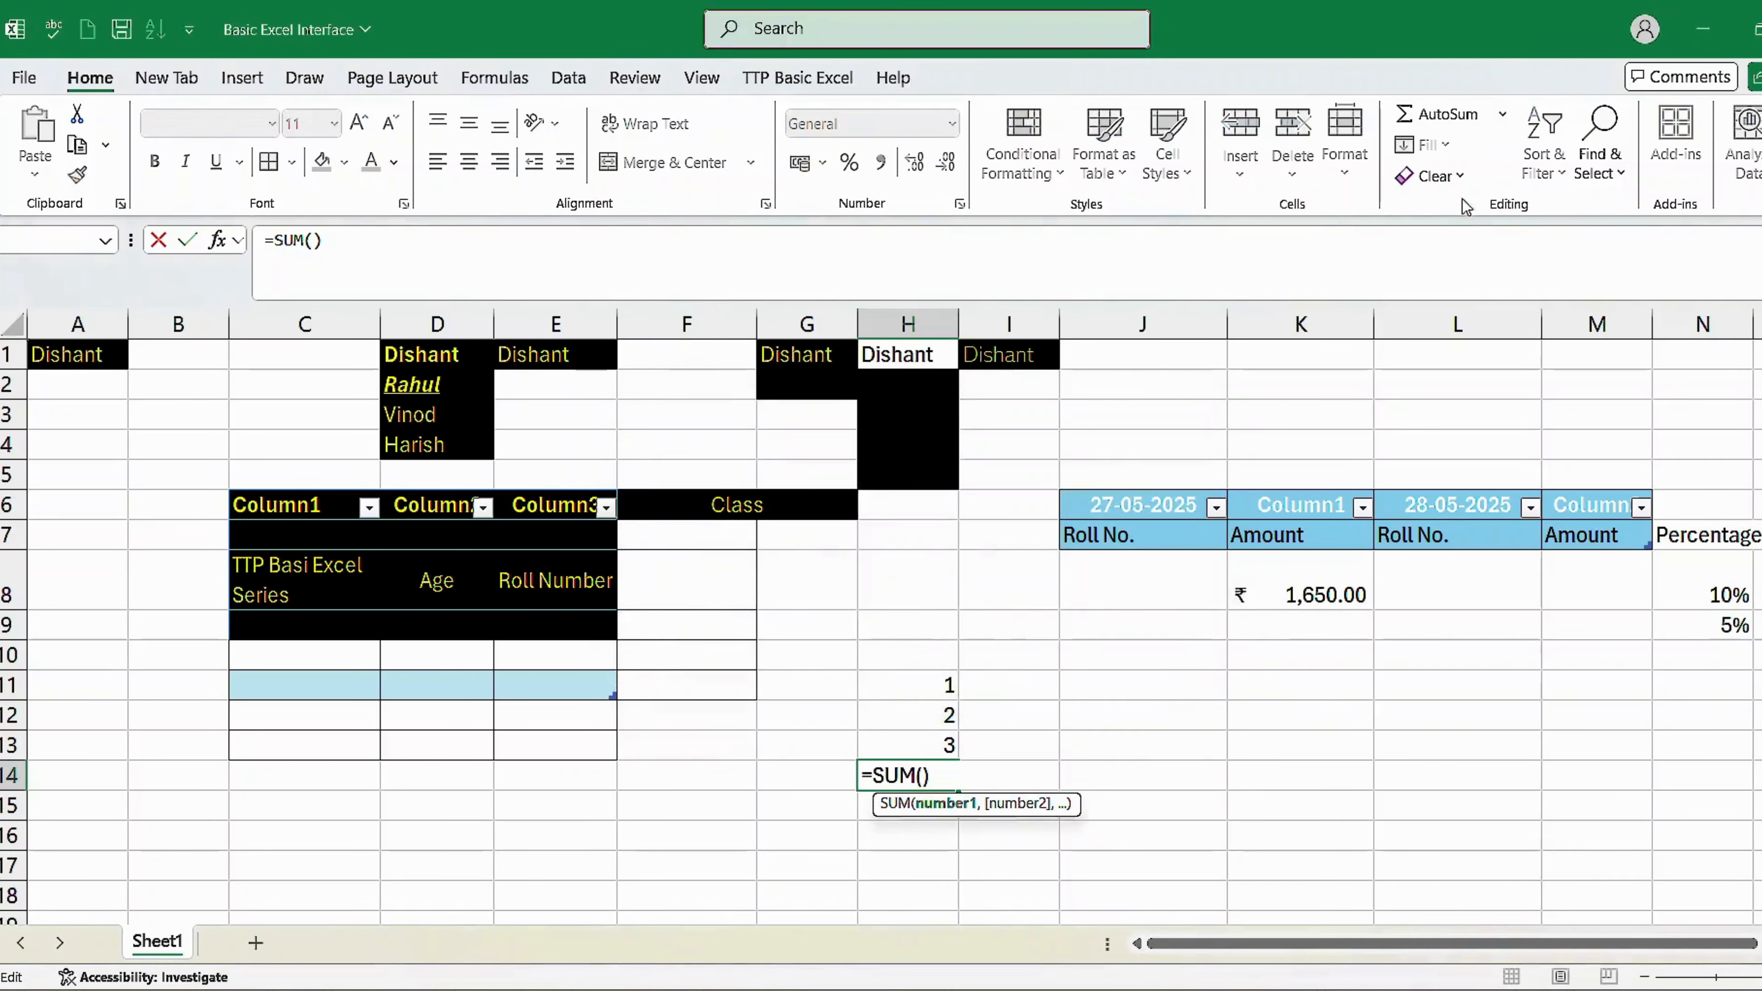
click(1006, 808)
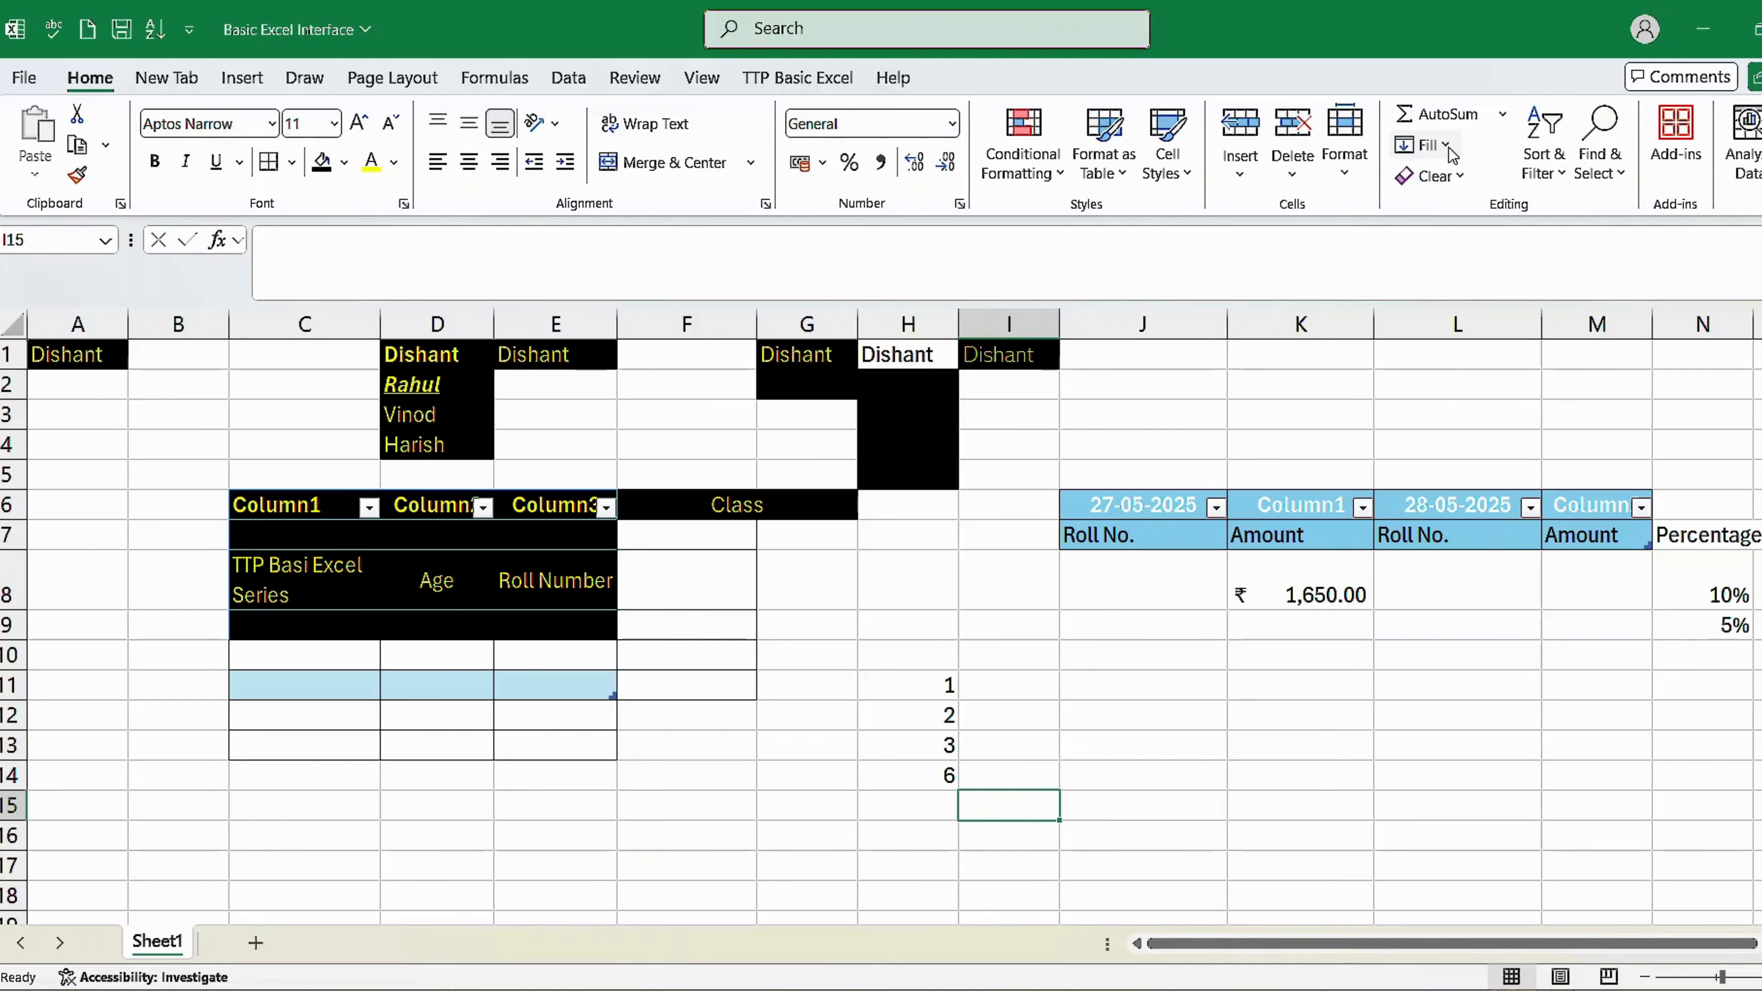
Enter the formula =H11+1 in cell I11
click(1026, 717)
click(1039, 665)
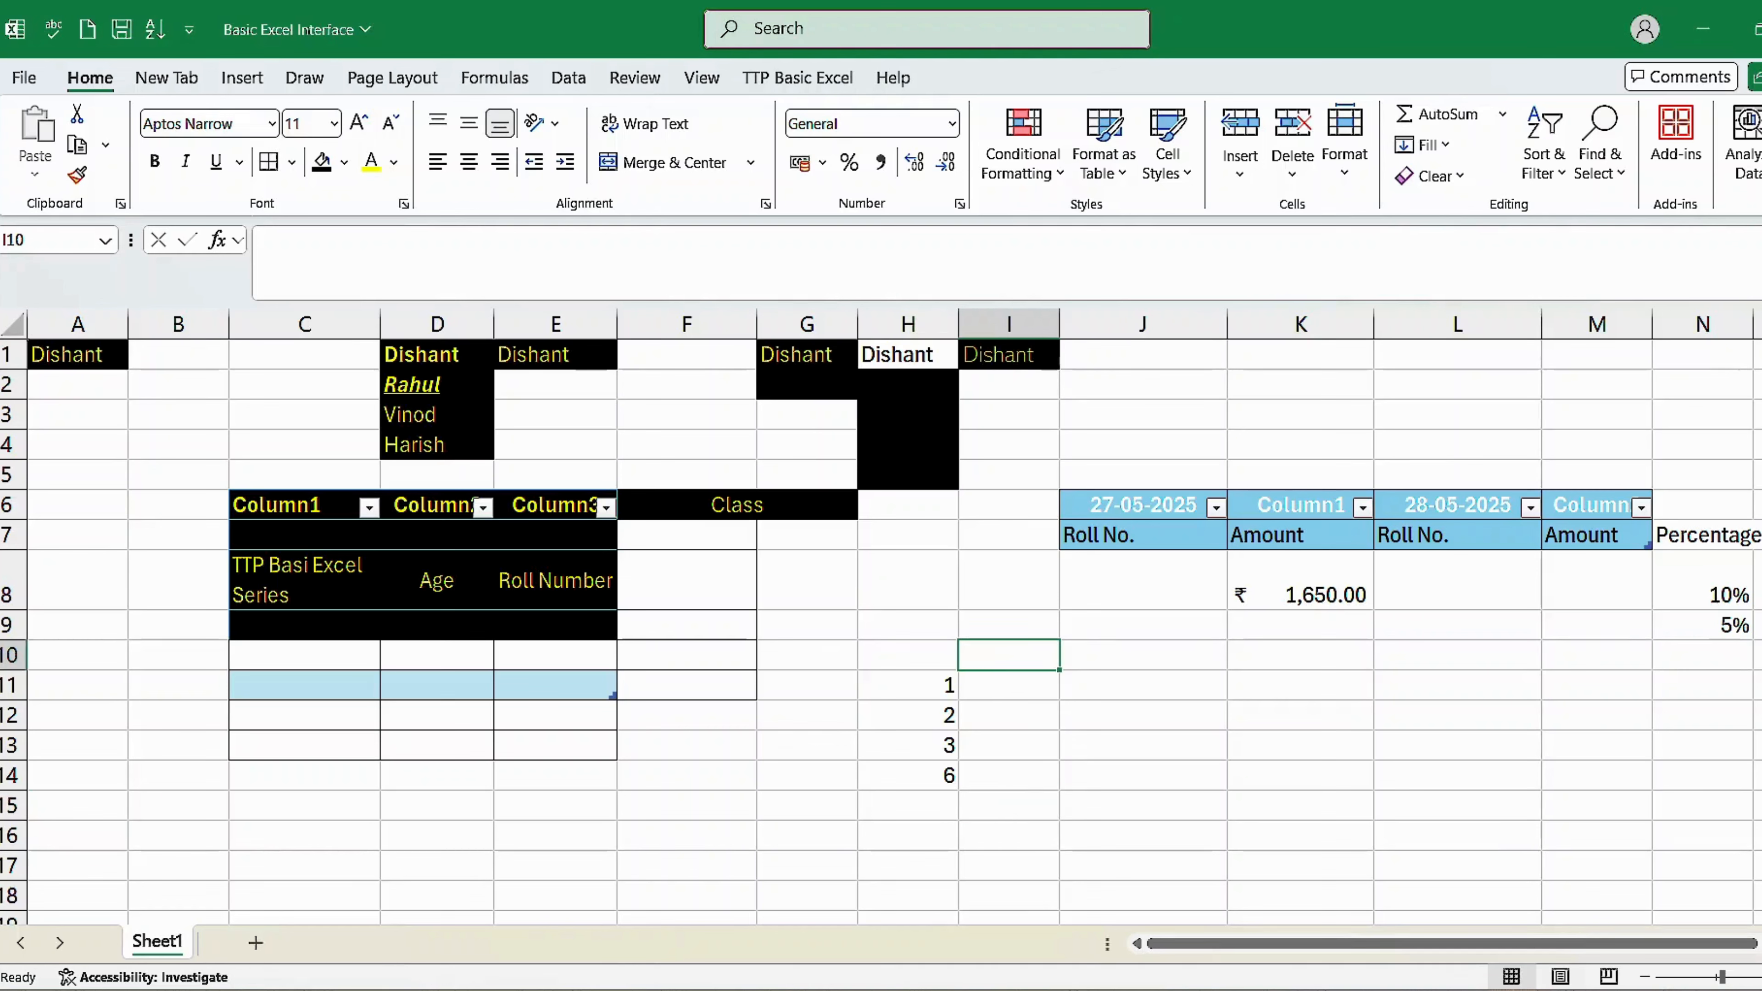
key(Down)
text(=)
key(Left)
text(+)
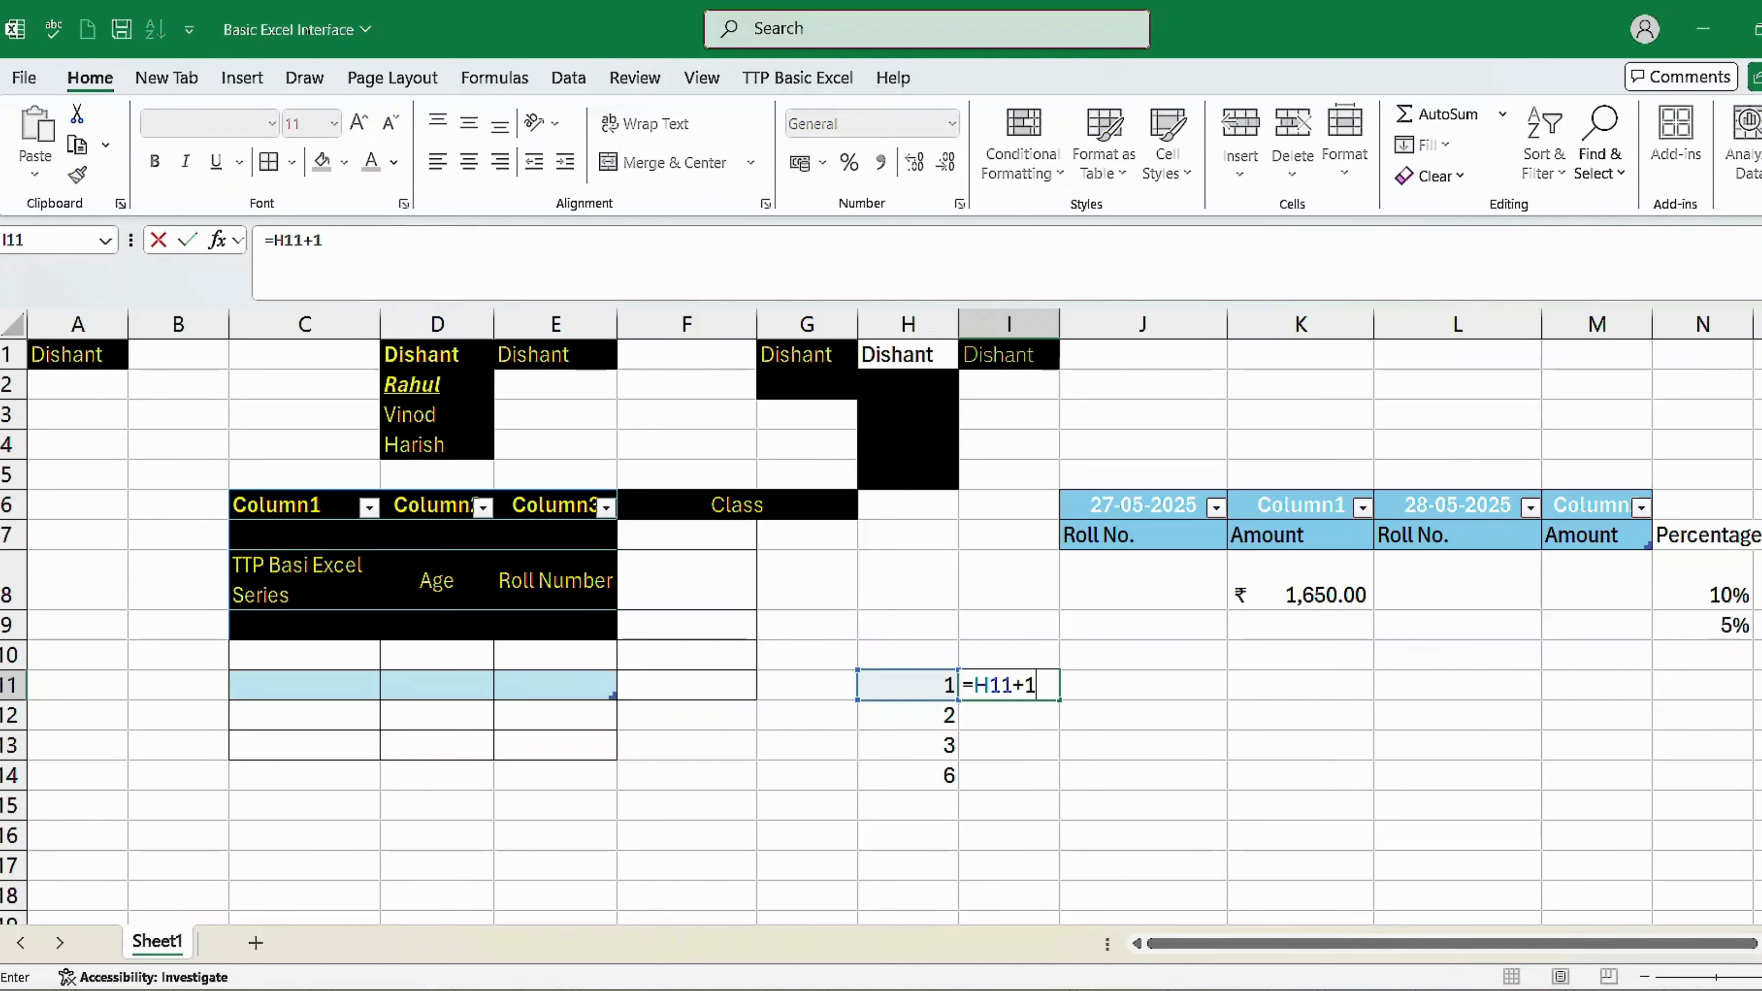
text(1)
key(Return)
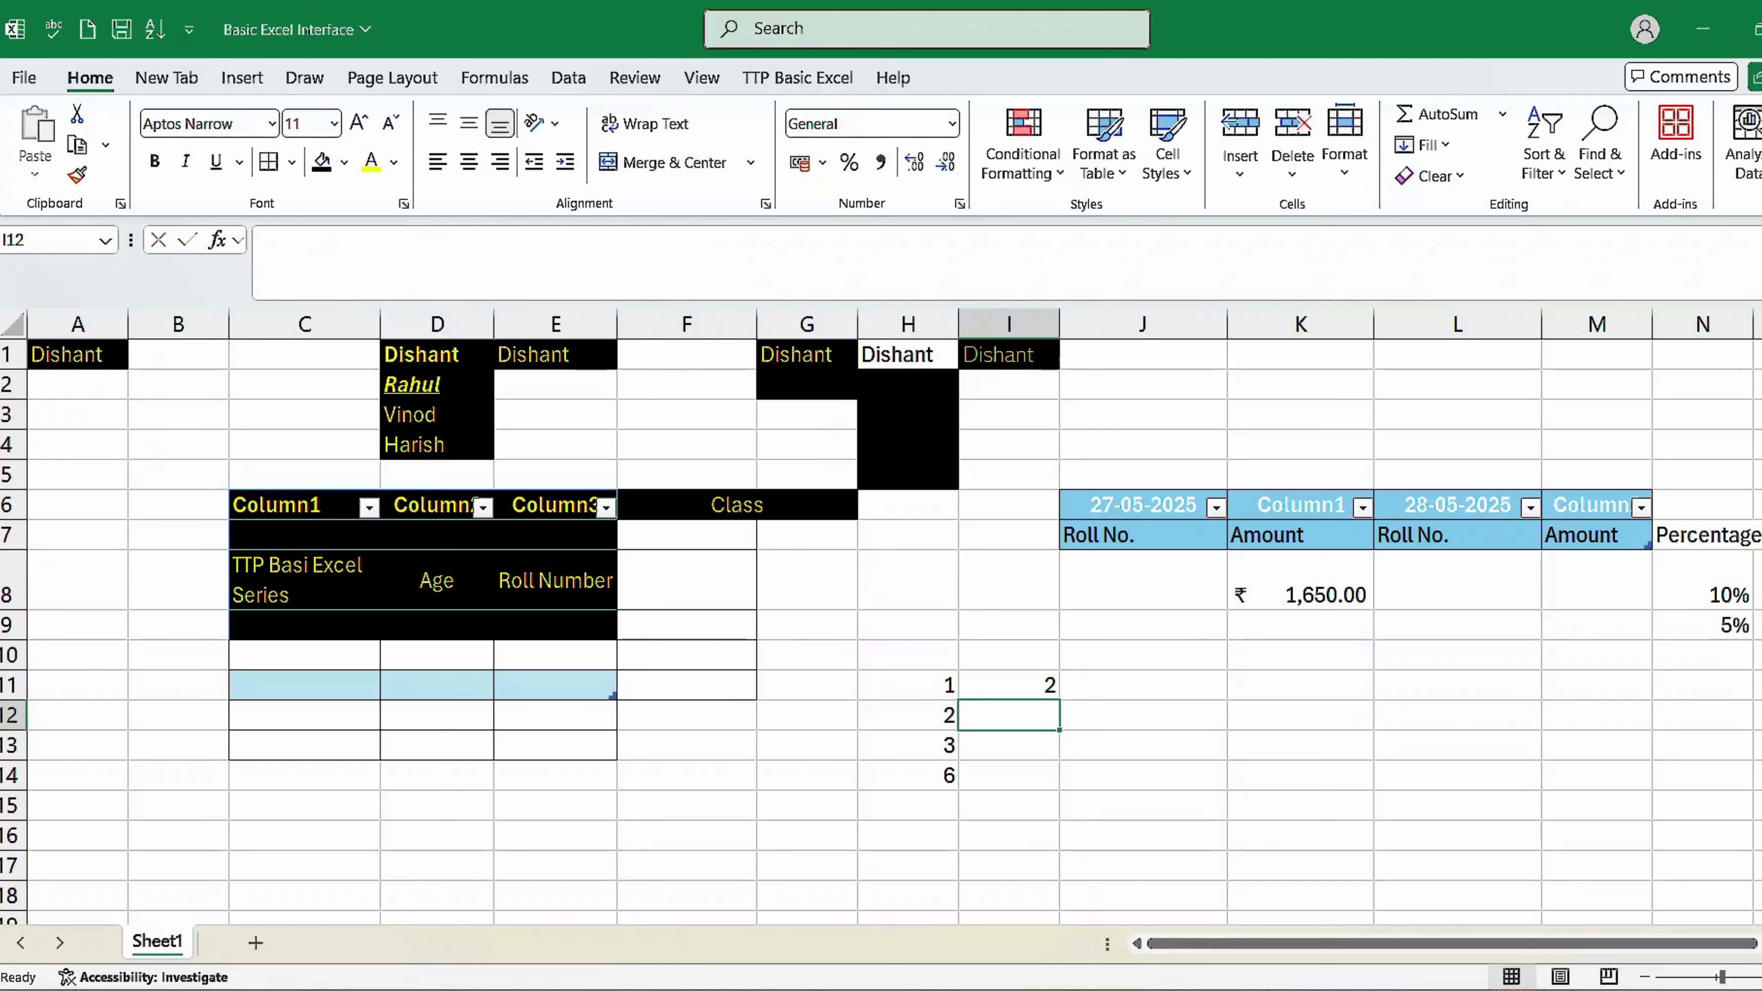
Fill the formula in cell I11 down through I14
double_click(1034, 686)
key(Escape)
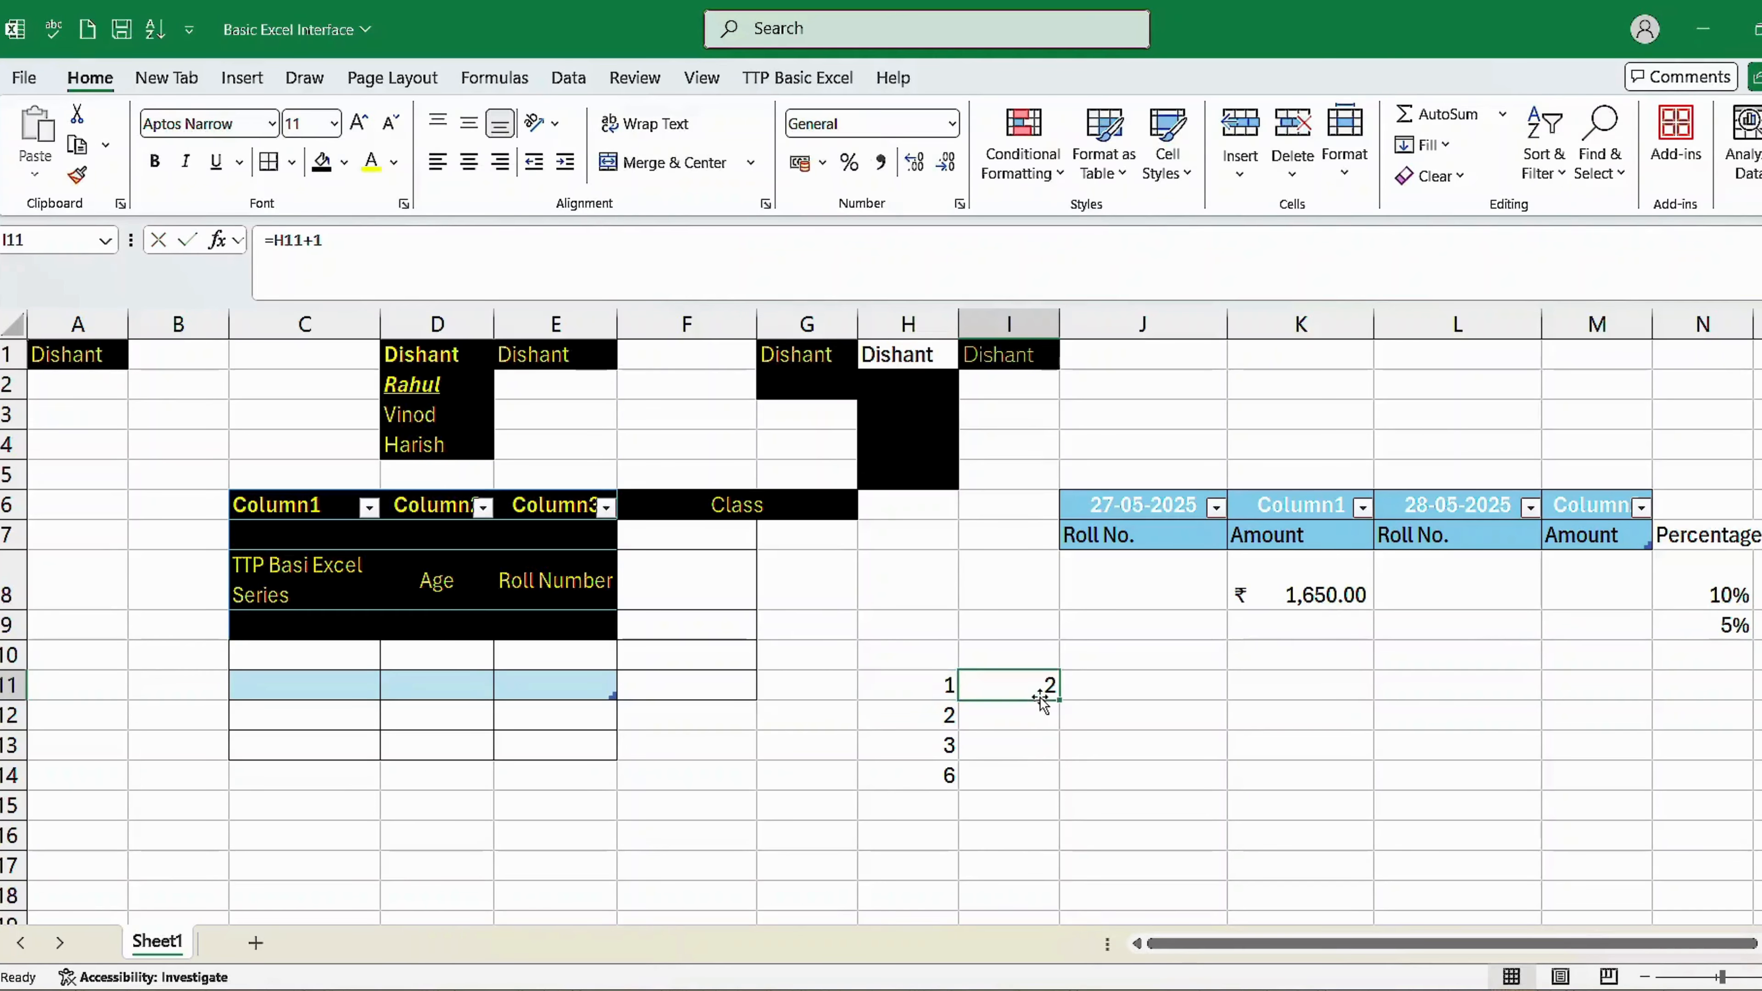
key(shift+Down)
key(shift+Down)
key(shift+Down)
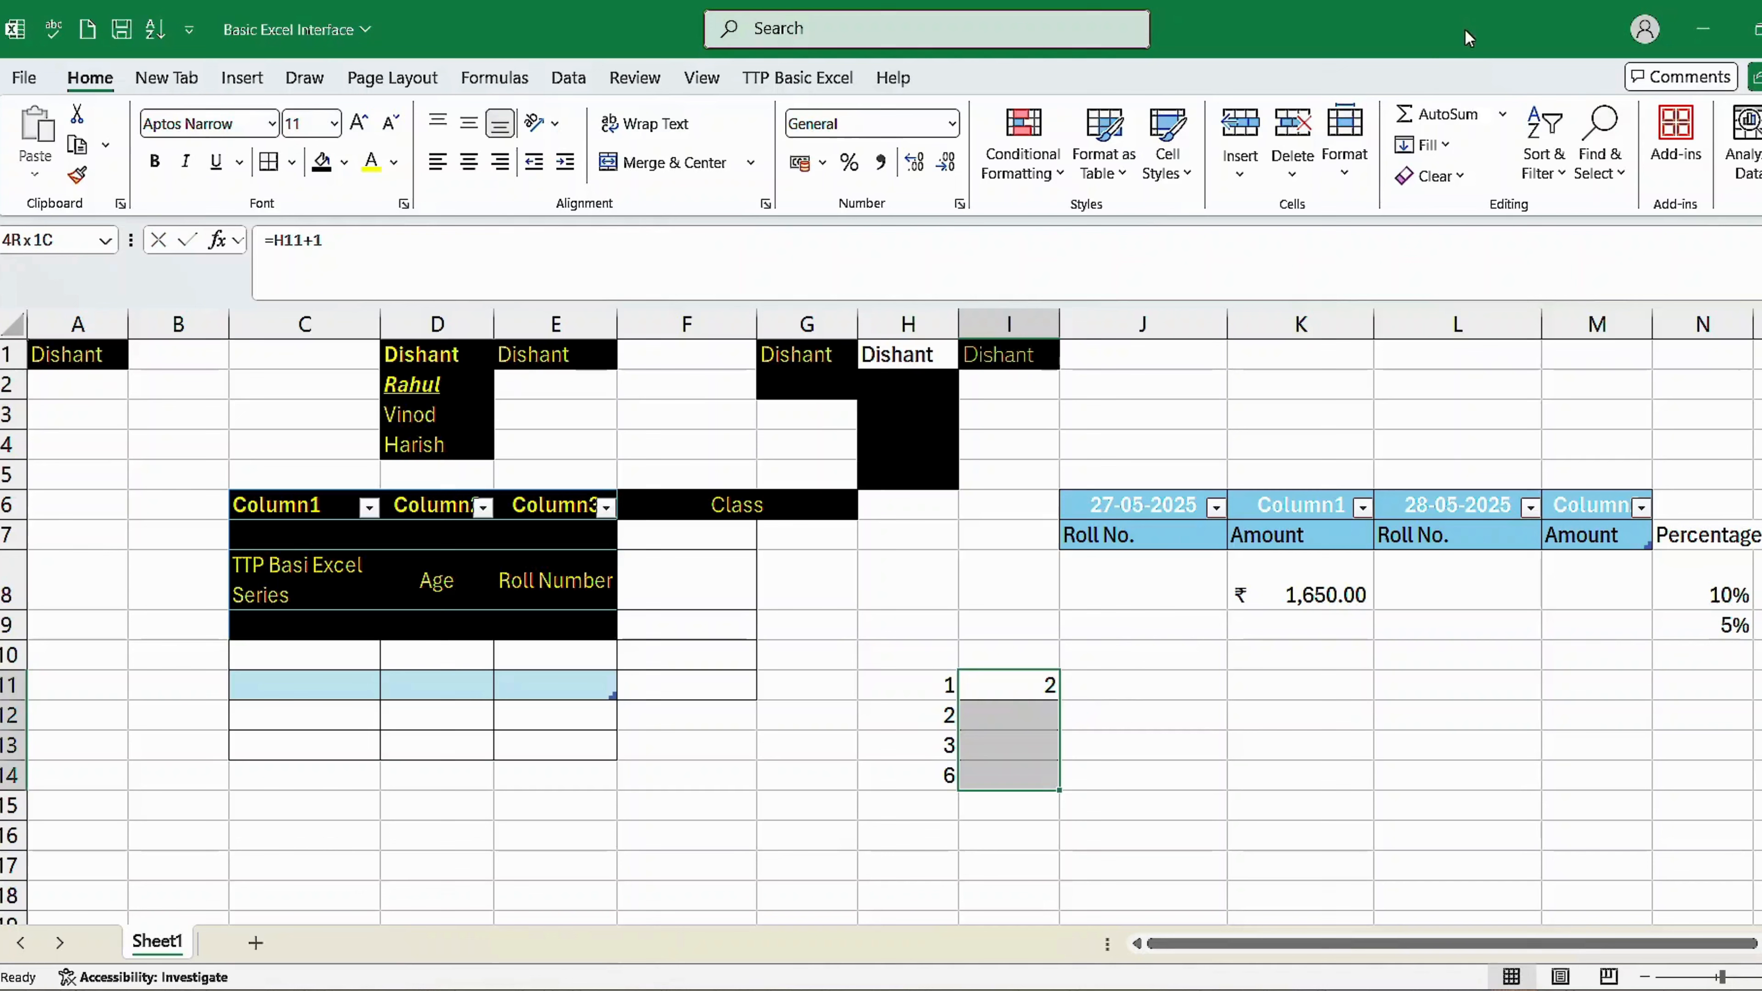
click(1428, 145)
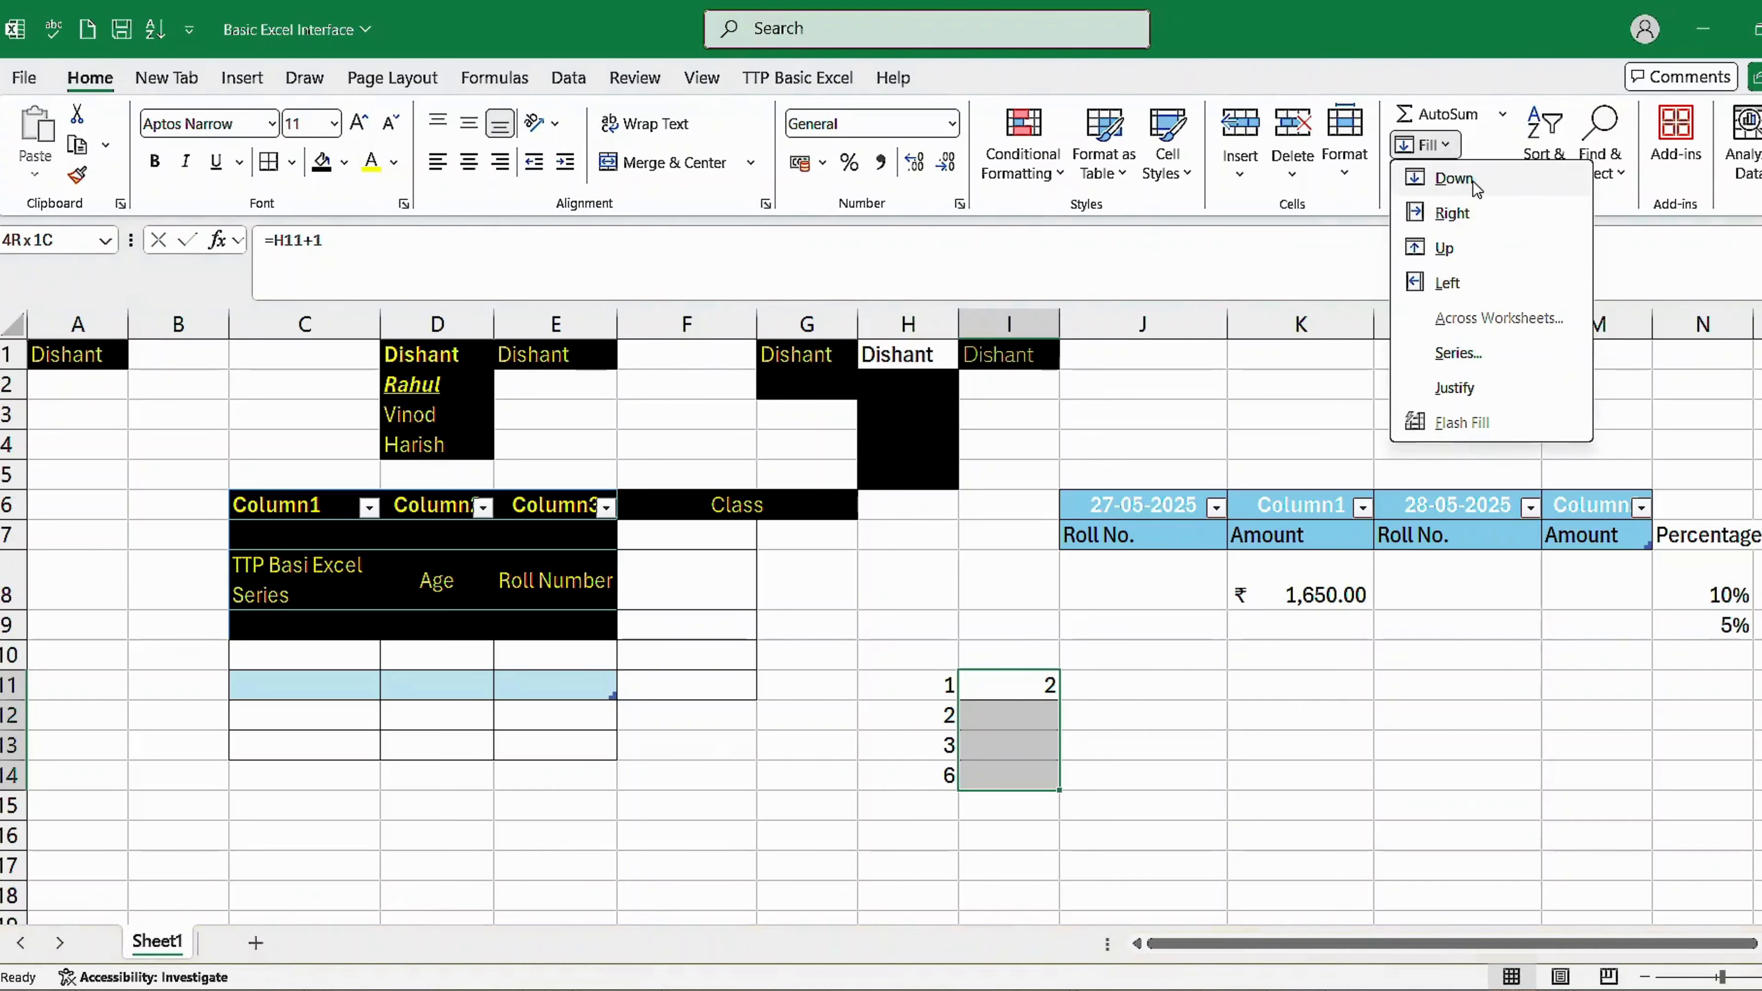
click(1453, 179)
Inspect the cell reference in the filled formula of cell I12 without changing it
click(1052, 728)
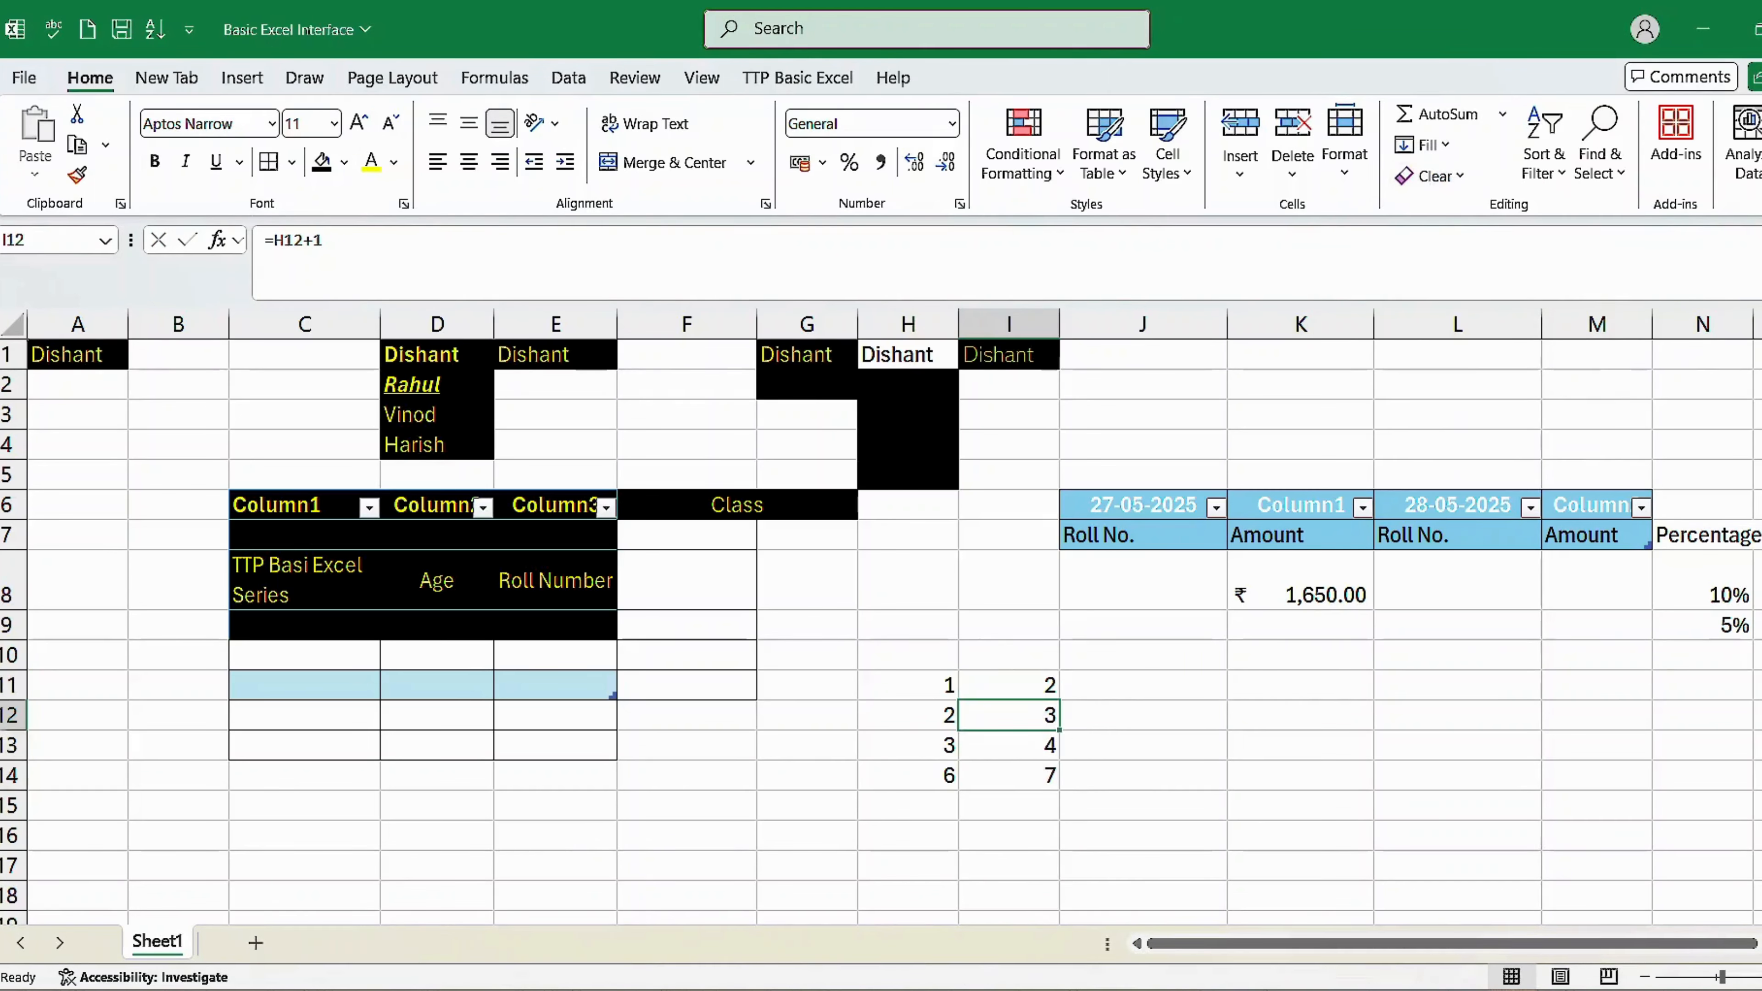
key(Down)
key(Up)
key(F1)
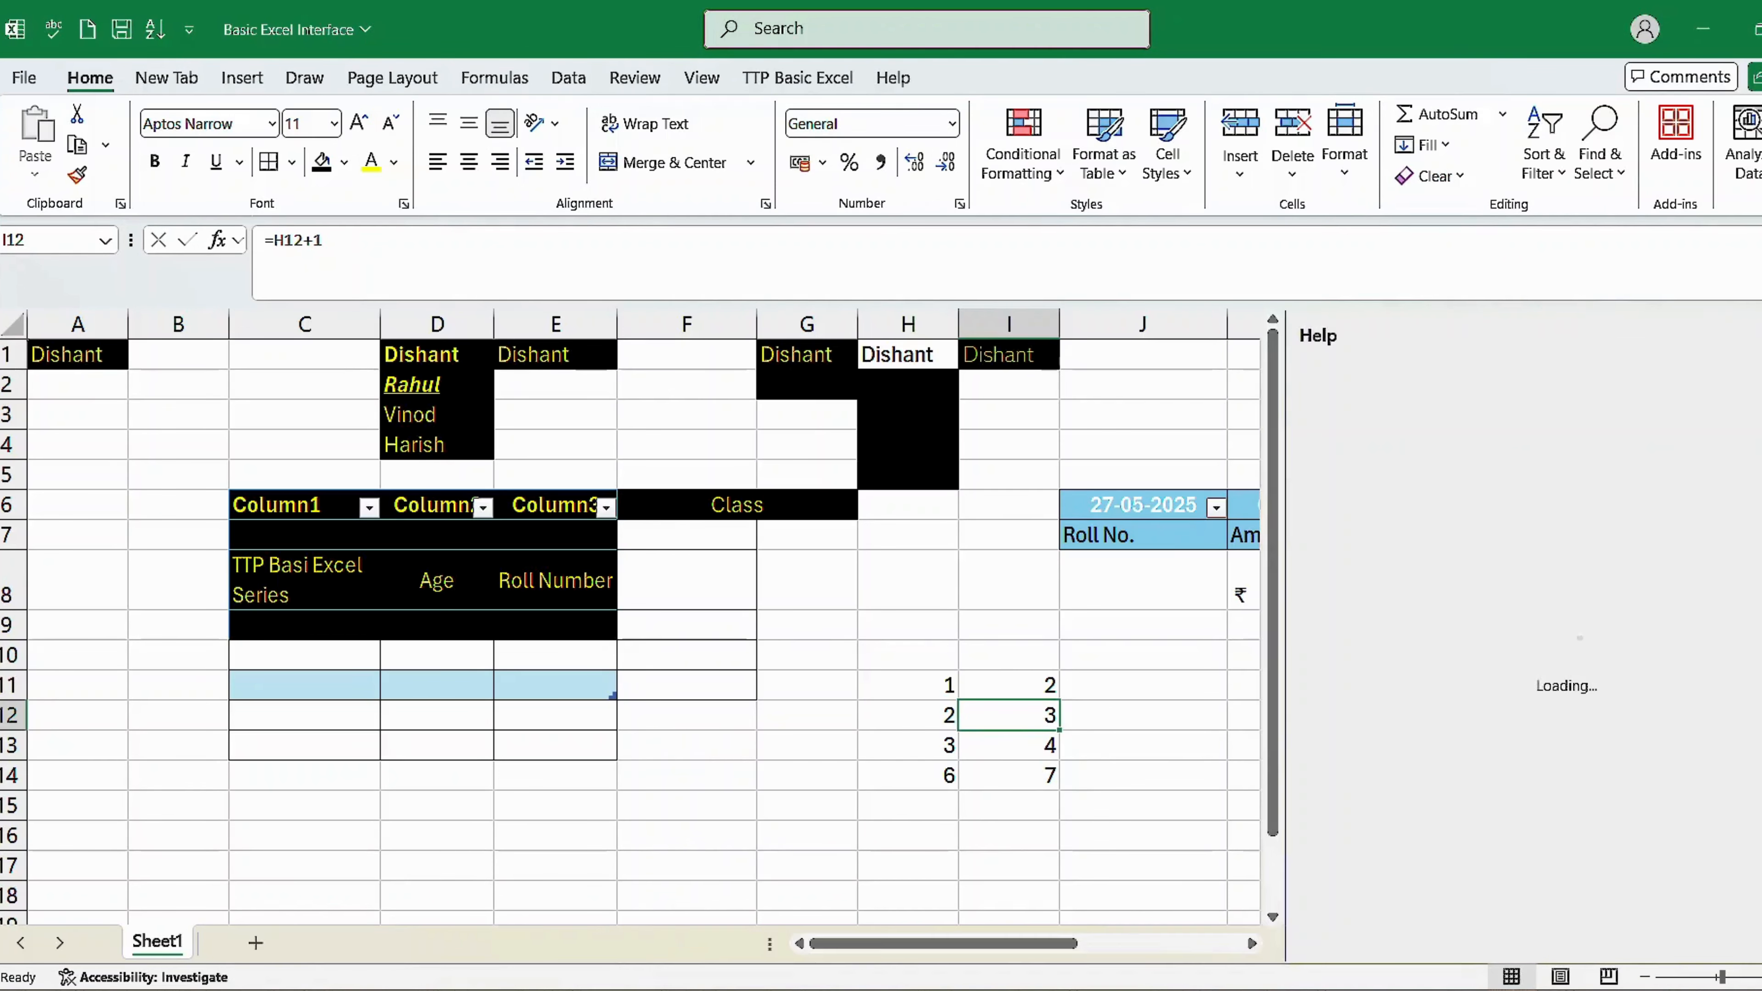
key(F2)
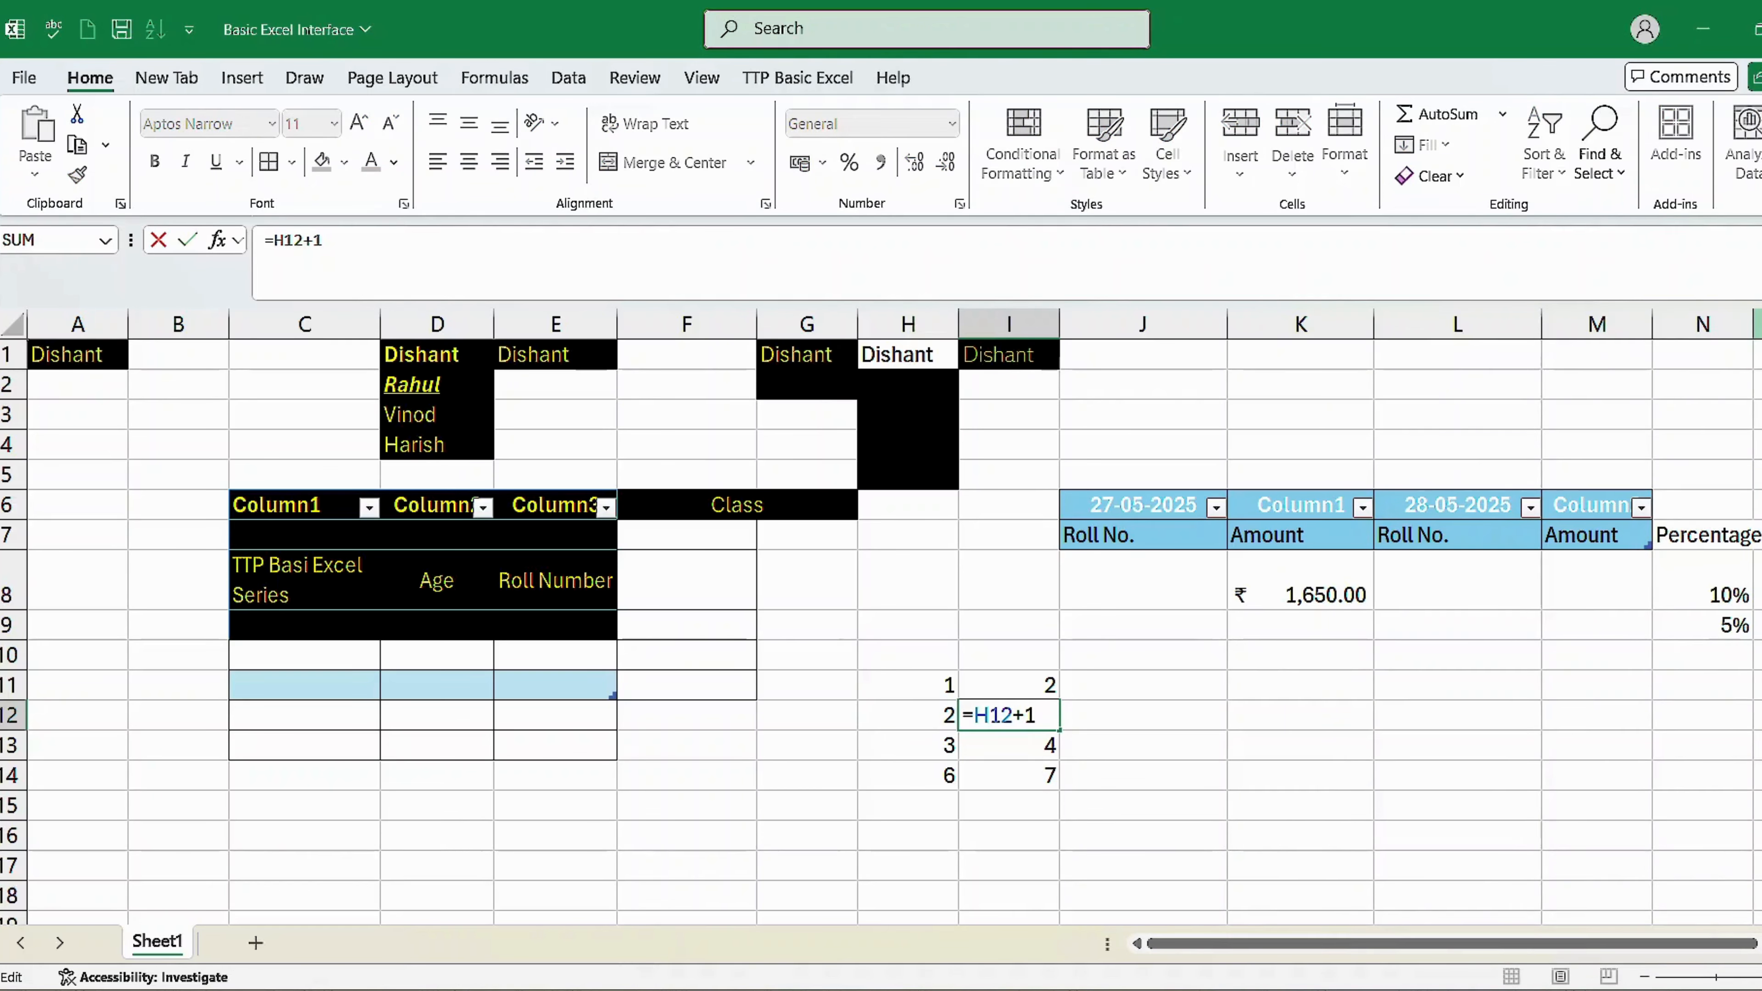
click(1143, 775)
click(1215, 506)
click(1362, 167)
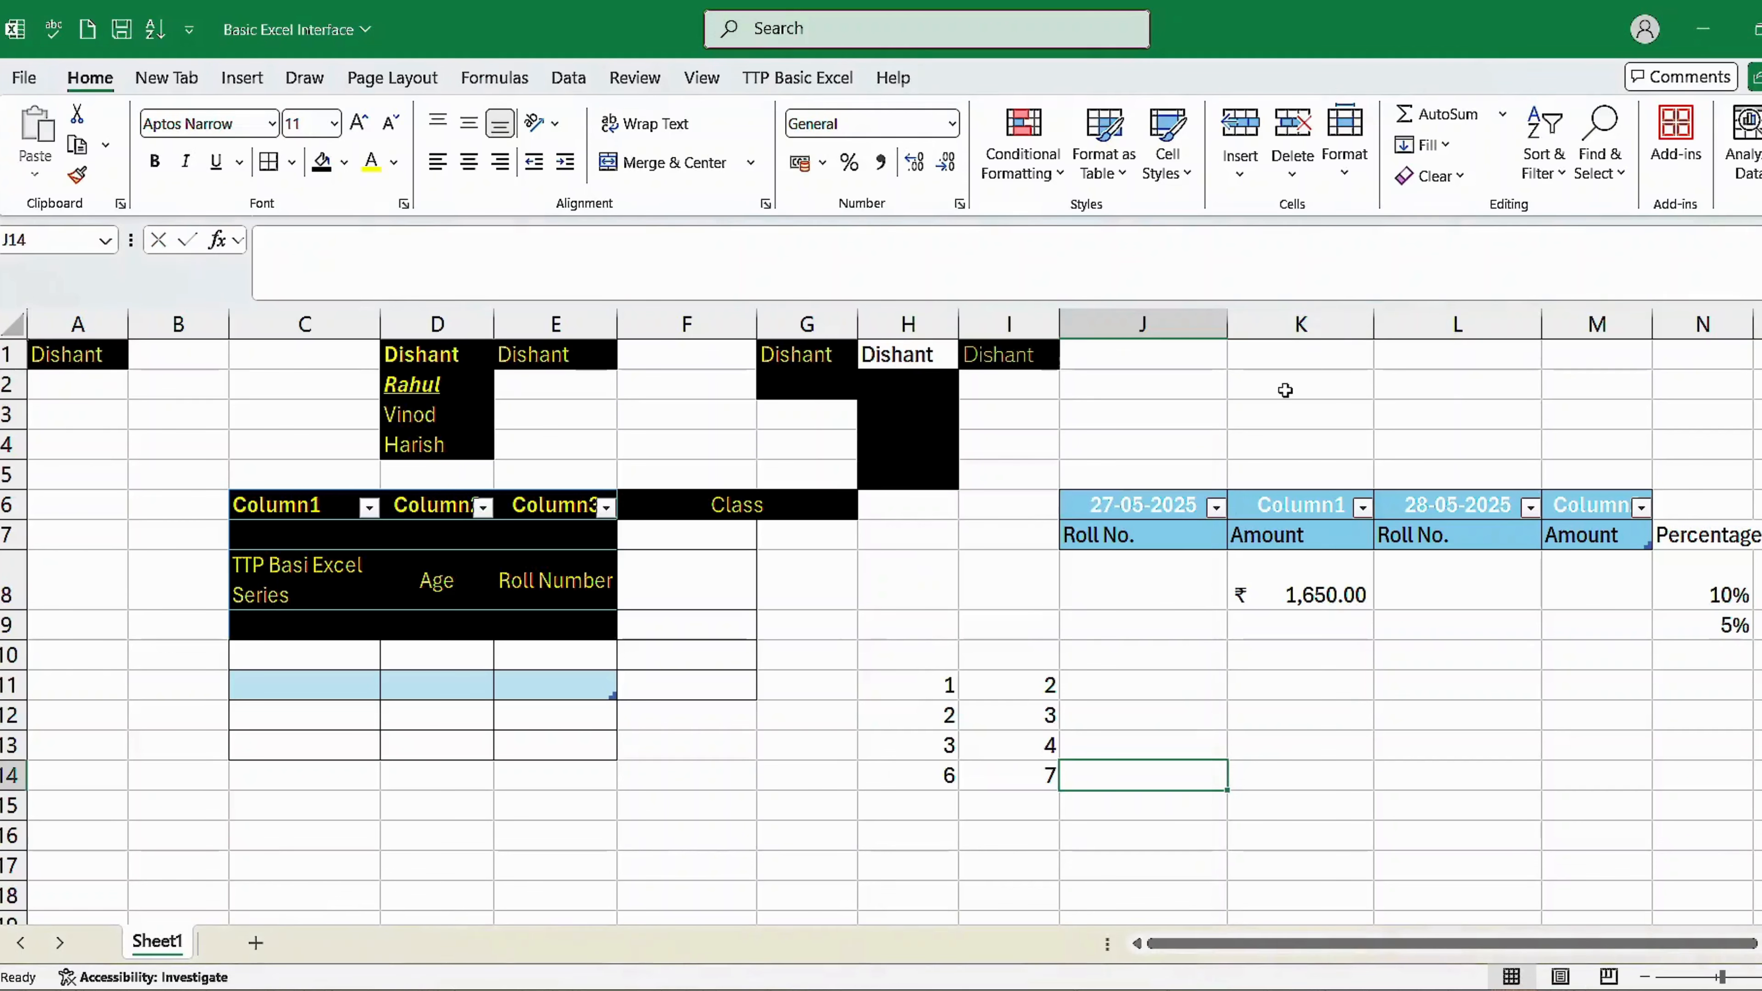
click(1262, 420)
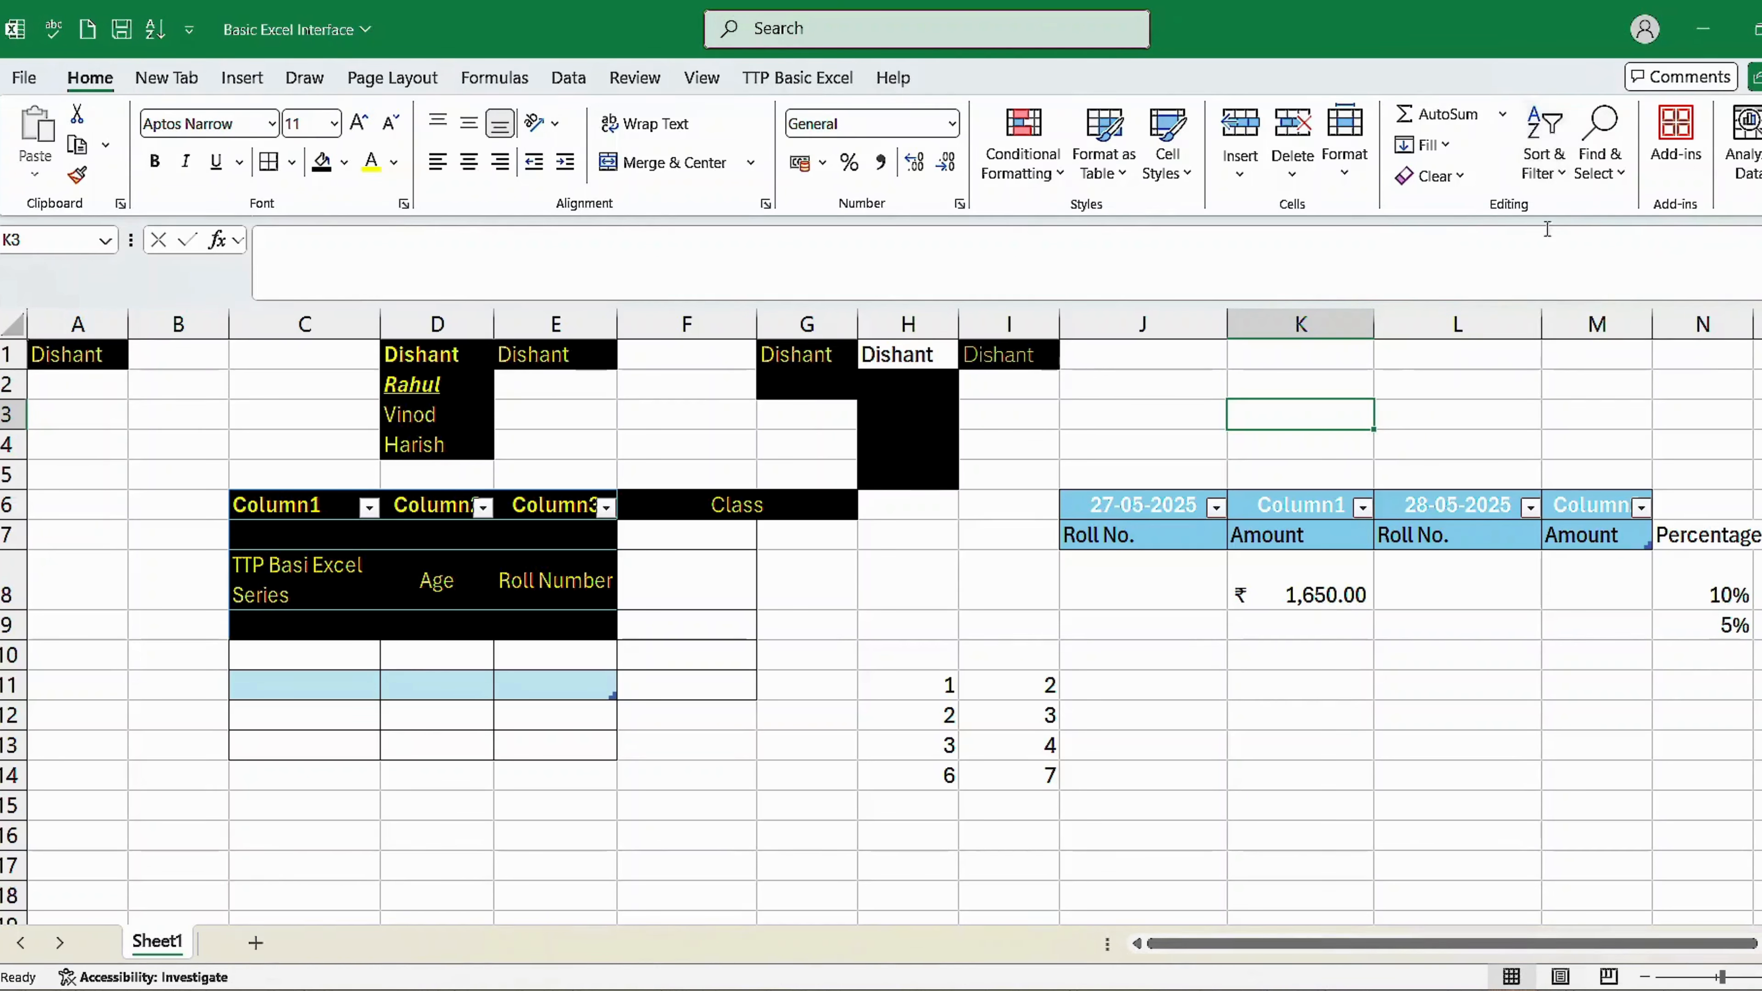
Enter the headers Amount in cell H10 and Roll number in cell I10
click(919, 647)
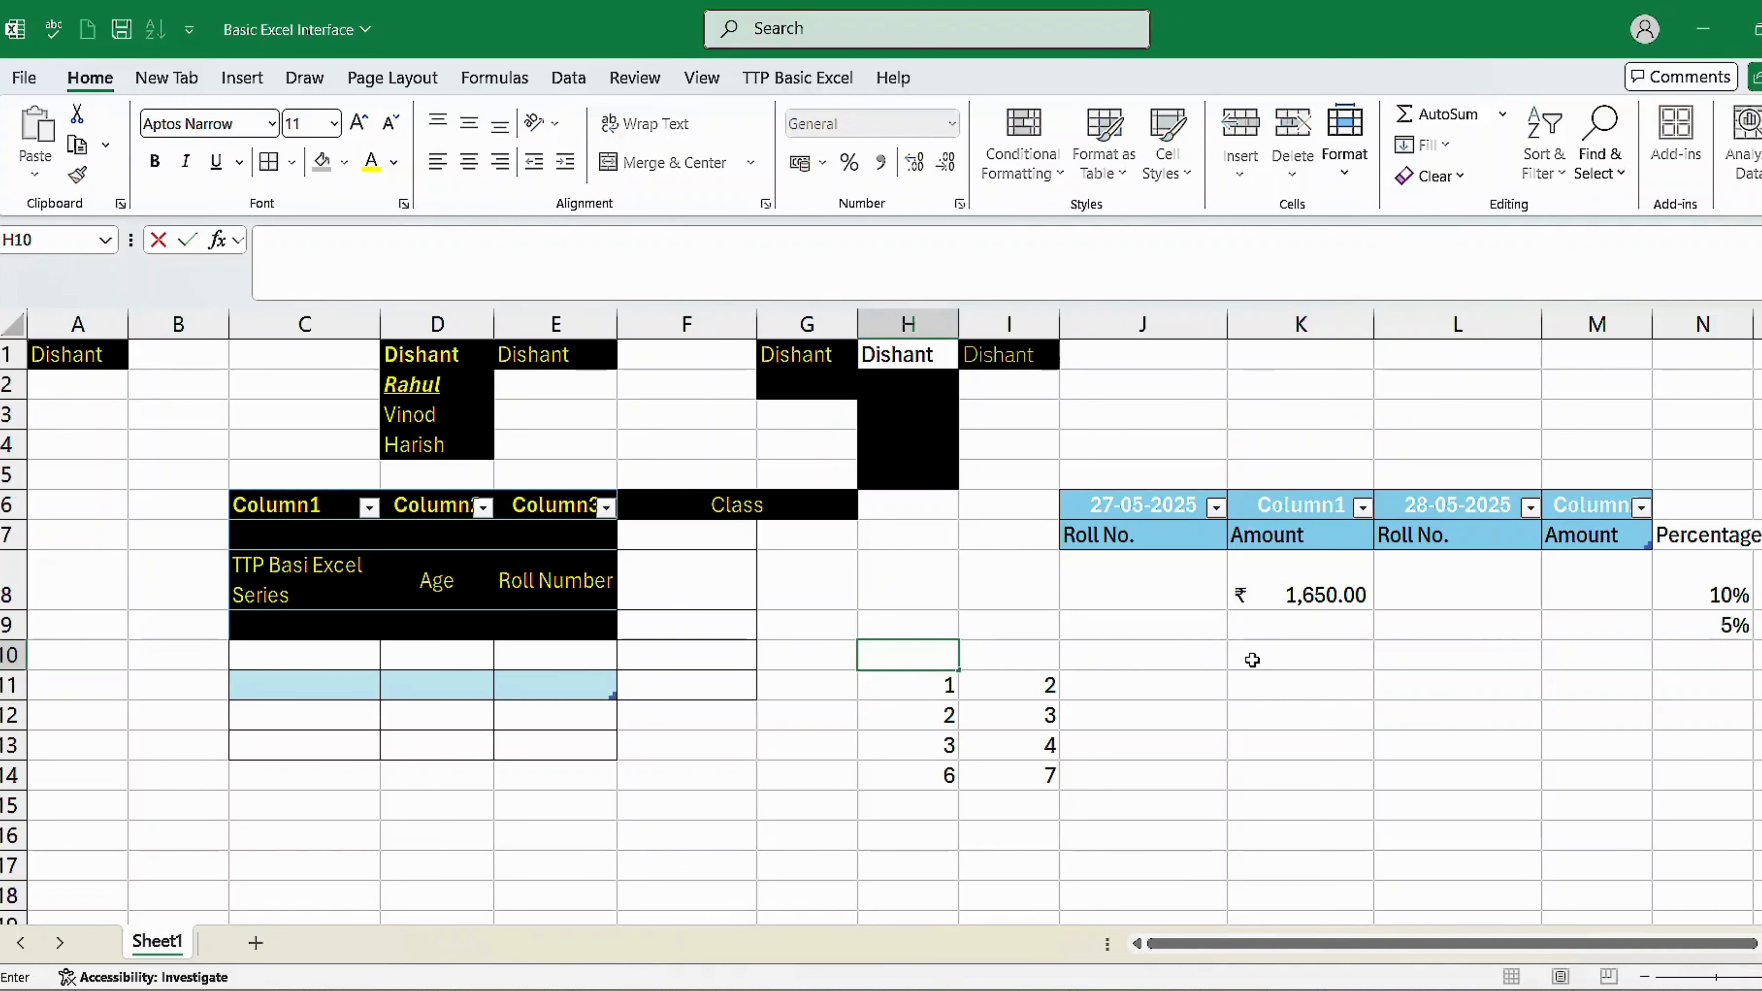
key(Escape)
key(Right)
text(d)
key(Left)
text(df)
key(ctrl+Return)
text(Amou)
key(Tab)
text(Roll n)
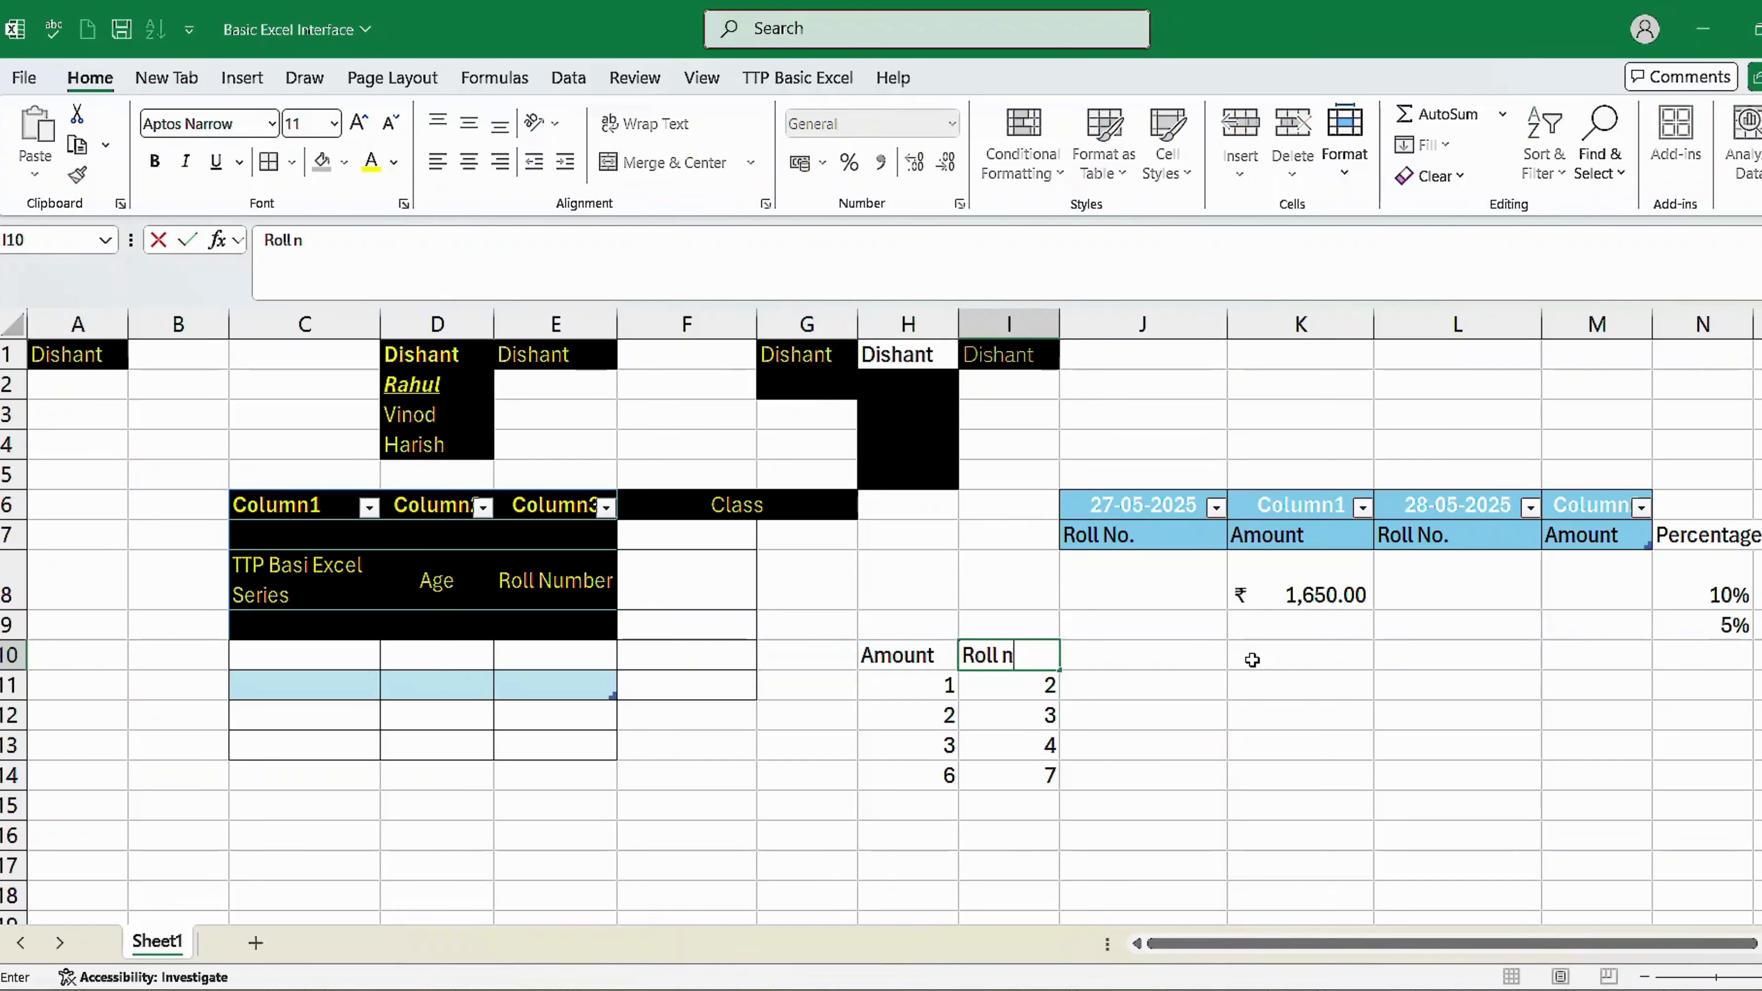
text(umber)
key(Return)
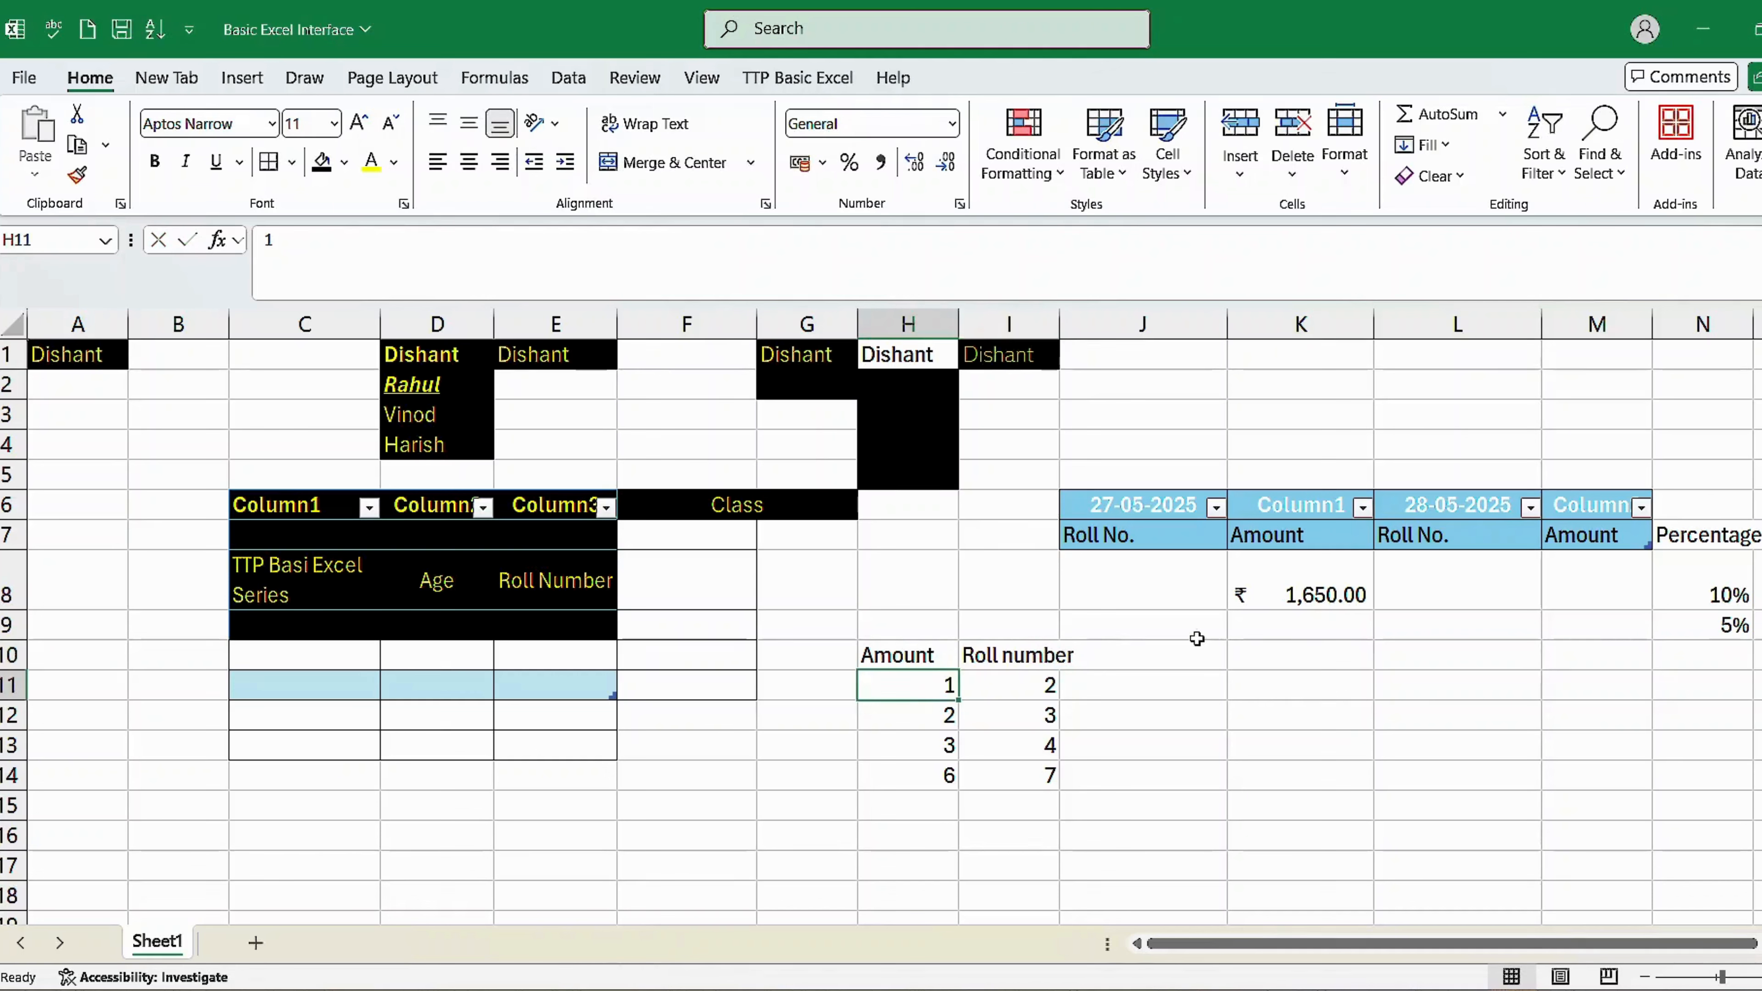
Add filters to the headers in H10:I10 and view the sort and filter options for Amount
drag(955, 660, 1013, 656)
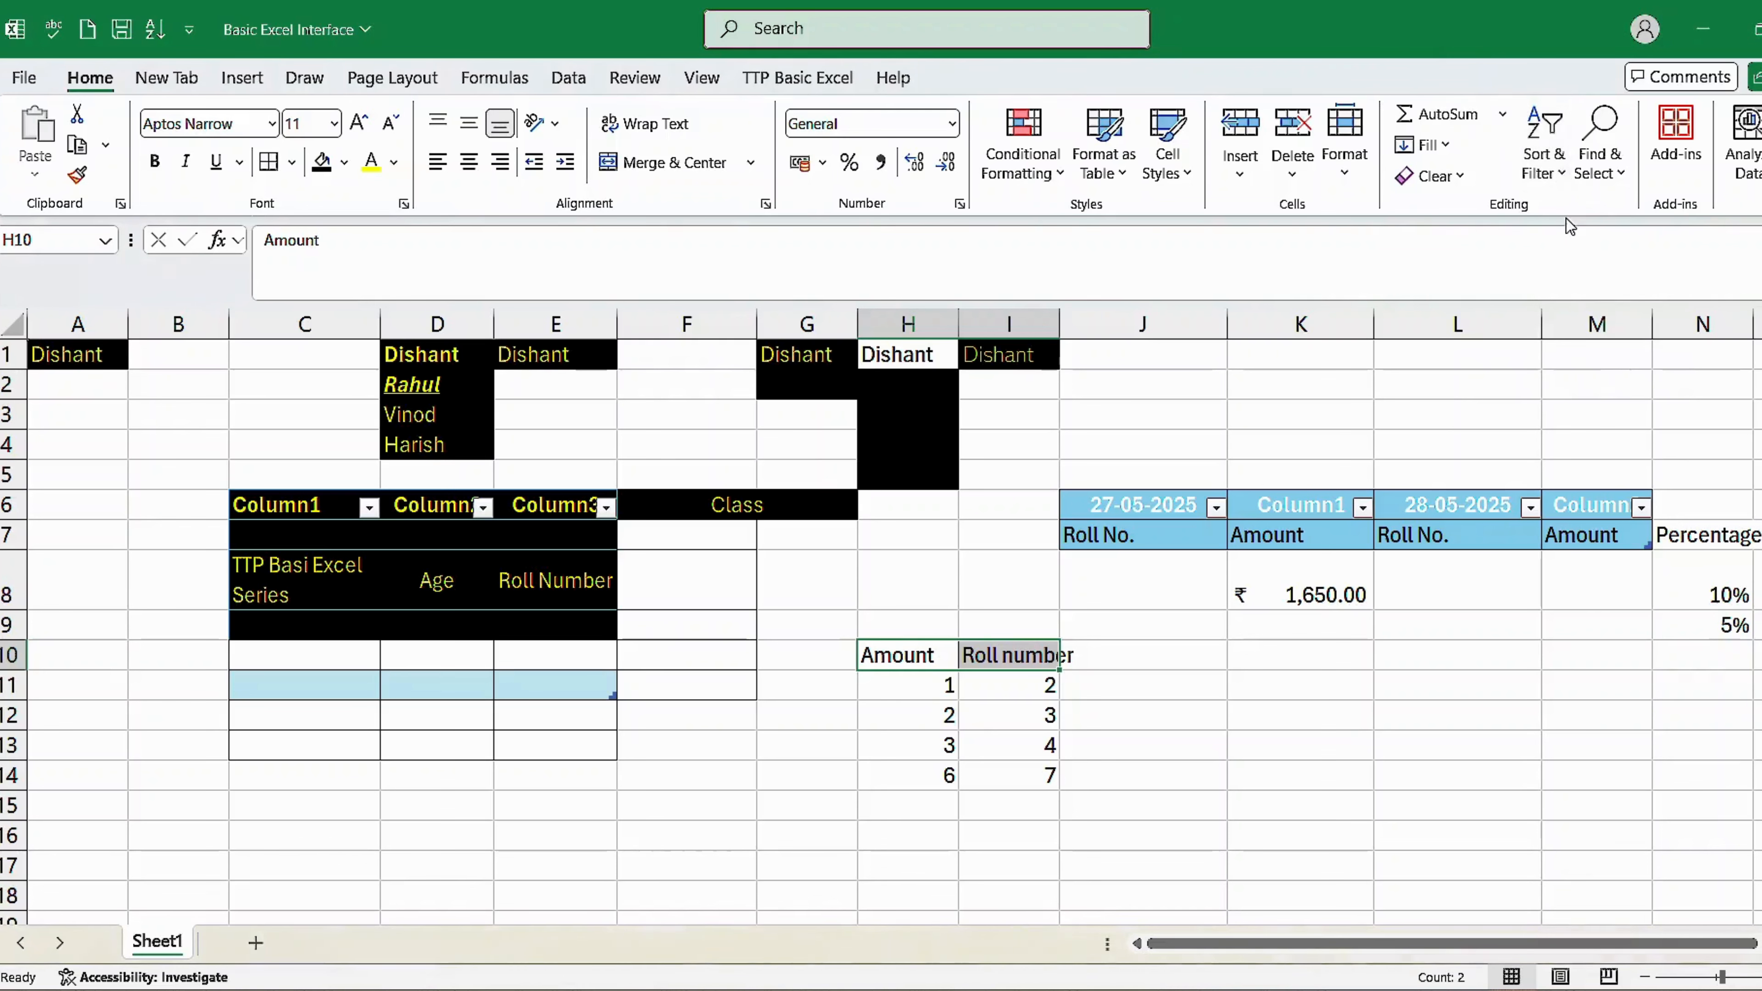
click(1560, 179)
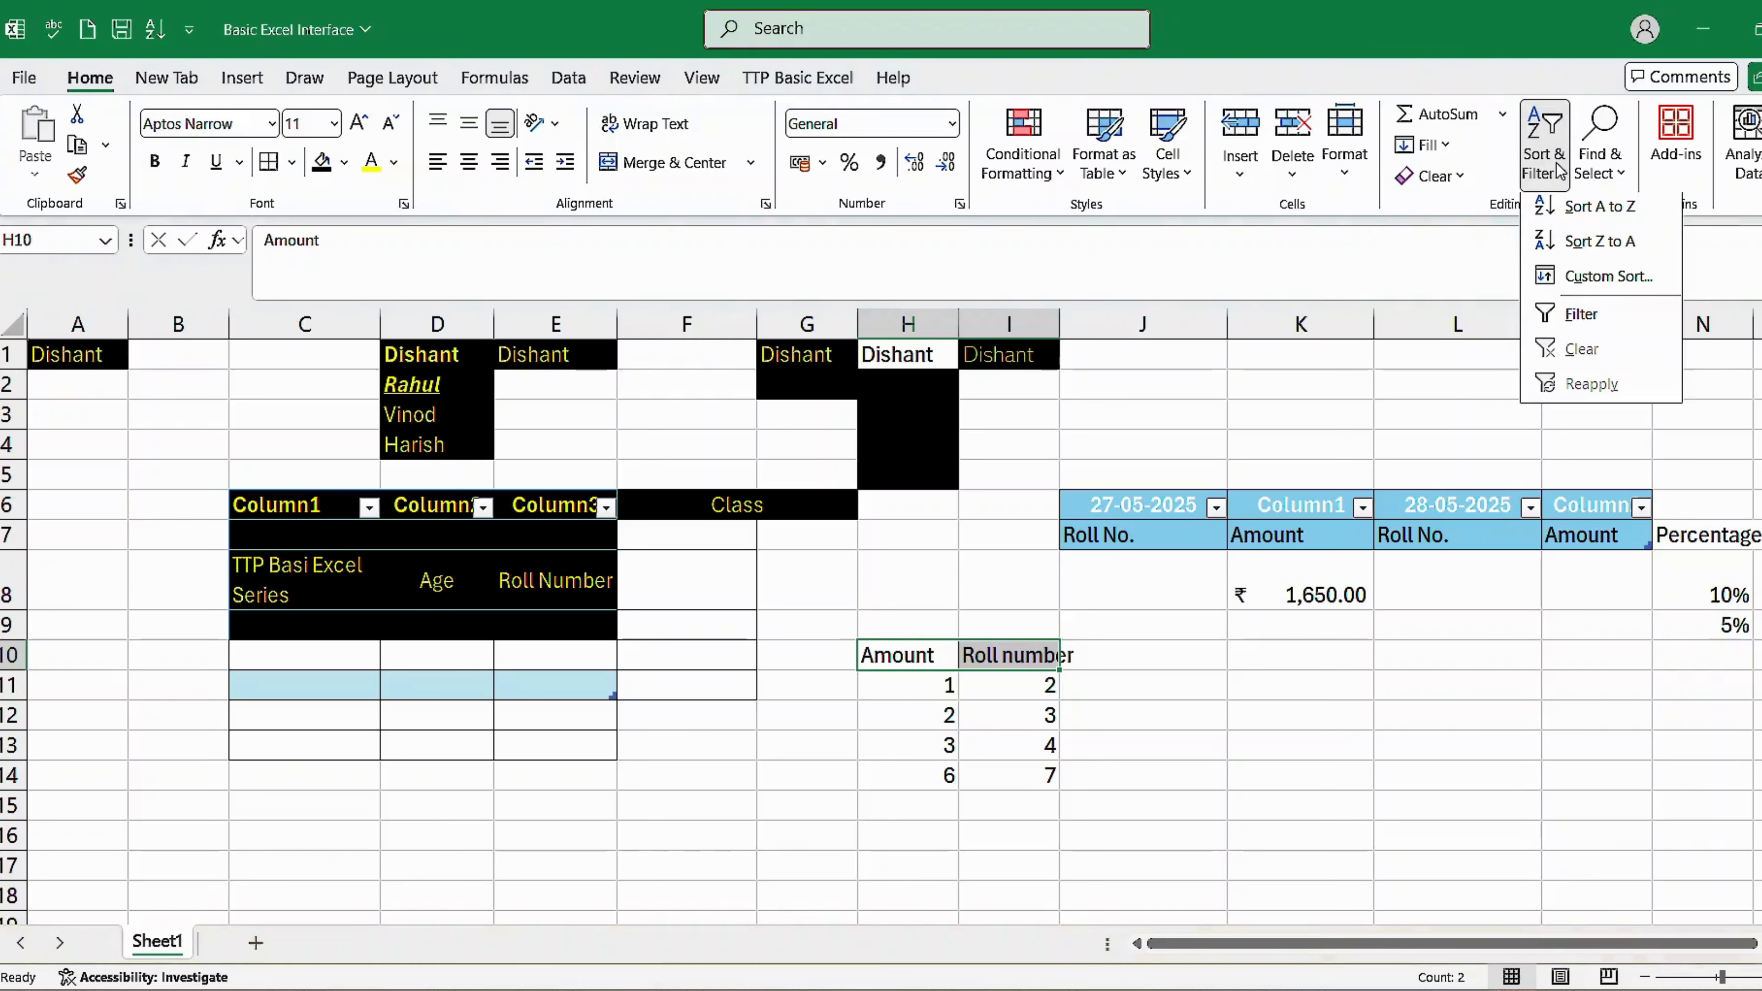
click(1585, 319)
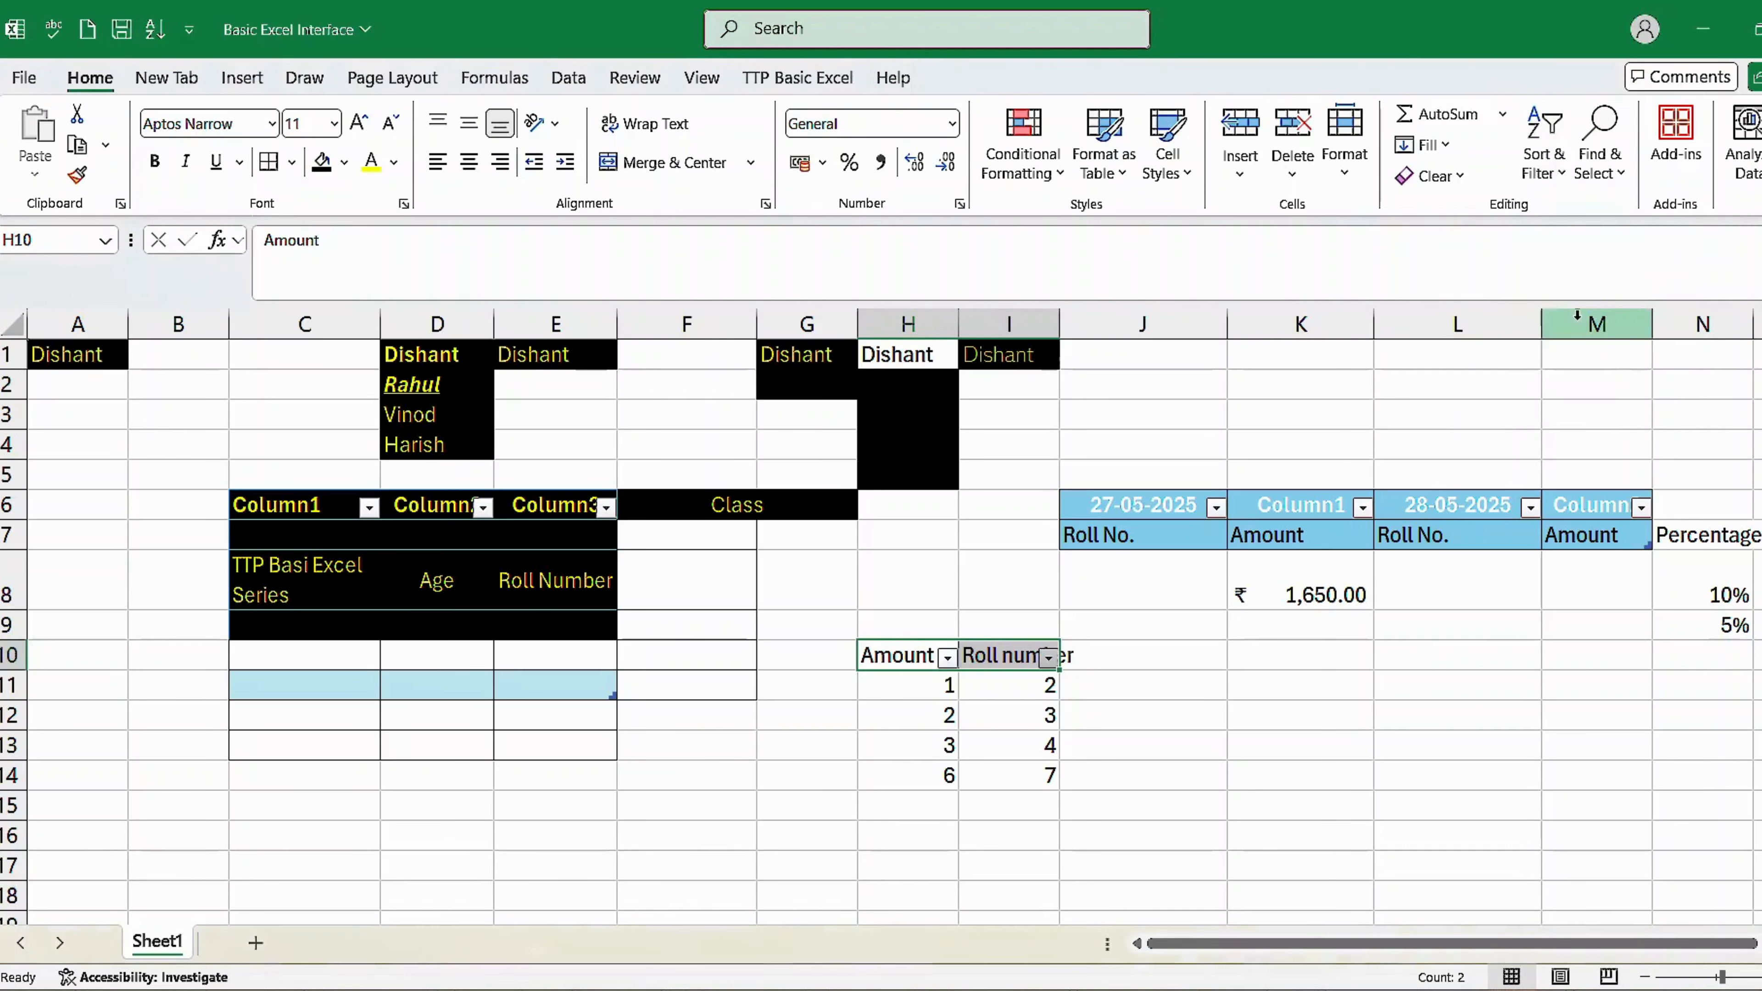
click(947, 658)
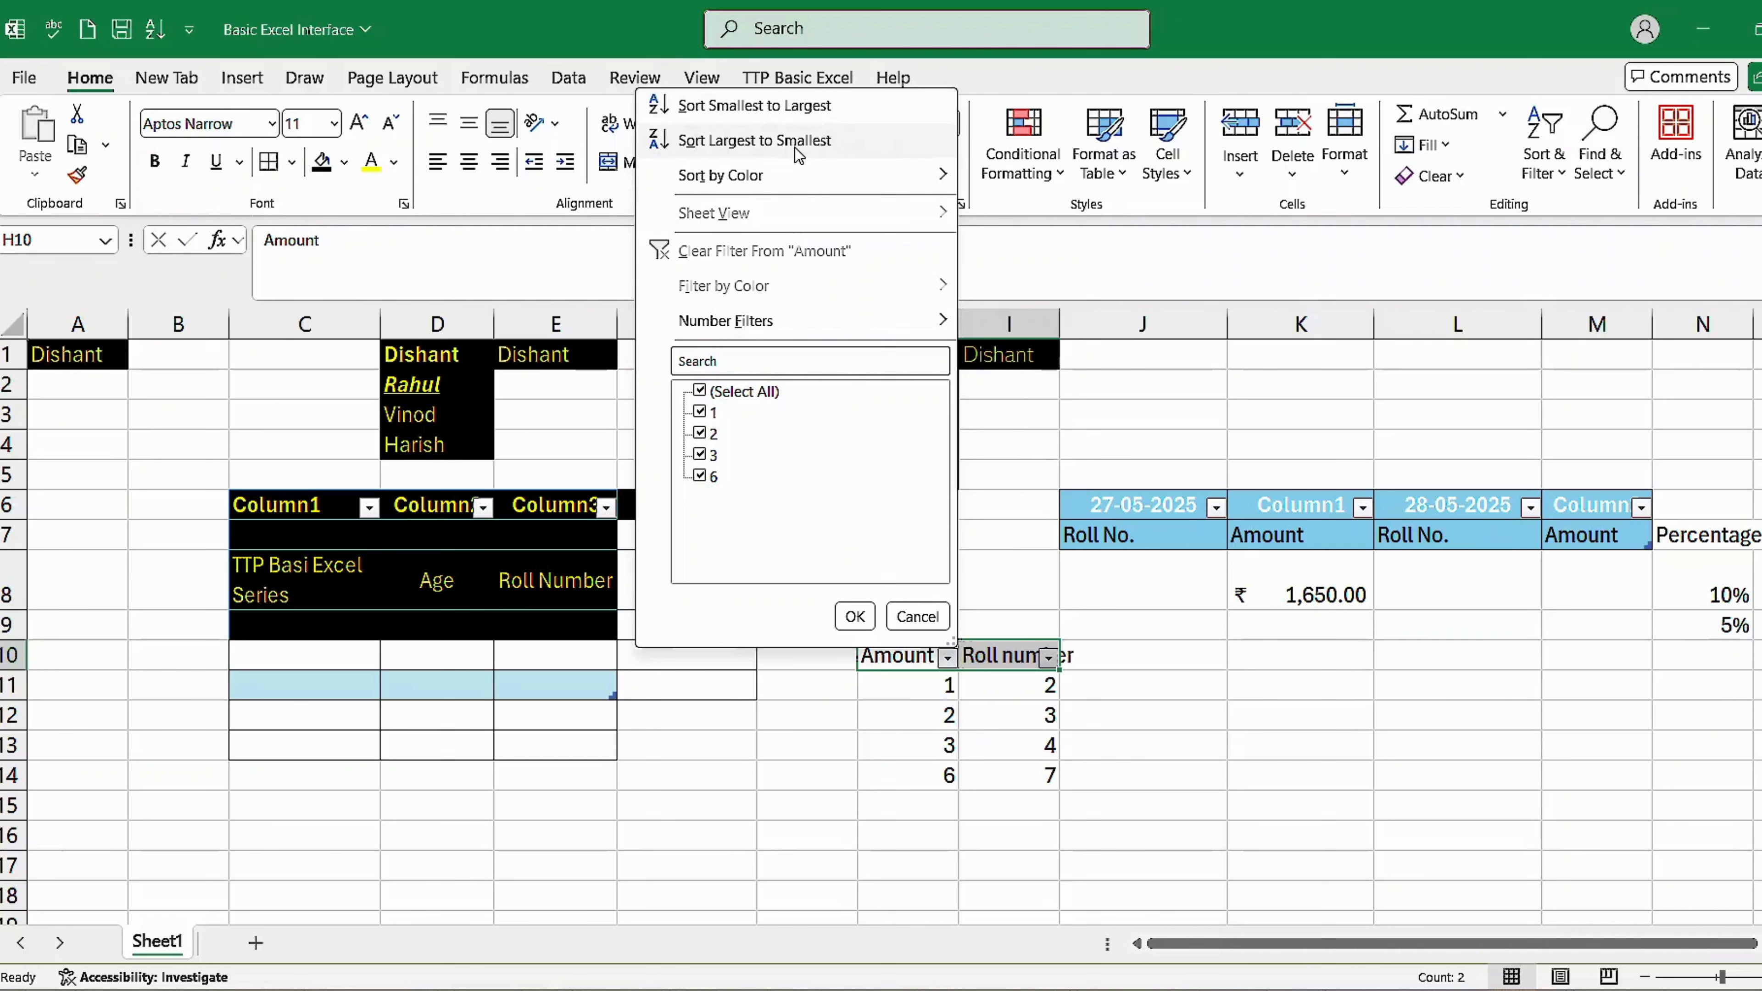
key(Escape)
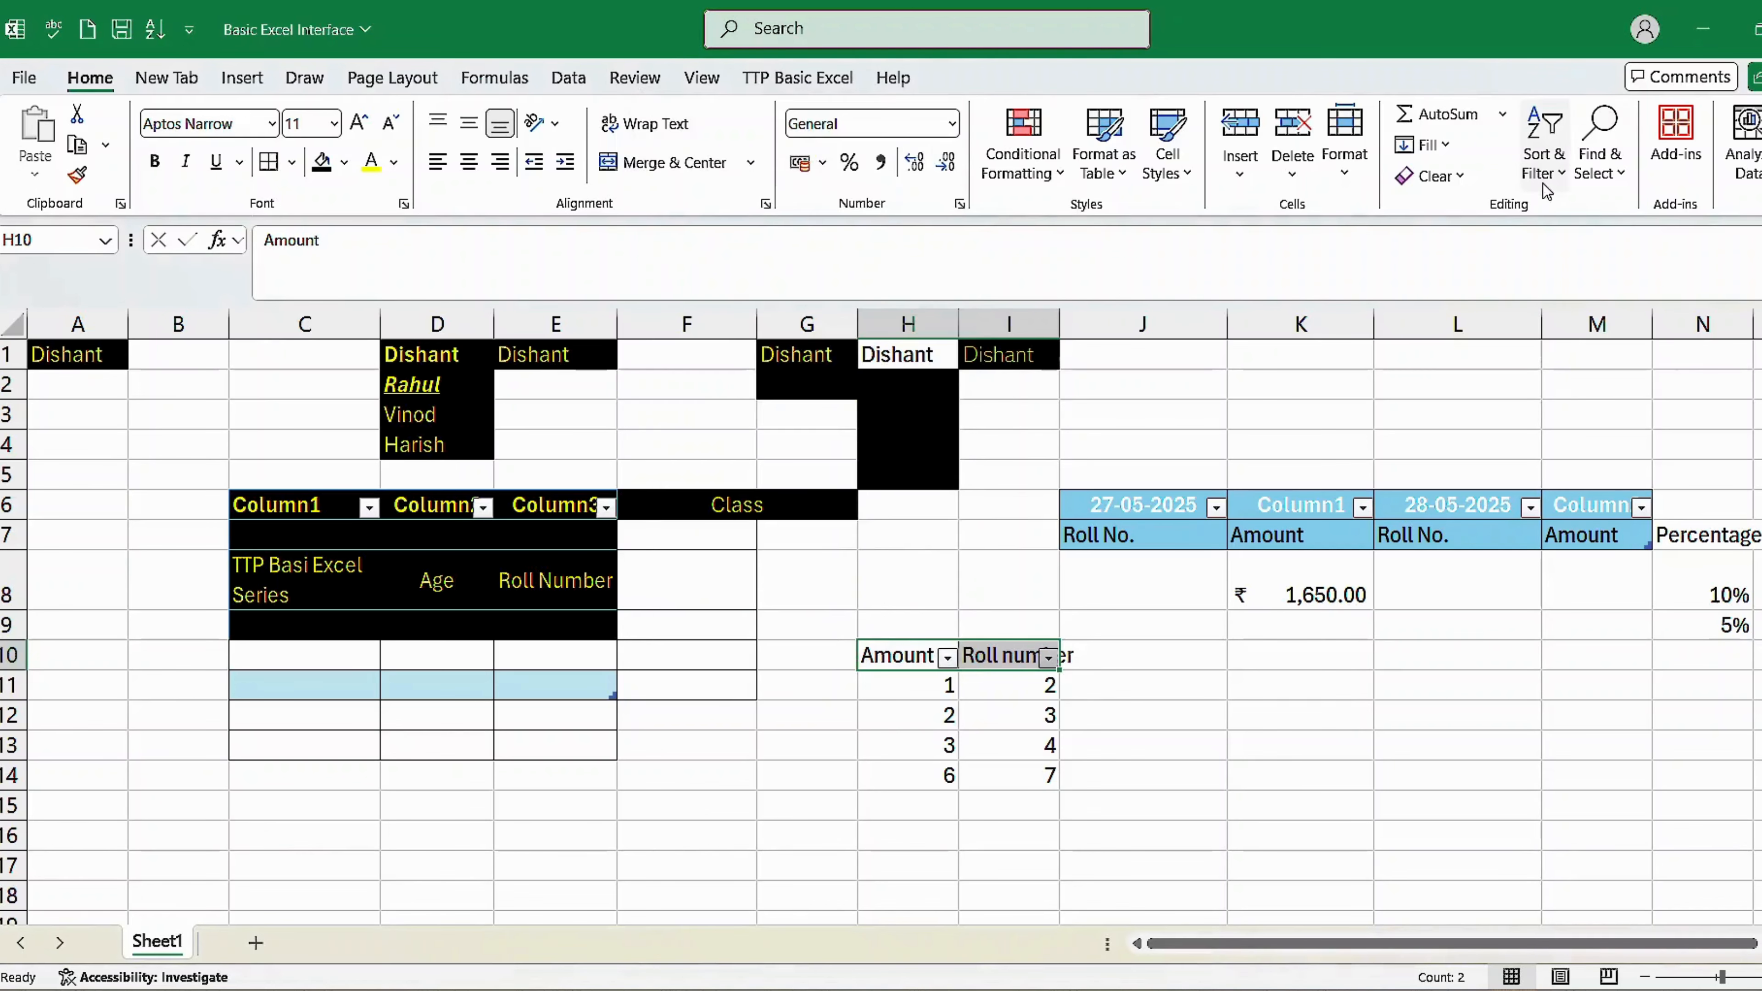
Add the Sort Descending command to the Quick Access Toolbar
click(1537, 170)
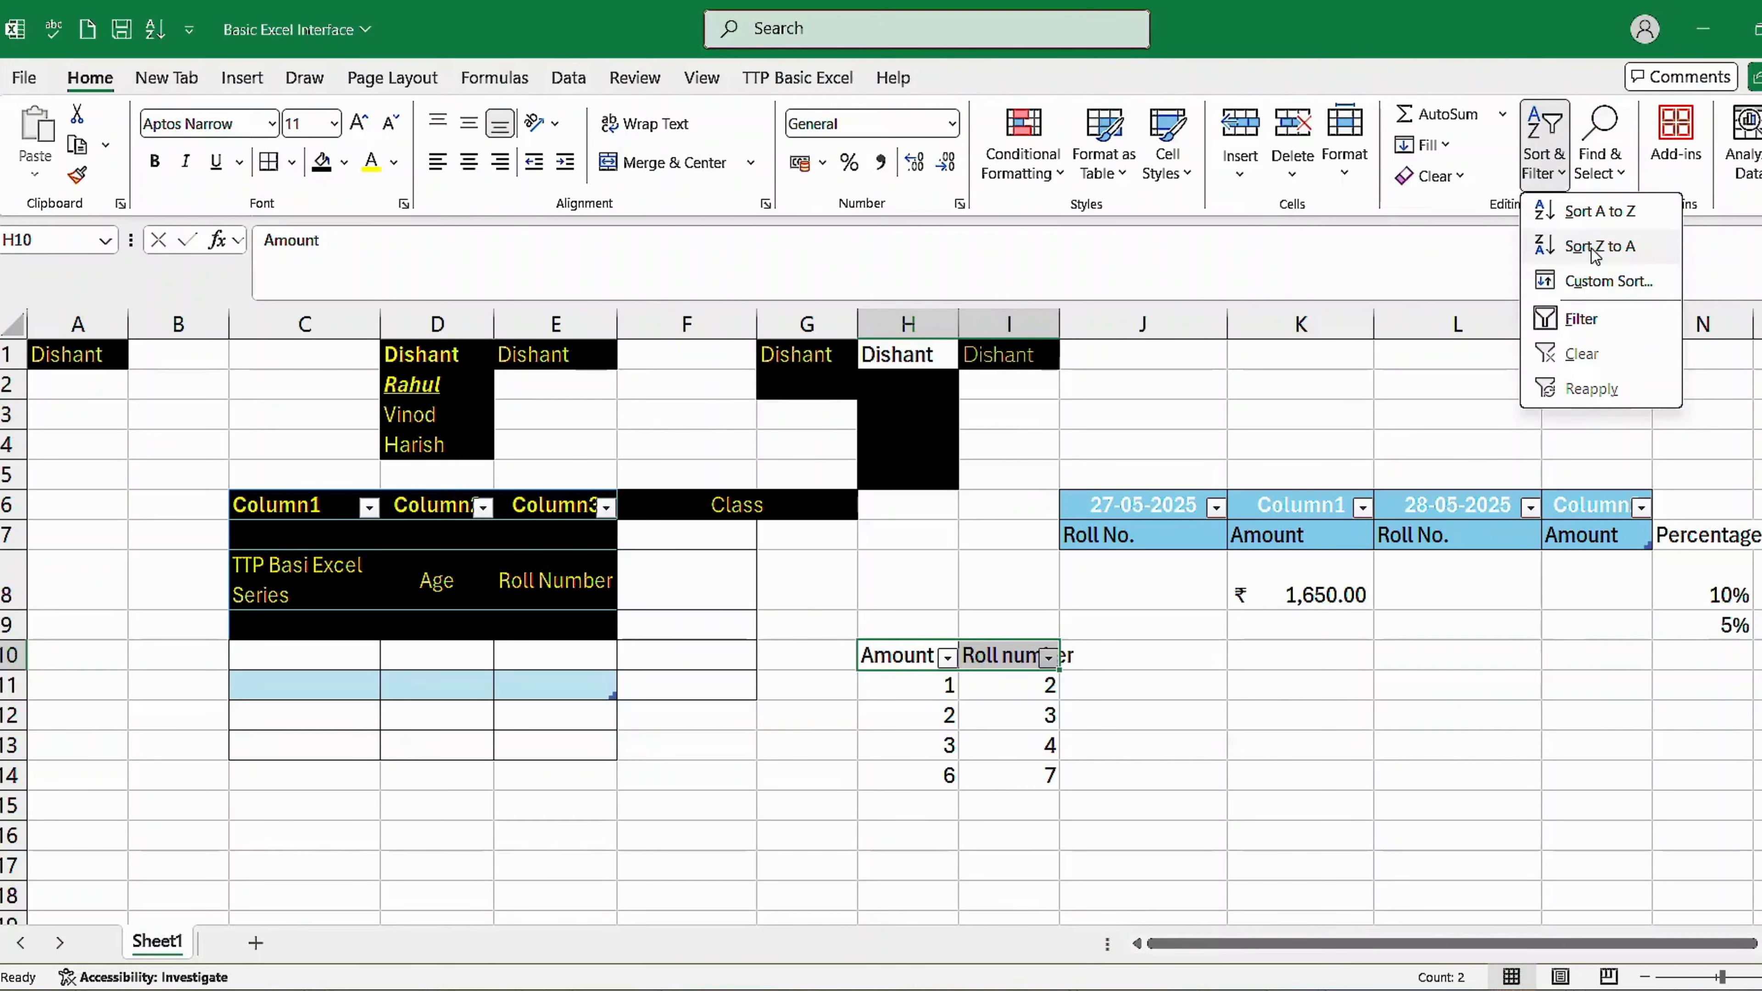
click(189, 30)
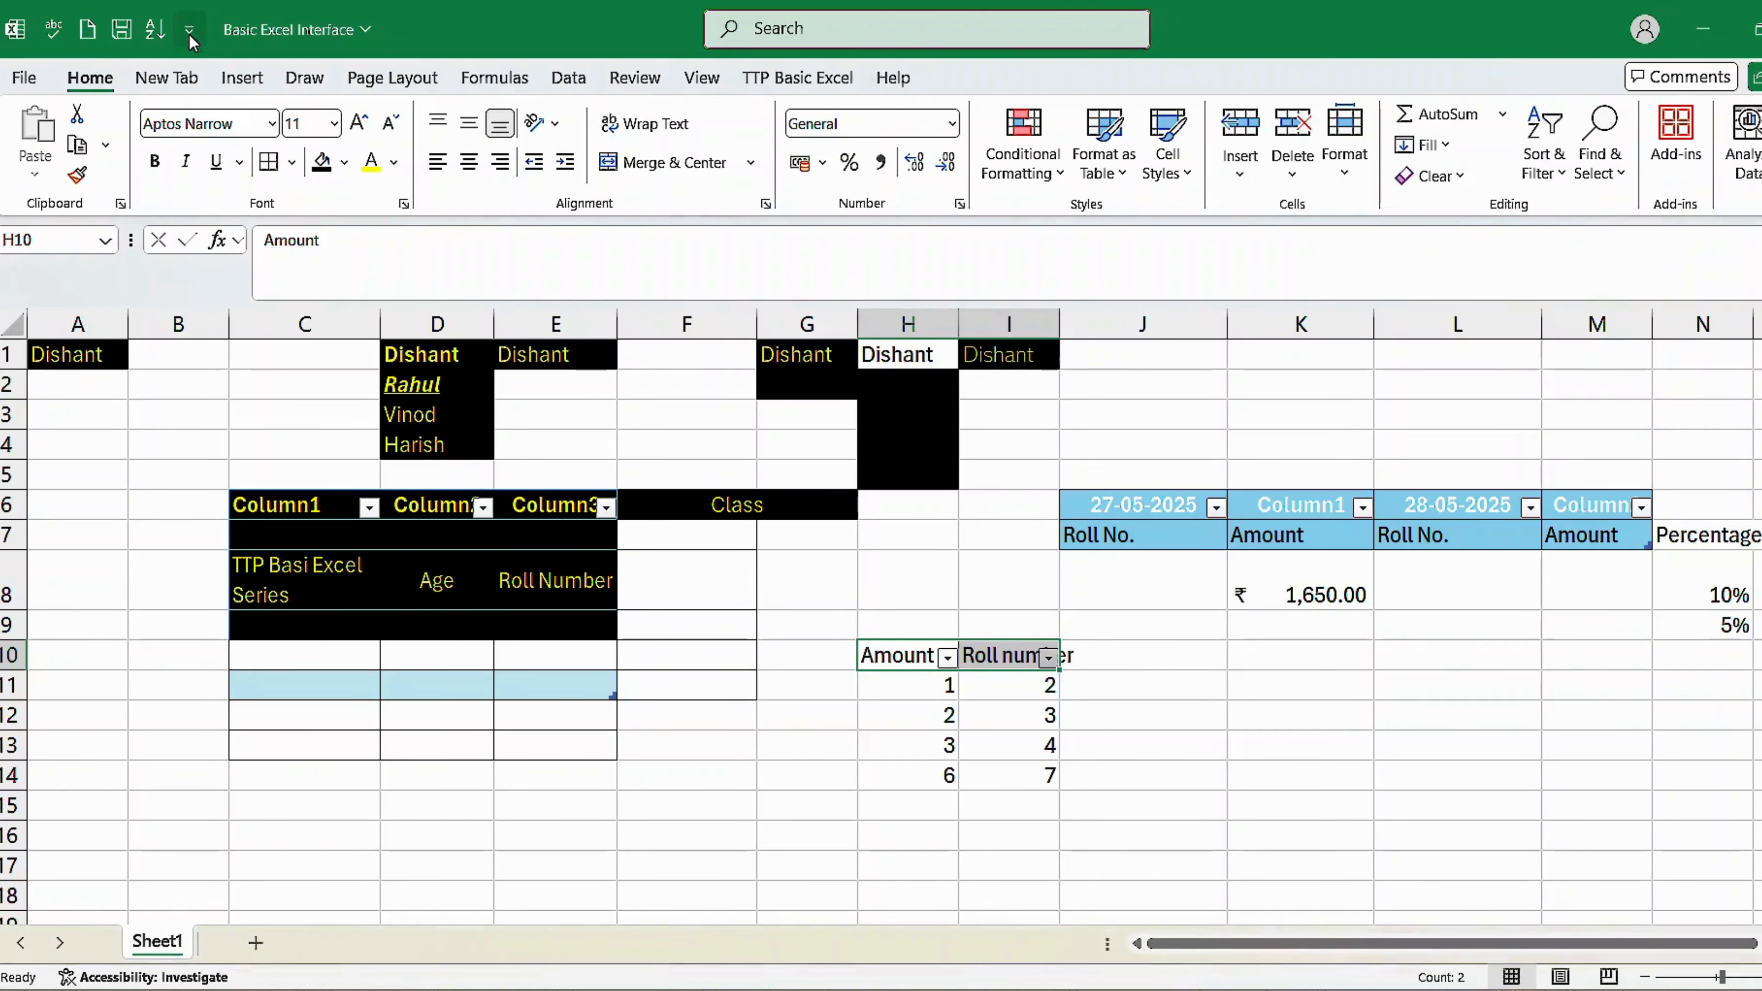
click(189, 29)
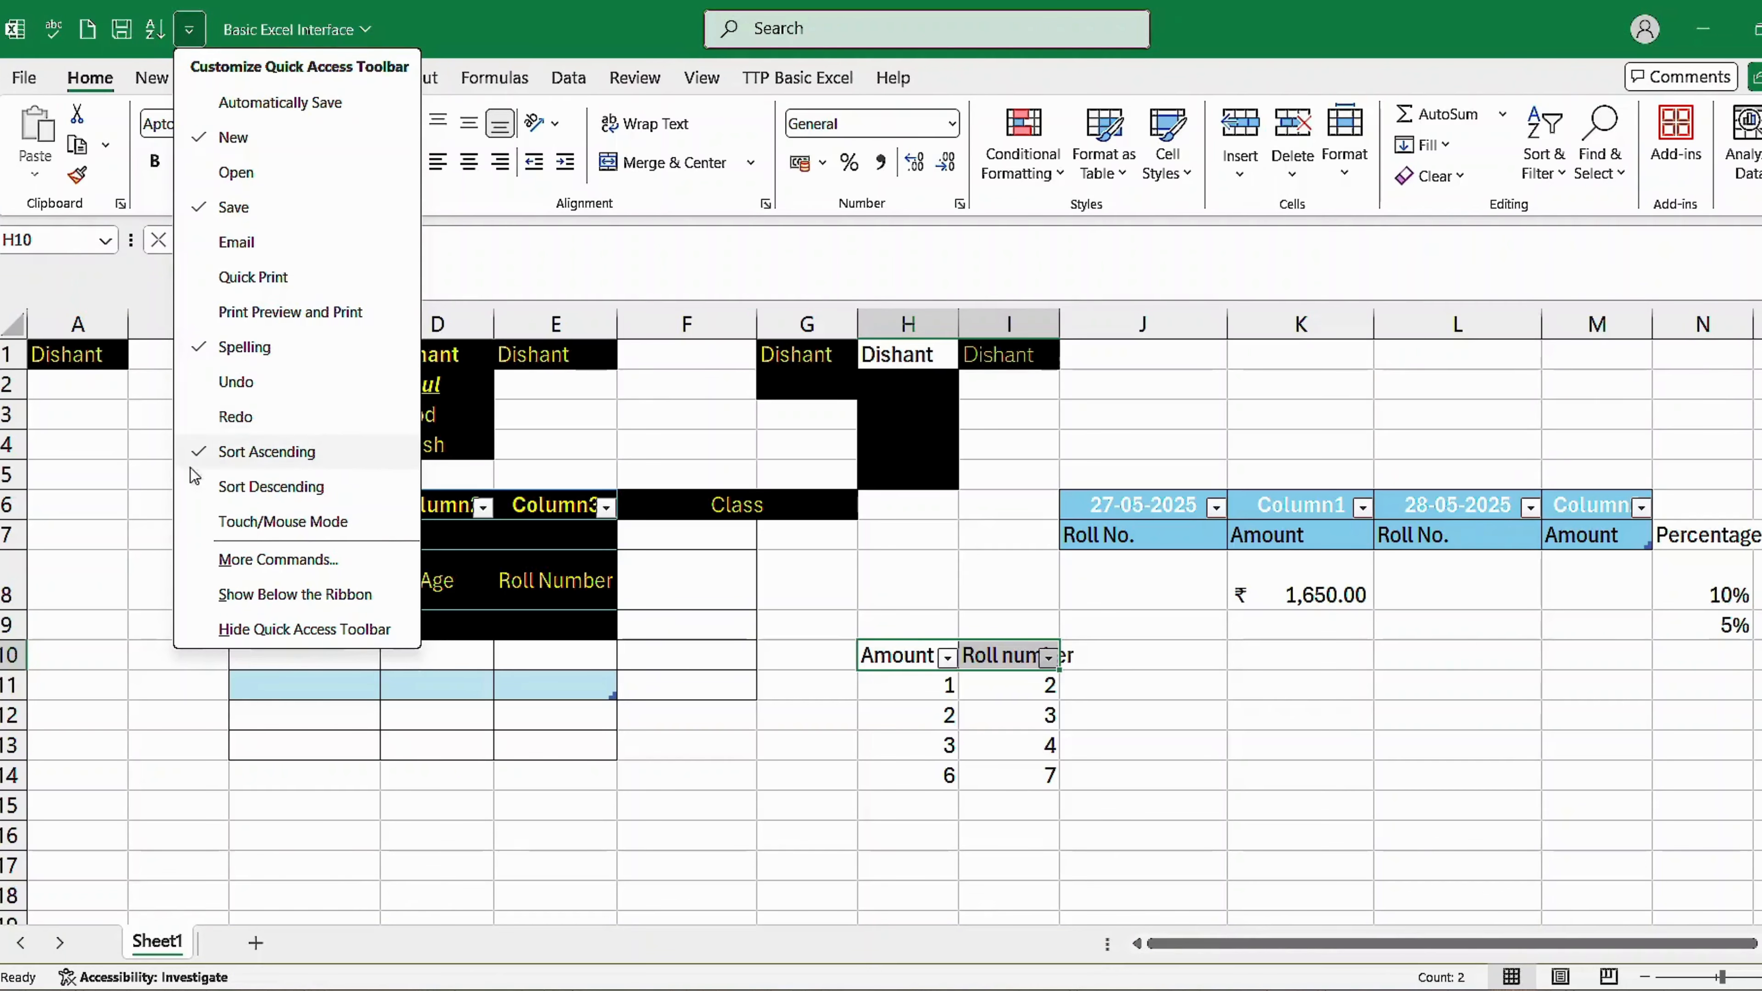
click(200, 486)
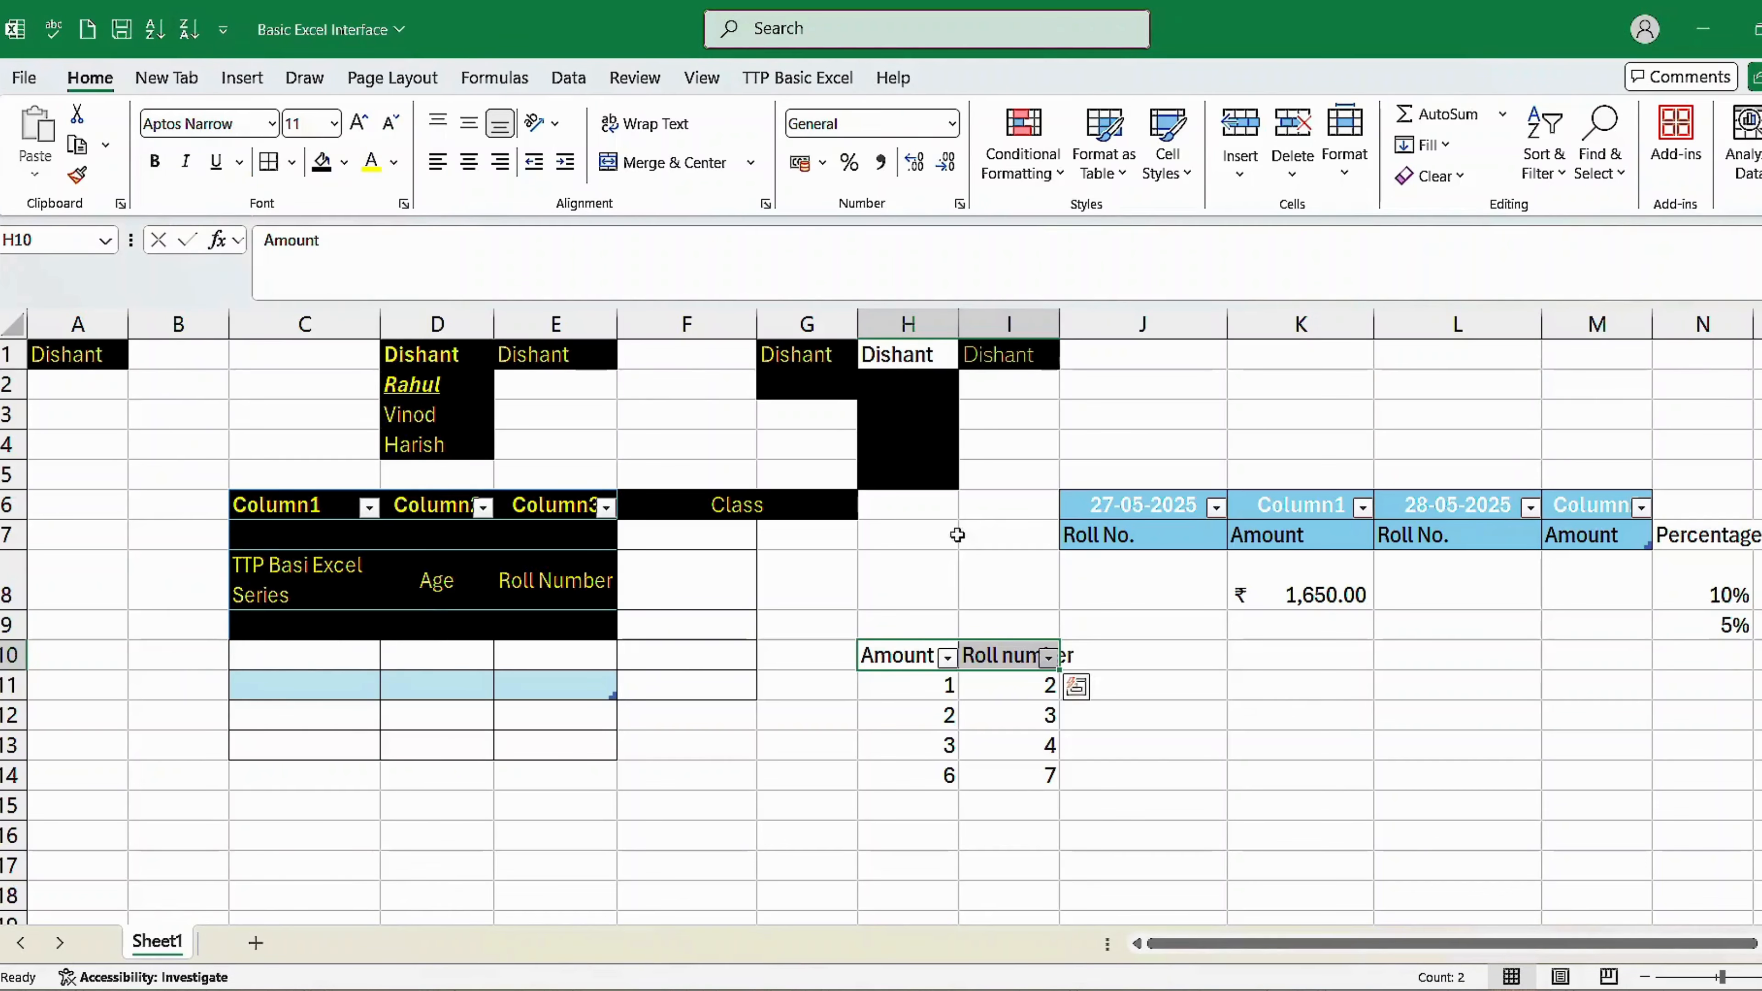
click(1072, 713)
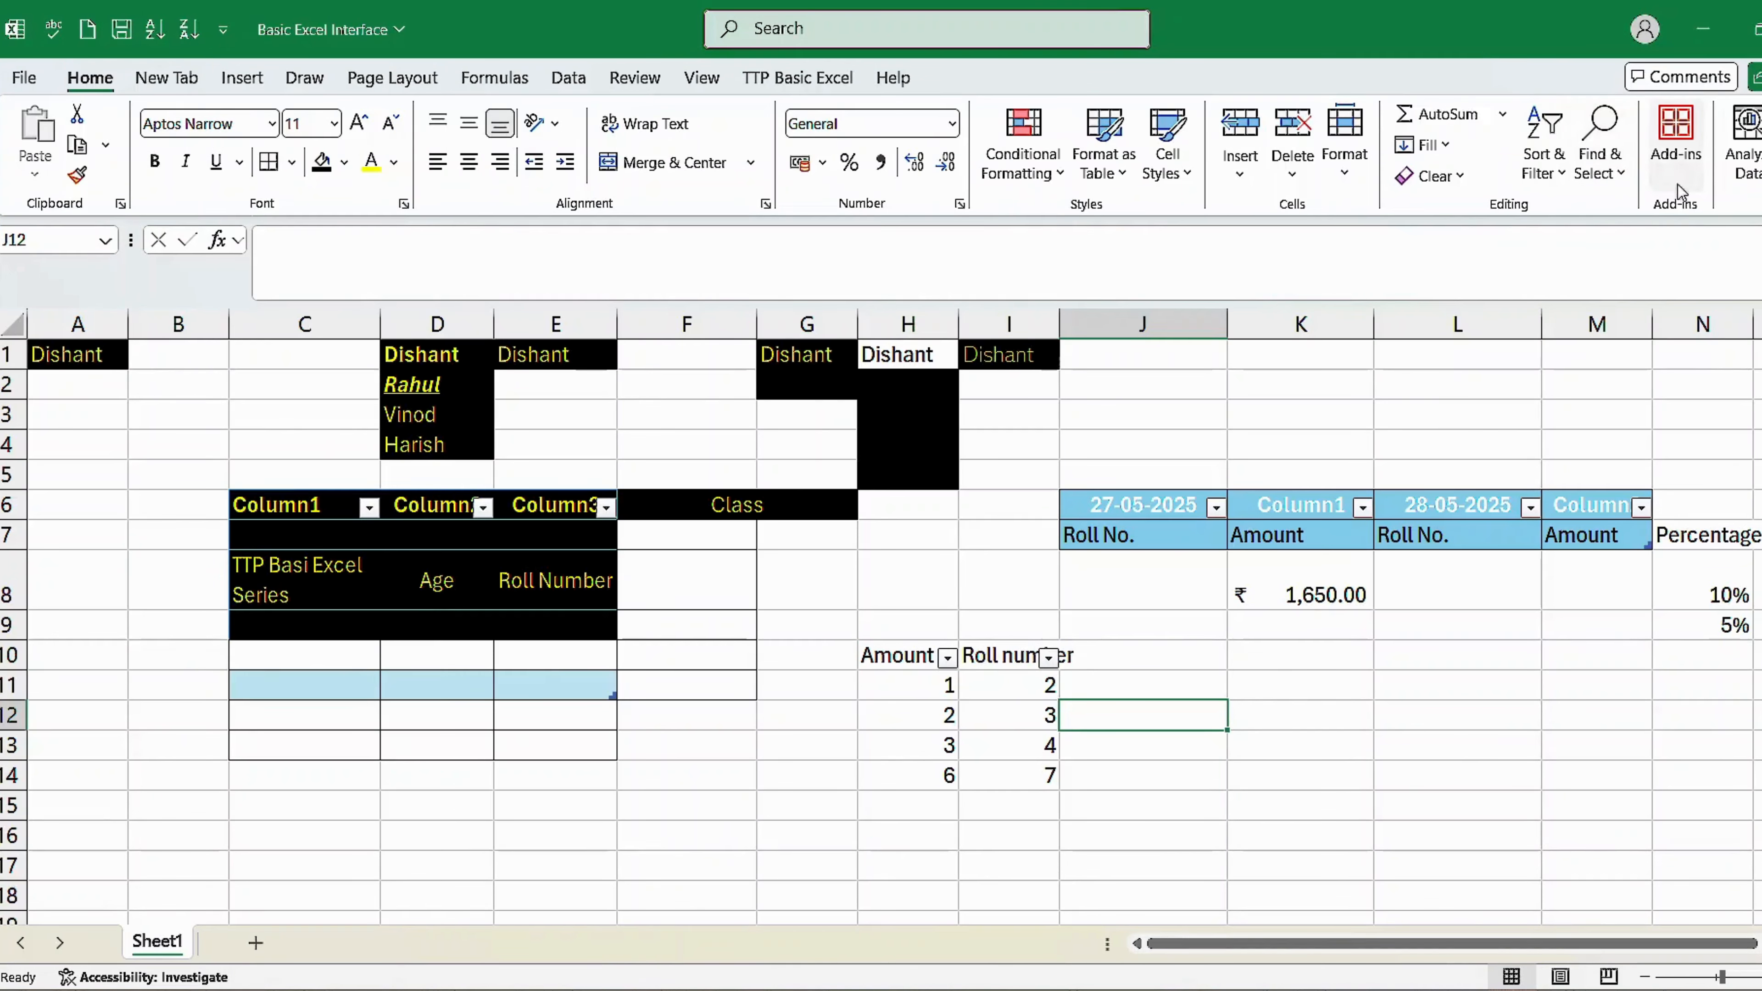
click(1617, 177)
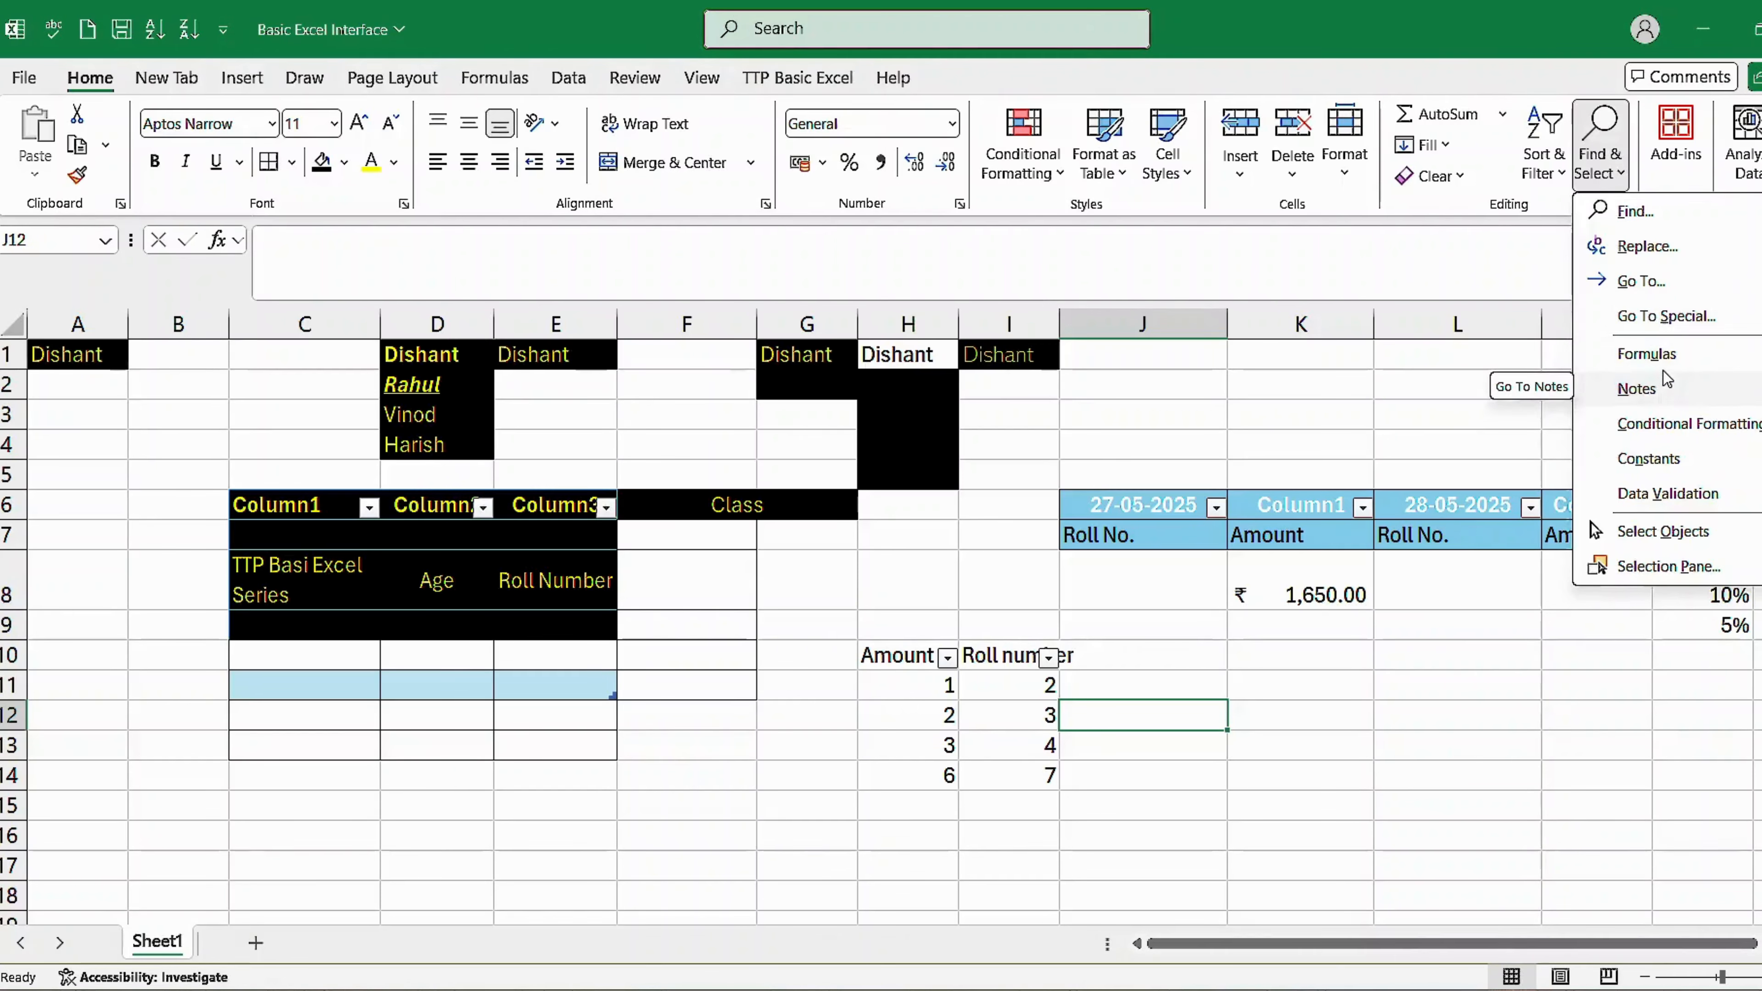
key(Escape)
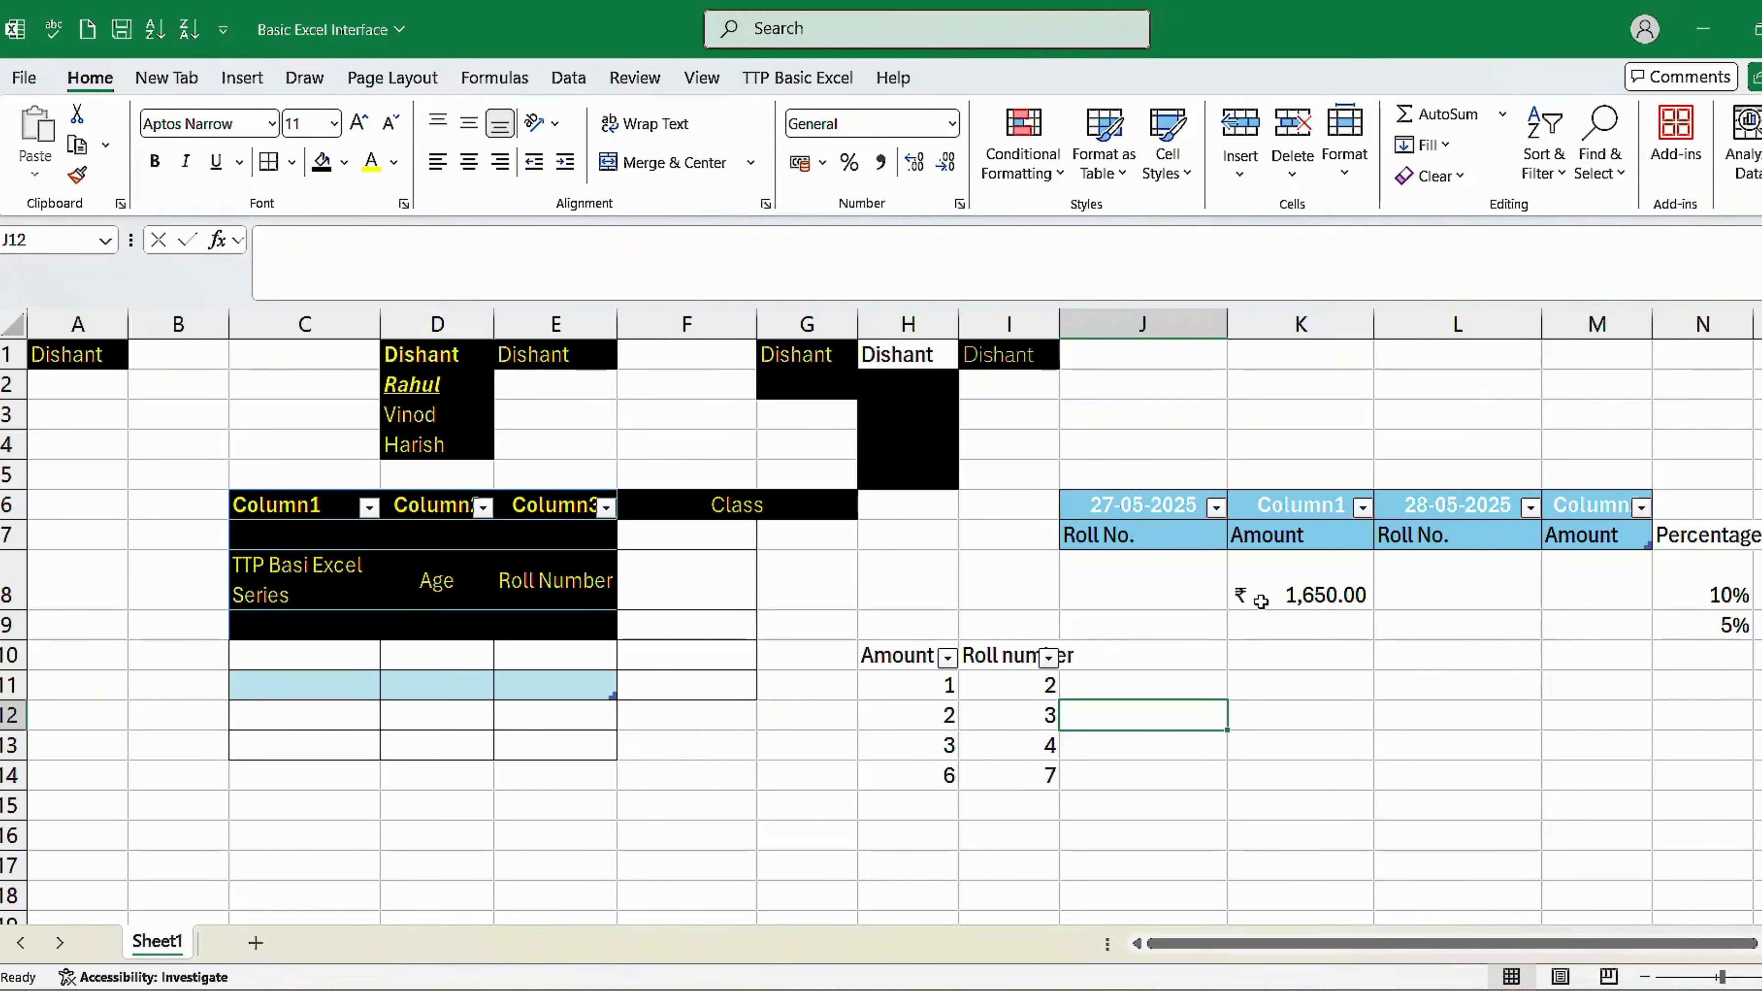